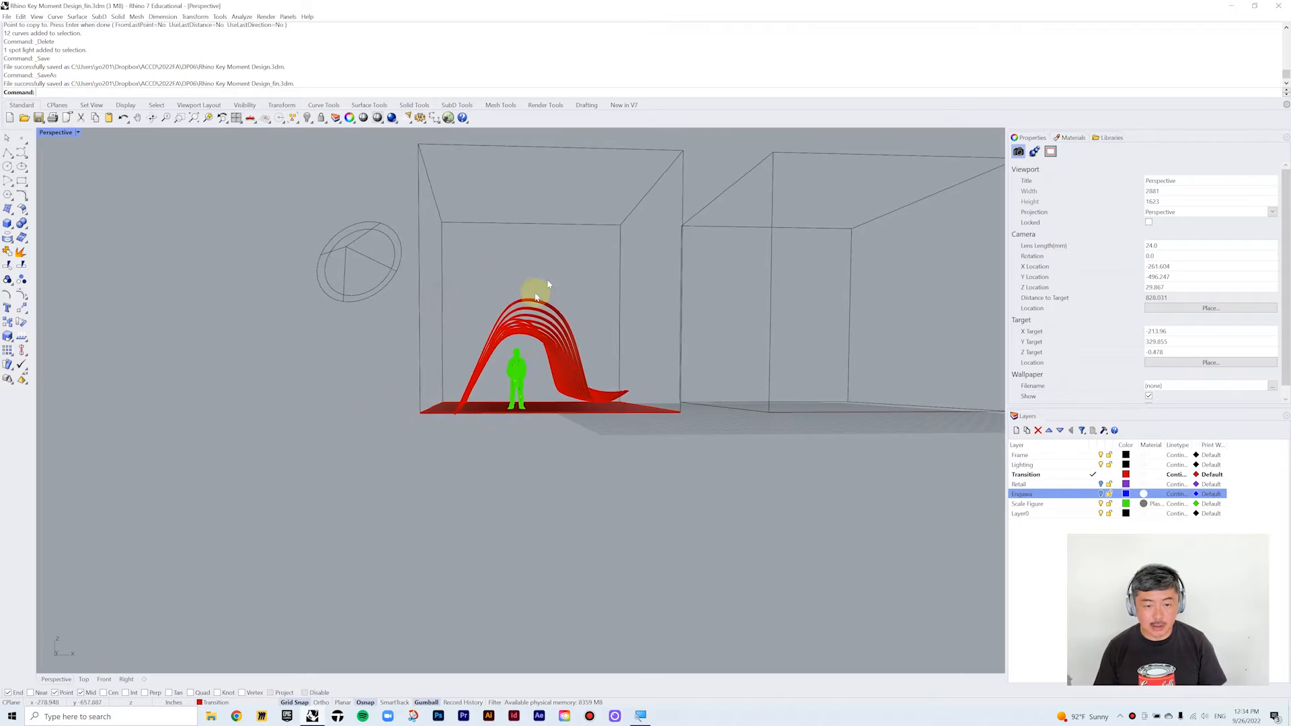
- Examine the red ribbed arch structure and the green scale figure from several angles in the perspective view
scroll(496, 420, "up", 4)
right_click_drag(495, 432, 571, 400)
scroll(554, 409, "up", 2)
scroll(555, 407, "down", 3)
right_click_drag(410, 386, 626, 365)
scroll(692, 398, "up", 2)
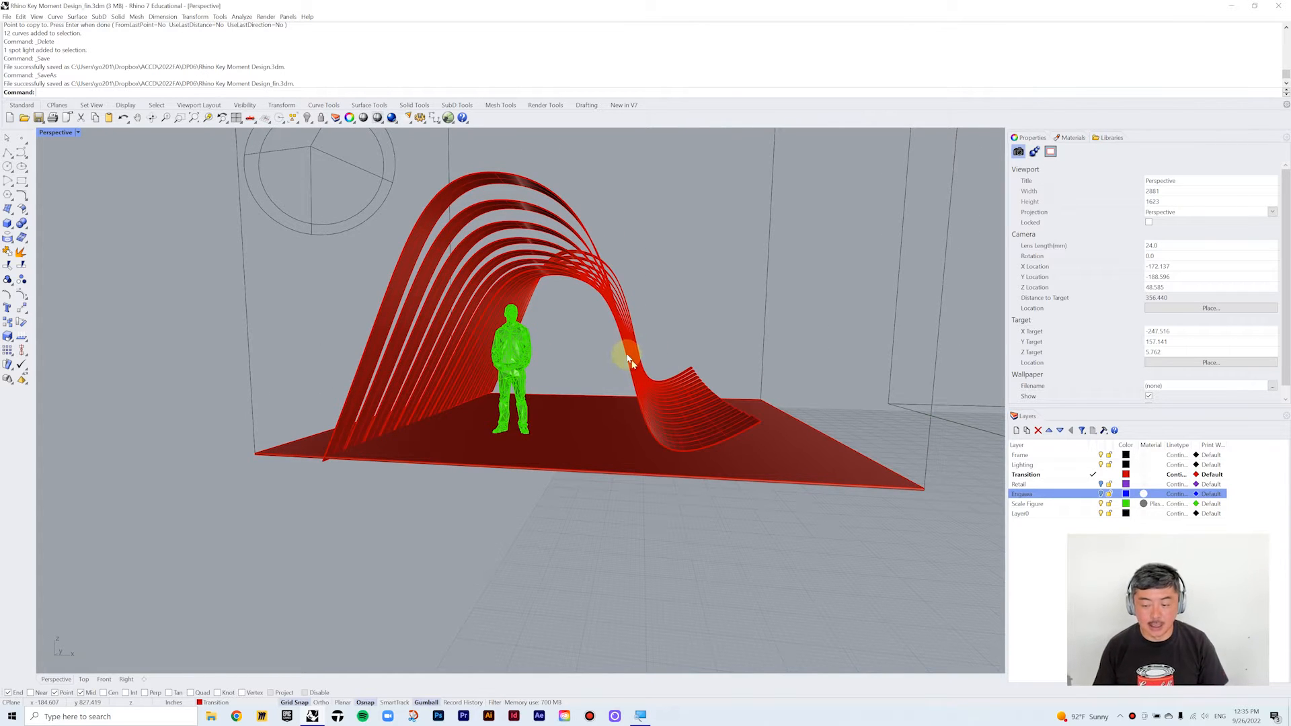
mouse_move(611, 372)
right_mouse_down()
mouse_move(585, 369)
mouse_move(605, 368)
right_mouse_up()
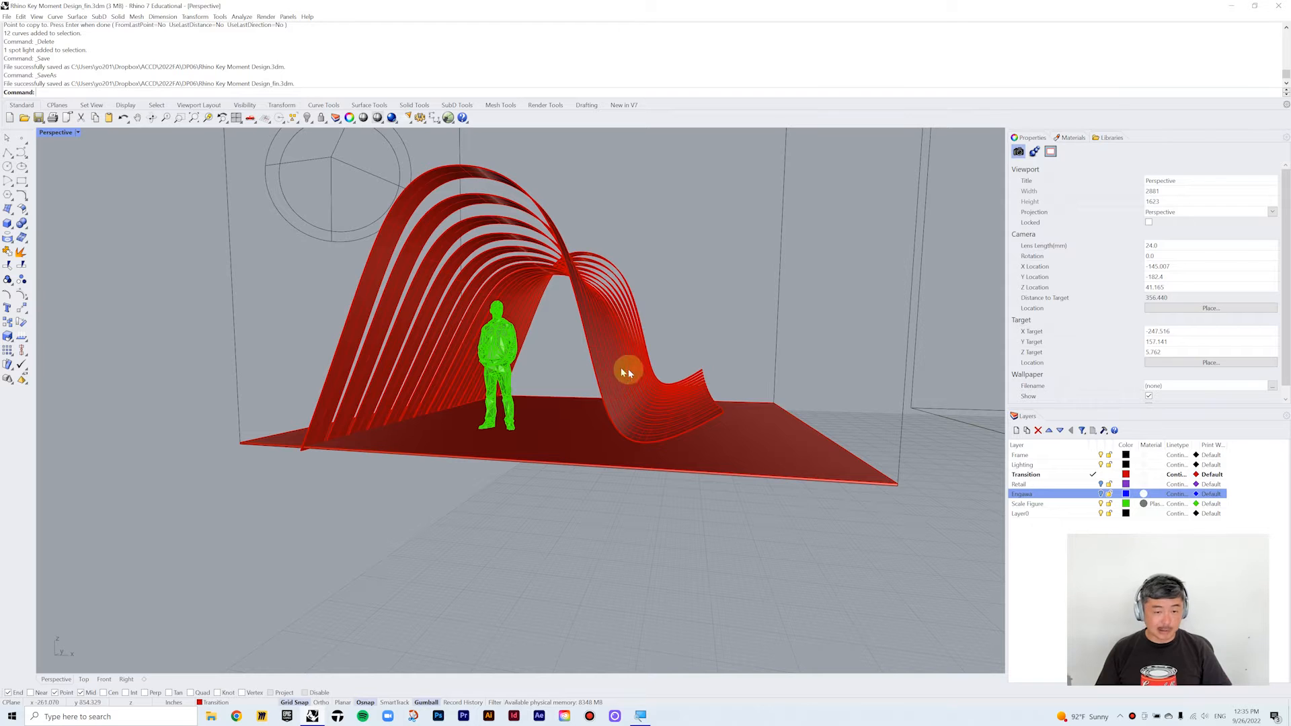
- Make the Retail layer current and hide the Transition layer
left_click(1093, 485)
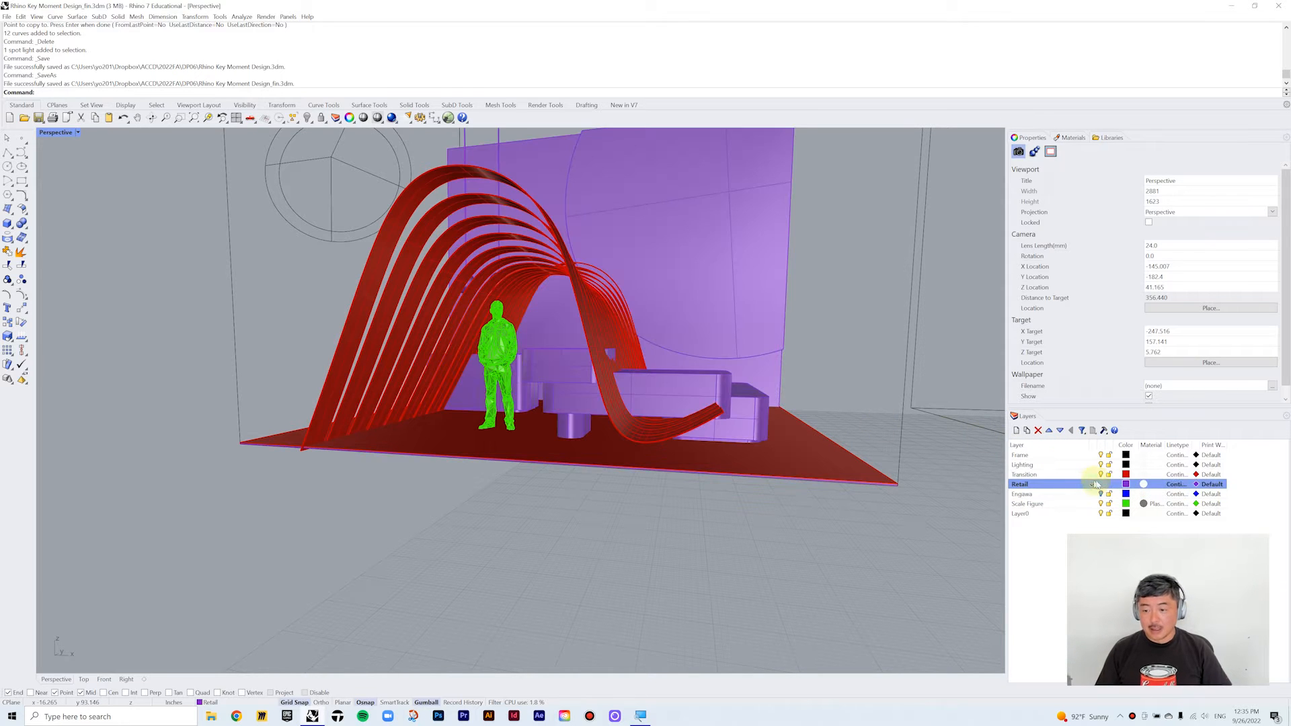
left_click(1101, 474)
mouse_move(718, 383)
right_mouse_down()
mouse_move(733, 386)
mouse_move(706, 403)
mouse_move(712, 391)
right_mouse_up()
scroll(730, 385, "down", 1)
scroll(717, 377, "down", 1)
- Switch the perspective viewport to Rendered display and examine the retail counters, pendant lights and back wall
left_click(75, 133)
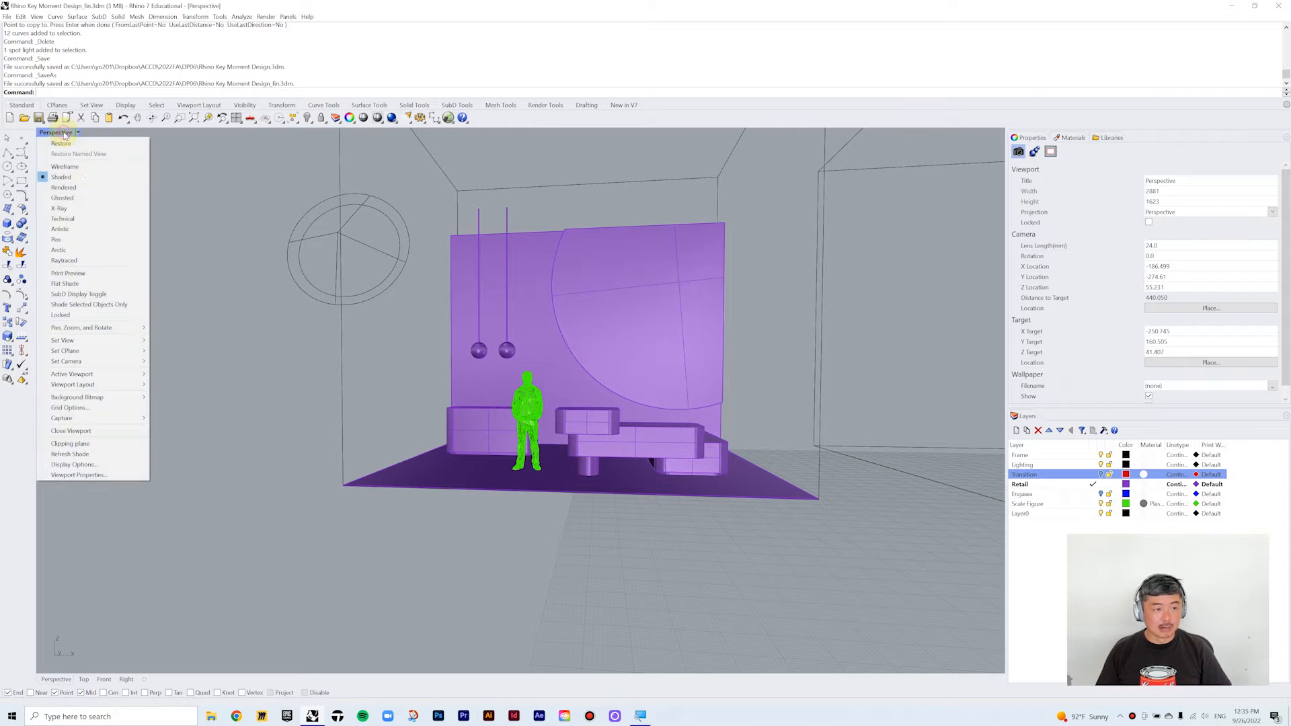
left_click(74, 177)
right_click_drag(576, 254, 595, 378)
scroll(617, 298, "up", 3)
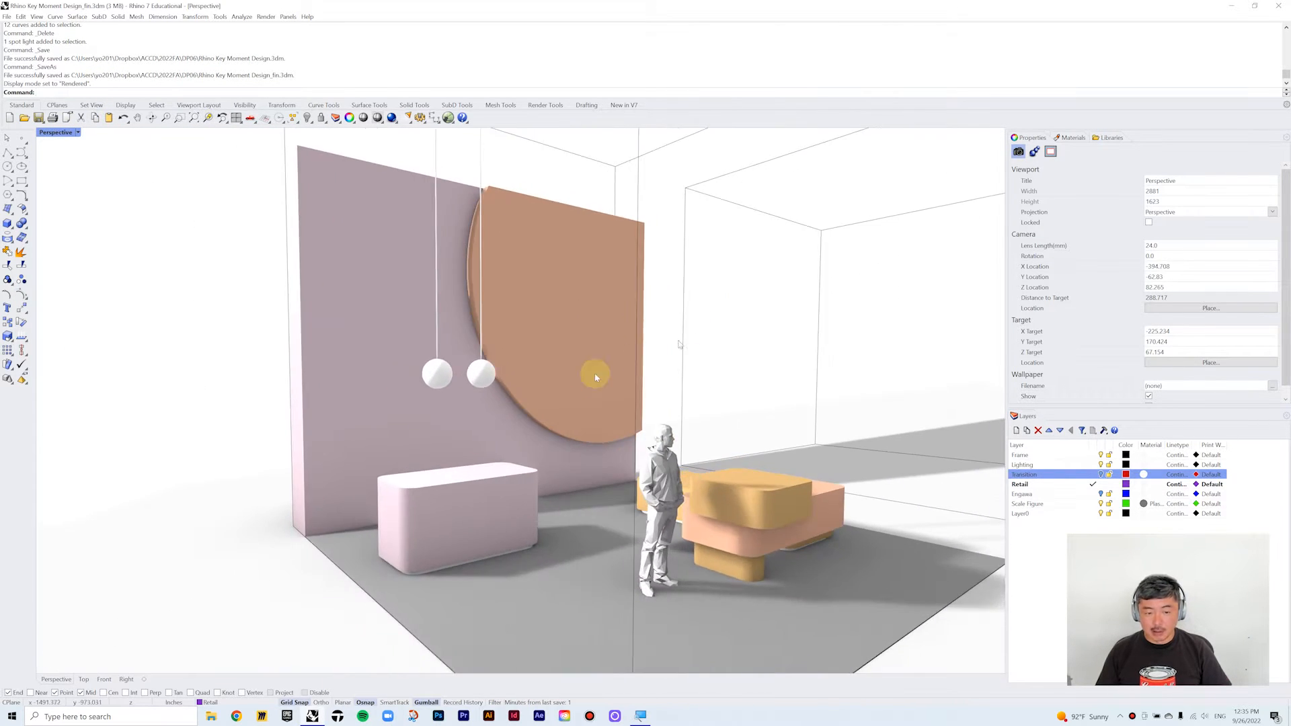
right_click_drag(511, 484, 349, 465)
right_click_drag(460, 536, 510, 407)
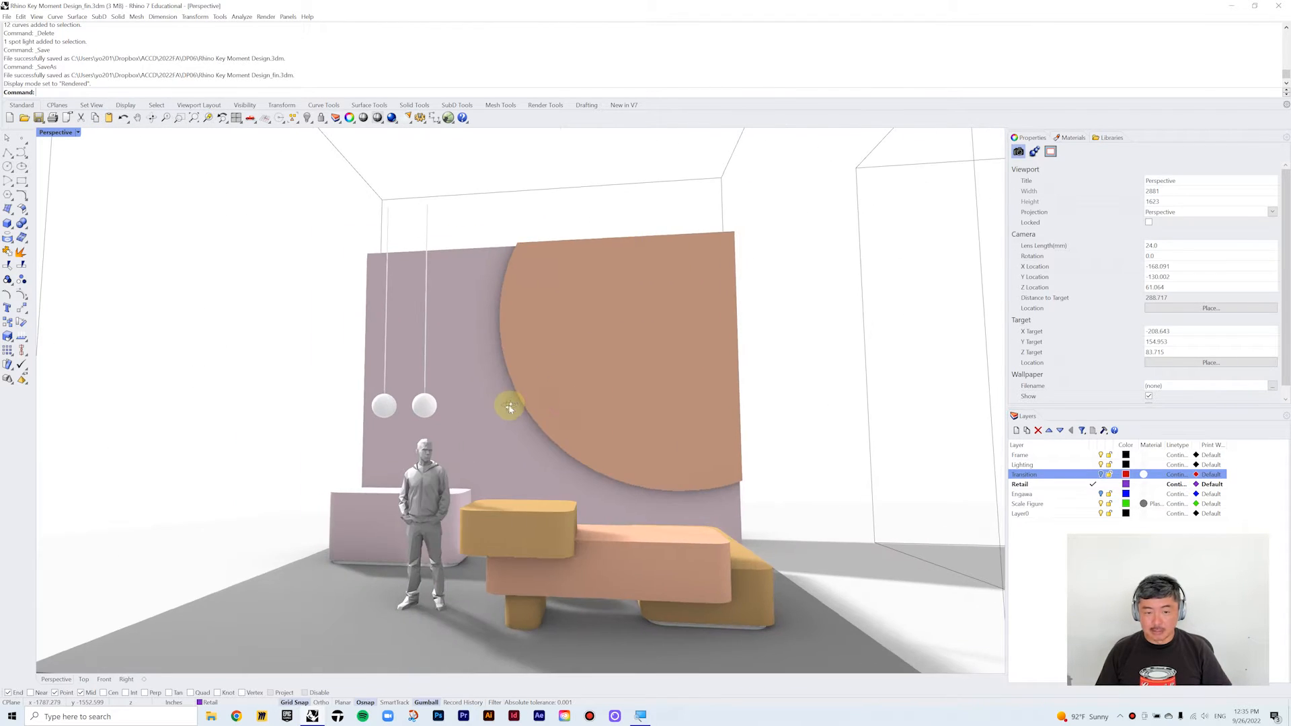
- Make the Engawa layer current, hide the Retail layer, and examine the slatted wooden pavilion and tree
left_click(1094, 493)
left_click(1101, 485)
right_click_drag(723, 442, 656, 432)
scroll(729, 444, "down", 2)
right_click_drag(404, 513, 447, 440)
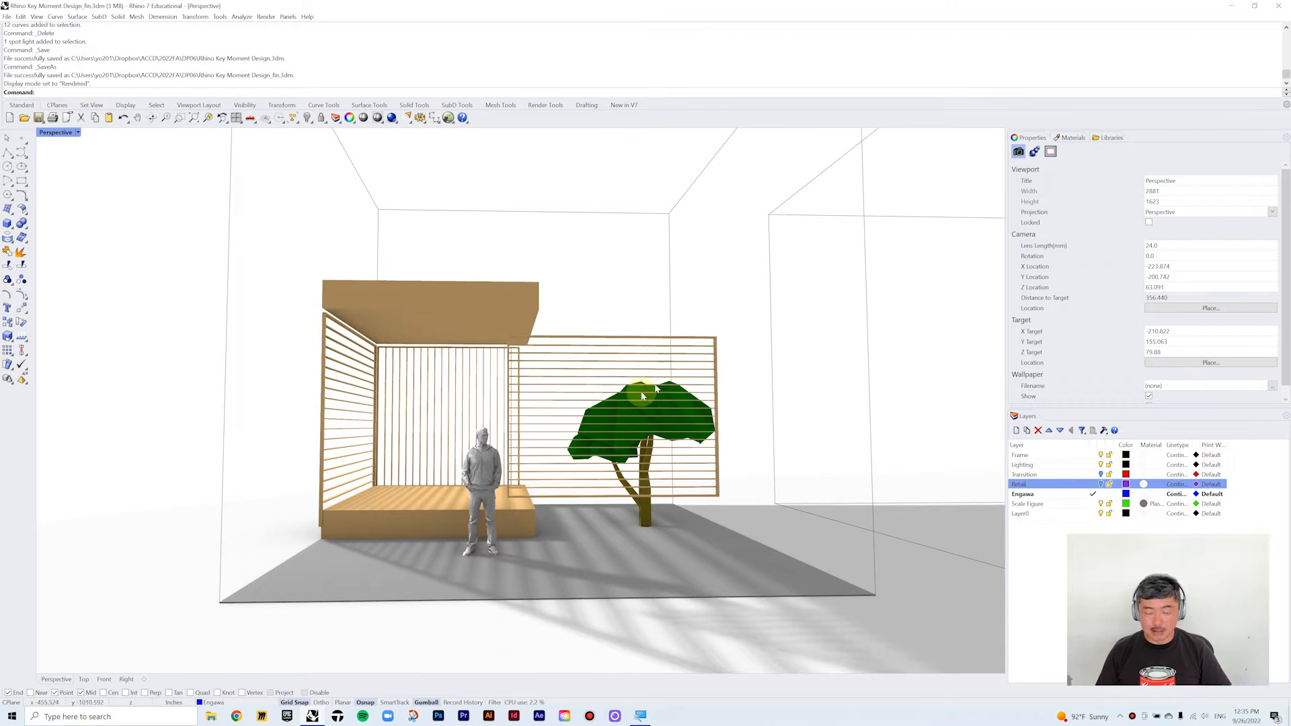
right_click_drag(590, 395, 578, 397)
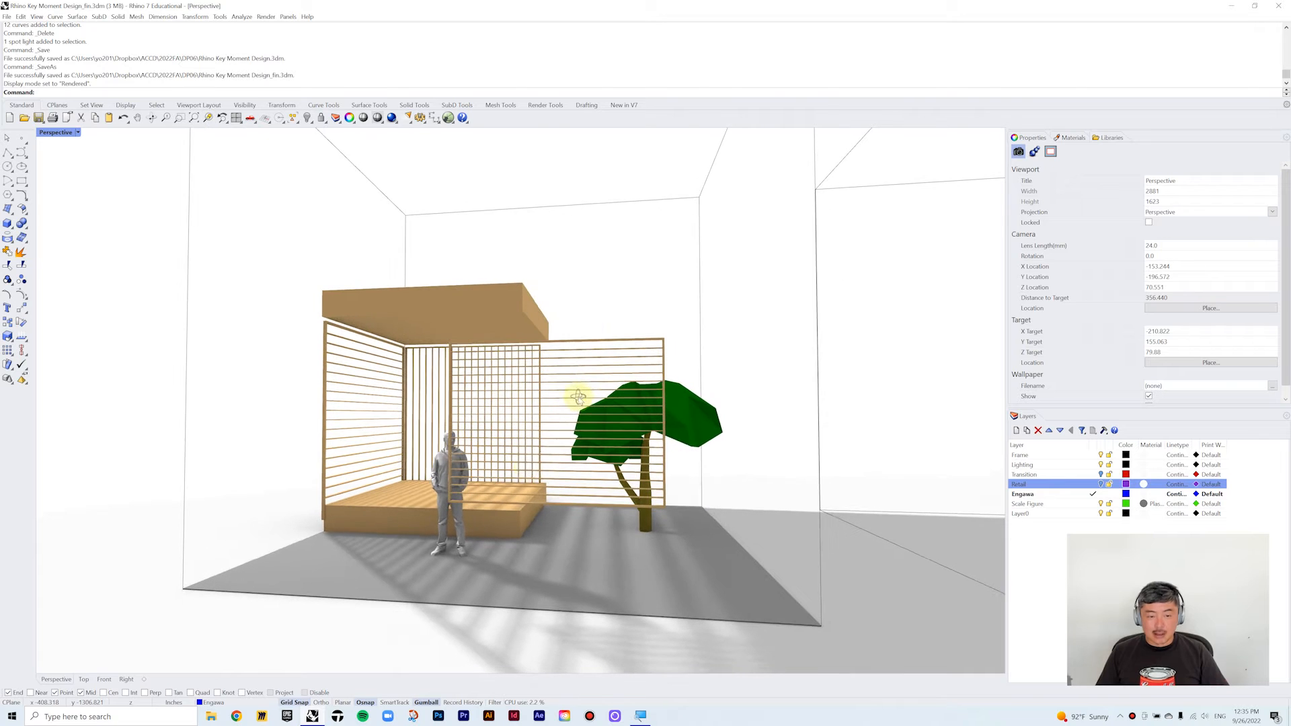
right_click_drag(529, 499, 498, 526)
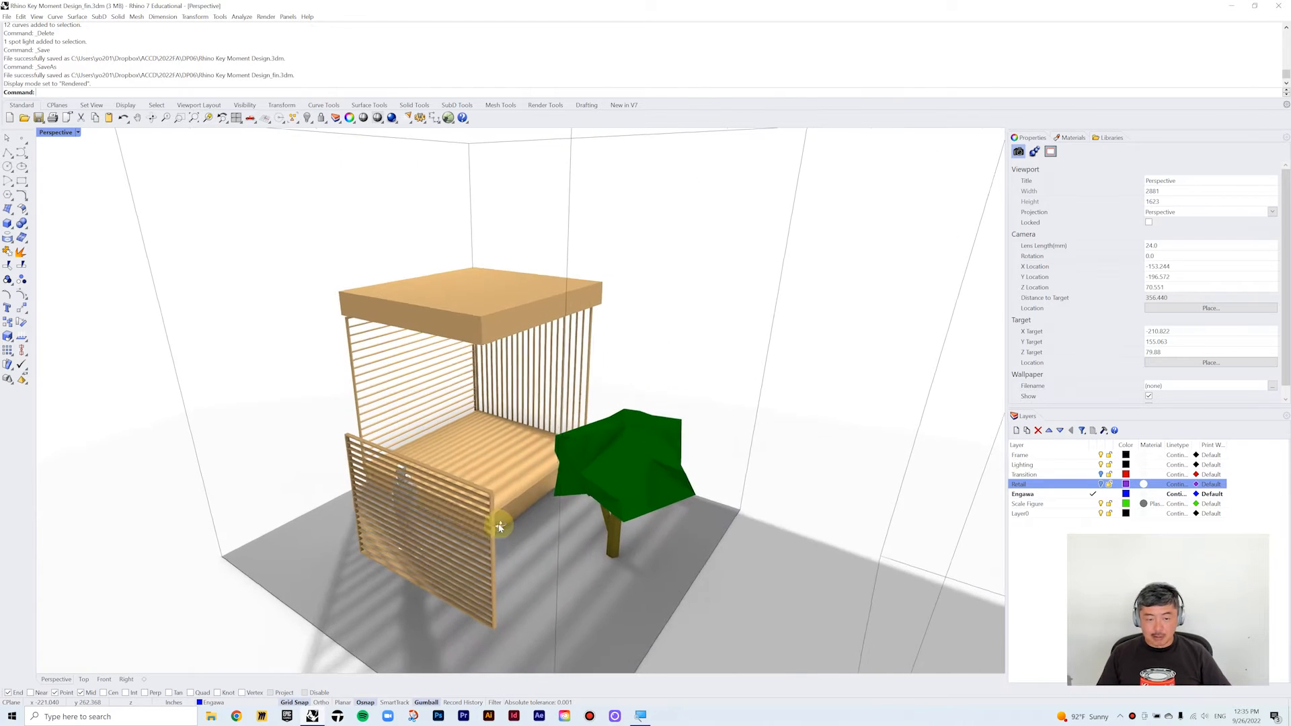
scroll(516, 485, "up", 4)
scroll(592, 509, "down", 3)
right_click_drag(619, 513, 619, 496)
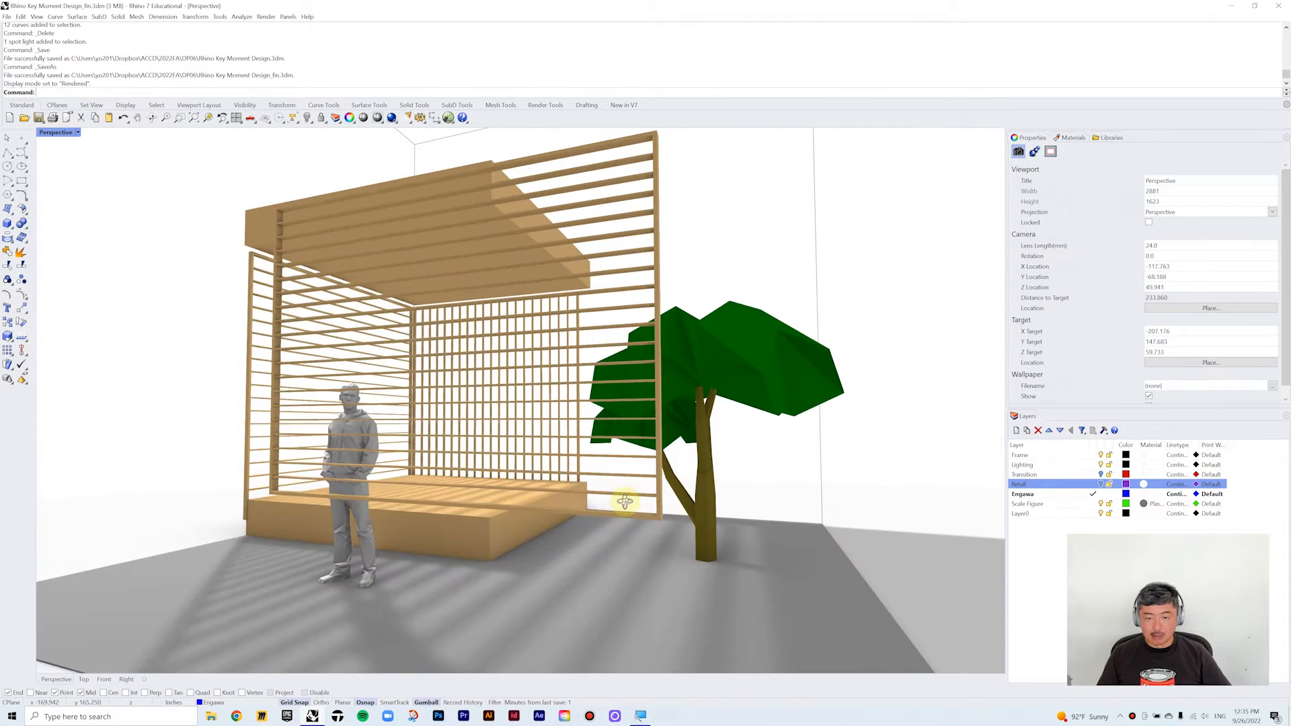
scroll(619, 496, "down", 3)
- Make the Transition layer current and hide the Engawa layer
left_click(1093, 474)
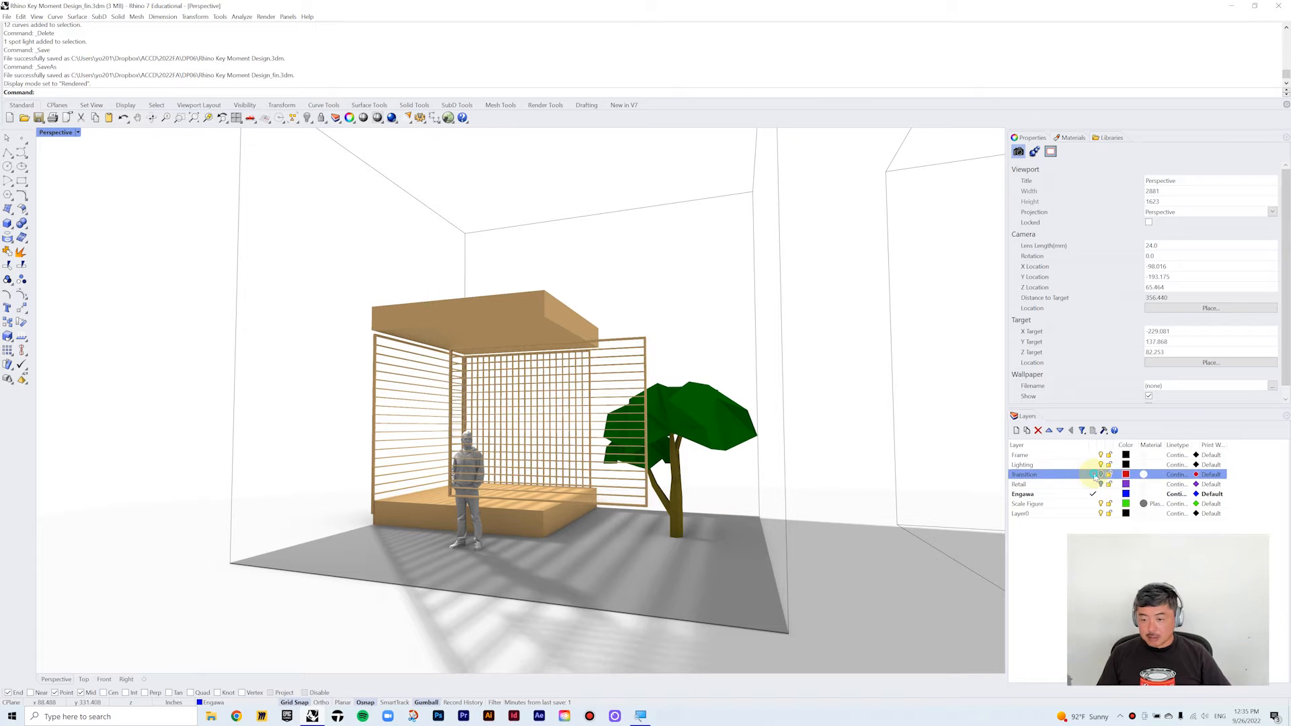
left_click(1101, 495)
scroll(673, 403, "down", 4)
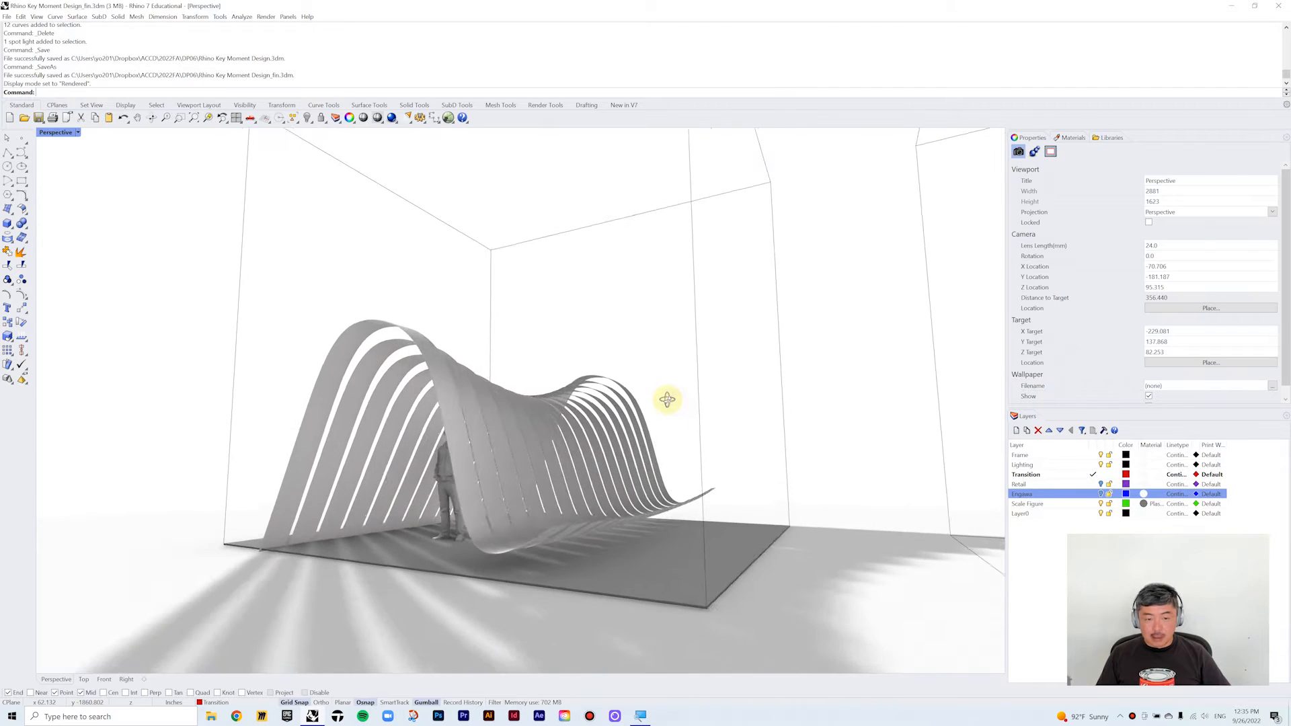
scroll(747, 413, "down", 4)
right_click_drag(774, 419, 651, 263)
- Switch the perspective viewport to Shaded display and finally to Ghosted, with both wireframe frames in view
left_click(55, 133)
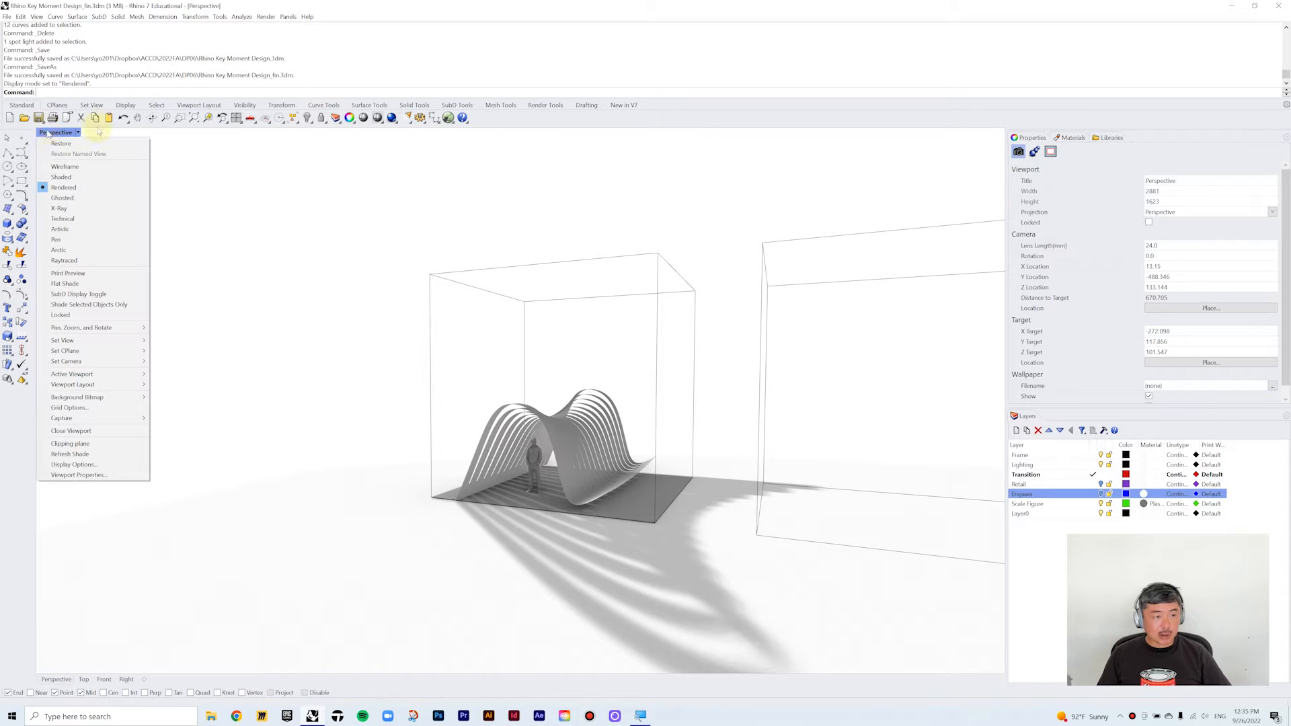
left_click(93, 177)
left_click(55, 132)
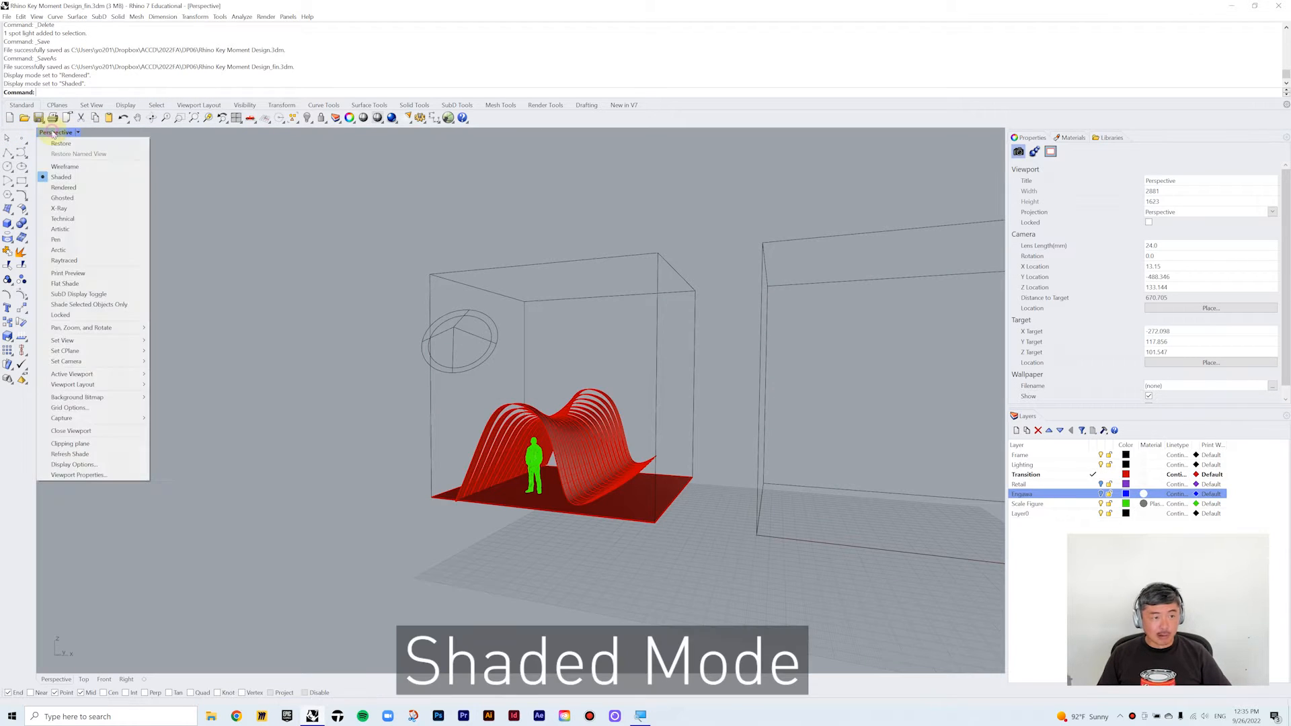
left_click(61, 197)
right_click_drag(797, 442, 657, 464)
right_click_drag(751, 494, 579, 421)
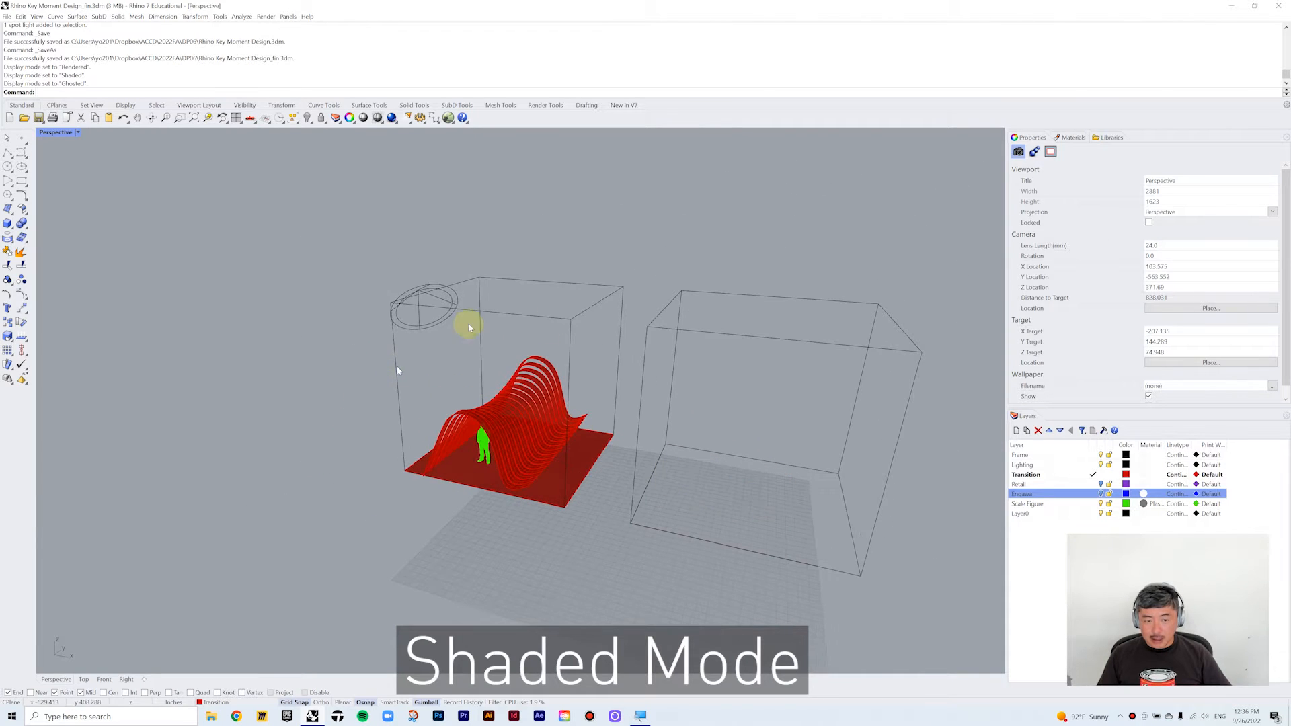
scroll(592, 444, "up", 2)
right_click_drag(880, 493, 699, 468, "shift")
- Draw a thin box as the floor of the empty second frame, snapping its base to the frame's opposite bottom corners
left_click(1095, 475)
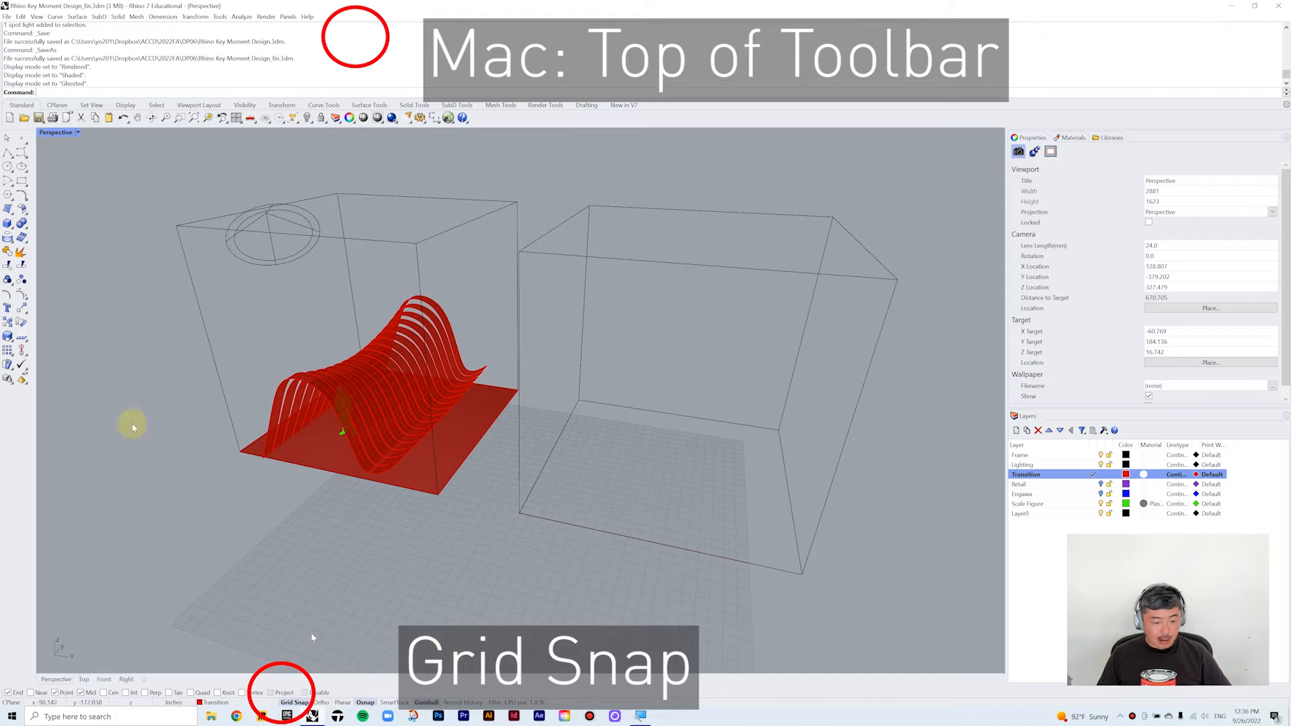
left_click(7, 225)
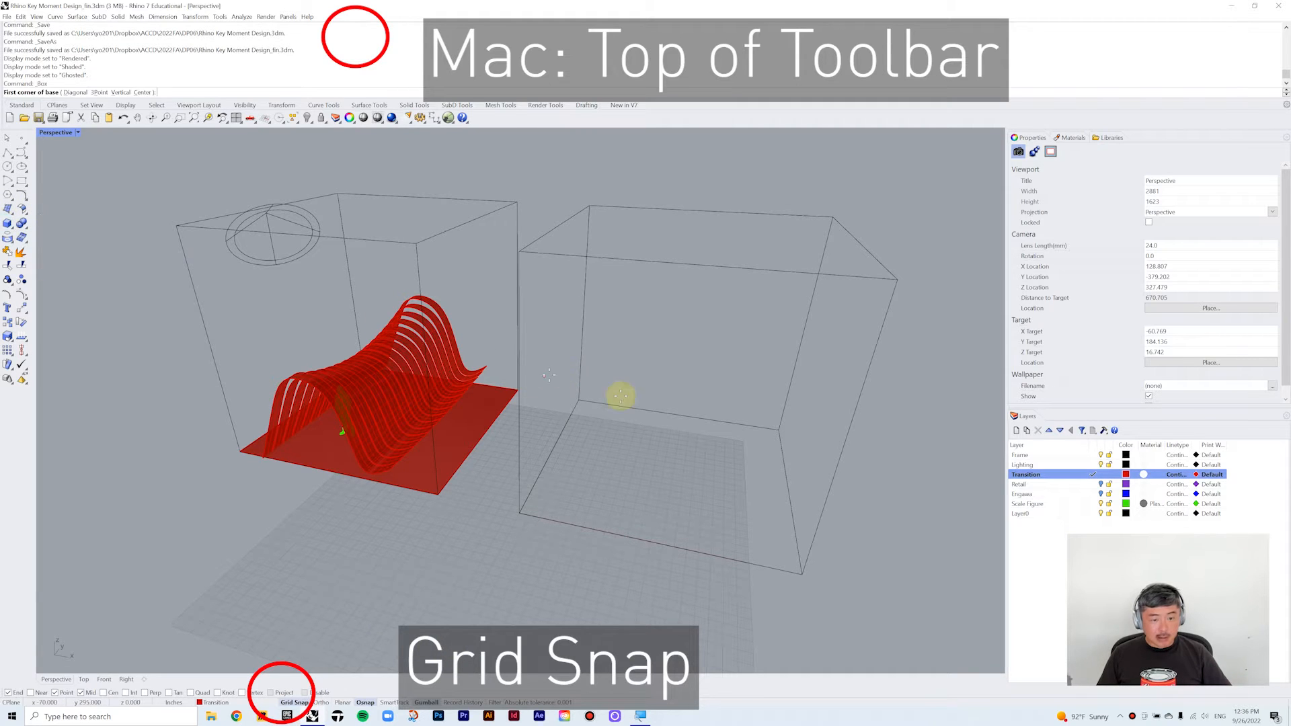
left_click(518, 513)
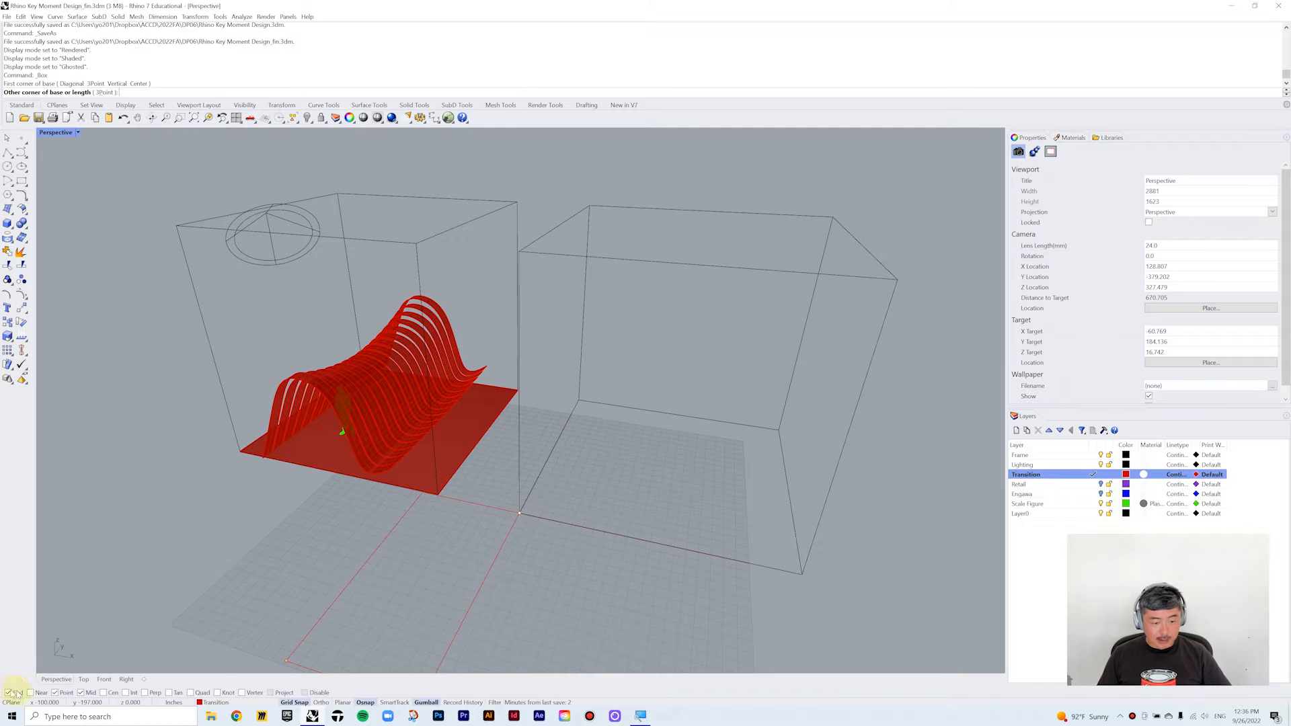
left_click(781, 433)
scroll(789, 536, "up", 3)
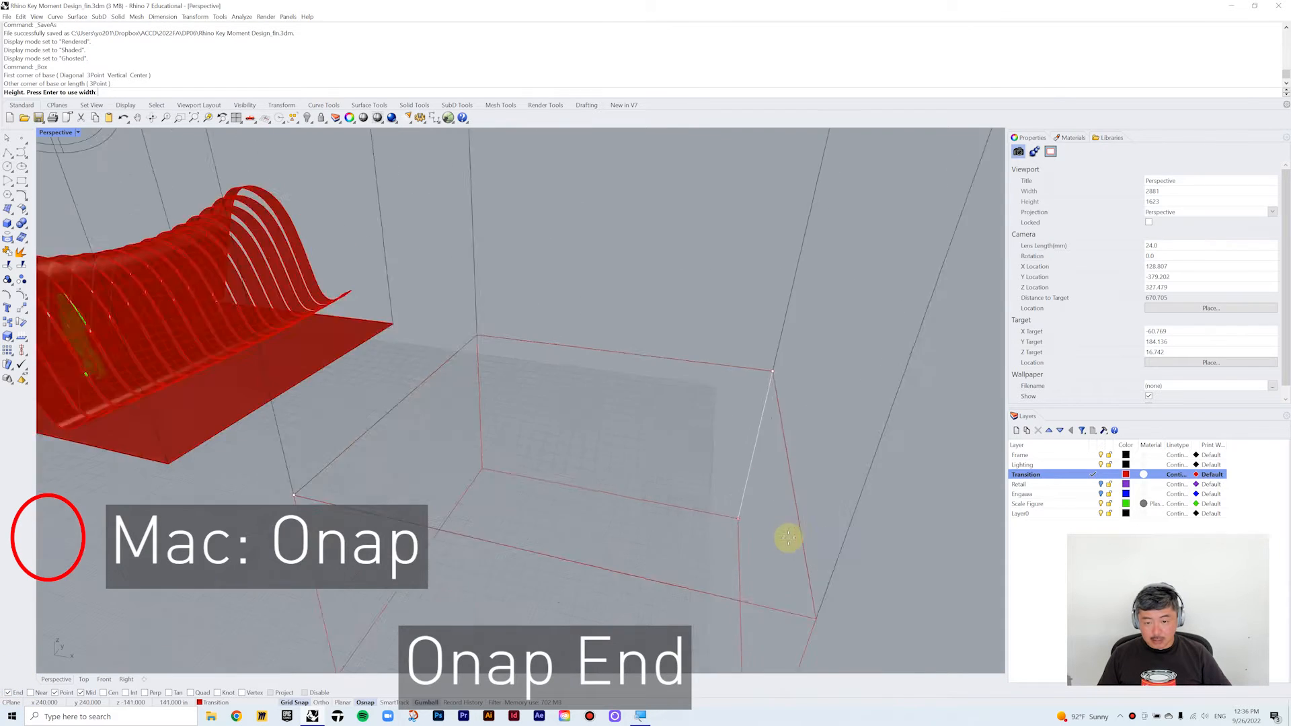
scroll(788, 537, "down", 6)
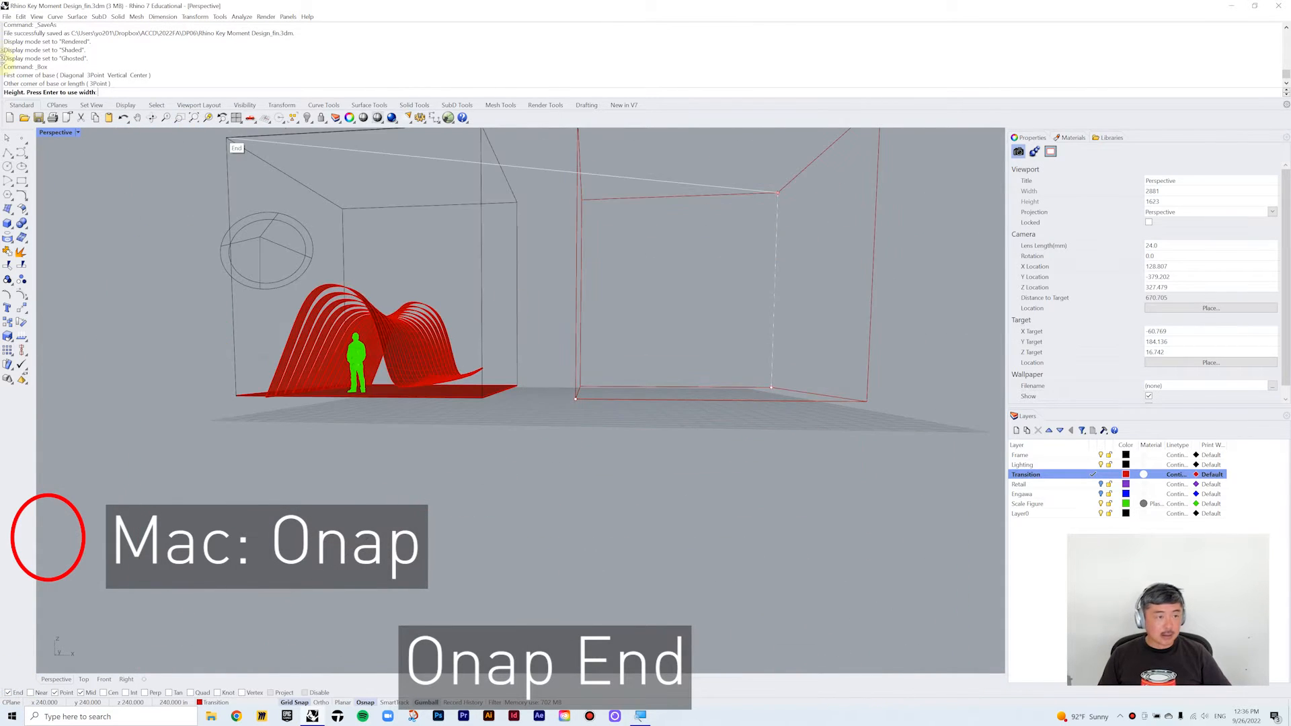
double_click(54, 133)
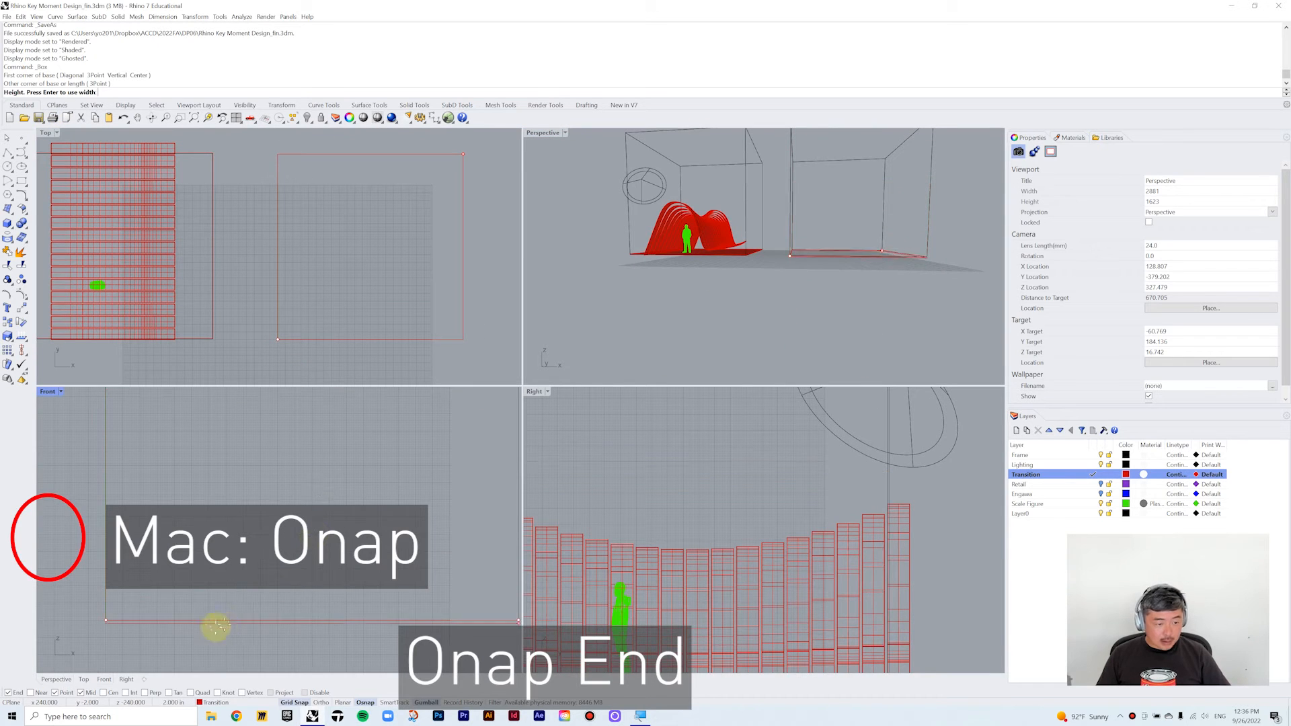
left_click(104, 598)
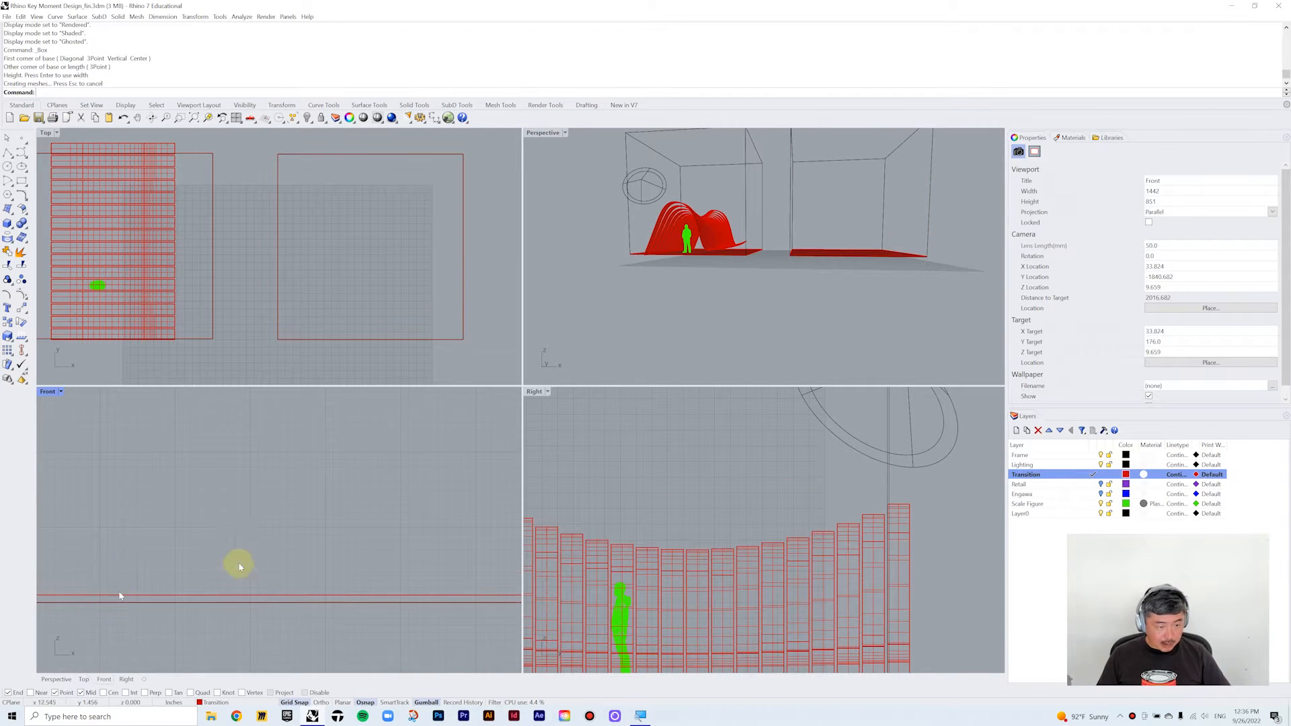
- Examine the new floor slab in the perspective view and return to the four-viewport layout centred on the second frame
right_click_drag(867, 281, 826, 325)
right_click_drag(963, 242, 830, 300)
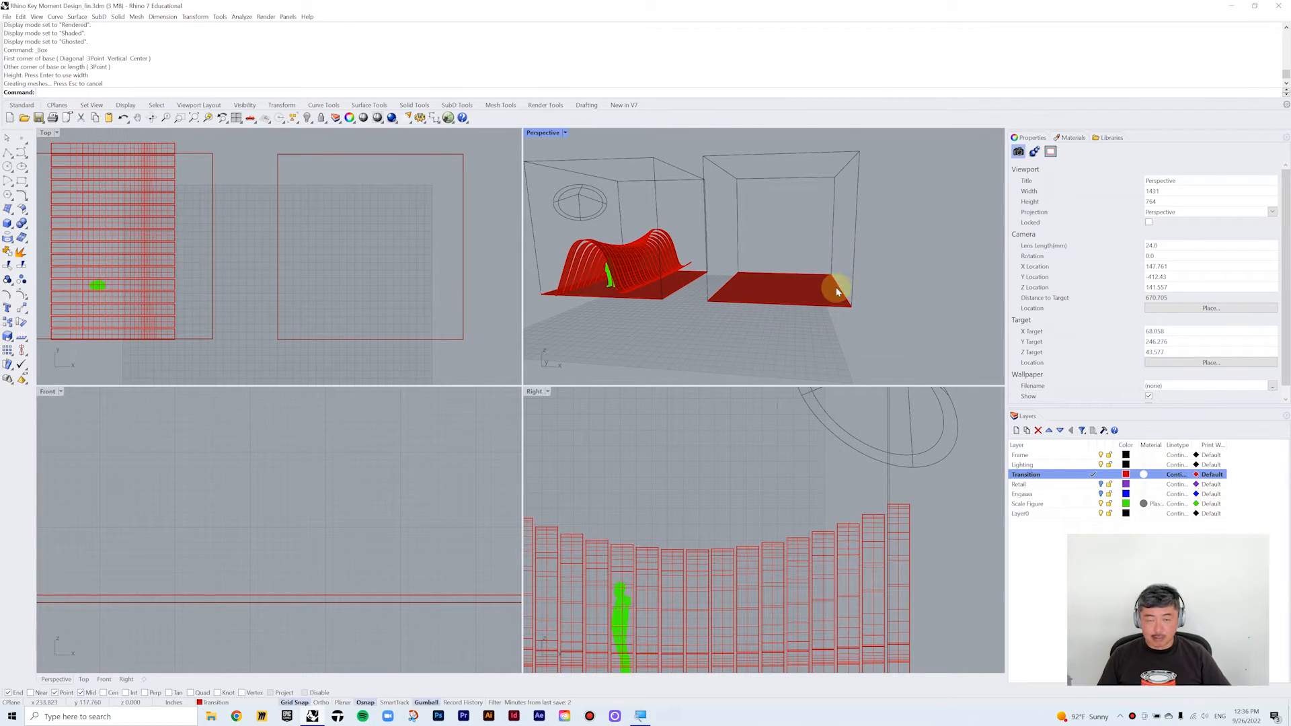
right_click_drag(836, 289, 826, 297)
double_click(534, 133)
right_click_drag(530, 453, 394, 409)
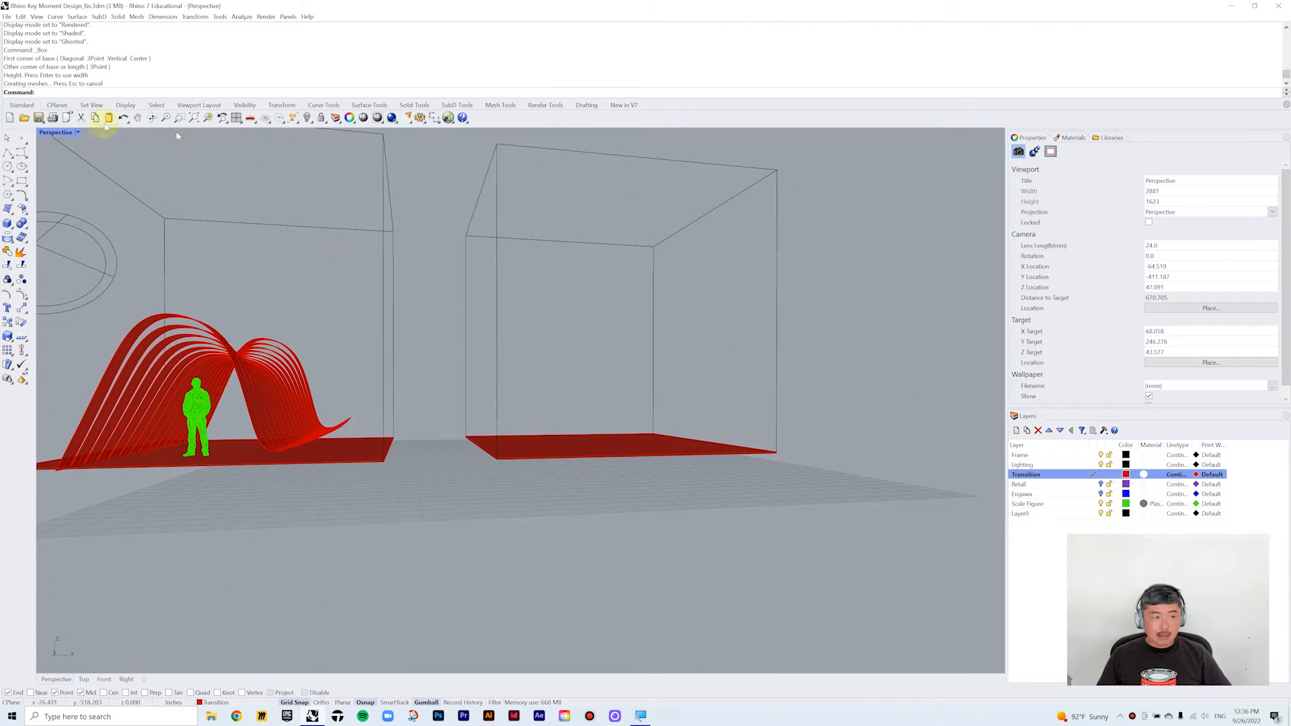
double_click(60, 133)
right_click_drag(318, 447, 265, 532)
- Enable the Project object snap and draw a control-point curve in the Front view, rising from the new floor and over an arch crown
left_click(9, 152)
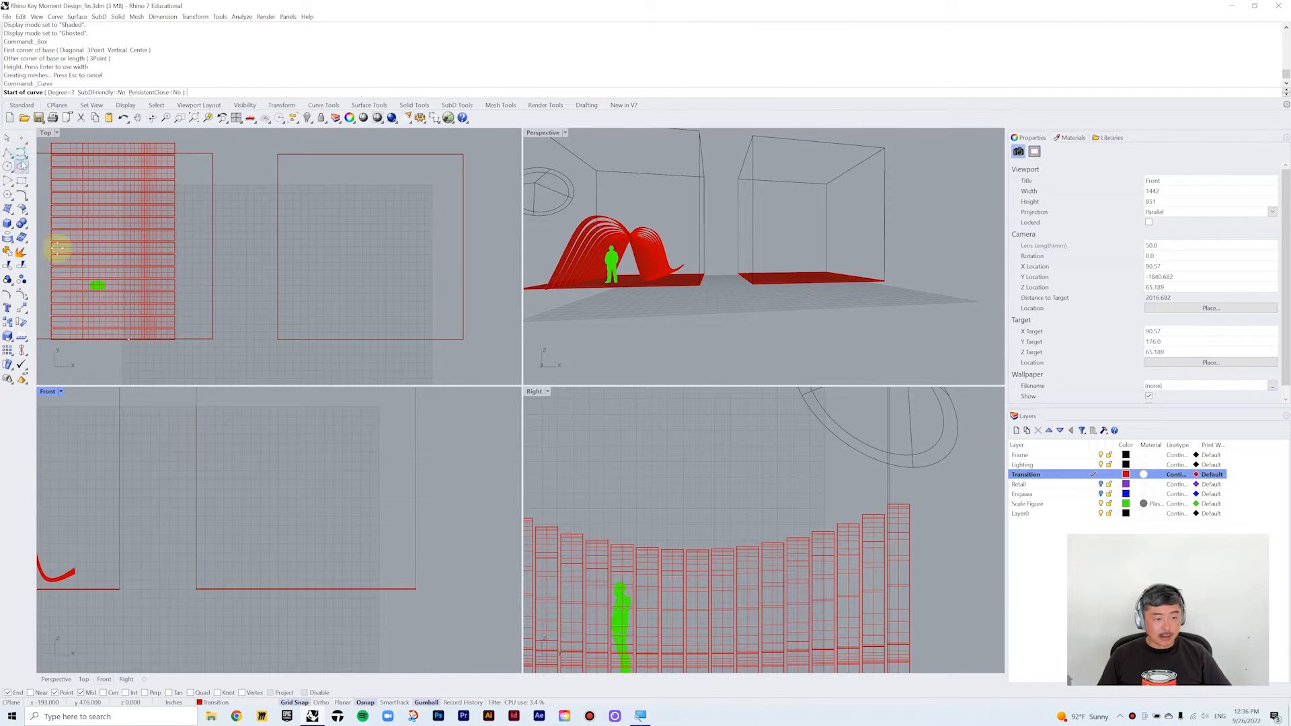
left_click(271, 692)
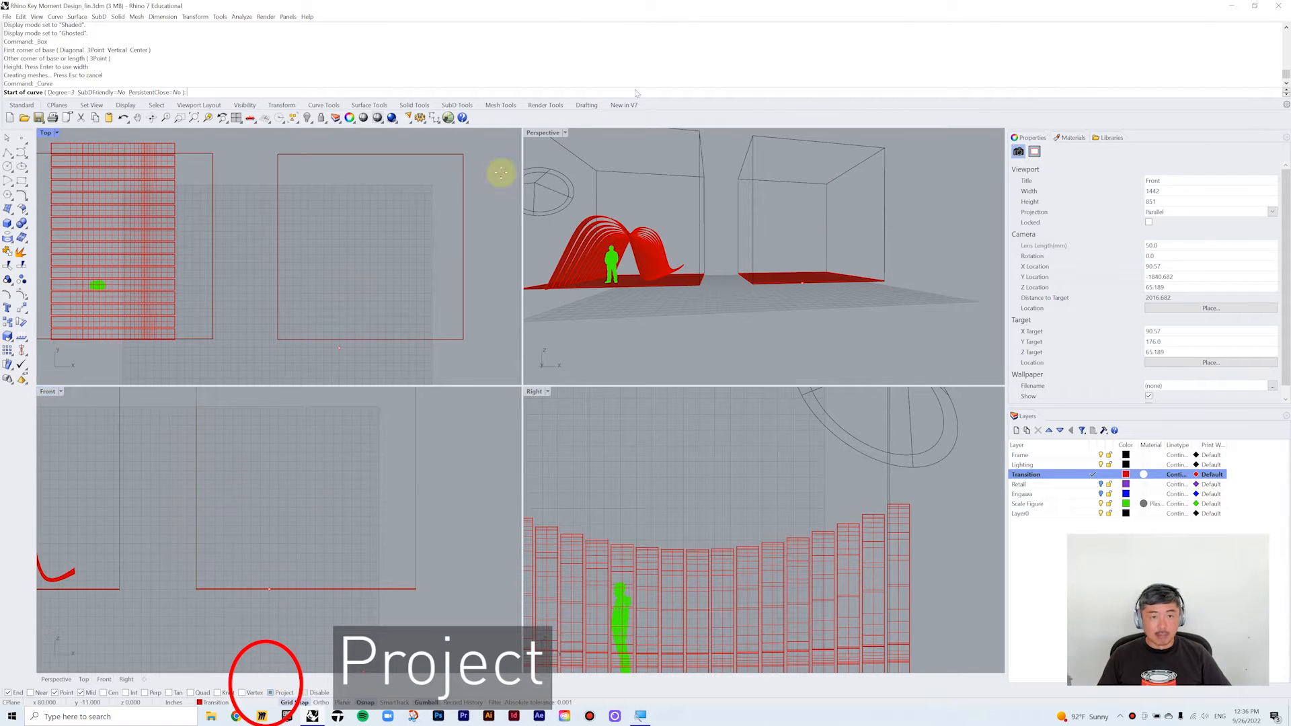
scroll(202, 579, "up", 3)
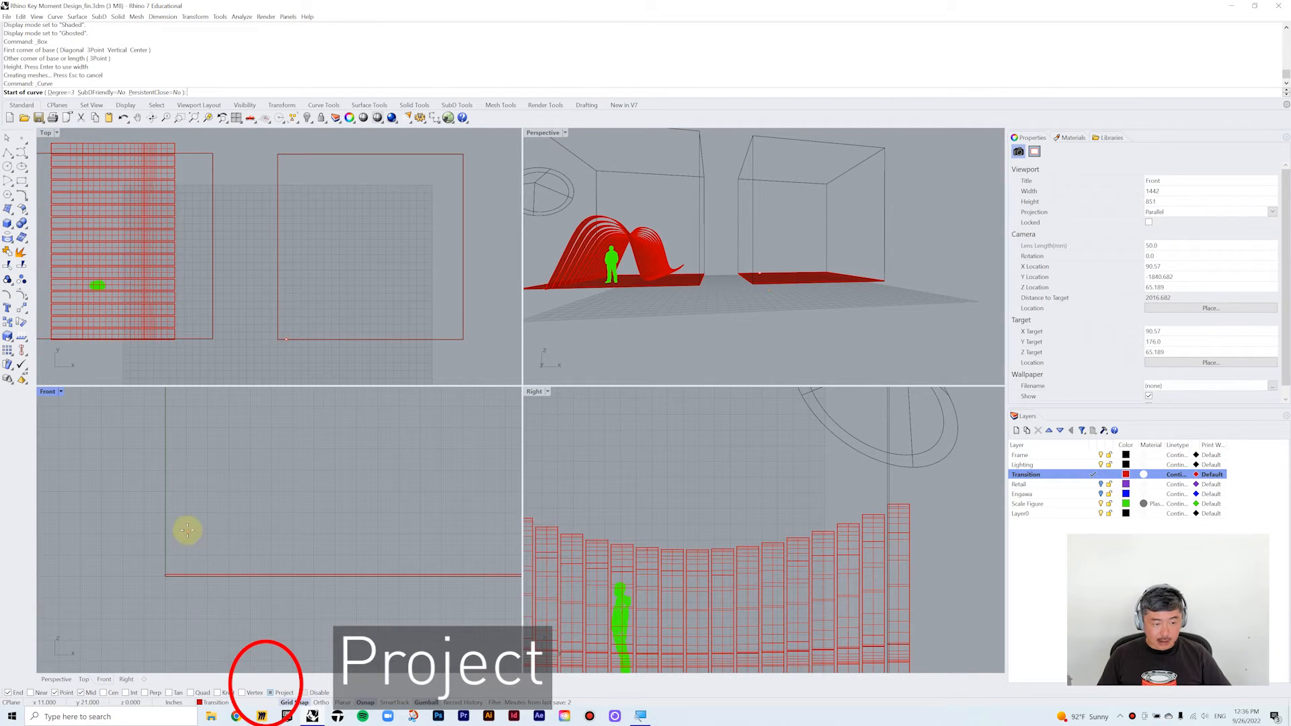
left_click(186, 574)
left_click(231, 543)
scroll(265, 484, "down", 3)
left_click(266, 501)
left_click(270, 430)
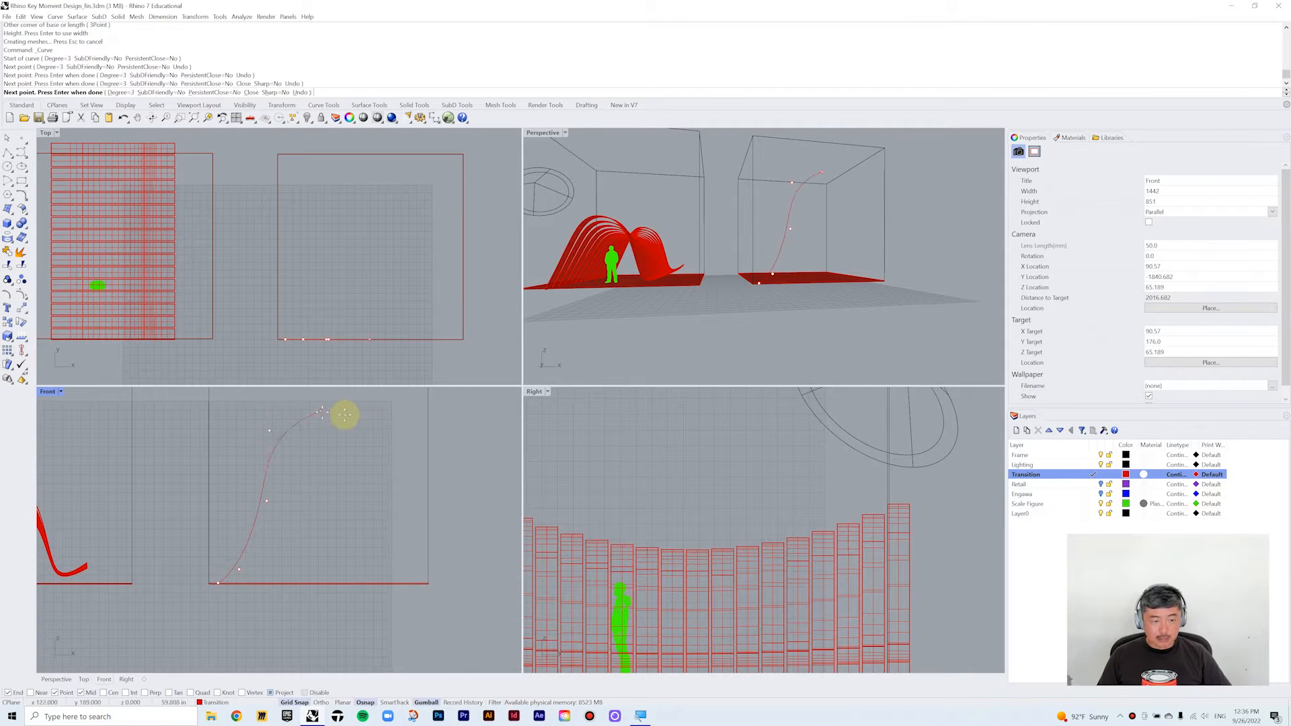
left_click(325, 409)
left_click(391, 432)
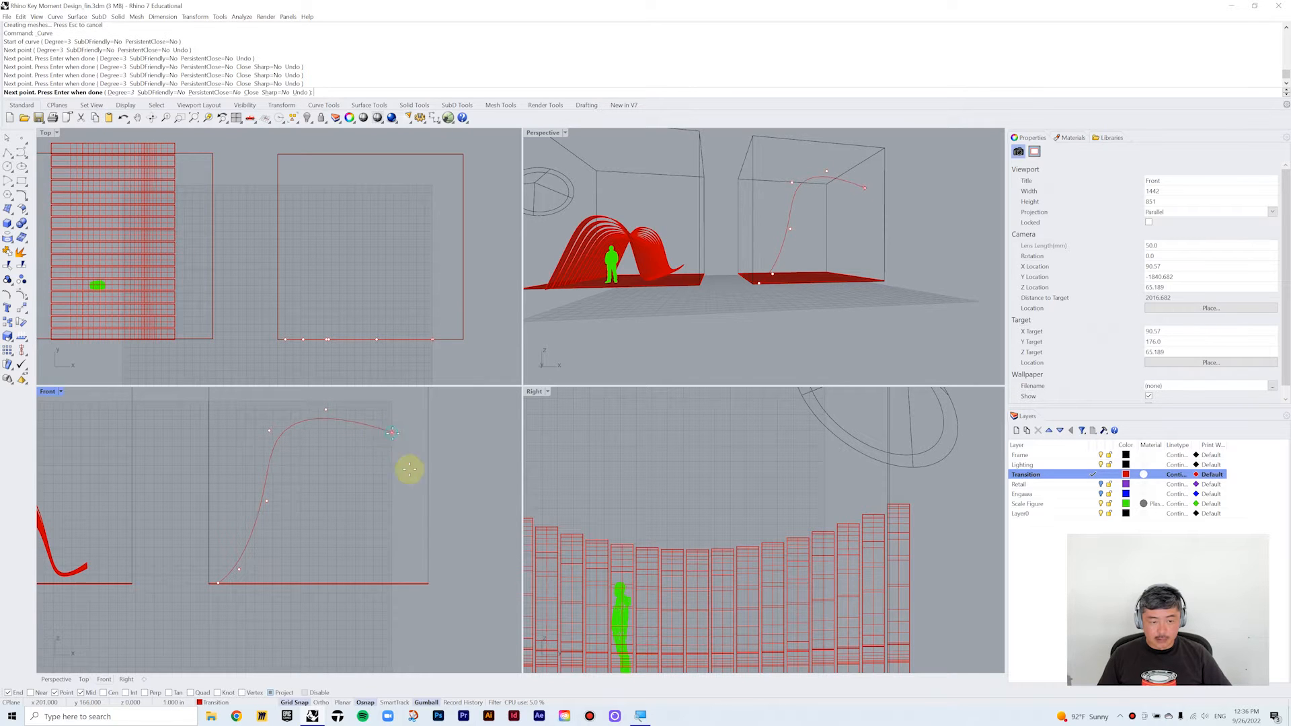
- Bring the arch curve down to the far end of the floor and finish it there
left_click(389, 564)
scroll(402, 586, "up", 3)
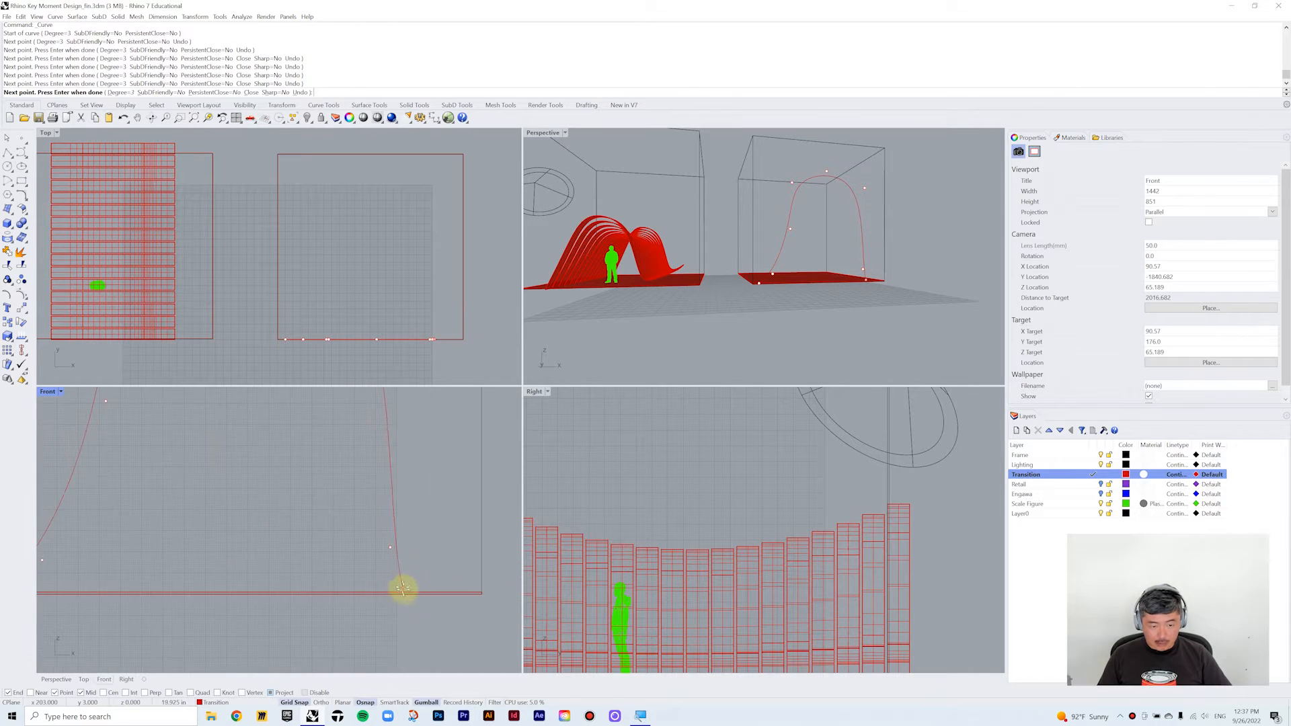
left_click(424, 591)
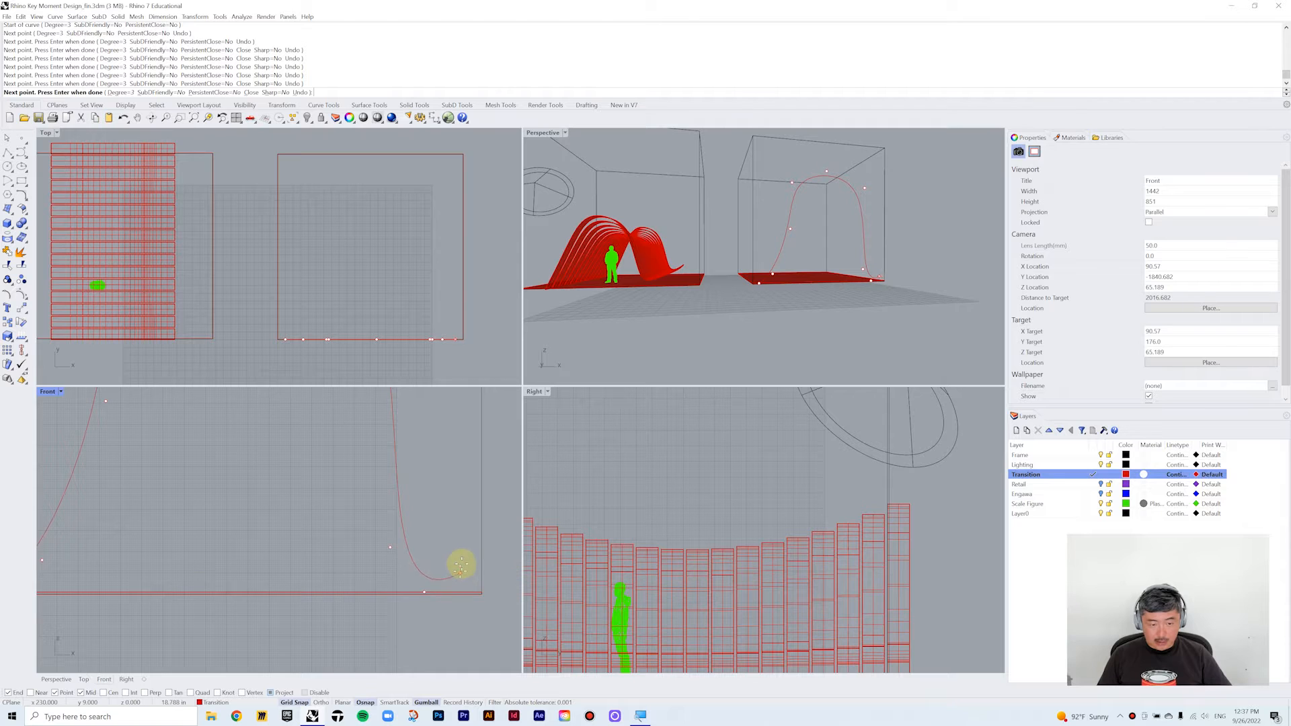
scroll(463, 566, "down", 5)
scroll(463, 576, "up", 4)
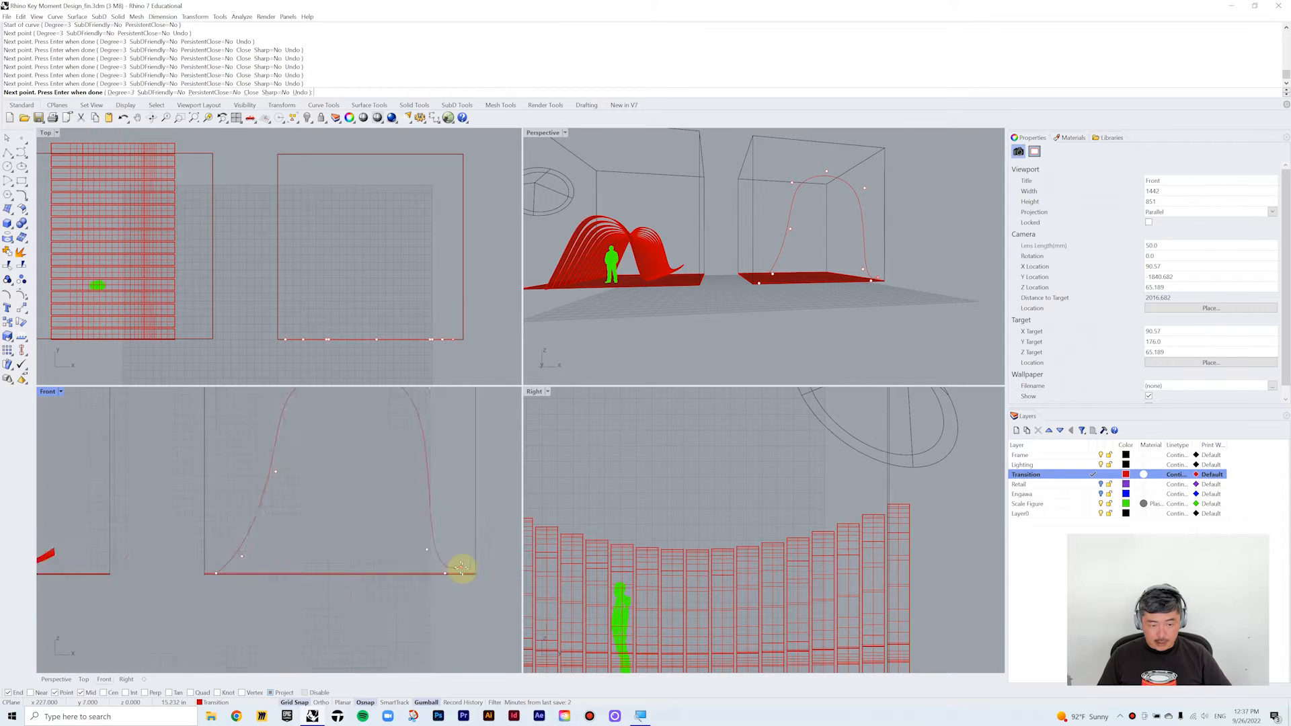
key("Return")
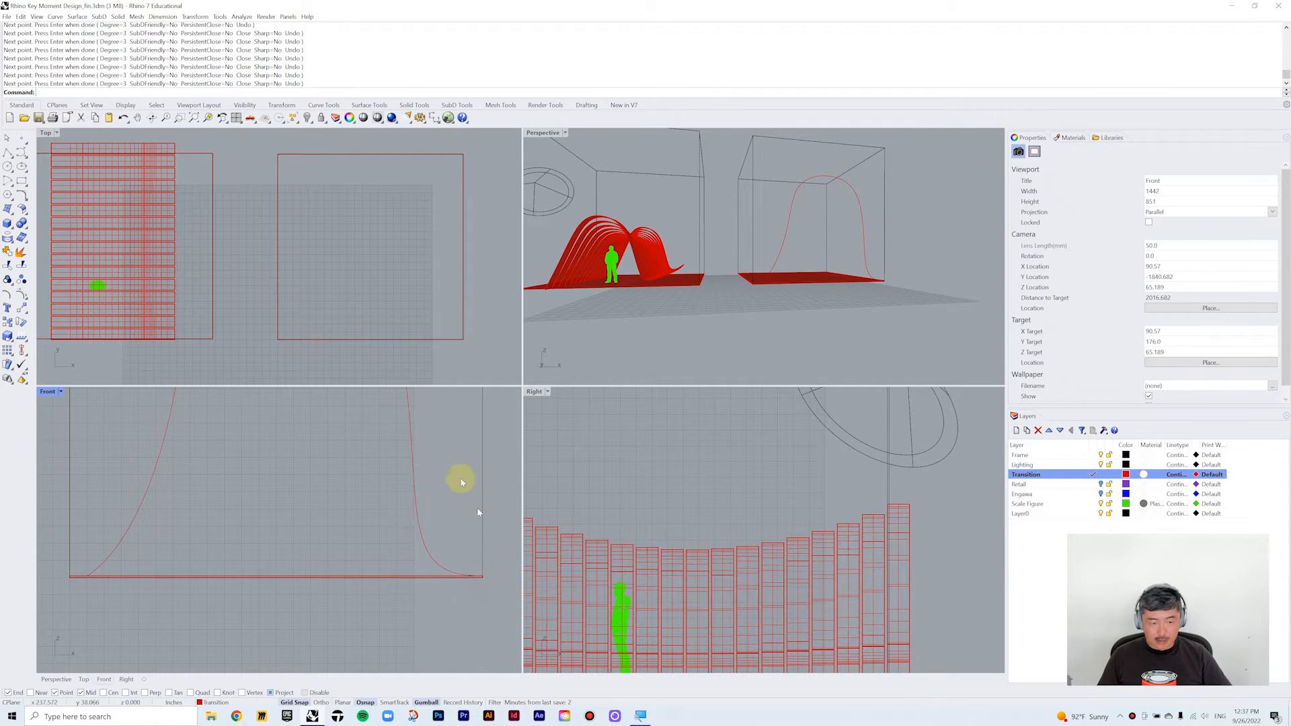
scroll(395, 508, "down", 5)
left_click(224, 527)
scroll(224, 527, "up", 3)
type("c")
key("Return")
left_click(227, 526)
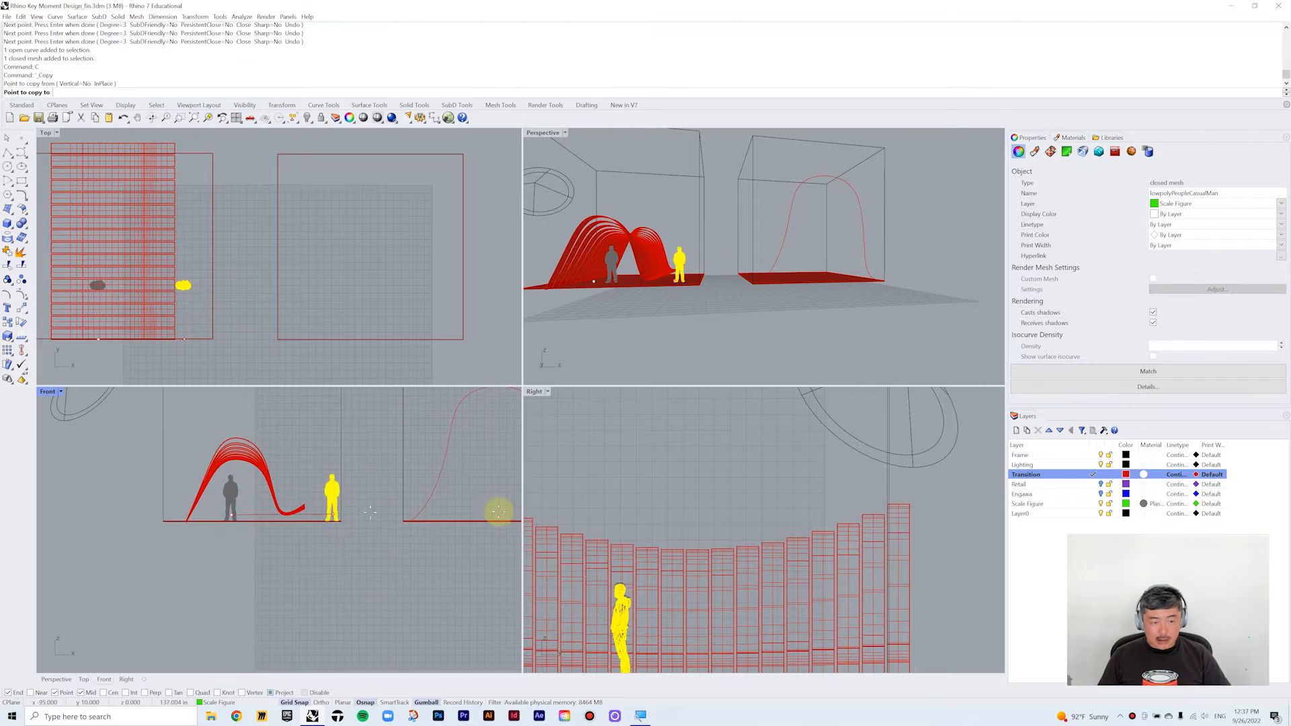
right_click_drag(461, 514, 373, 515)
key("Escape")
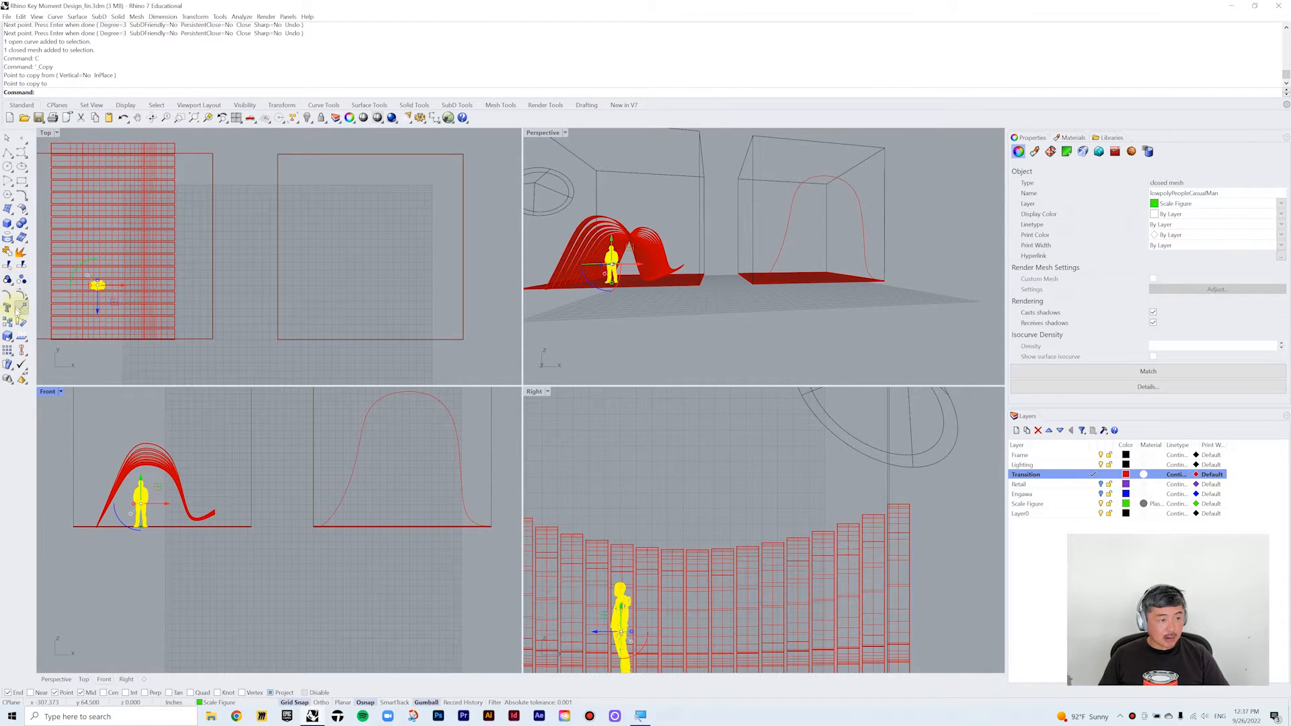
- Copy the scale figure from the finished example onto the floor of the second frame, under the new arch curve
left_click(8, 323)
left_click(144, 498)
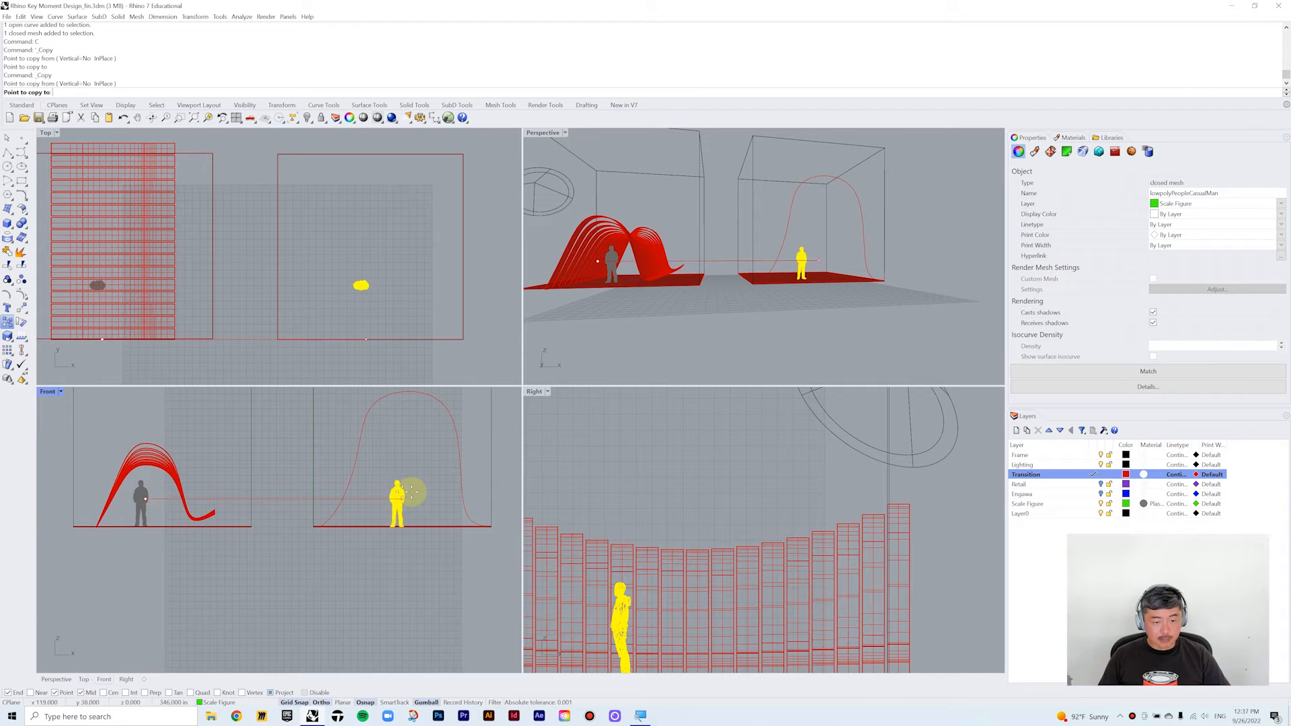
left_click(415, 499)
key("Return")
left_click(634, 351)
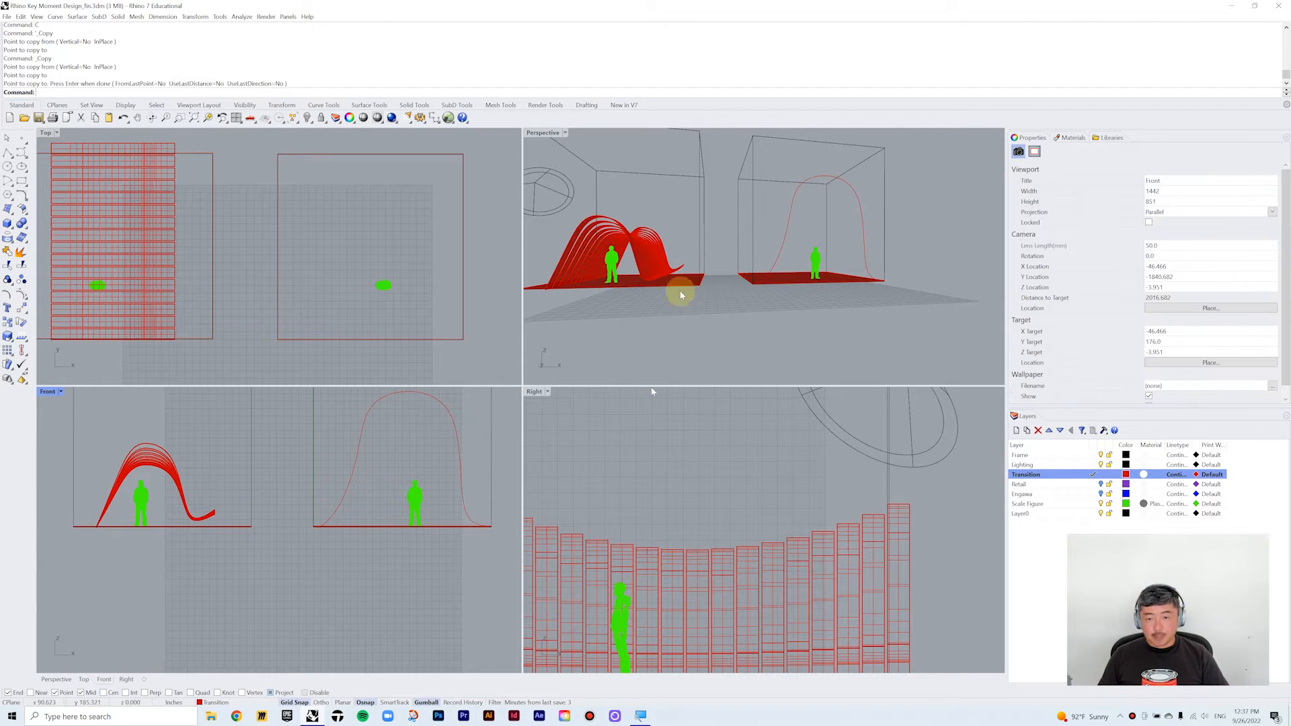
- Scale the arch curve down in height and width, and shift it sideways with its feet on the floor of the second frame
scroll(859, 265, "down", 3)
right_click_drag(859, 265, 825, 210)
scroll(846, 285, "up", 4)
scroll(845, 285, "down", 2)
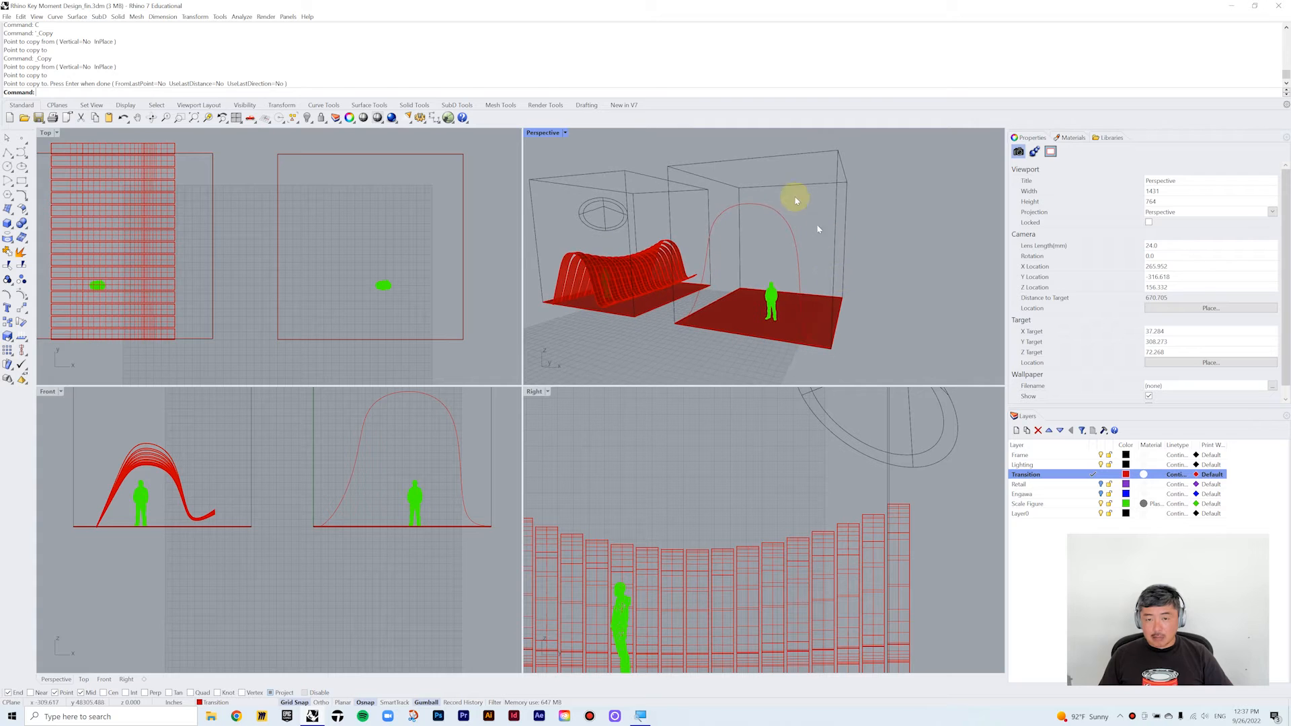
left_click(772, 208)
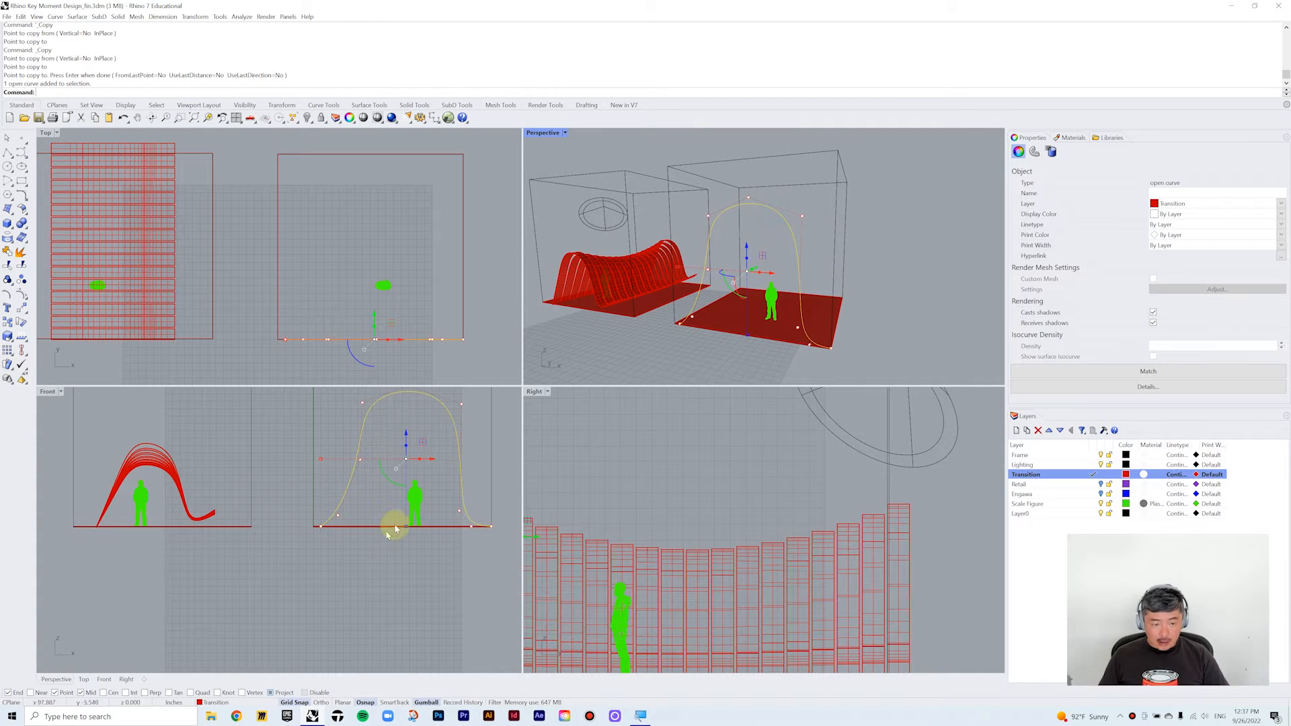
left_click_drag(407, 529, 407, 454)
mouse_move(321, 475)
left_mouse_down()
mouse_move(417, 460)
mouse_move(390, 484)
mouse_move(329, 476)
left_mouse_up()
scroll(377, 490, "up", 2)
left_click_drag(438, 462, 447, 463)
scroll(440, 309, "down", 2)
- Copy the arch curve straight back to the far edge and the middle of the second frame's floor
right_click_drag(441, 309, 412, 322)
type("c")
key("Return")
left_click(7, 321)
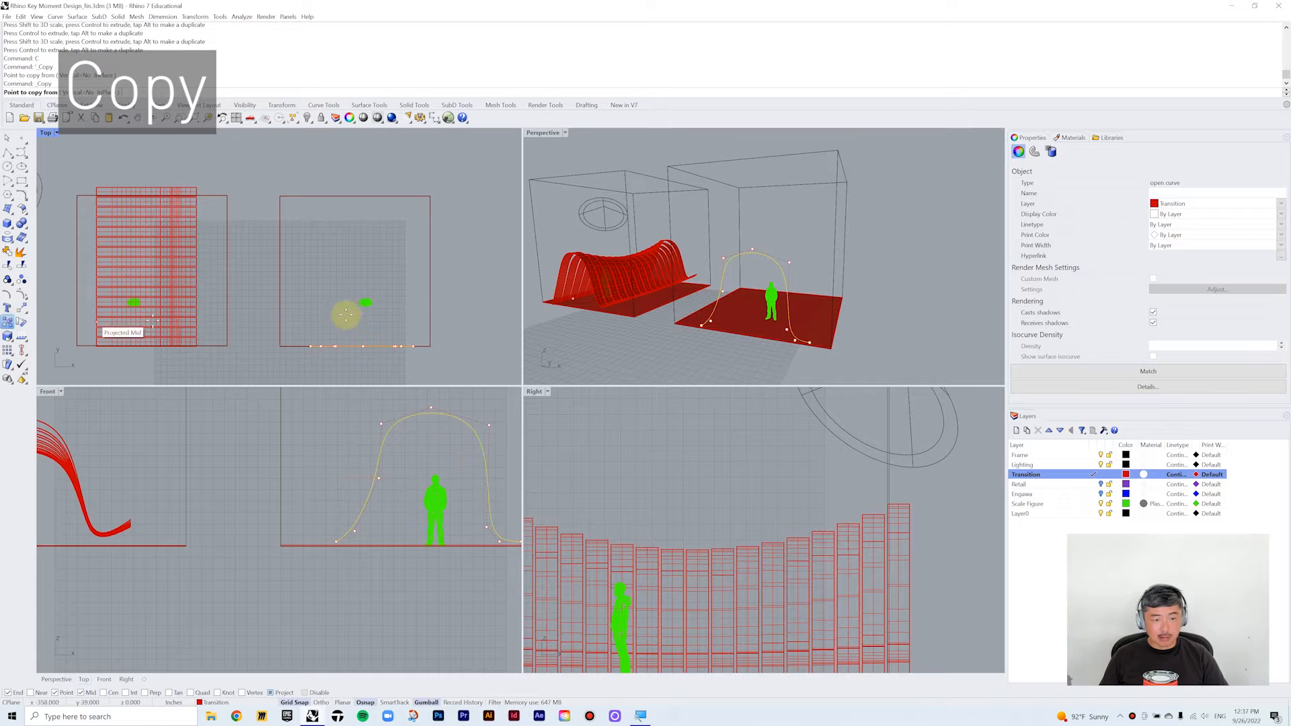
left_click(401, 346)
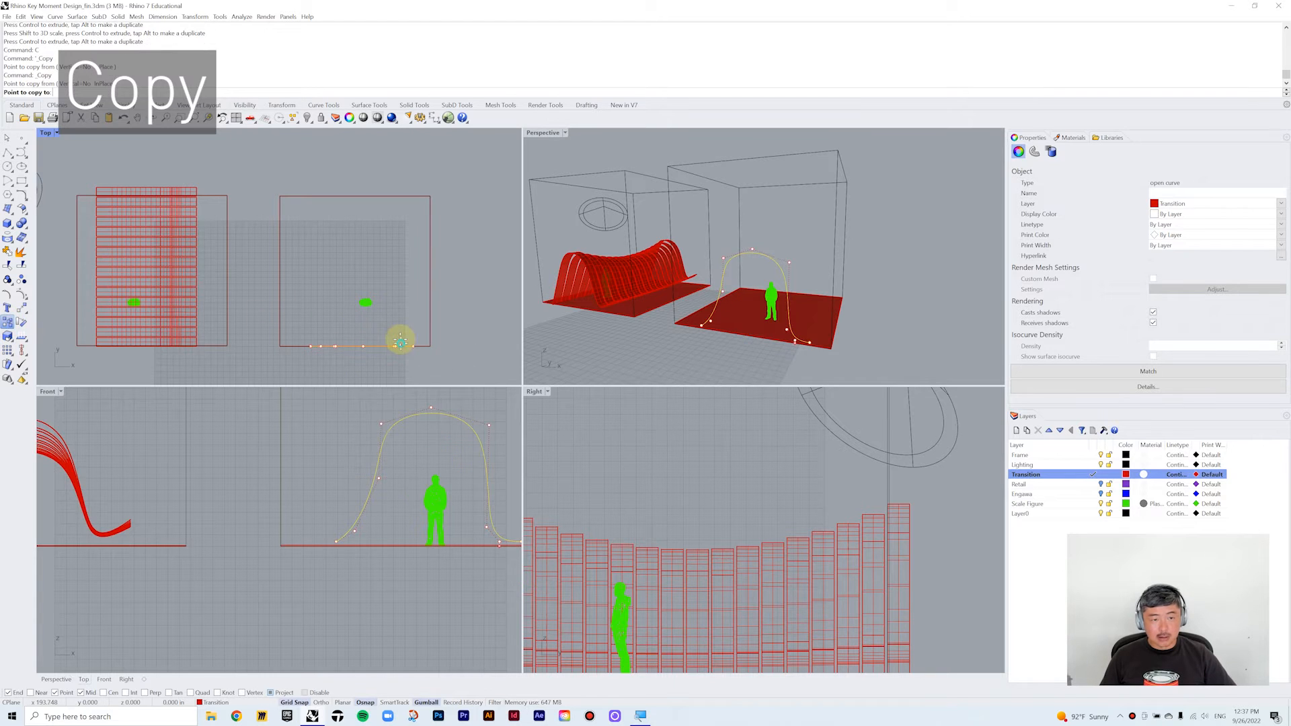
left_click(402, 198)
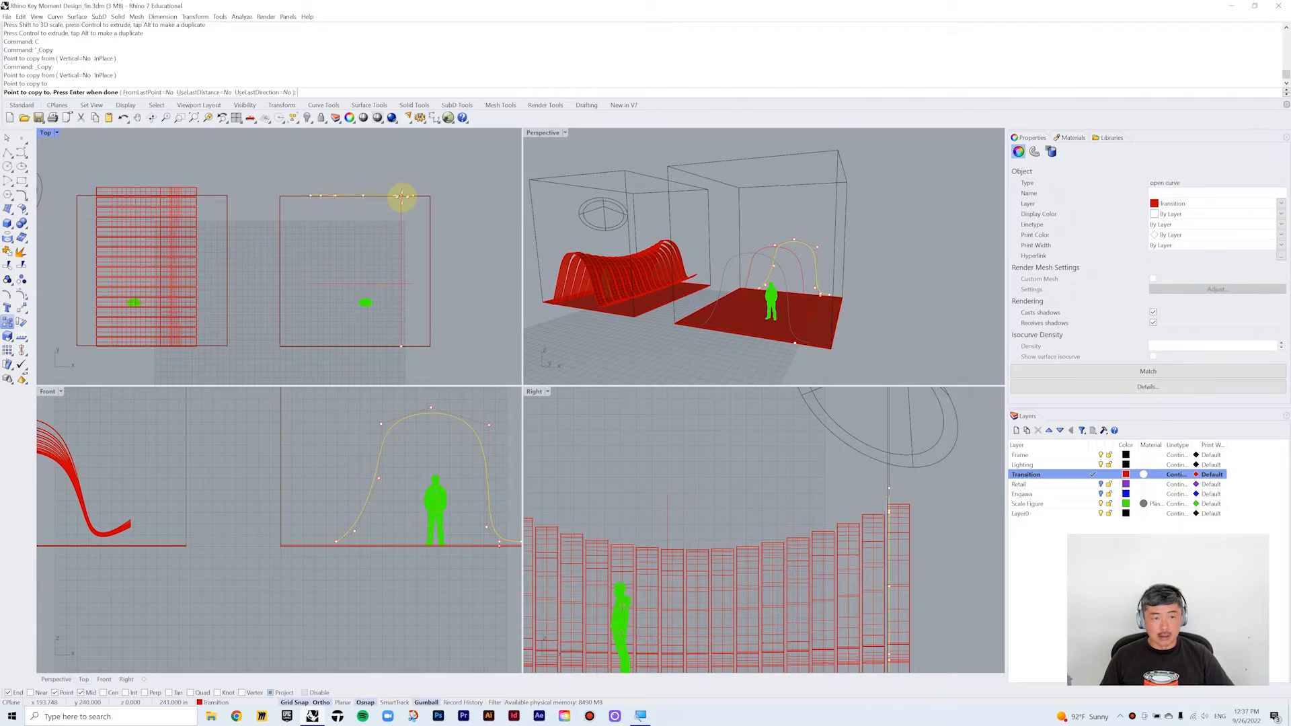
right_click(801, 208)
- Scale the middle arch curve narrower and lower than the front one and set its feet on the floor
right_click_drag(801, 208, 720, 230)
left_click(768, 238)
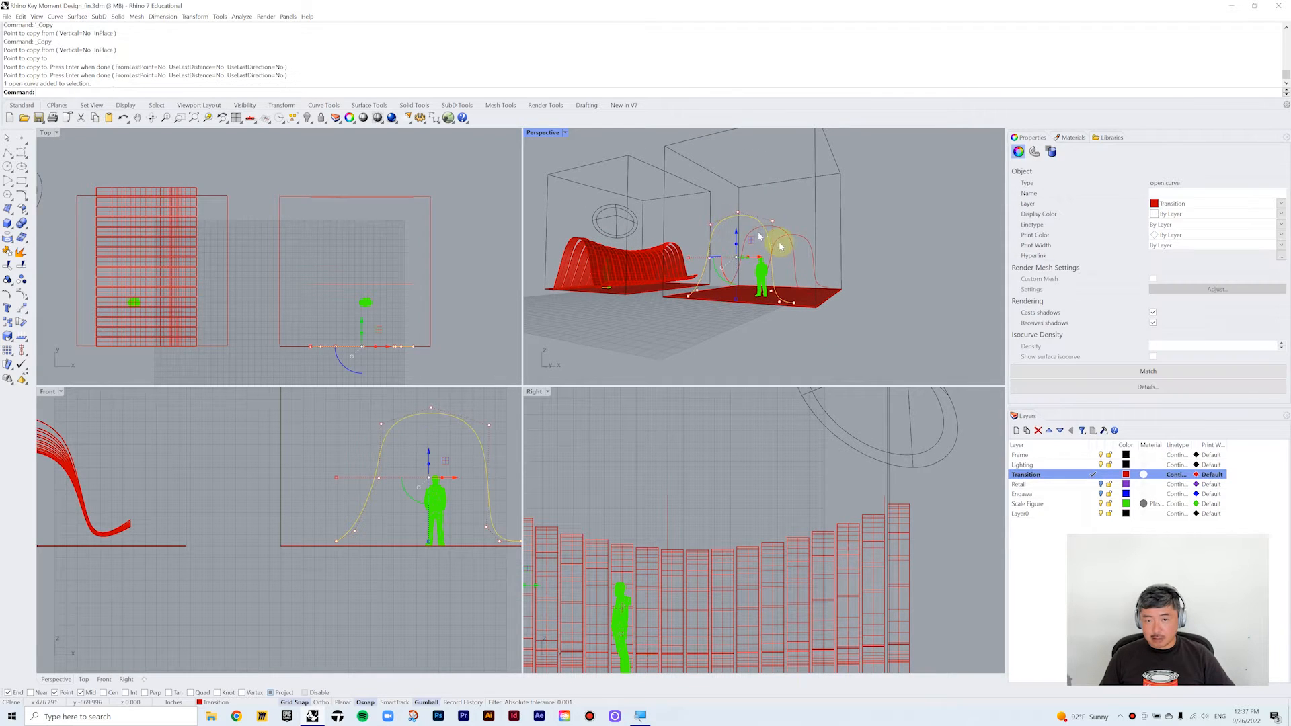
left_click(780, 230)
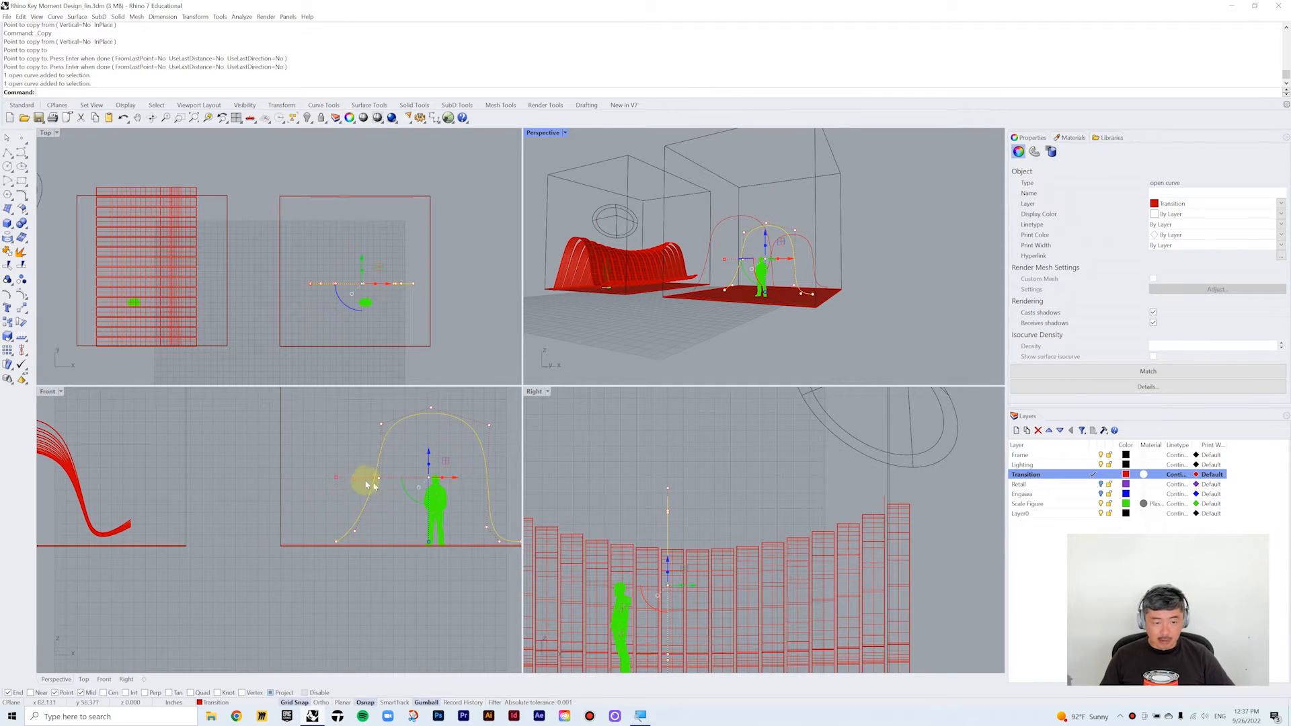
left_click_drag(334, 480, 362, 495)
left_click_drag(429, 542, 429, 526)
left_click_drag(429, 453, 432, 474)
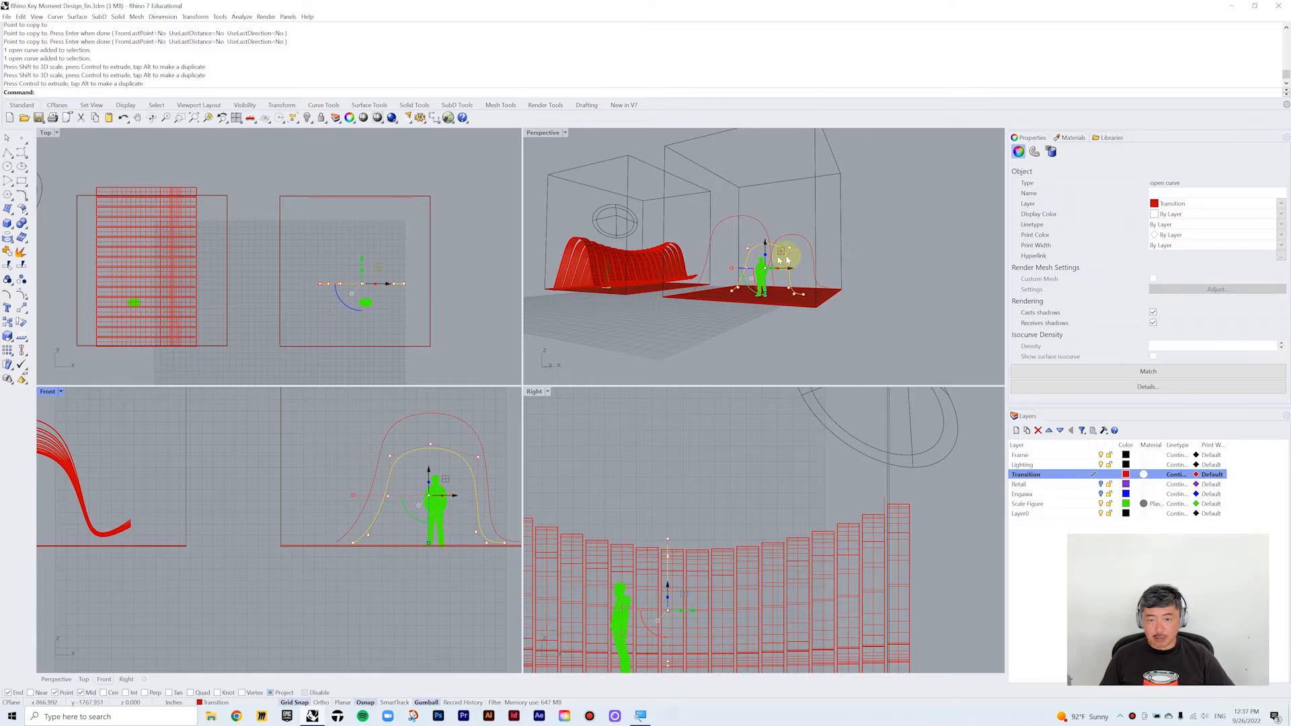
- Enlarge the rear arch curve beyond the front one and raise it so its feet meet the floor
left_click(806, 242)
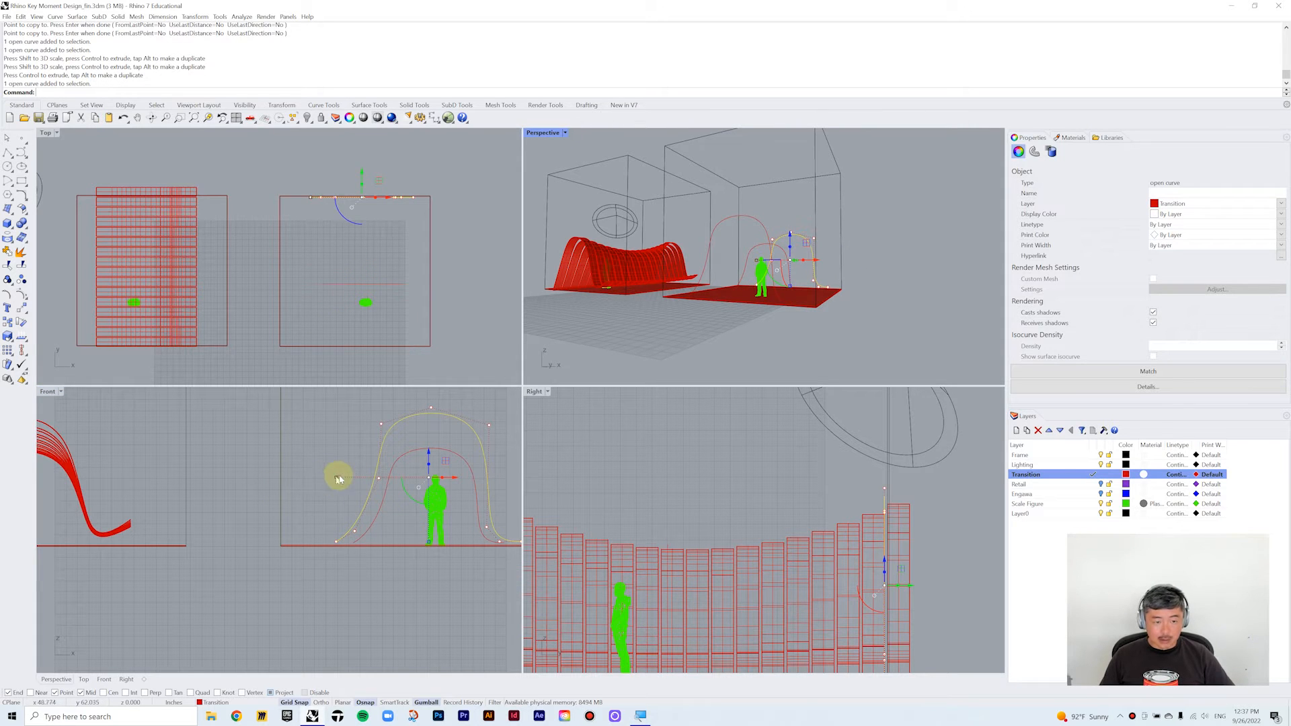
left_click_drag(333, 477, 317, 480, "shift")
scroll(408, 458, "down", 2)
right_click_drag(412, 462, 406, 493)
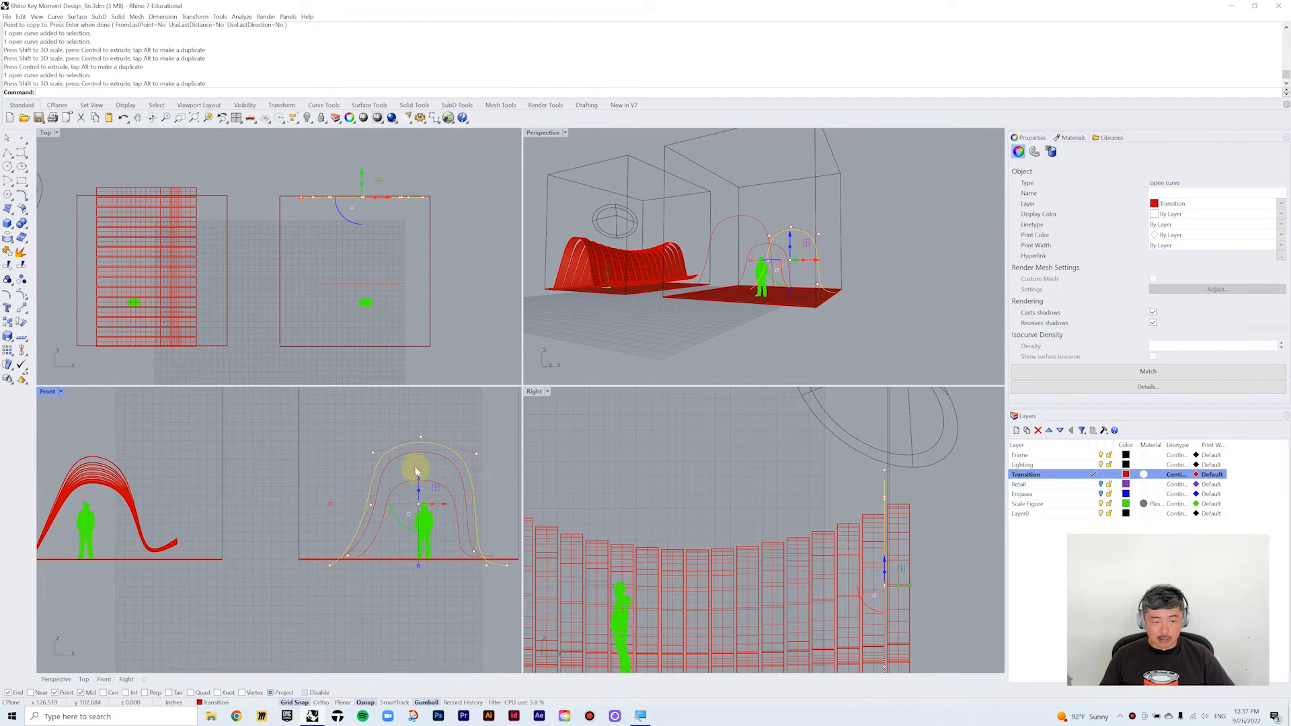
left_click_drag(418, 476, 416, 465)
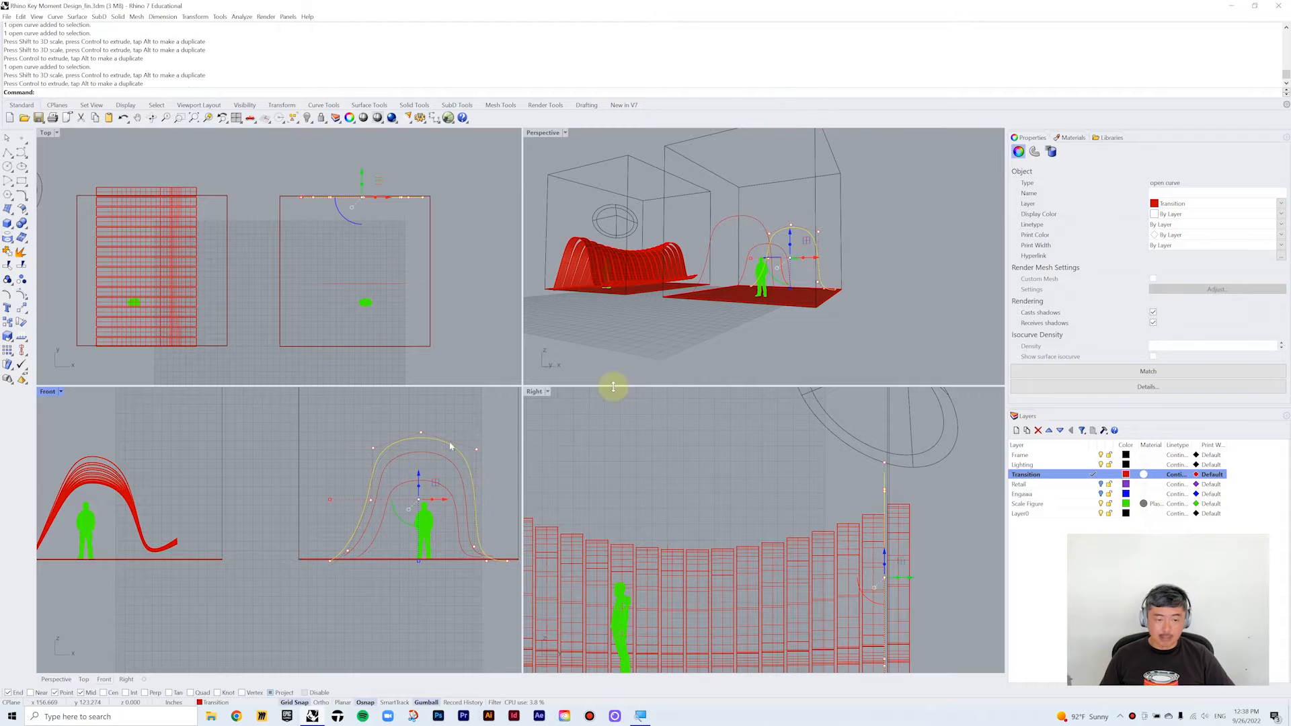
left_click(873, 328)
- Try to loft a surface through the front, middle and rear arch curves with the Normal style
right_click_drag(937, 291, 846, 288)
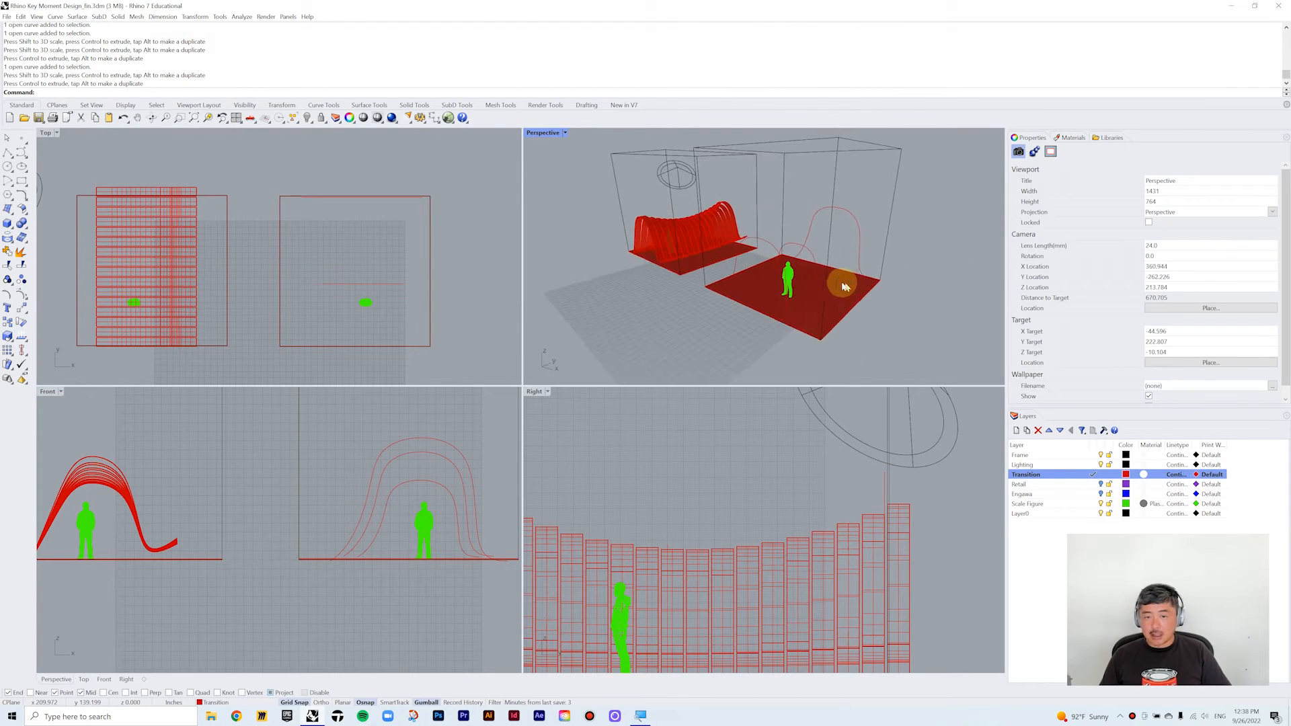
left_click(793, 326)
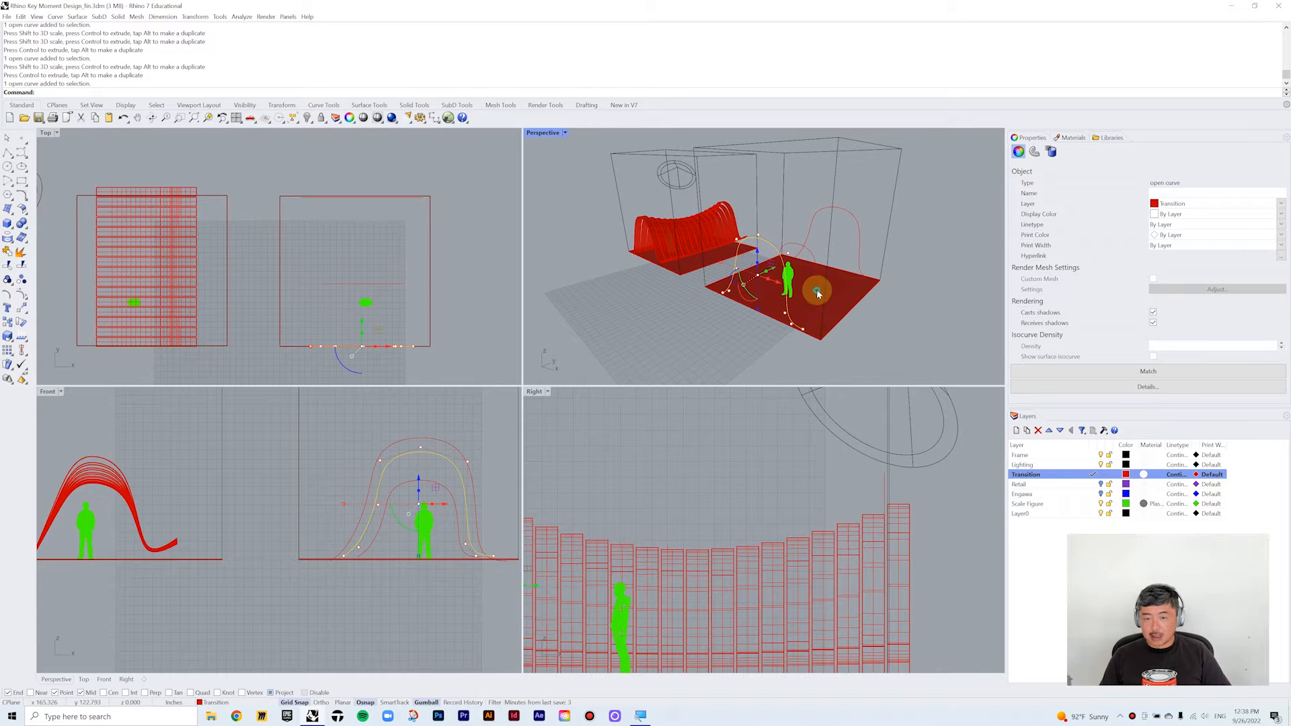
left_click(818, 294, "shift")
left_click(861, 260, "shift")
key("Return")
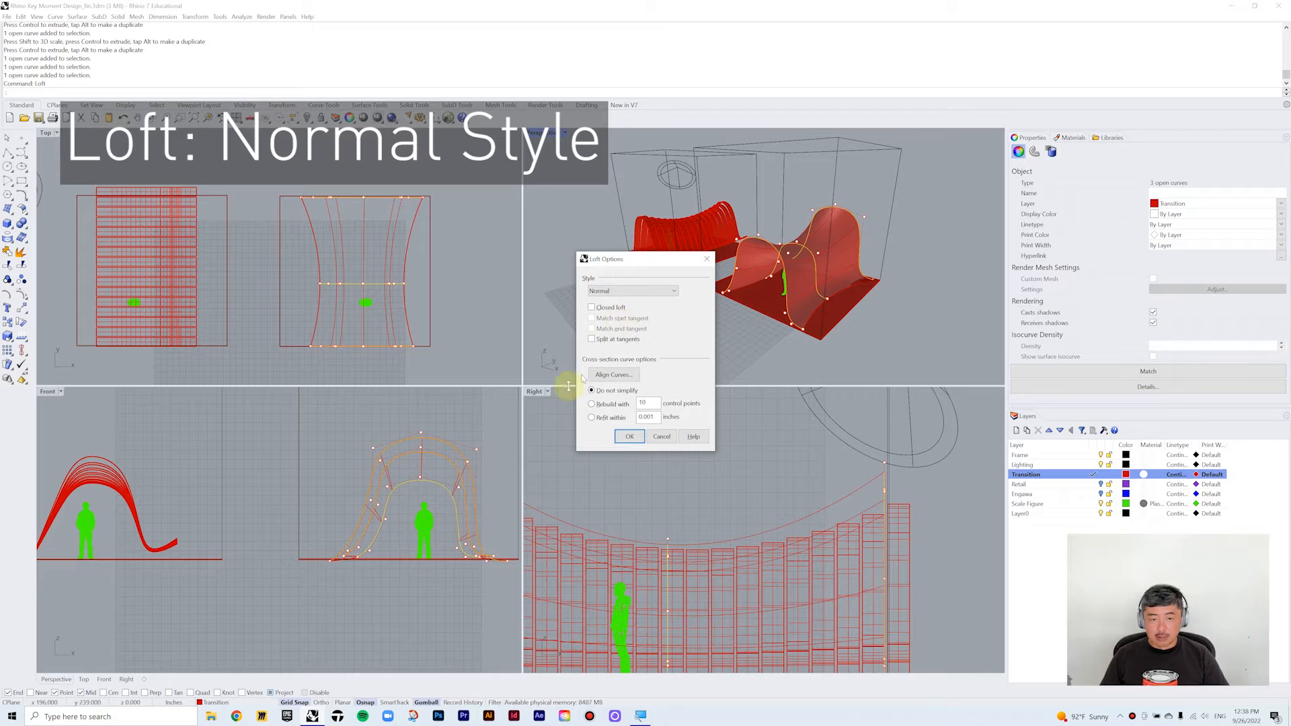
left_click_drag(670, 259, 533, 263)
right_click_drag(875, 262, 908, 254)
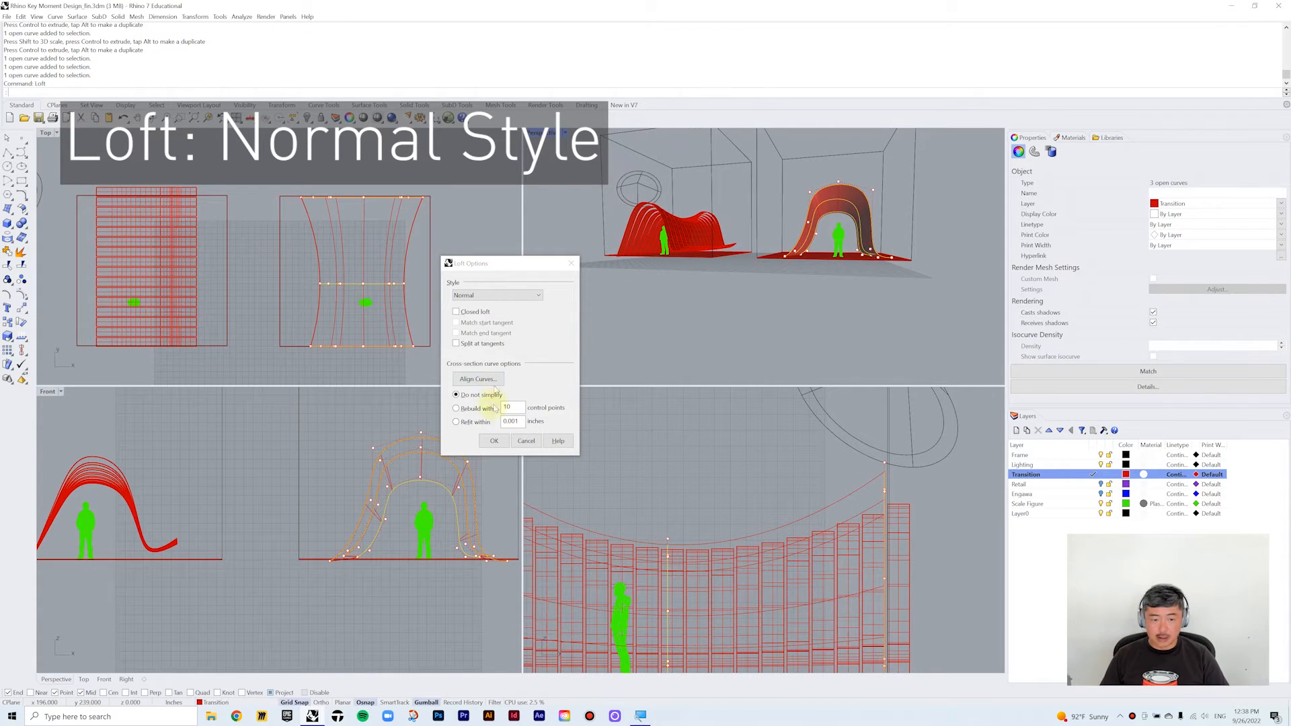
left_click(496, 442)
- Reshape one leg of the rear arch curve by moving two of its side control points
right_click_drag(797, 193, 778, 268)
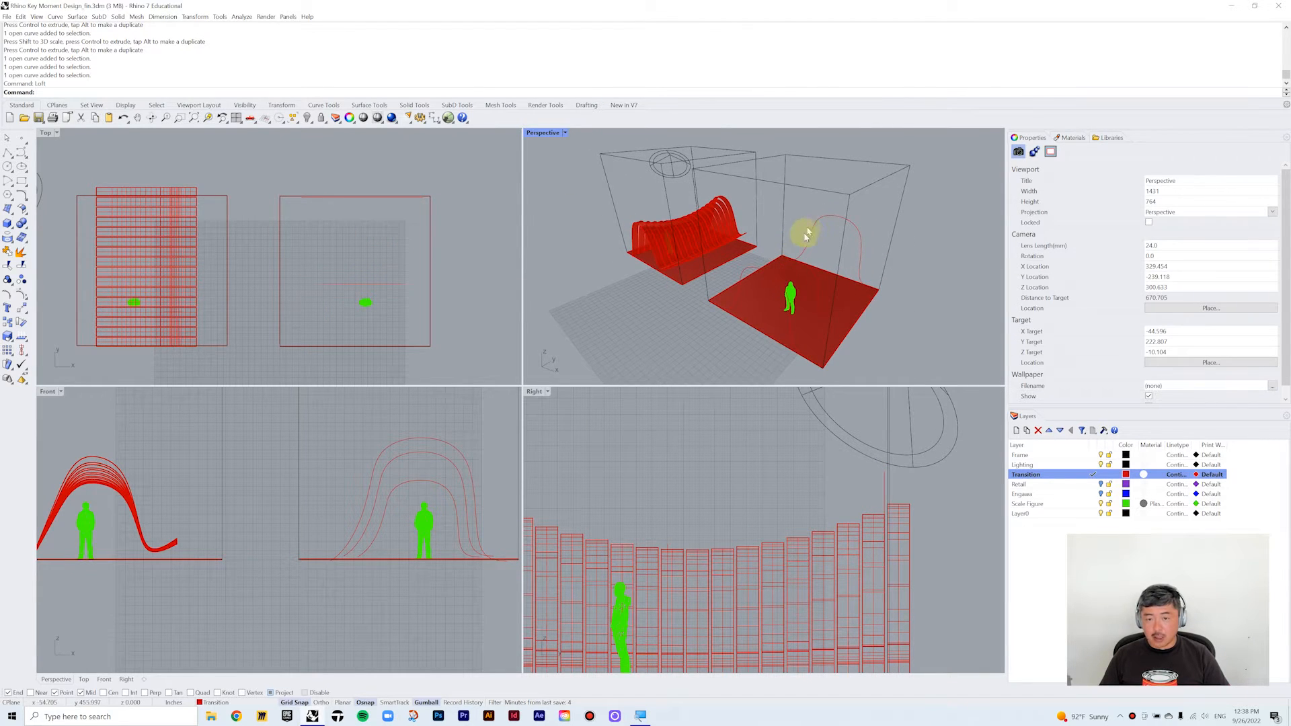
left_click(805, 245)
scroll(801, 230, "up", 3)
mouse_move(784, 227)
left_mouse_down()
mouse_move(830, 293)
mouse_move(789, 264)
mouse_move(817, 268)
mouse_move(799, 228)
left_mouse_up()
scroll(908, 292, "down", 4)
mouse_move(908, 291)
right_mouse_down()
mouse_move(933, 288)
mouse_move(888, 288)
right_mouse_up()
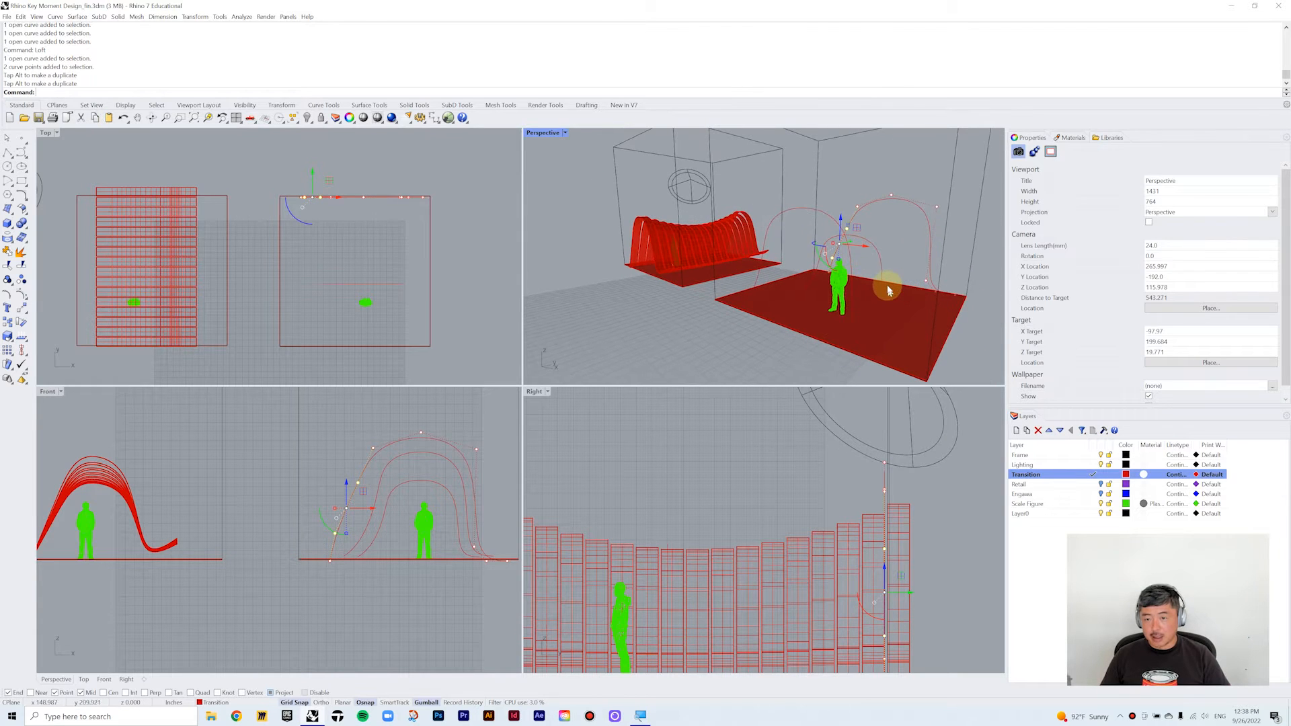
- Move a side control point on the middle arch curve's leg to adjust its bend
left_click(881, 286)
left_click(880, 304)
mouse_move(888, 318)
left_mouse_down()
mouse_move(885, 263)
mouse_move(906, 290)
mouse_move(885, 314)
left_mouse_up()
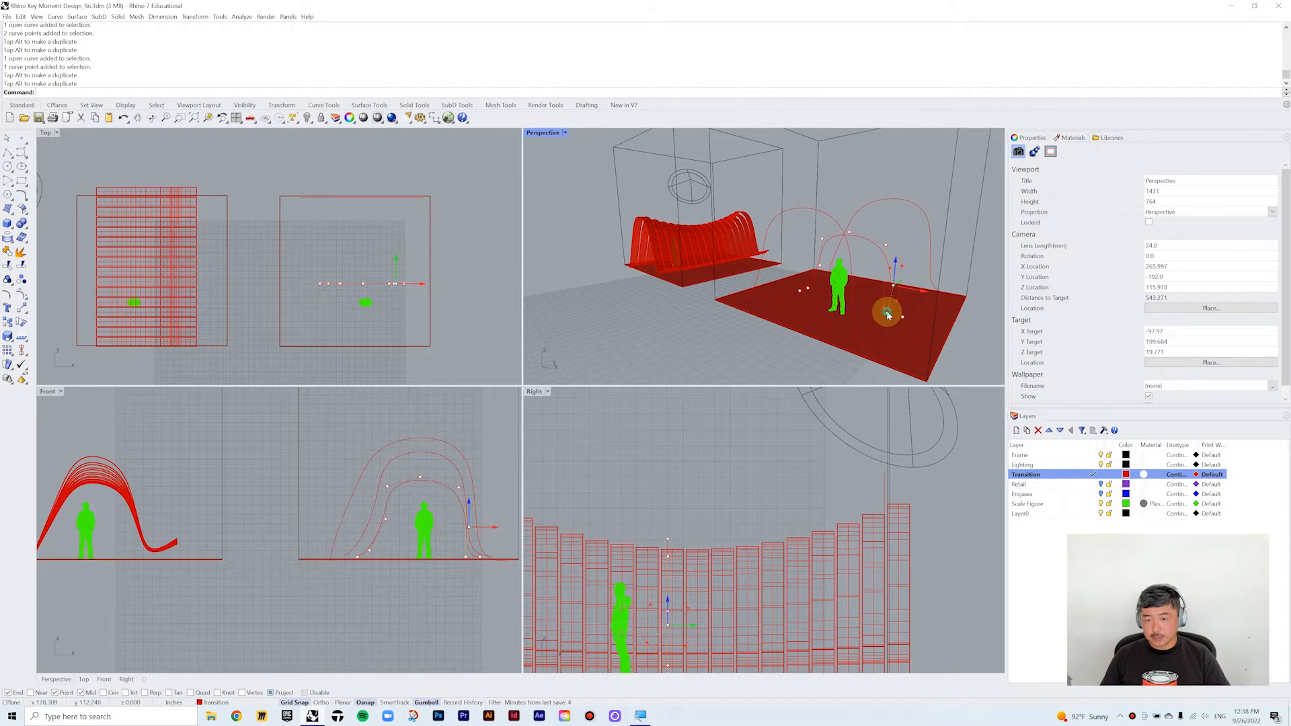
- Pull the middle arch's lower leg control points outward to straighten its flared foot, and clear the selection
scroll(895, 309, "up", 5)
left_click(916, 308)
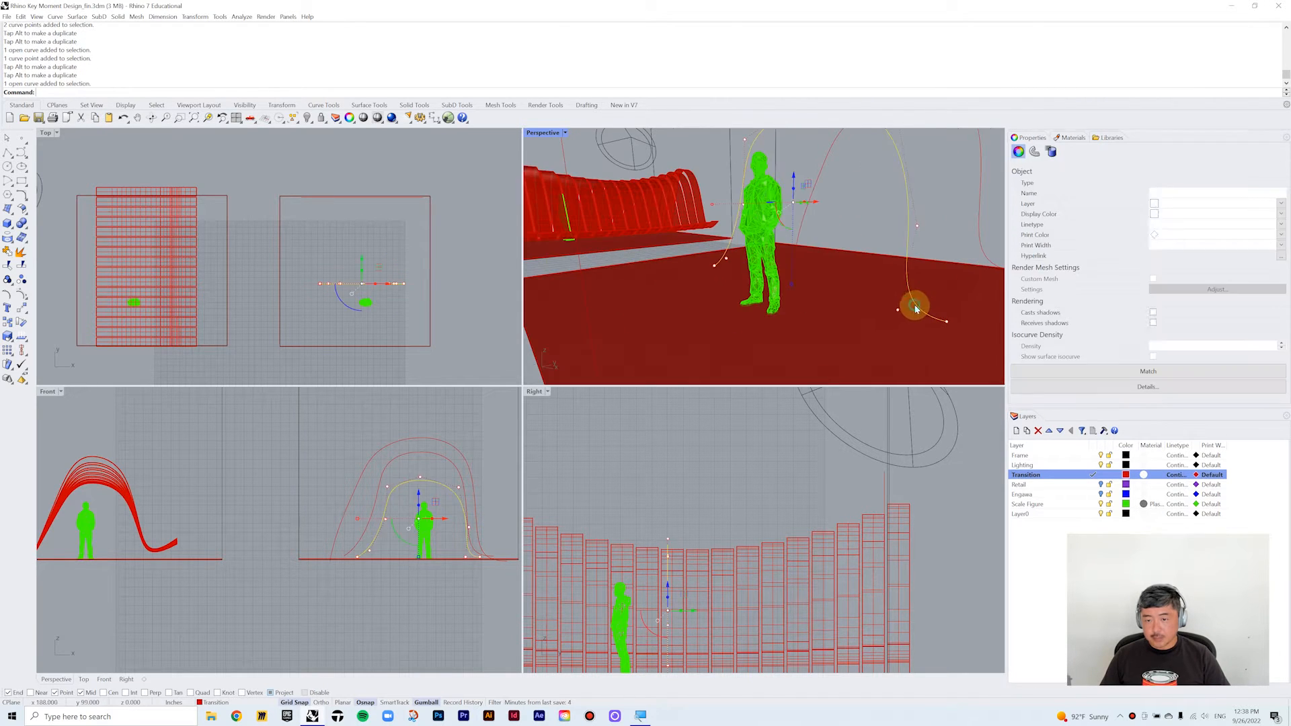
left_click(900, 288)
left_click_drag(902, 271, 988, 290)
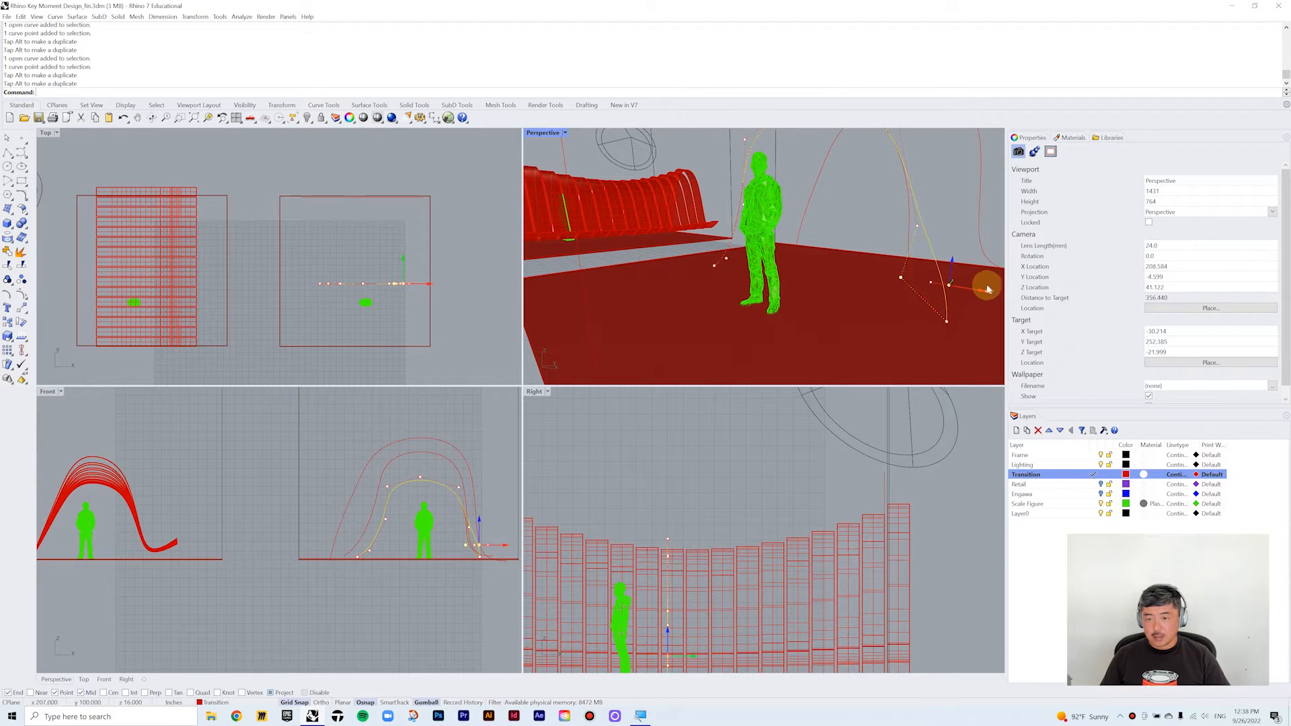
left_click(917, 226)
left_click_drag(920, 210, 980, 193)
scroll(920, 253, "down", 5)
right_click_drag(920, 253, 917, 179)
key("Escape")
key("Escape")
- Loft a surface through the front, middle and reshaped rear arch curves in the second frame
scroll(962, 218, "up", 4)
right_click_drag(962, 219, 891, 264)
right_click_drag(830, 222, 850, 217)
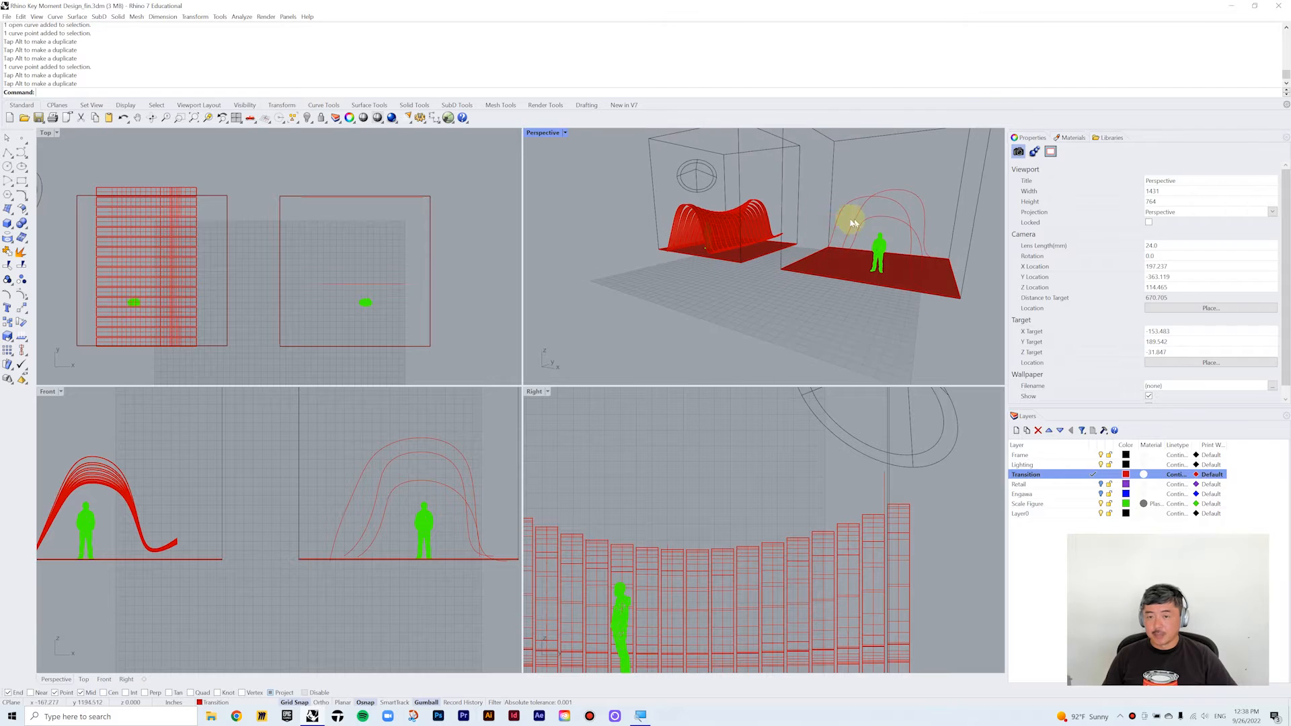
left_click(828, 250)
left_click(857, 259)
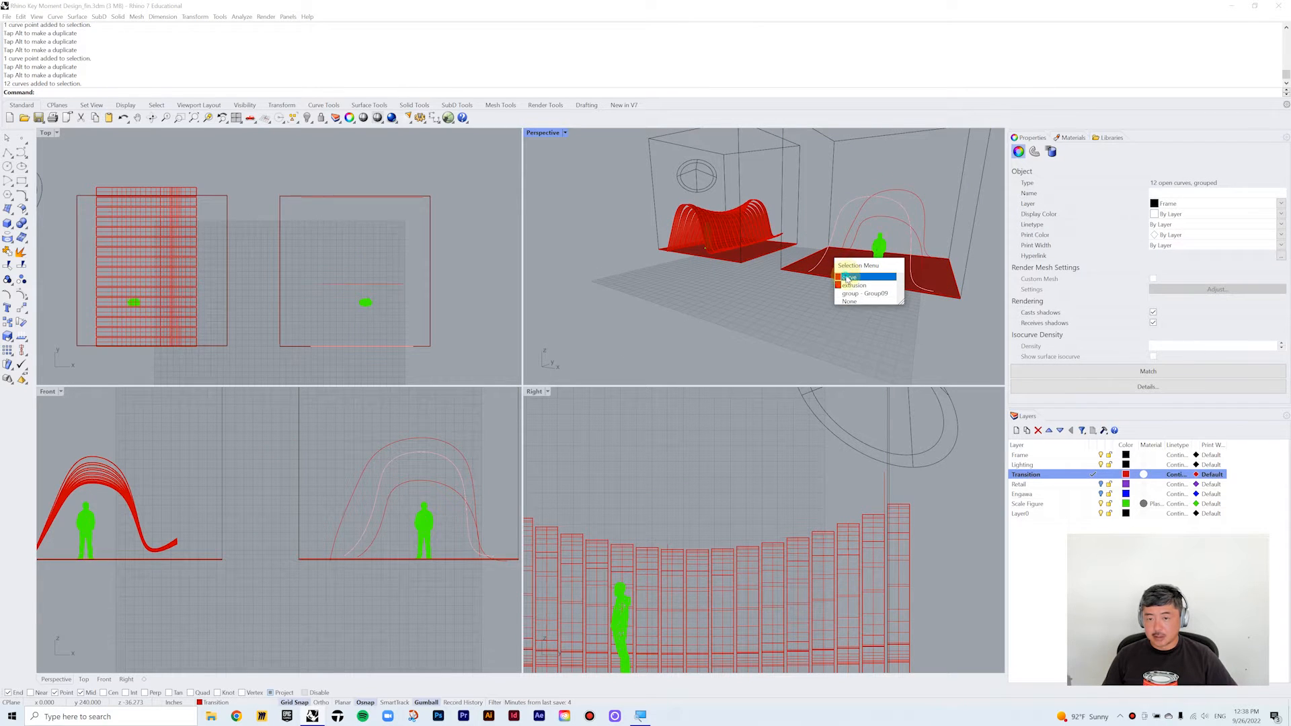
left_click(849, 277)
left_click(851, 235, "shift")
left_click(851, 232, "shift")
type("Loft")
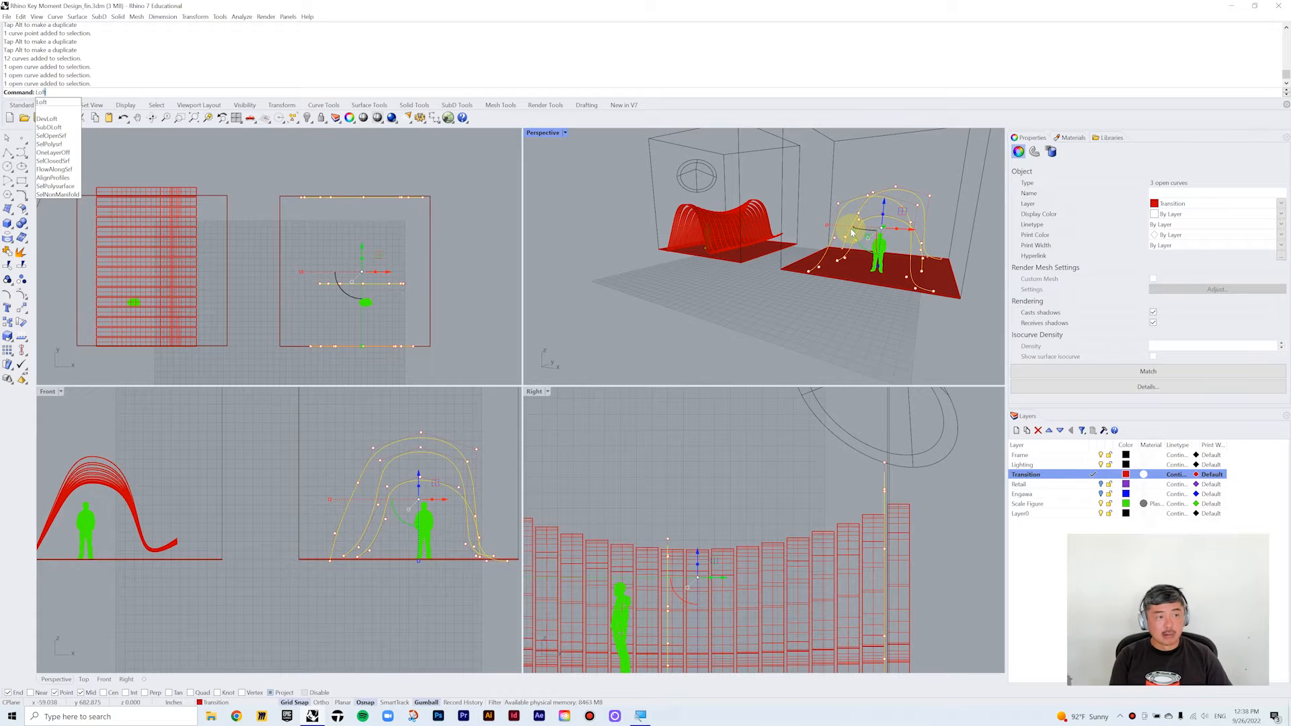
key("Return")
key("Return")
right_click_drag(928, 165, 807, 275)
left_click(804, 276)
- Select all curves with SelCrv, lock the Frame layer to exclude the frames, and delete the three arch curves
left_click(479, 247)
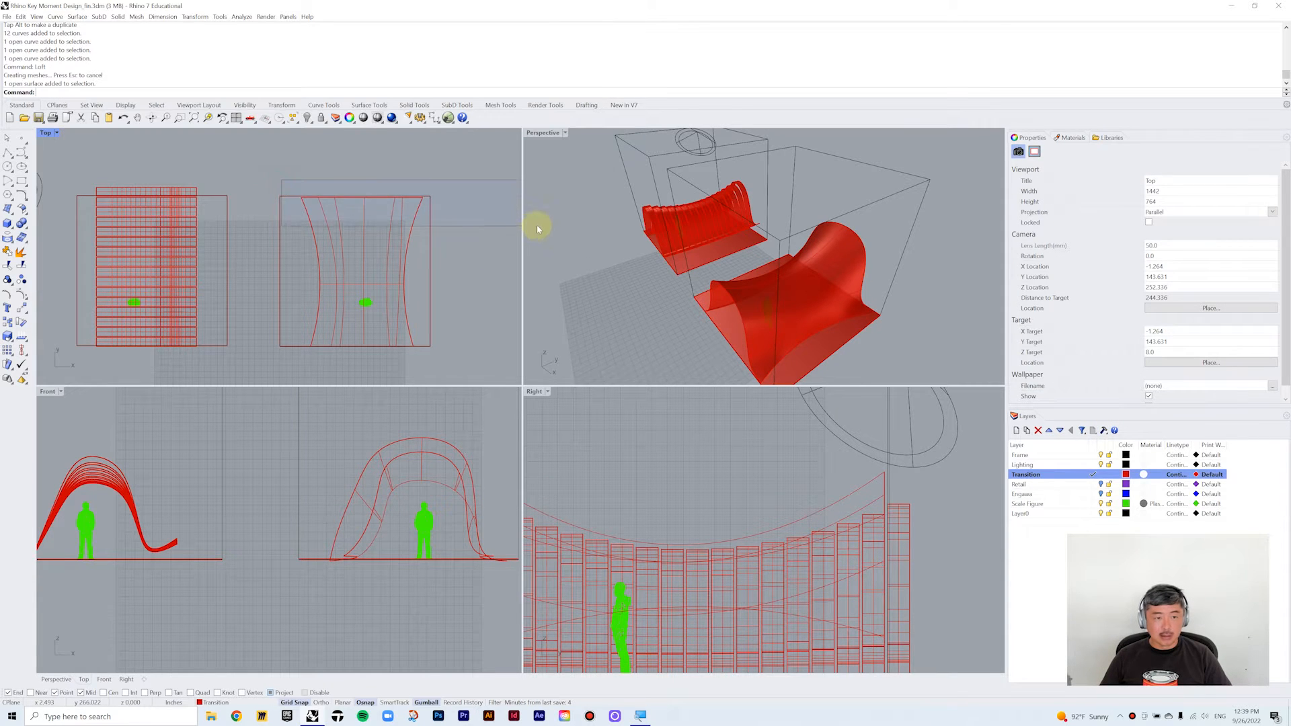
left_click(425, 198)
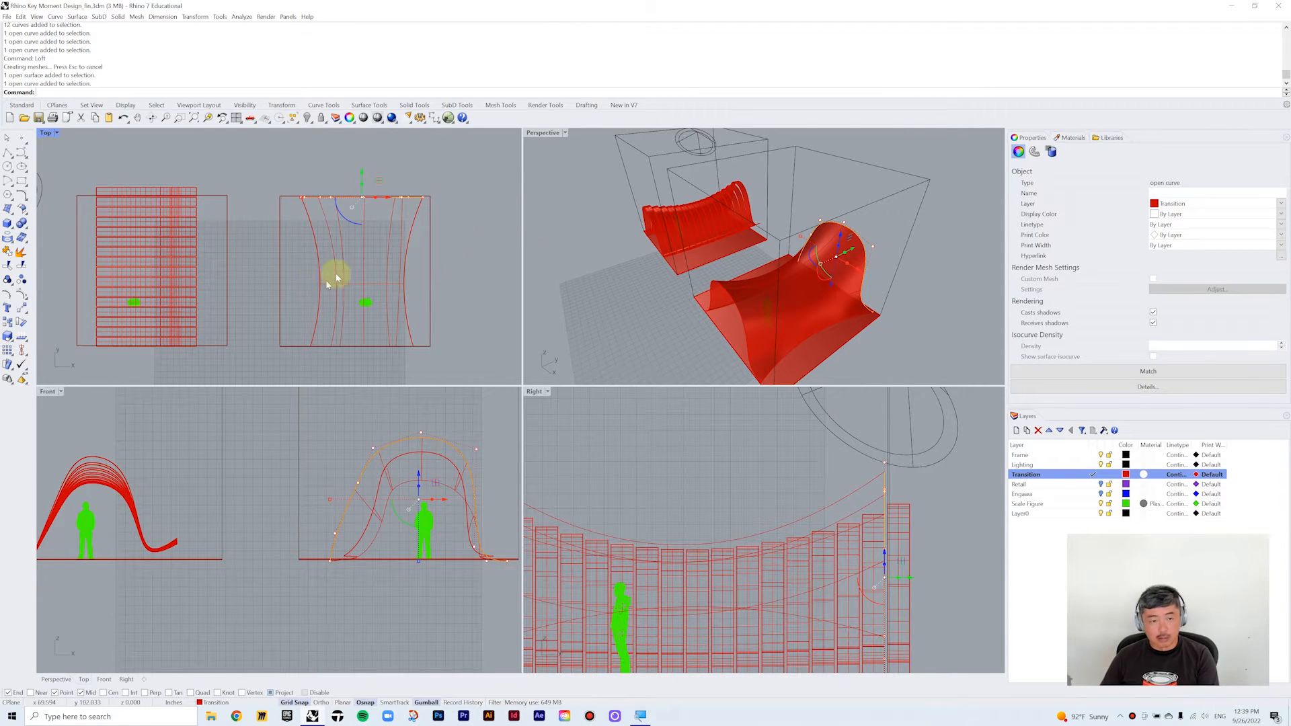
left_click(482, 234)
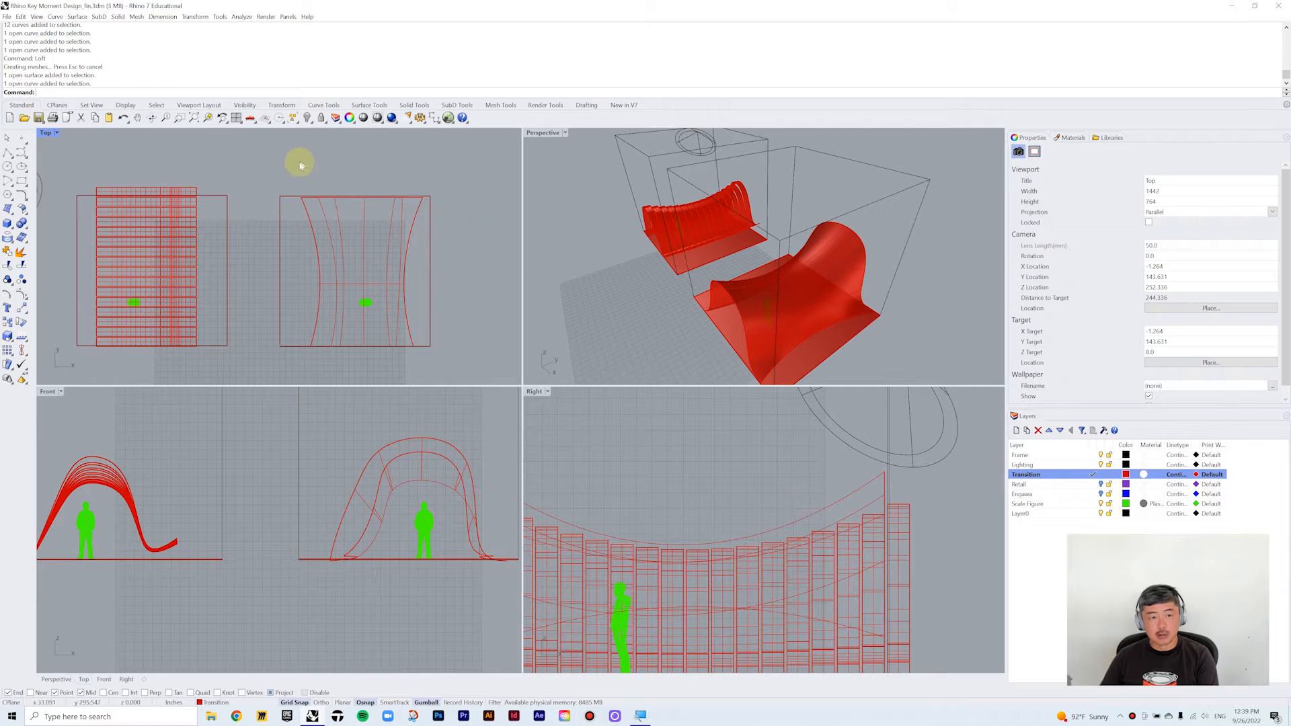
left_click(444, 209)
left_click(477, 216)
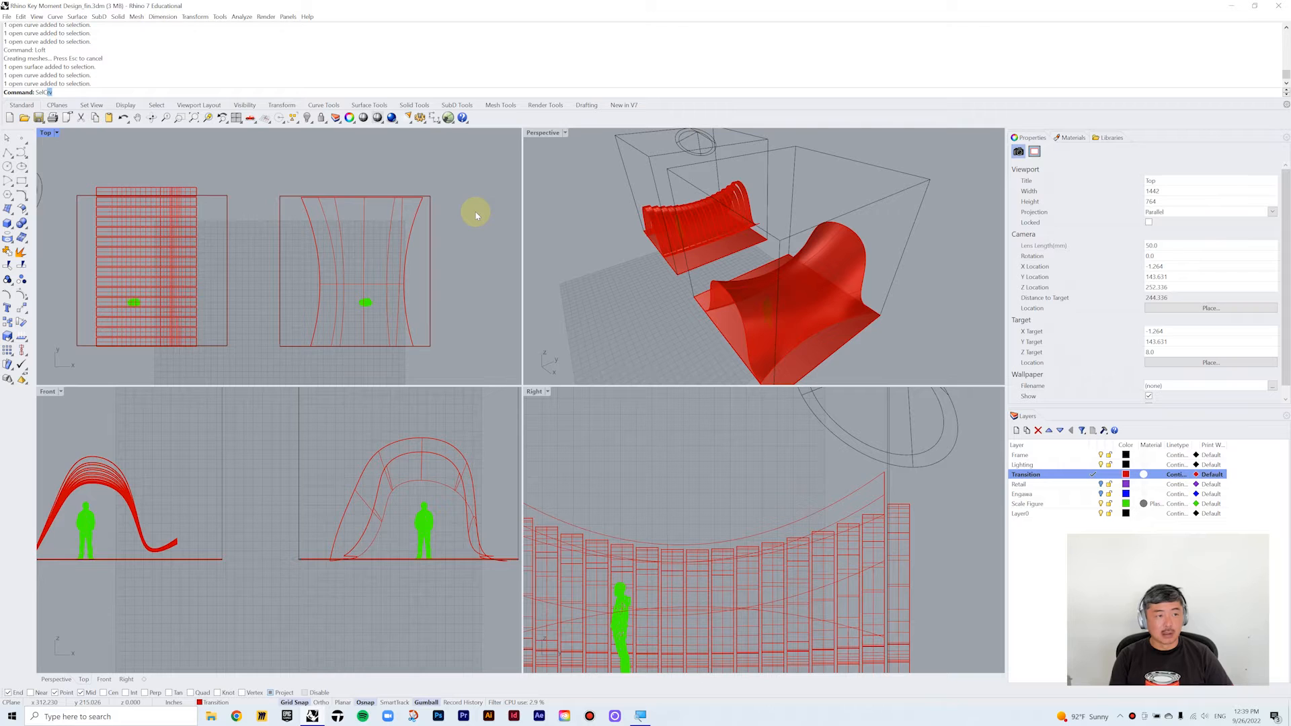
key("Return")
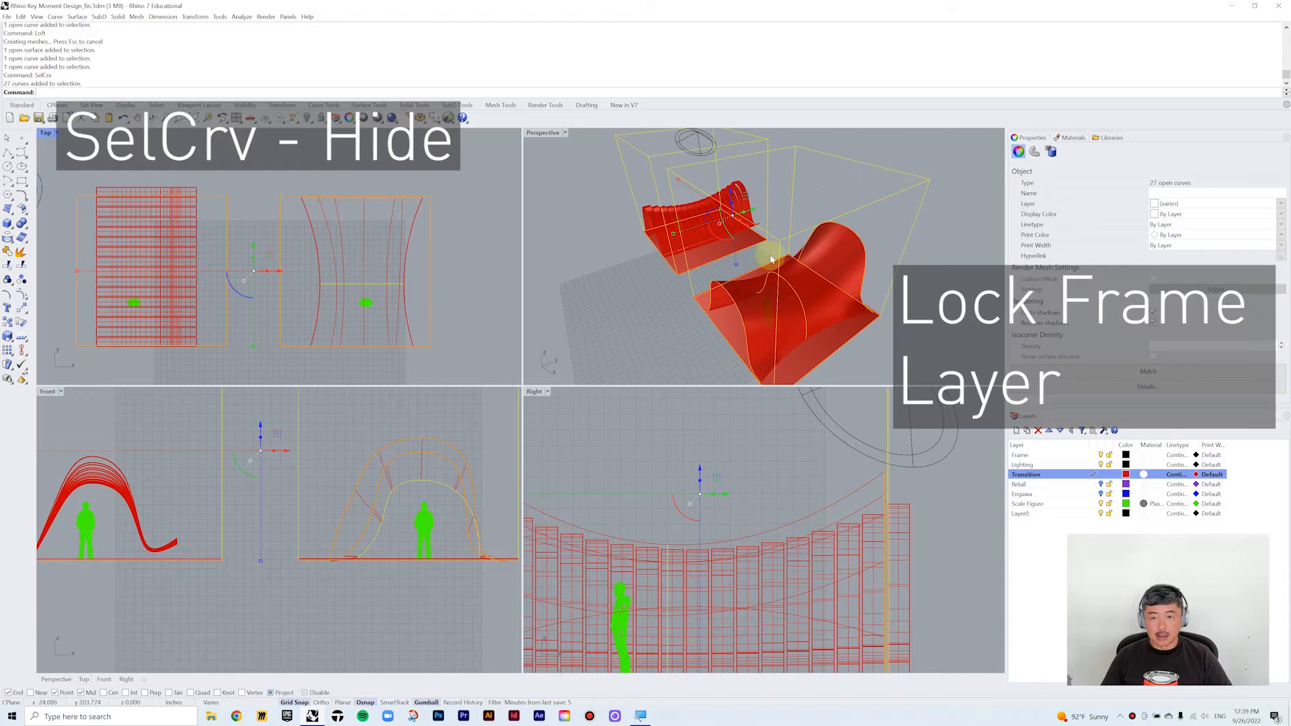
left_click(1110, 458)
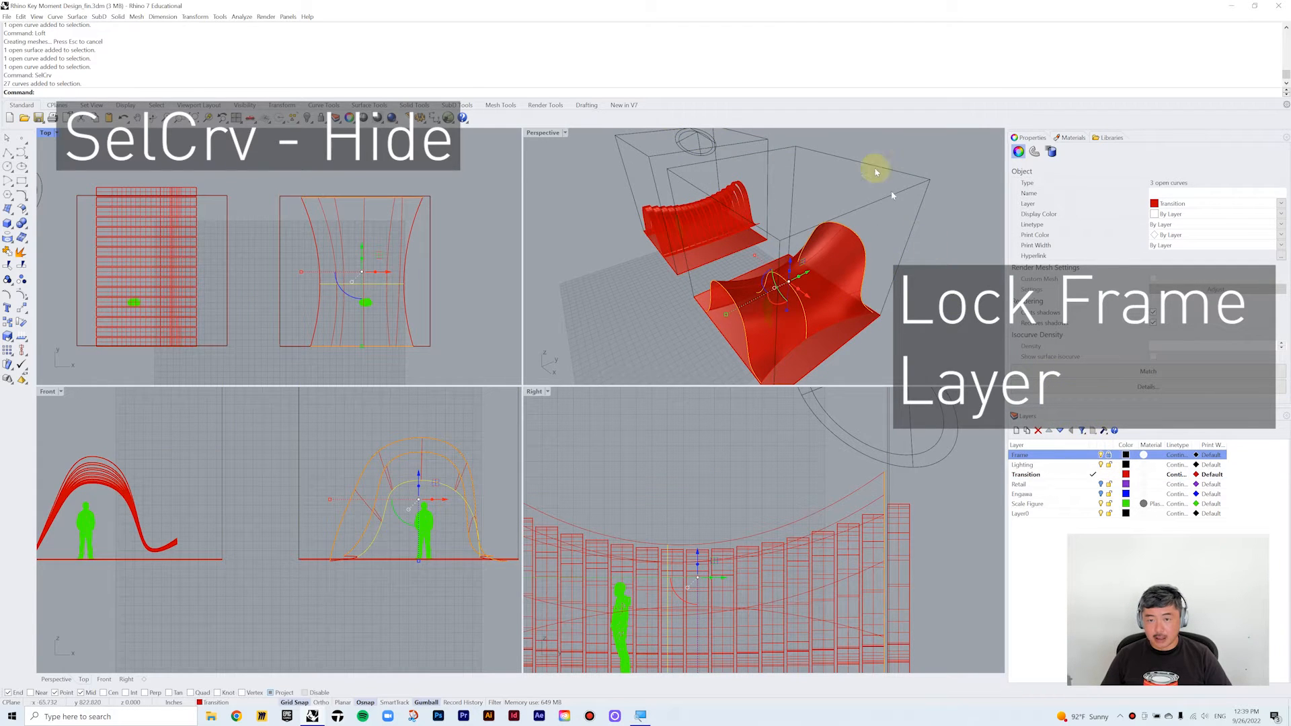
mouse_move(879, 230)
right_mouse_down()
mouse_move(836, 222)
mouse_move(883, 222)
right_mouse_up()
key("Delete")
- Contour the lofted arch surface along the frame's depth, from front to back, with 16 inches between contours
left_click(881, 222)
right_click_drag(417, 256, 387, 231)
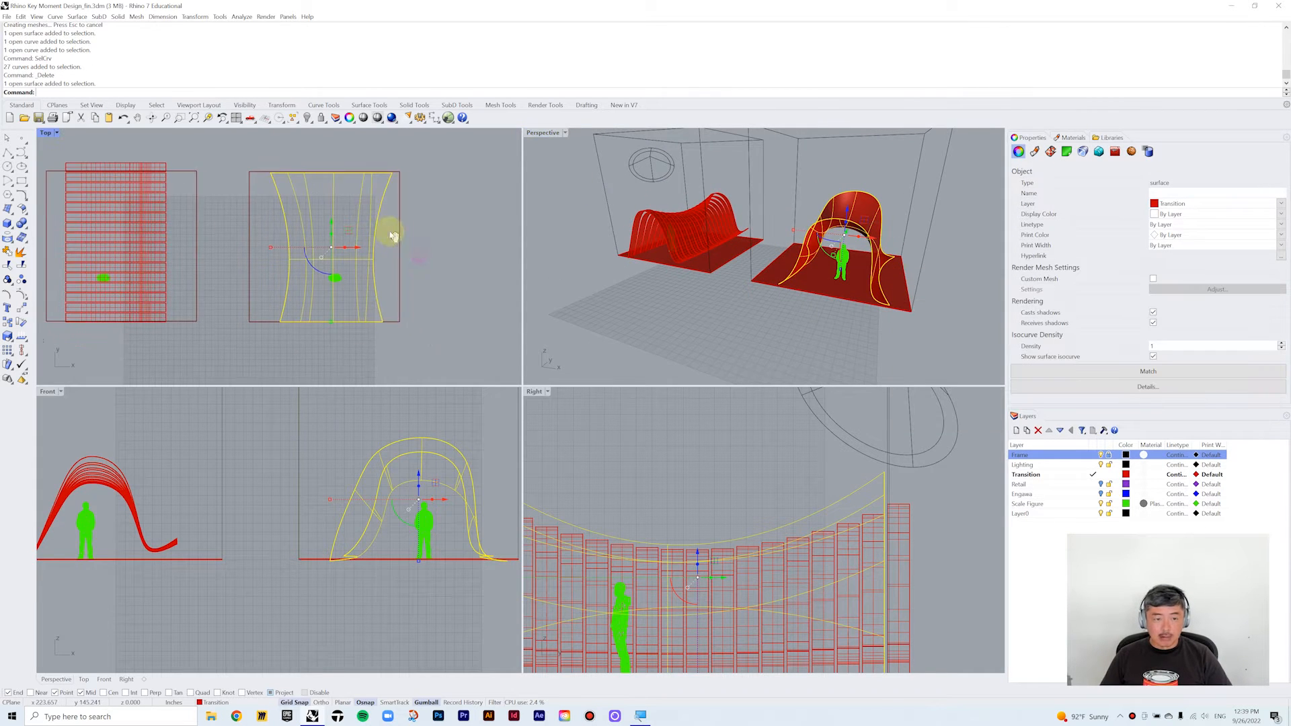
scroll(414, 336, "up", 2)
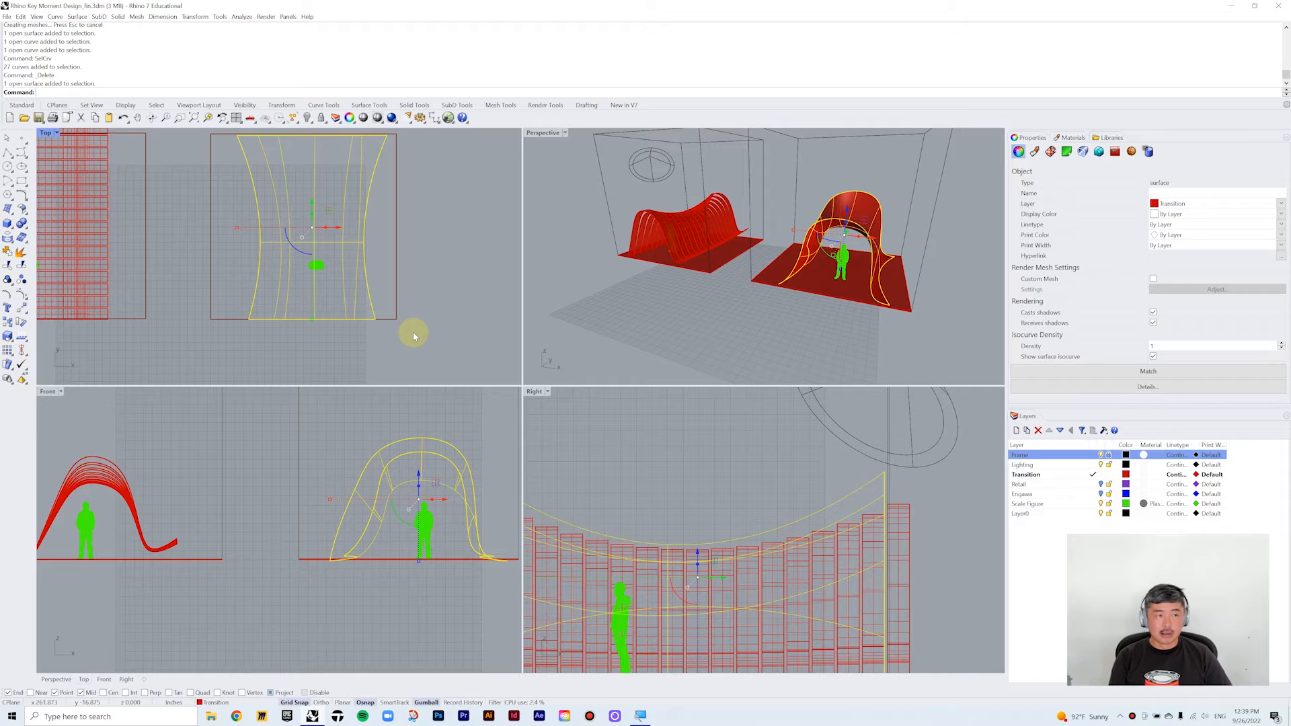
type("COn")
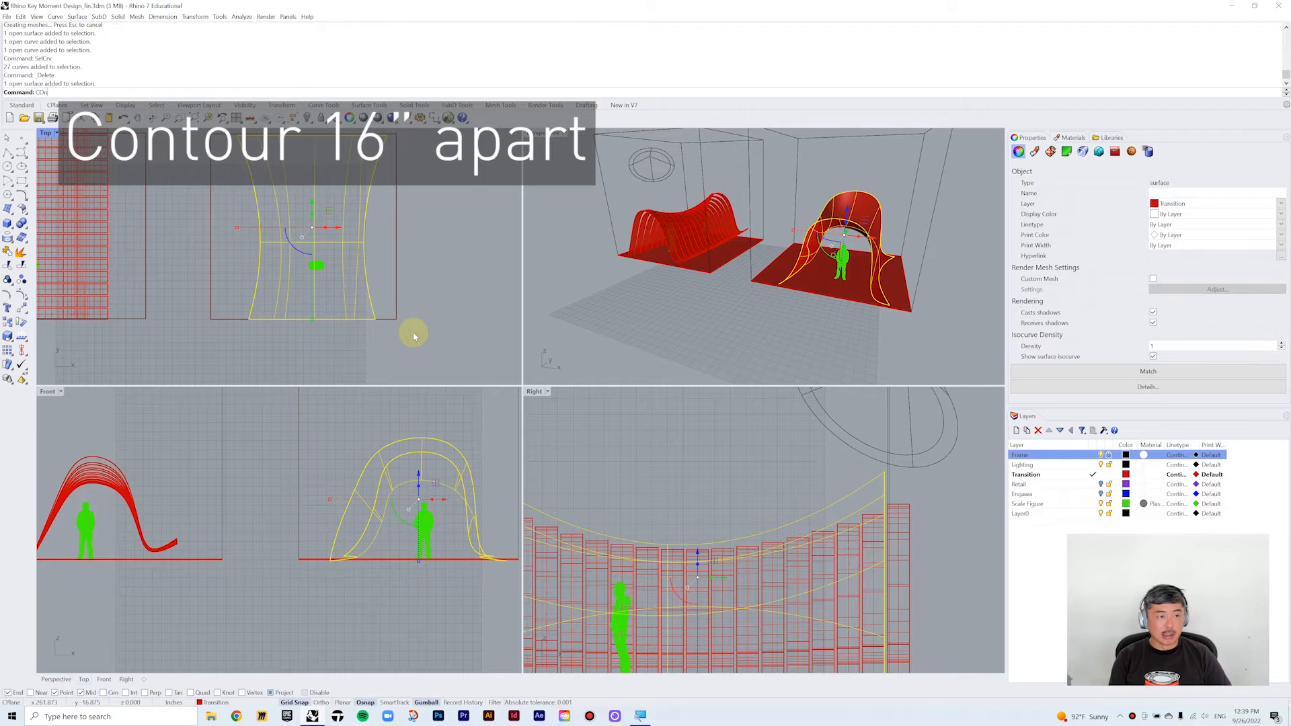
type("tour")
key("Return")
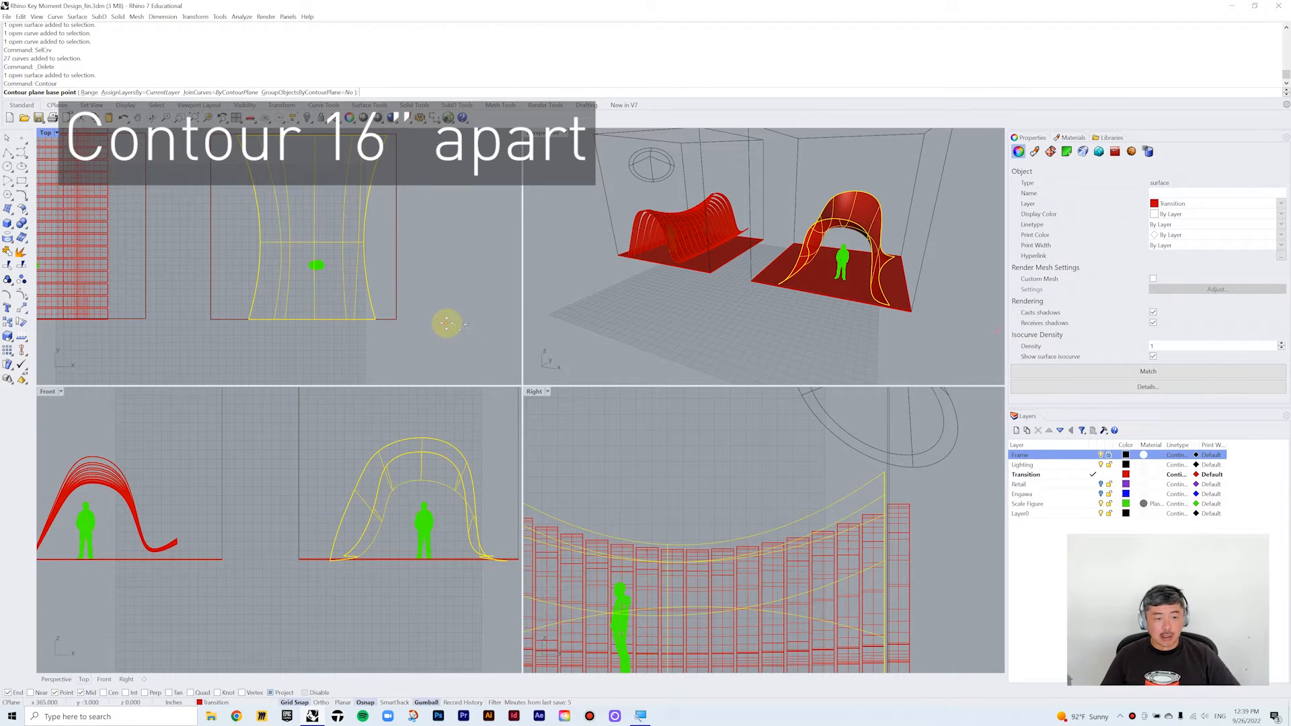
left_click(428, 322)
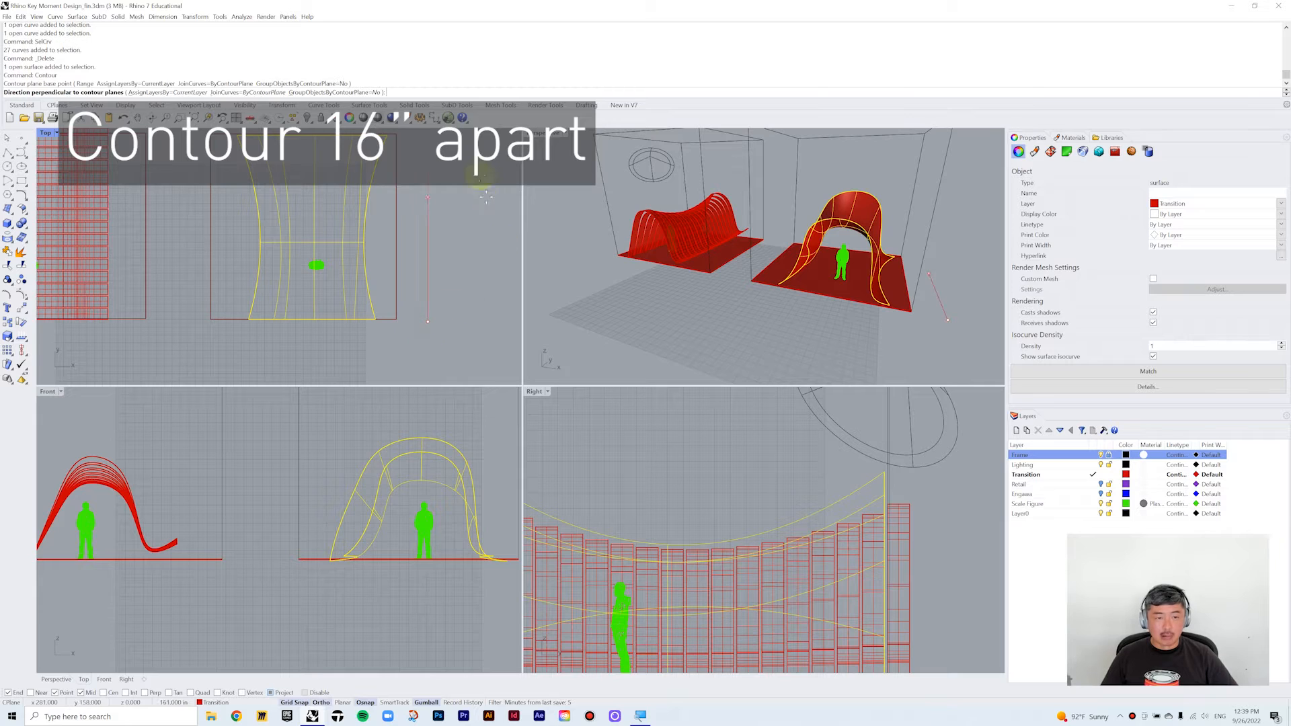
left_click(417, 200)
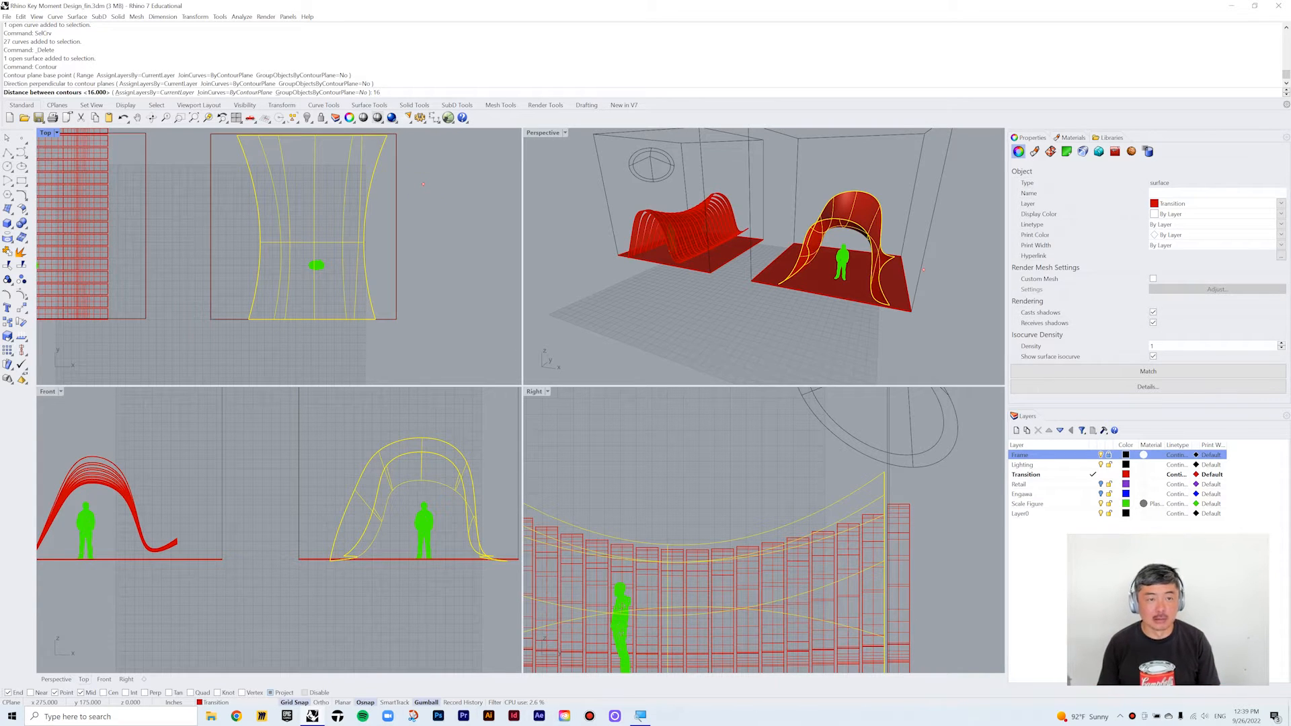
key("Return")
- Hide the lofted arch surface in the second frame so only its contour curves remain
right_click_drag(686, 187, 814, 246)
right_click_drag(438, 259, 447, 291)
left_click(898, 286)
scroll(836, 222, "up", 5)
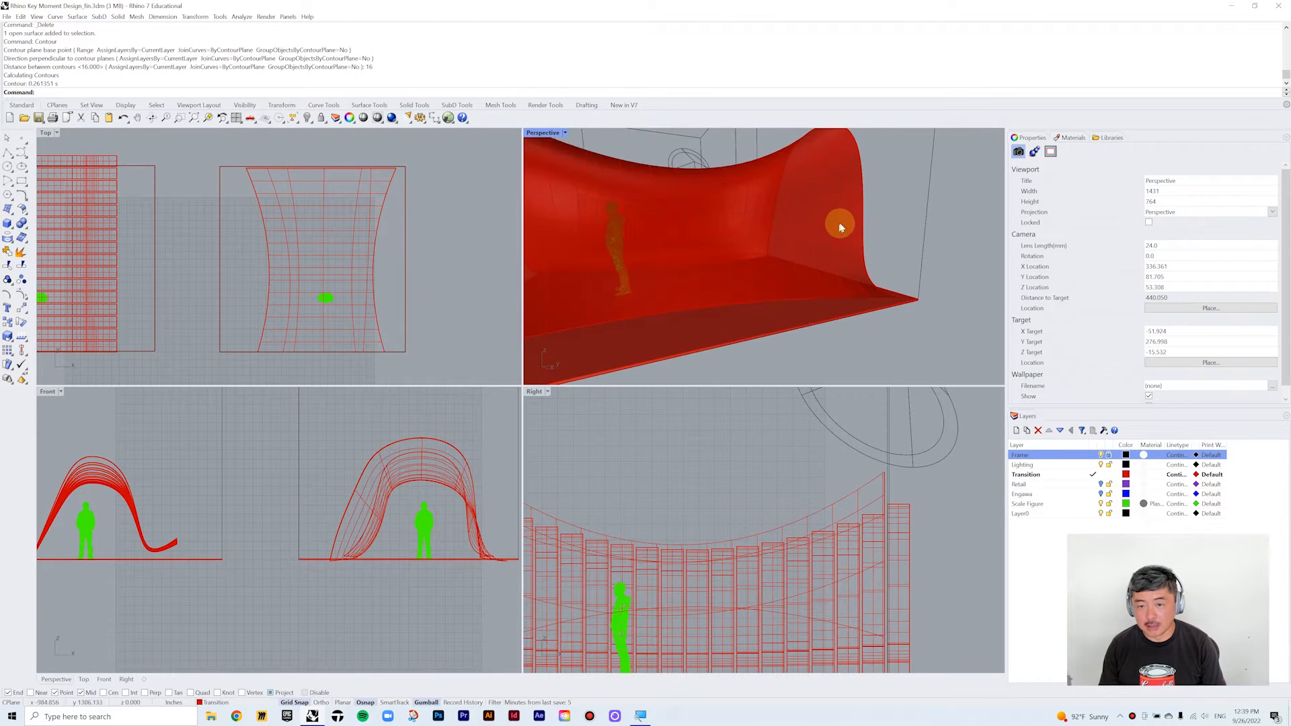
left_click(837, 224)
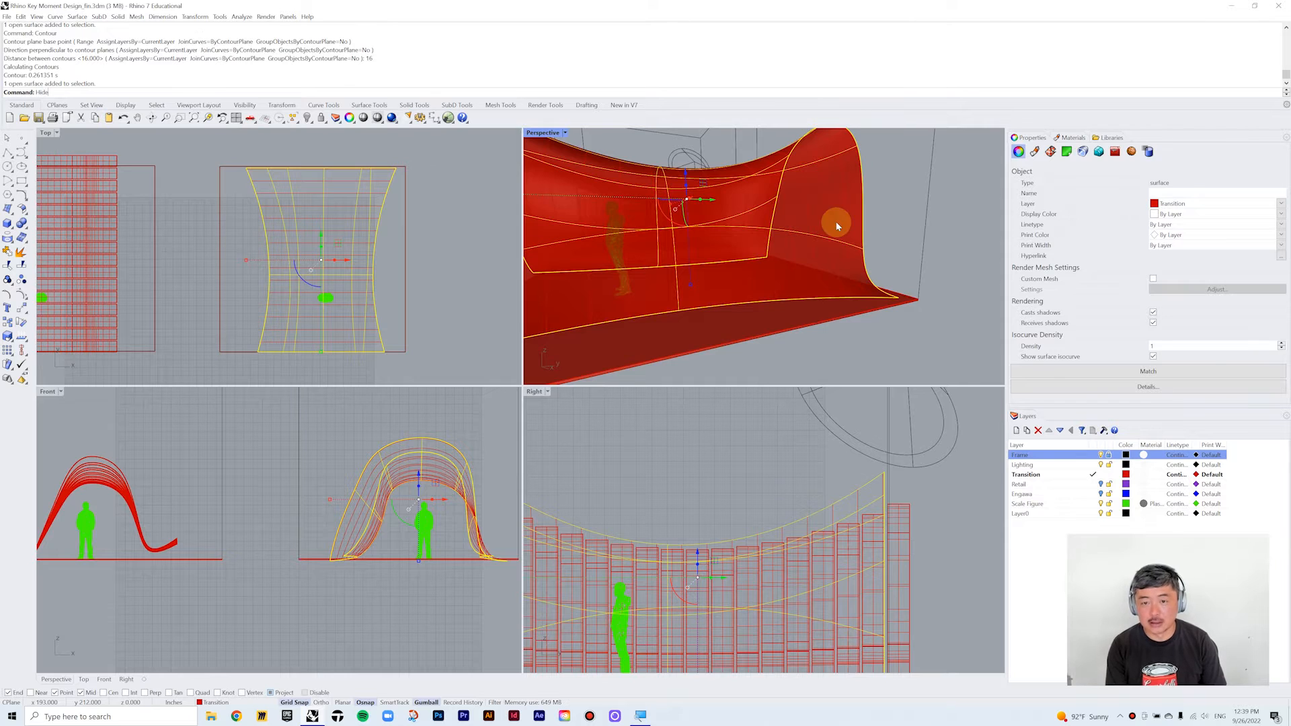
key("ctrl+h")
right_click_drag(856, 254, 917, 239)
scroll(885, 254, "down", 4)
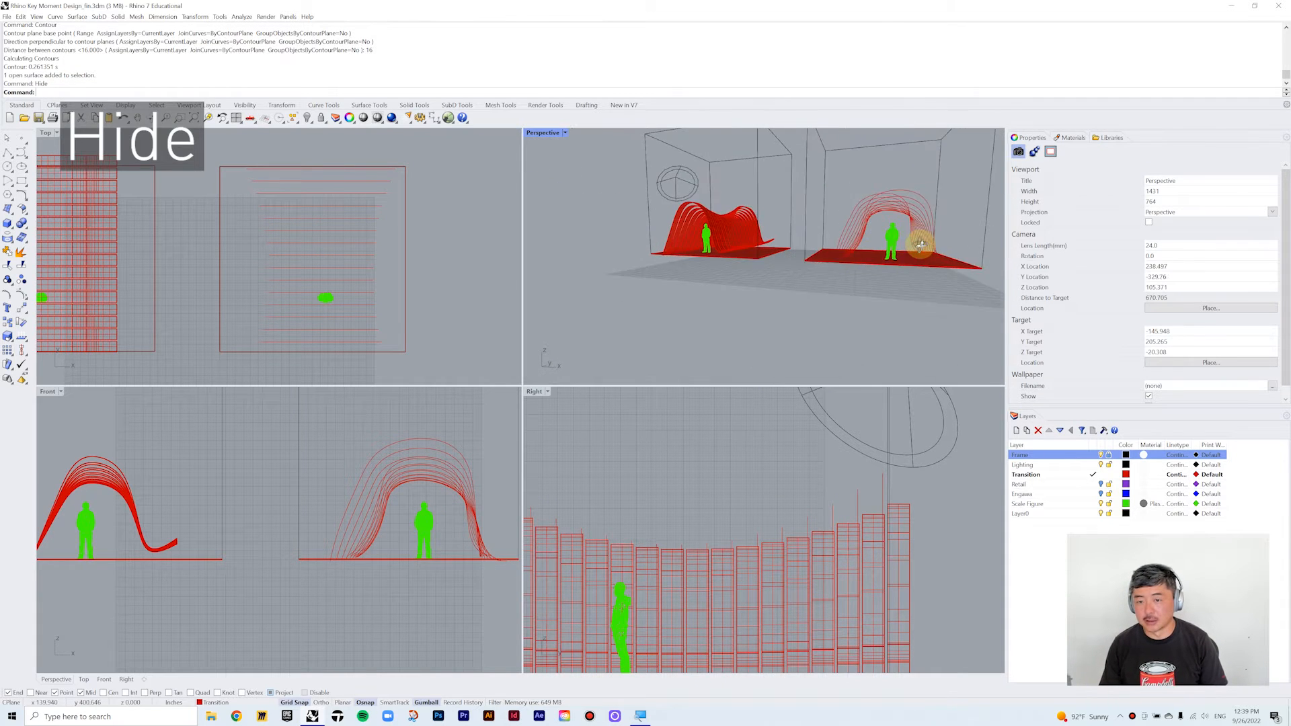
- Extrude all the arch contour curves 14 inches toward the back of the frame with ExtrudeCrv
left_click(845, 212)
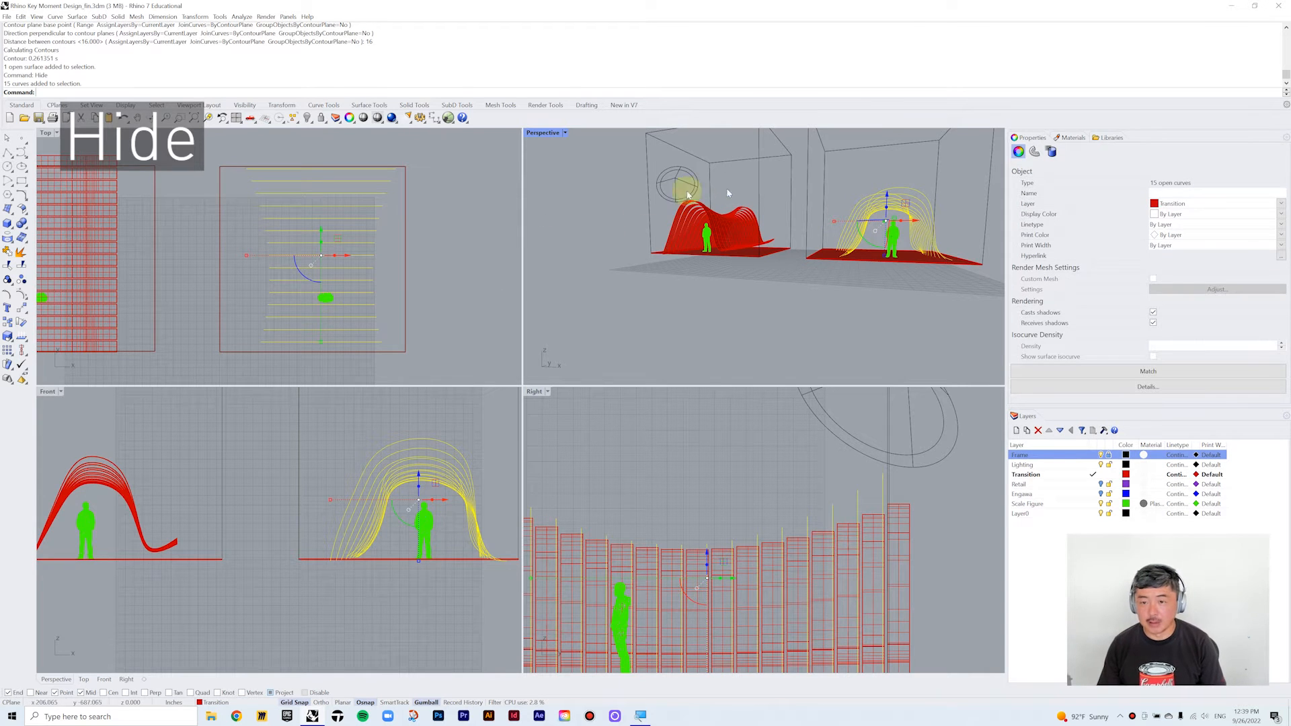
mouse_move(406, 325)
right_mouse_down()
mouse_move(406, 300)
mouse_move(402, 311)
right_mouse_up()
scroll(402, 312, "up", 2)
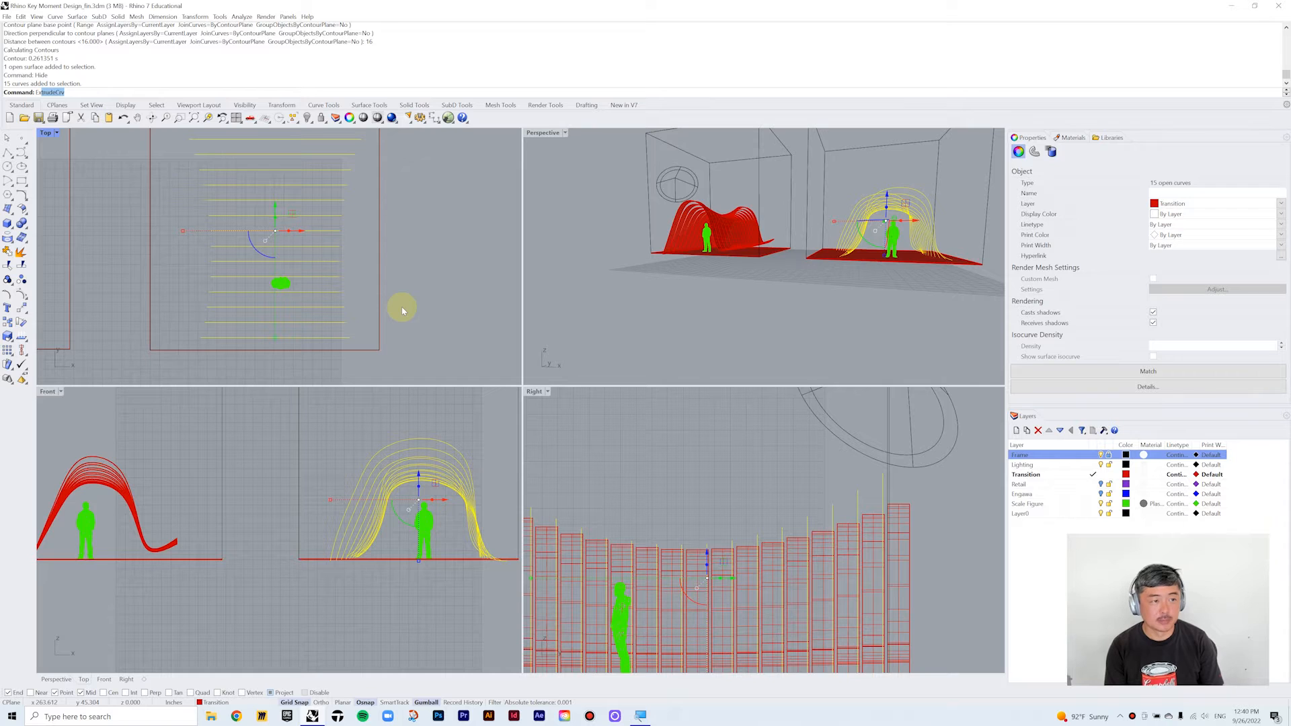
type("Extr")
key("Return")
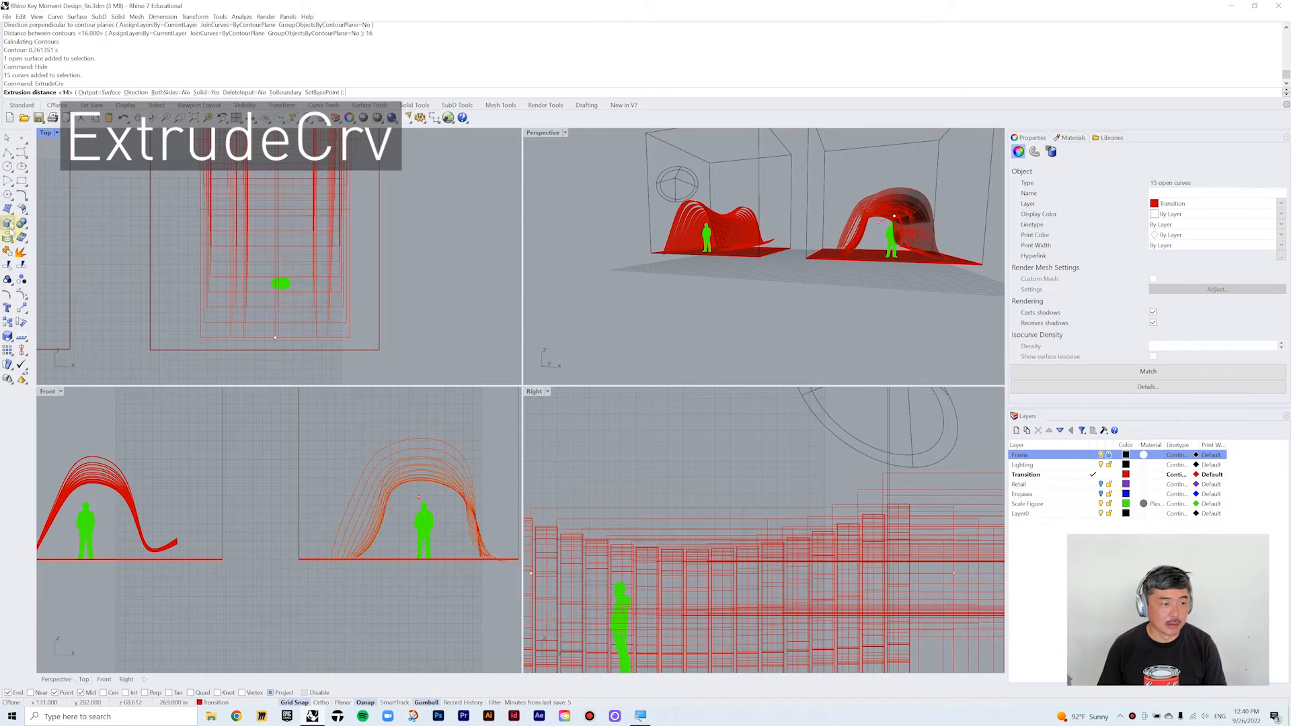
left_click(11, 229)
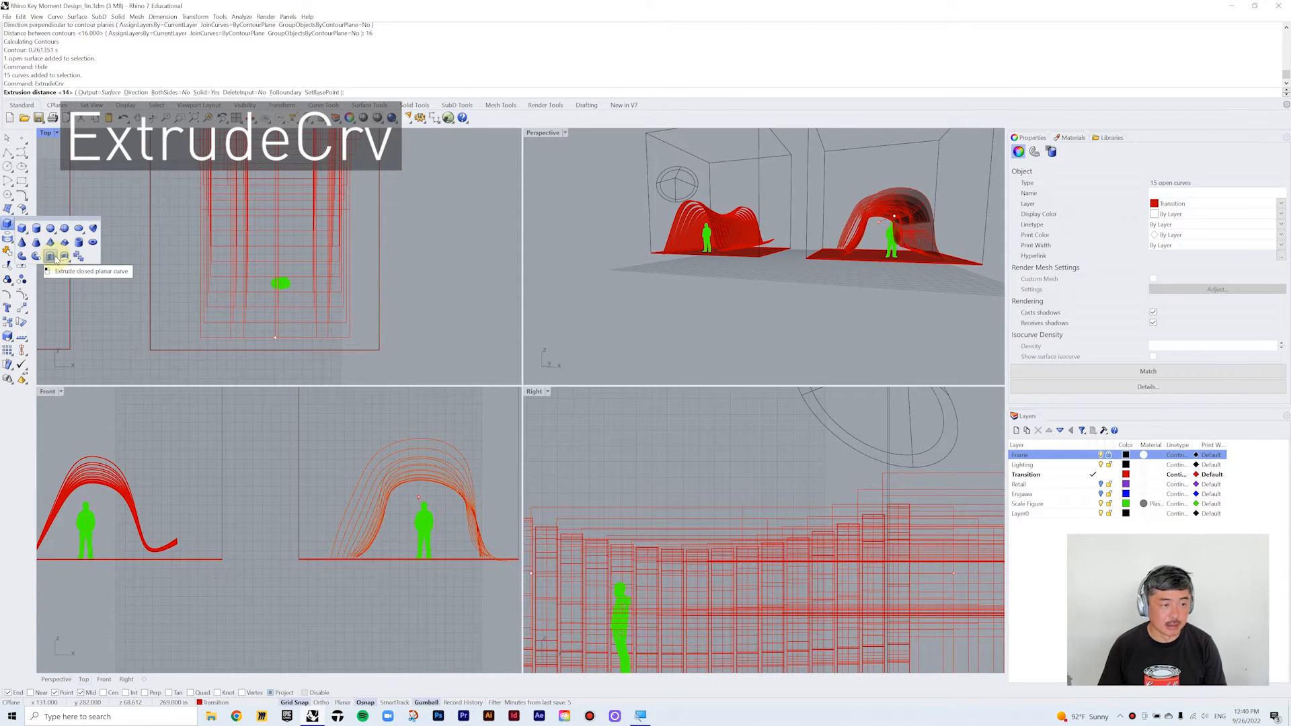
scroll(410, 296, "down", 5)
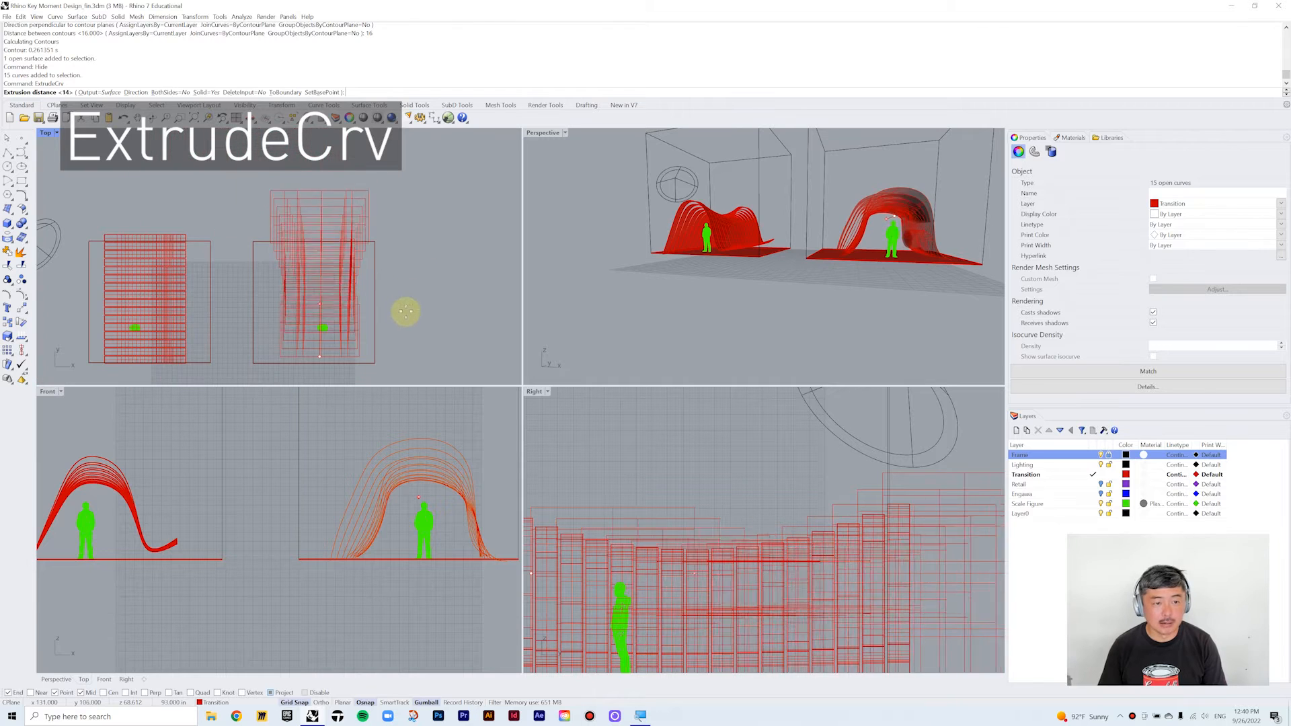
type("14")
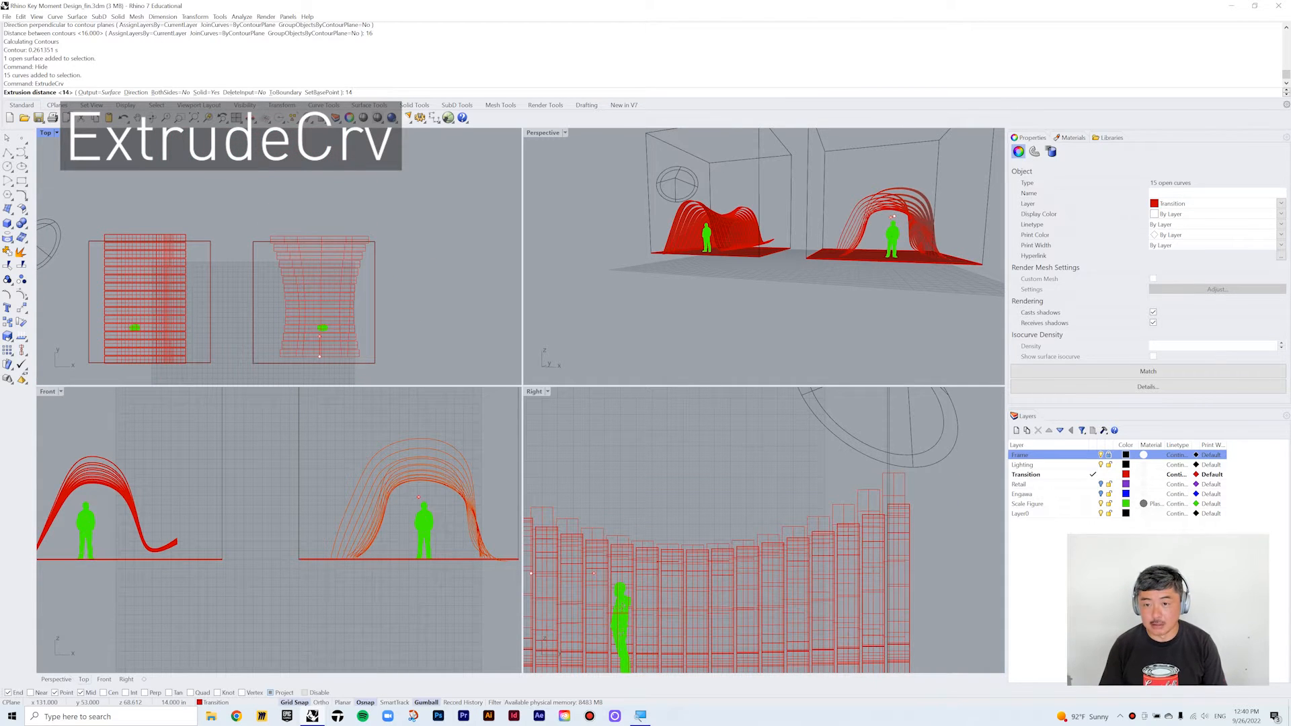
key("Return")
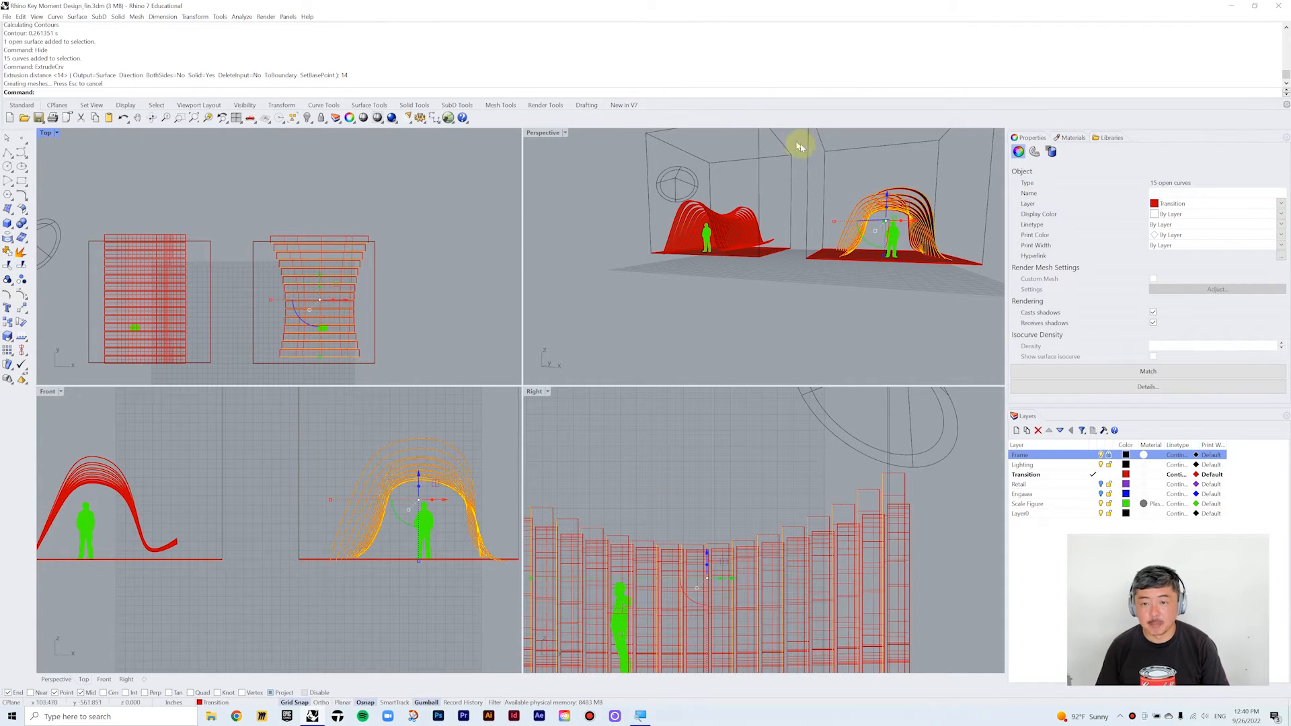
- Clear the curve selection and select the first six extruded arch ribs from the front, picking extrusions rather than curves
left_click(858, 169)
right_click_drag(859, 166, 867, 235)
left_click(782, 273)
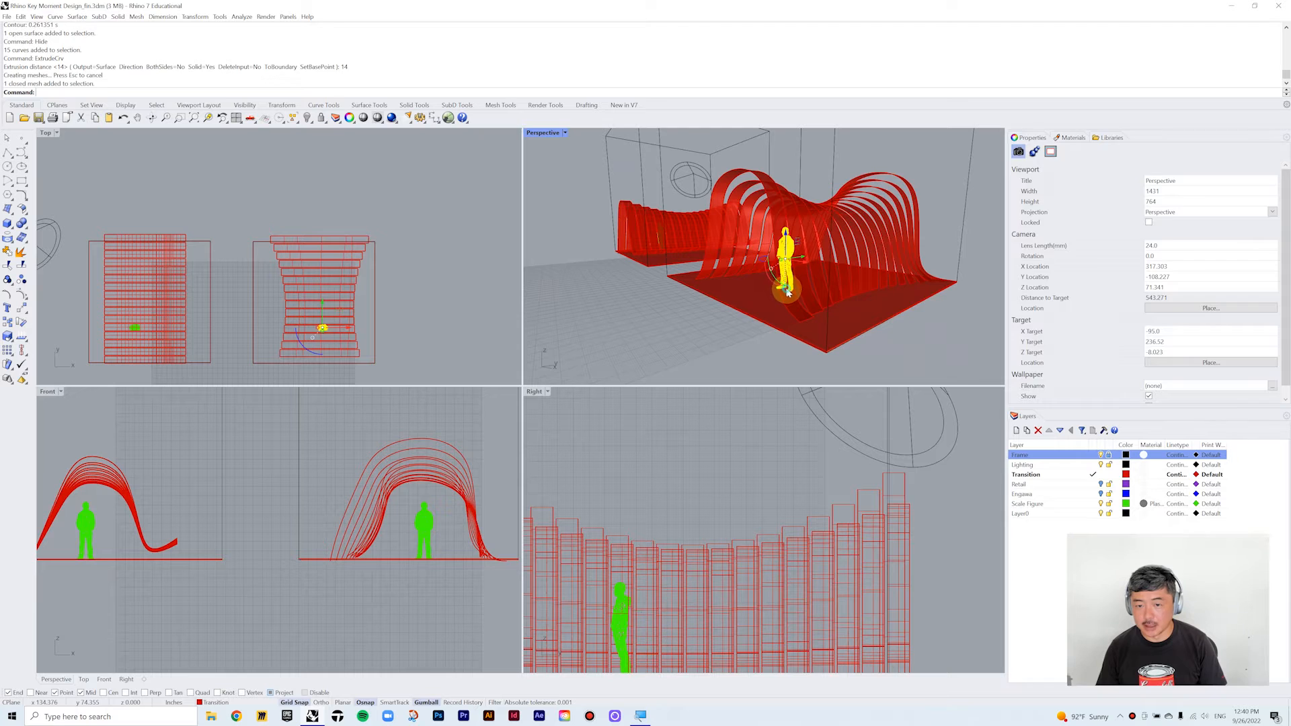
left_click(793, 310)
left_click(817, 338)
left_click(817, 298, "shift")
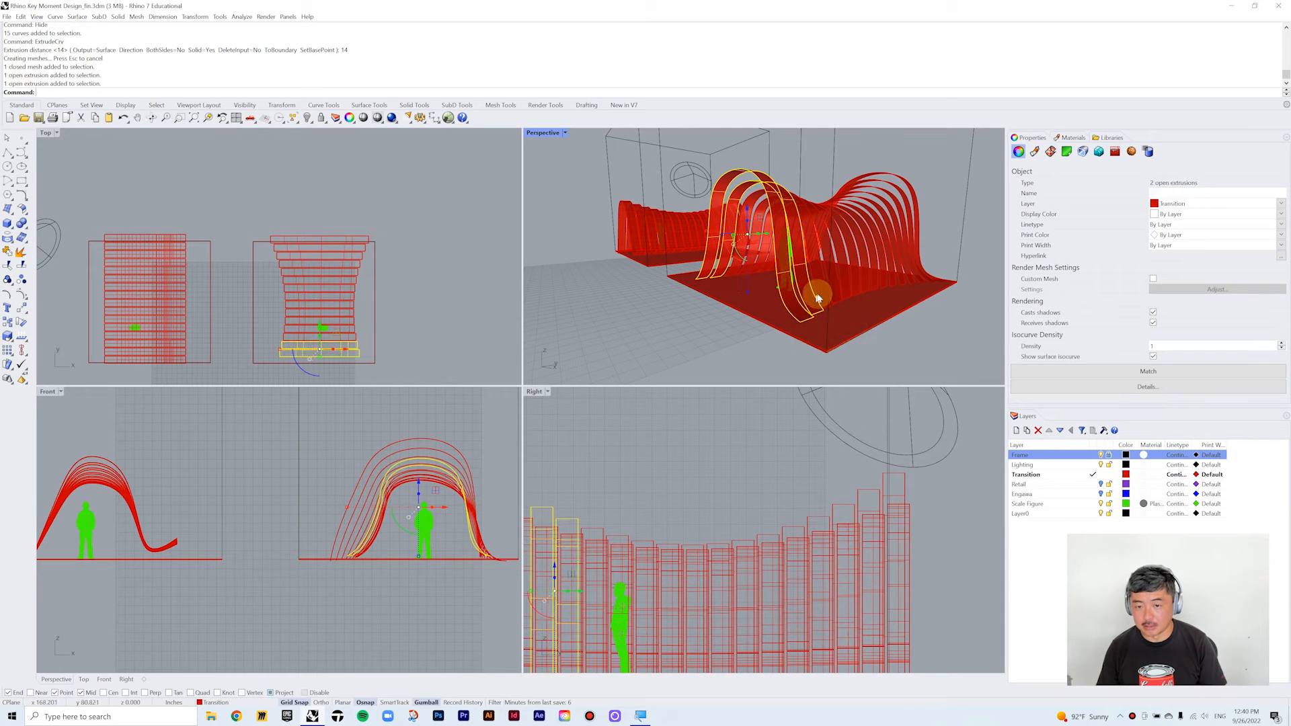
left_click(825, 296, "shift")
left_click(844, 306)
left_click(853, 282, "shift")
left_click(853, 282, "shift")
left_click(865, 281, "shift")
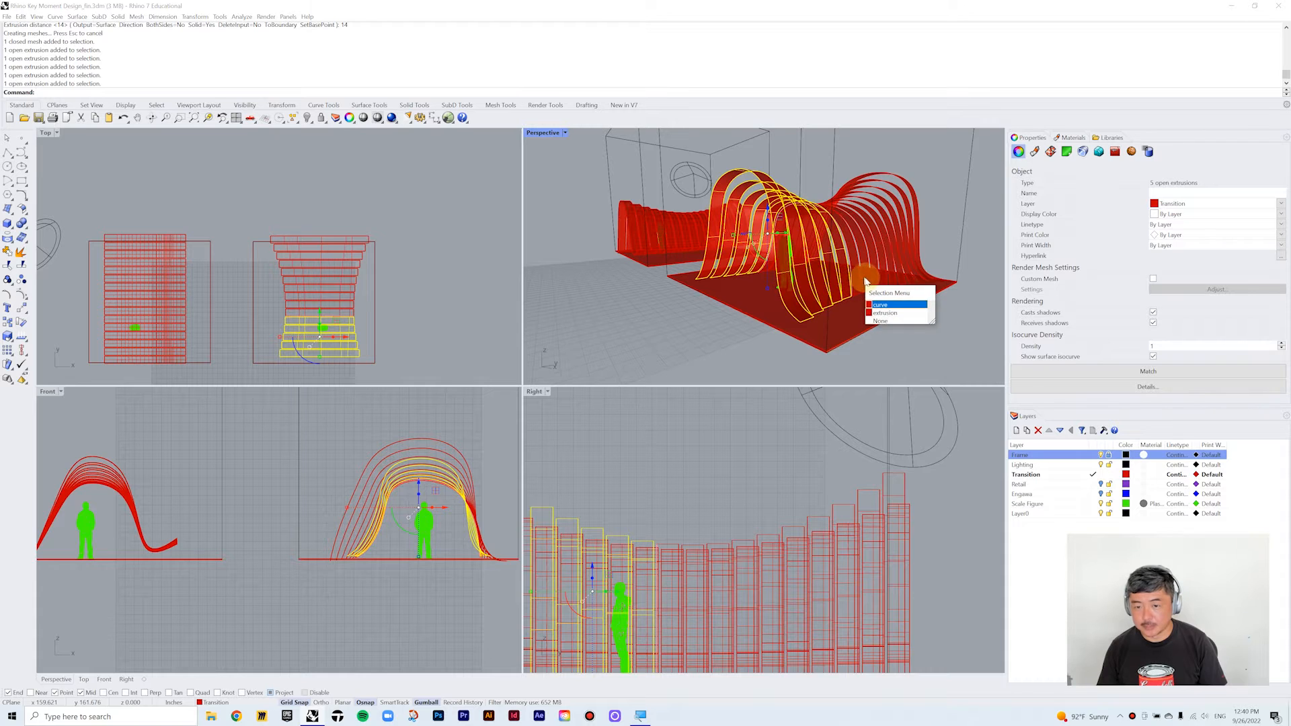
left_click(885, 313)
scroll(874, 282, "up", 5)
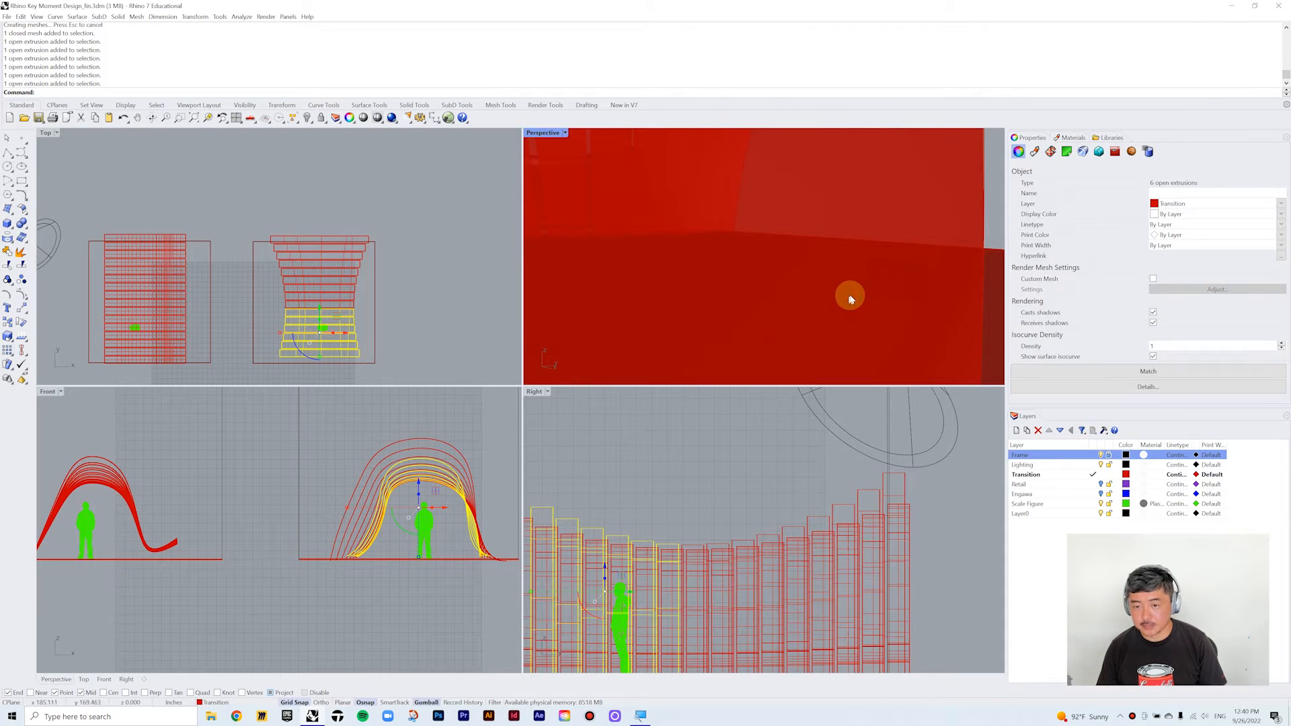
scroll(847, 296, "down", 2)
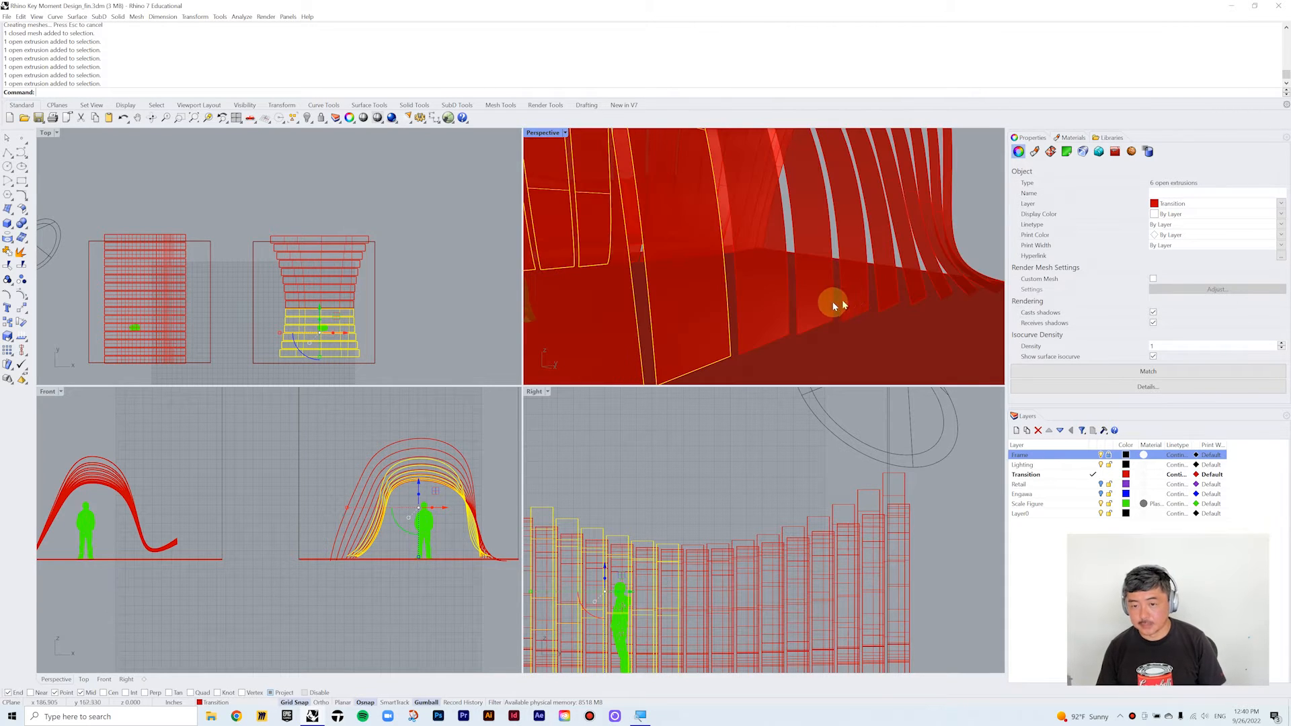
- Maximize the perspective view, add the remaining arch ribs to the selection, and exclude the base slab from it
double_click(543, 133)
right_click_drag(569, 200, 575, 318)
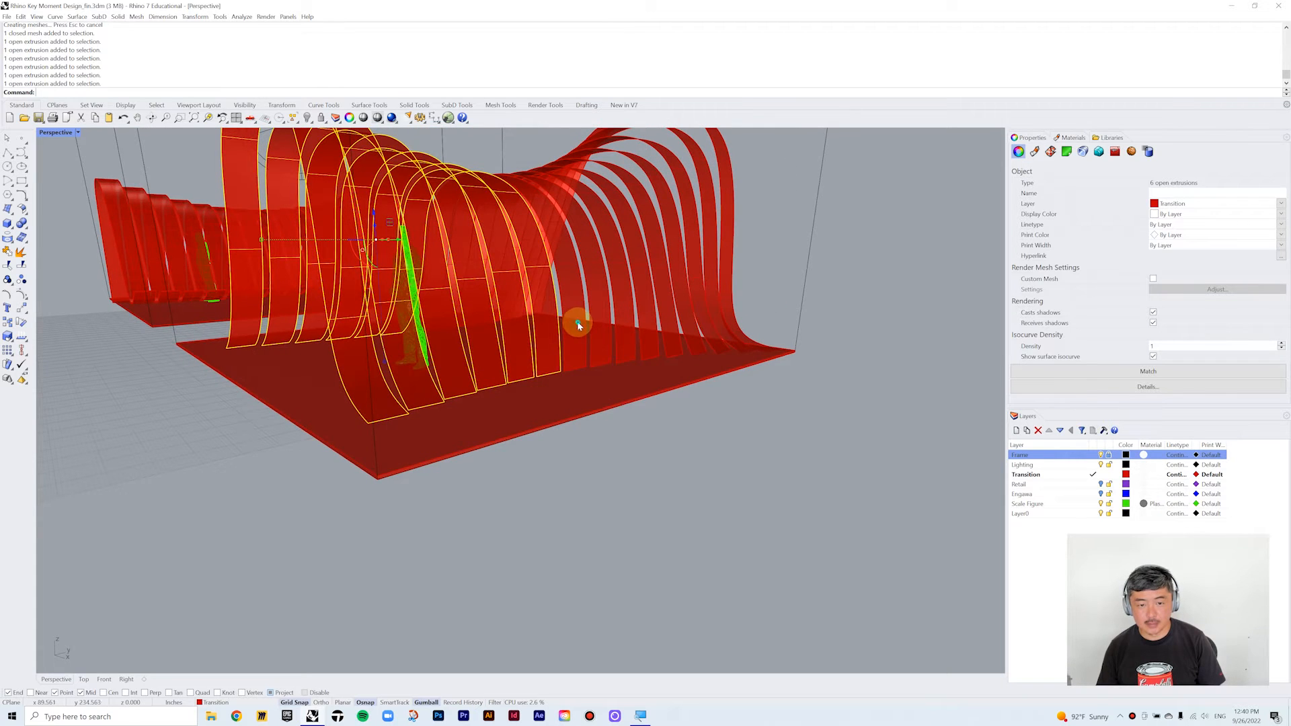
left_click(578, 326, "shift")
left_click(587, 302, "shift")
left_click(614, 299, "shift")
left_click(632, 297, "shift")
left_click(644, 296, "shift")
left_click(668, 292, "shift")
left_click(695, 281, "shift")
left_click(711, 287, "shift")
left_click(726, 283, "shift")
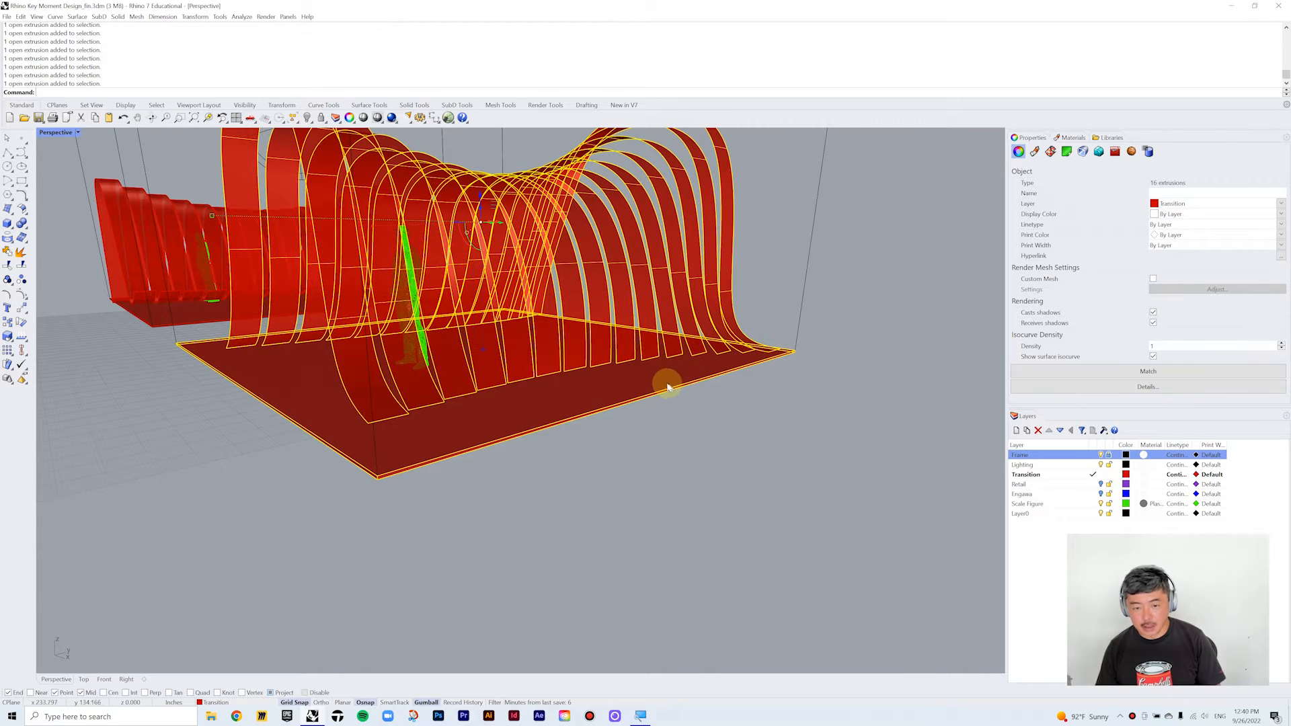
left_click(666, 386, "ctrl")
- Start OffsetSrf on the selected ribs and flip the inward-facing ones so every offset direction points outward
scroll(777, 387, "down", 3)
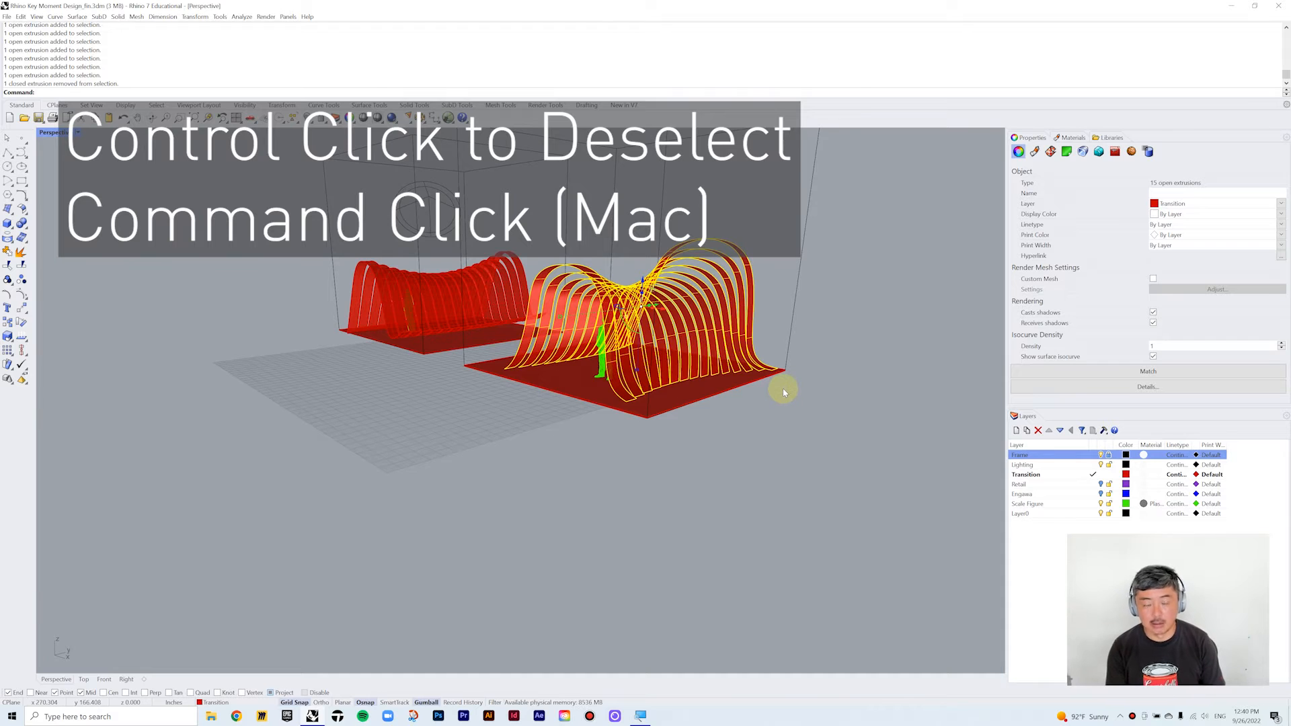
type("OffsetSrf")
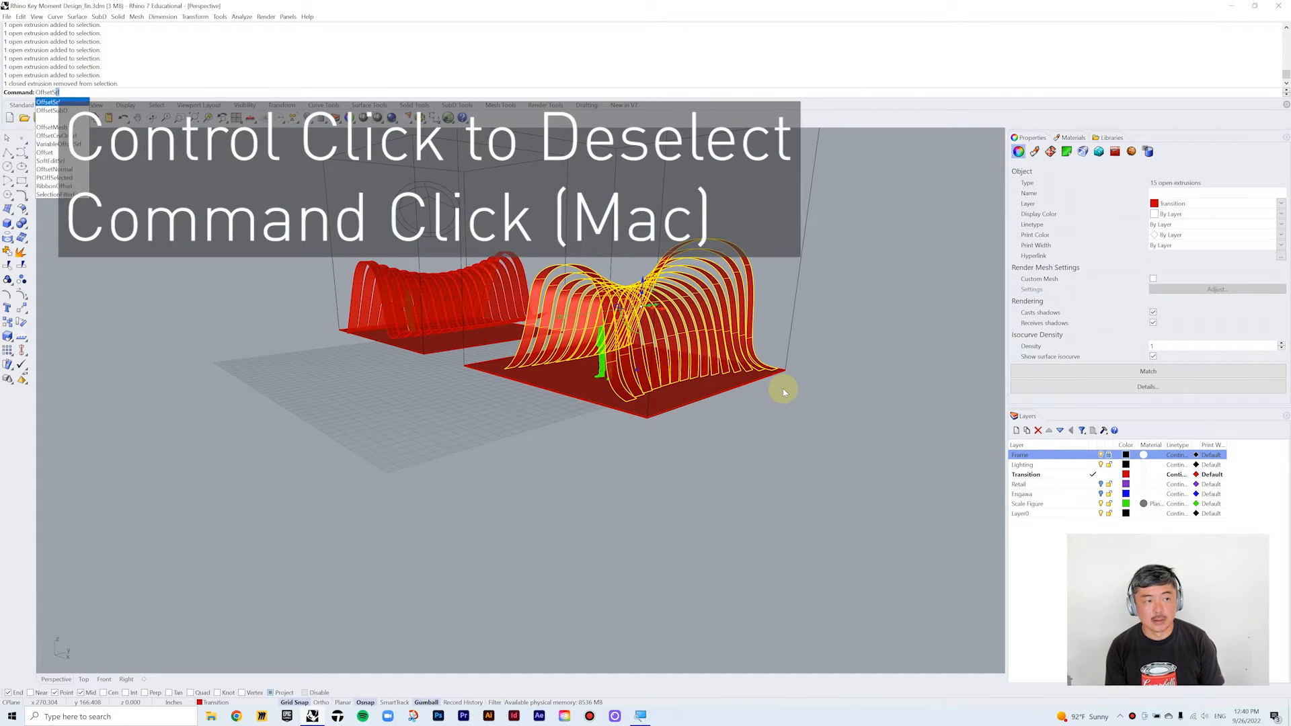
key("Return")
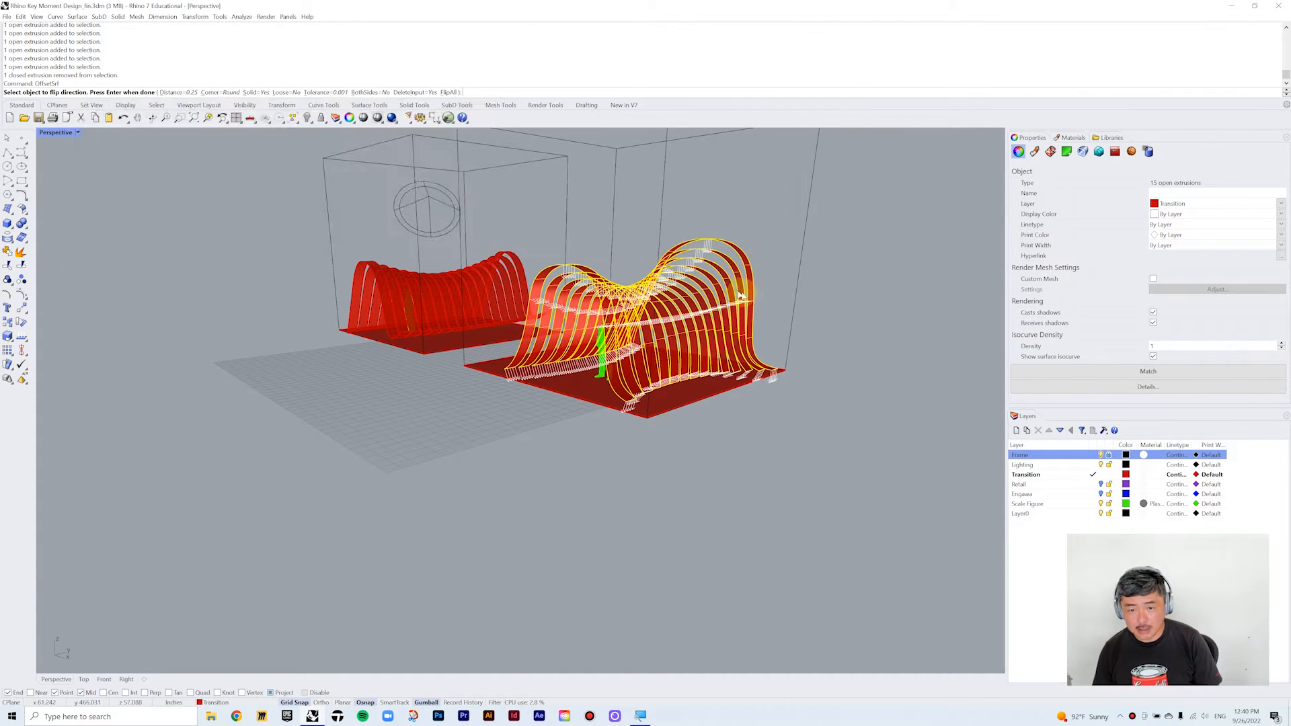
left_click(754, 303)
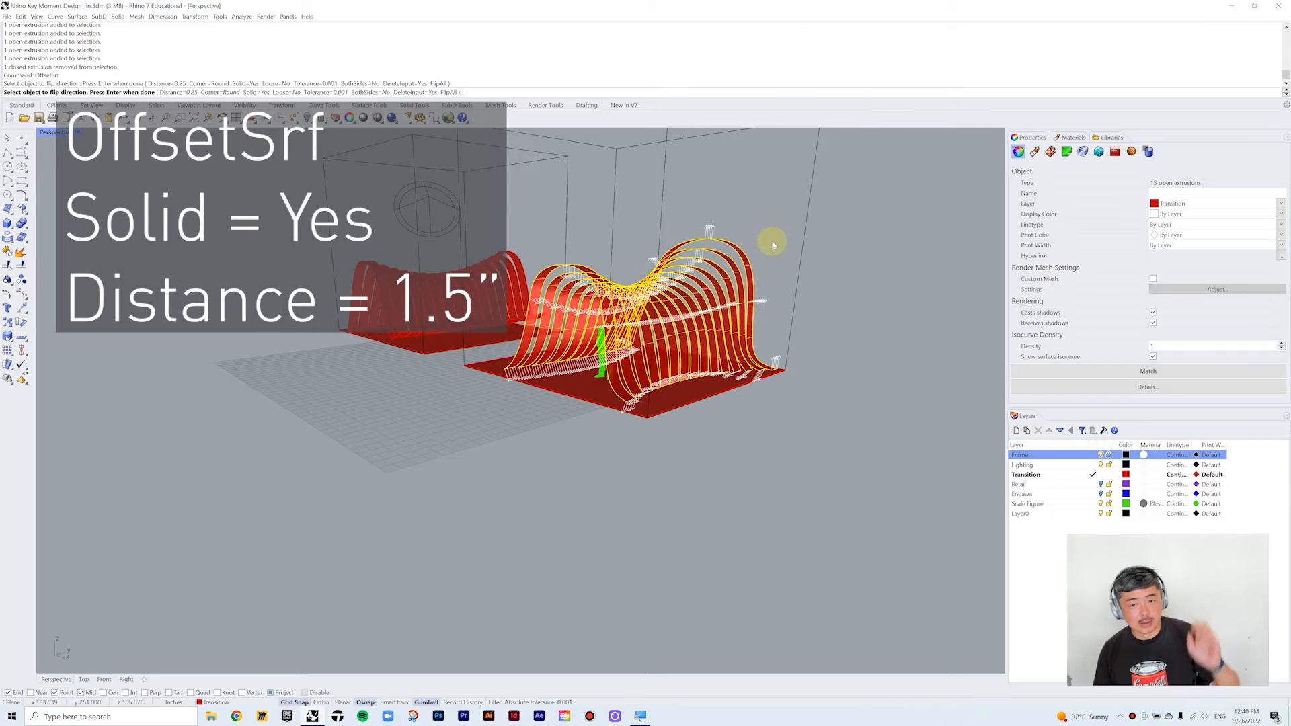
right_click_drag(772, 245, 729, 267)
scroll(717, 294, "up", 5)
left_click(661, 304)
left_click(648, 347)
left_click(638, 385)
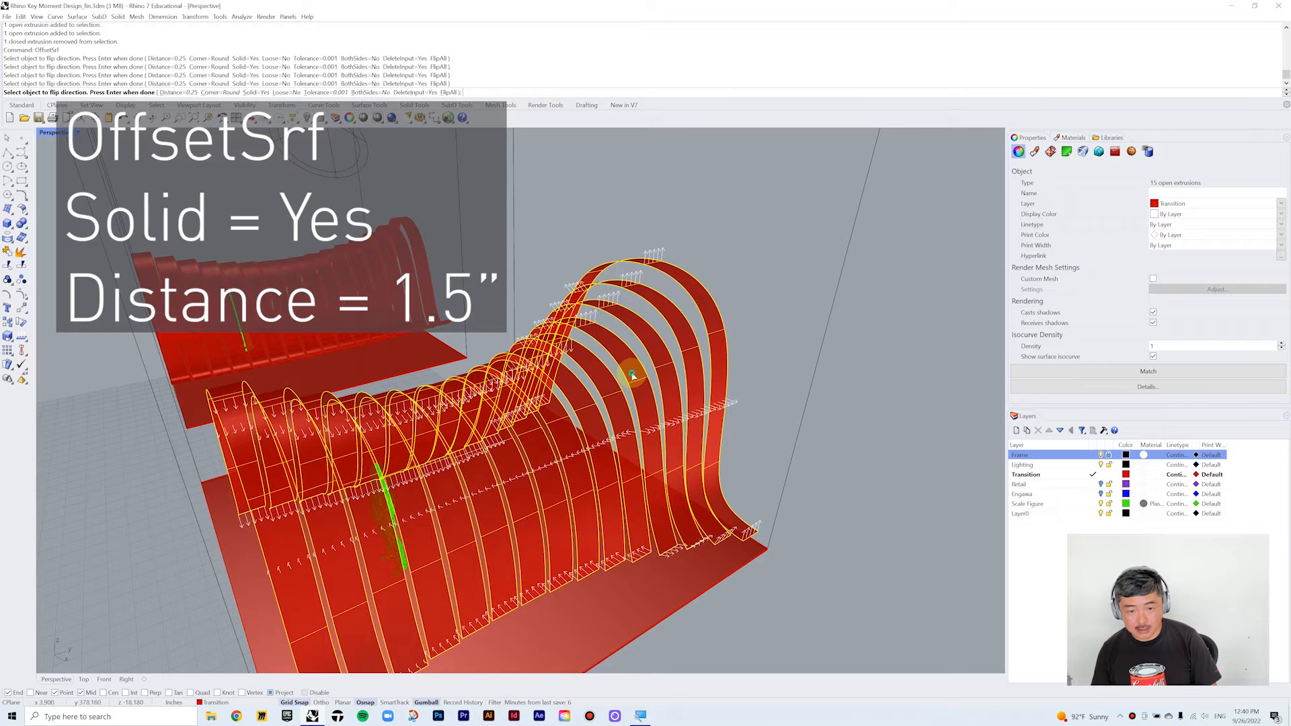
left_click(599, 430)
left_click(577, 455)
left_click(561, 514)
left_click(531, 569)
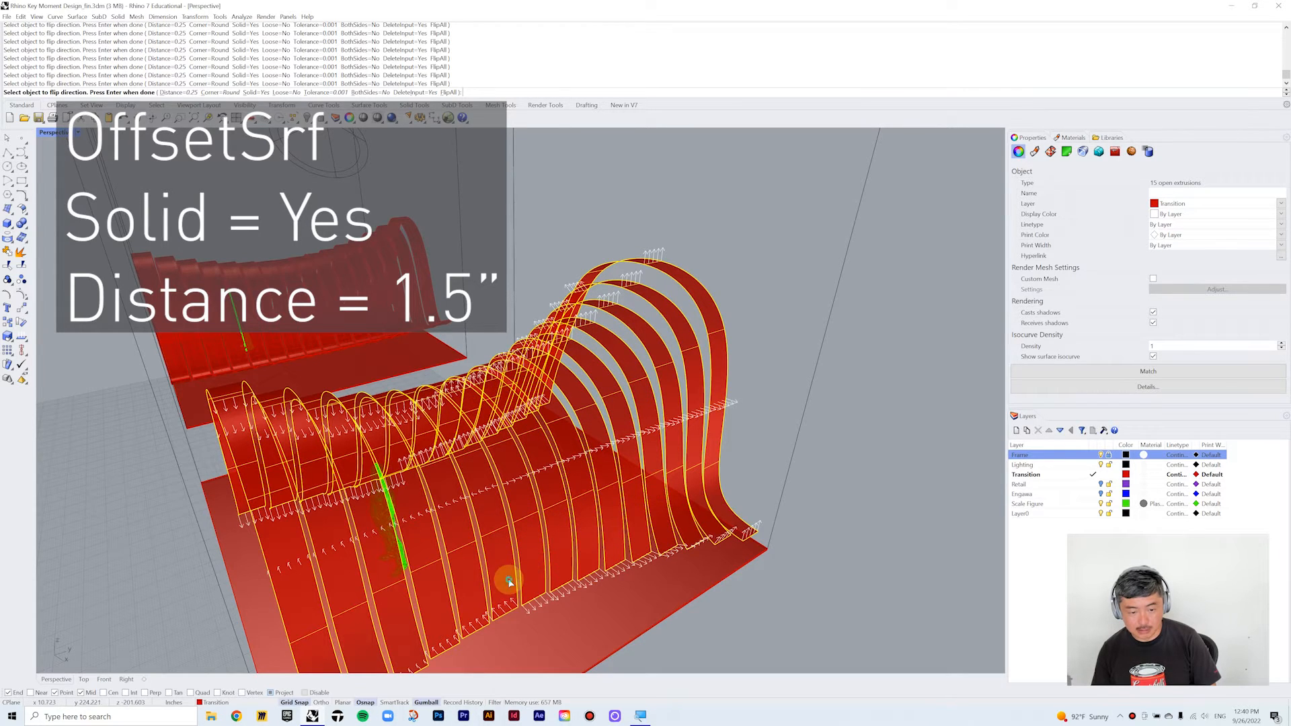
right_click_drag(439, 624, 453, 564, "shift")
left_click(452, 565)
left_click(418, 582)
left_click(383, 609)
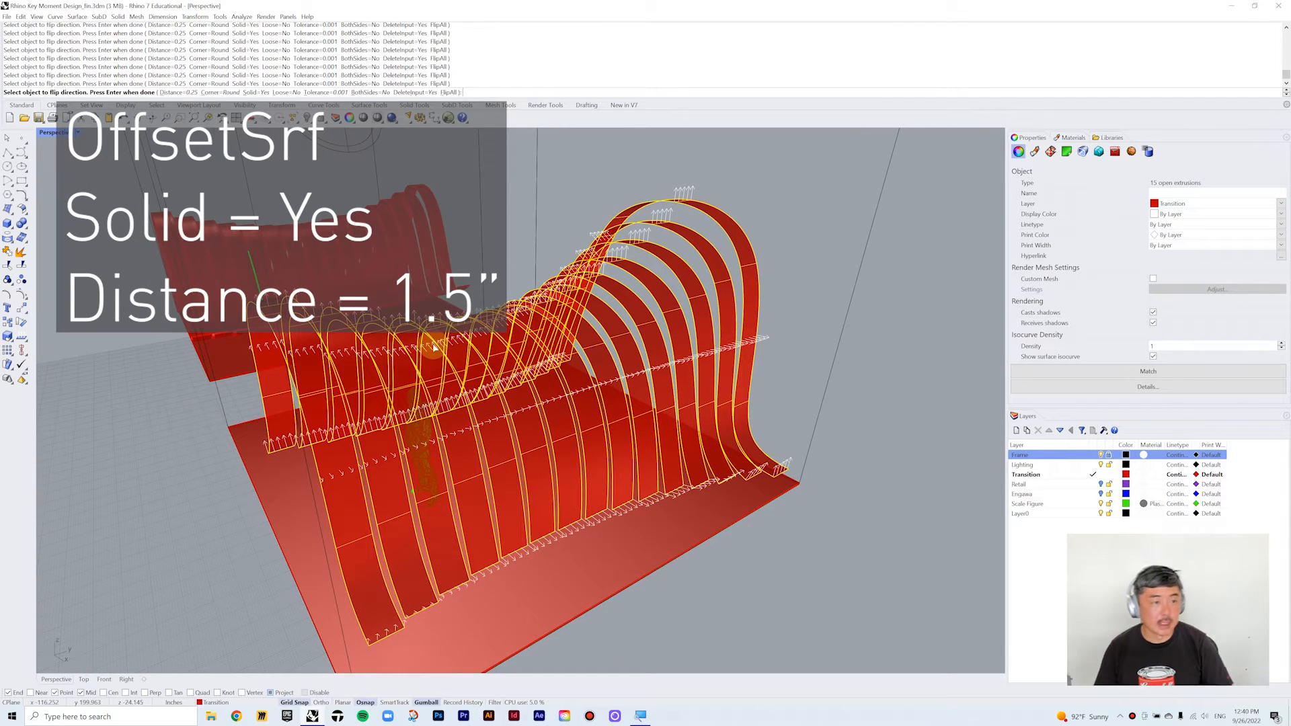
- Offset the ribs into solids at a distance of 1.5 inches with sharp corners, and clear the selection
left_click(177, 93)
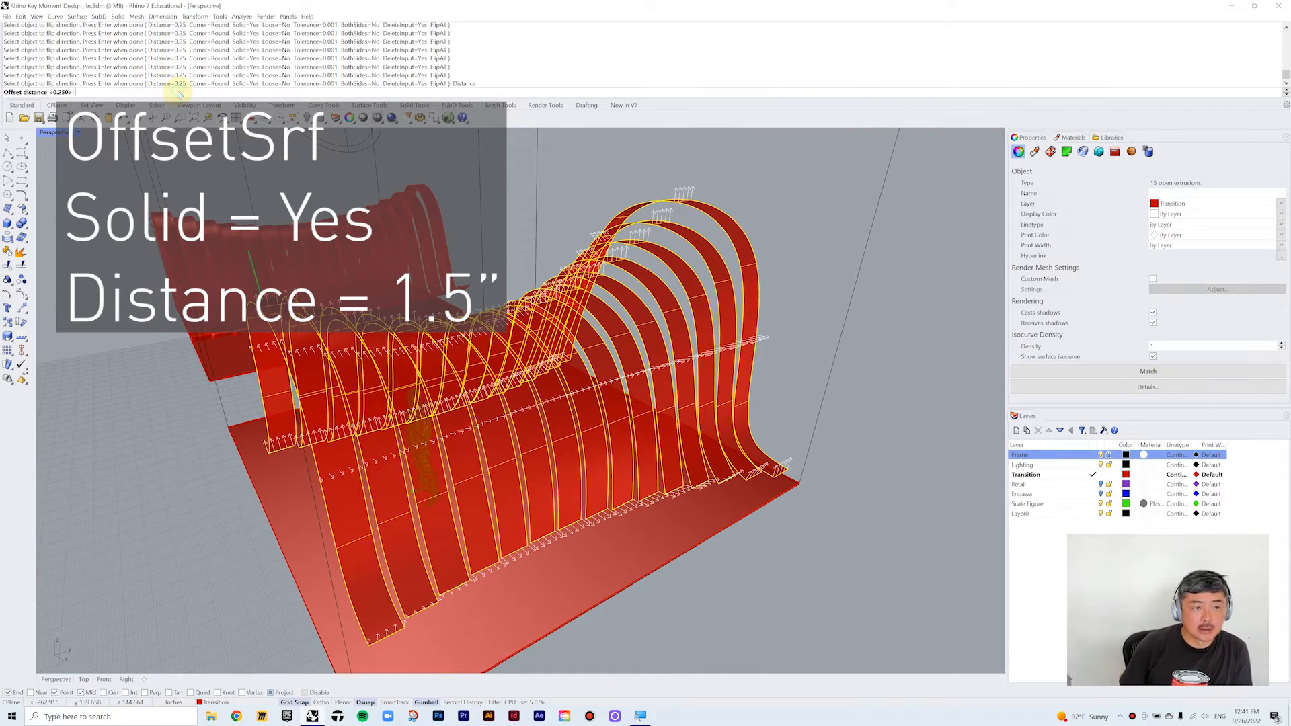
type("1.5")
key("Return")
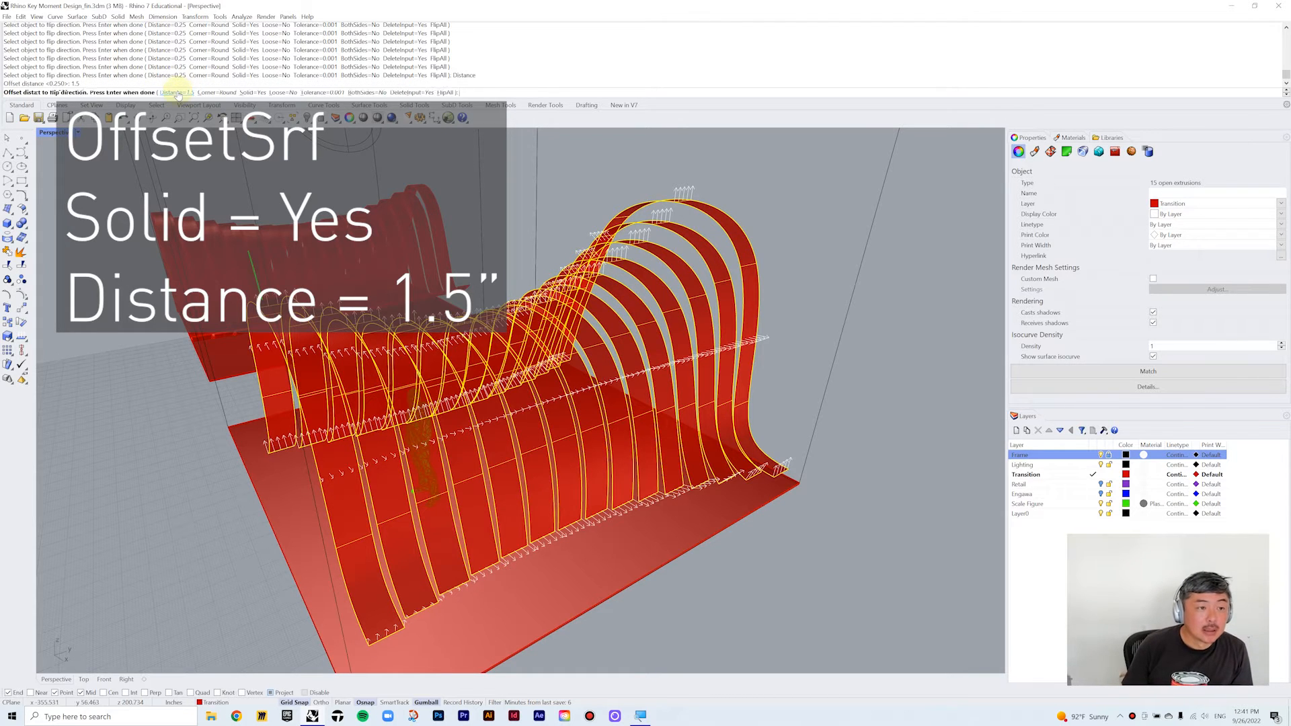
left_click(217, 92)
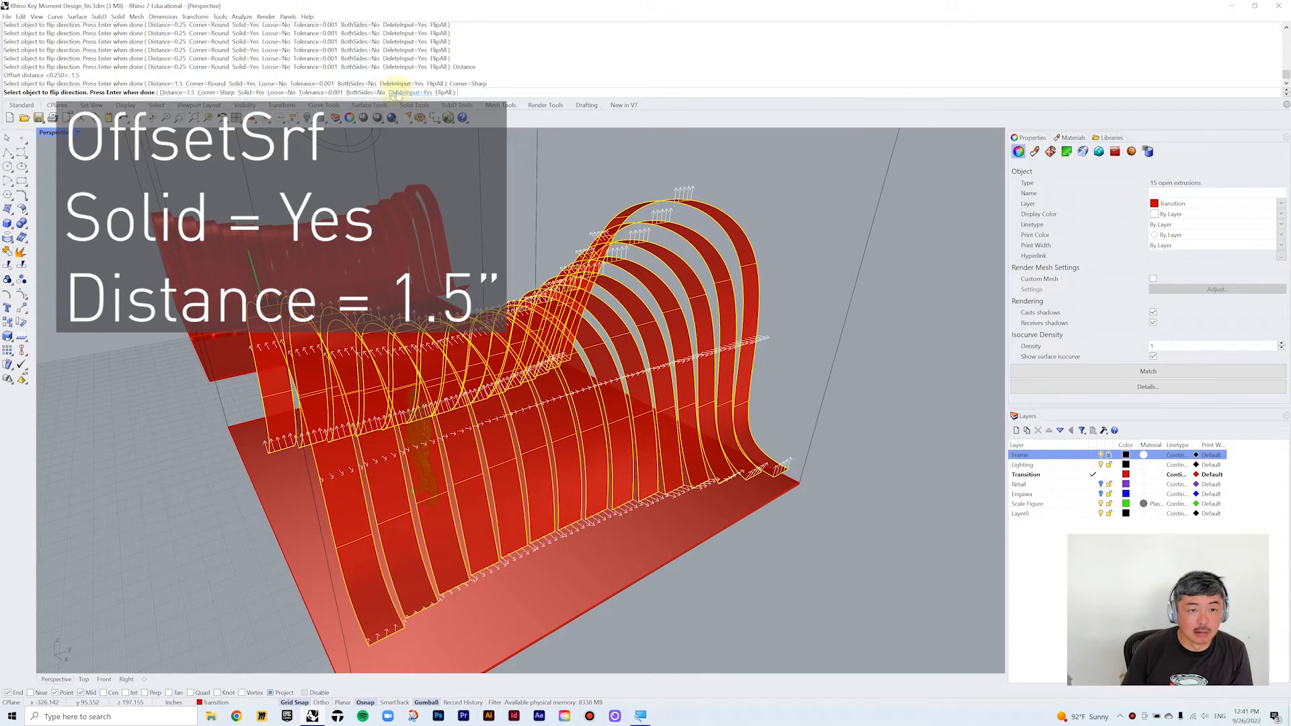
key("Return")
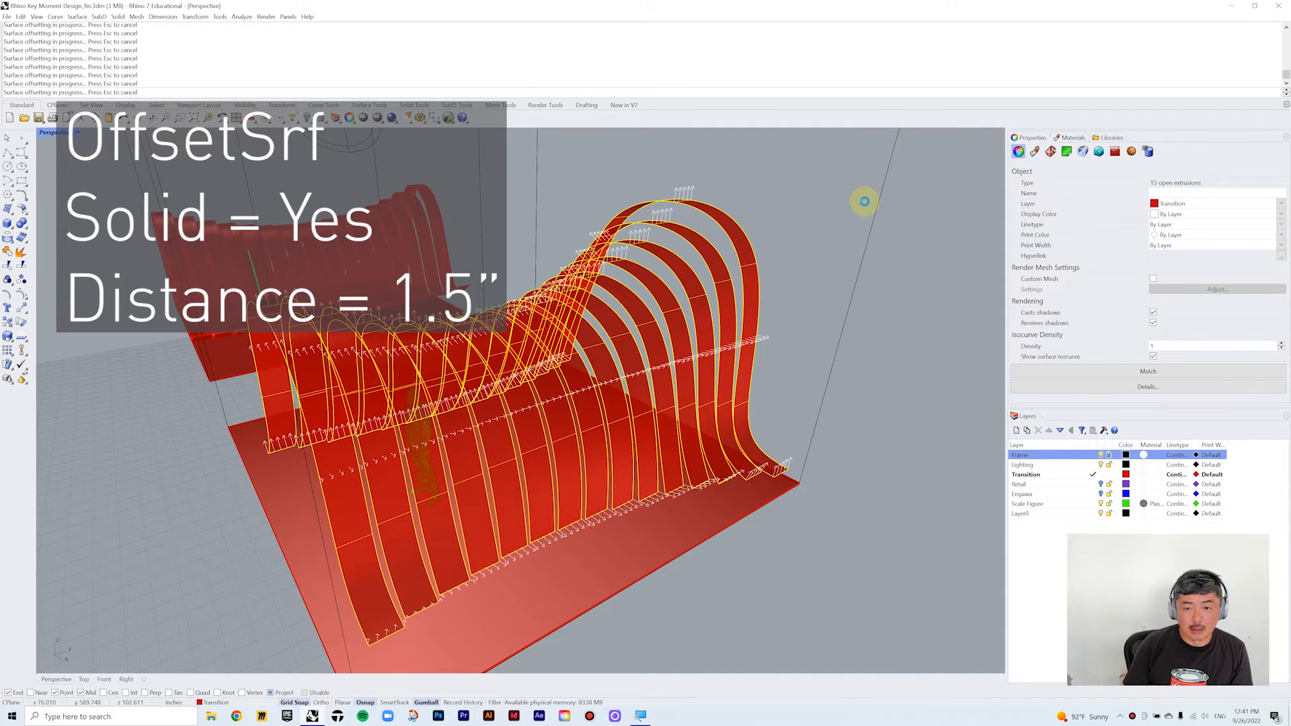
left_click(827, 274)
right_click_drag(828, 274, 781, 290)
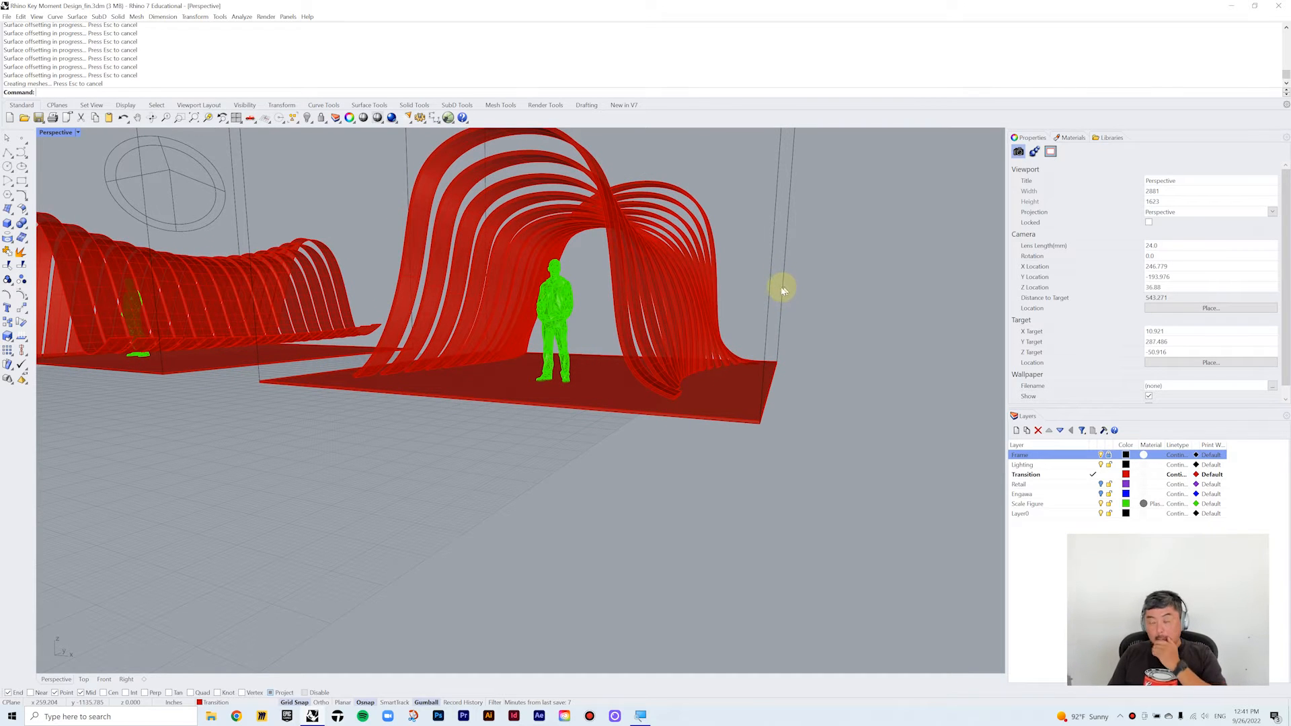
- Select all the thickened arch ribs with their curves in the second frame, group them, and reselect them as one group
right_click_drag(744, 248, 752, 273, "shift")
left_click_drag(624, 293, 597, 297)
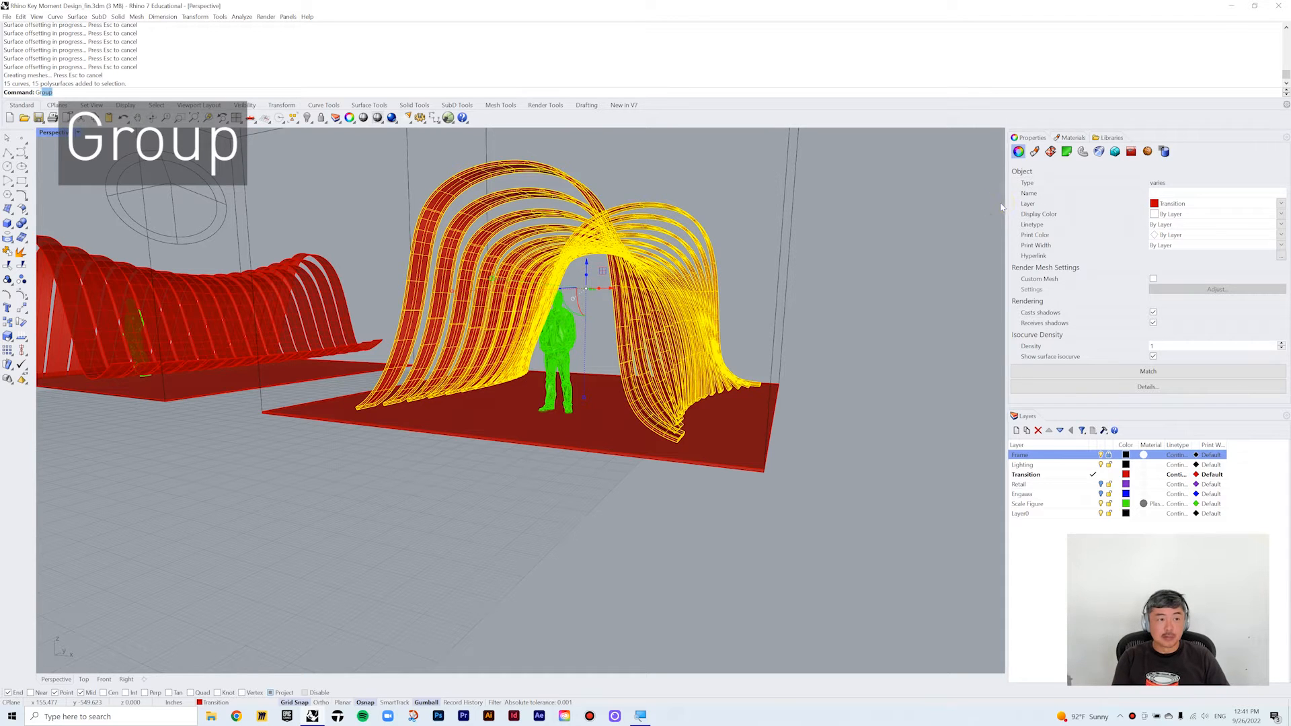
key("Return")
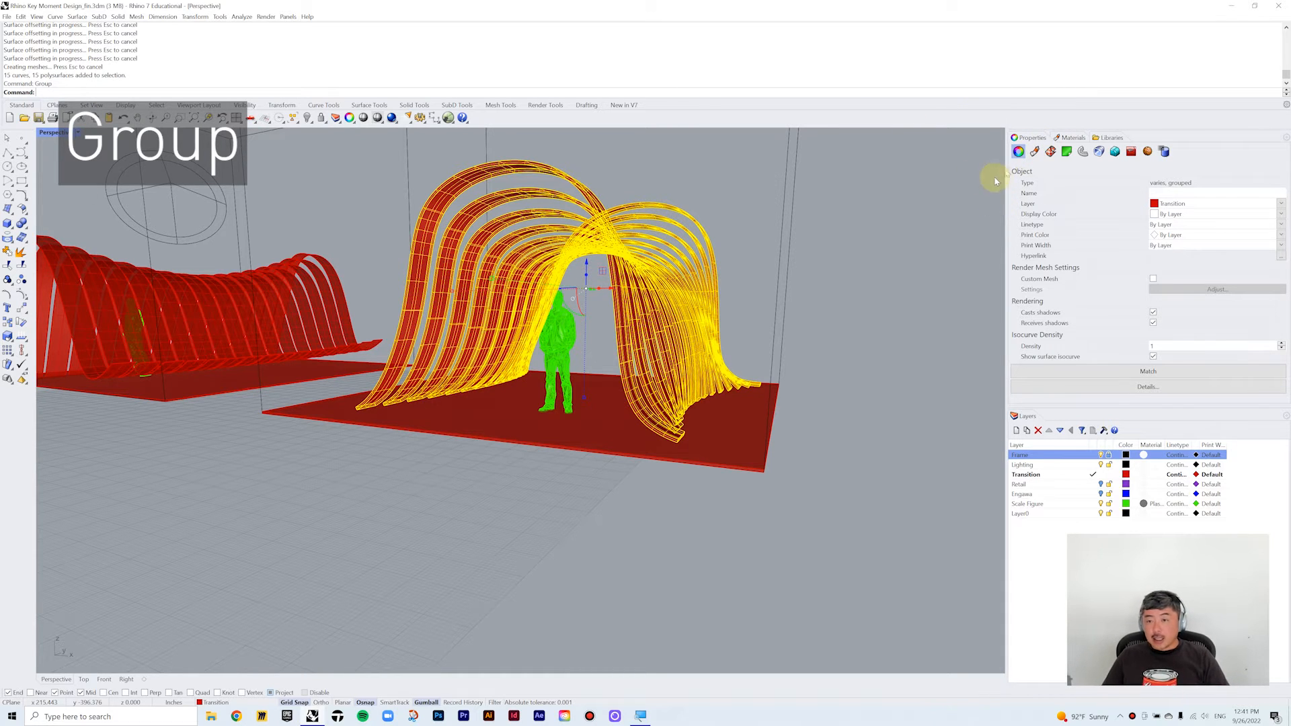
left_click(736, 217)
left_click(649, 258)
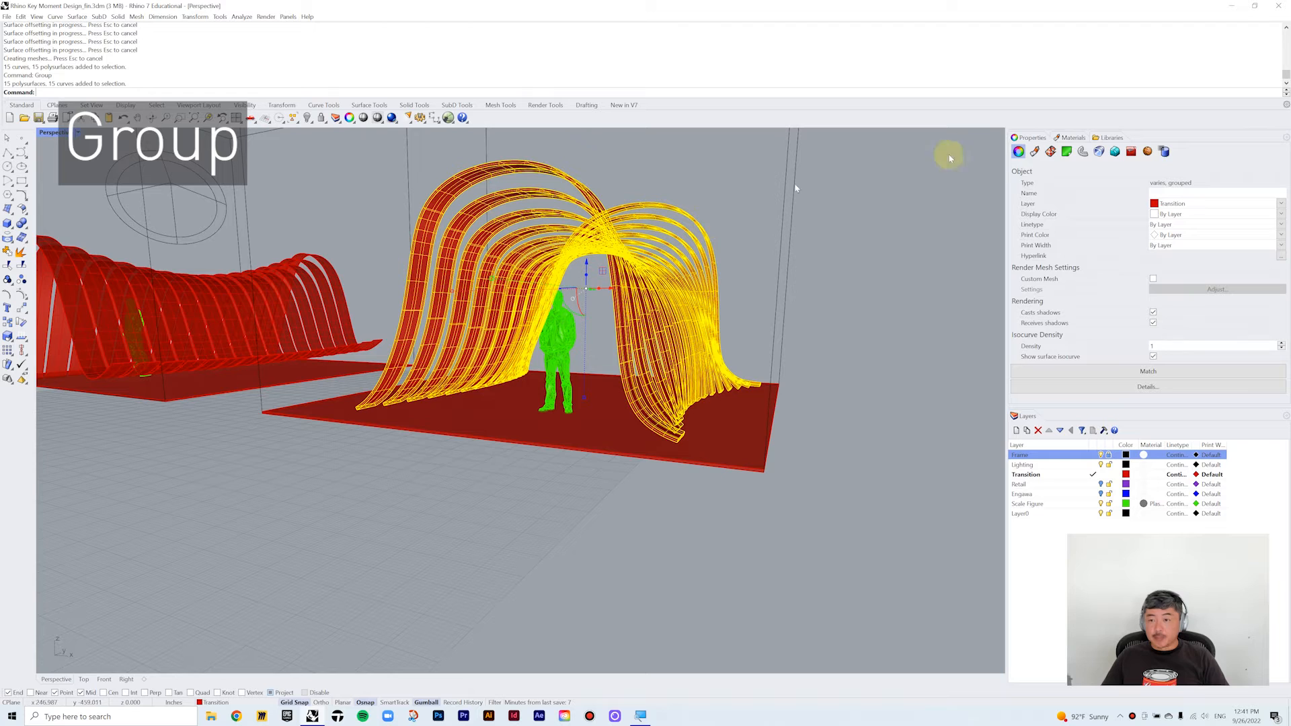
- Create a new Metal material and set its color to mid gray with RGB values of 132
left_click(1074, 138)
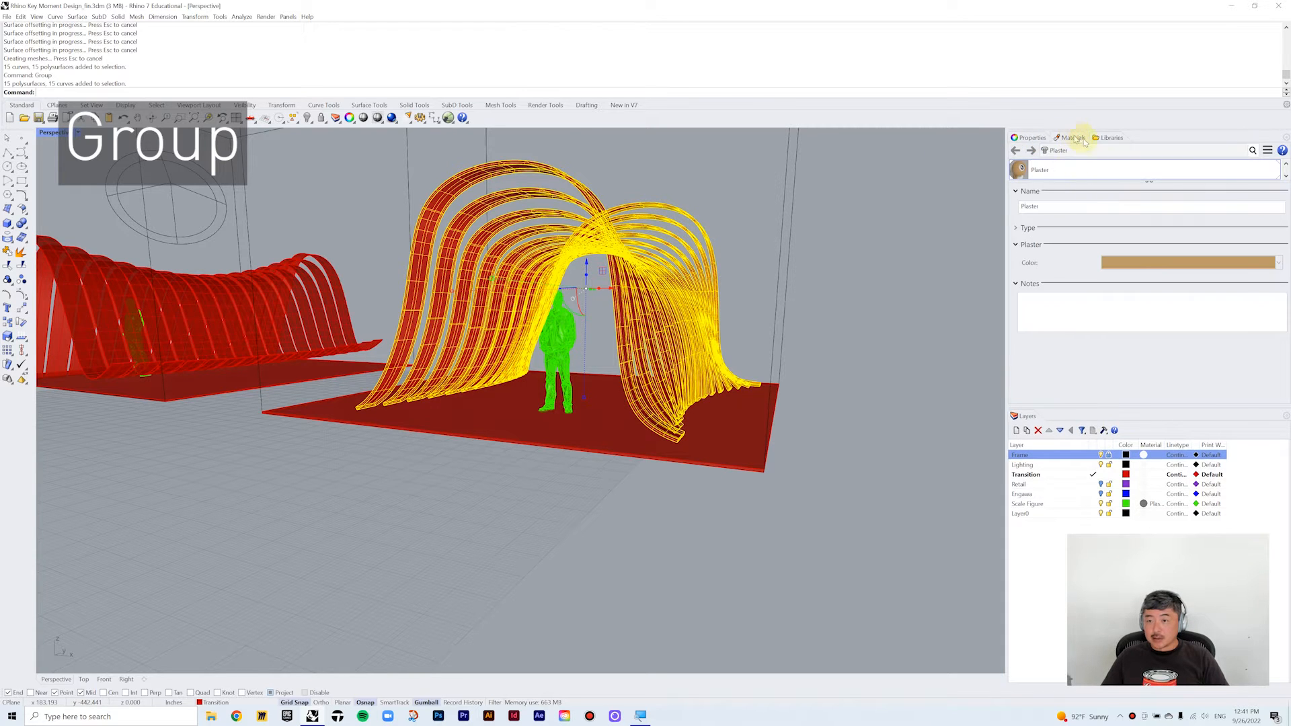
double_click(1053, 172)
left_click(1019, 172)
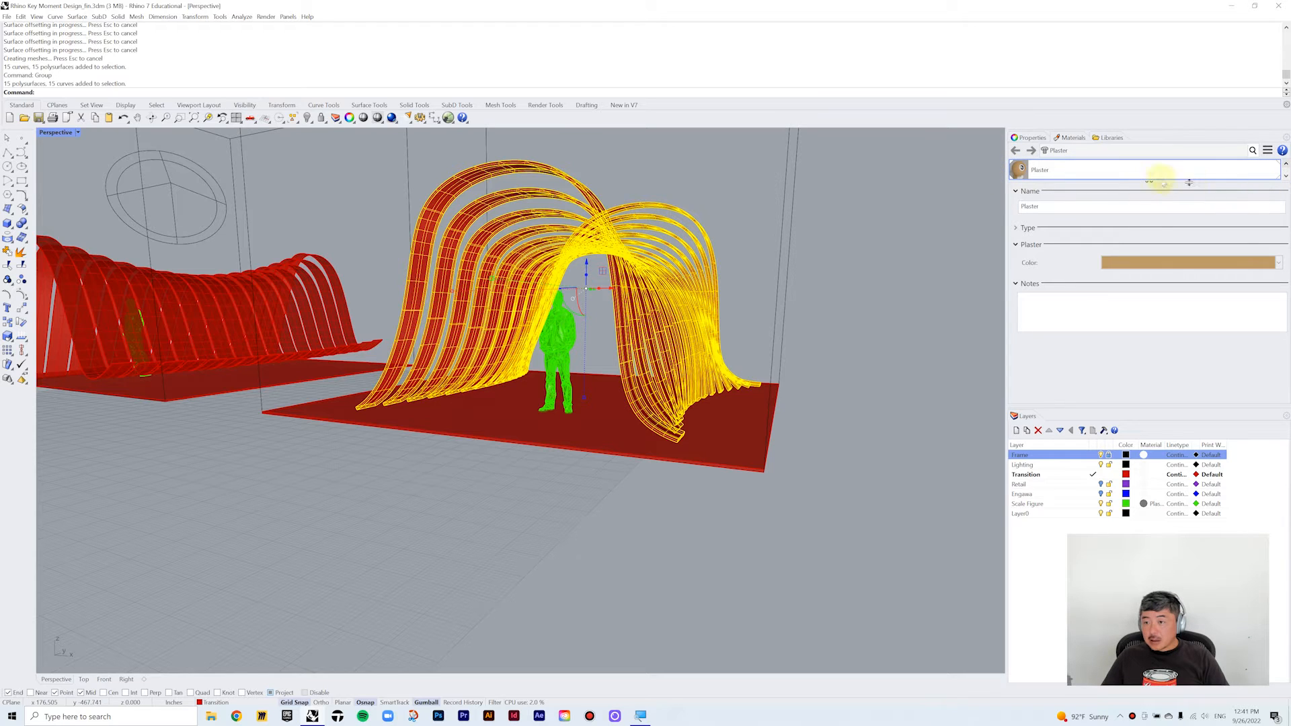
left_click_drag(1119, 181, 1113, 261)
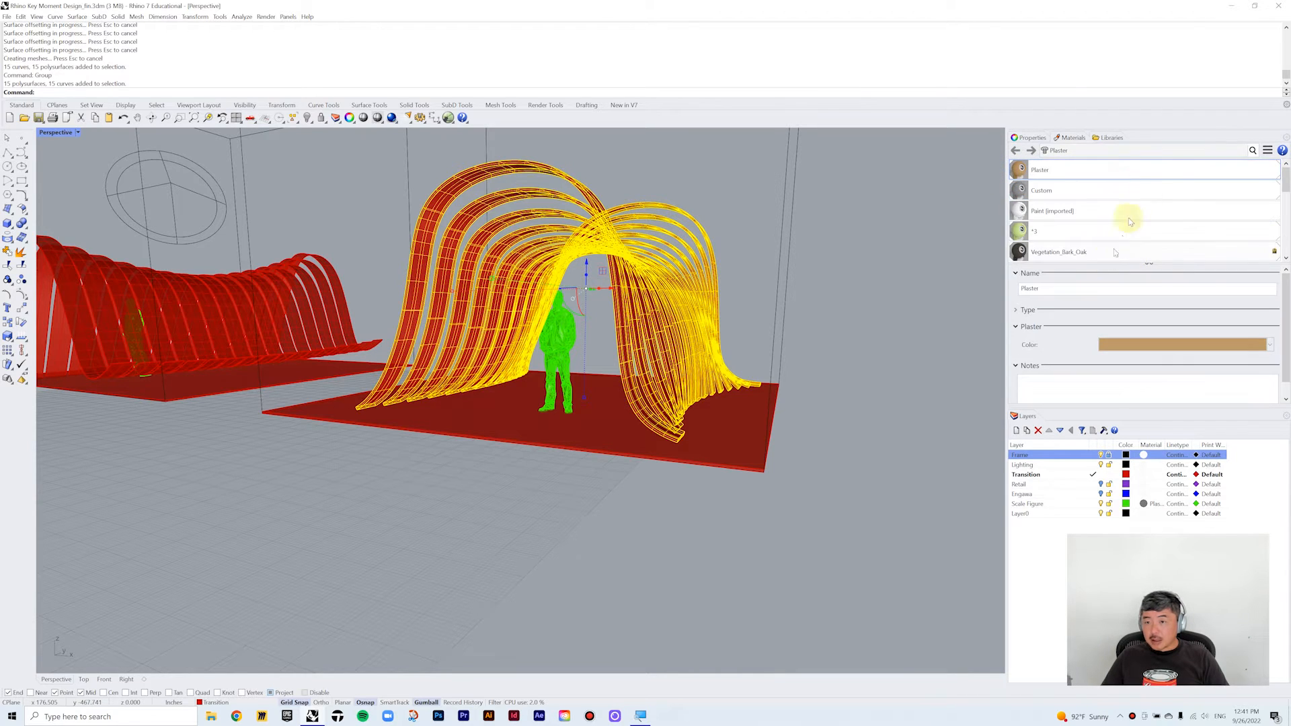
scroll(1286, 182, "down", 5)
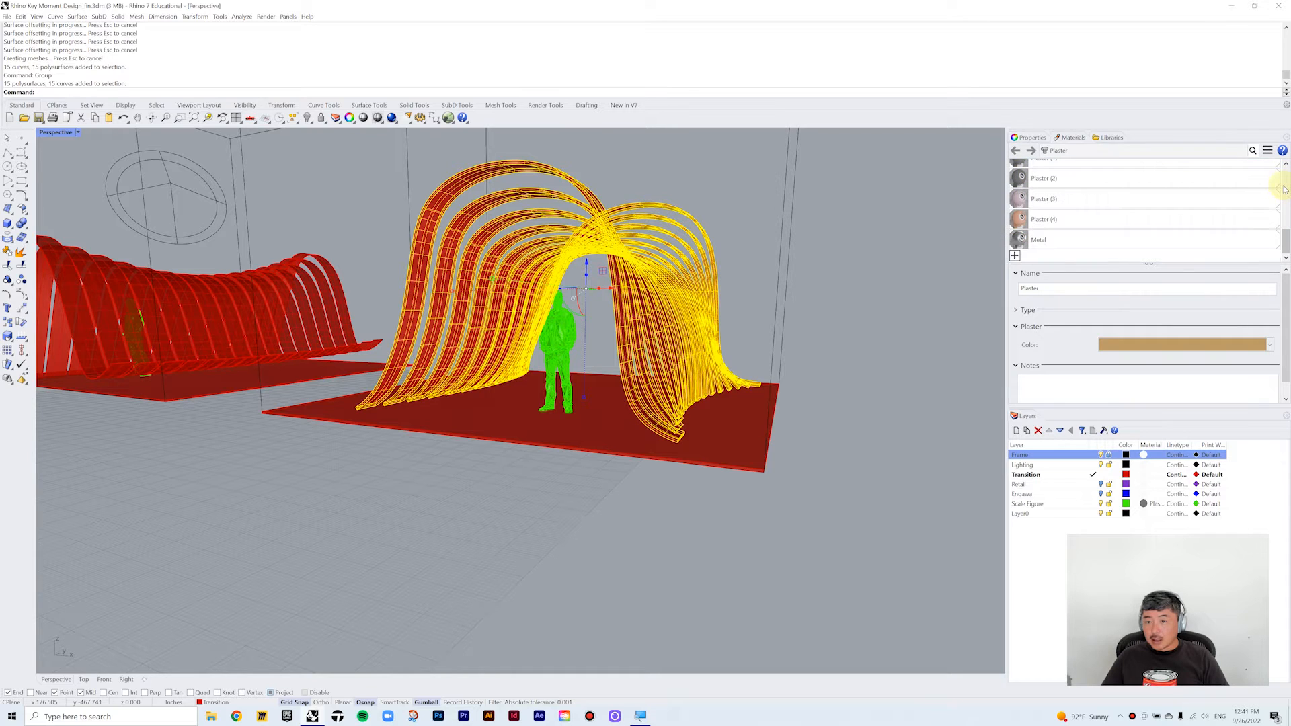
left_click(1016, 258)
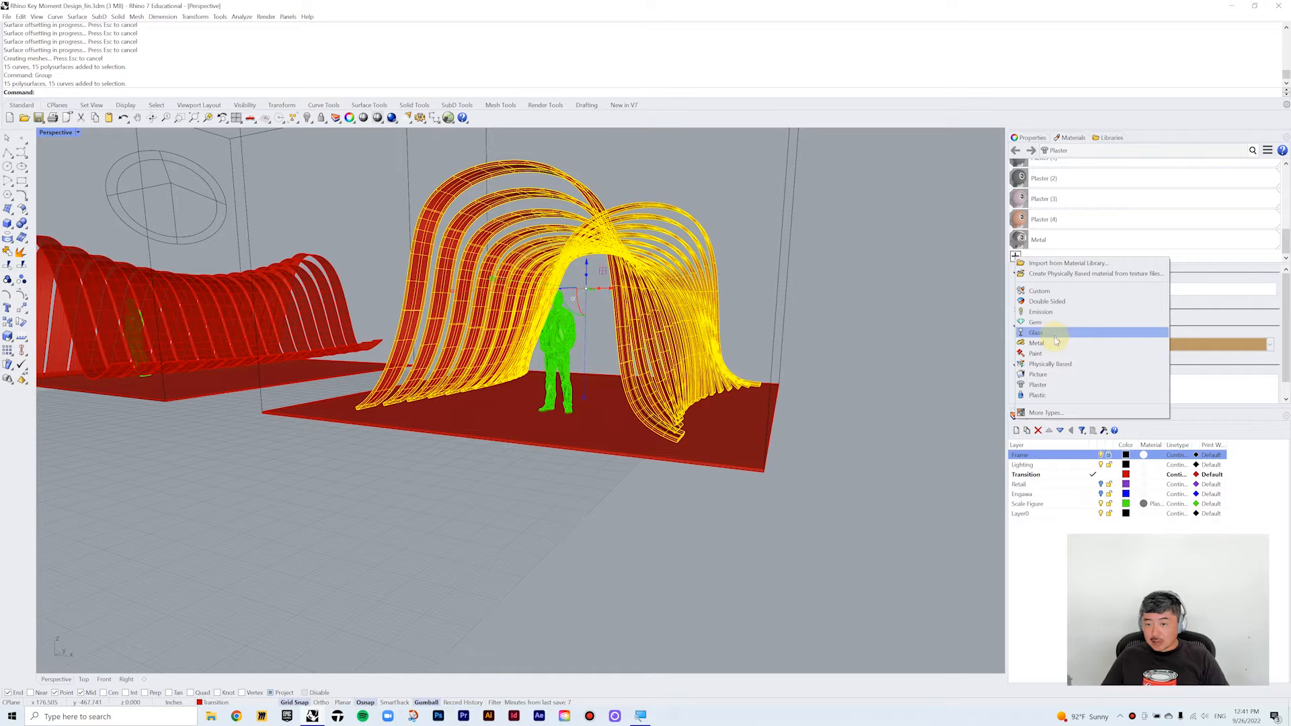
left_click(1053, 343)
left_click(1118, 346)
left_click_drag(571, 225, 575, 246)
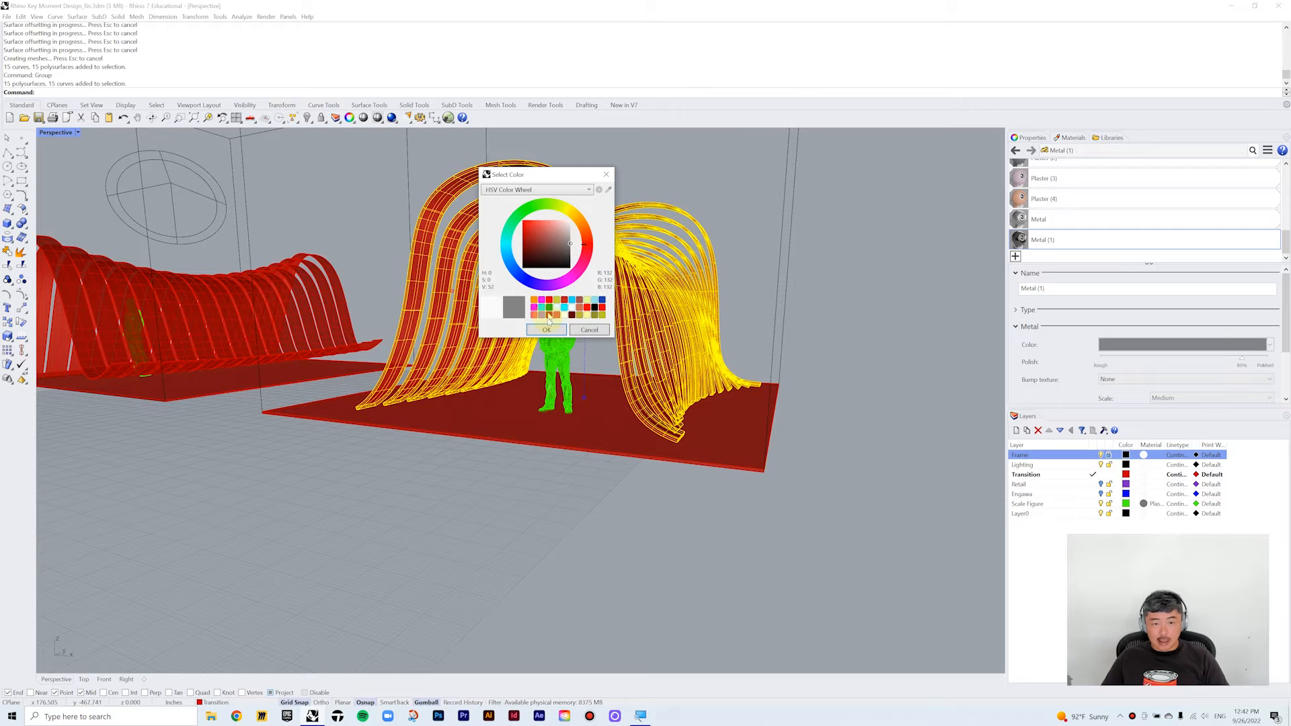
left_click(547, 330)
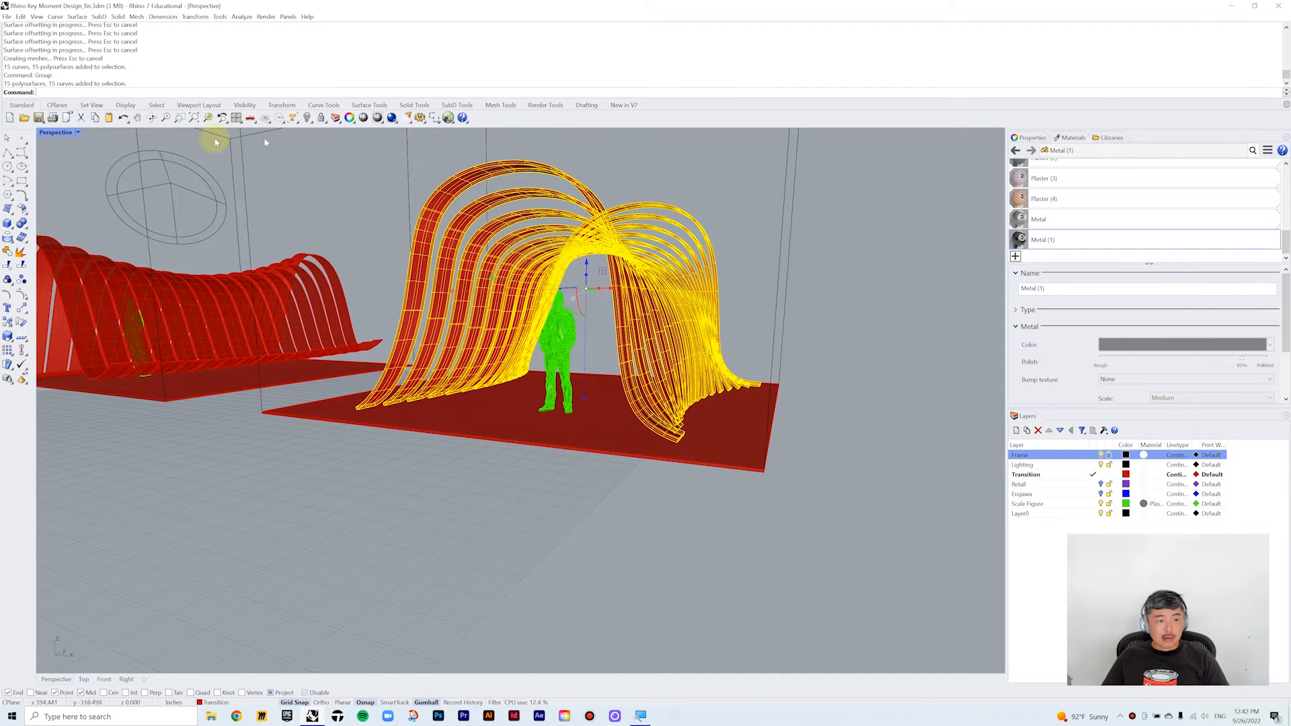
- Switch the perspective view to Rendered display and assign the Metal (1) material to the grouped ribs, clearing the selection
left_click(59, 132)
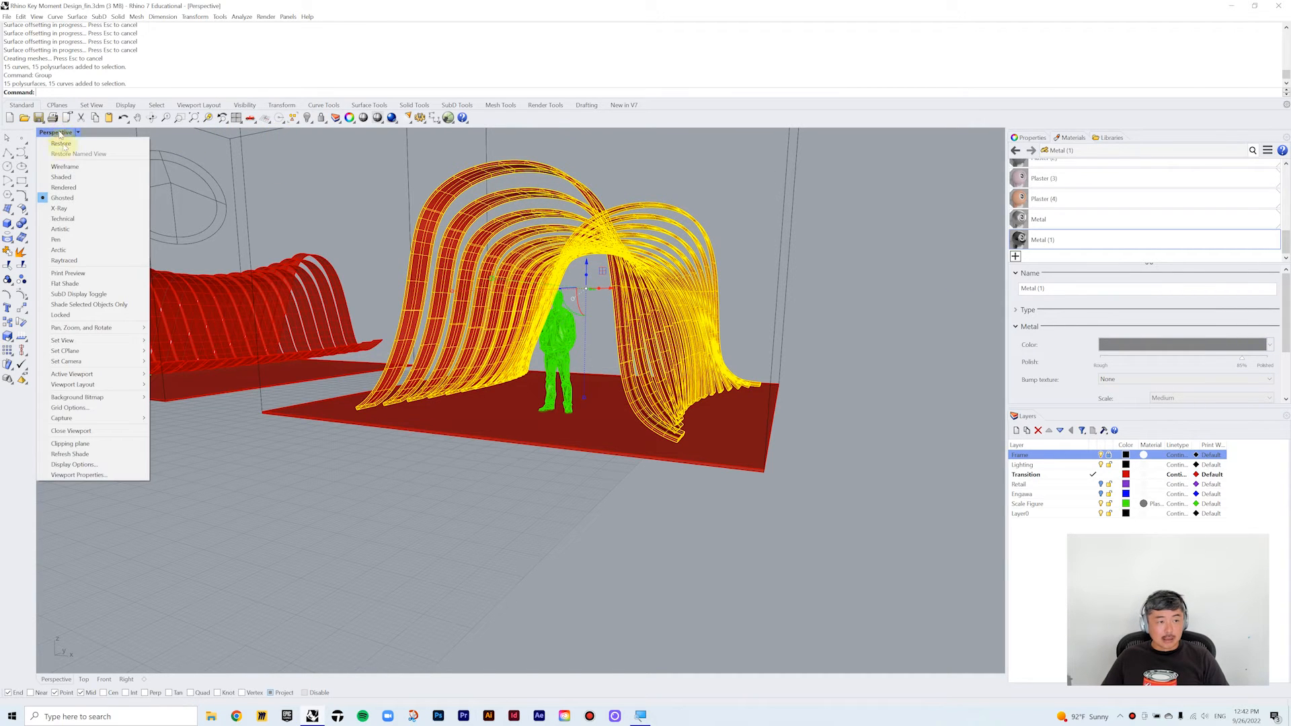
left_click(57, 188)
mouse_move(782, 226)
right_mouse_down()
mouse_move(769, 224)
mouse_move(782, 227)
right_mouse_up()
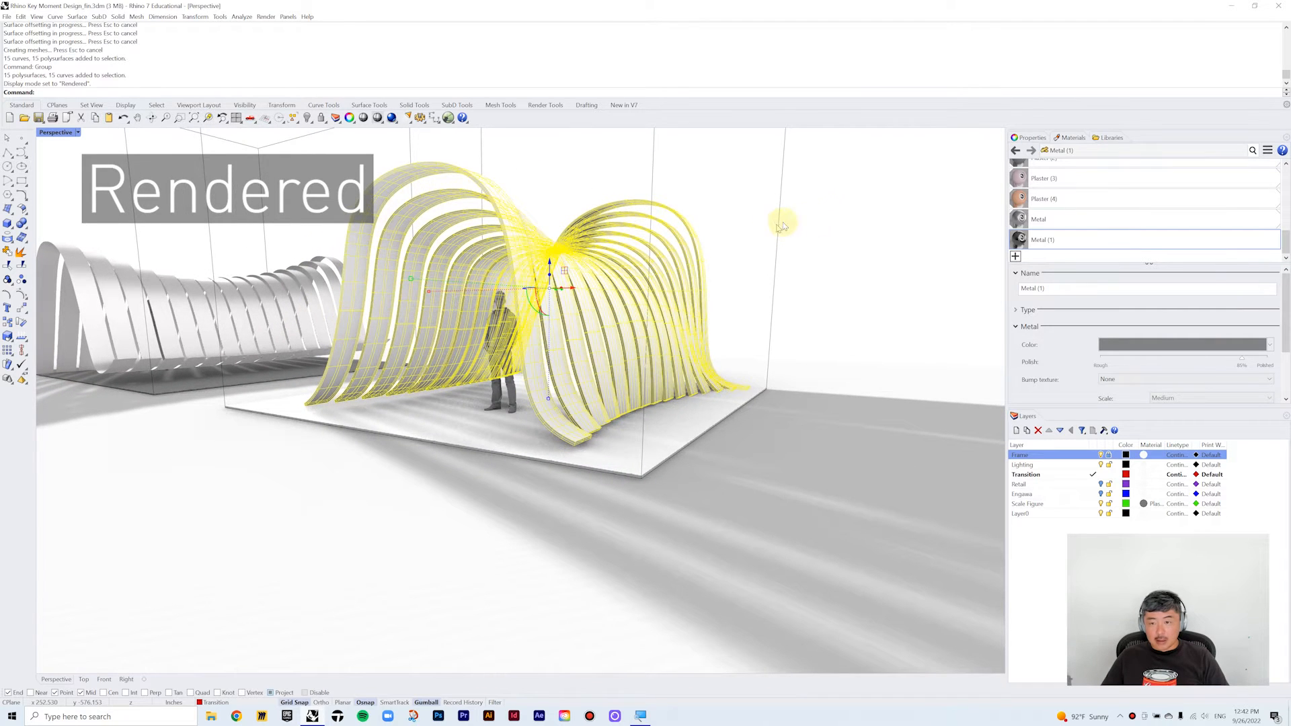
left_click_drag(1022, 240, 866, 310)
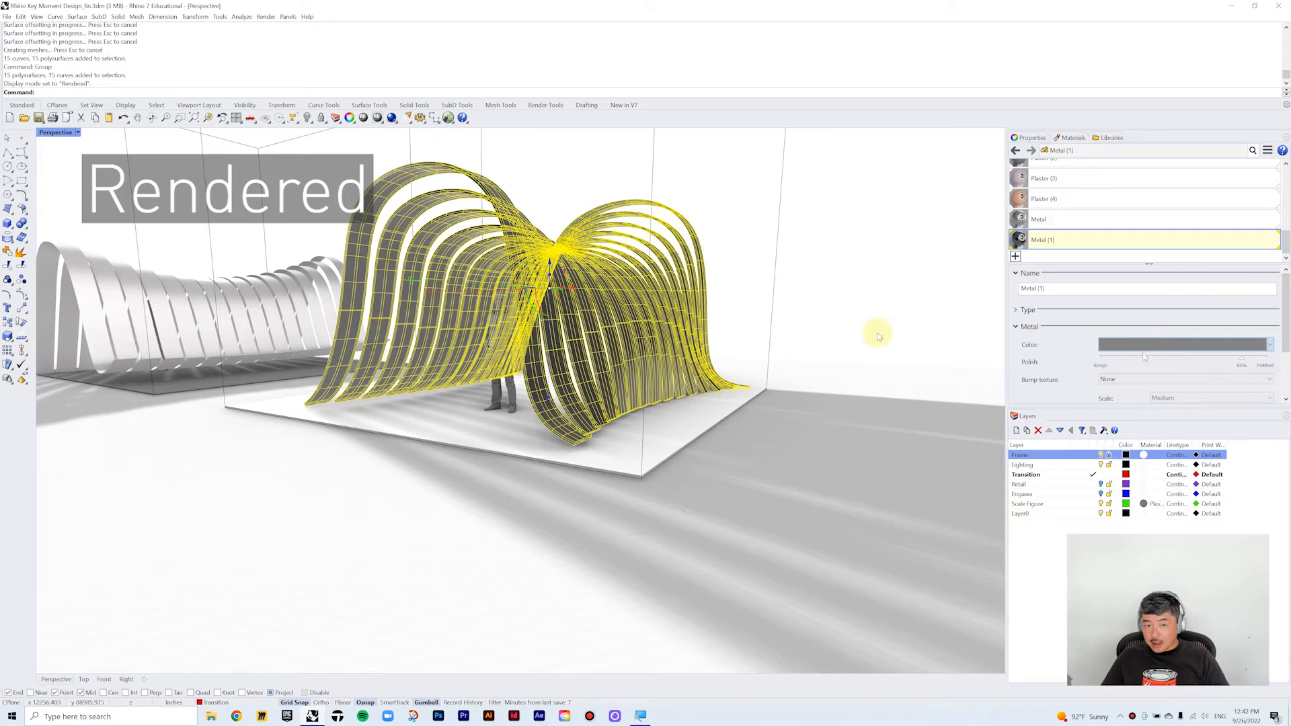
left_click(899, 308)
right_click_drag(842, 331, 852, 344)
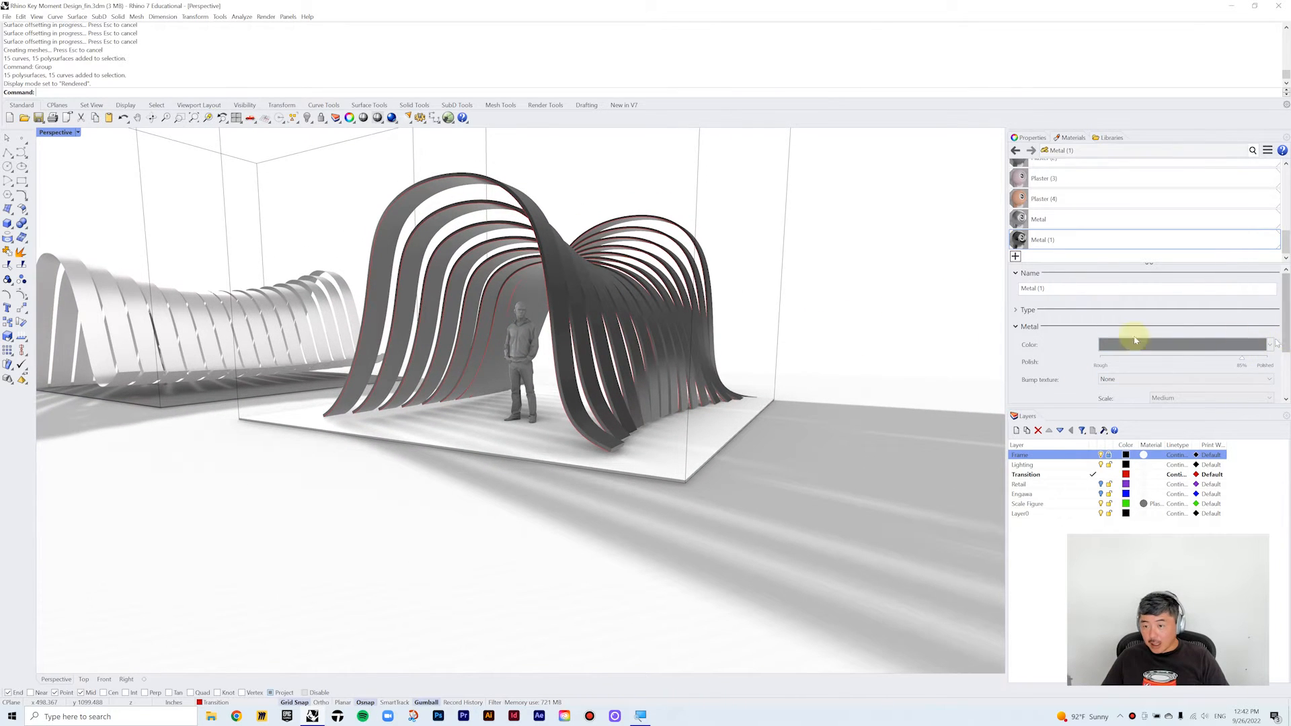
- Increase the polish of the Metal (1) material toward the polished end
left_click_drag(1283, 337, 1286, 363)
left_click_drag(1224, 322, 1248, 322)
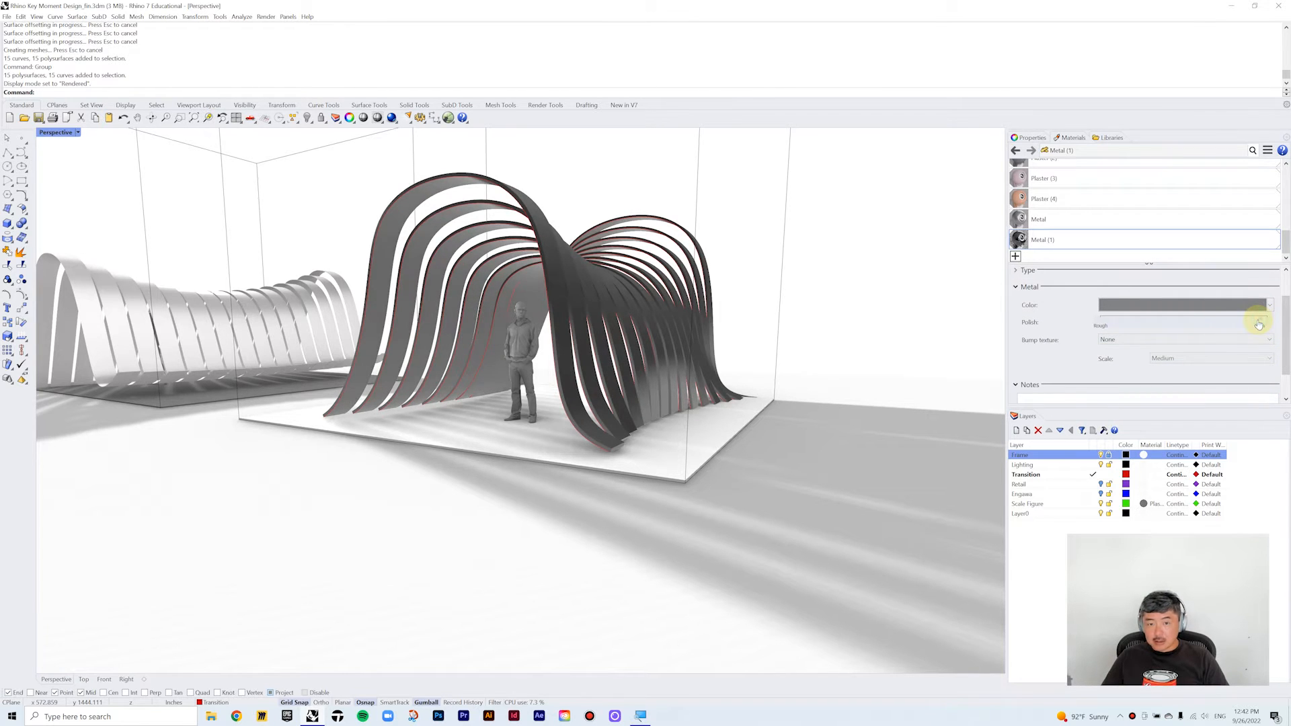
right_click_drag(828, 297, 782, 309)
scroll(548, 274, "up", 3)
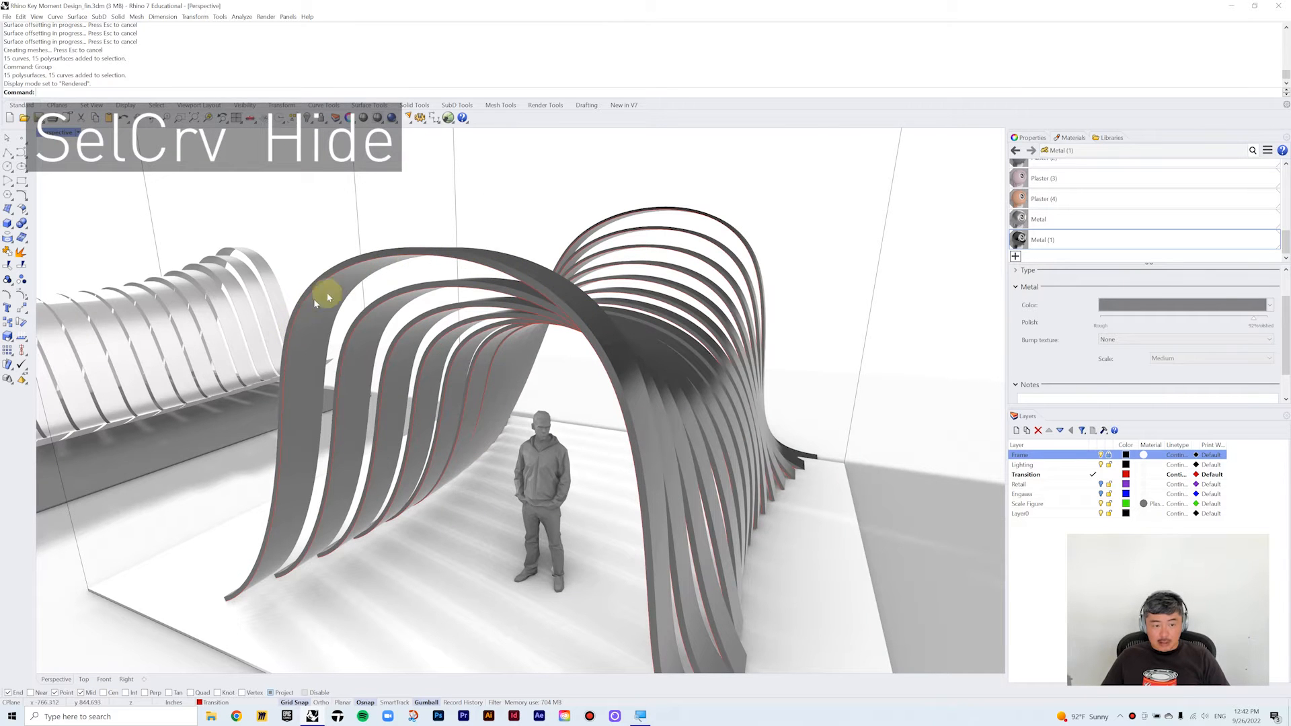
- Select all curves with SelCrv and hide them so only the solid ribs are displayed
right_click_drag(695, 542, 762, 514)
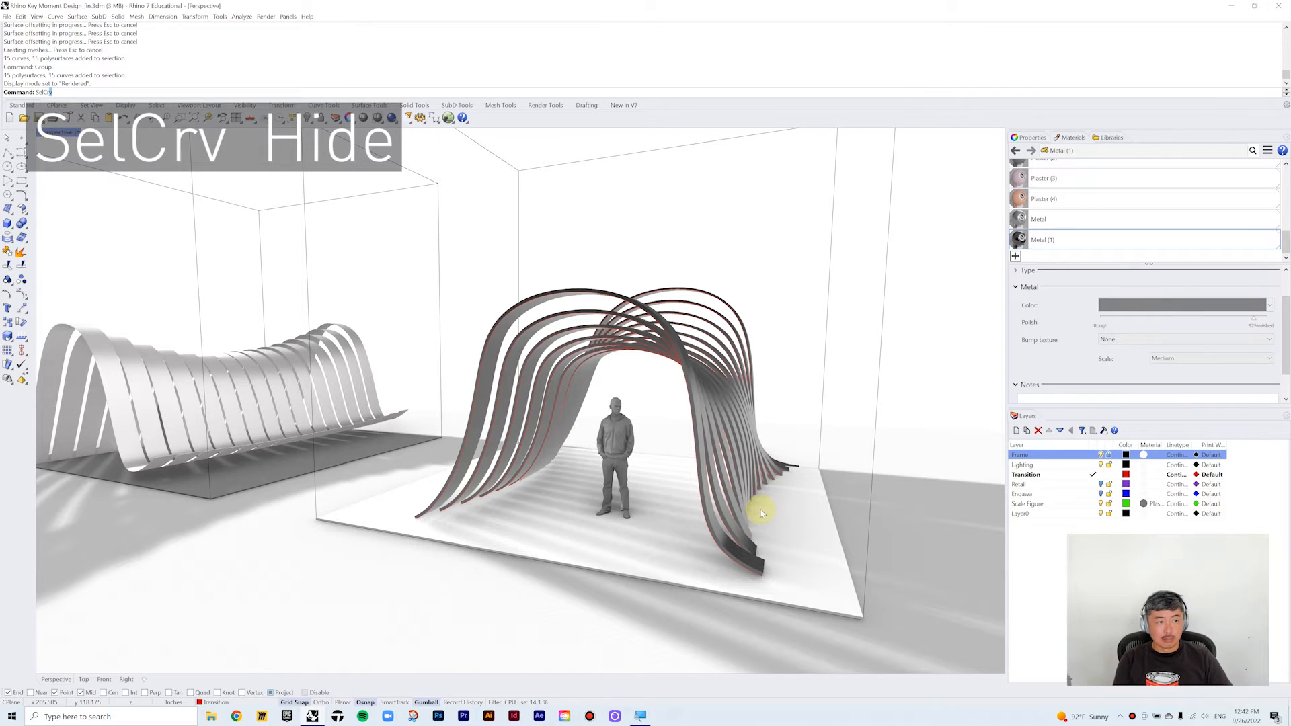
key("Return")
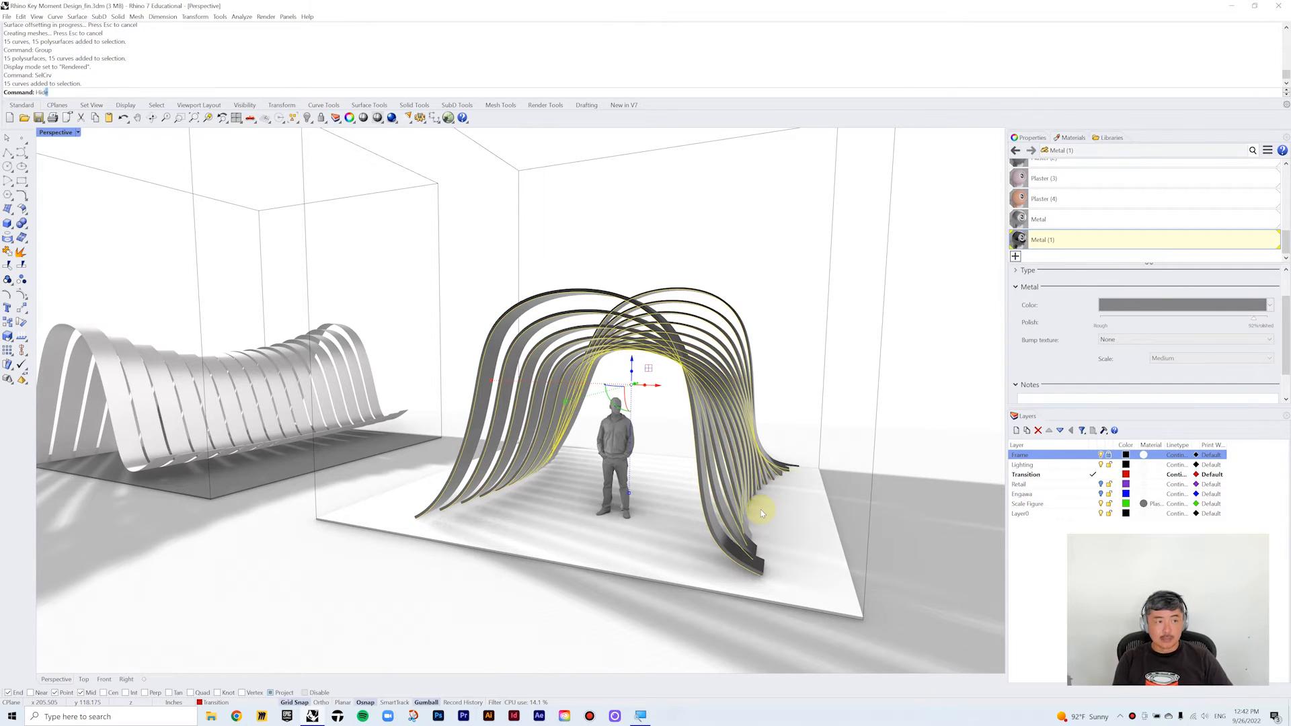
key("Return")
- Delete the existing spotlight from the top view, and hide the first frame's ribs, base slab and scale figure
scroll(703, 264, "down", 5)
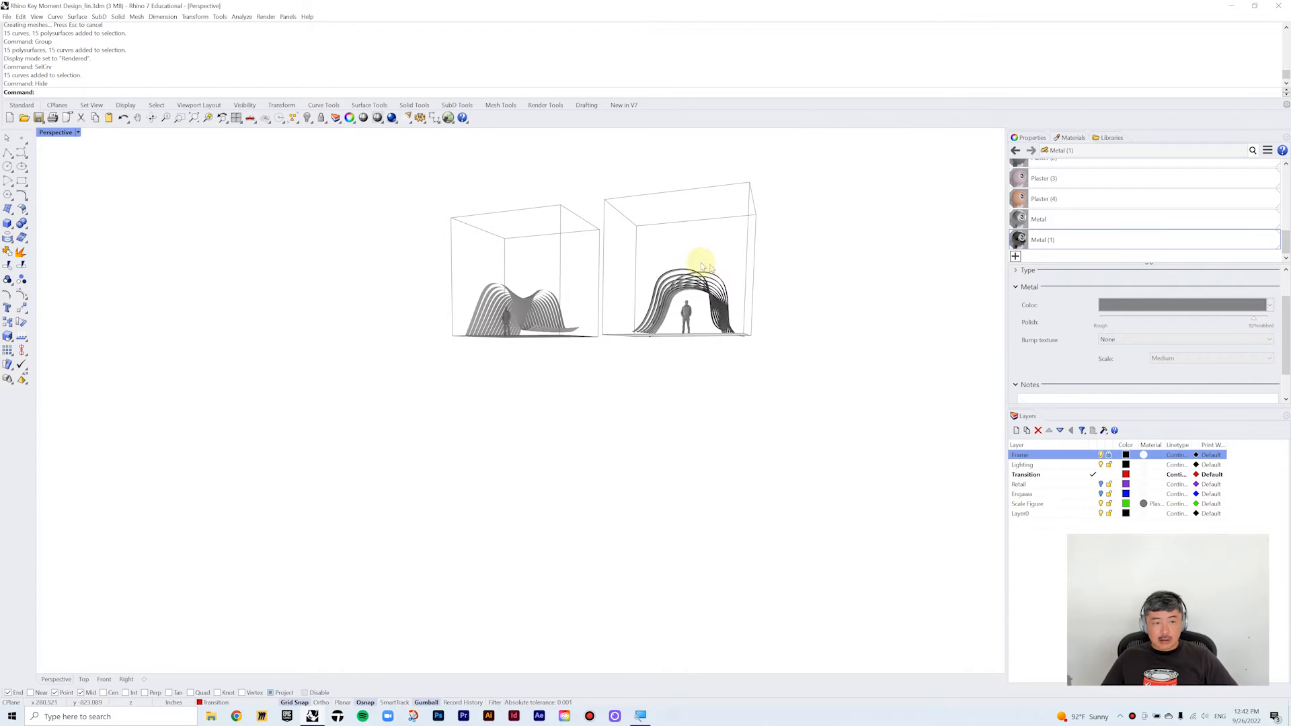
right_click_drag(700, 262, 663, 268)
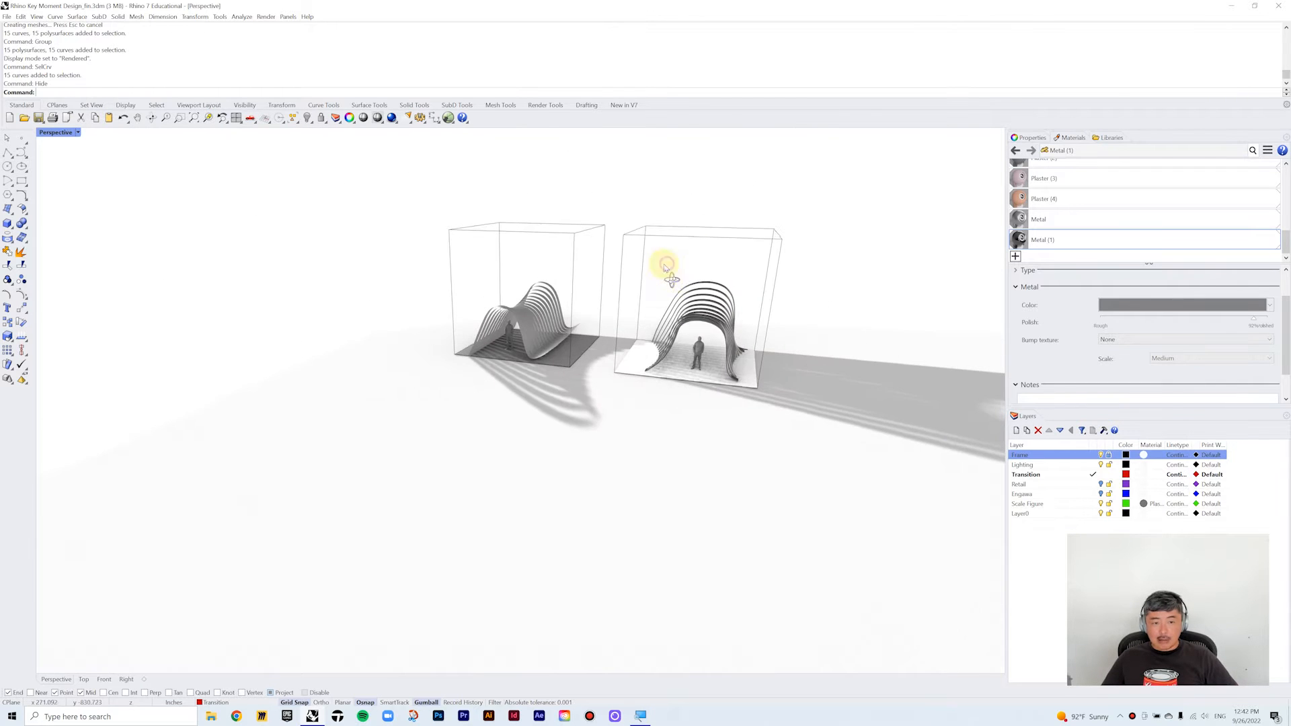
double_click(54, 133)
scroll(193, 265, "down", 2)
left_click(81, 250)
key("Delete")
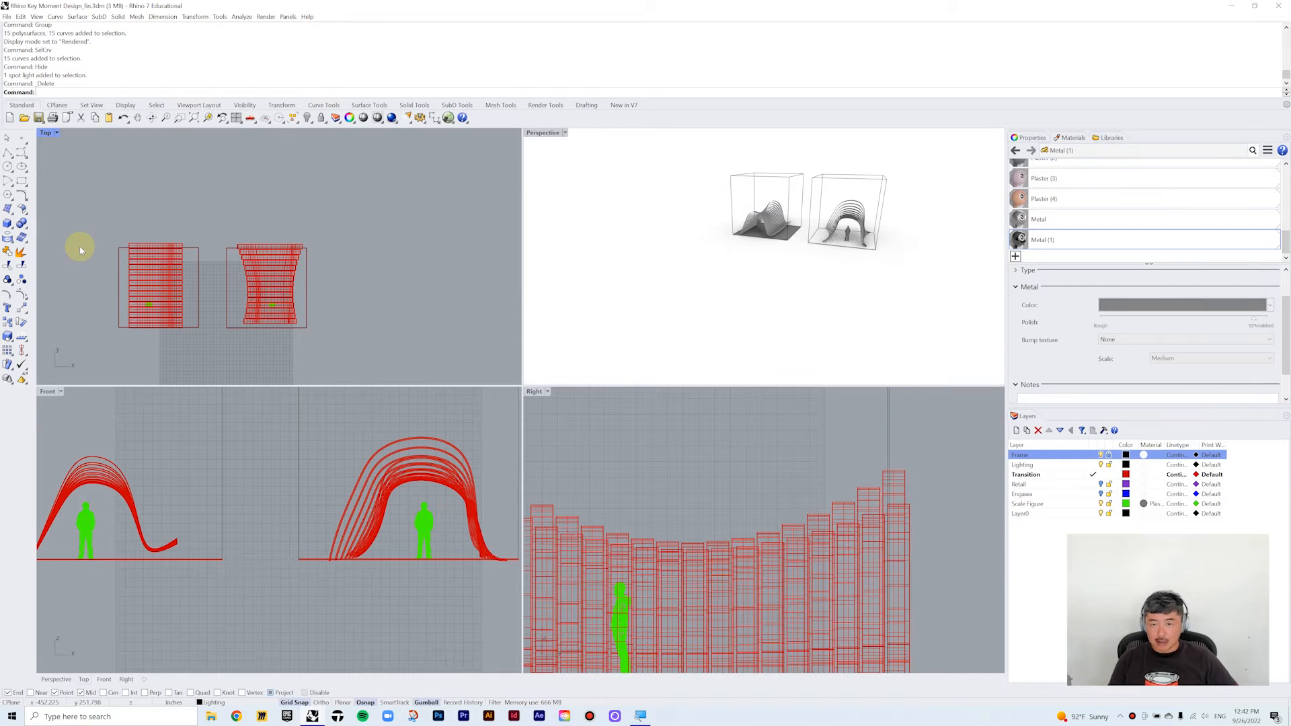
left_click_drag(74, 214, 205, 384)
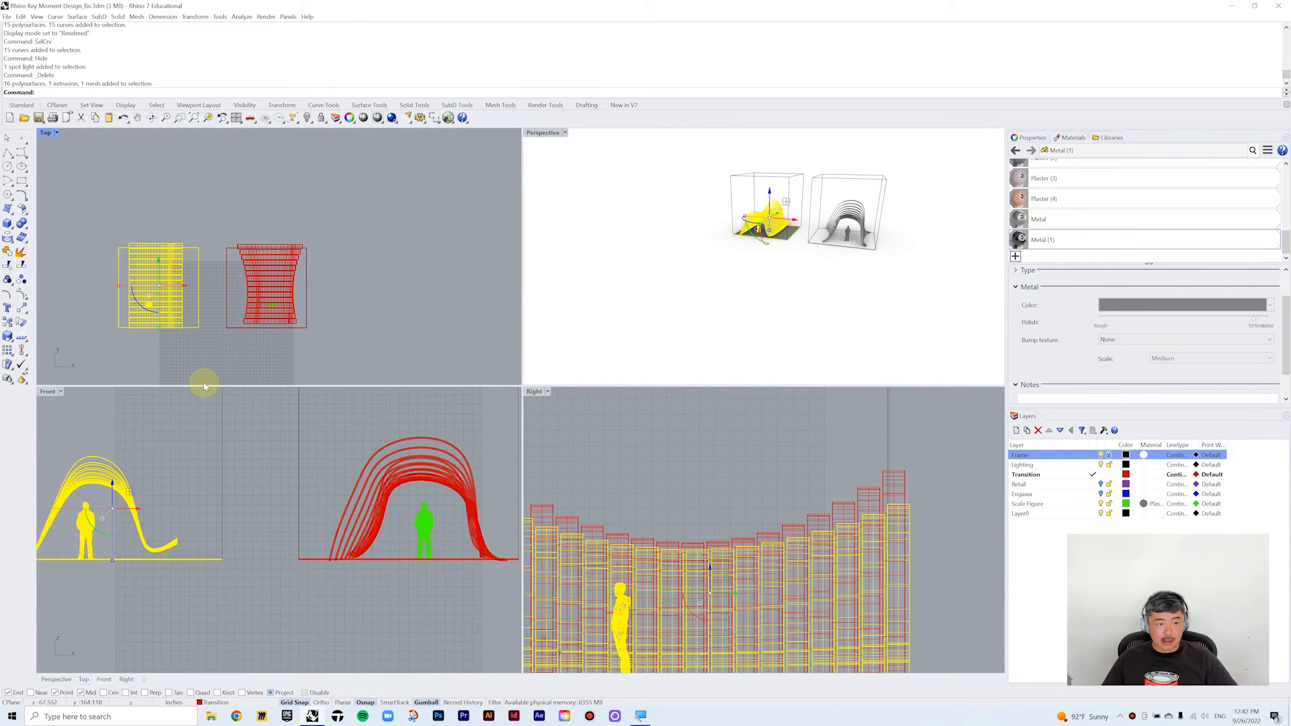
key("ctrl+h")
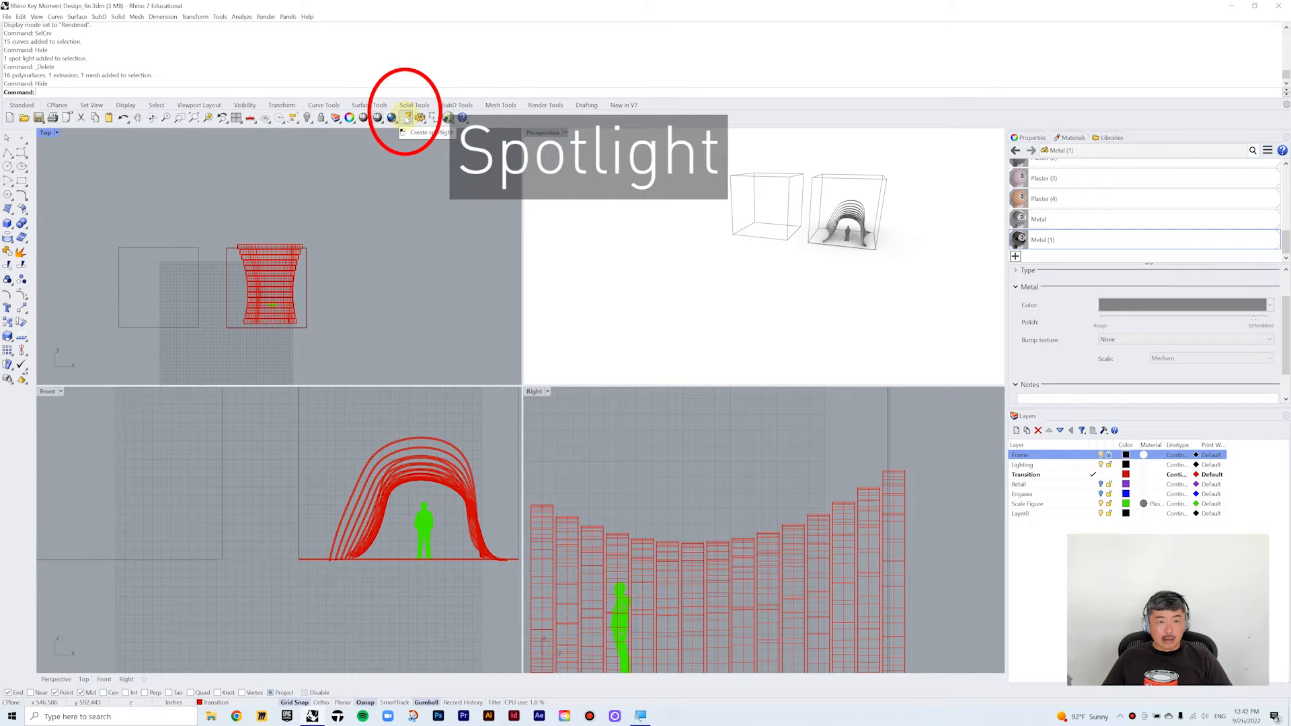
- Create a spotlight with its cone base inside the empty first frame in plan and its end point set in the front view
left_click(407, 118)
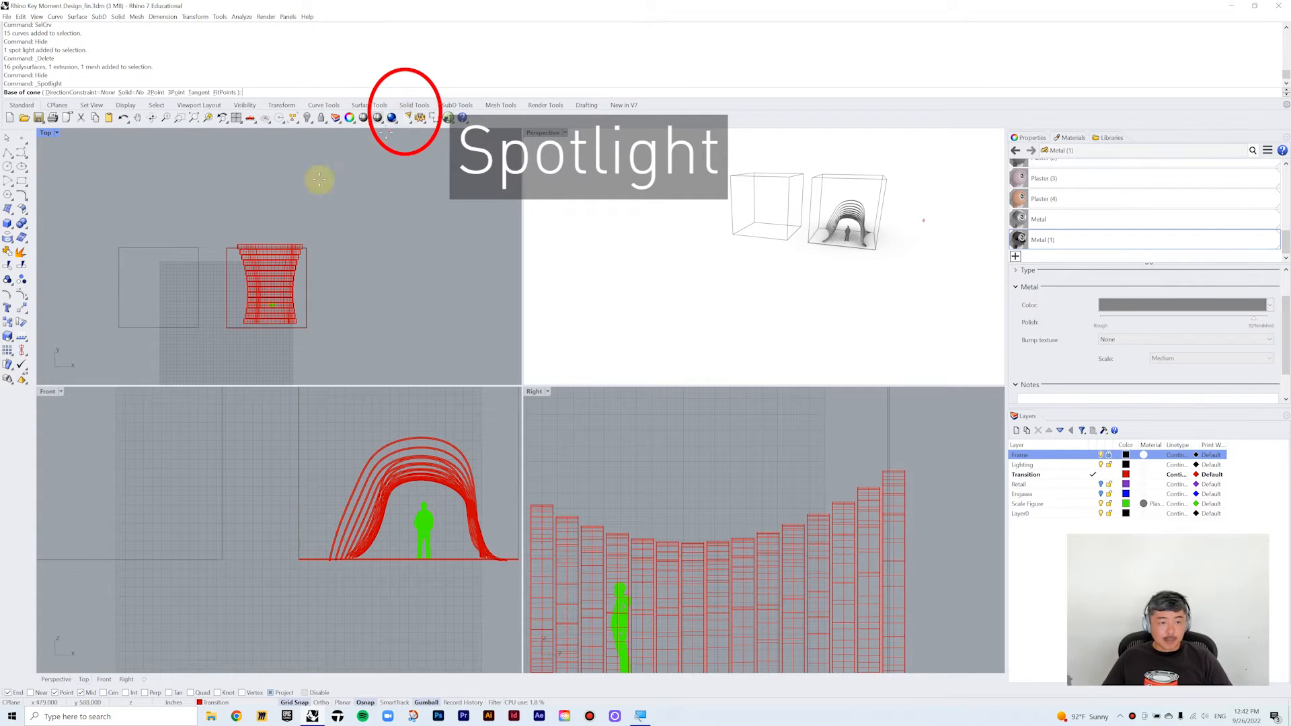
left_click(183, 282)
scroll(183, 282, "up", 2)
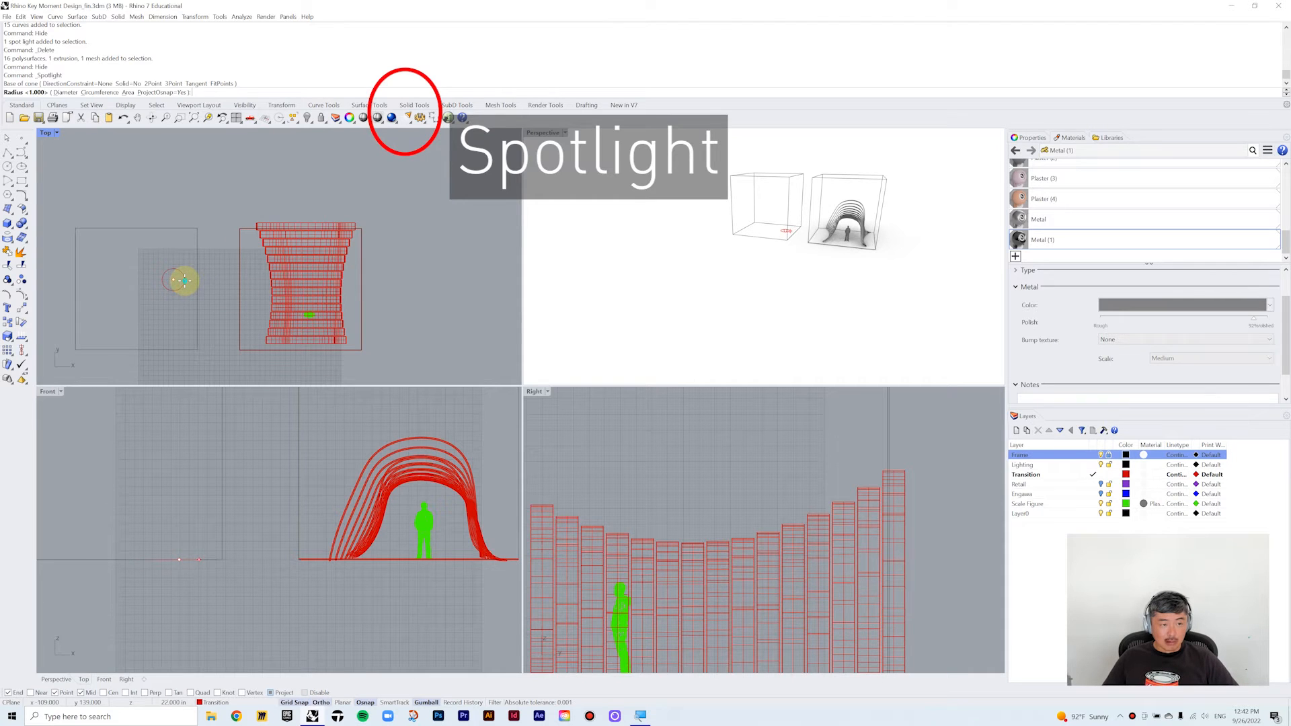
left_click(184, 281)
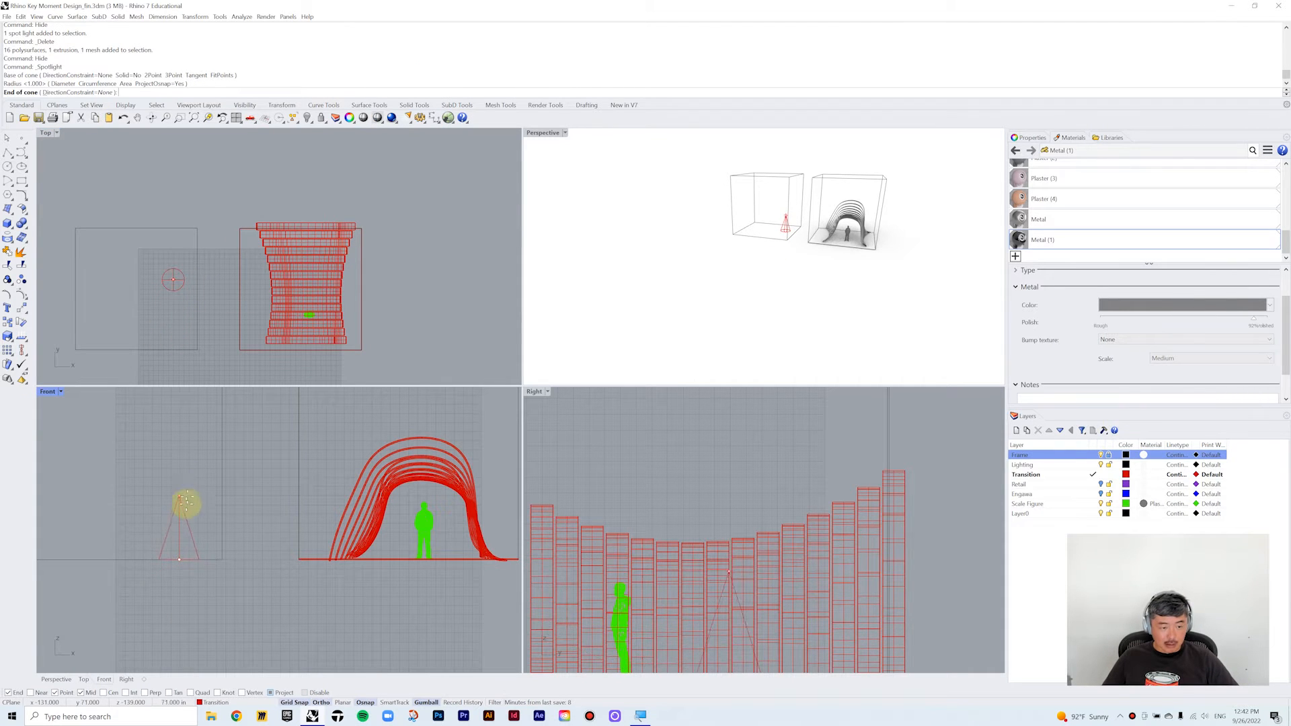
left_click(179, 542)
- Move the spotlight up between the two frames and rotate it in the front and top views to aim at the arch
left_click_drag(179, 542, 281, 420)
right_click_drag(281, 419, 317, 482)
mouse_move(305, 476)
left_mouse_down()
mouse_move(259, 477)
mouse_move(294, 466)
left_mouse_up()
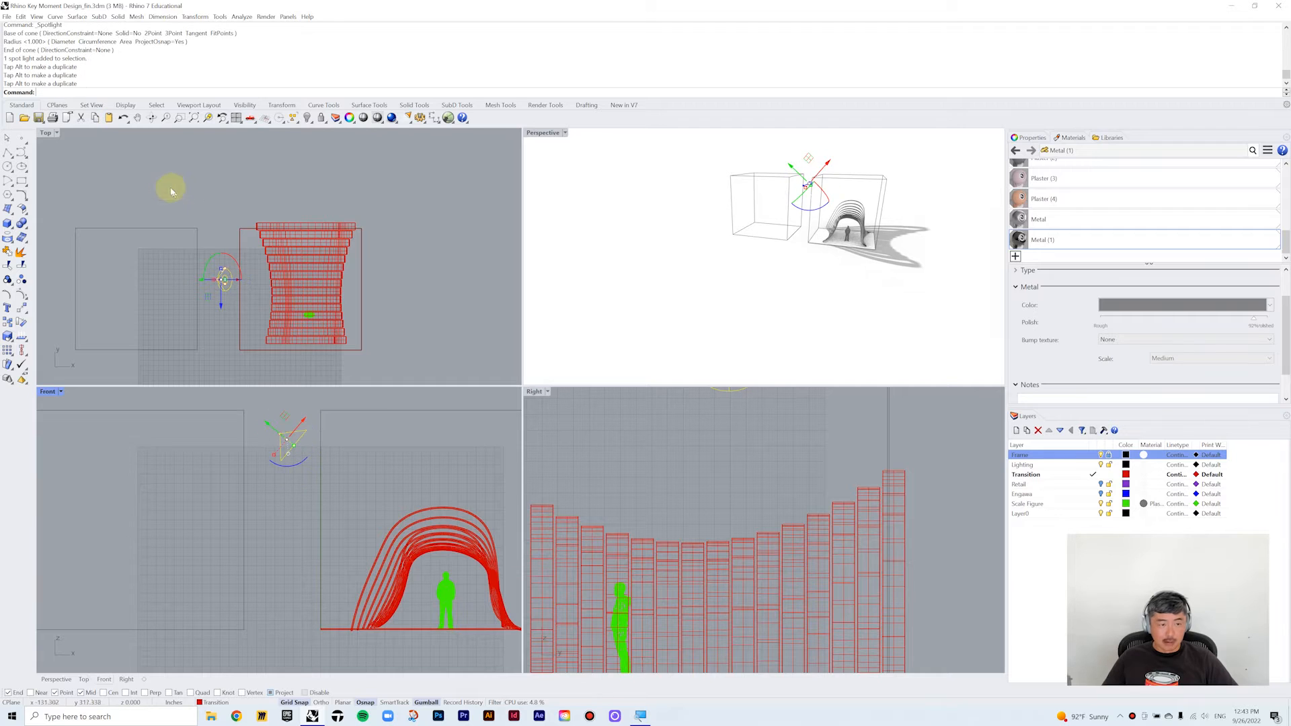
mouse_move(208, 268)
left_mouse_down()
mouse_move(213, 254)
mouse_move(234, 267)
mouse_move(221, 305)
mouse_move(224, 259)
left_mouse_up()
- Examine the shadows the spotlight casts through the ribs from several angles, including in the maximized perspective view
scroll(923, 210, "up", 6)
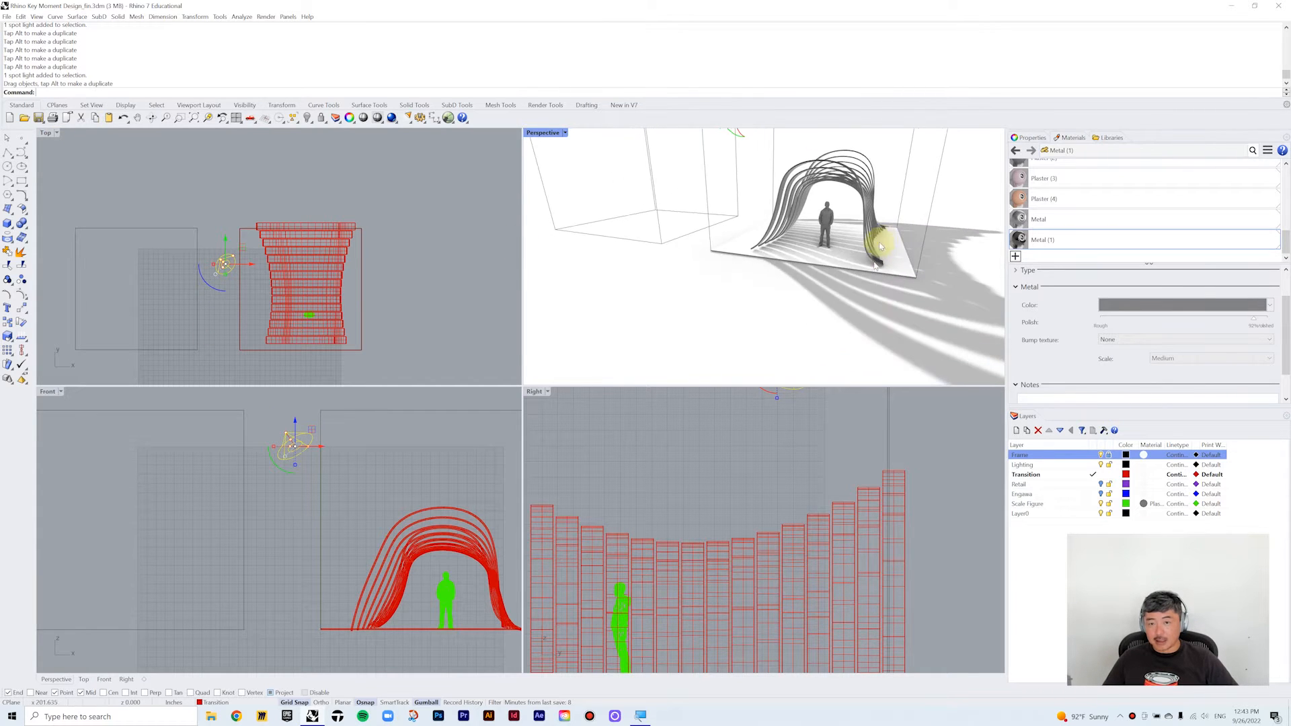
scroll(859, 266, "up", 3)
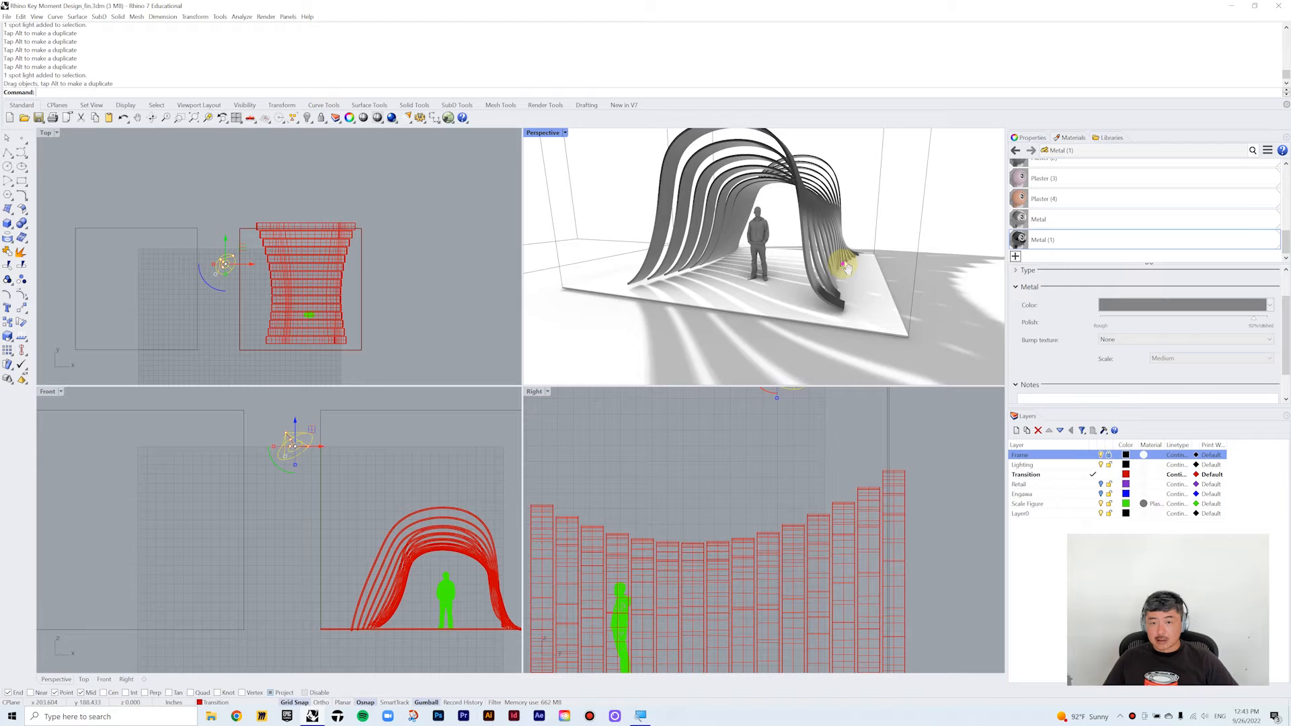
scroll(849, 270, "down", 5)
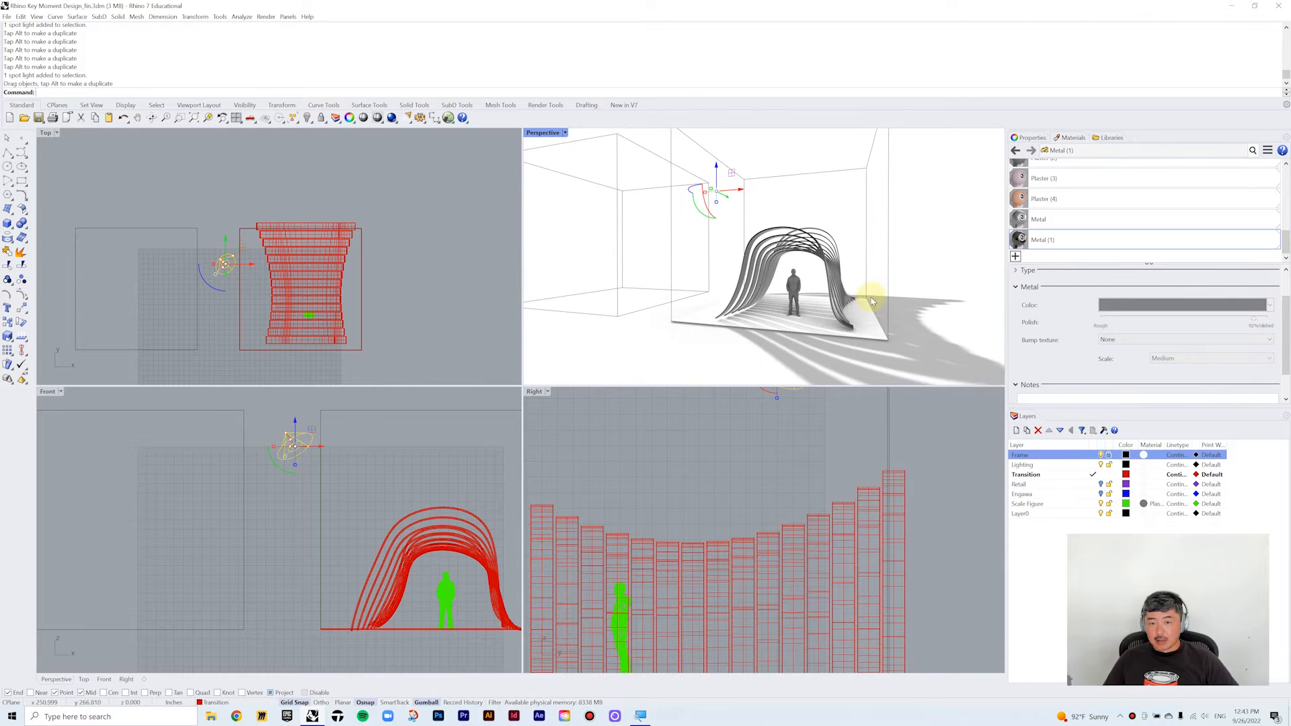
scroll(875, 299, "up", 4)
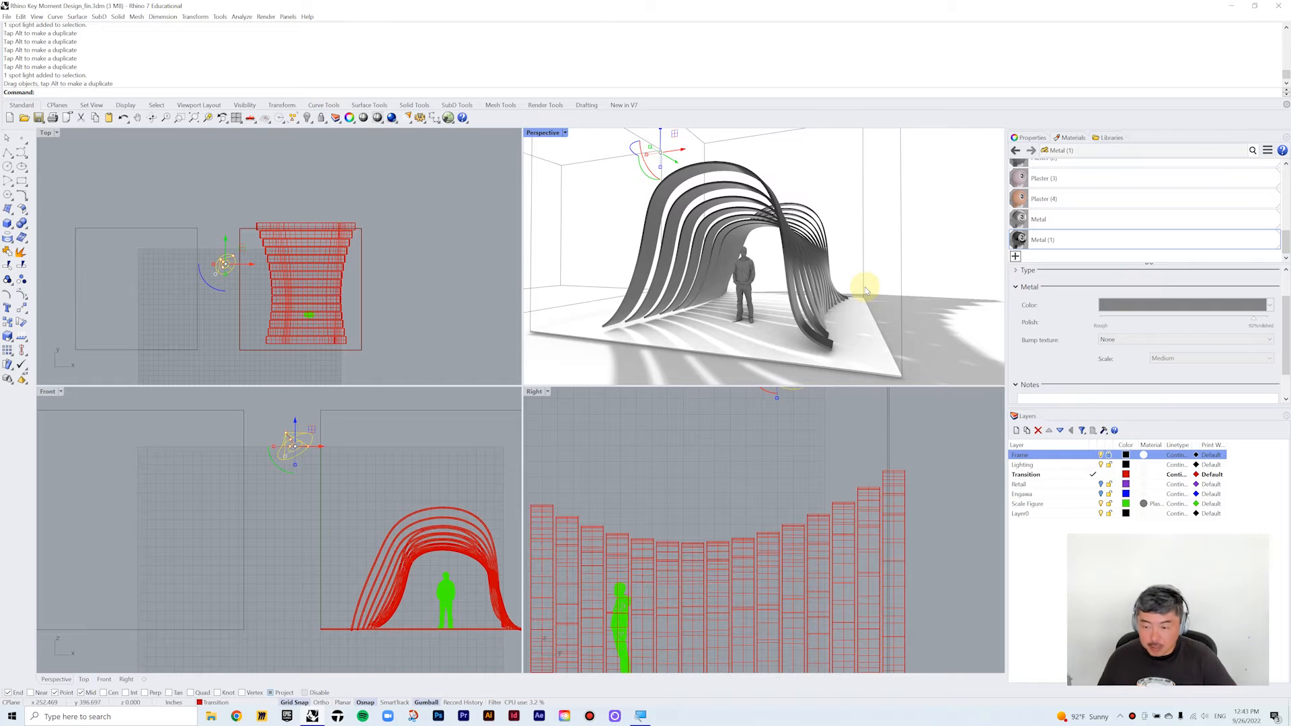
right_click_drag(894, 291, 881, 276)
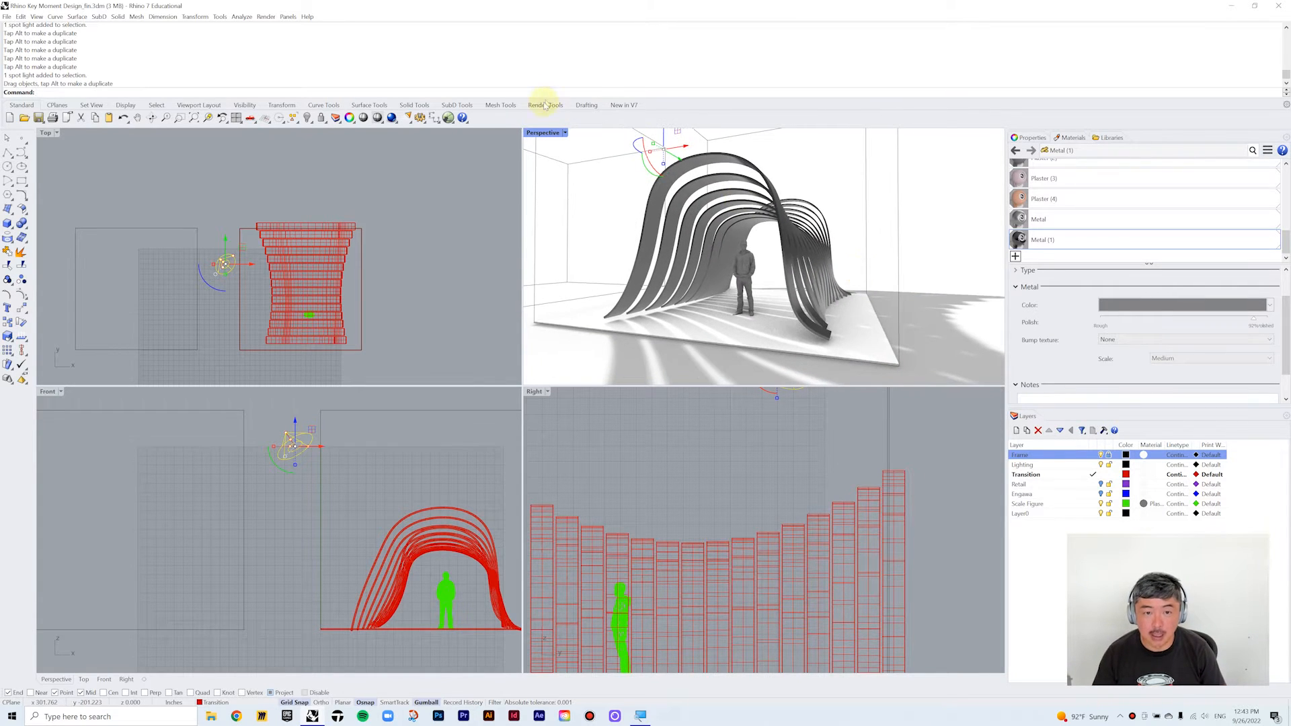
double_click(541, 133)
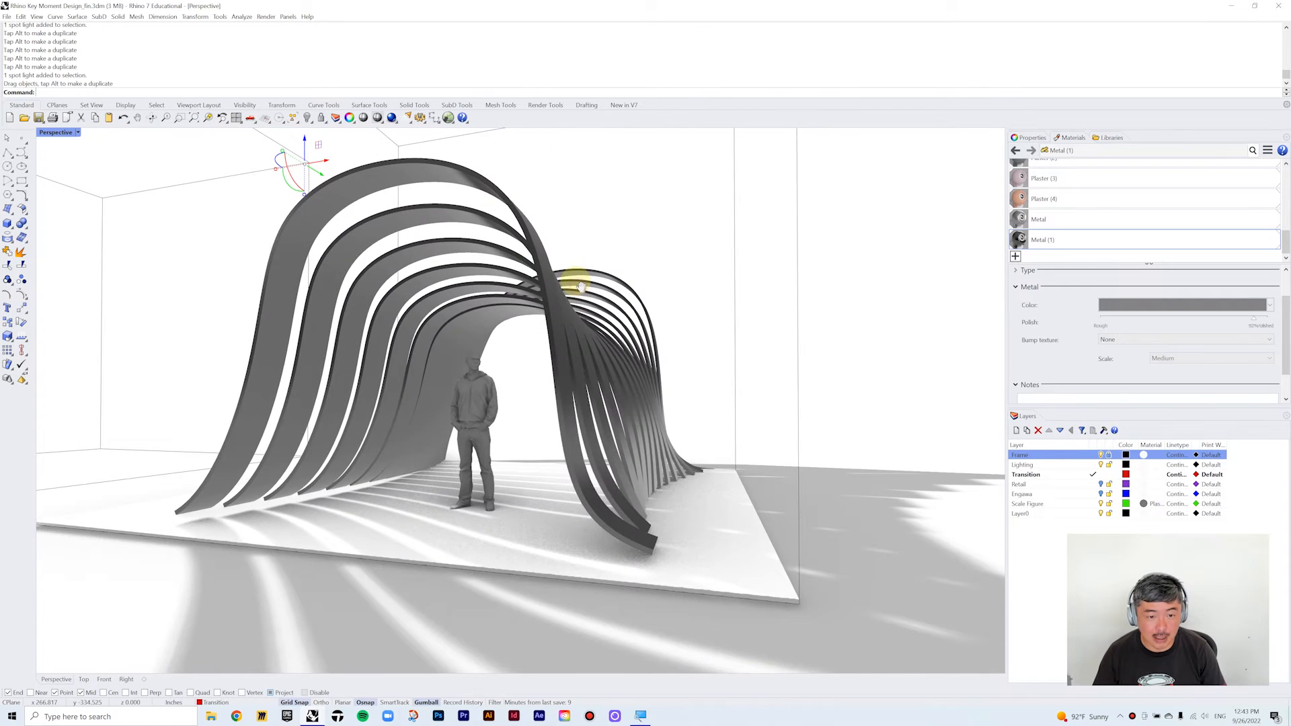
right_click_drag(577, 288, 651, 274)
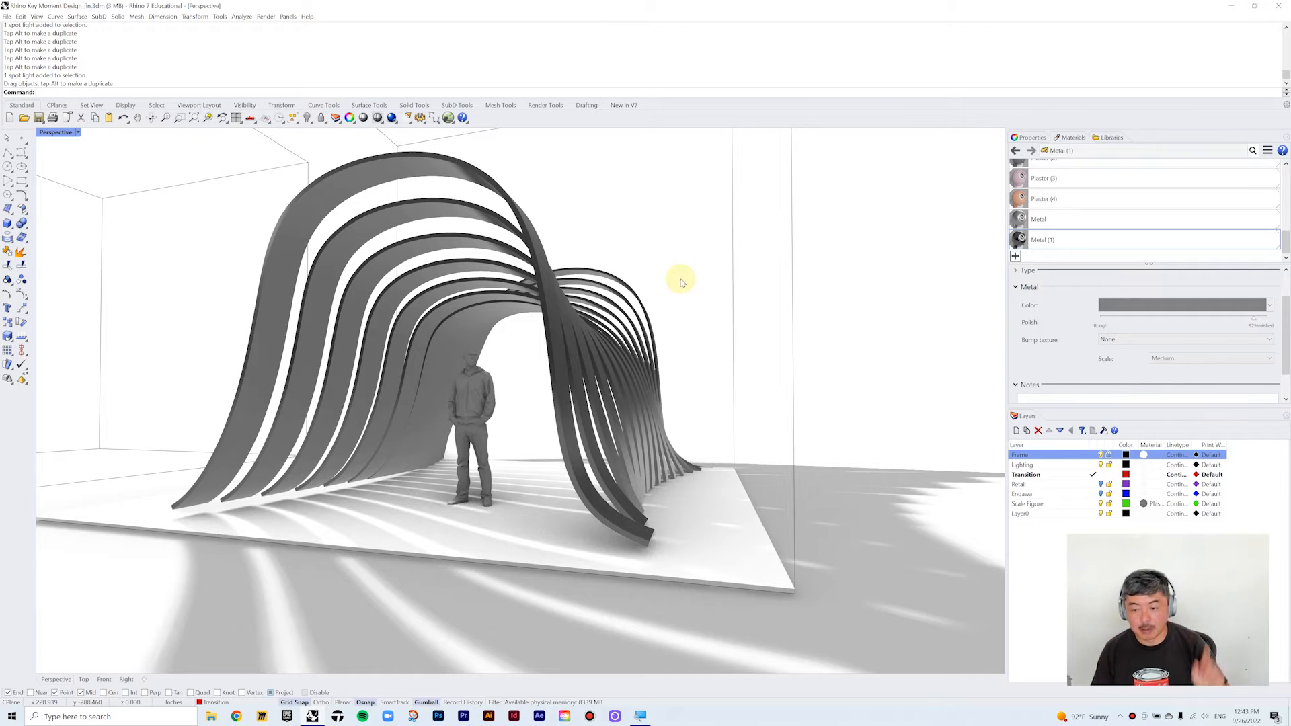
- Turn on the Retail layer and make it current
left_click(1102, 484)
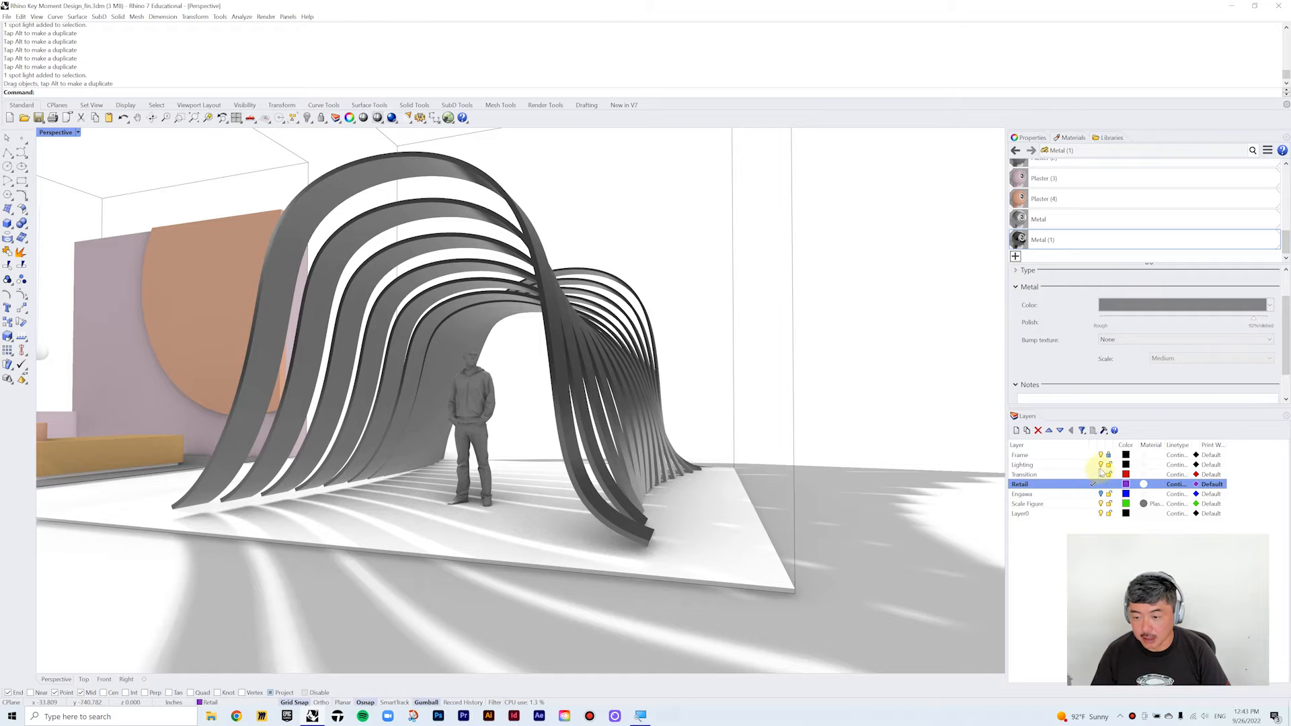
- Hide the Transition layer and copy the scale figure from the empty frame into the furnished retail frame
left_click(1101, 475)
scroll(557, 313, "down", 6)
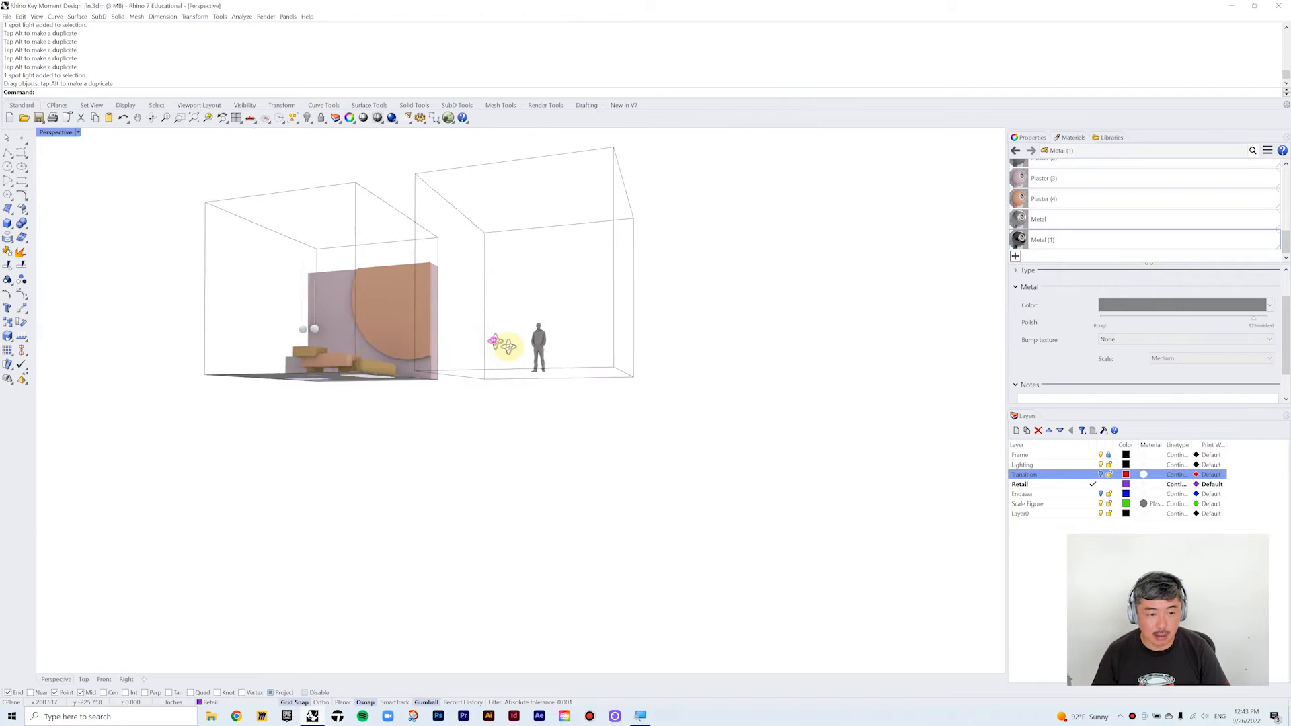
scroll(589, 372, "up", 1)
left_click(634, 387)
type("c")
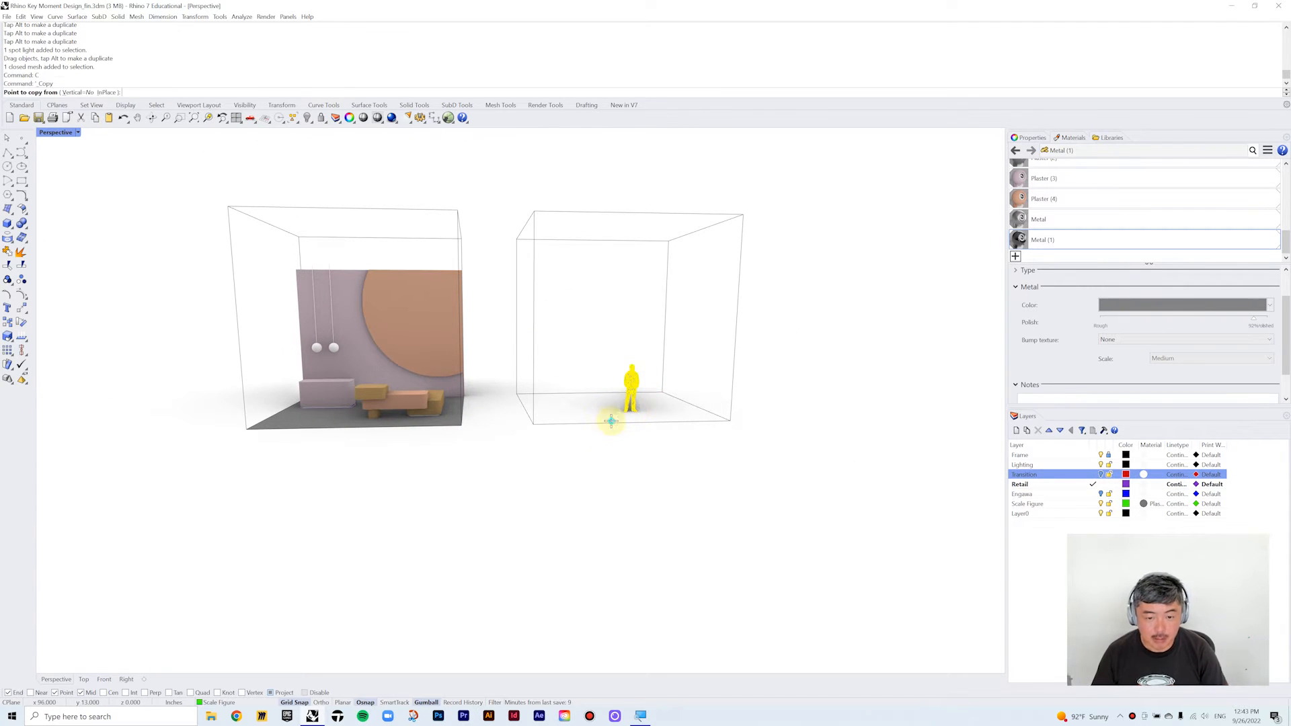
key("Return")
left_click(611, 421)
left_click(262, 438)
key("Return")
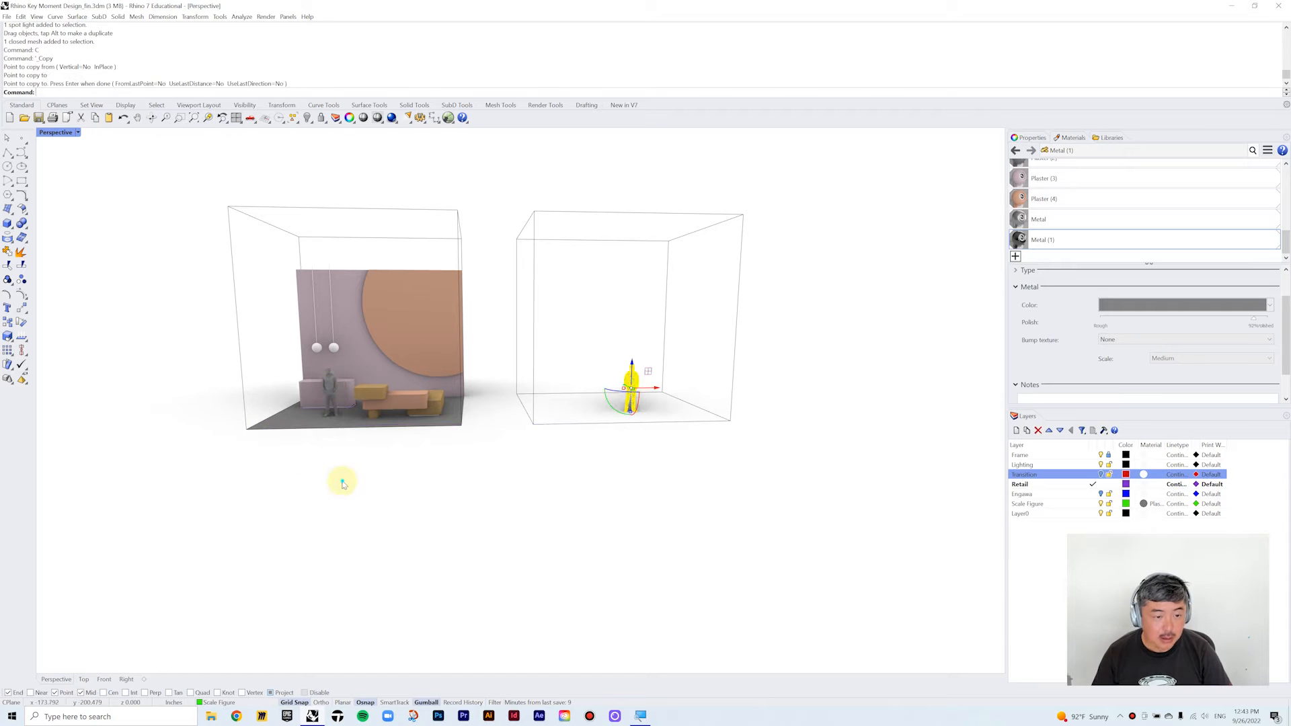
- Move the copied scale figure so it stands between the counter and the back wall
scroll(340, 482, "up", 5)
left_click(375, 444)
scroll(375, 445, "down", 3)
right_click_drag(367, 420, 720, 567)
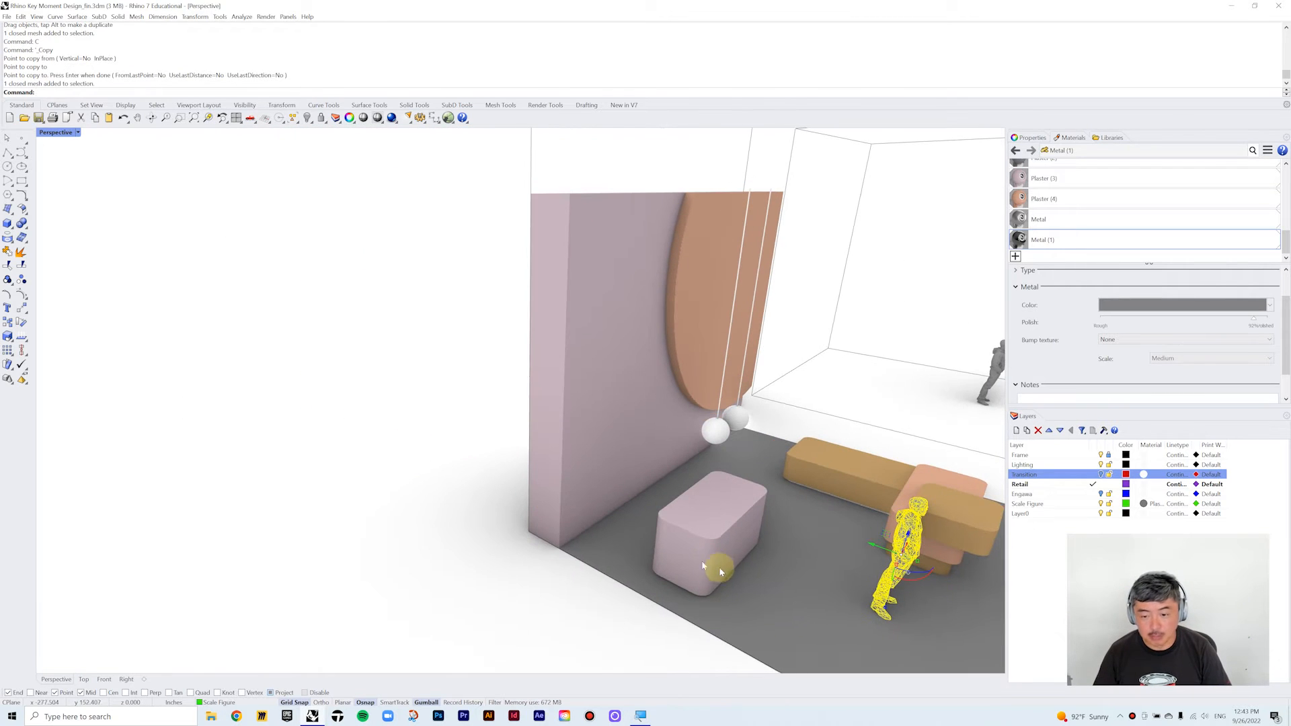
right_click_drag(862, 558, 879, 567)
left_click_drag(884, 532, 614, 504)
key("Escape")
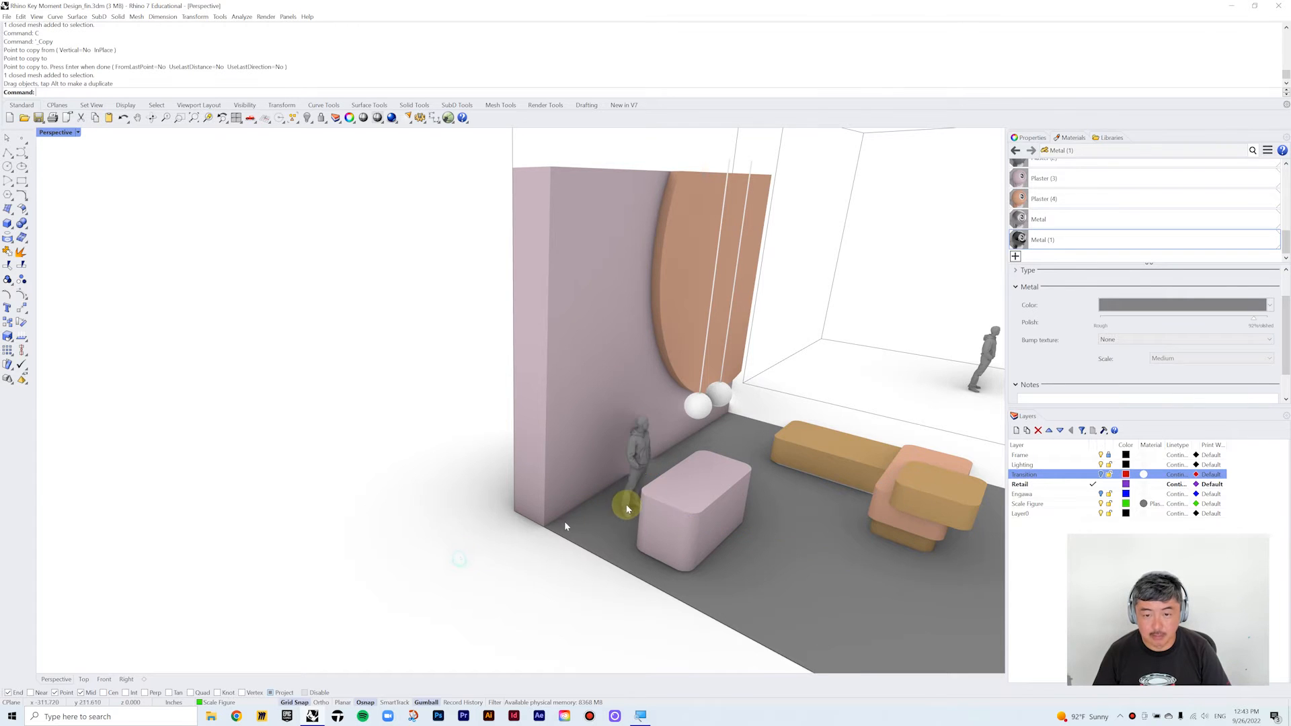
- Examine the furnished retail set with its counter, pendant lights, display blocks and figure from several angles
scroll(614, 505, "down", 4)
right_click_drag(614, 504, 547, 381)
scroll(504, 401, "up", 3)
scroll(529, 395, "up", 3)
left_click(403, 377)
right_click_drag(404, 378, 422, 394)
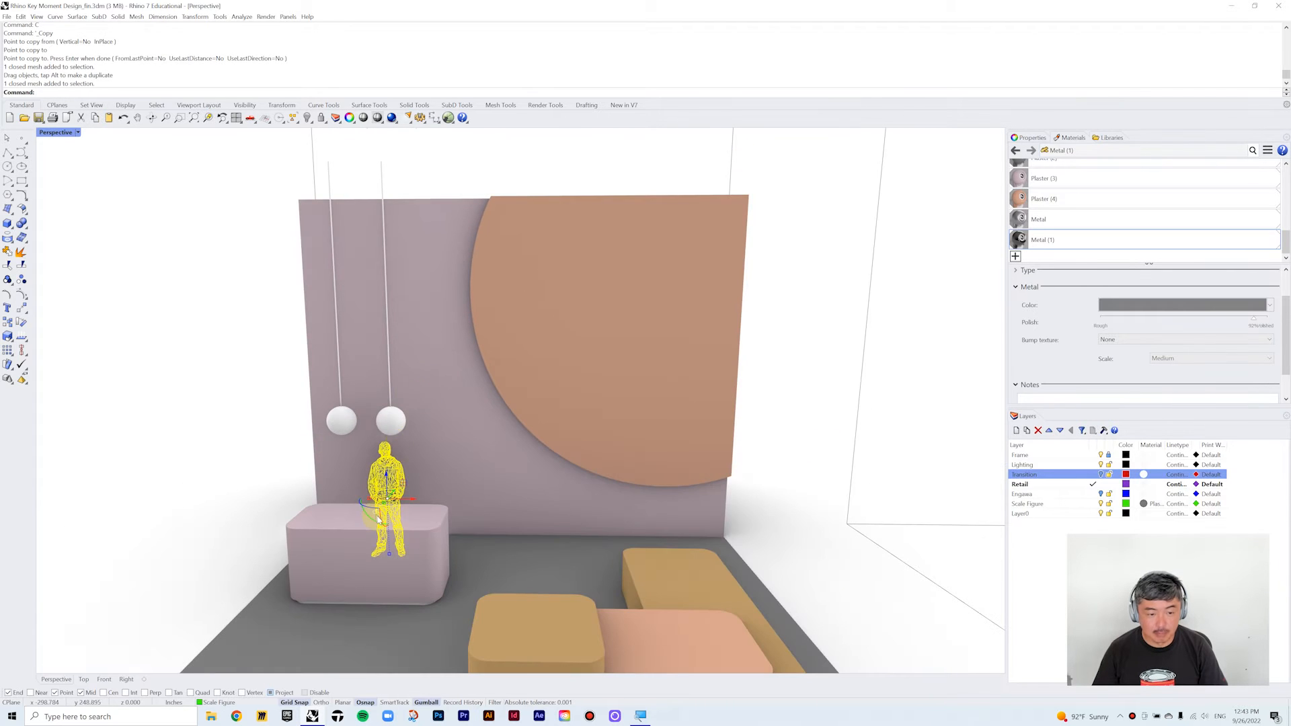
right_click_drag(512, 506, 313, 515)
left_click(640, 441)
right_click_drag(640, 442, 565, 490)
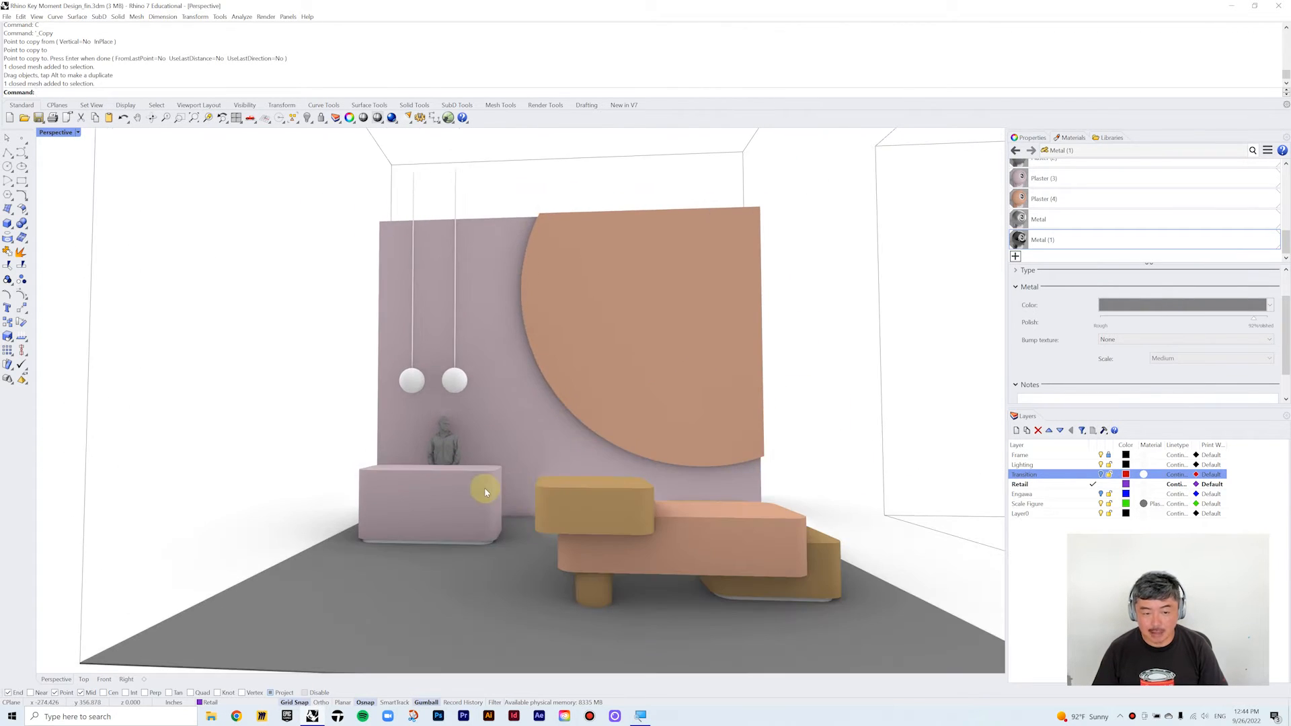
right_click_drag(675, 524, 490, 526)
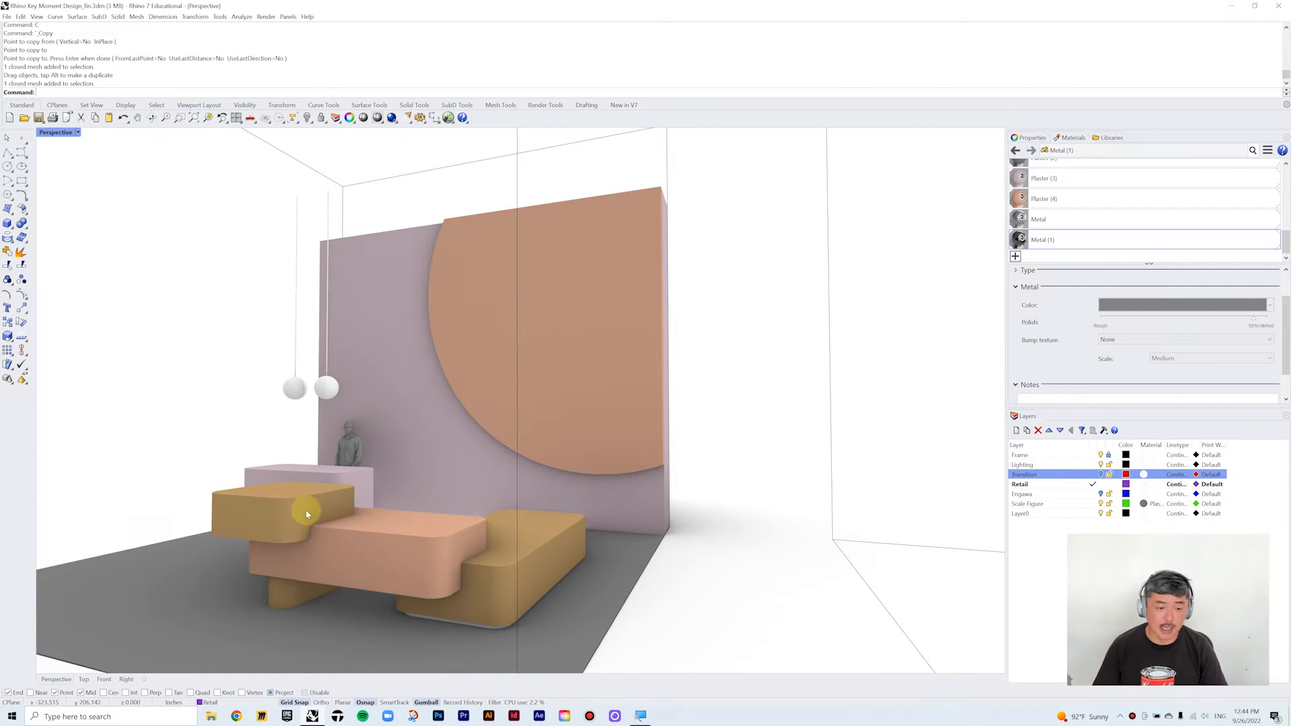
scroll(619, 502, "down", 7)
right_click_drag(725, 484, 716, 495)
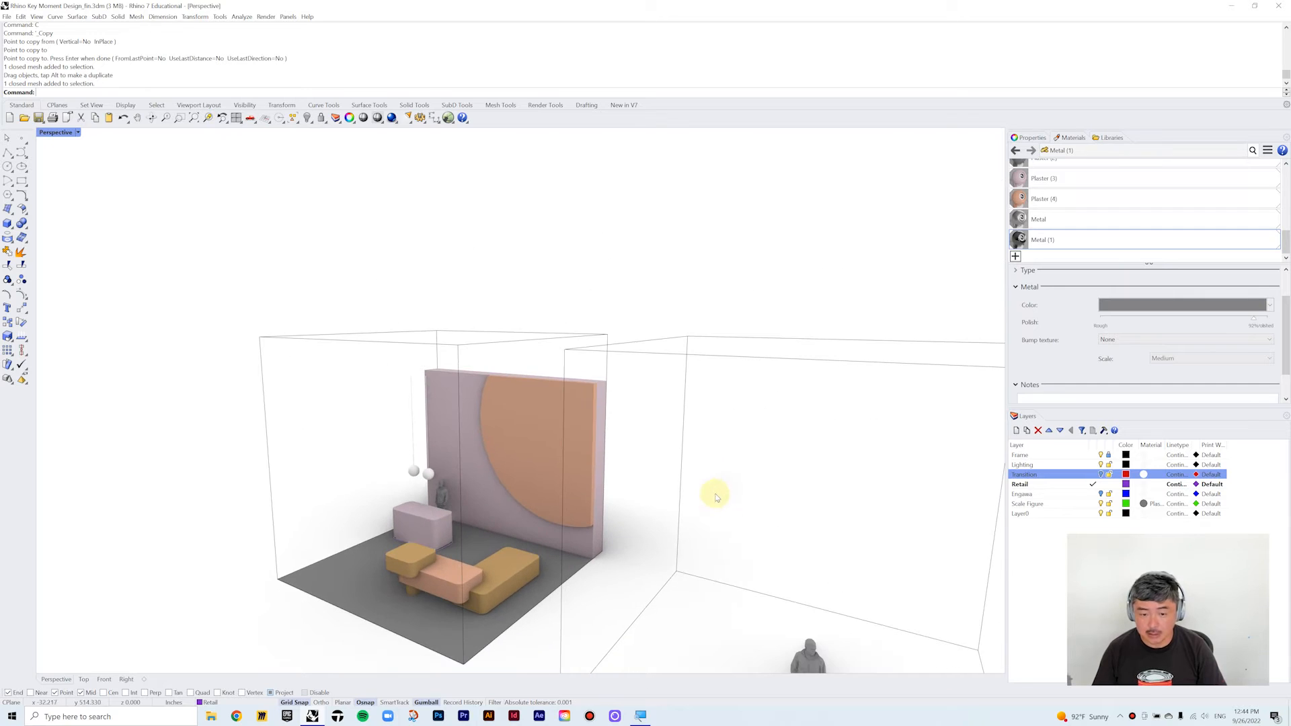
- Restore the four-viewport layout and create a thin floor box over the empty frame's full footprint
double_click(54, 133)
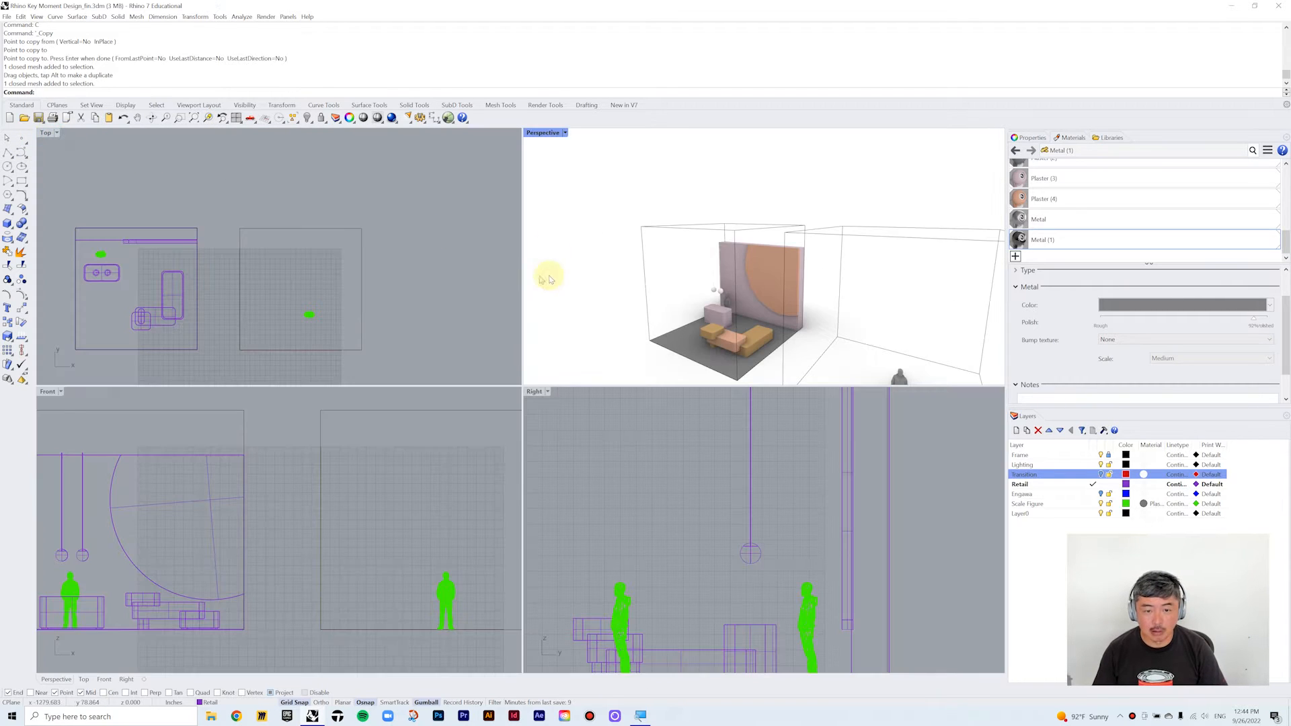
left_click(289, 295)
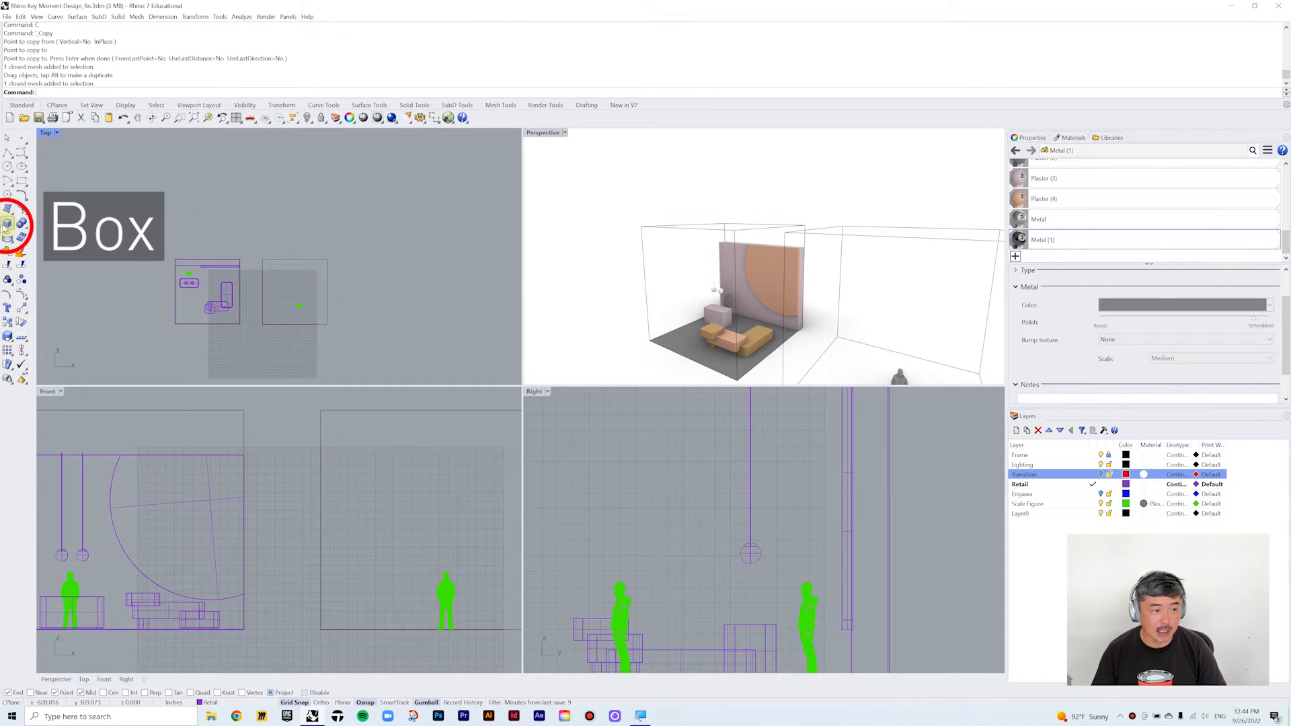
left_click(7, 226)
left_click(262, 260)
left_click(327, 326)
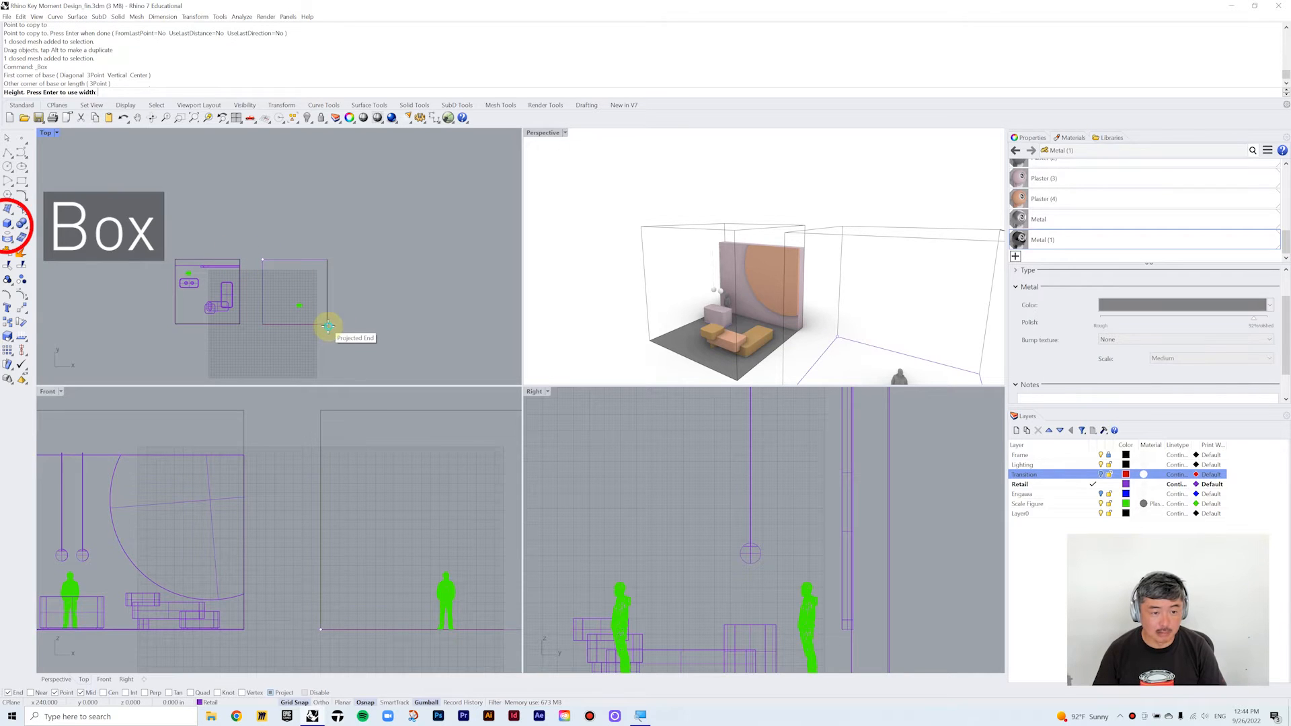
left_click(334, 610)
right_click_drag(334, 610, 354, 565)
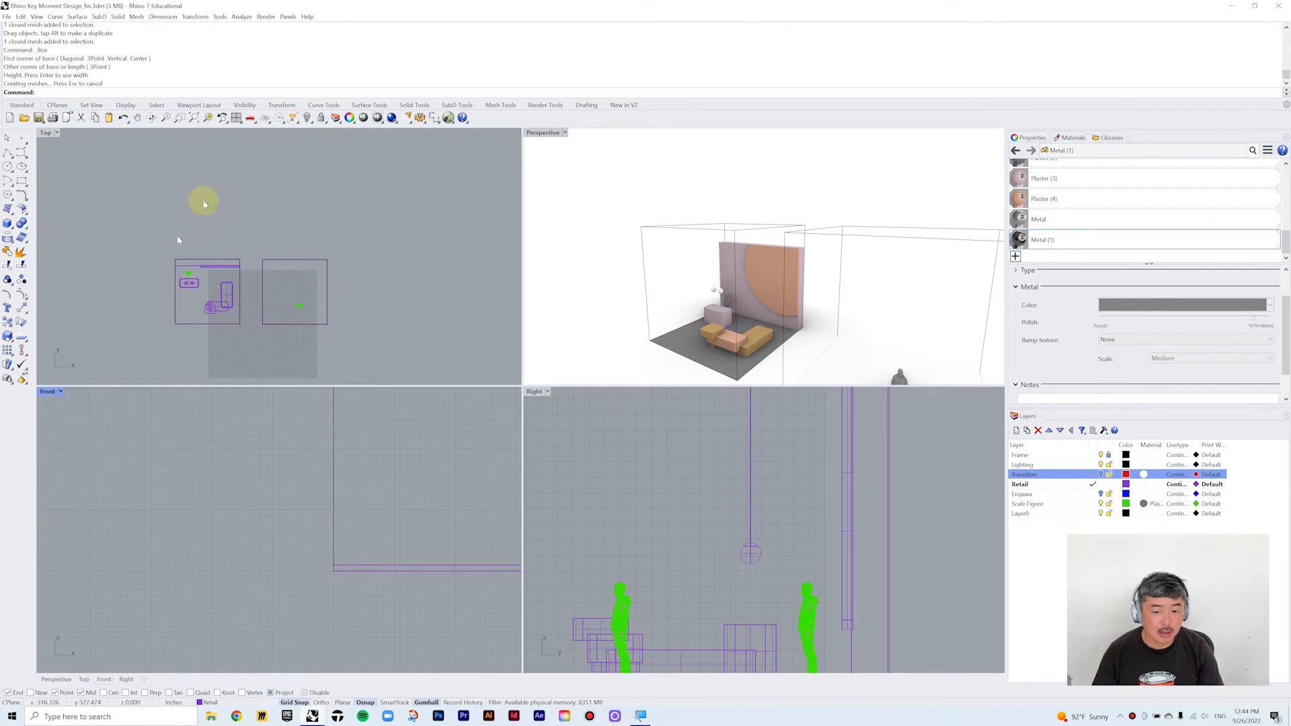
- Create a wall box spanning the empty frame corner to corner in the front view, about 4 inches thick in plan
scroll(359, 501, "down", 5)
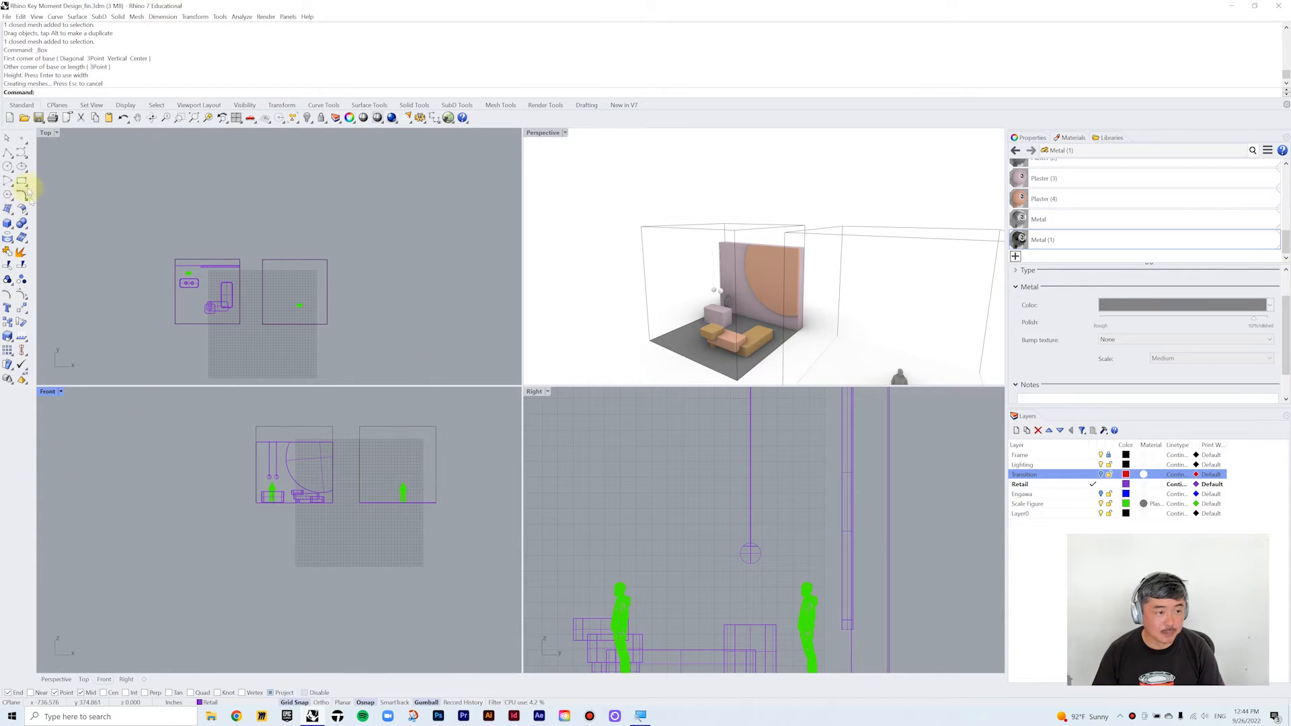
left_click(9, 218)
left_click(359, 427)
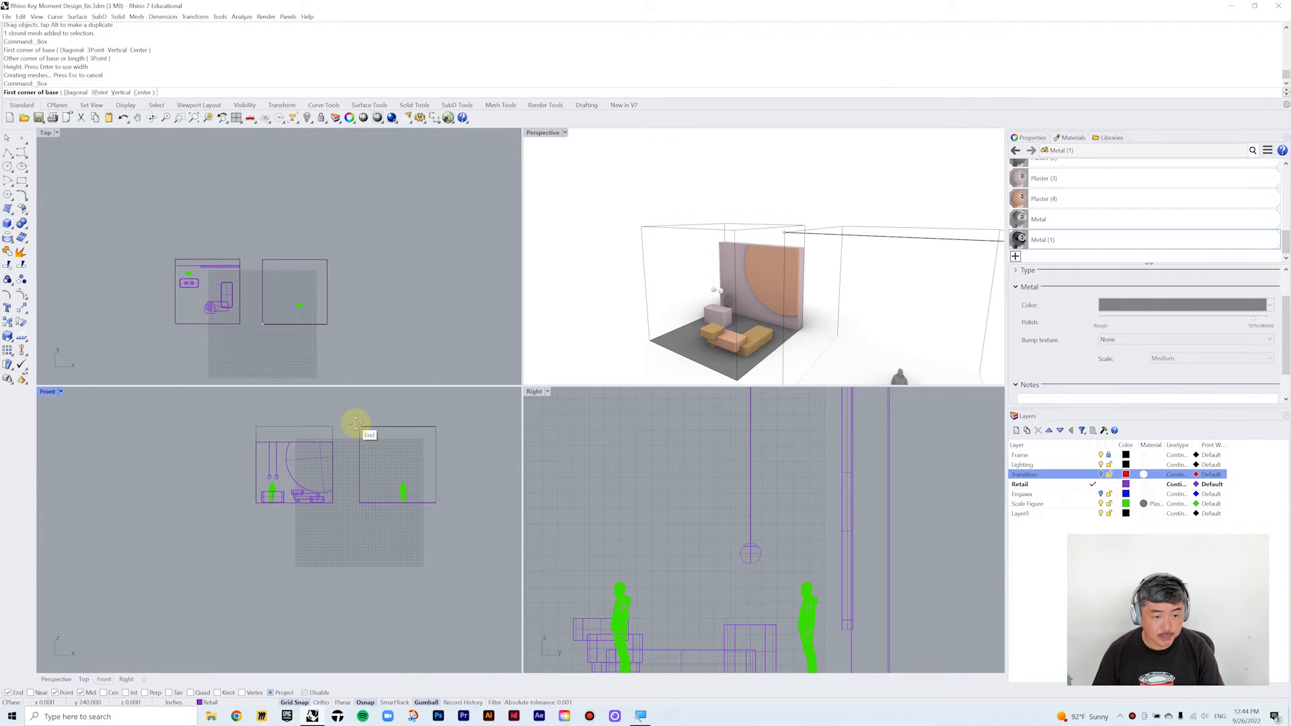
scroll(441, 508, "up", 5)
left_click(425, 486)
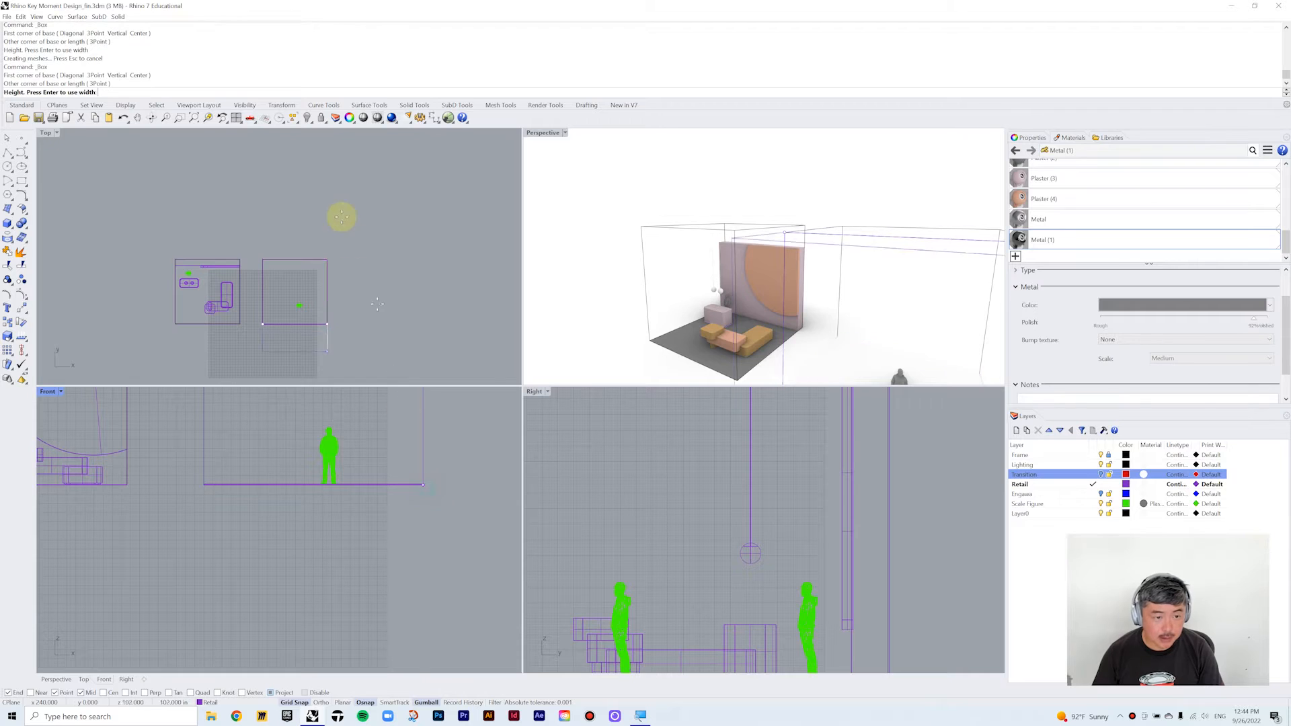
scroll(325, 321, "up", 6)
scroll(325, 326, "up", 2)
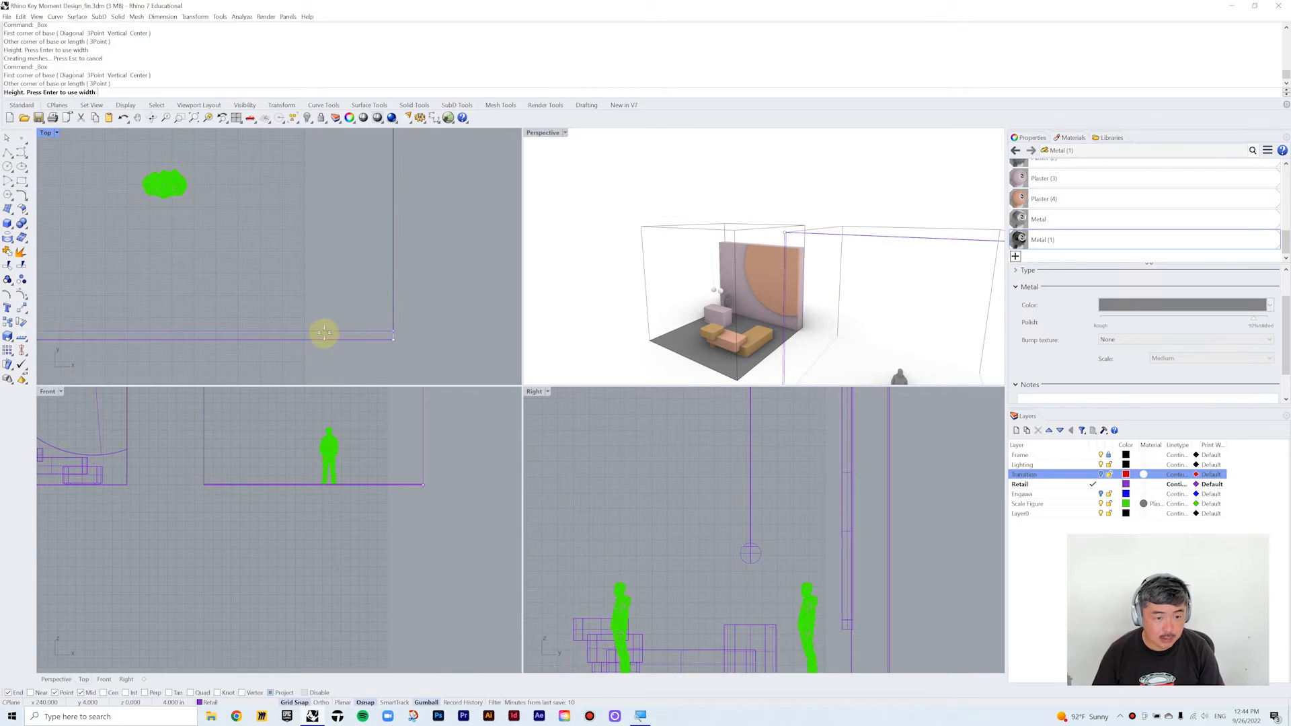
left_click(323, 331)
- Move the new wall in plan from the frame's front edge to its back edge
scroll(319, 323, "down", 5)
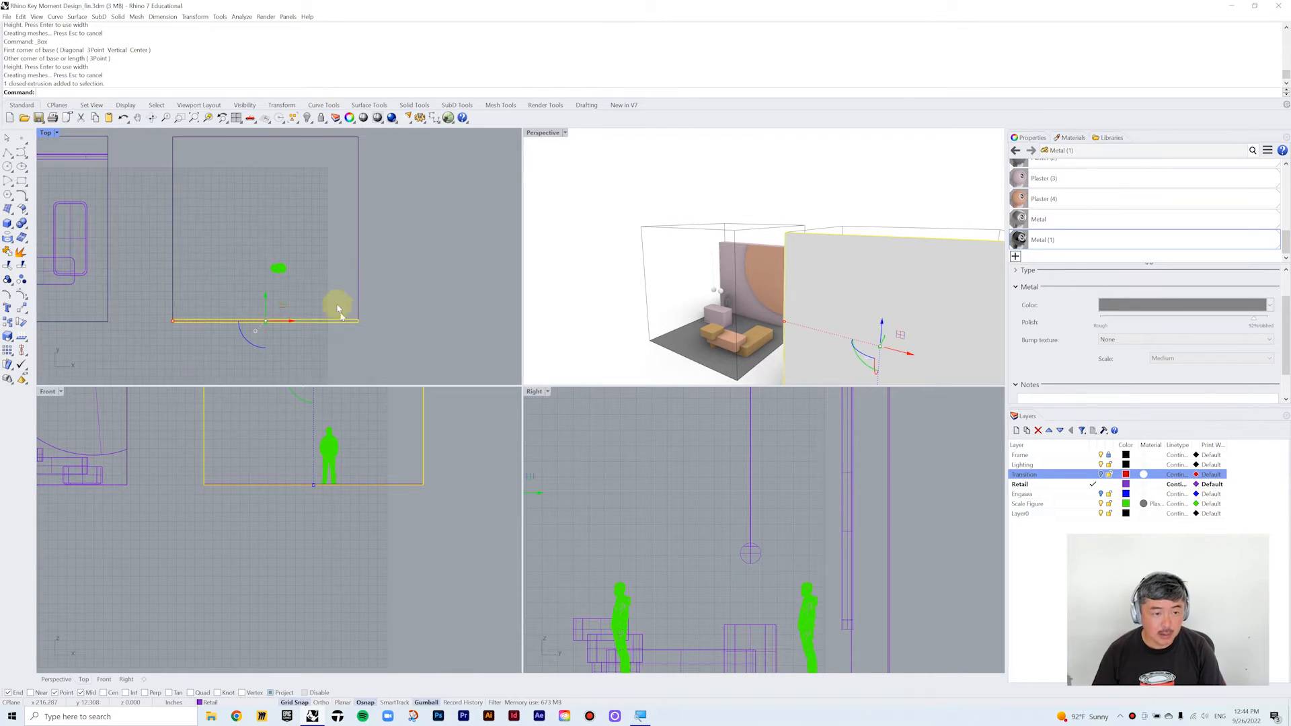
left_click_drag(279, 322, 288, 139)
left_click(888, 196)
right_click_drag(888, 196, 846, 260)
left_click(846, 260)
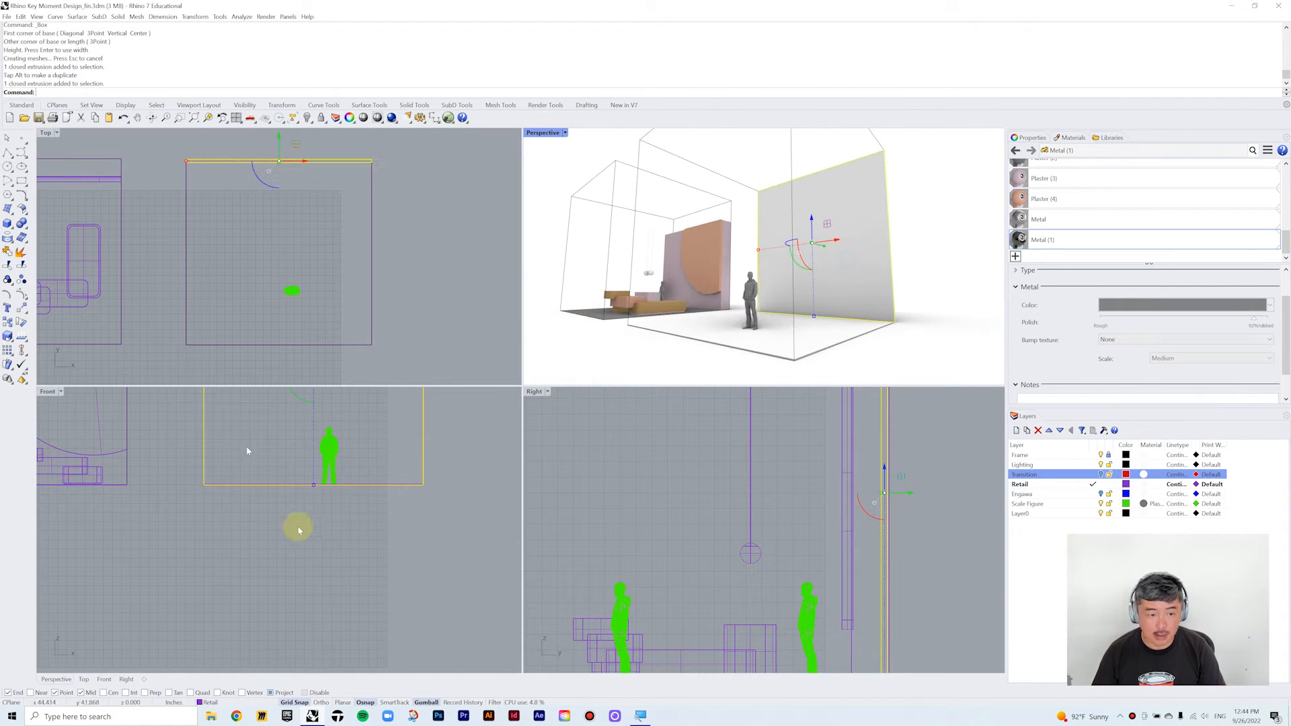
- Lower the wall with Scale1D from its base to about 195 inches, level with the top of the existing retail wall
scroll(486, 476, "down", 3)
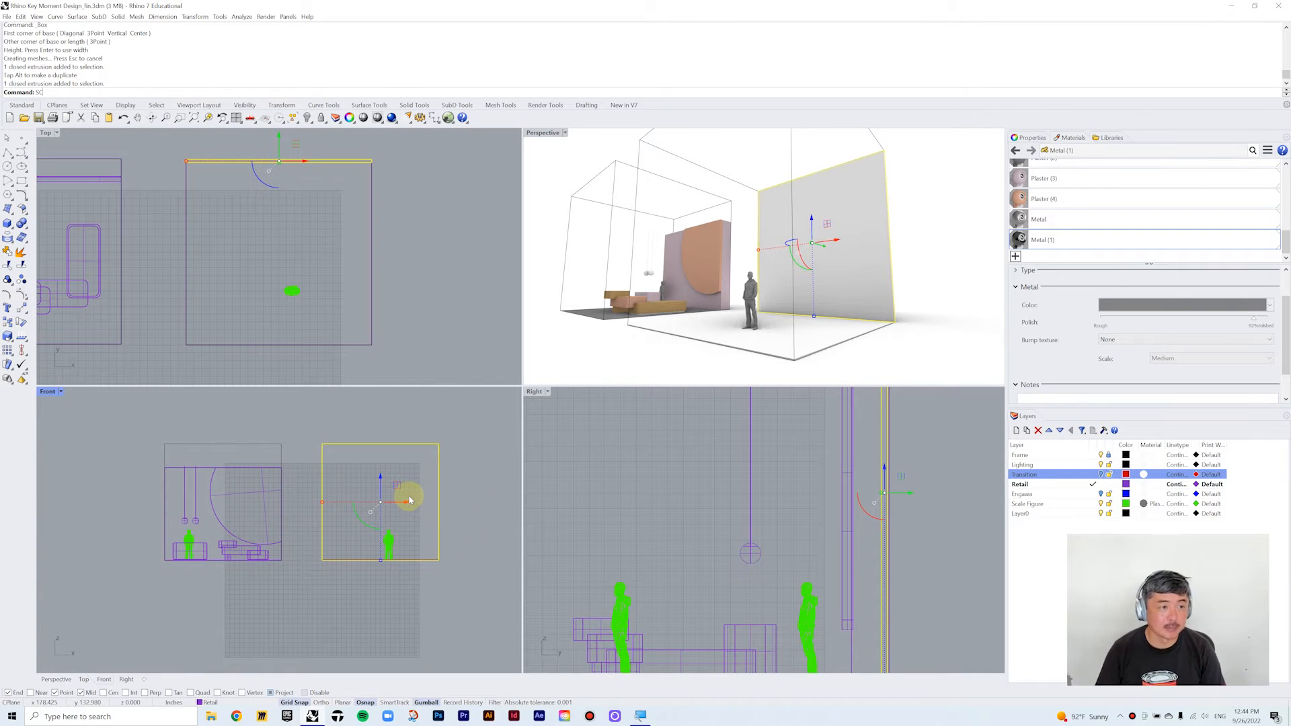
type("sc")
key("Down")
key("Down")
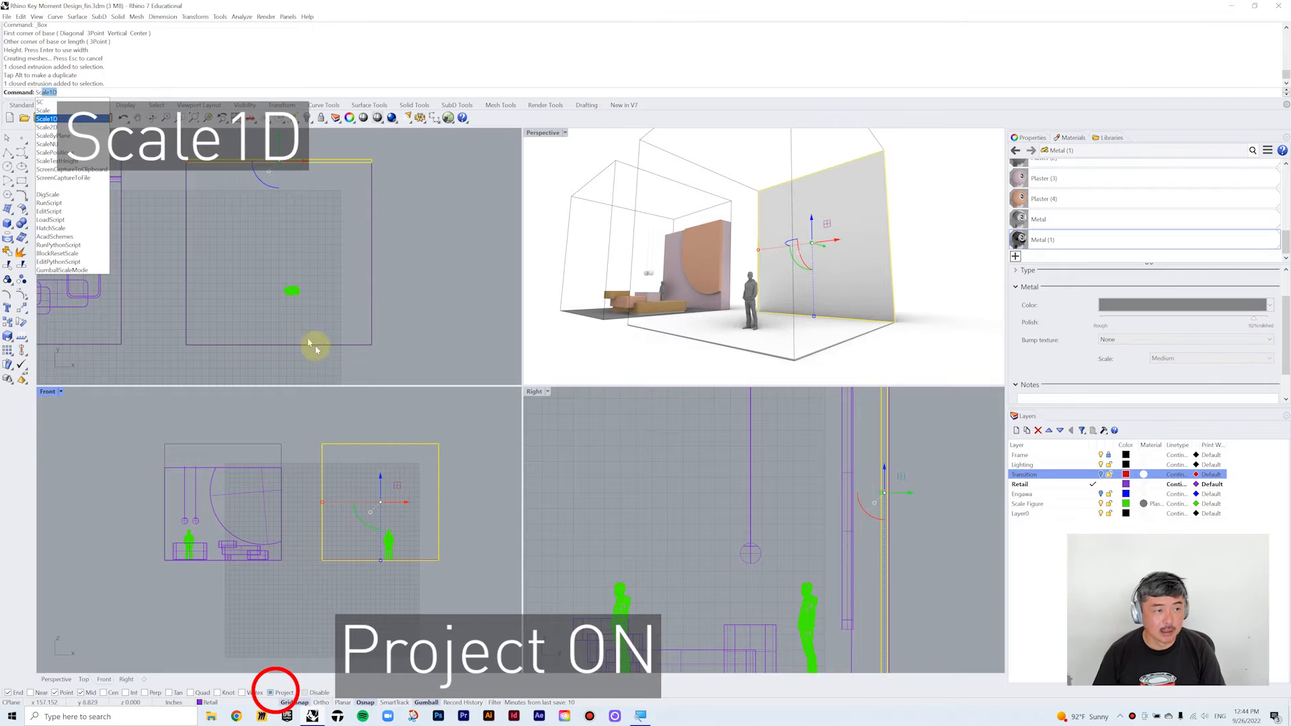
key("Return")
left_click(441, 564)
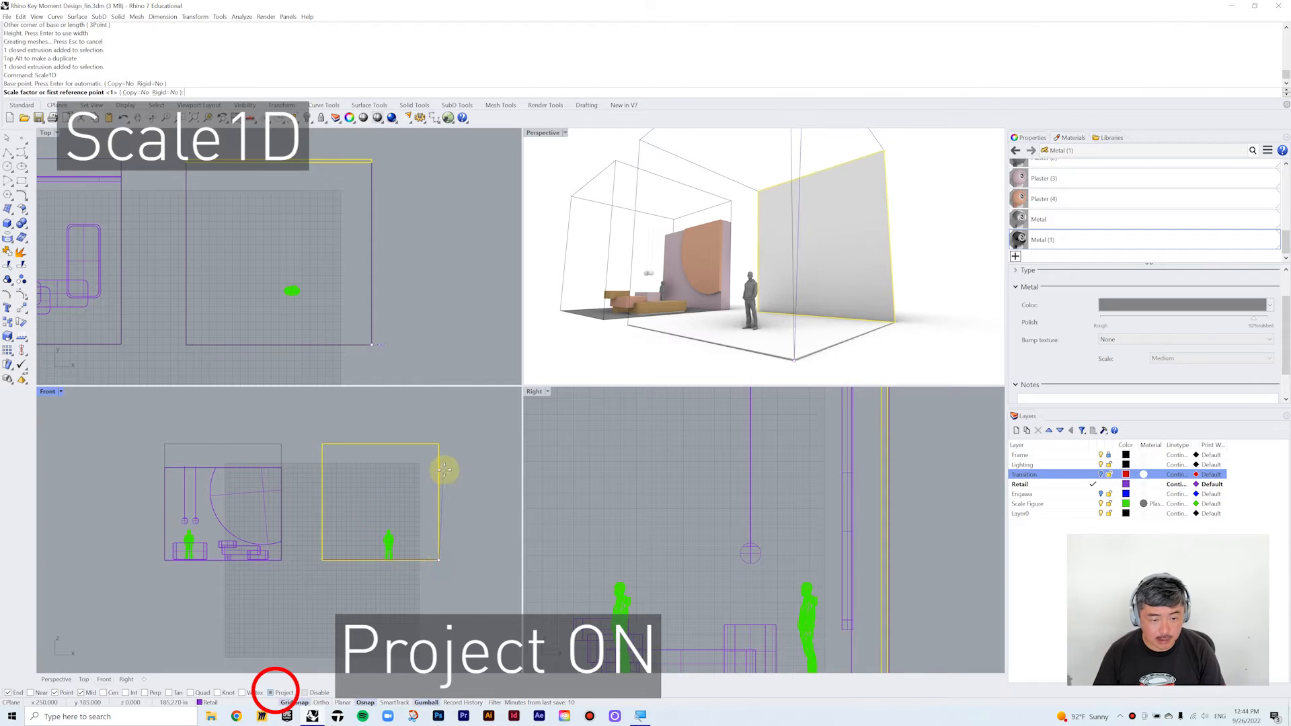
left_click(438, 444)
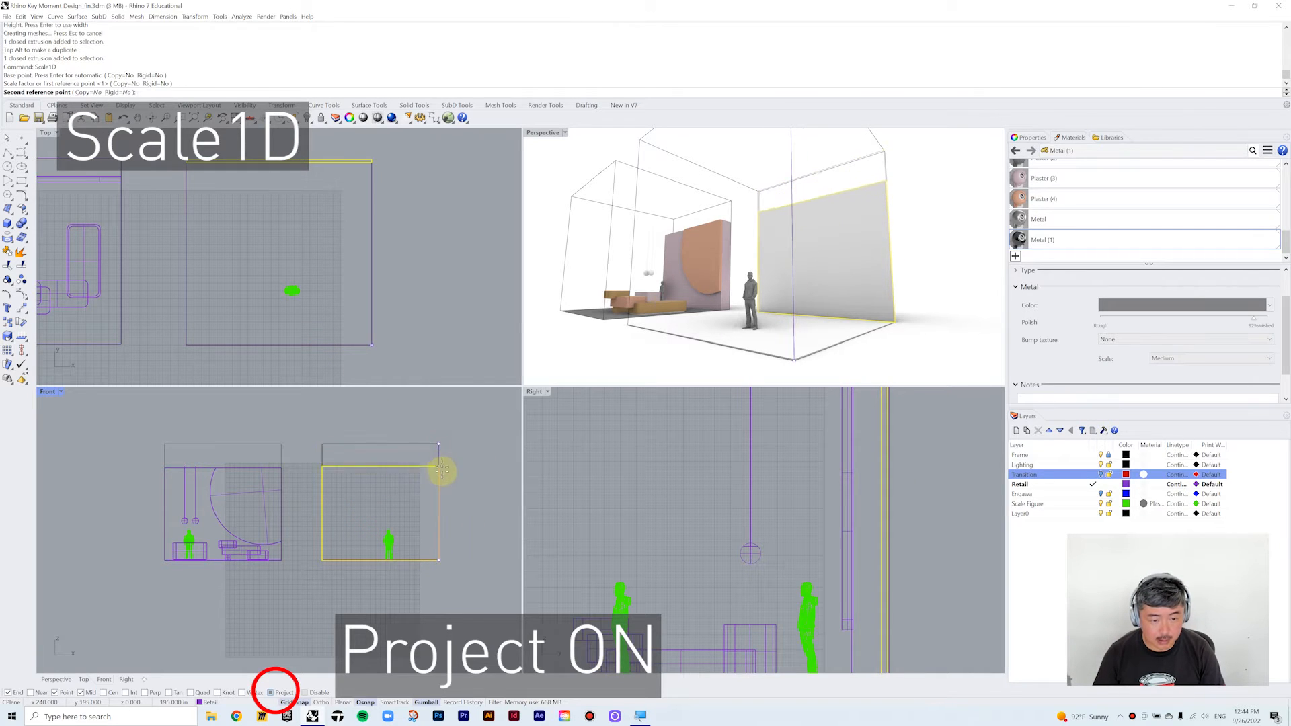
left_click(292, 467)
right_click_drag(842, 296, 682, 239)
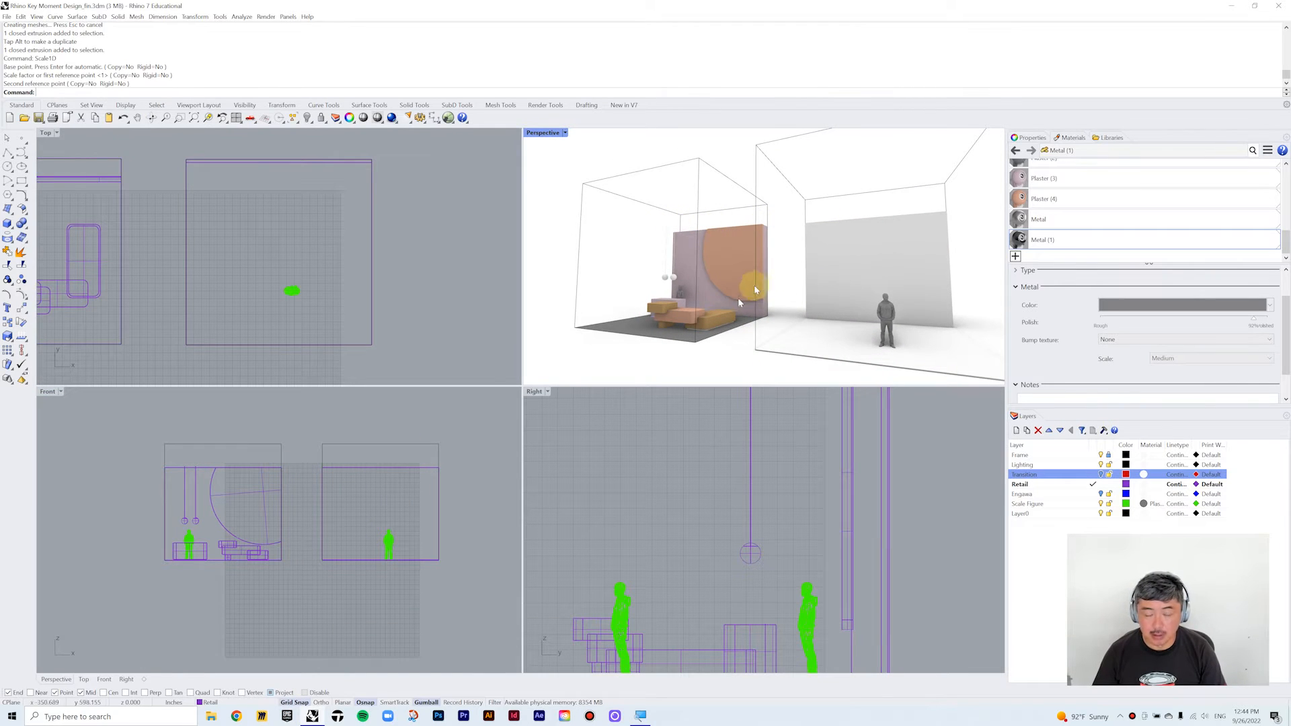
- Create a thin open cylinder about 264 inches in diameter in the front view, centred near the frame's upper right corner
left_click(13, 231)
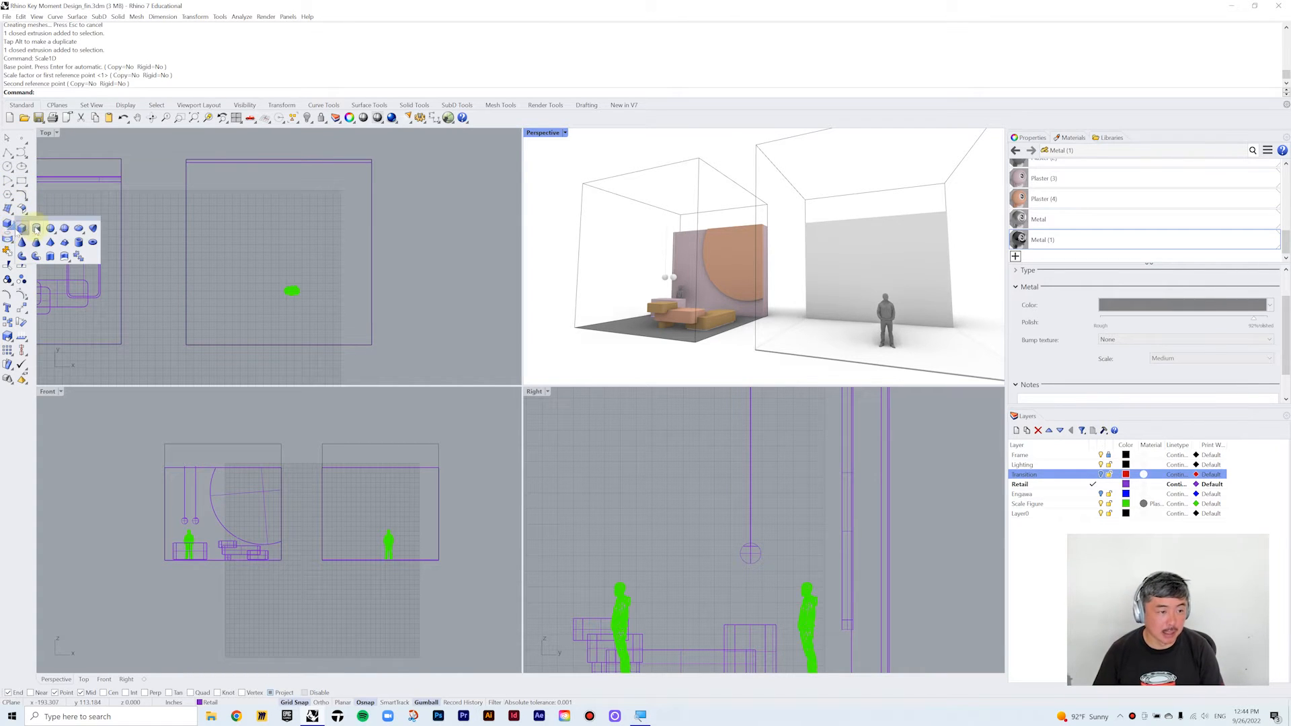
left_click(37, 230)
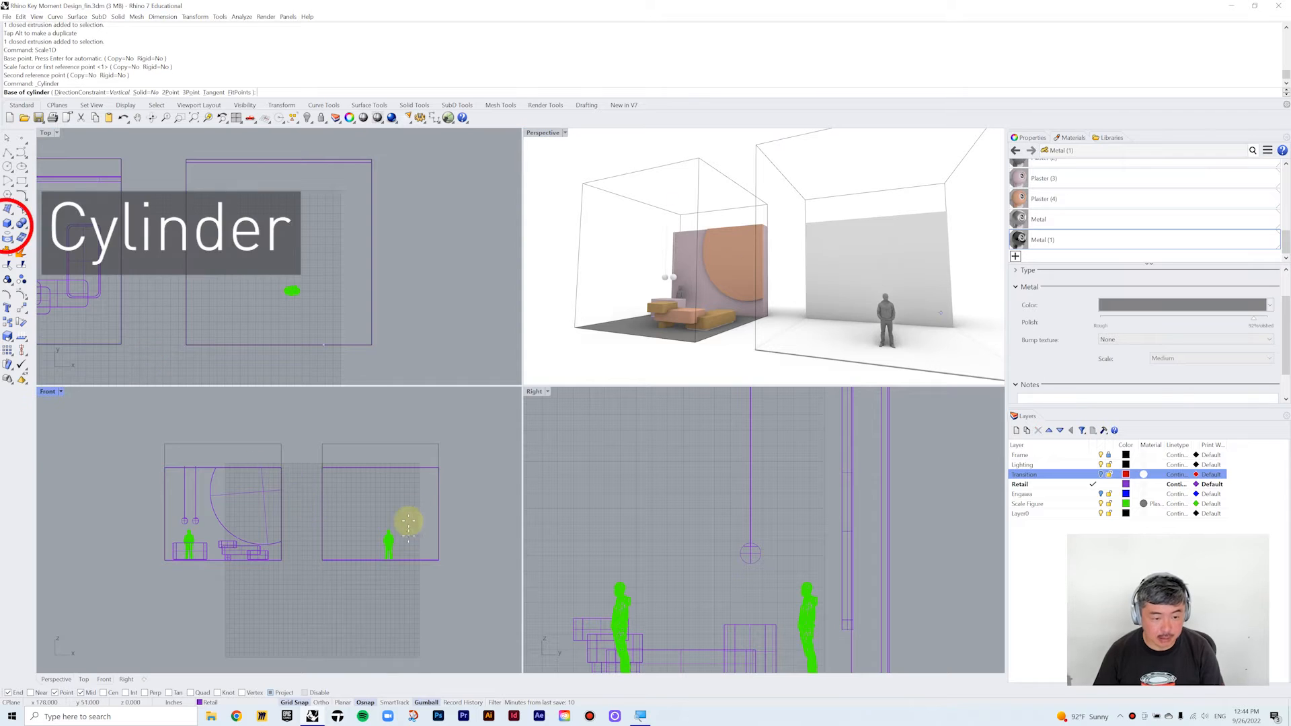
scroll(415, 491, "up", 3)
scroll(366, 545, "down", 4)
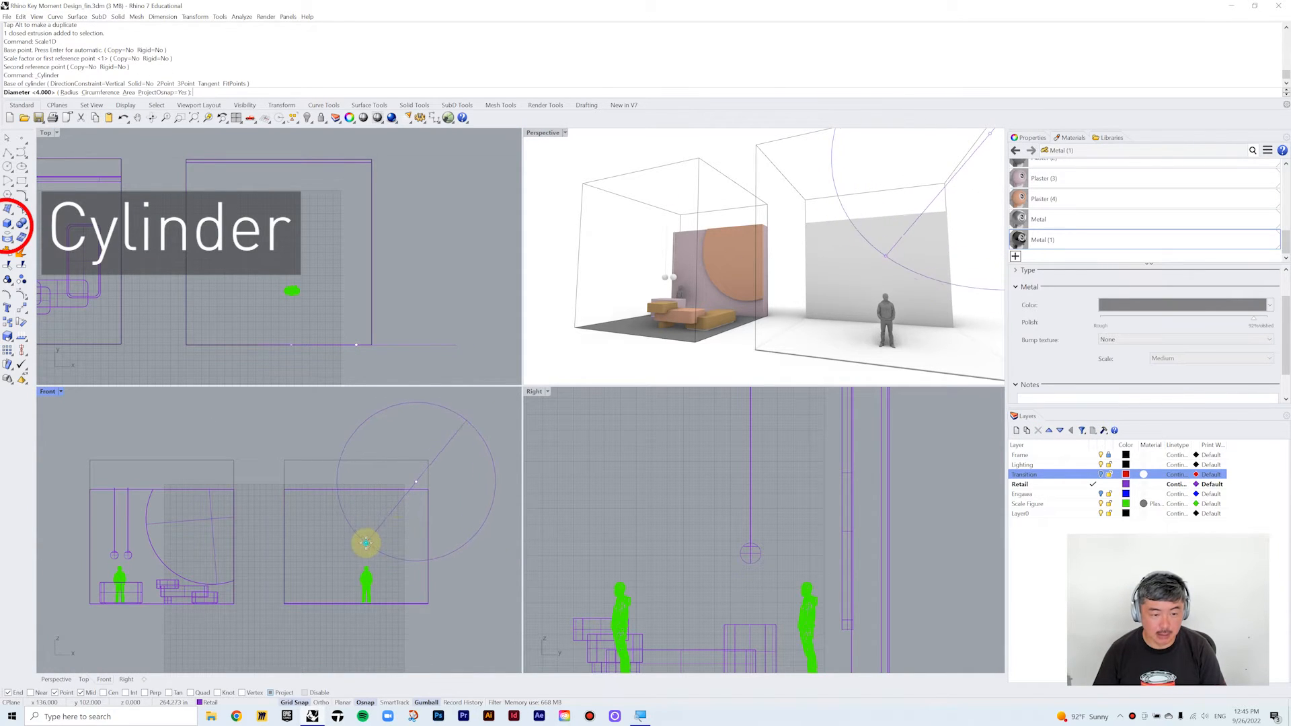
left_click(418, 404)
scroll(378, 289, "down", 2)
scroll(378, 290, "up", 5)
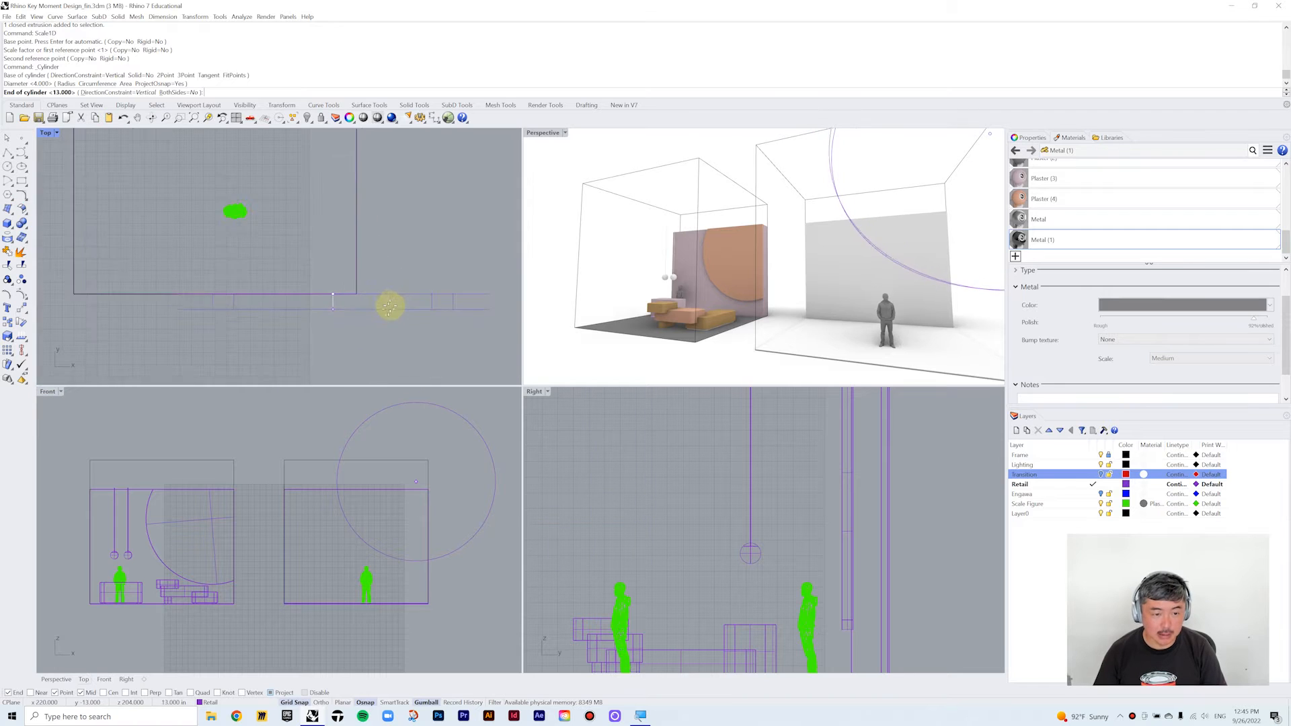
left_click(386, 297)
- Move the cylinder in plan from the front of the frame back to the rear wall
left_click(460, 291)
scroll(424, 285, "down", 4)
left_click_drag(406, 266, 412, 144)
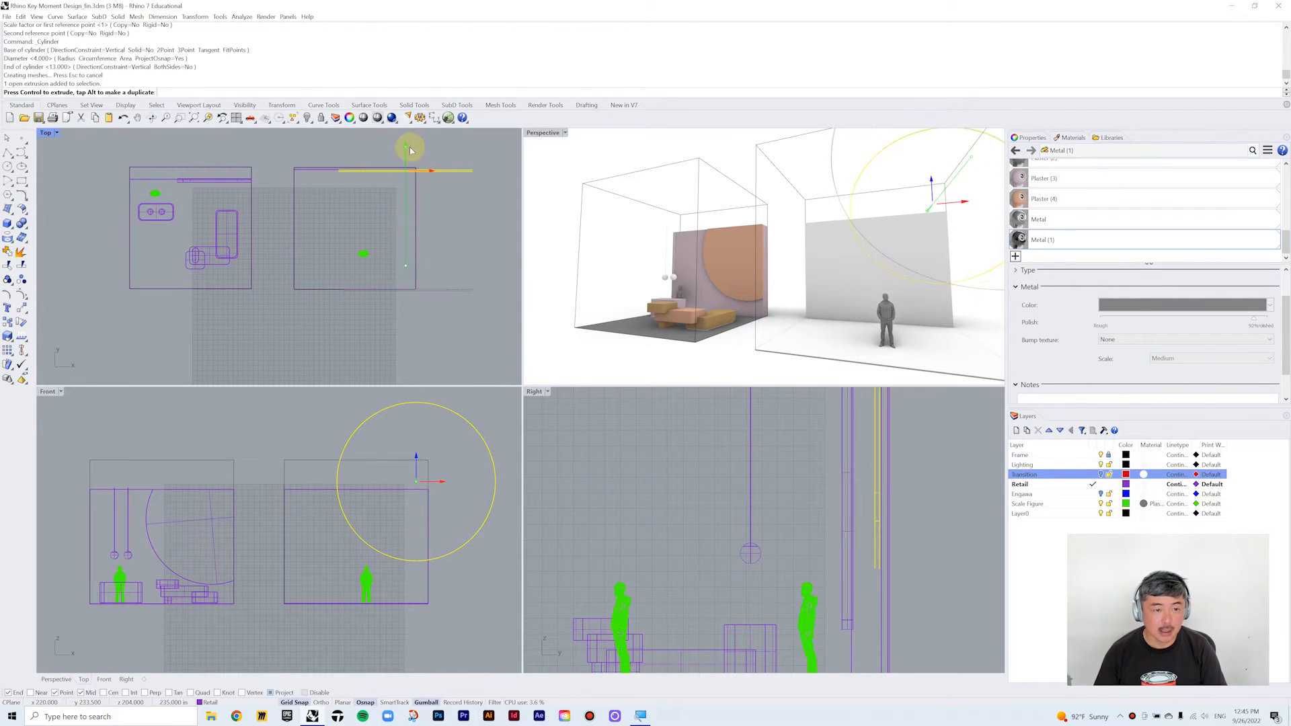
scroll(420, 162, "up", 4)
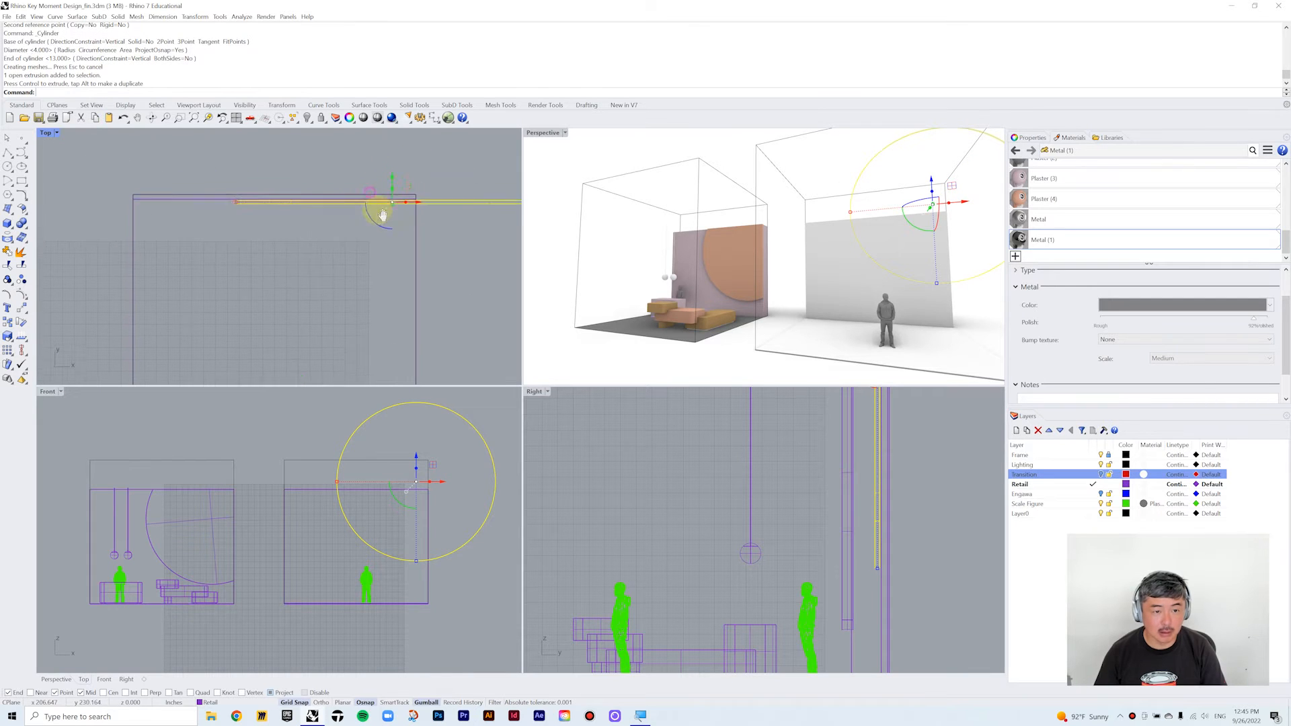
left_click_drag(390, 179, 390, 179)
left_click(465, 512)
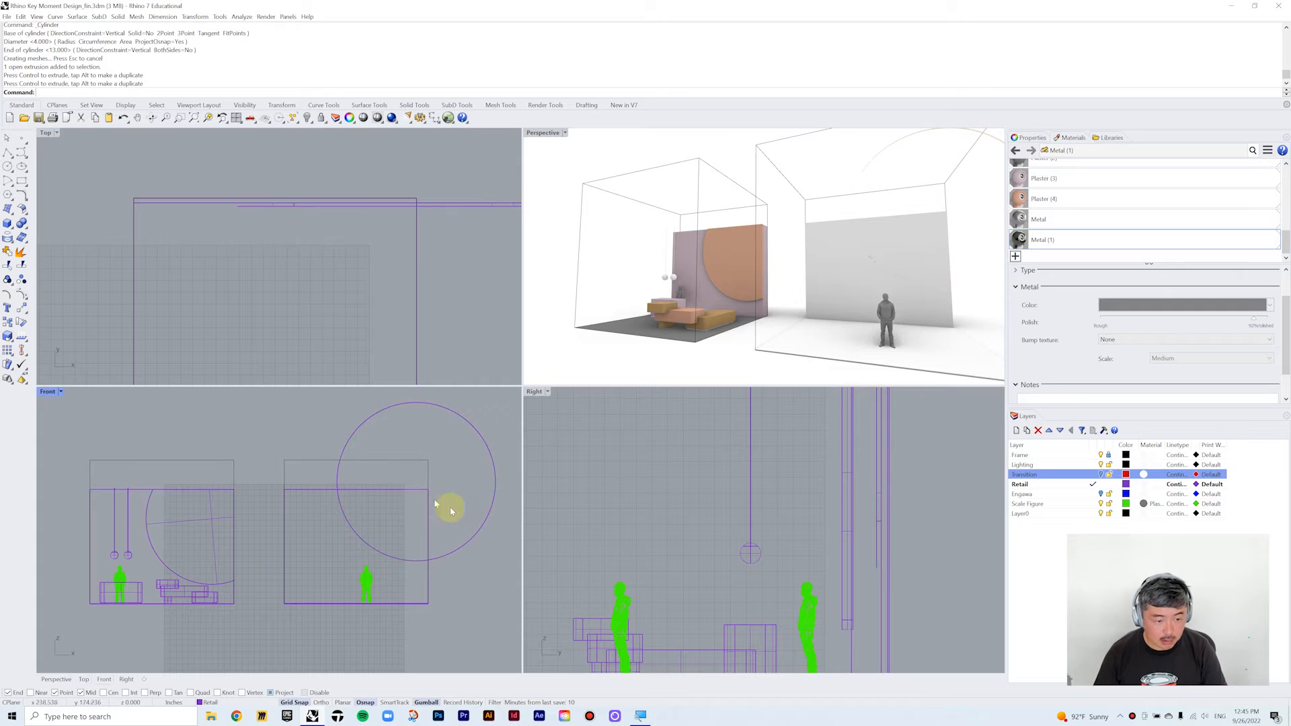
- Shift the cylinder slightly left and down in the front view, keeping it overlapping the wall's upper right corner
left_click(464, 545)
left_click_drag(436, 466, 427, 485)
key("Escape")
right_click_drag(444, 490, 424, 475)
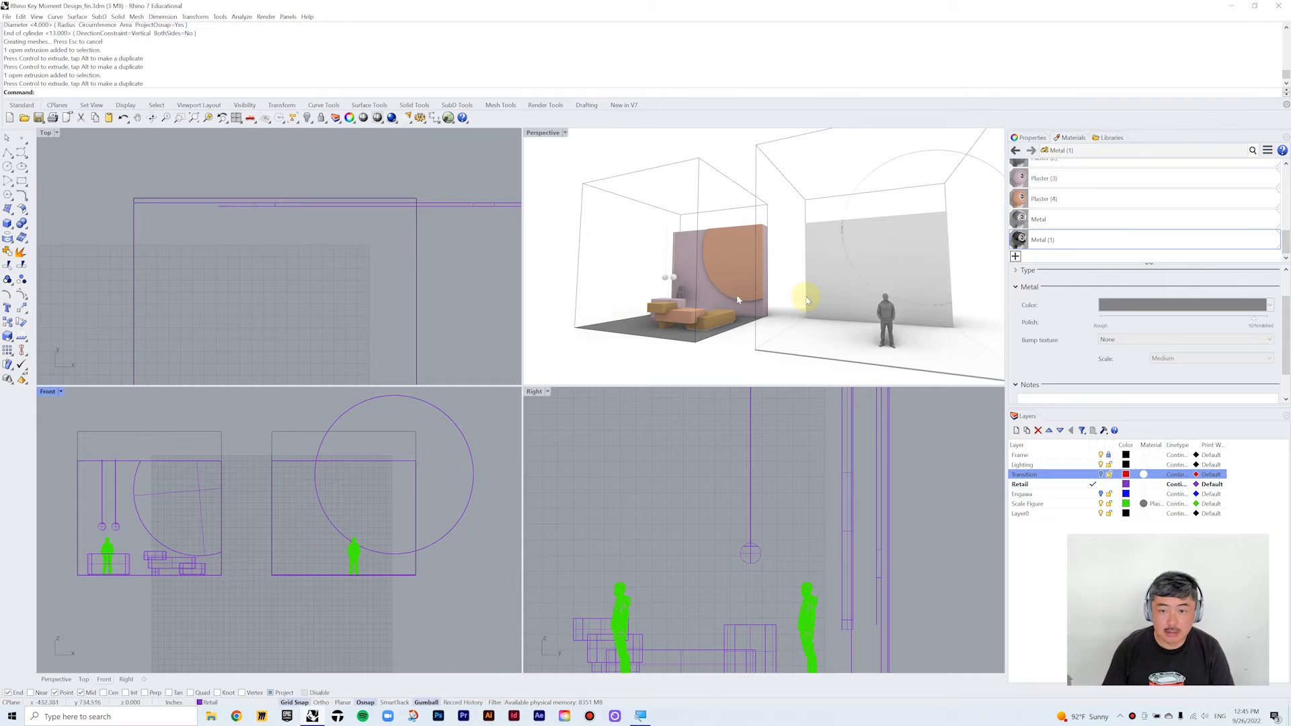
- Cap the open cylinder to turn it into a closed solid disc
scroll(914, 246, "down", 7)
right_click_drag(955, 250, 684, 343)
scroll(749, 283, "up", 6)
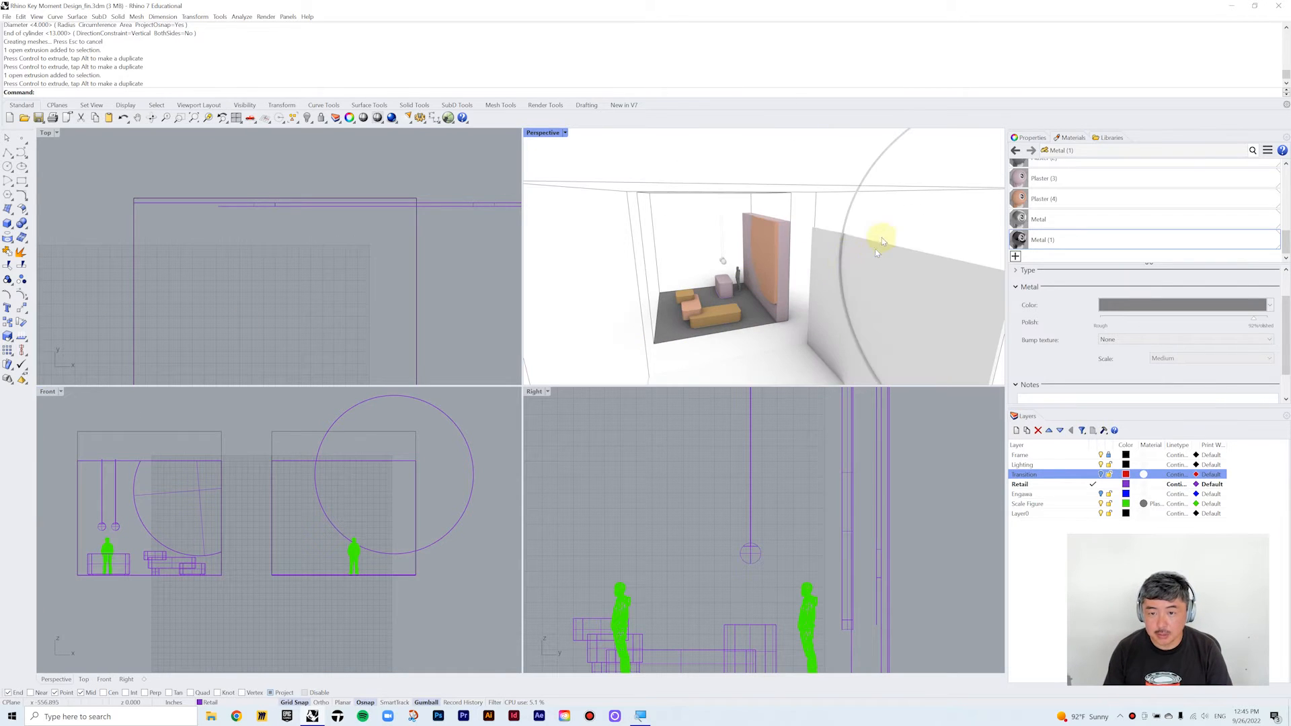
left_click(848, 218)
scroll(872, 250, "down", 5)
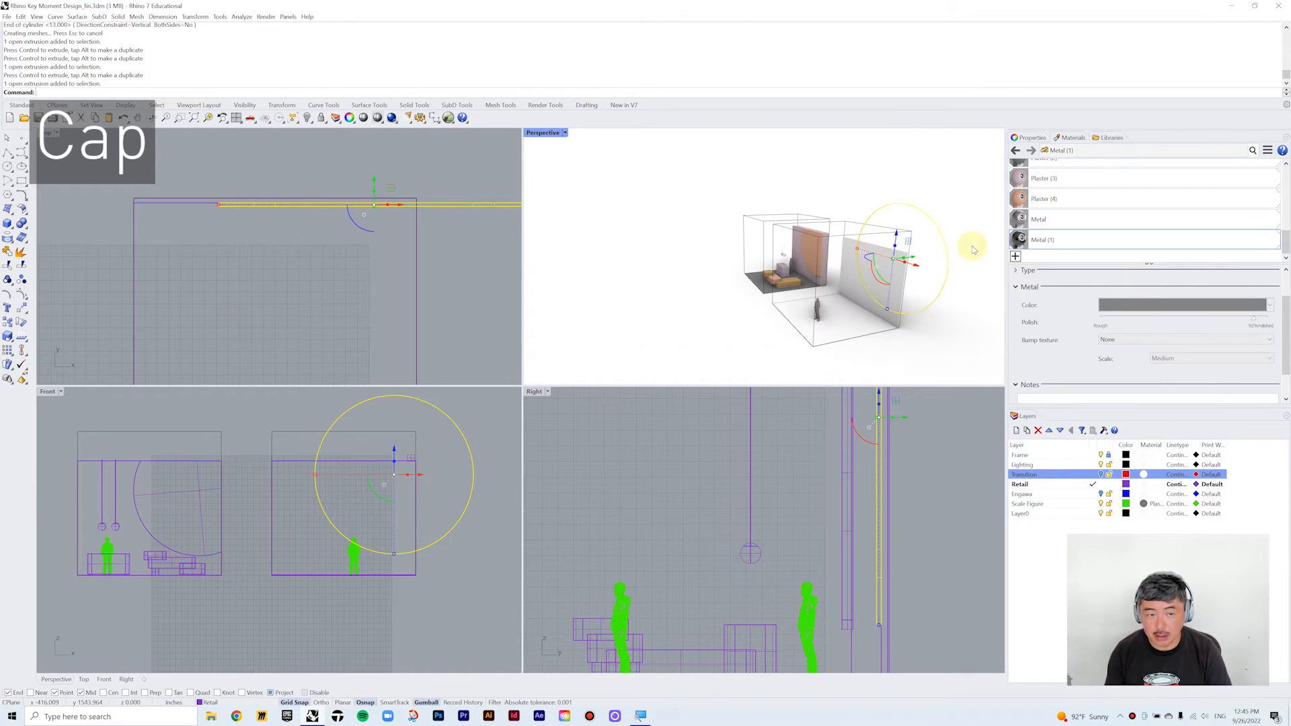
key("Return")
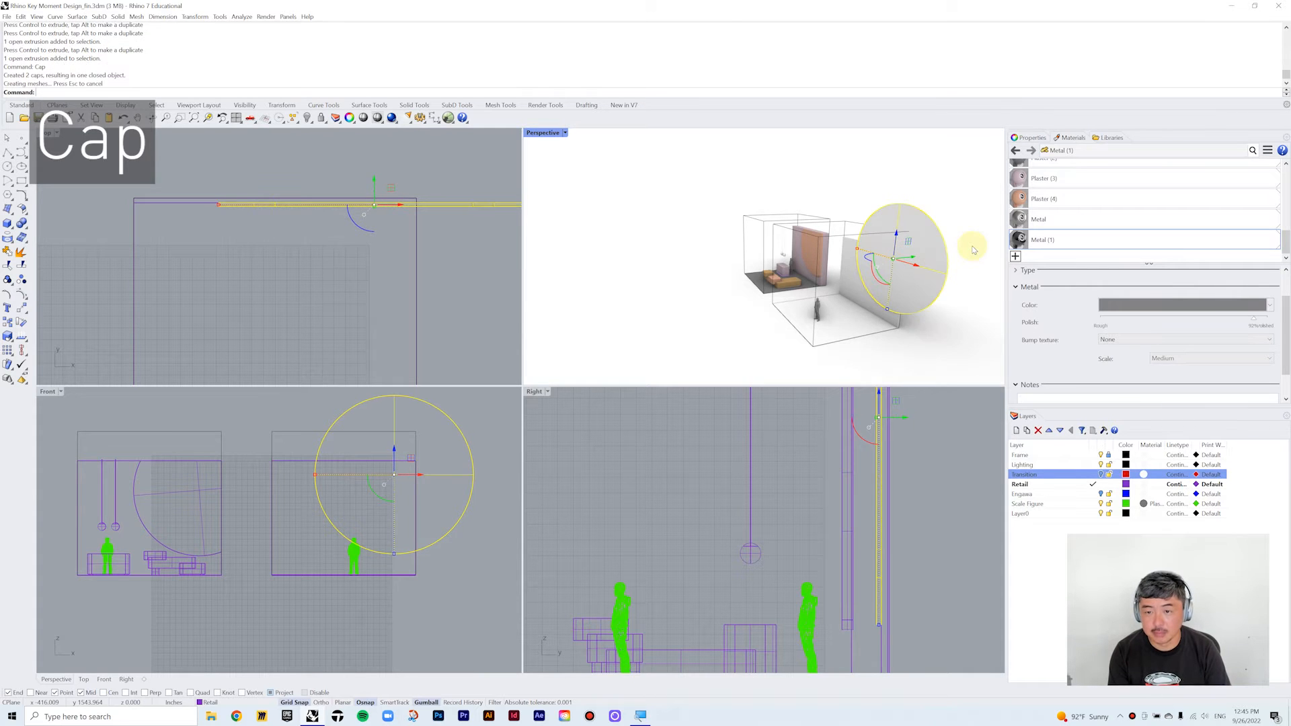
- Create a box matching the back wall's outline in the front view, deep enough to pass completely through the disc
left_click(939, 211)
left_click(928, 286)
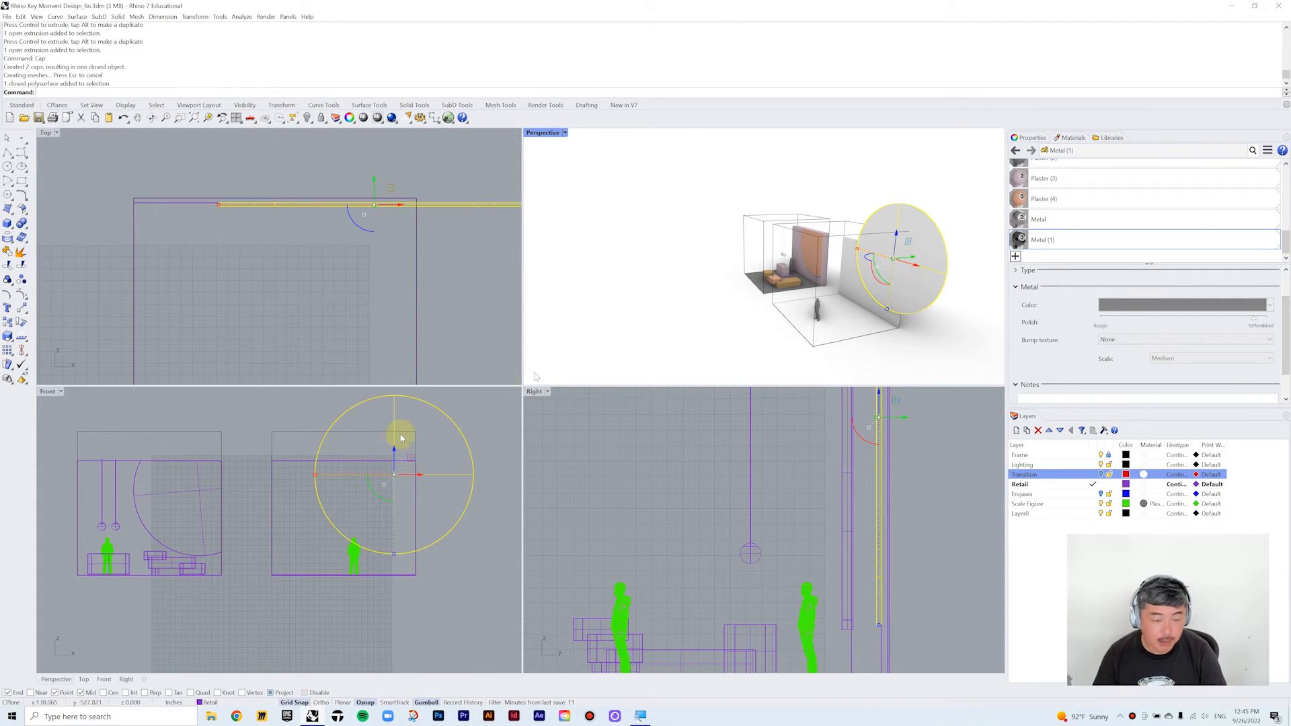
left_click(8, 224)
left_click(272, 462)
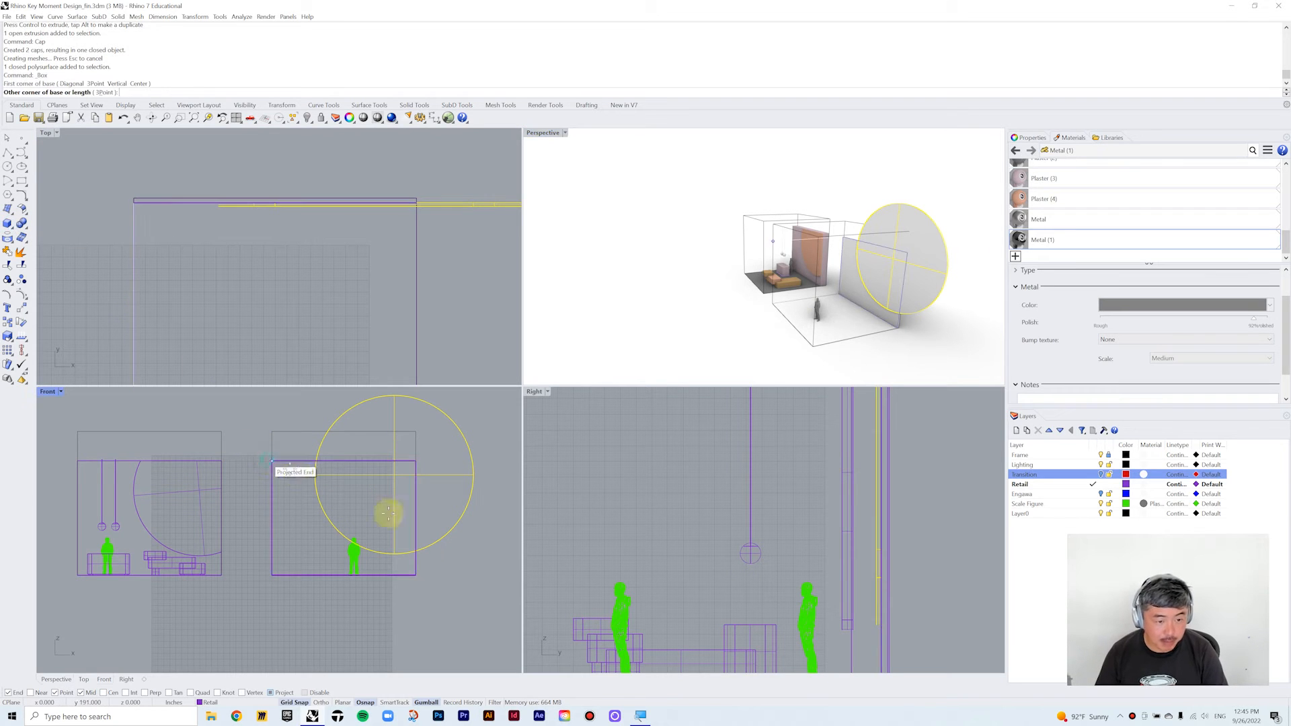
left_click(416, 575)
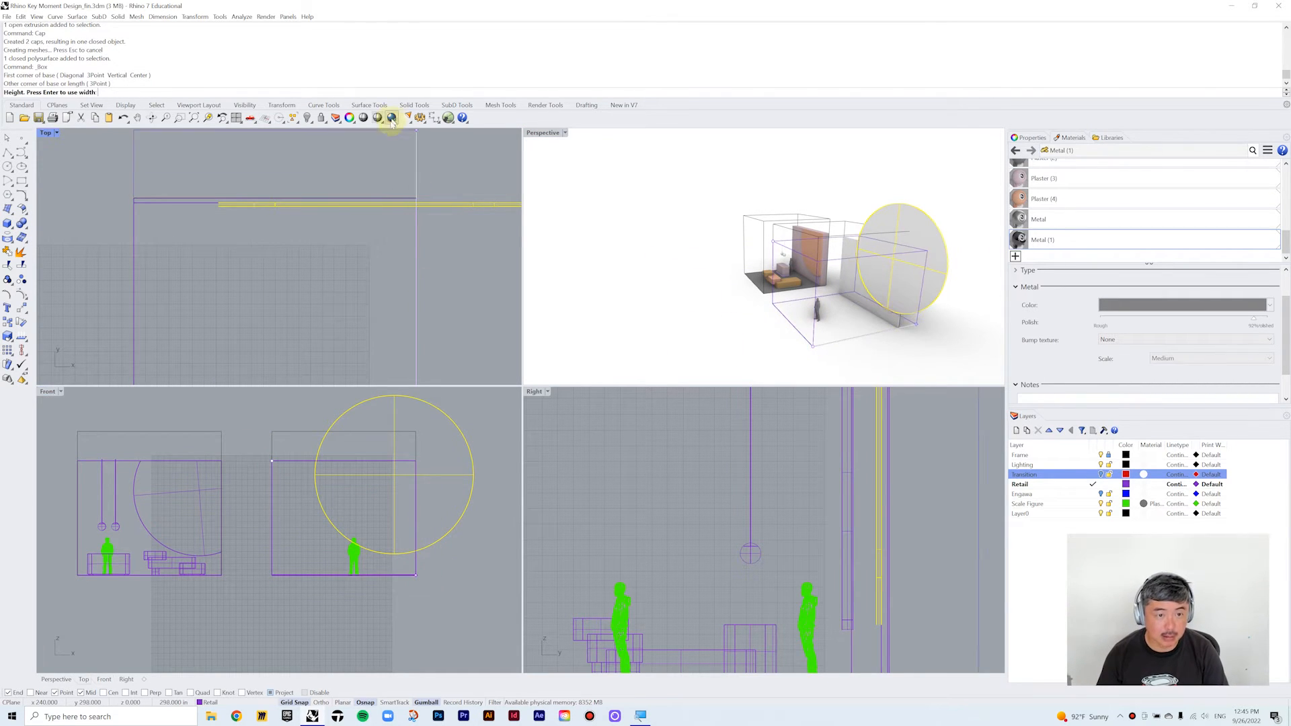
left_click(403, 141)
left_click(954, 247)
- Split the capped disc with BooleanSplit, using the large box as the cutting object
right_click_drag(937, 216, 906, 254)
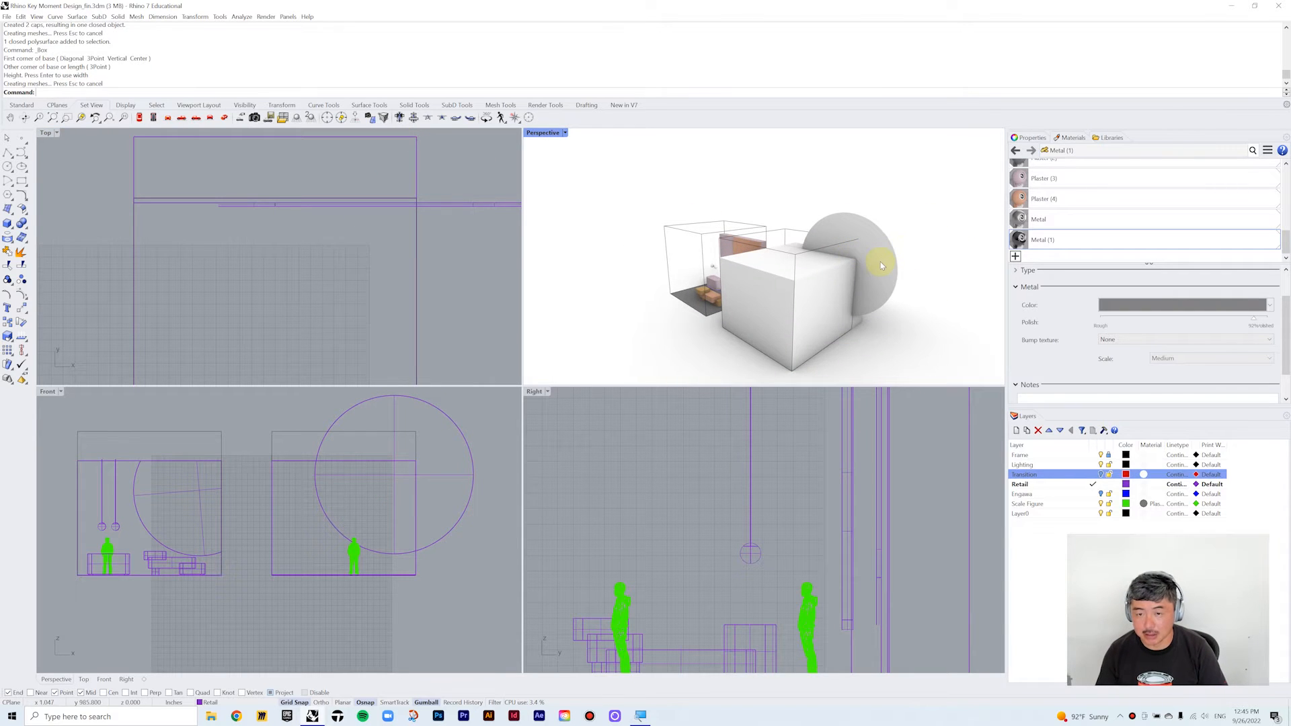
left_click(880, 266)
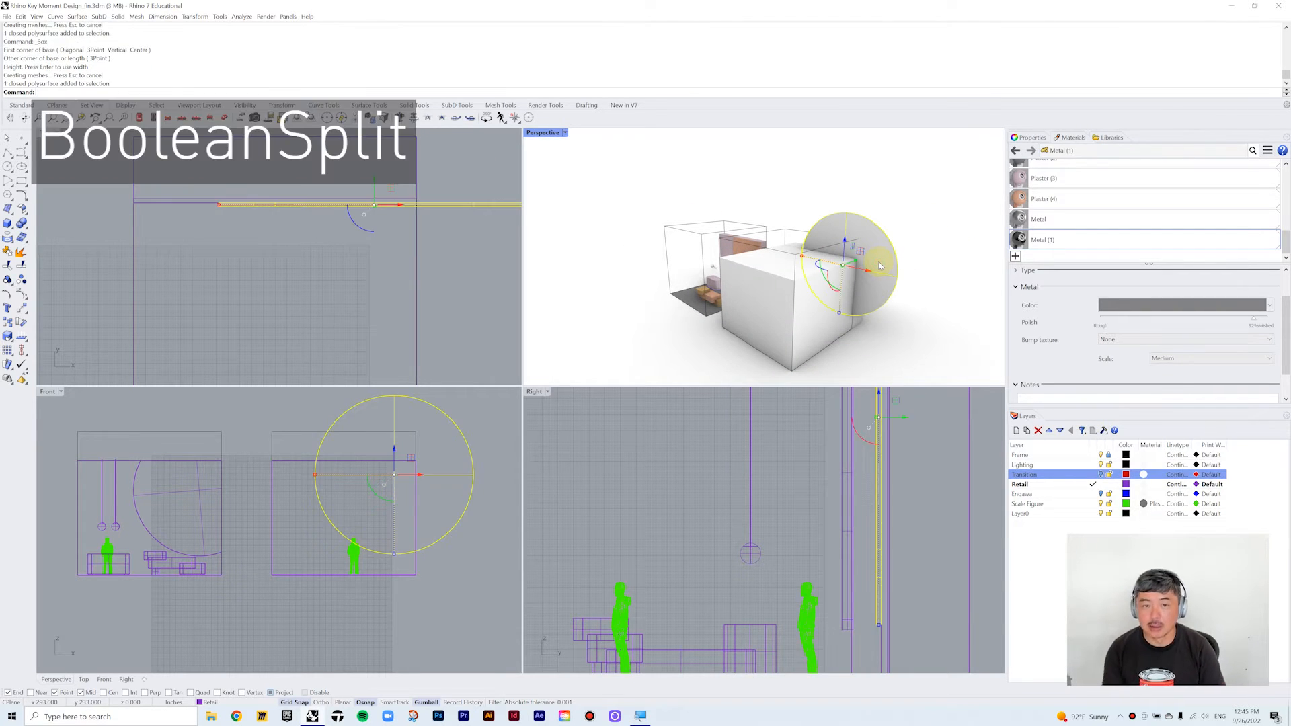
type("BooleanSplit")
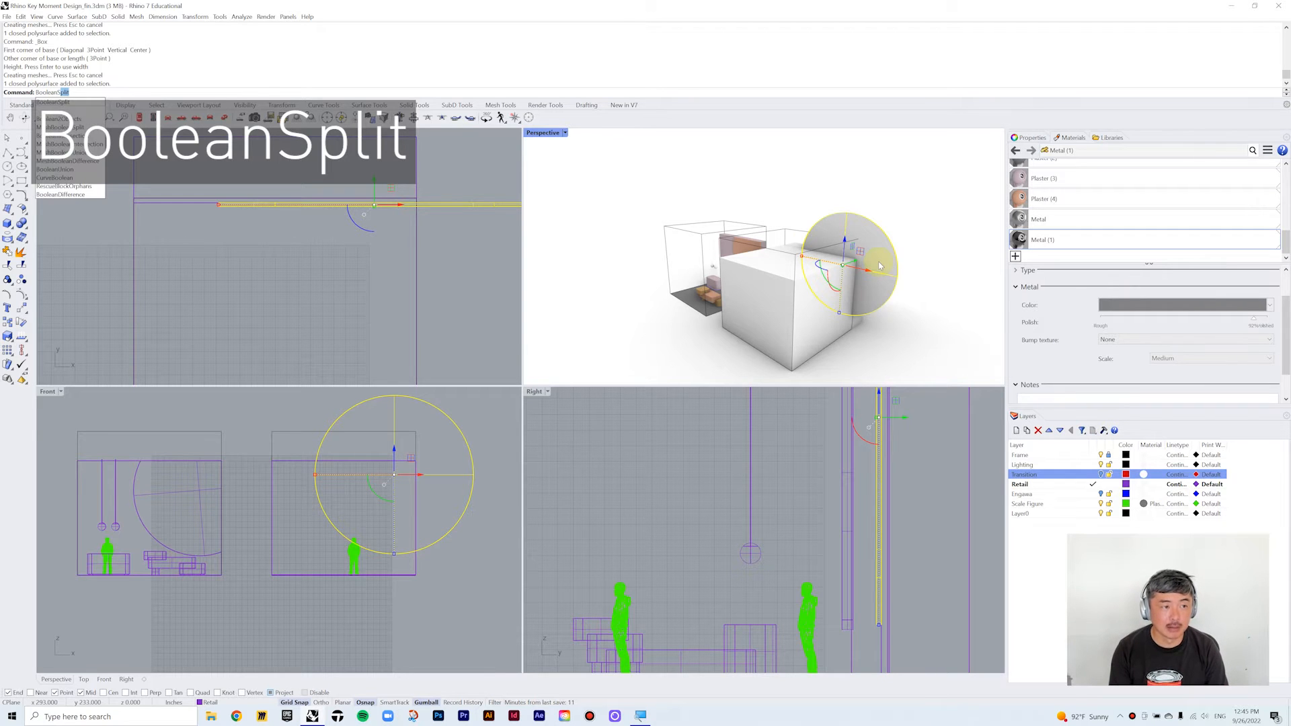
key("Return")
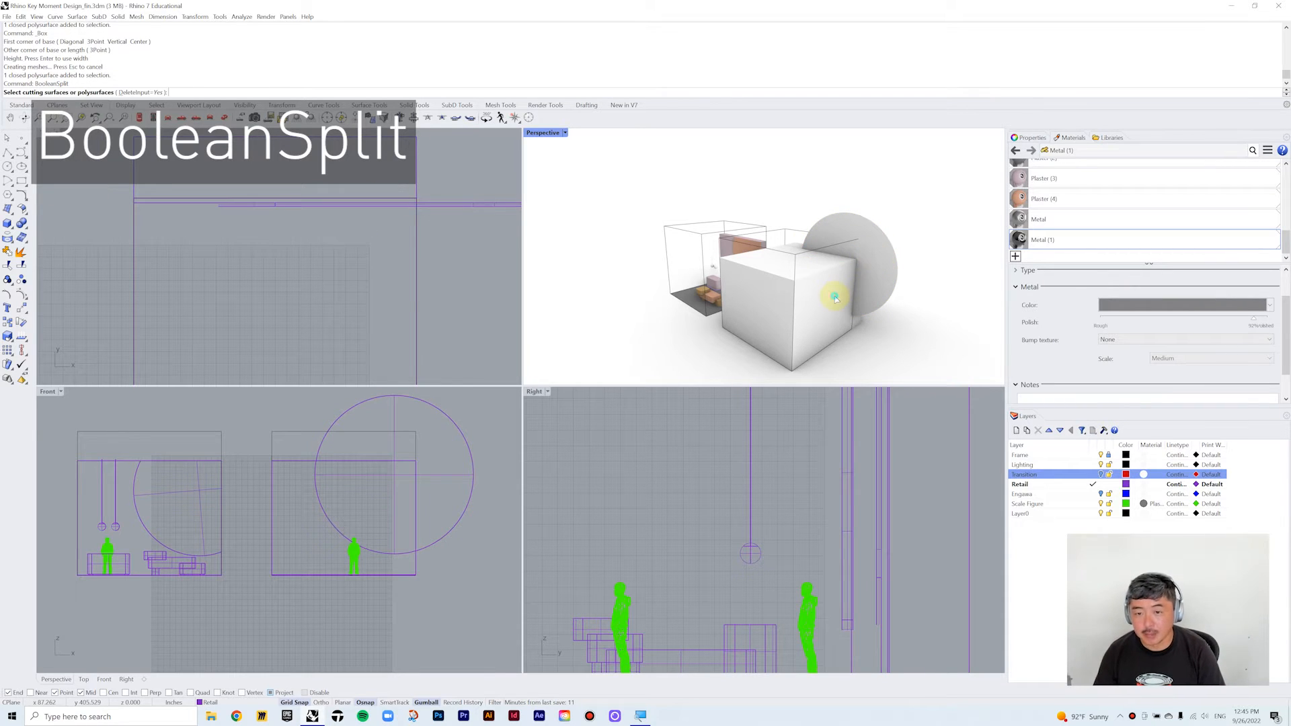
left_click(913, 301)
key("Return")
- Delete the disc portion outside the frame and the large cutting box, keeping the panel piece on the retail wall
left_click(870, 256)
key("Delete")
left_click(799, 342)
key("Delete")
- Examine the trimmed circular wall panel and the finished example's display blocks and counter from several viewpoints
right_click_drag(834, 311, 884, 273)
right_click_drag(807, 304, 832, 283)
scroll(644, 314, "up", 5)
left_click(644, 310)
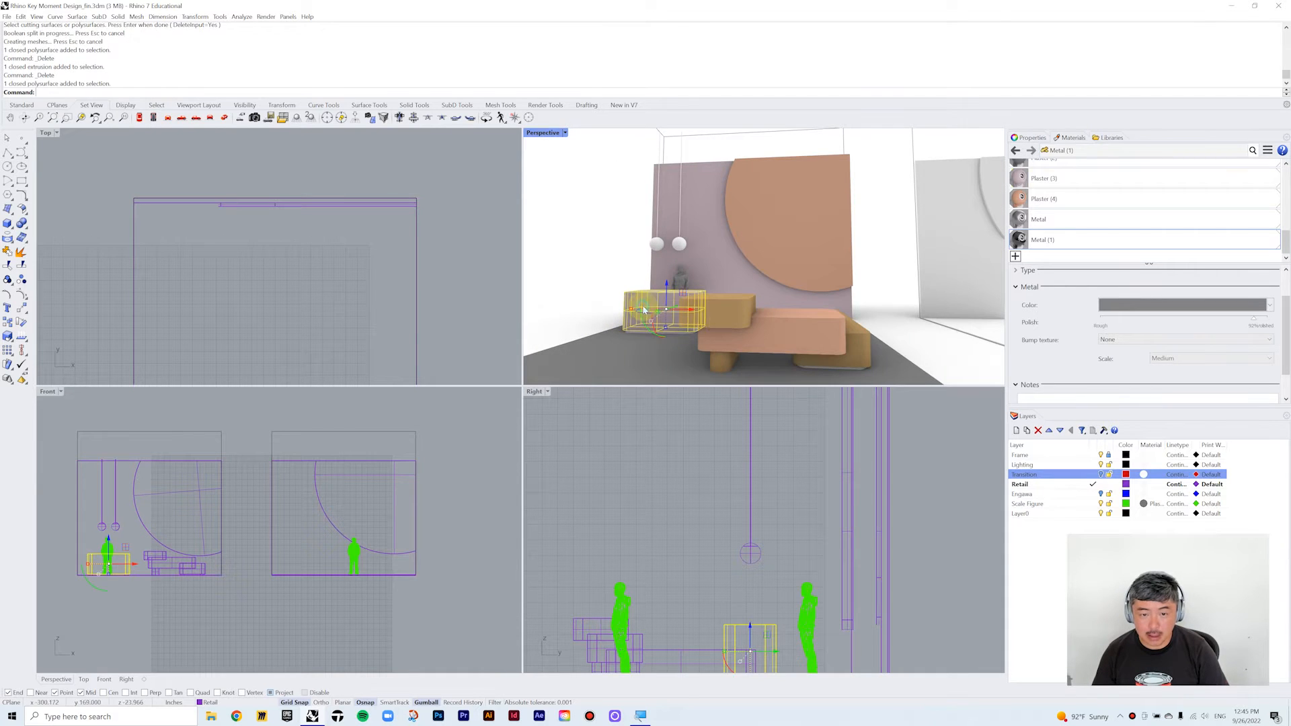
scroll(648, 306, "down", 6)
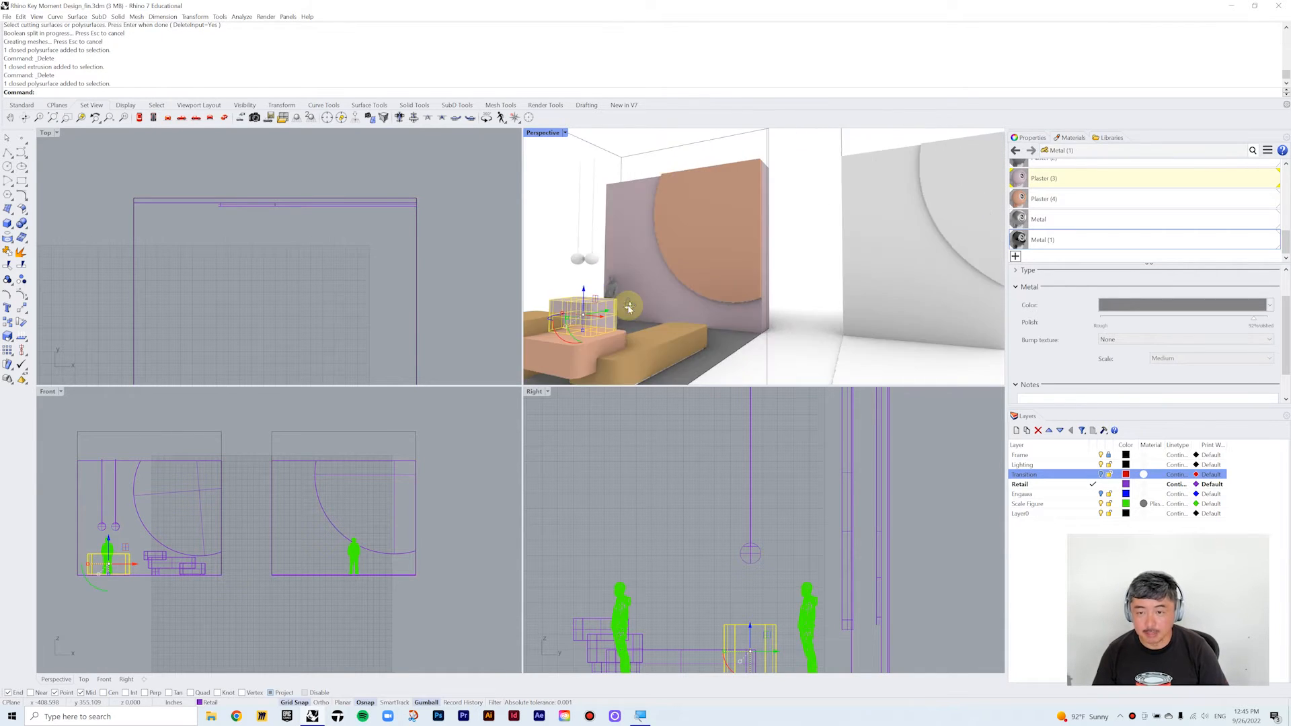
right_click_drag(809, 307, 773, 294)
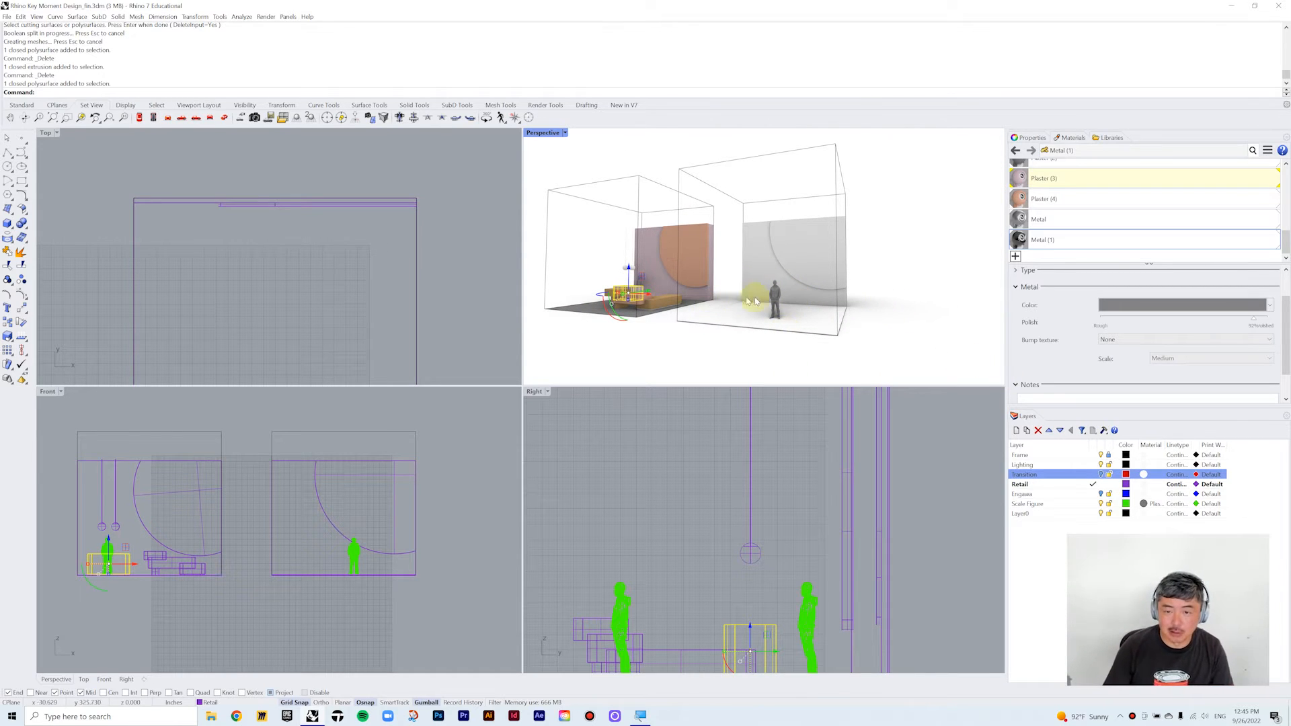
scroll(754, 302, "up", 3)
scroll(805, 308, "up", 2)
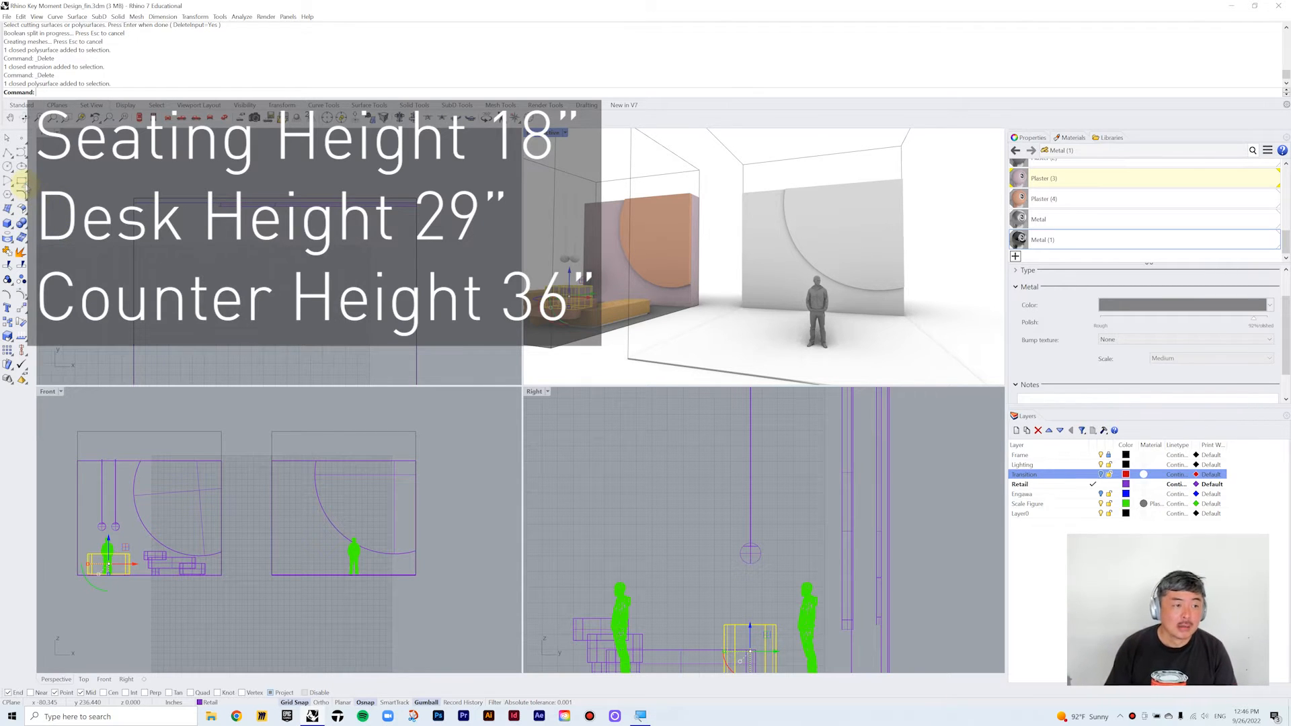
- Draw a horizontal rounded rectangle in plan inside the retail frame, near the back wall and its left side
left_click(22, 181)
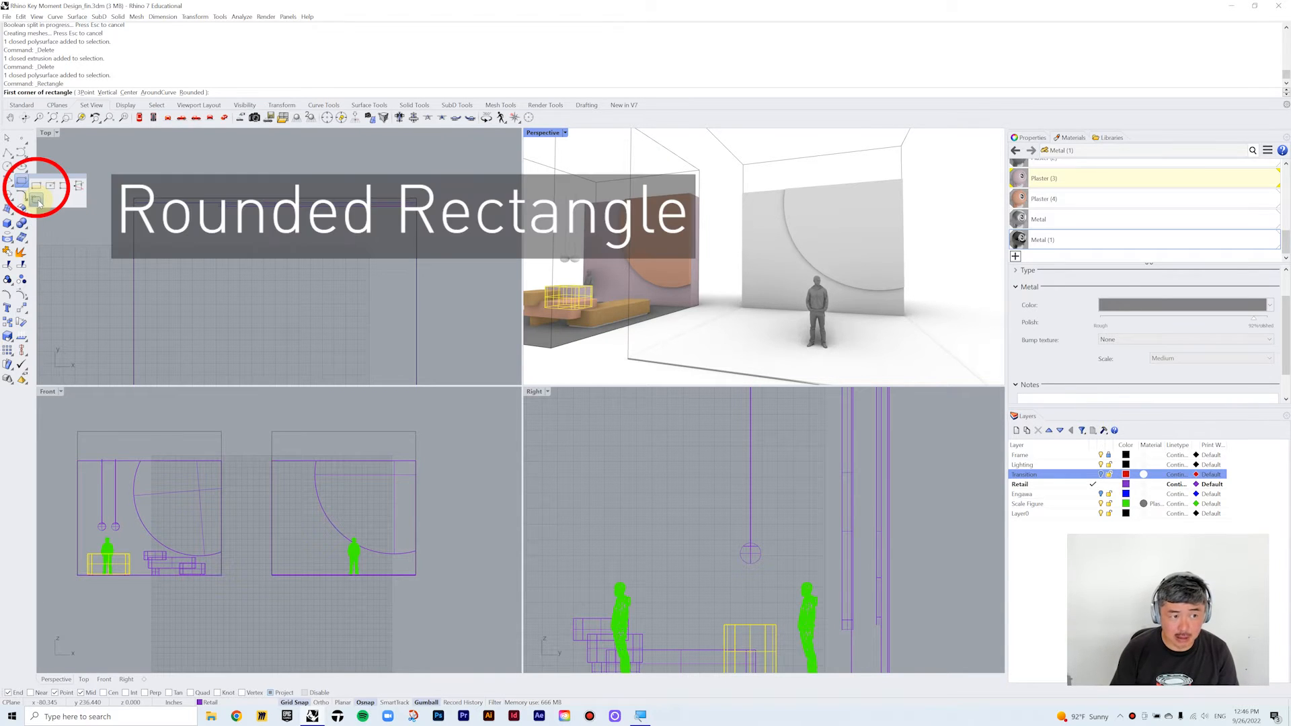
left_click(38, 204)
scroll(193, 268, "up", 3)
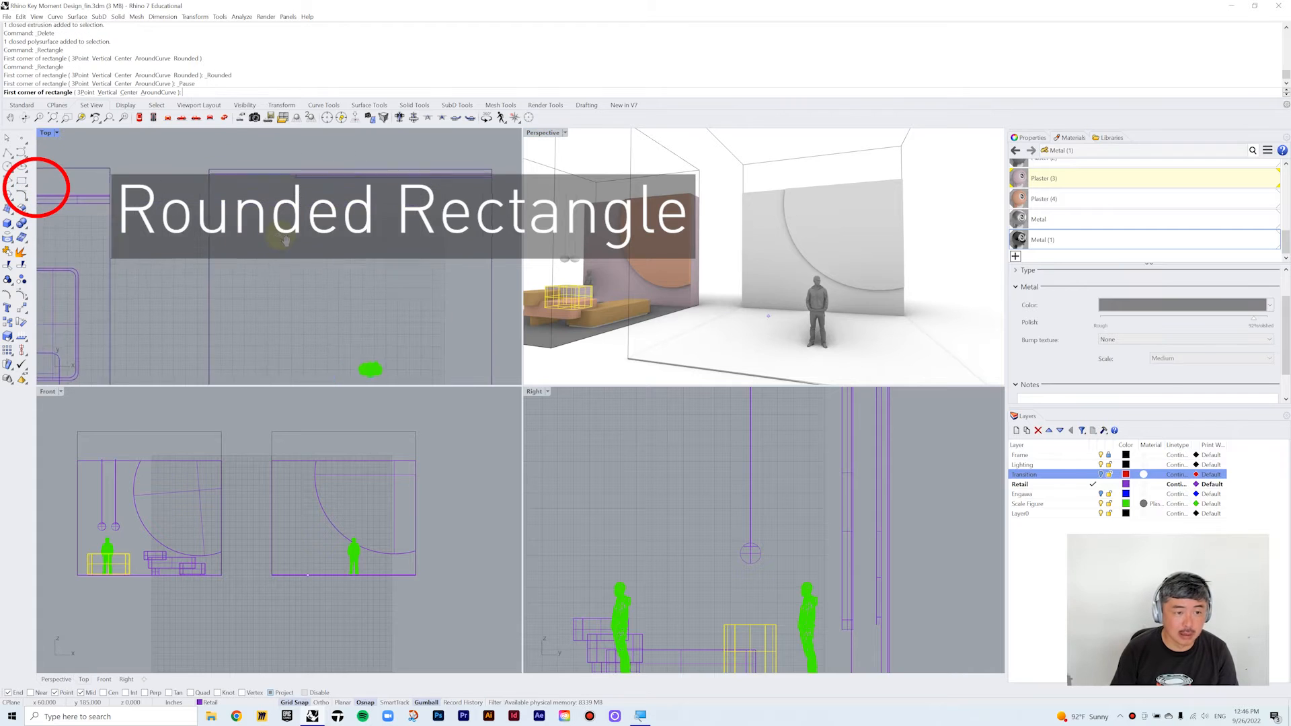
left_click(229, 211)
scroll(385, 290, "down", 2)
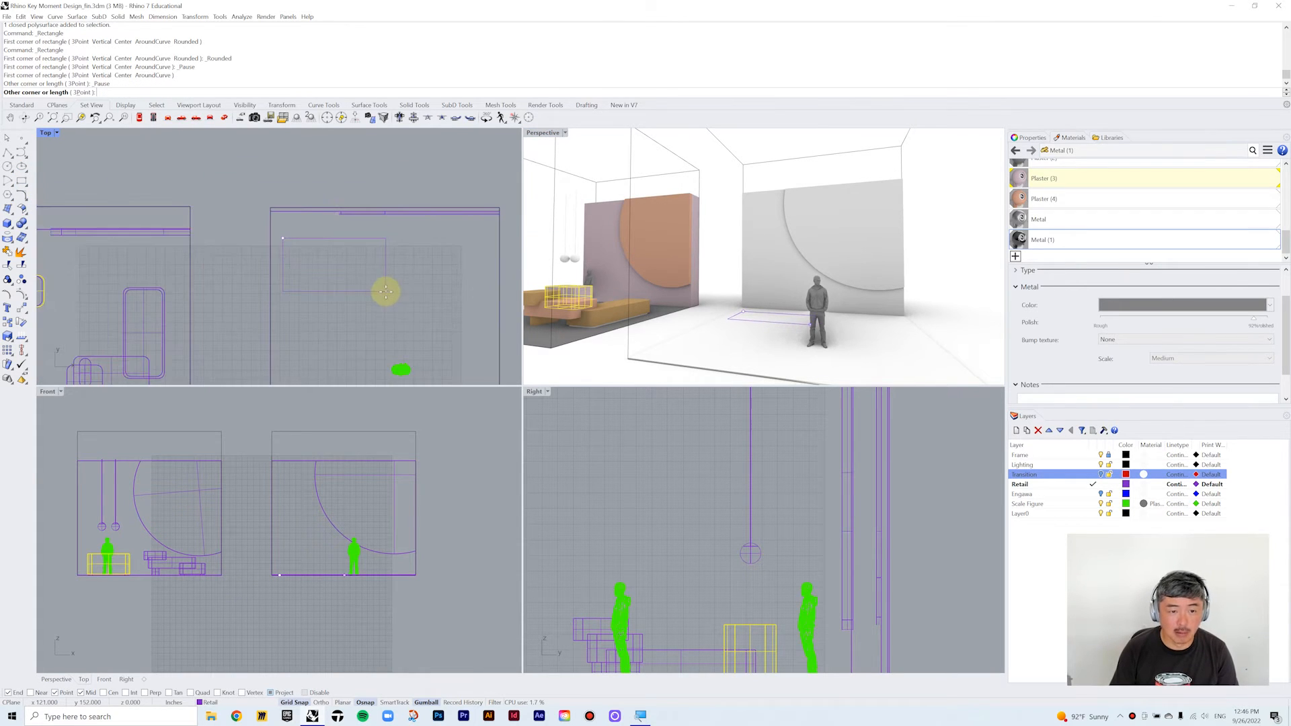
left_click(378, 285)
scroll(376, 286, "up", 3)
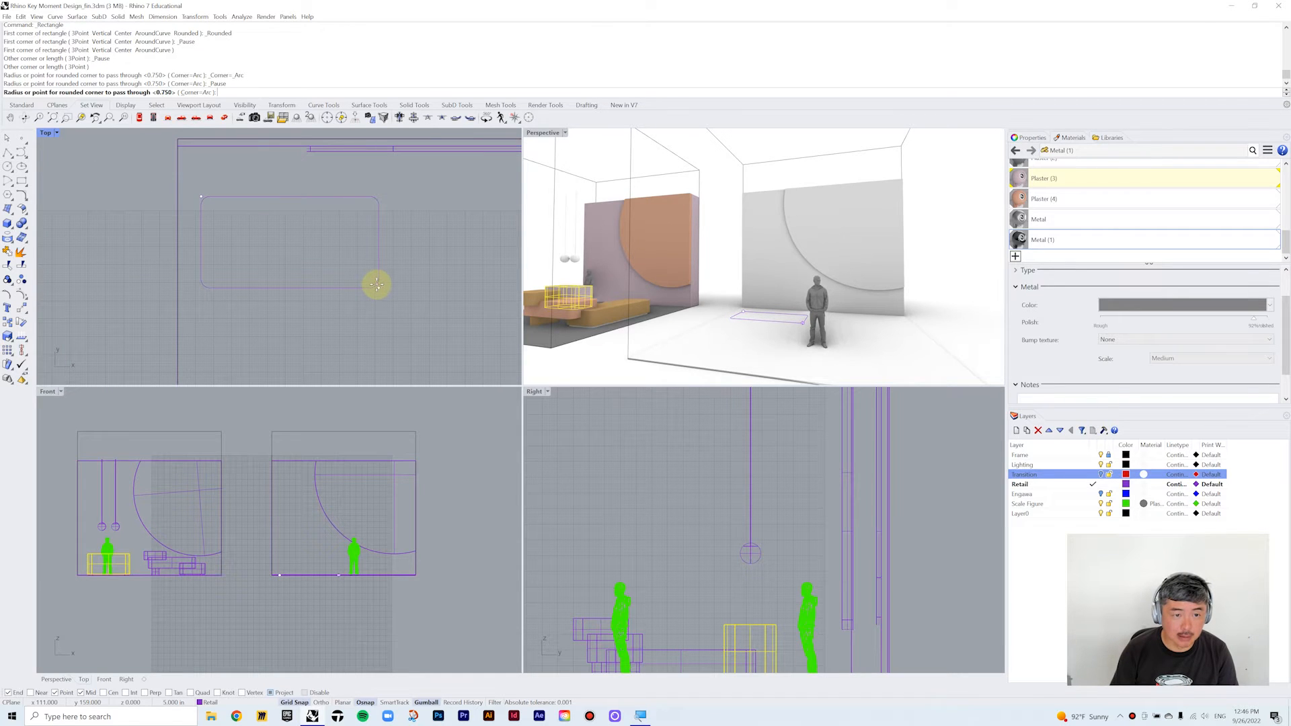
left_click(376, 283)
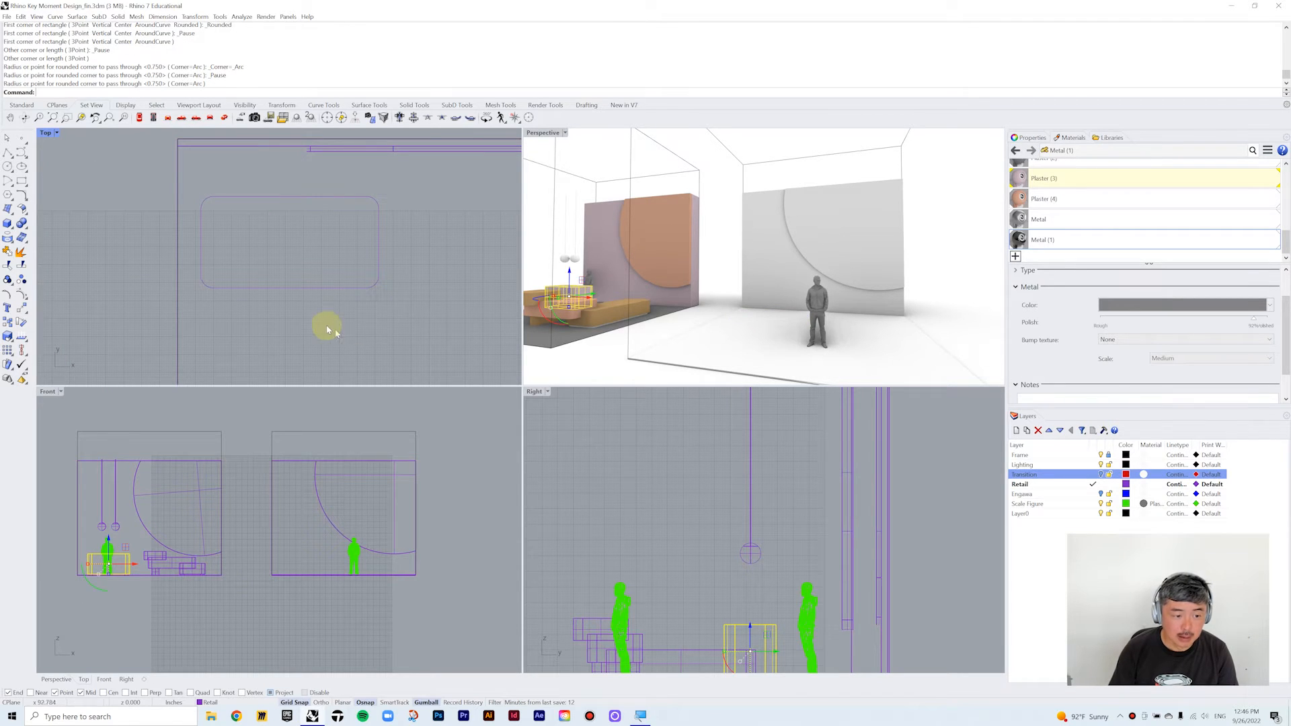
- Select the rounded rectangle and examine the recessed base of the finished example's counter
left_click(351, 290)
scroll(454, 293, "down", 3)
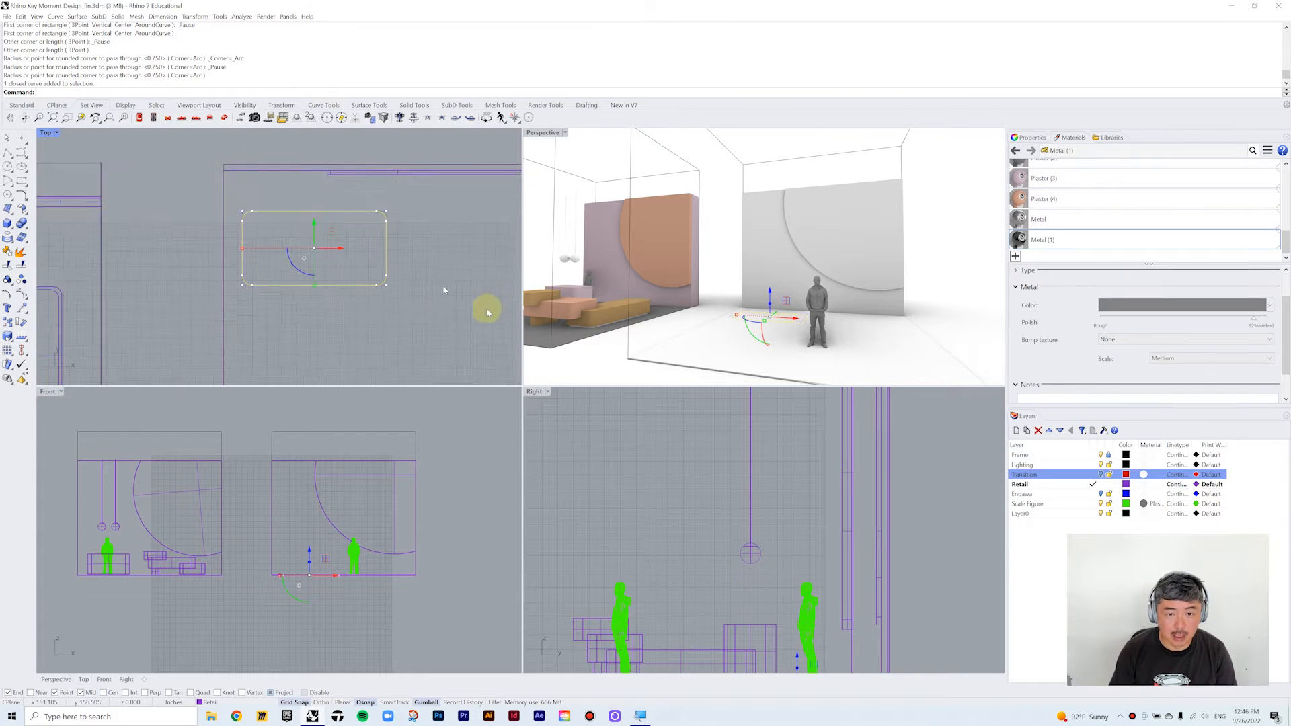
scroll(735, 504, "down", 2)
scroll(744, 556, "up", 5)
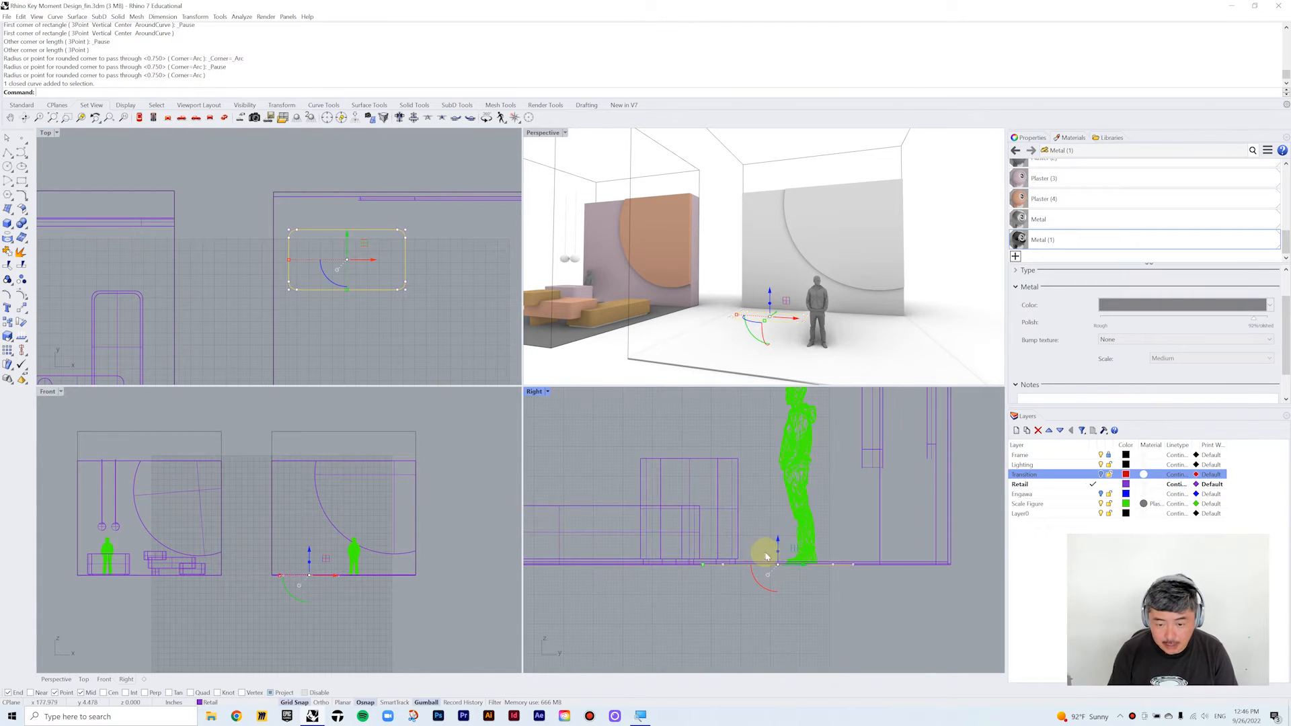
scroll(792, 570, "up", 1)
scroll(336, 229, "up", 3)
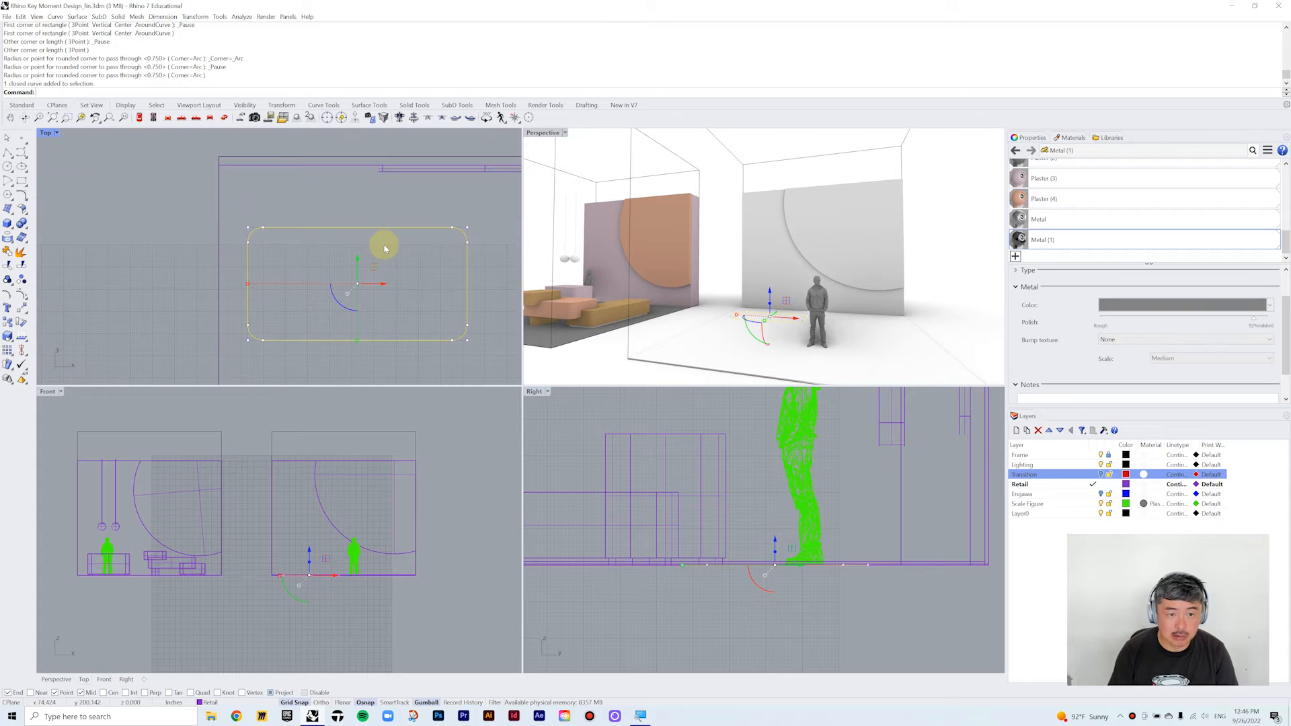
scroll(929, 290, "up", 5)
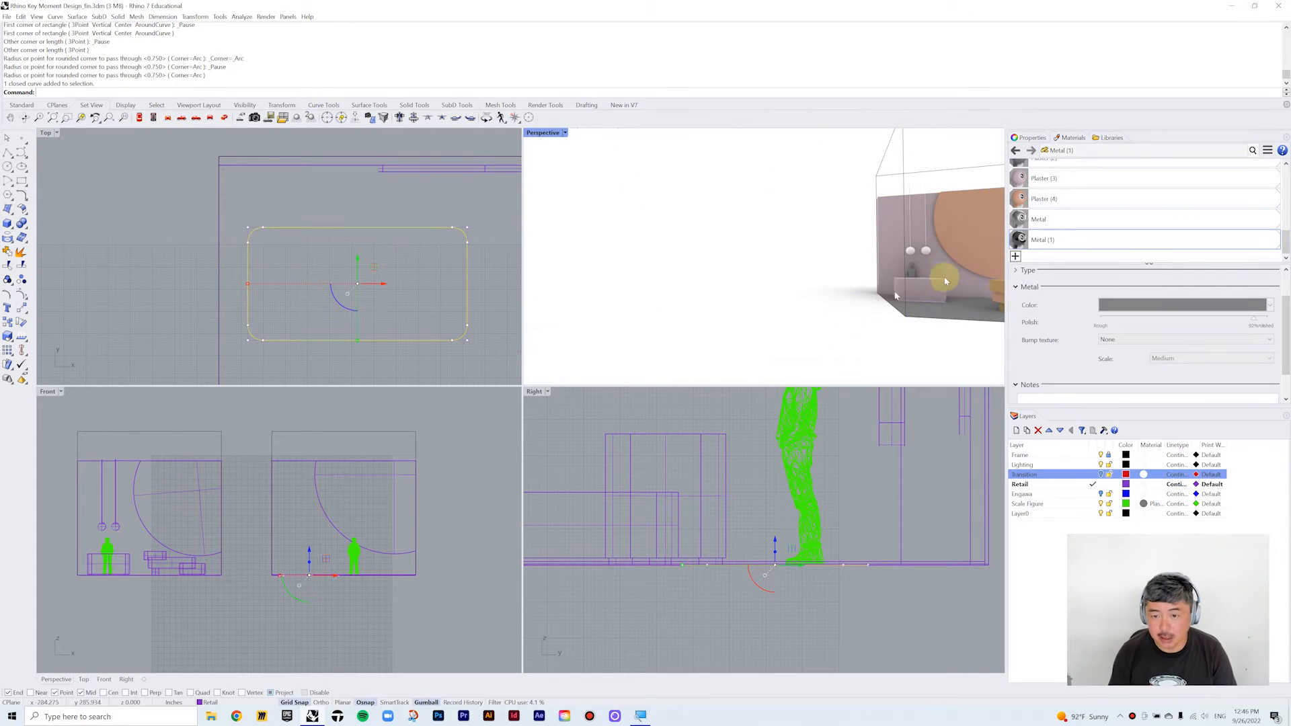
scroll(893, 329, "down", 5)
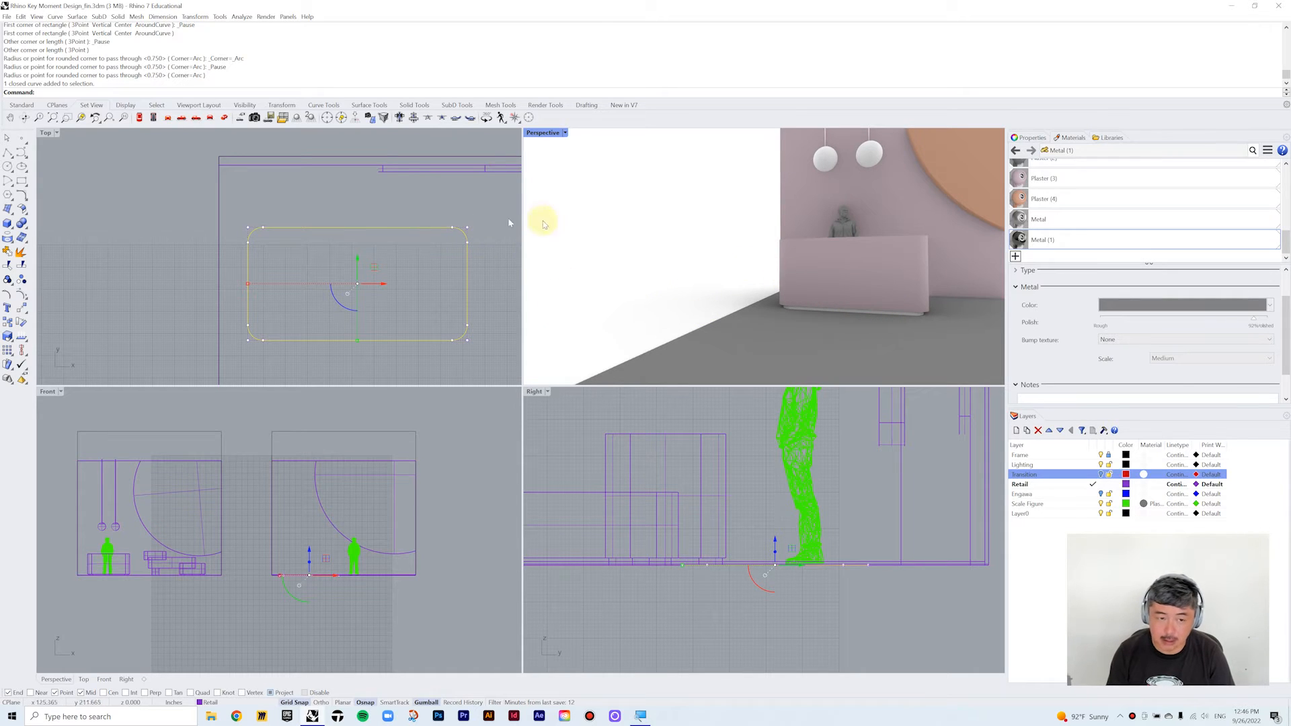
scroll(349, 286, "down", 1)
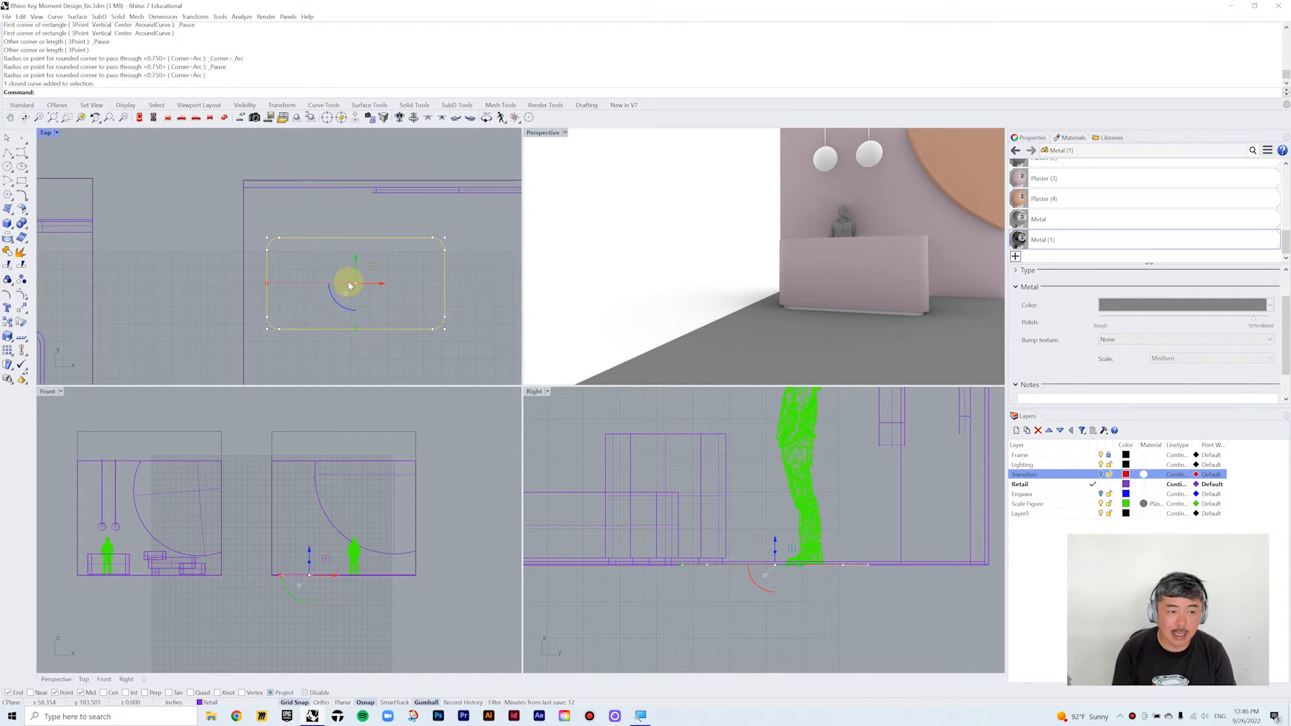
- Offset the rounded rectangle inward by 2 inches and select the inner curve
type("set")
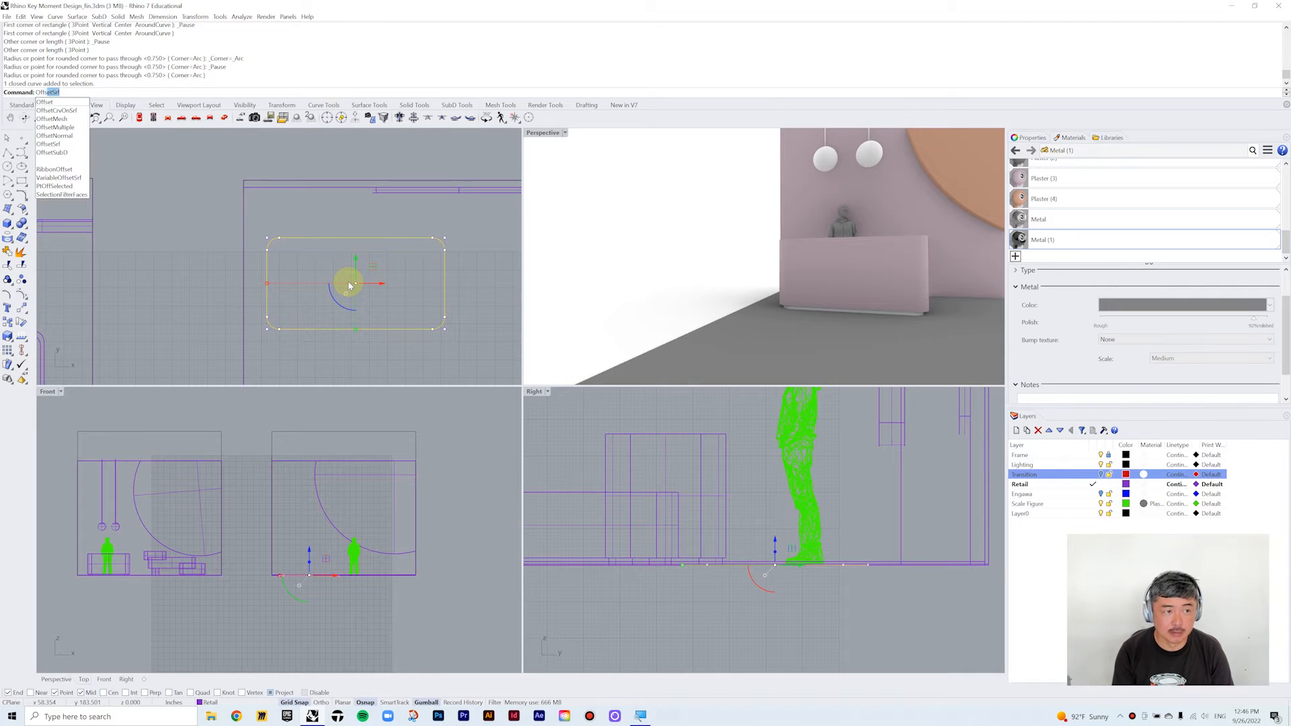
key("Return")
type("2")
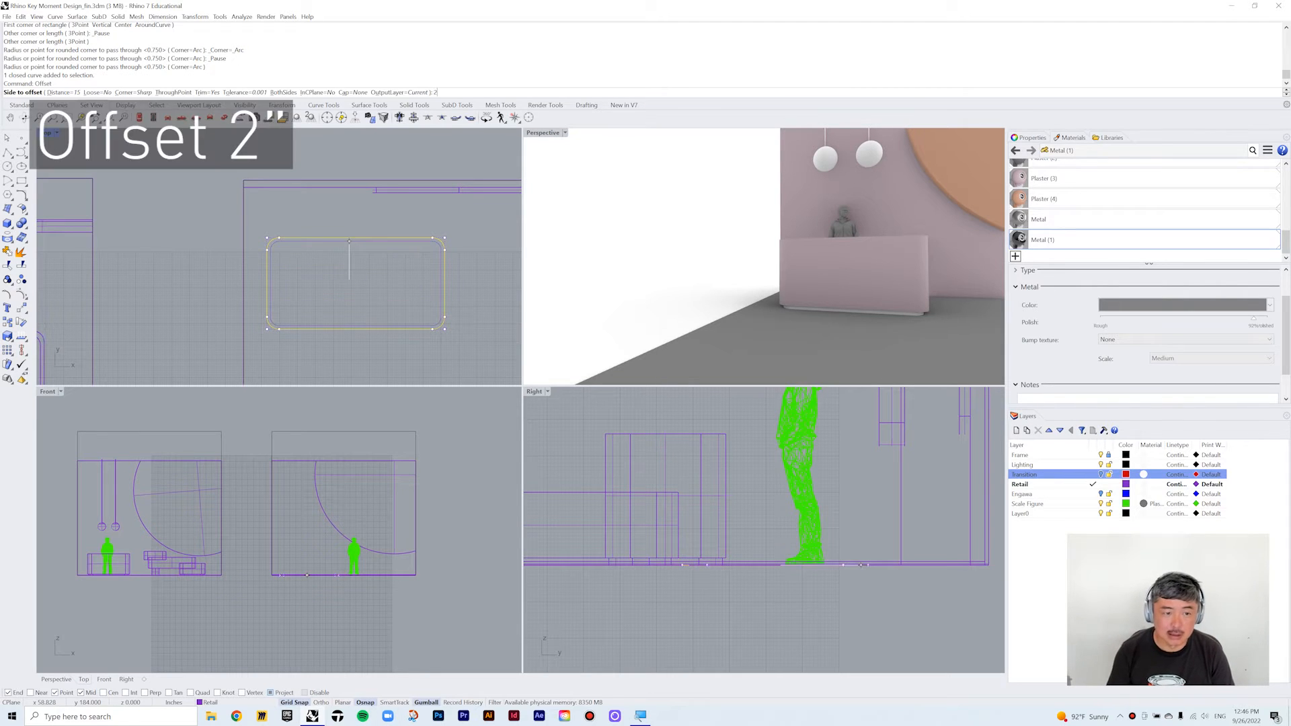
key("Return")
left_click(372, 248)
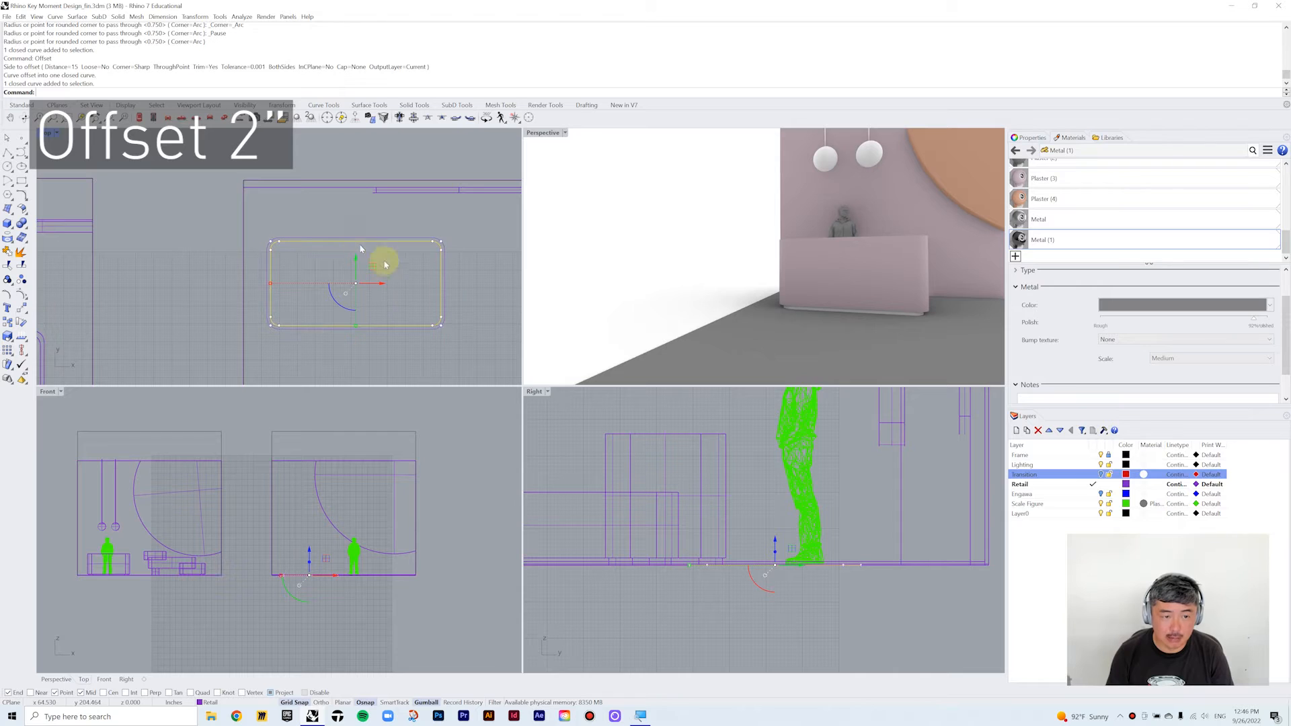
- Extrude the inner rounded rectangle upward 4 inches as a solid to form the counter's recessed base
right_click_drag(769, 561, 778, 534)
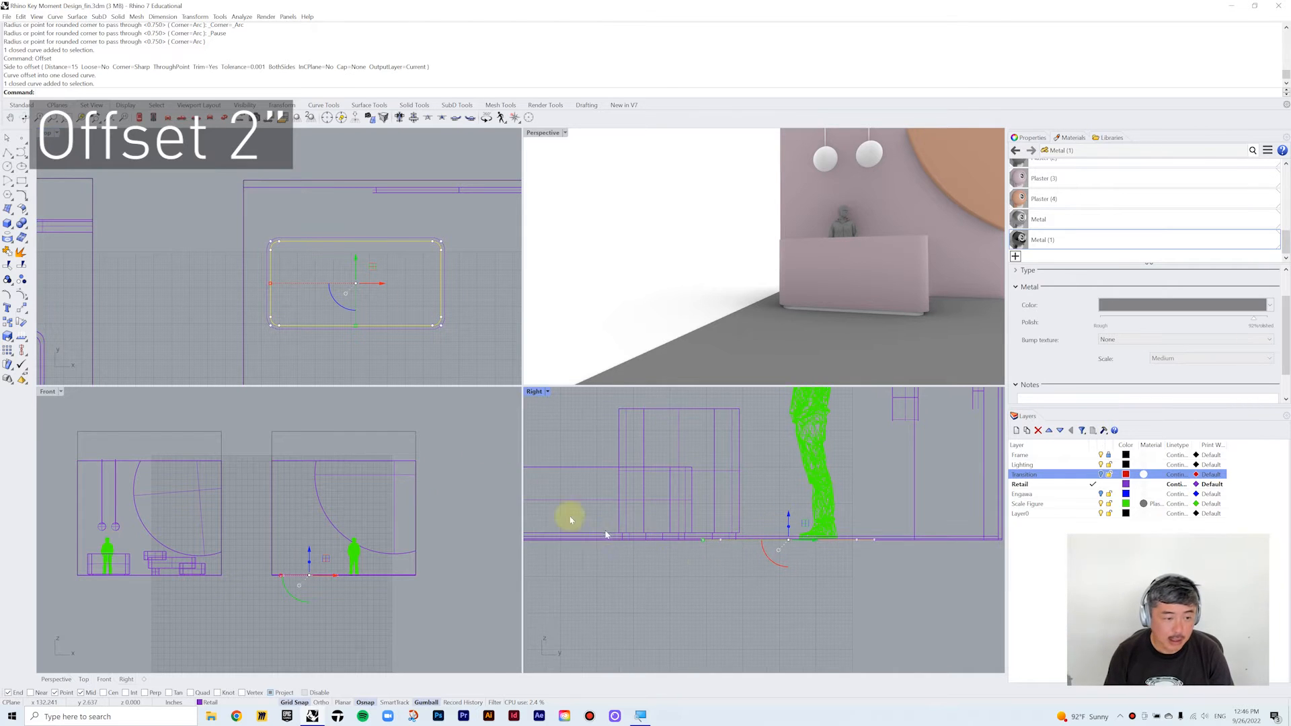
left_click(8, 224)
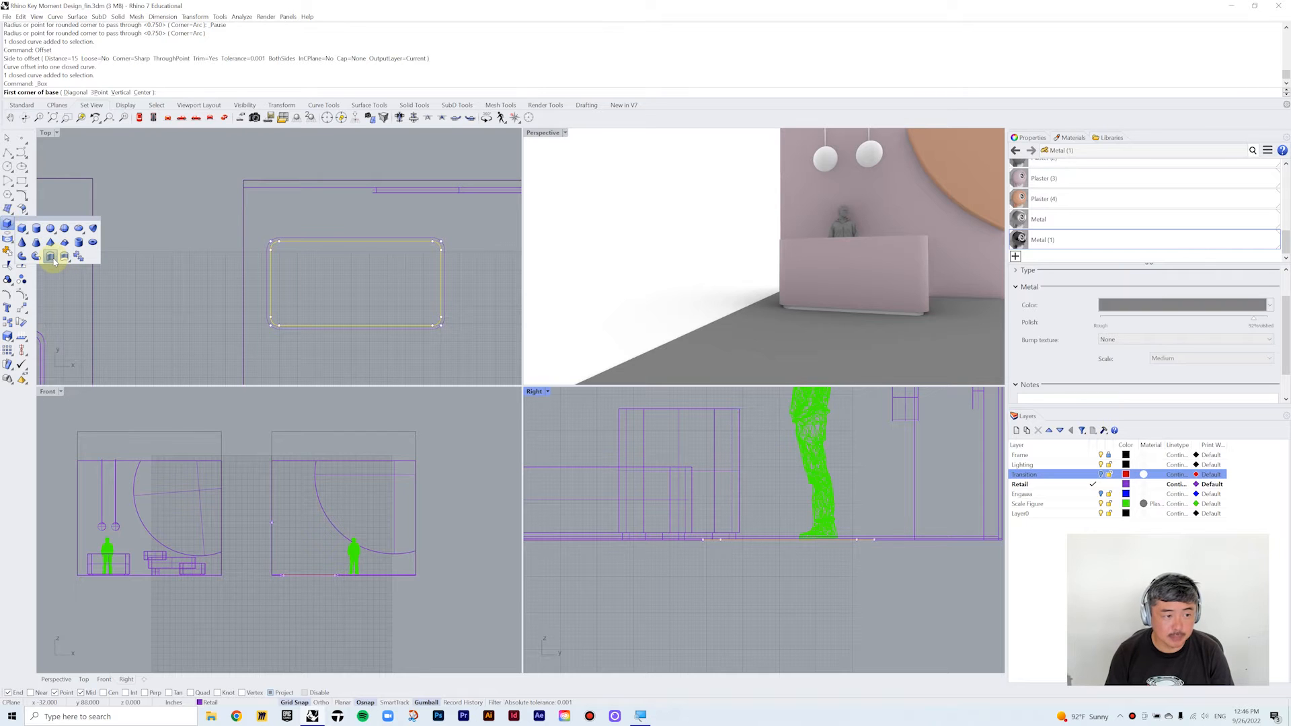
left_click(51, 257)
scroll(753, 515, "up", 2)
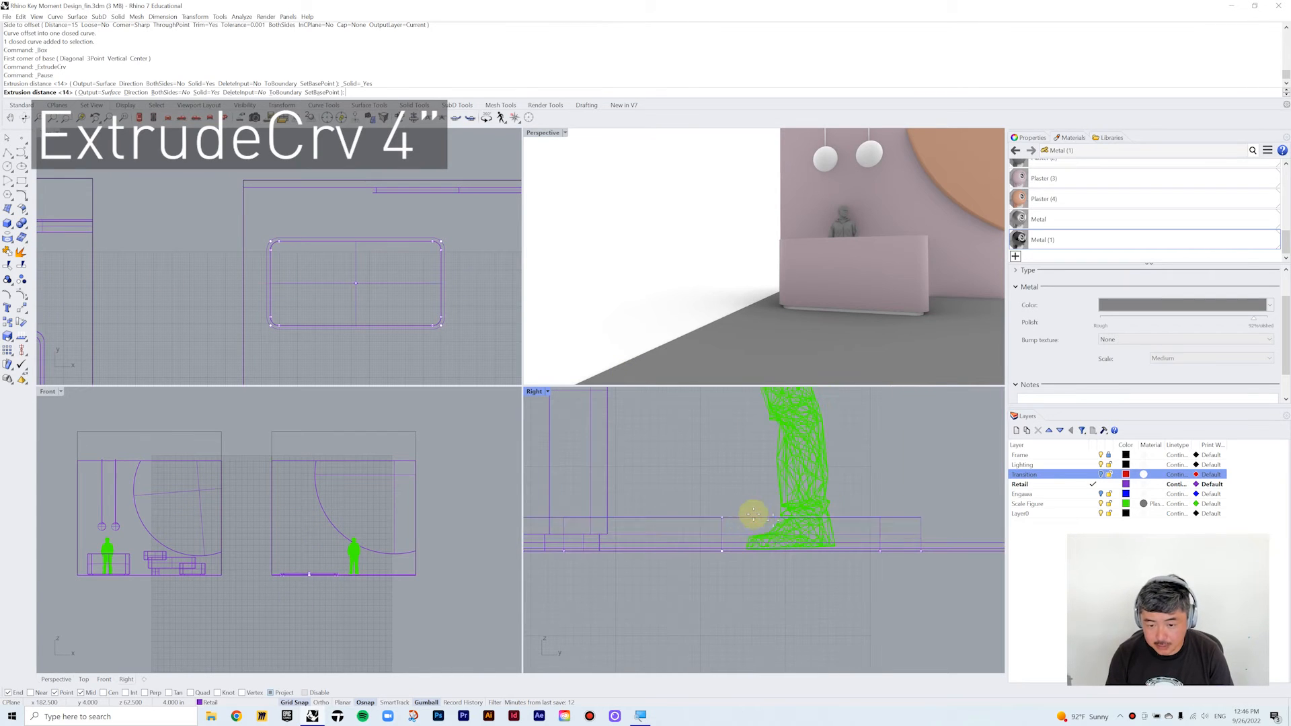
scroll(873, 548, "up", 2)
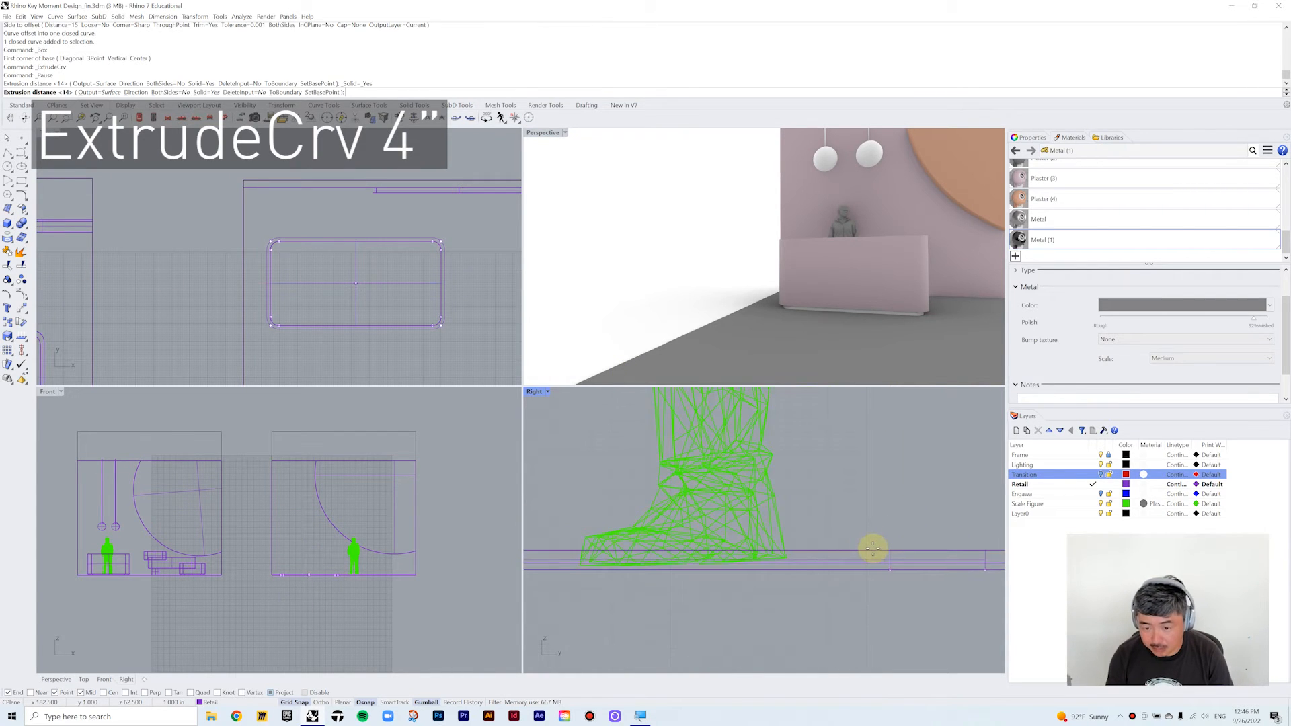
left_click(881, 492)
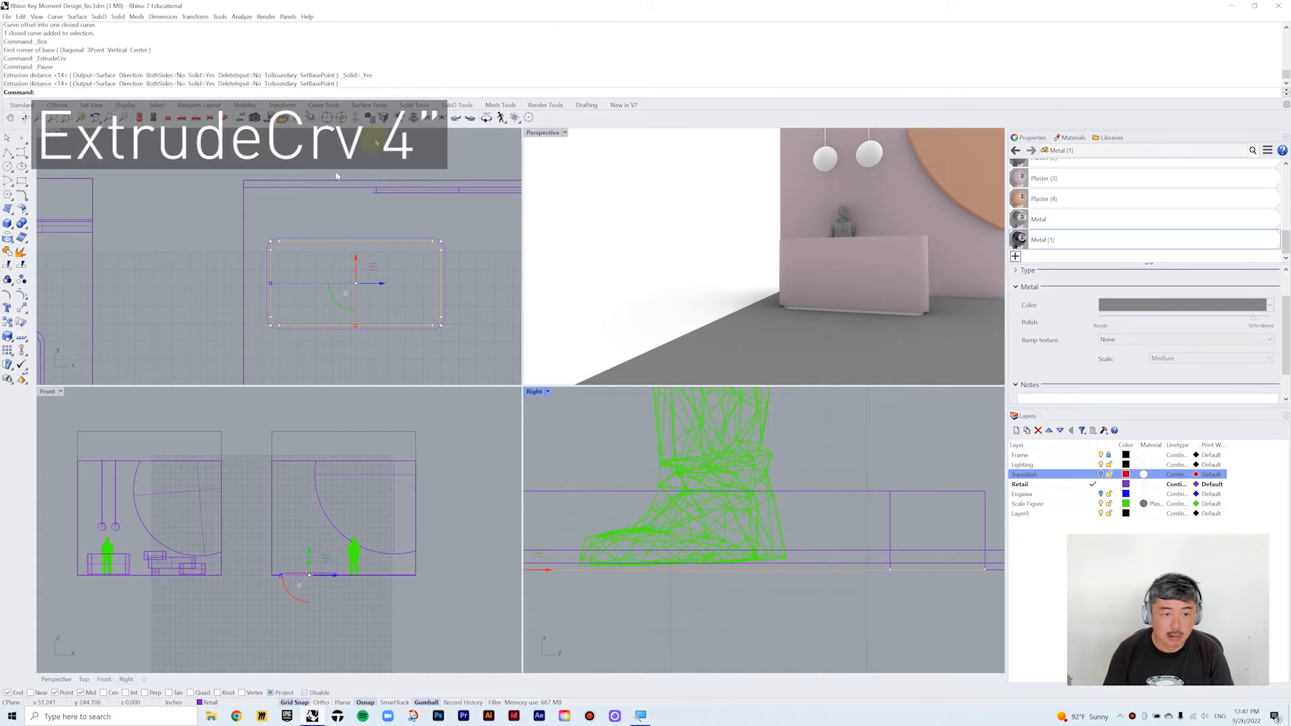
- Raise the outer rounded rectangle 4 inches to the top of the recessed base
left_click(383, 237)
scroll(947, 513, "down", 8)
right_click_drag(897, 494, 879, 520)
left_click_drag(755, 538, 766, 505)
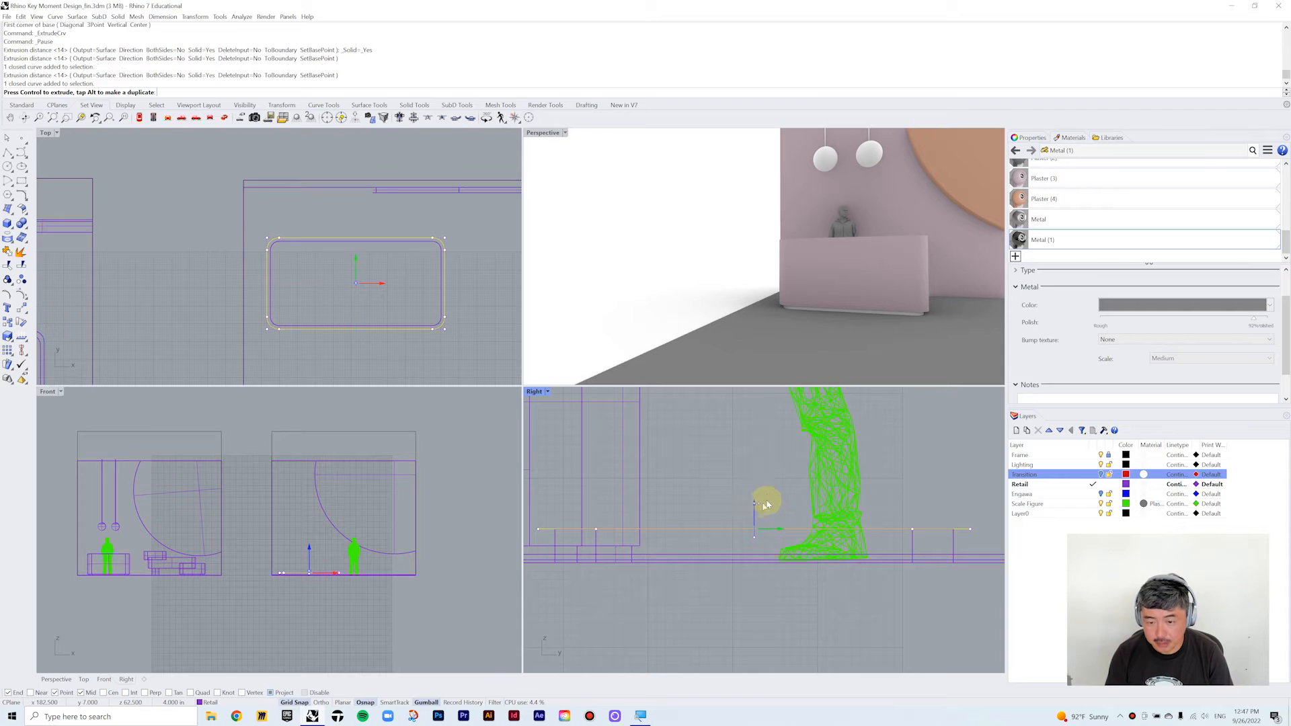
- Extrude the raised outer rounded rectangle upward 32 inches as a solid to form the counter body, then deselect everything
scroll(928, 449, "down", 8)
right_click_drag(922, 461, 873, 533)
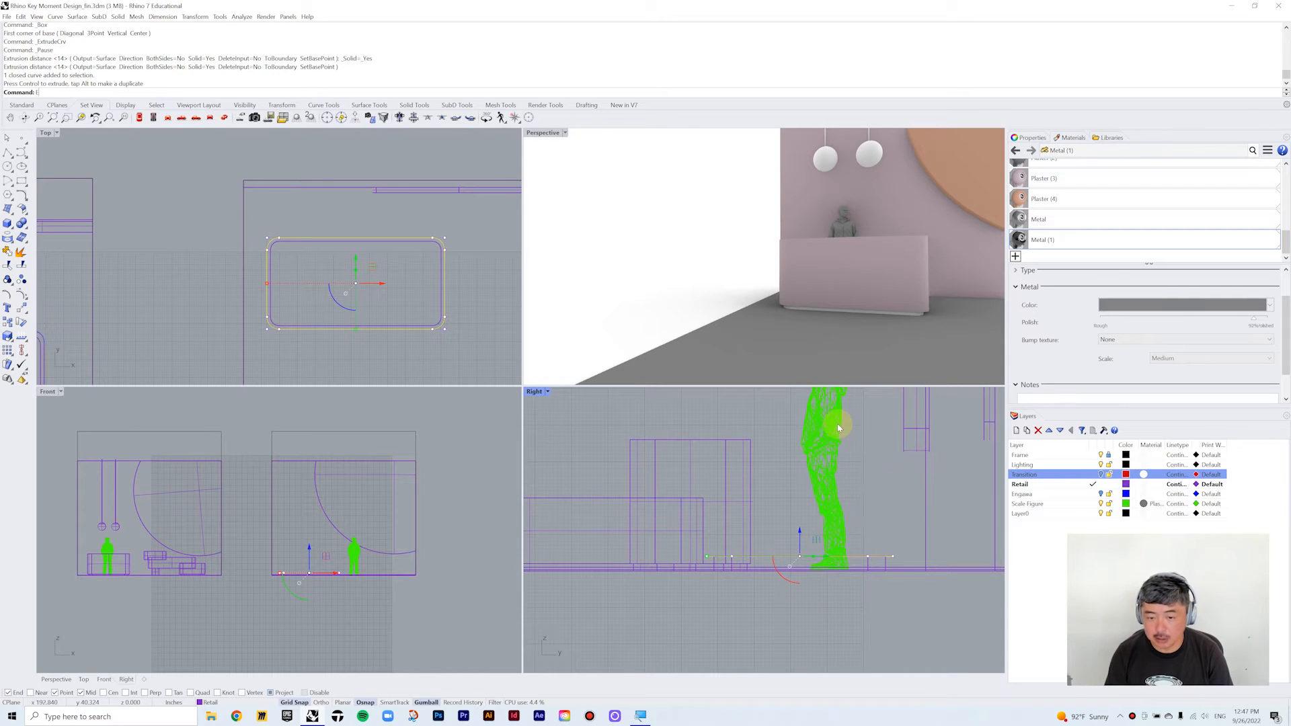
type("ex")
key("Escape")
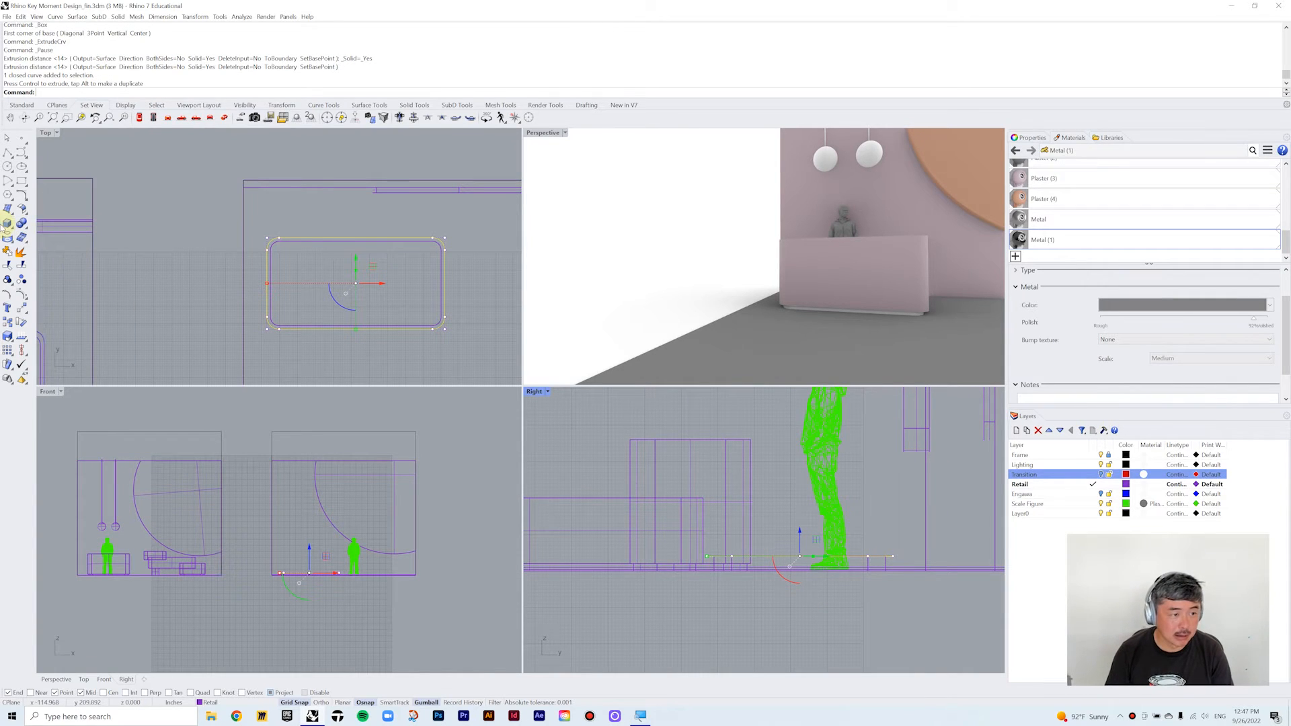
left_click(7, 226)
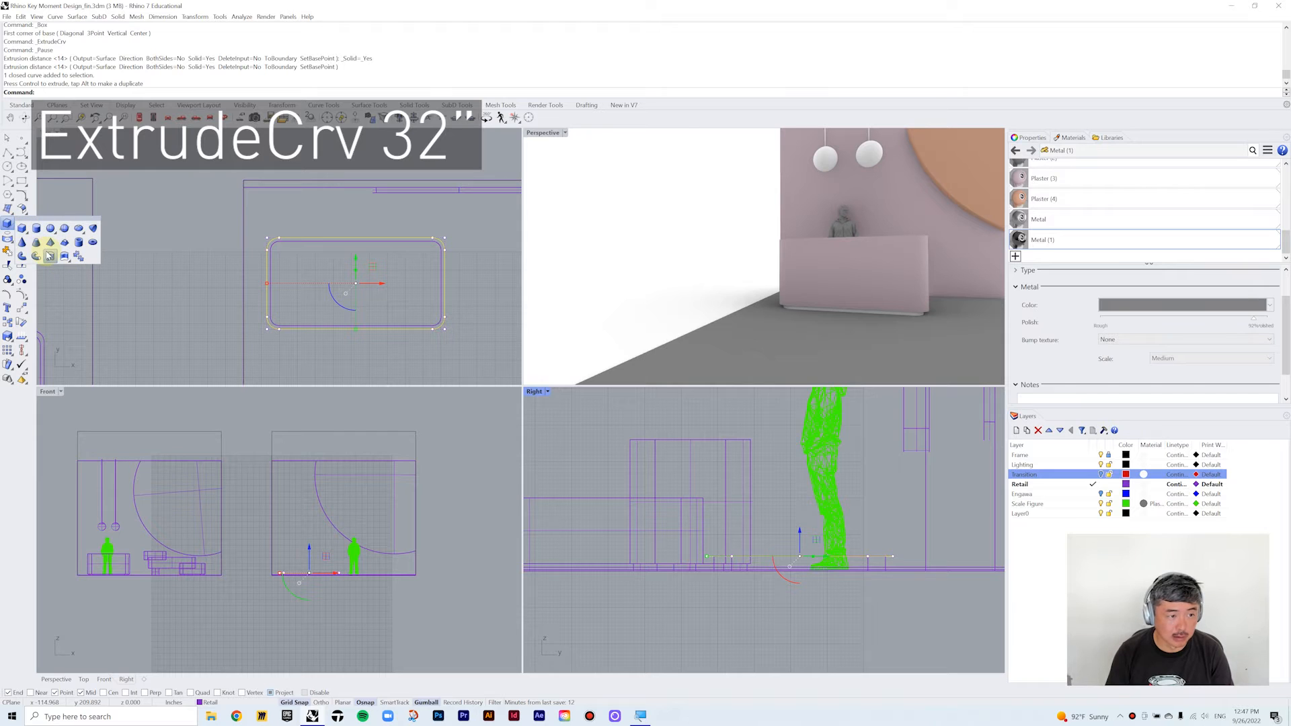
left_click(49, 257)
type("32")
key("Return")
scroll(687, 285, "down", 5)
scroll(800, 323, "up", 5)
right_click_drag(801, 339, 812, 341)
left_click(834, 344)
key("Escape")
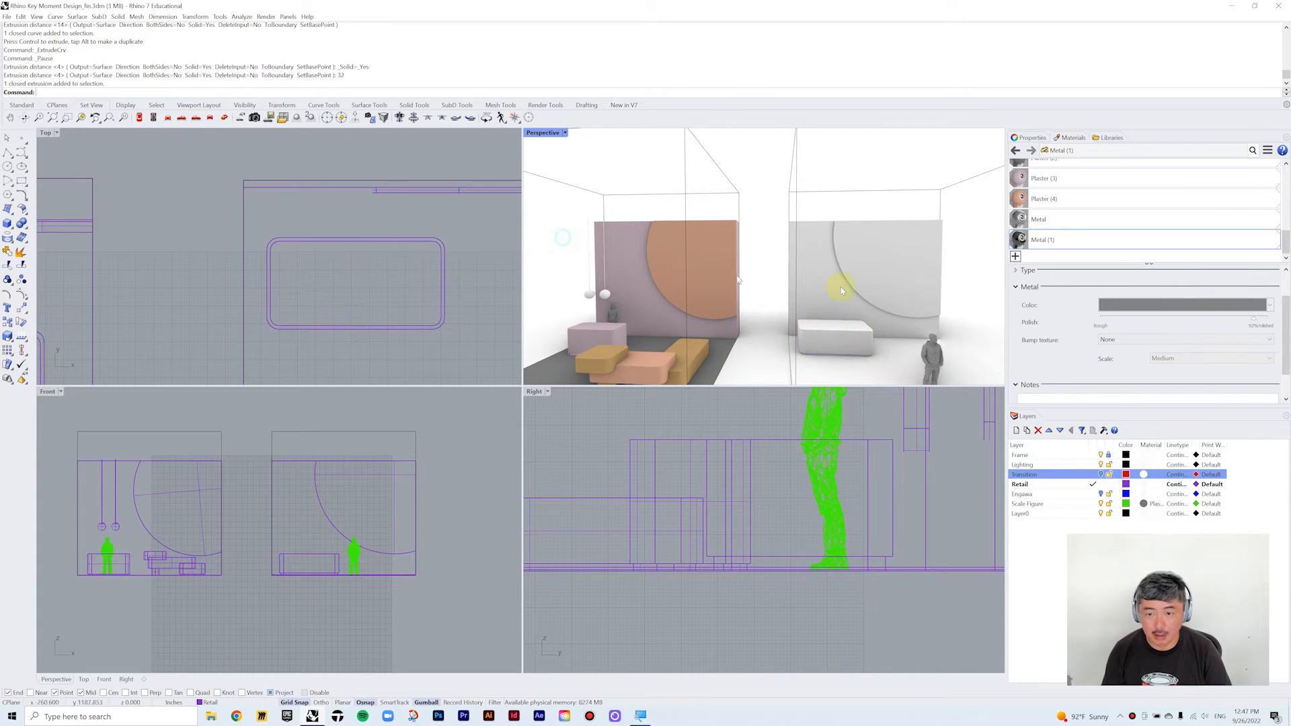
scroll(683, 292, "down", 5)
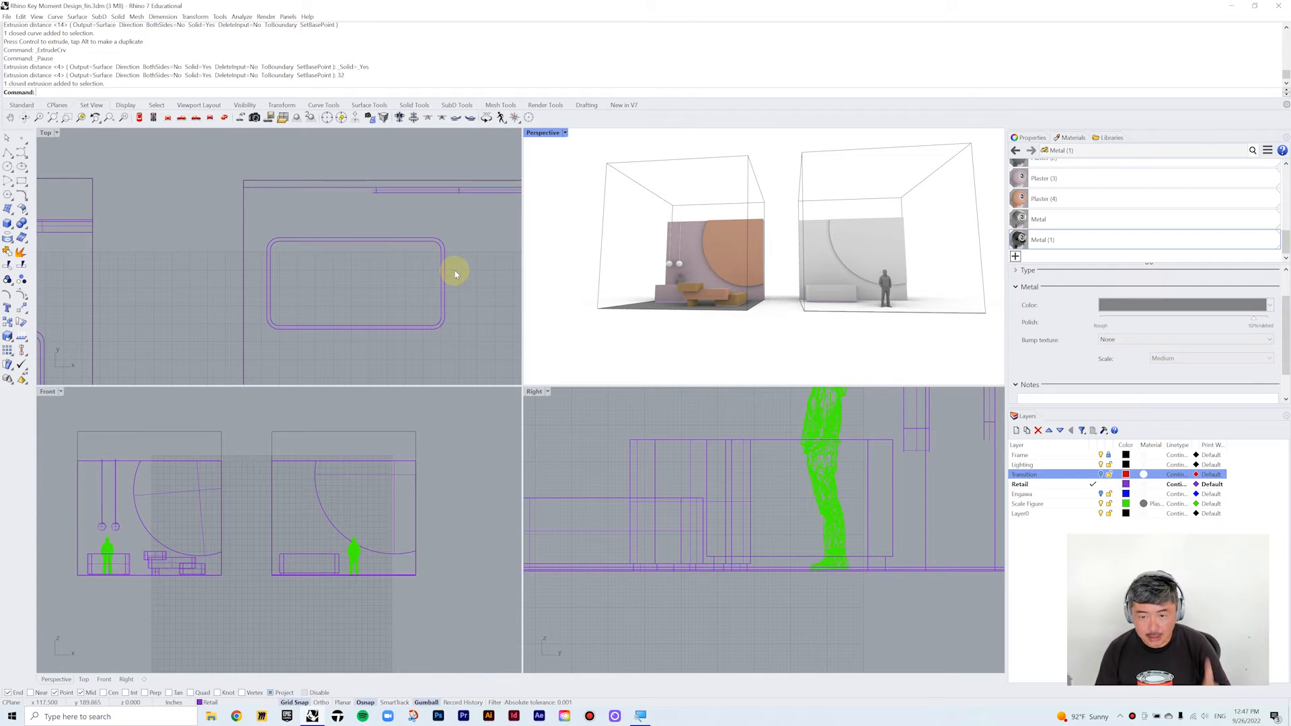
left_click_drag(457, 222, 395, 352)
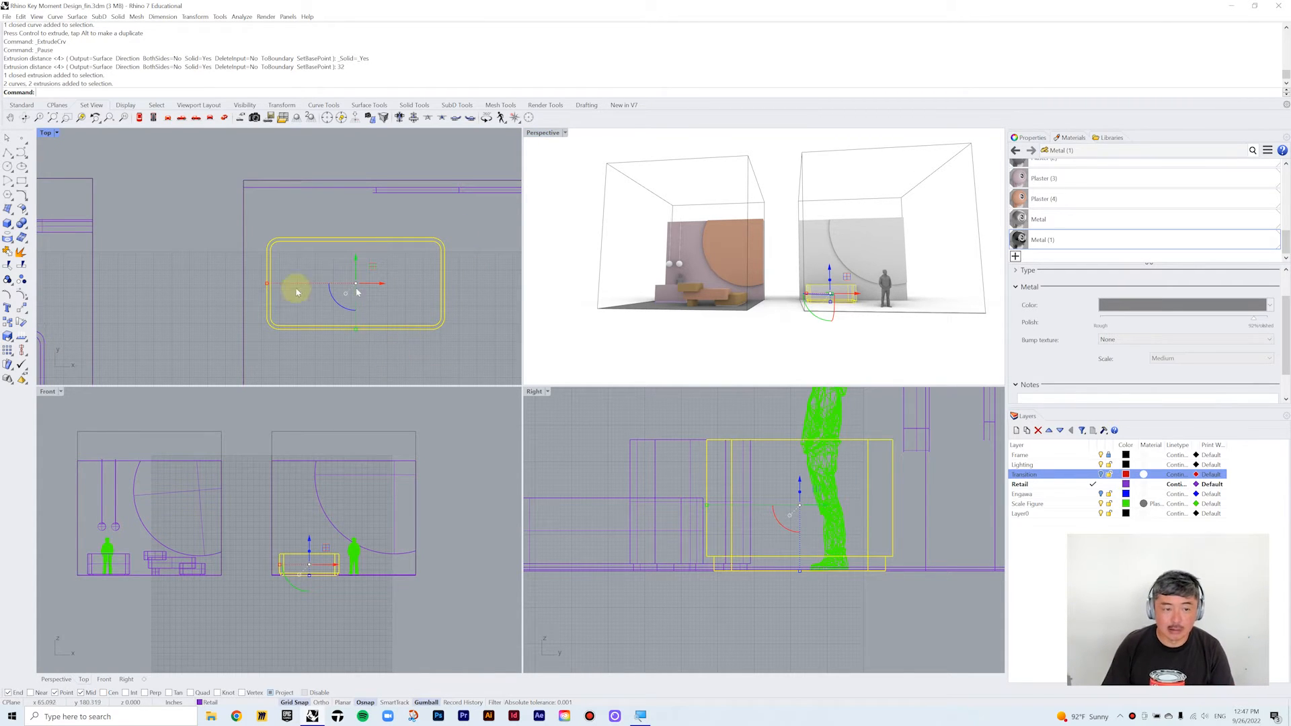
left_click_drag(270, 283, 304, 283)
scroll(412, 249, "up", 5)
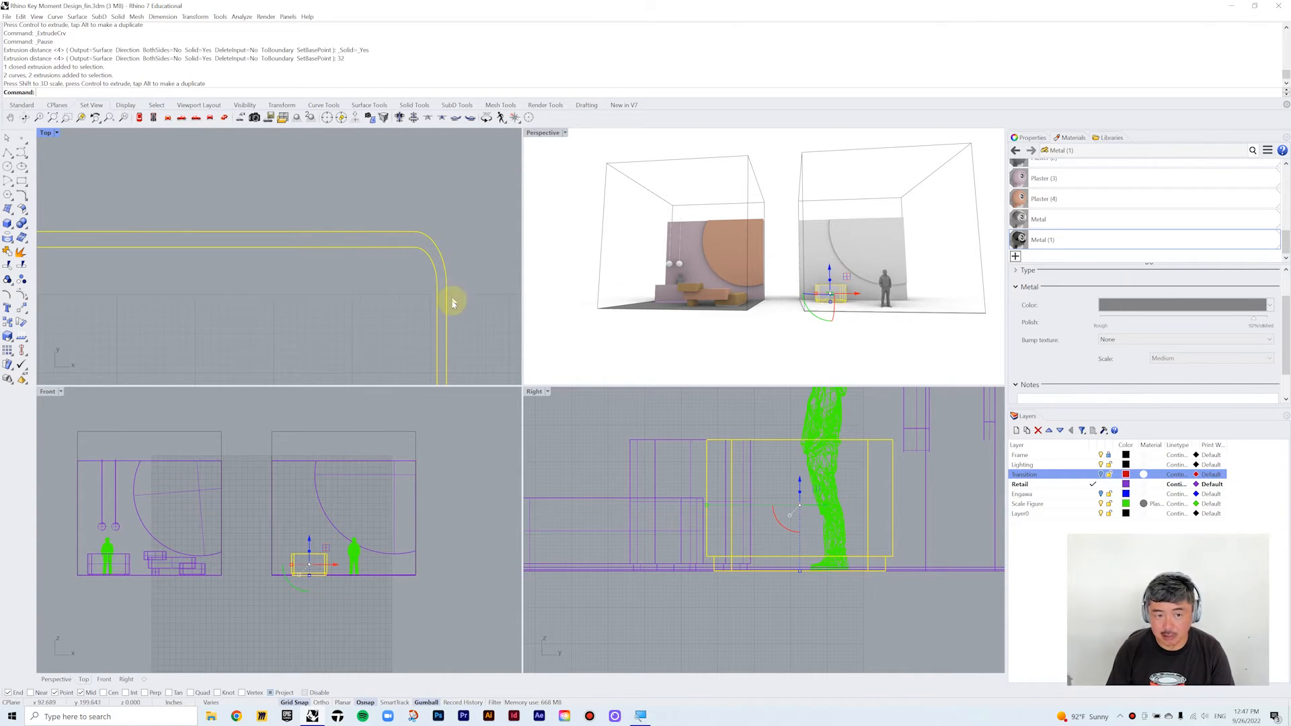
scroll(420, 252, "down", 4)
scroll(419, 253, "down", 2)
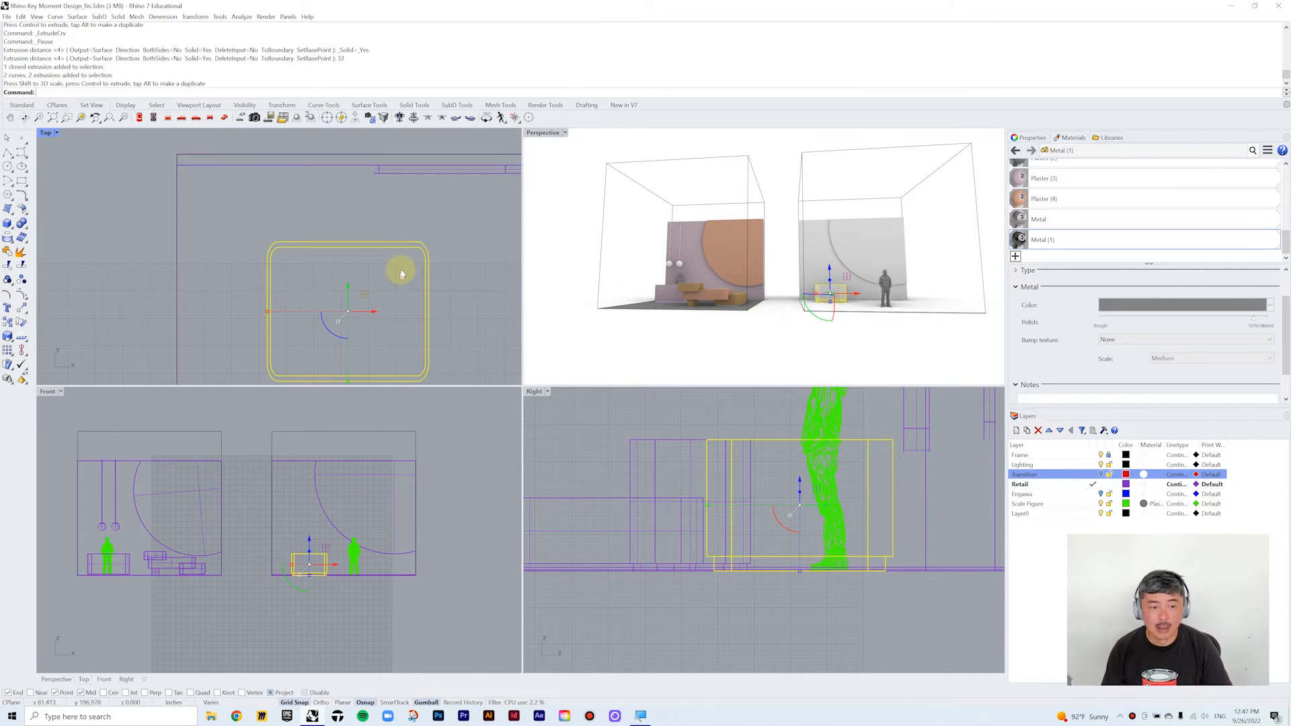
key("ctrl+z")
scroll(412, 225, "down", 4)
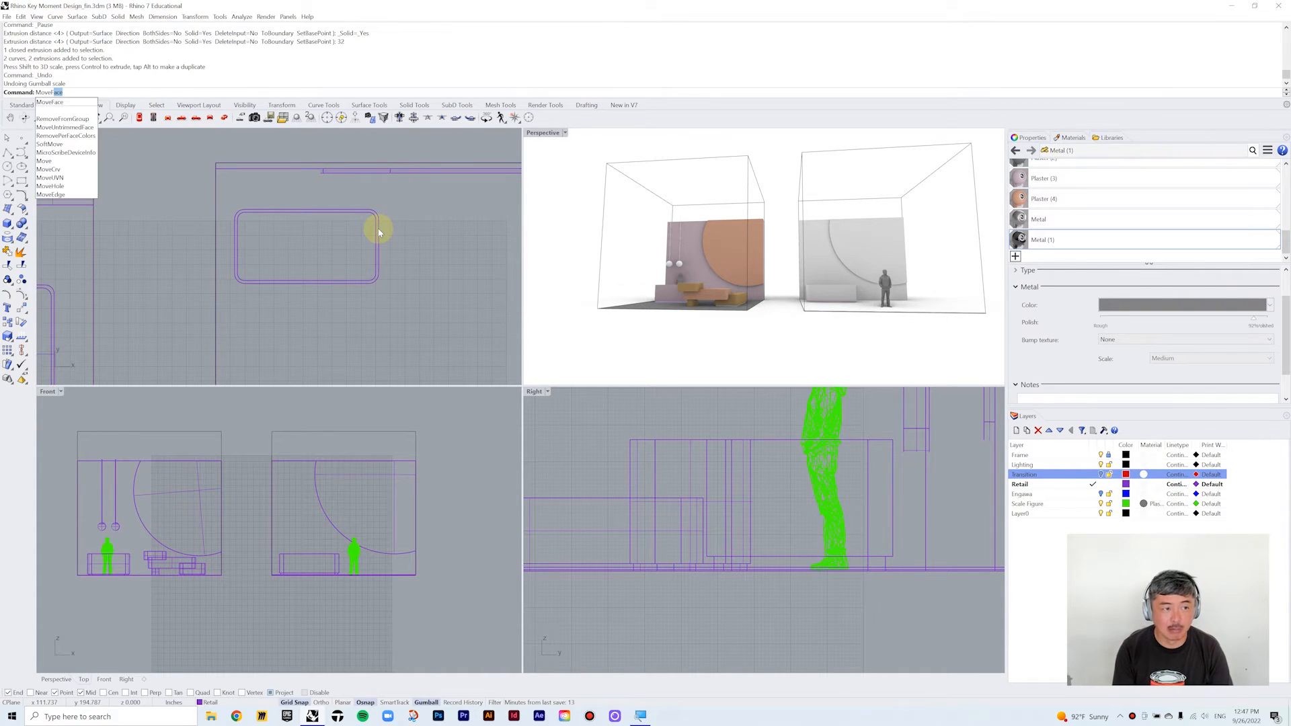
- Shorten the counter and its base by moving their right-end faces about 19 inches inward with MoveFace
key("Return")
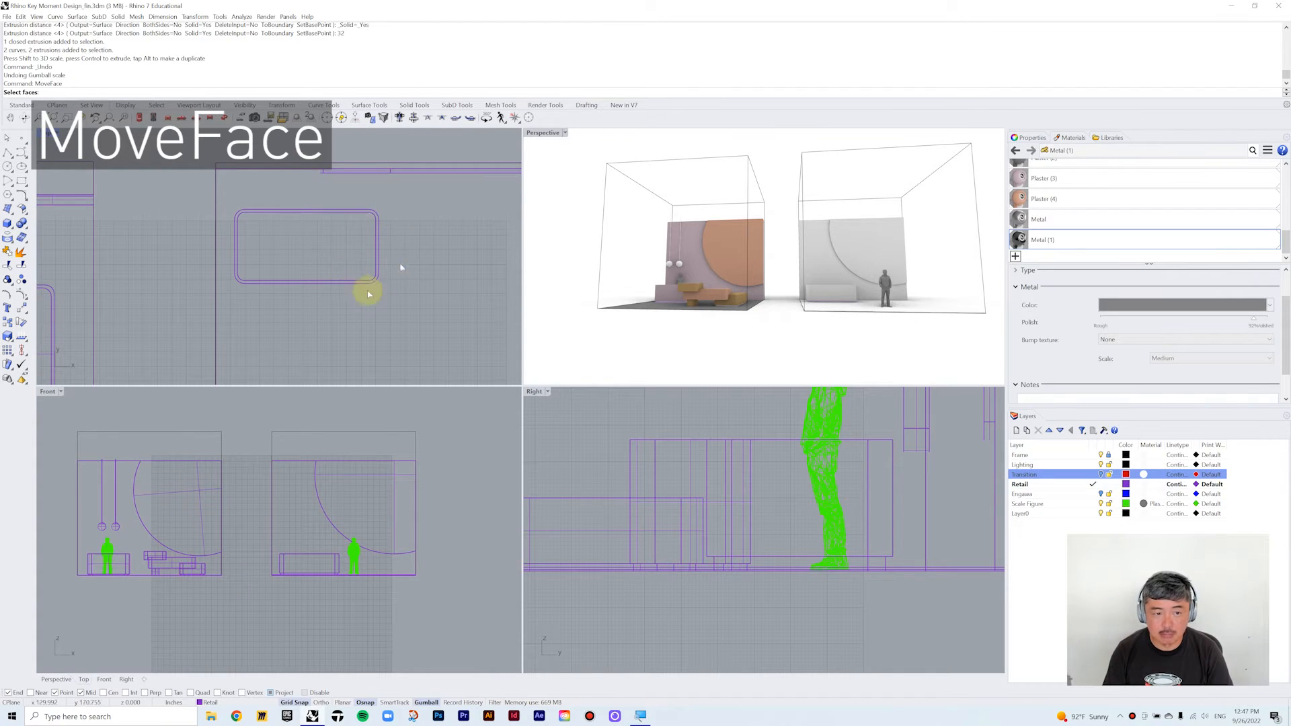
left_click_drag(342, 188, 413, 308)
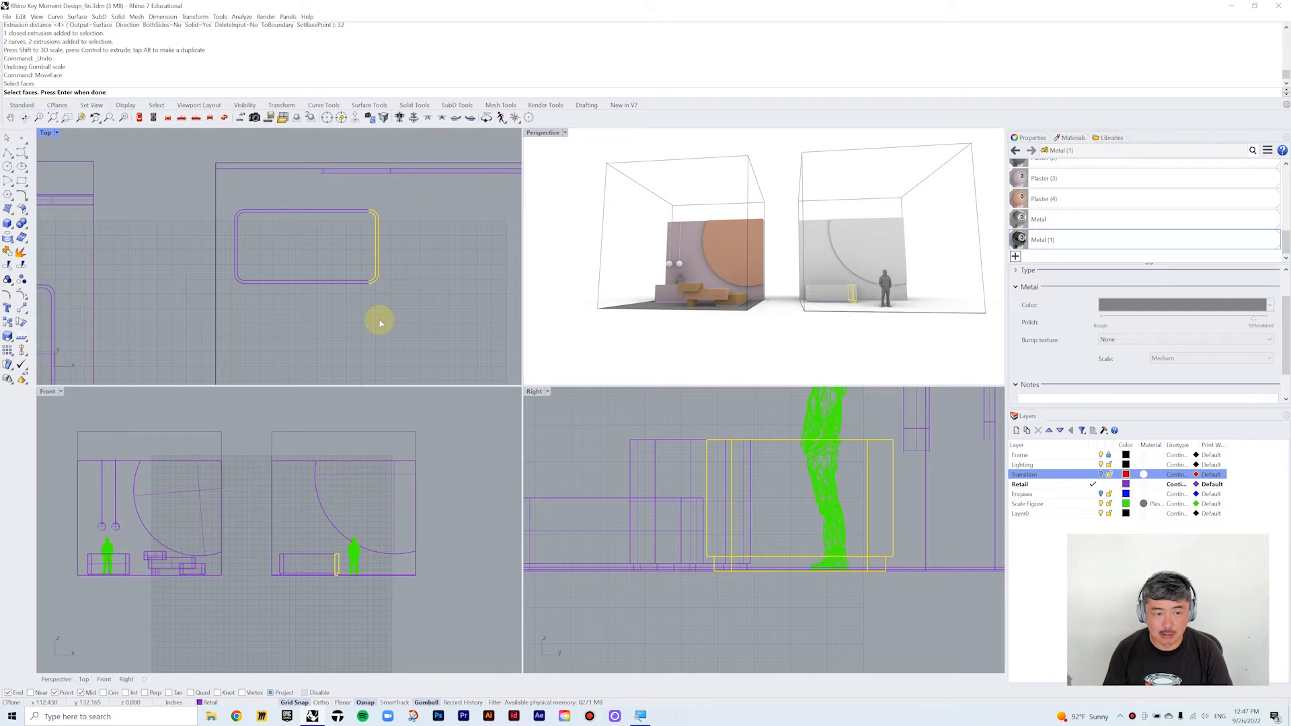
key("Return")
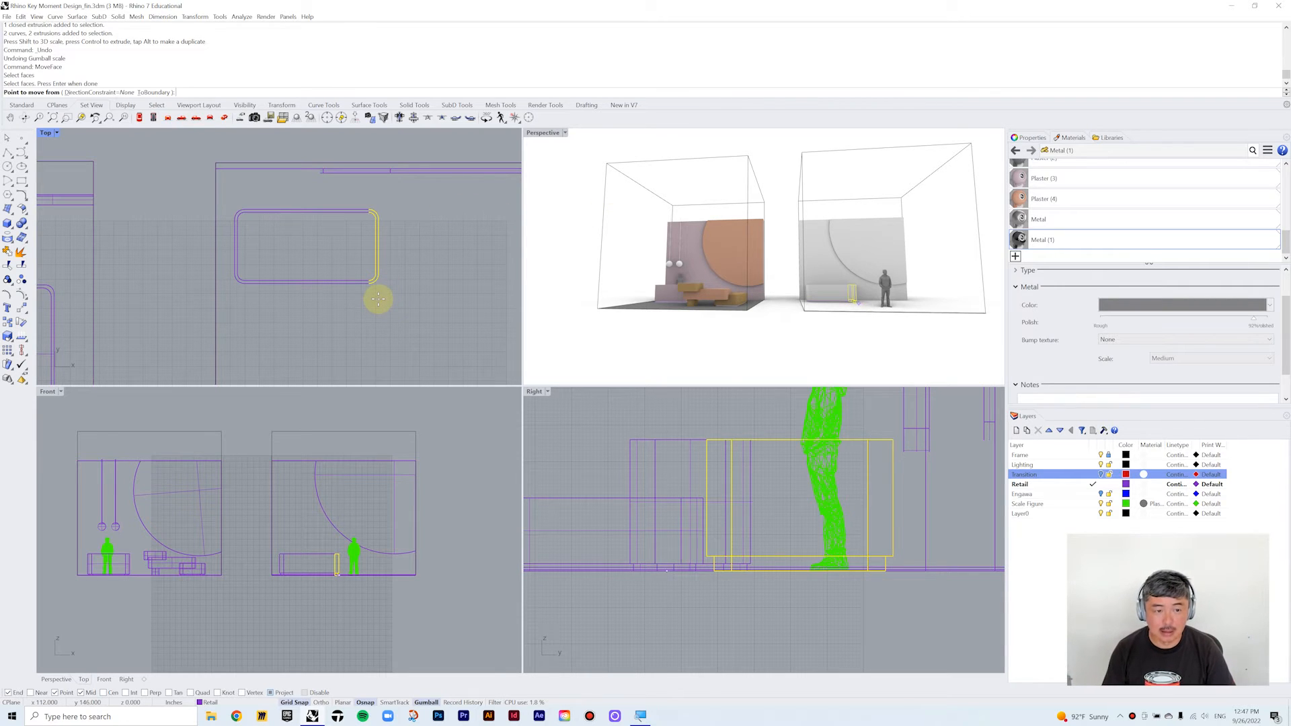
left_click(377, 299)
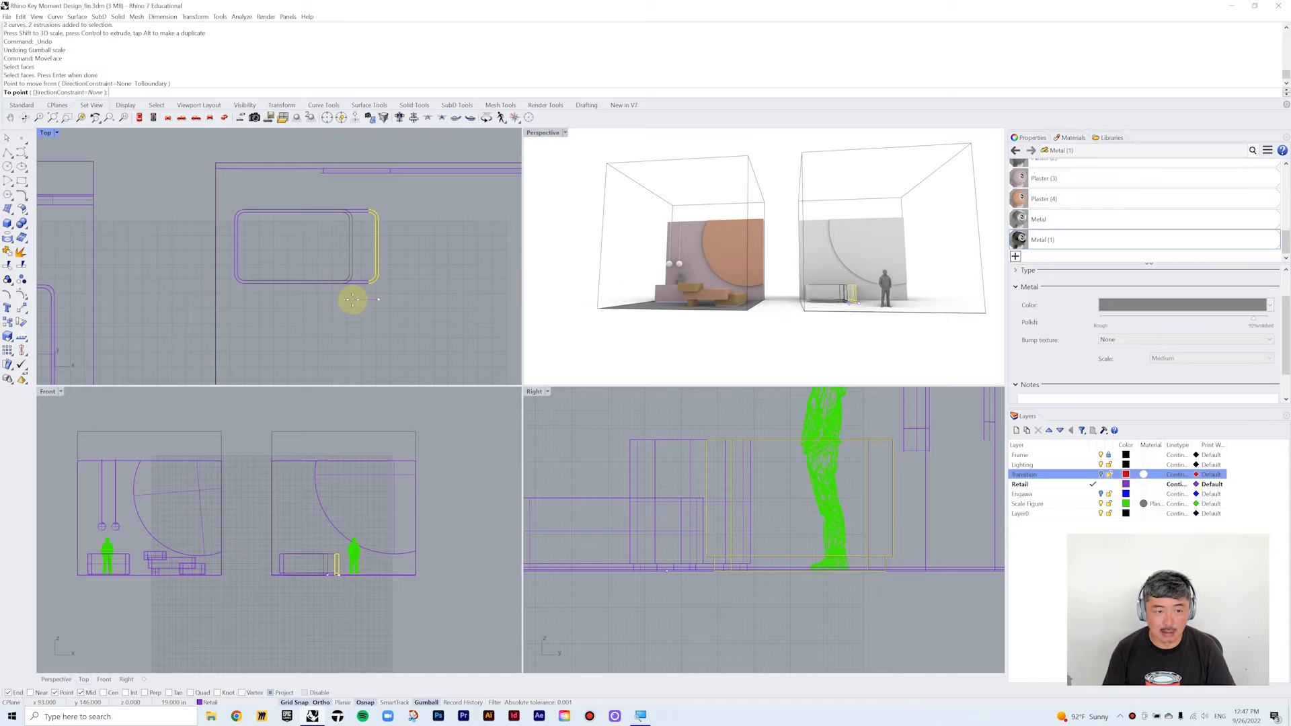
left_click(353, 299)
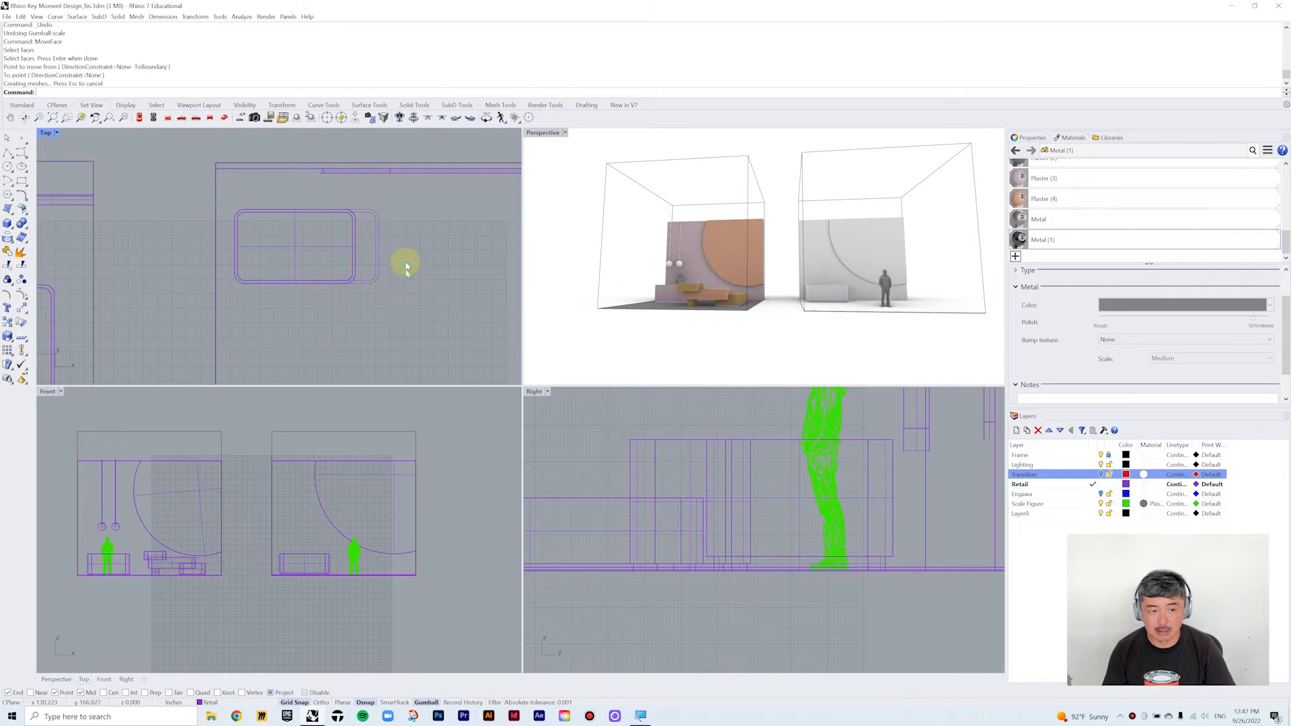
- Delete the two original rounded-rectangle curves left over around the shortened counter
right_click_drag(827, 290, 814, 293)
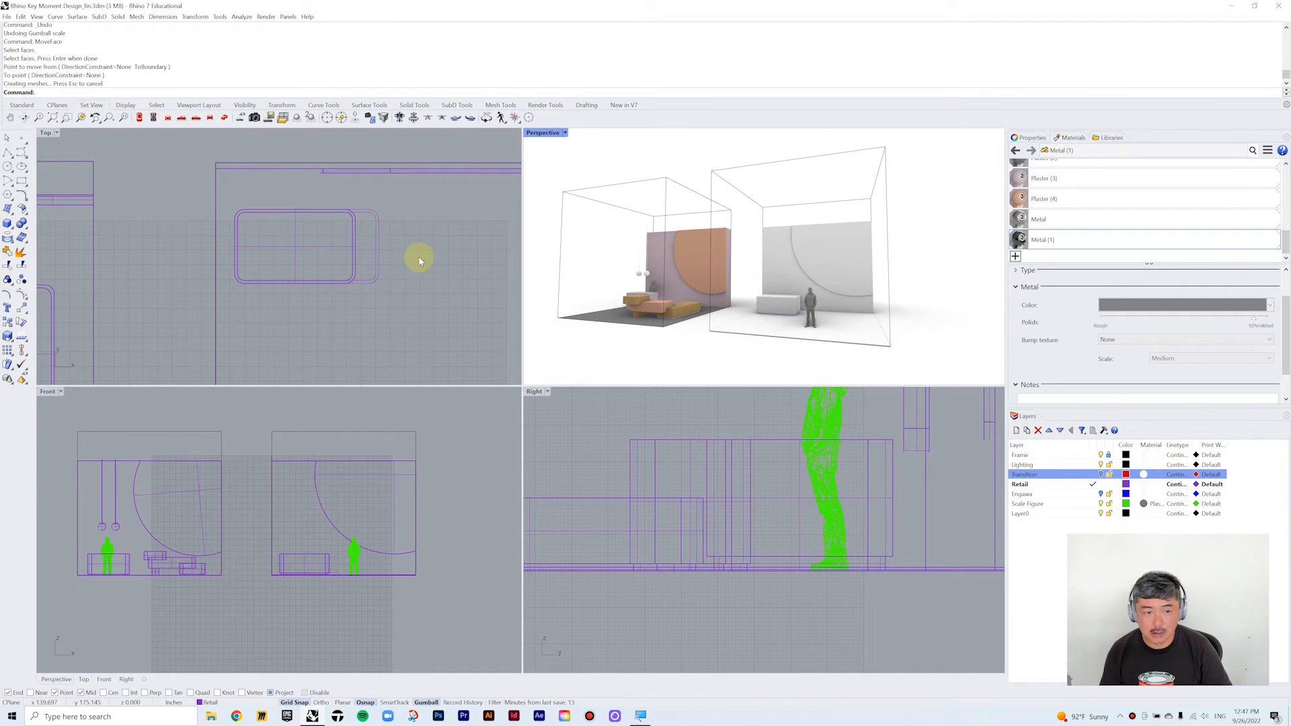
left_click(376, 259)
key("Delete")
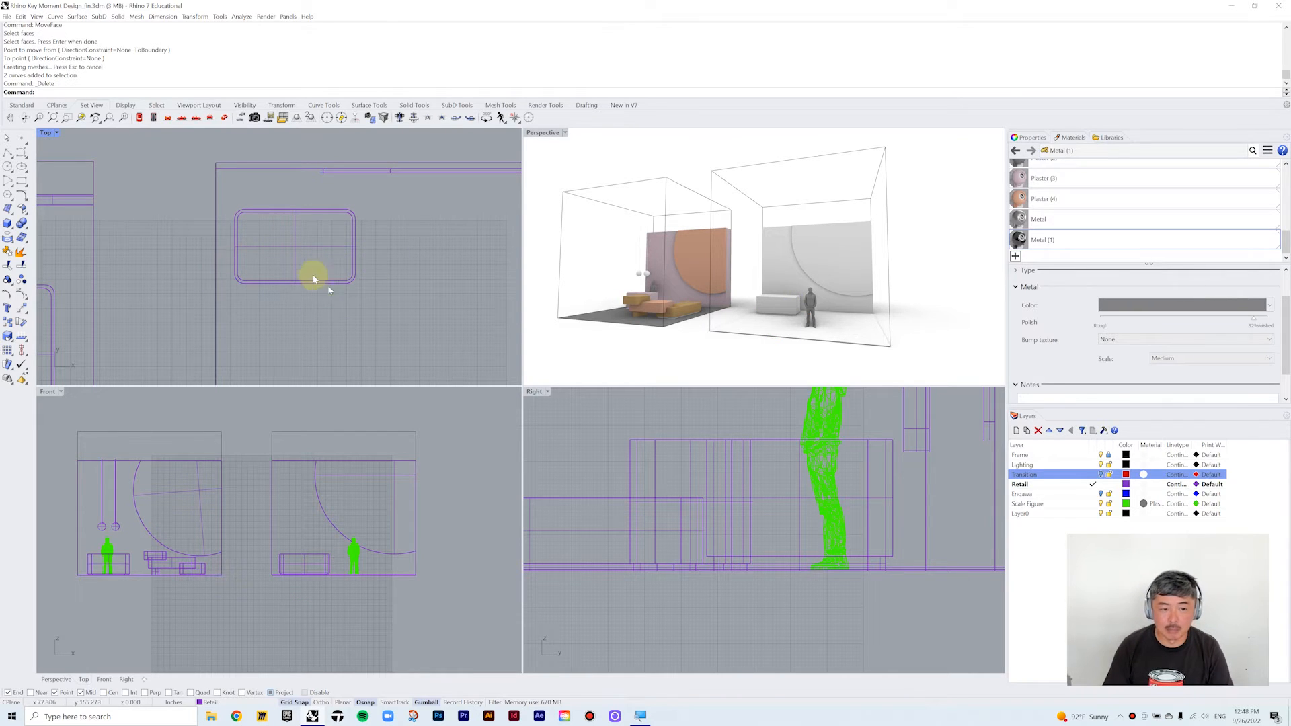
- Reduce the counter's depth by moving the front faces of its body and base toward the back wall with MoveFace
right_click_drag(338, 282, 400, 285)
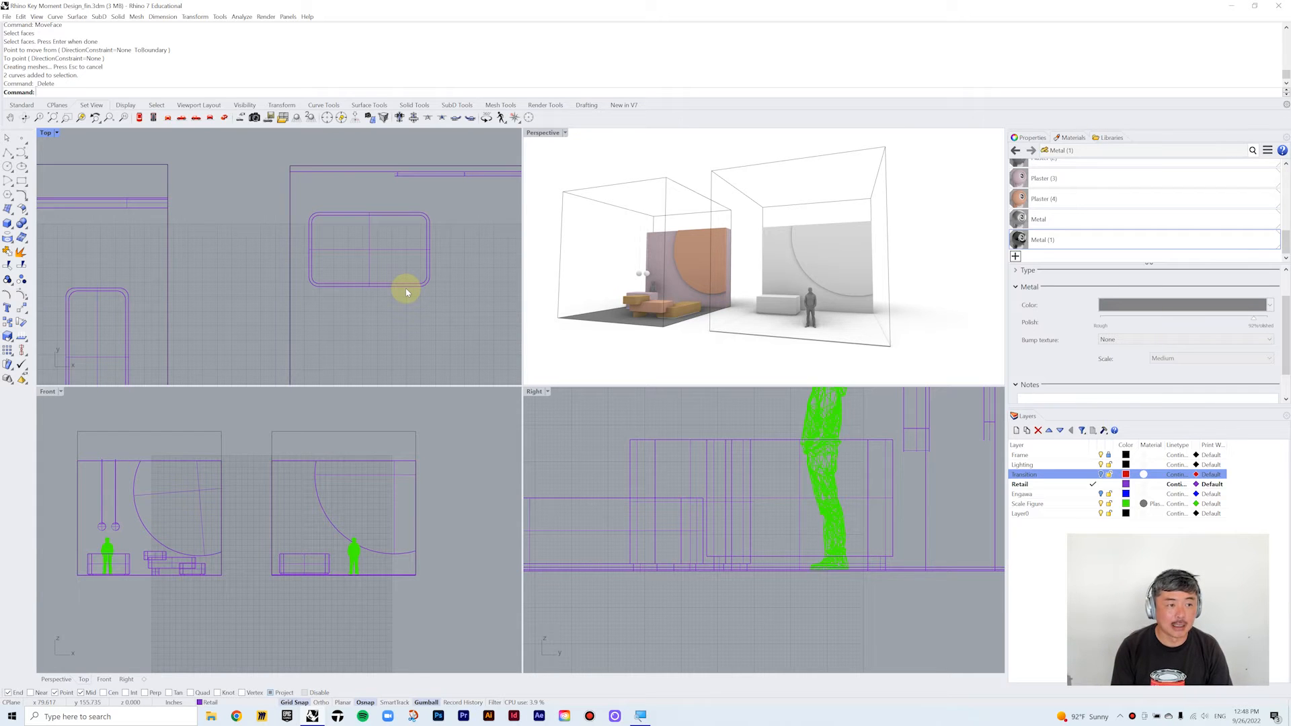
type("MoveFace")
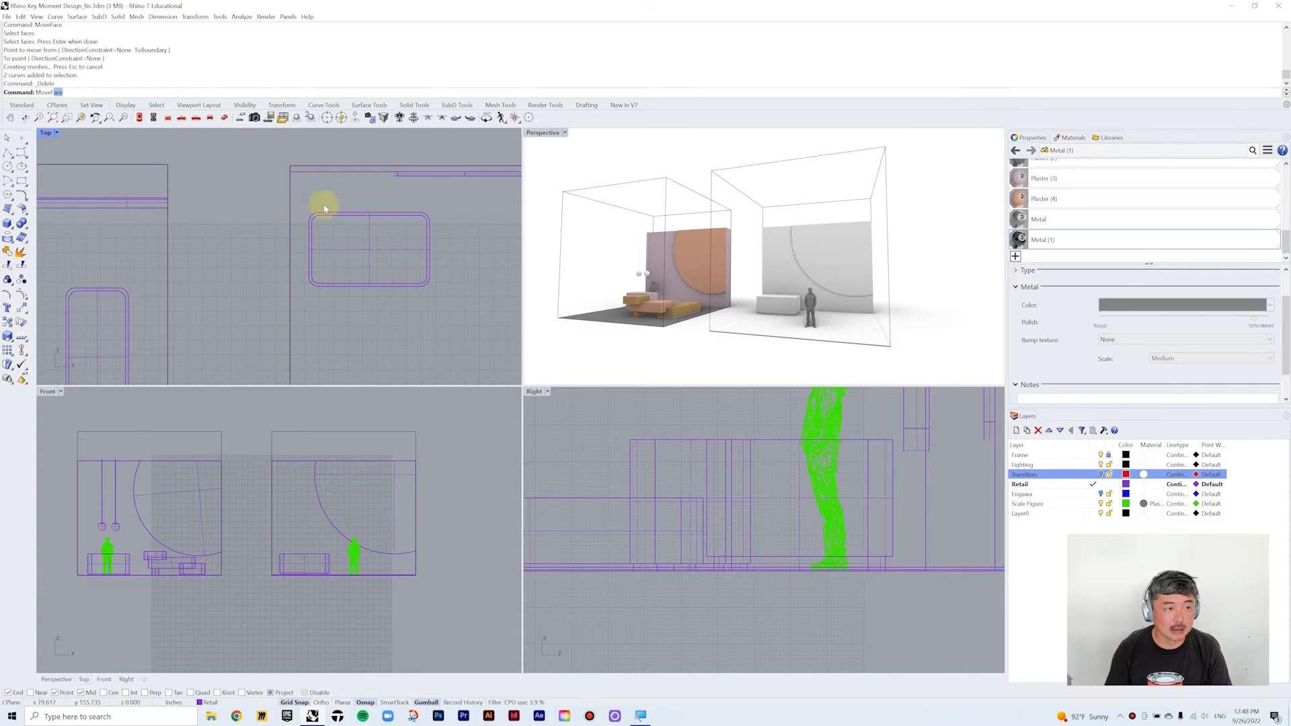
key("Return")
left_click_drag(296, 265, 458, 310)
key("Return")
left_click(463, 283)
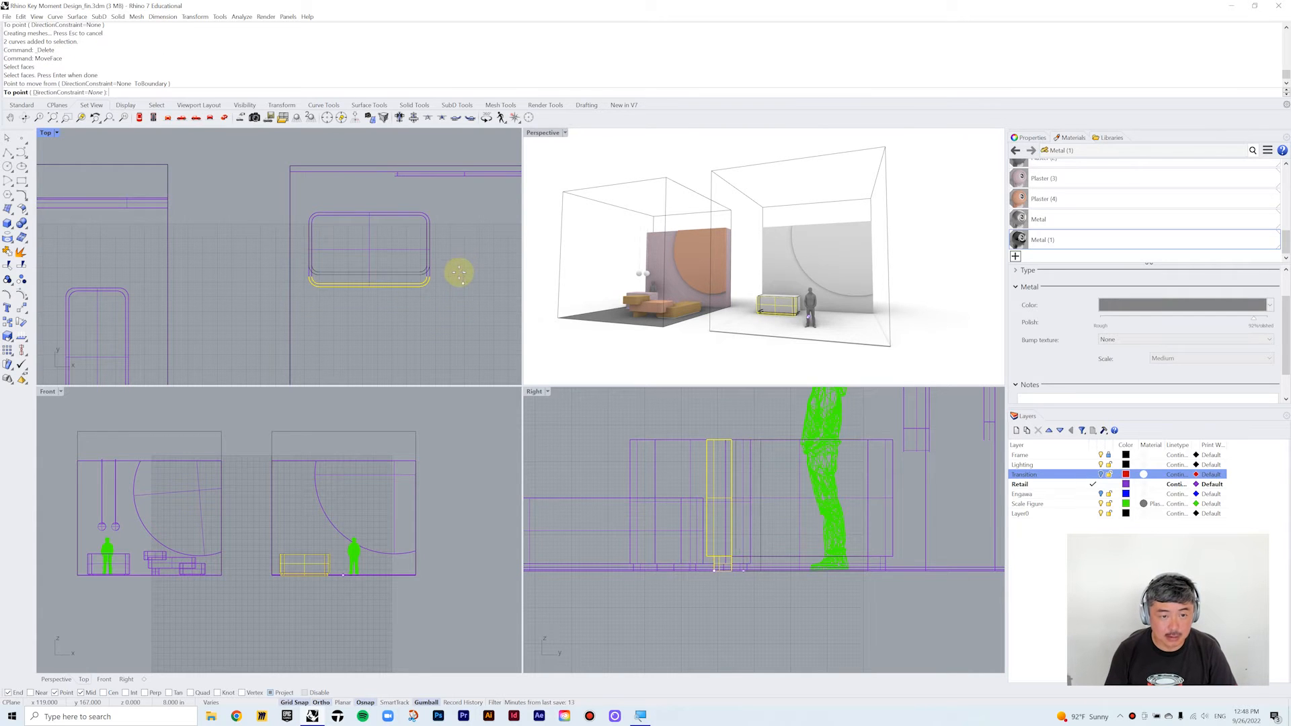
left_click(455, 259)
- Move the resized counter and its base slightly forward, away from the back wall
left_click_drag(310, 206, 458, 289)
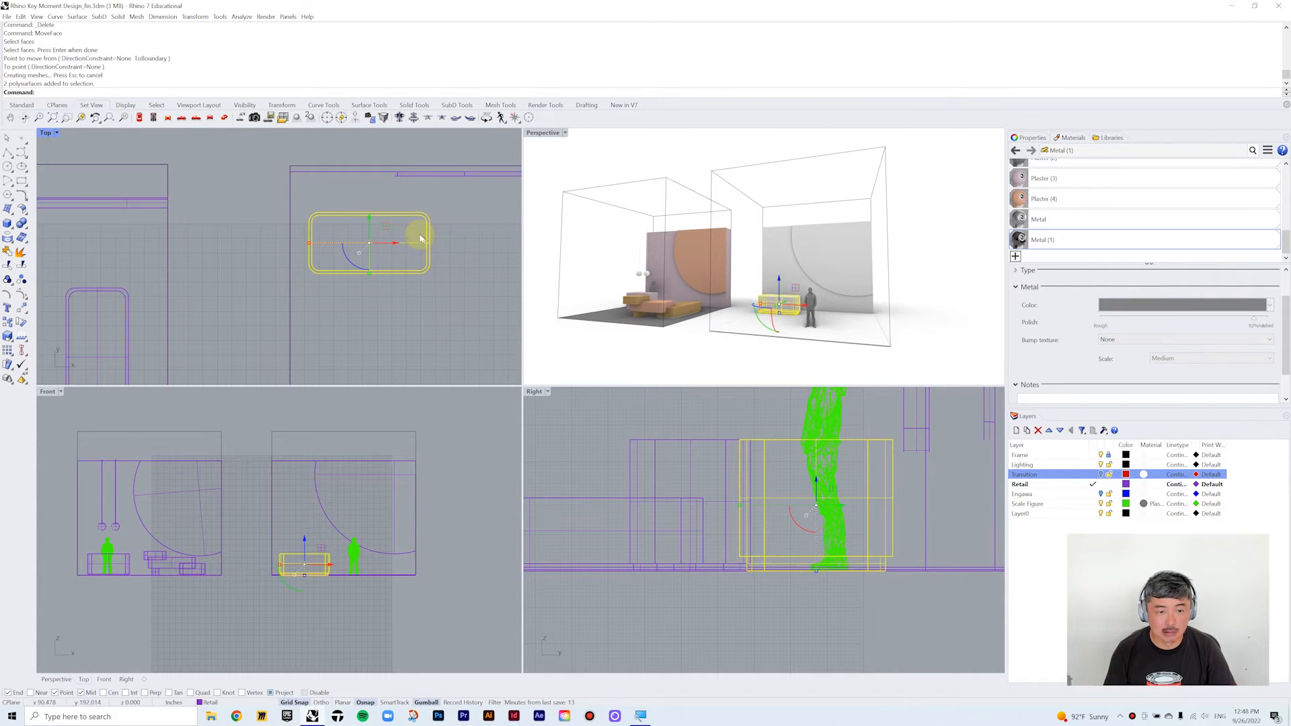
left_click_drag(383, 225, 391, 243)
left_click(418, 211)
right_click_drag(453, 210, 432, 207)
- Copy the counter with its base to the right side of the set and turn the copy 90 degrees
left_click(383, 274)
right_click_drag(396, 273, 375, 234)
type("c")
key("Return")
left_click(327, 232)
left_click(426, 275)
key("Return")
left_click_drag(411, 279, 384, 222)
left_click(362, 251)
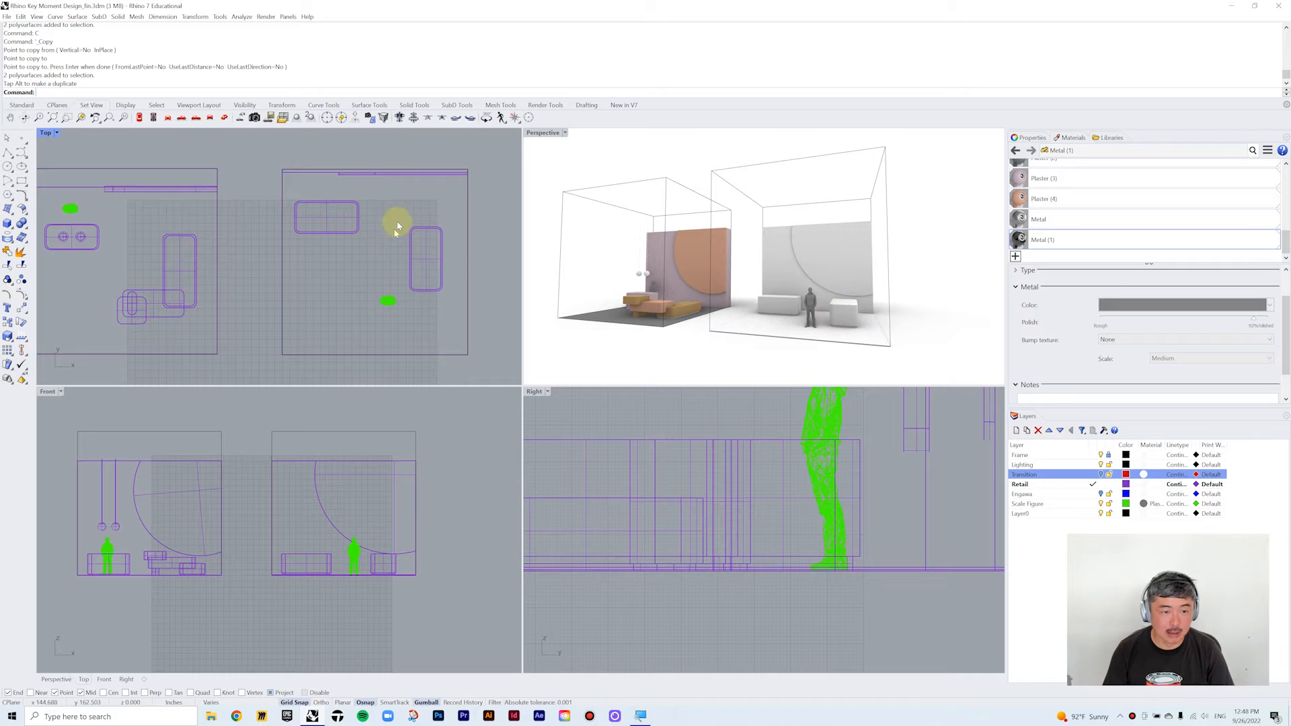
- Lengthen the rotated copy by moving its back-end faces toward the back wall, and shift the block slightly forward
type("MoveF")
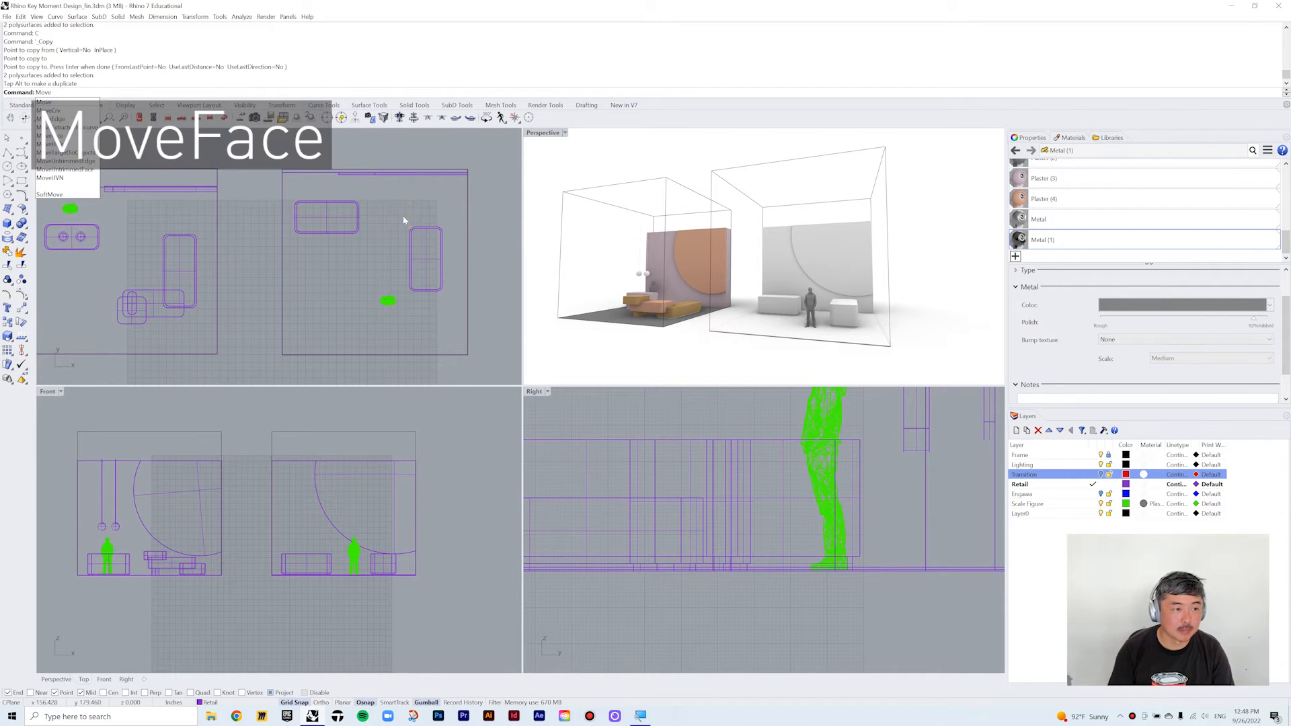
key("Return")
left_click(441, 231)
key("Return")
left_click(445, 228)
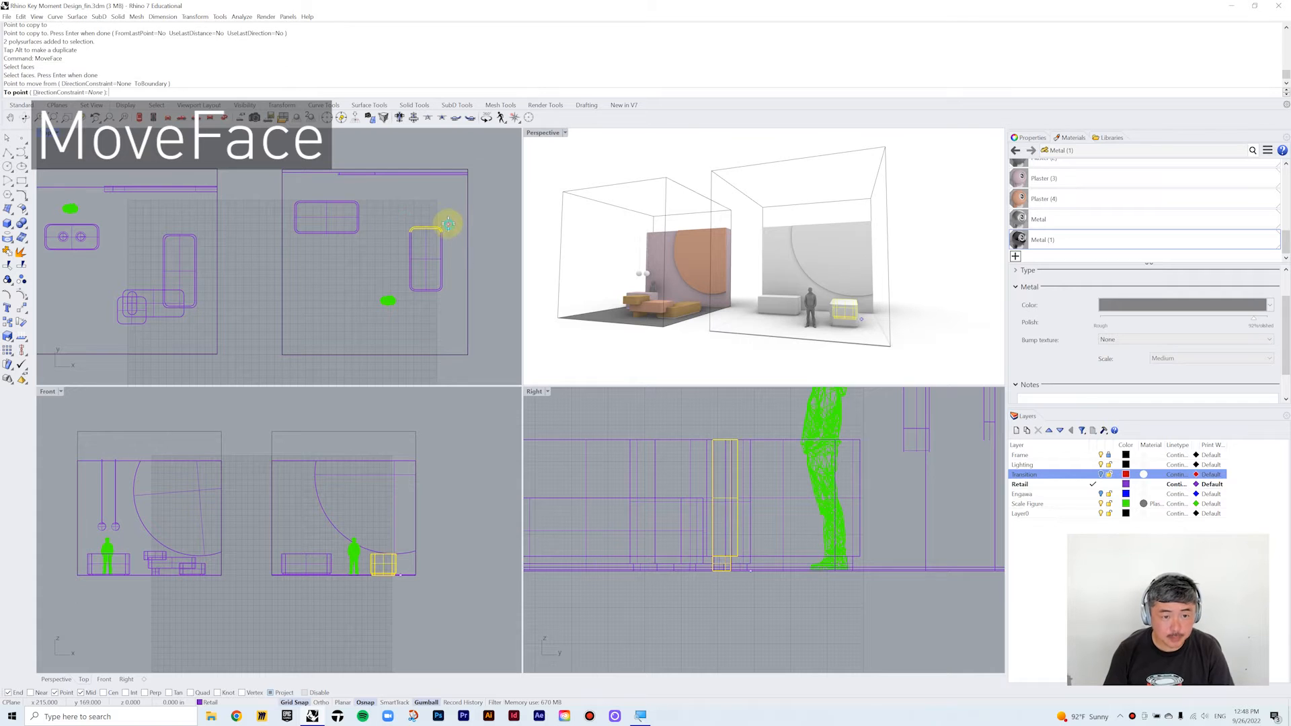
left_click(448, 212)
left_click_drag(456, 314, 438, 215)
key("Escape")
- Lower the top face of the right-hand block by about 16 inches with MoveFace
scroll(370, 553, "up", 7)
right_click_drag(395, 521, 391, 509)
right_click_drag(841, 364, 831, 324)
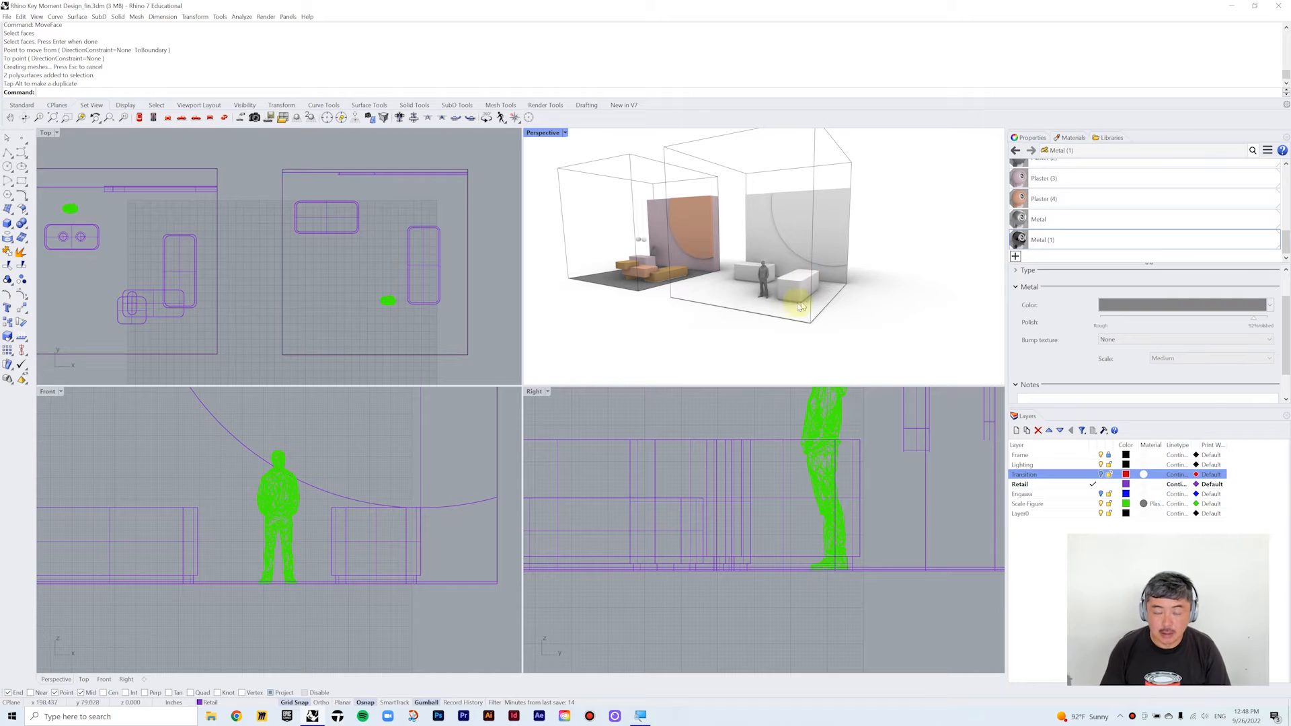
scroll(800, 306, "up", 10)
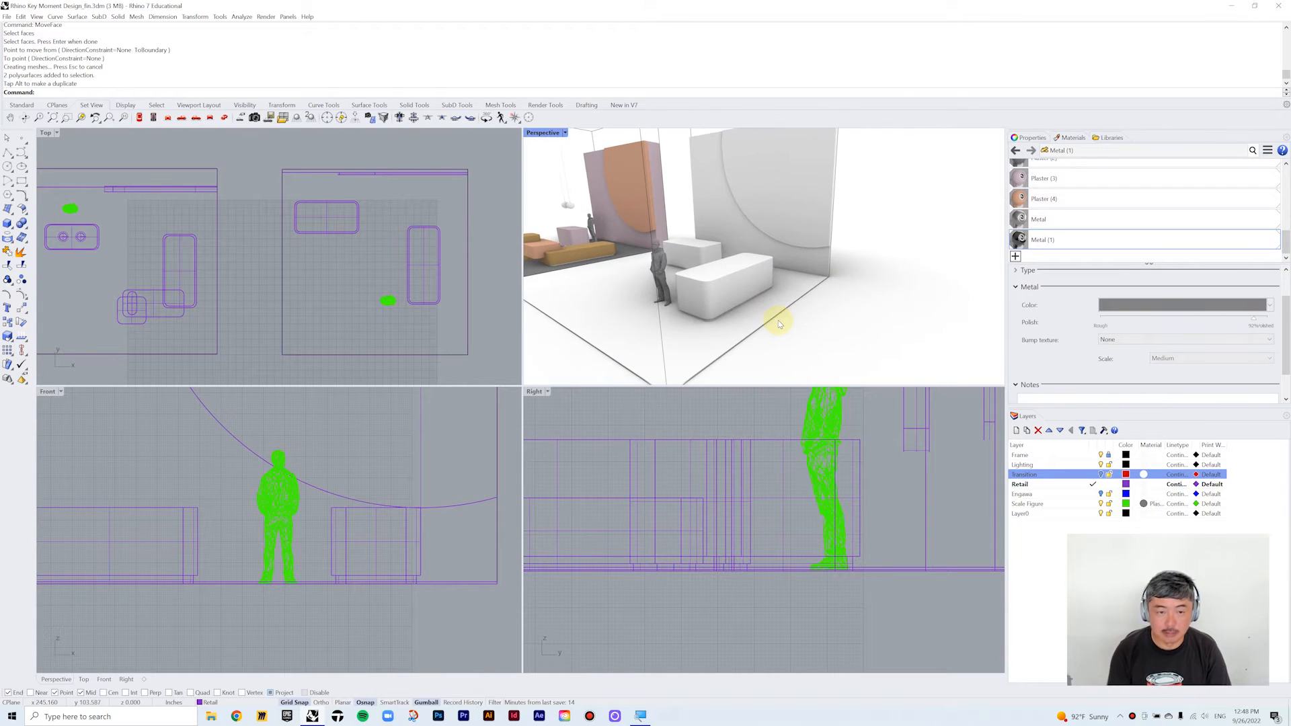
key("Return")
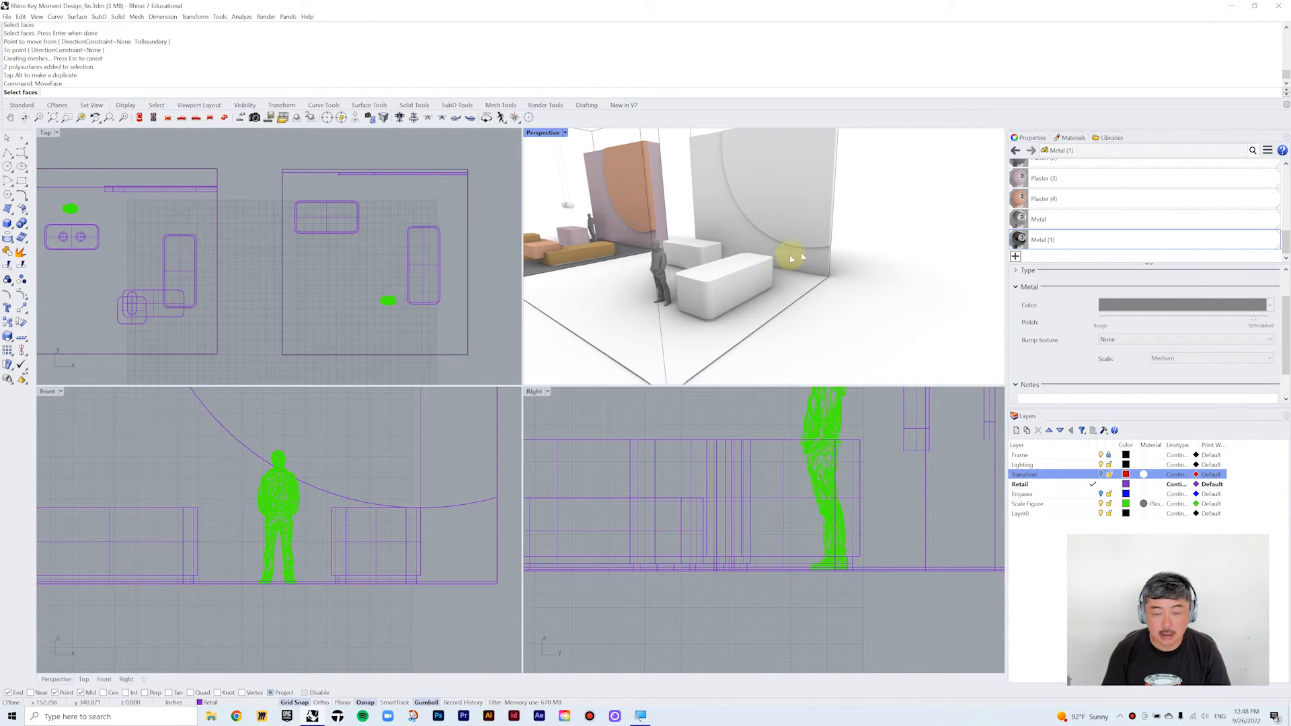
left_click(731, 268)
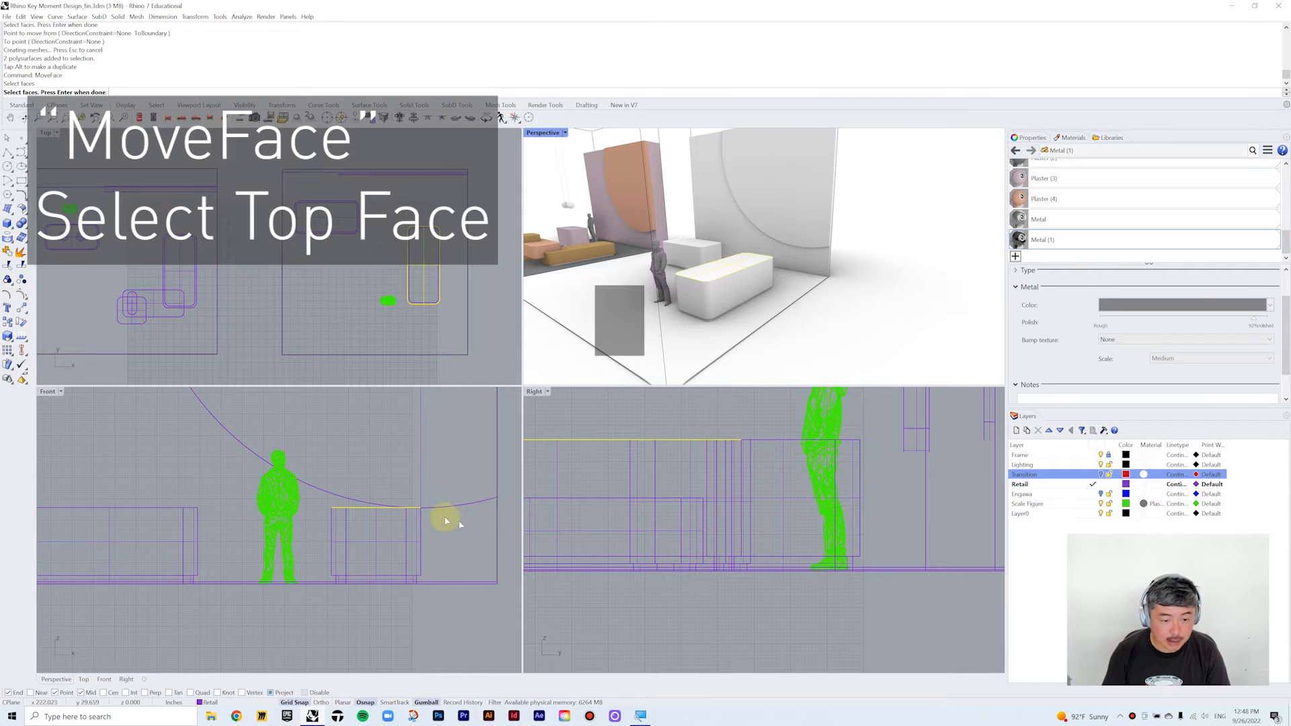
right_click_drag(451, 480, 413, 470)
key("Return")
left_click(415, 446)
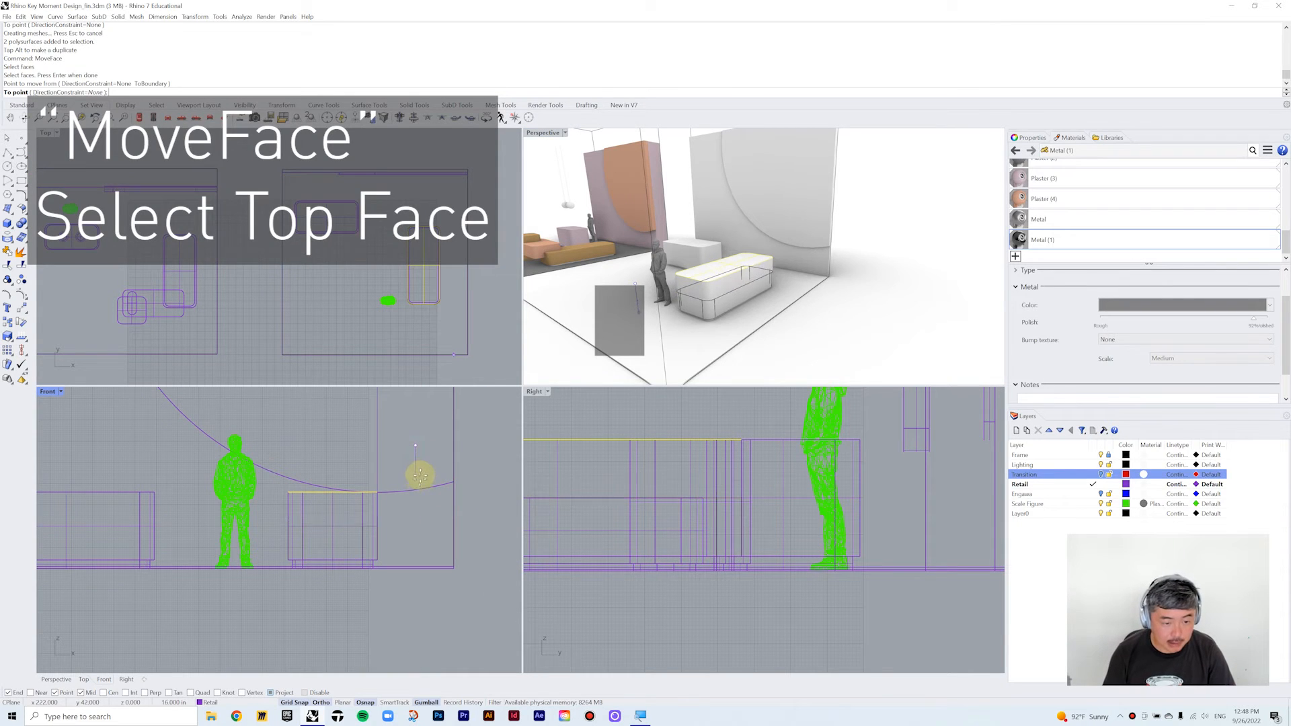
left_click(420, 473)
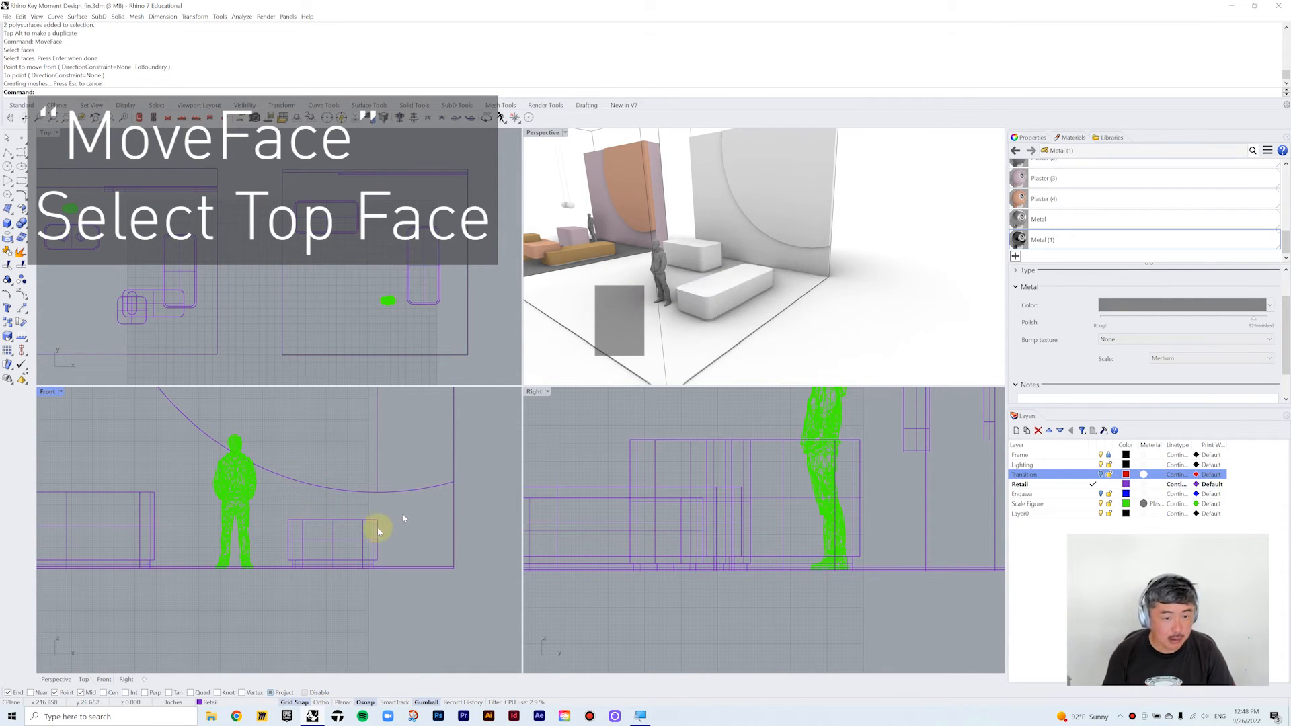
- Lower the right-hand block's top face a little further to make a low display platform
key("Return")
left_click(725, 282)
key("Return")
left_click(422, 516)
left_click(423, 529)
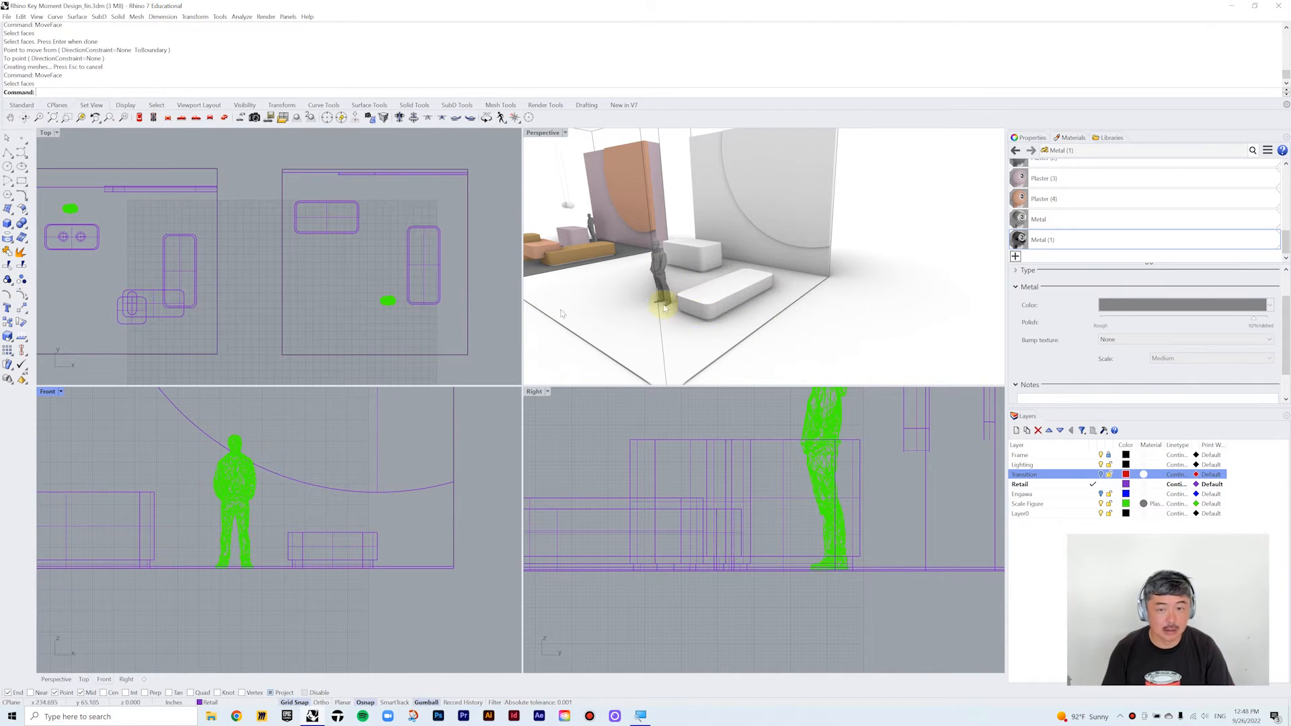
- Copy the low platform's body without its base to the front centre of the set and turn it 90 degrees
left_click(688, 291)
scroll(421, 273, "down", 2)
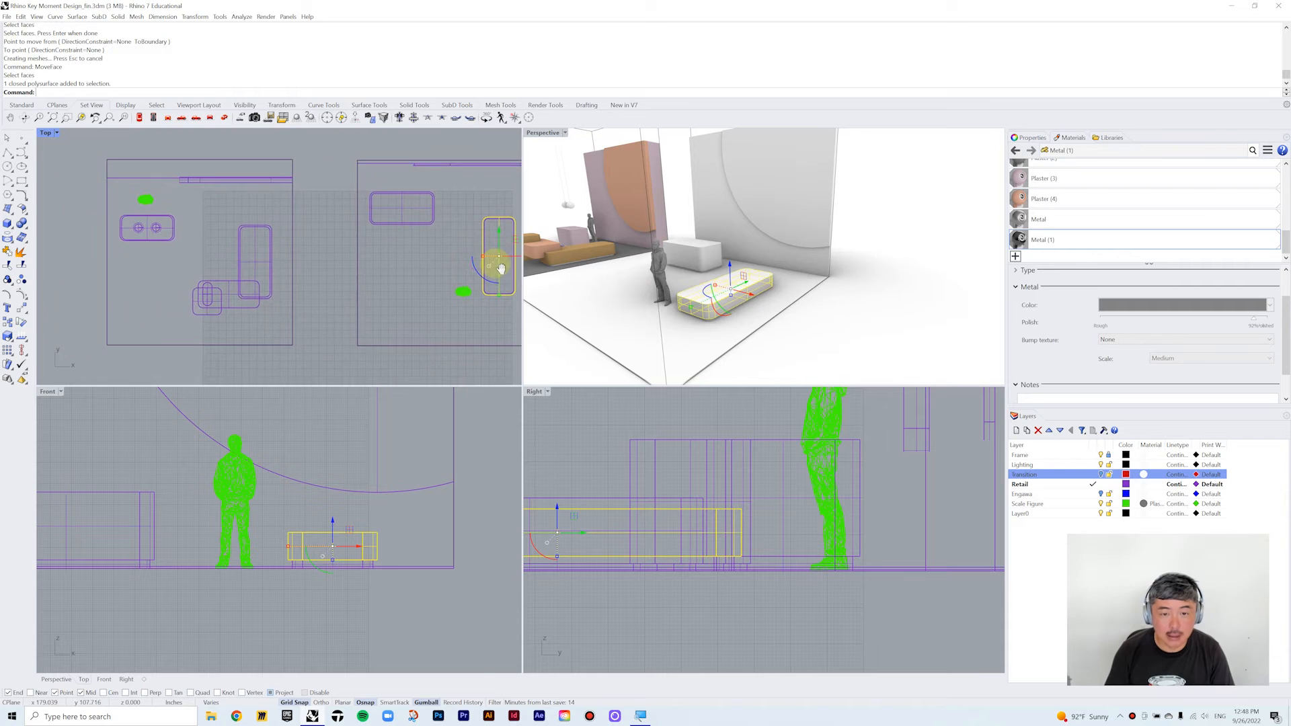
scroll(426, 279, "down", 1)
type("c")
key("Return")
left_click(471, 287)
left_click(424, 306)
key("Return")
left_click(418, 308)
left_click_drag(409, 302, 448, 304)
- Raise the copied slab to the top of the low platform and shift it right so it overlaps the platform
scroll(277, 493, "down", 6)
right_click_drag(276, 497, 398, 499)
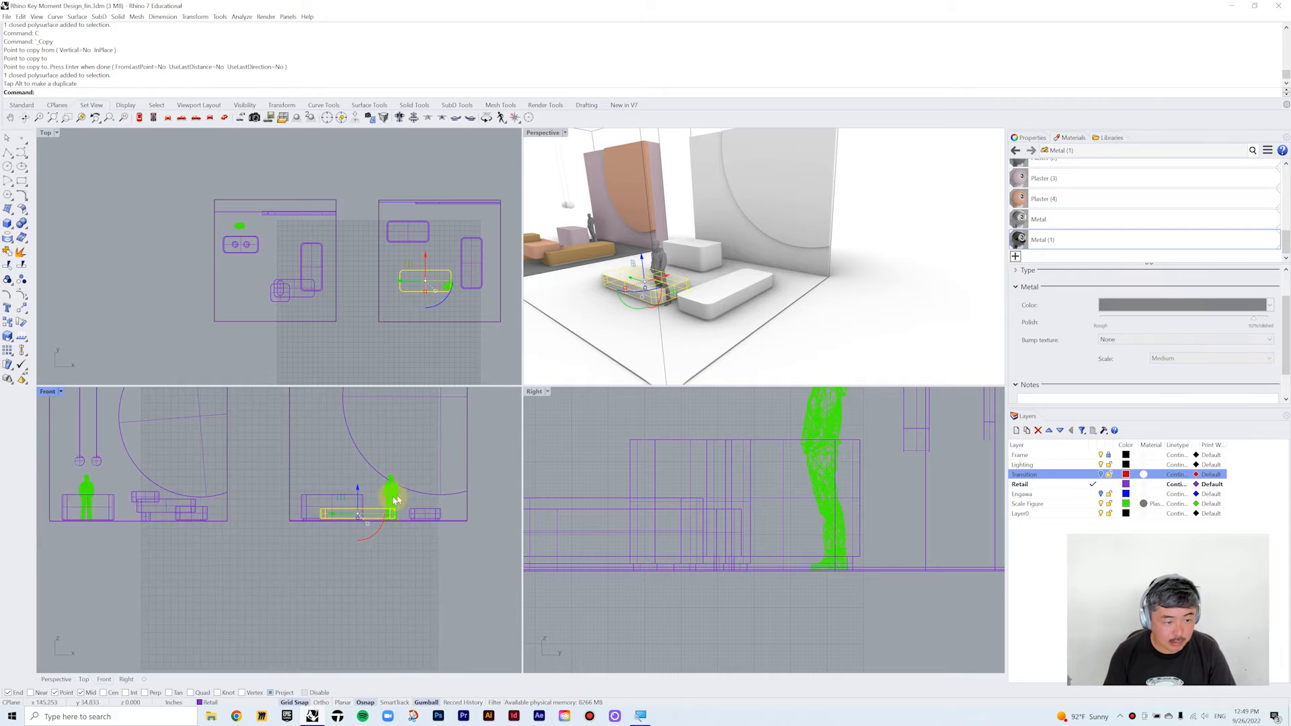
left_click_drag(322, 499, 371, 499)
left_click(436, 307)
- Shorten the raised slab by moving its left-end faces toward the low platform with MoveFace
scroll(444, 296, "up", 3)
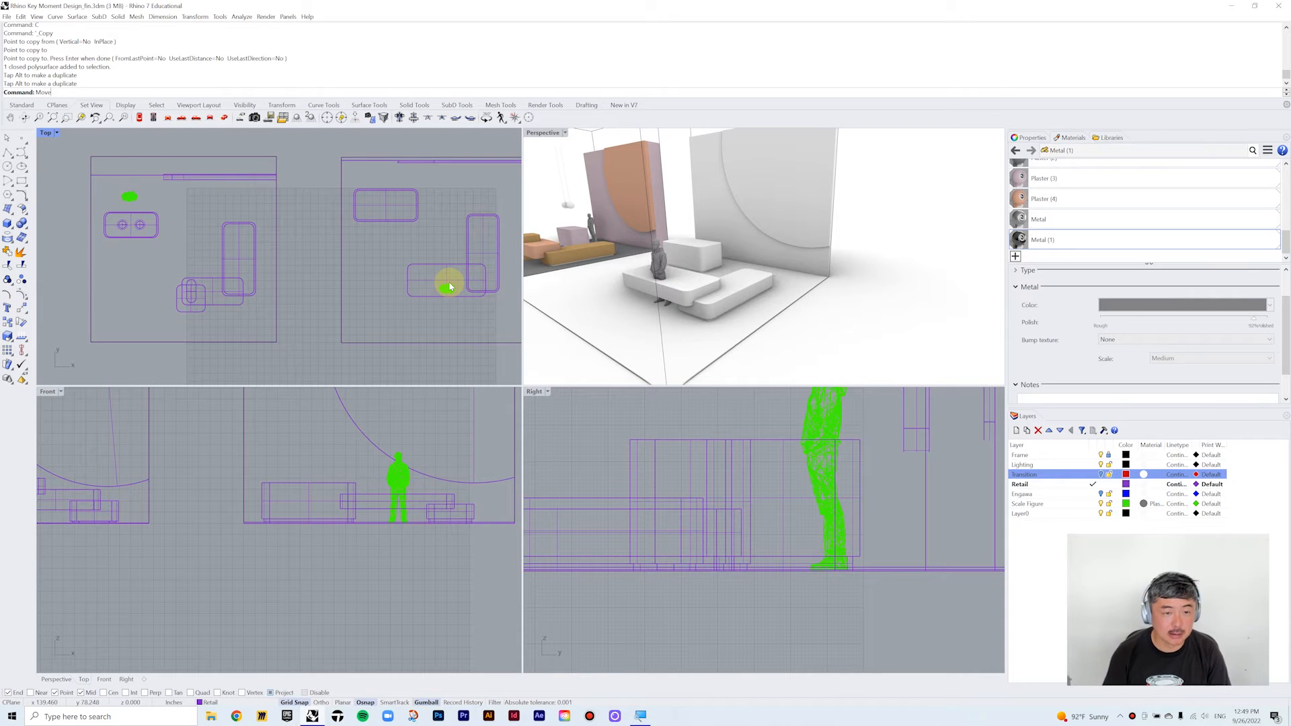
type("Face")
key("Return")
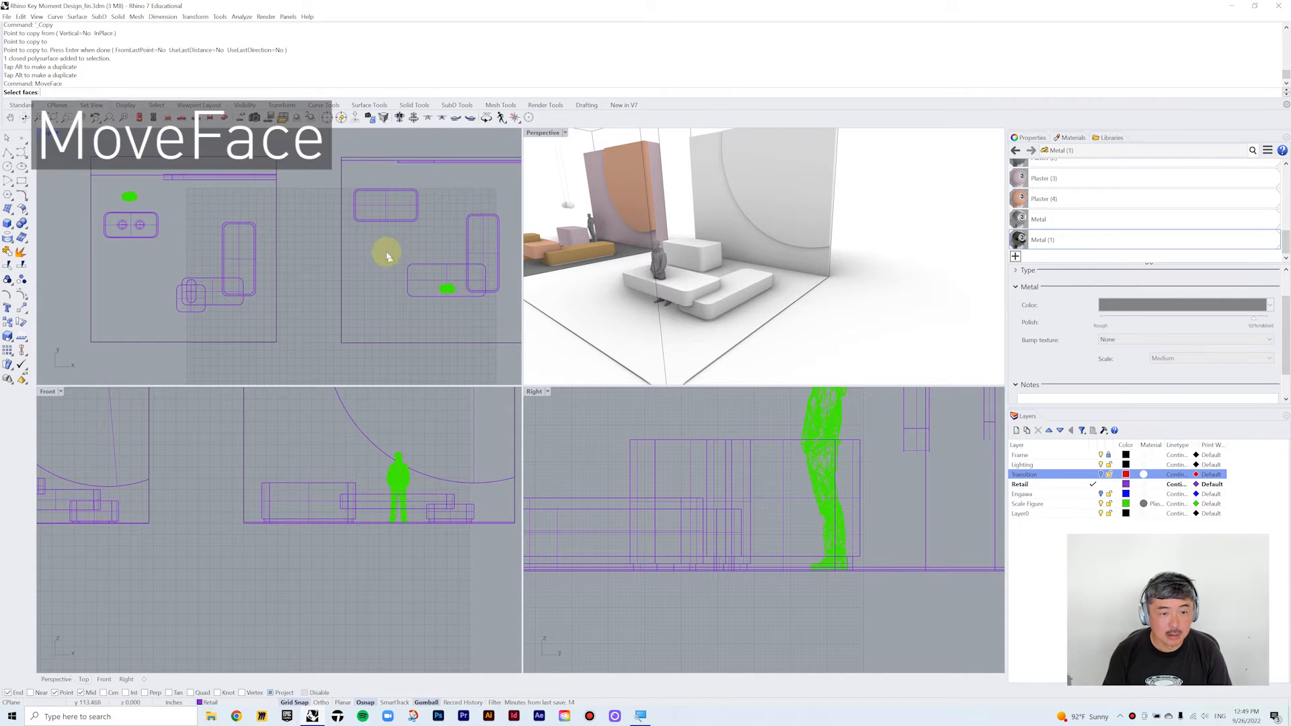
left_click(424, 268)
scroll(417, 266, "up", 3)
key("Return")
left_click(367, 238)
left_click(423, 235)
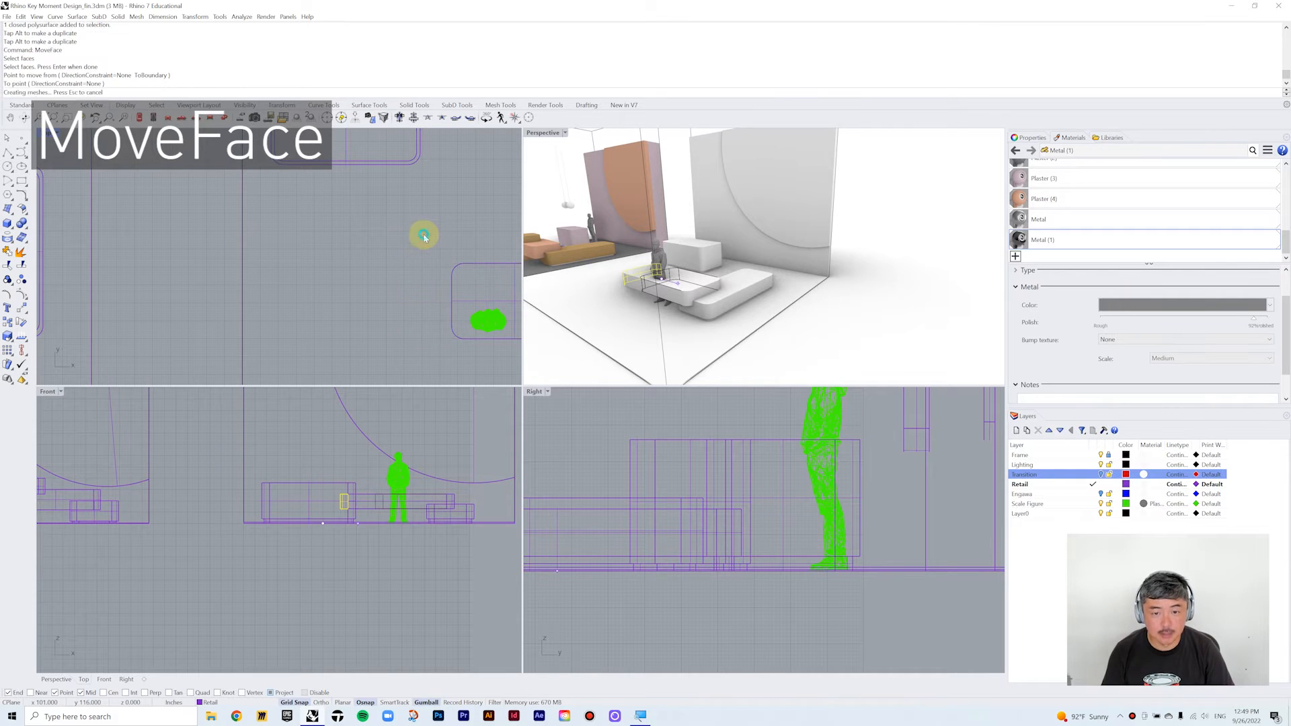
- Examine the shortened slab's position over the low platform and its proportions against the finished example
scroll(471, 252, "down", 4)
left_click(401, 252)
scroll(401, 252, "down", 2)
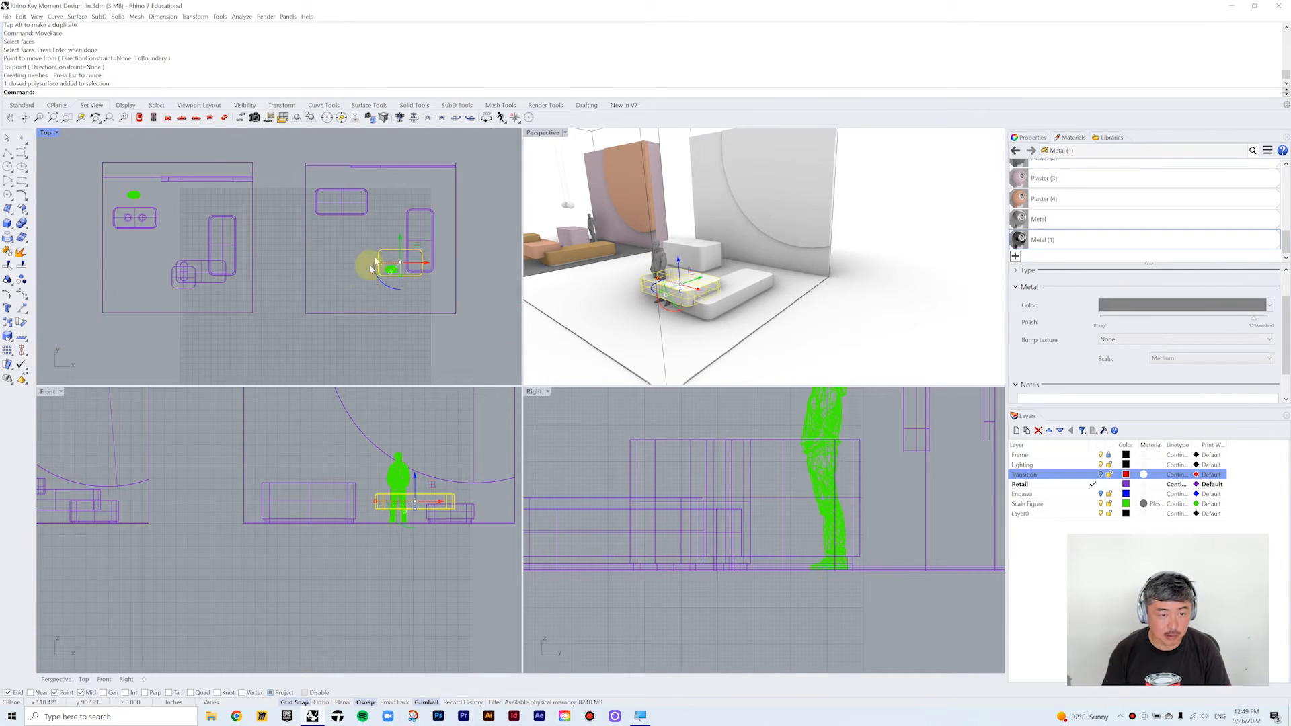
right_click_drag(359, 482, 390, 438)
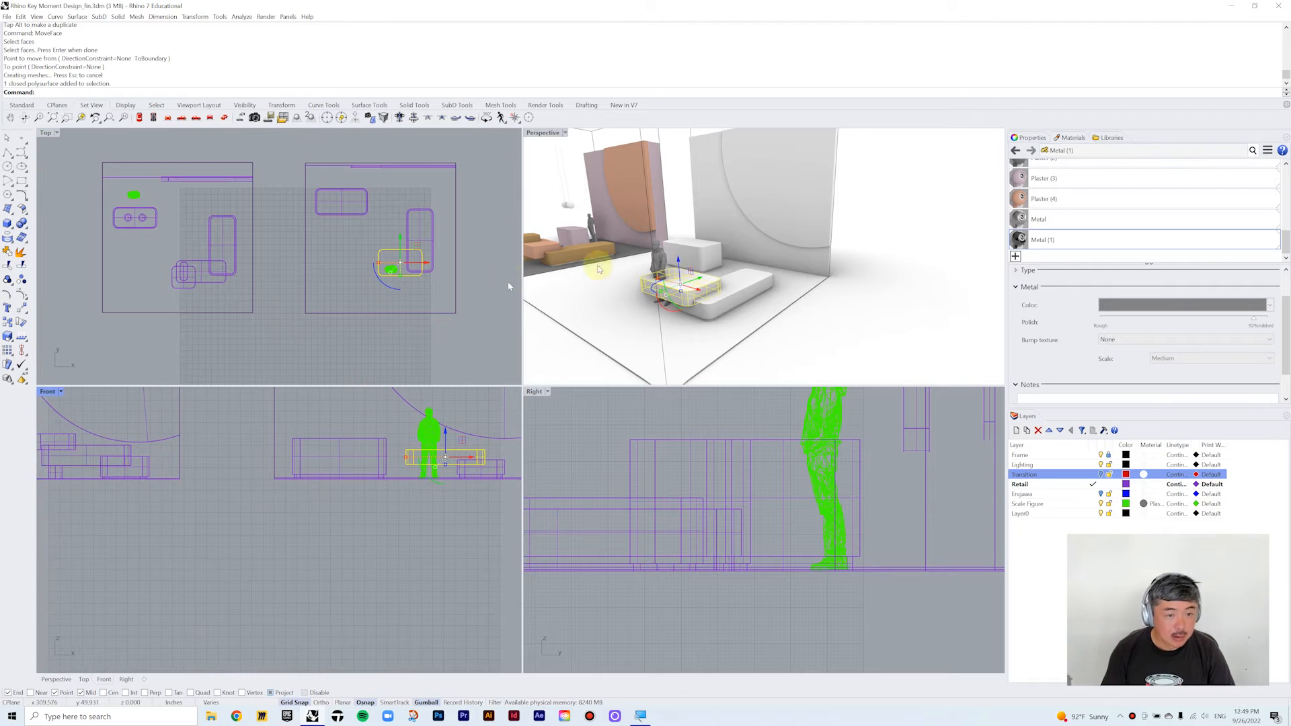
scroll(691, 286, "down", 4)
right_click_drag(678, 291, 693, 295)
scroll(719, 298, "up", 4)
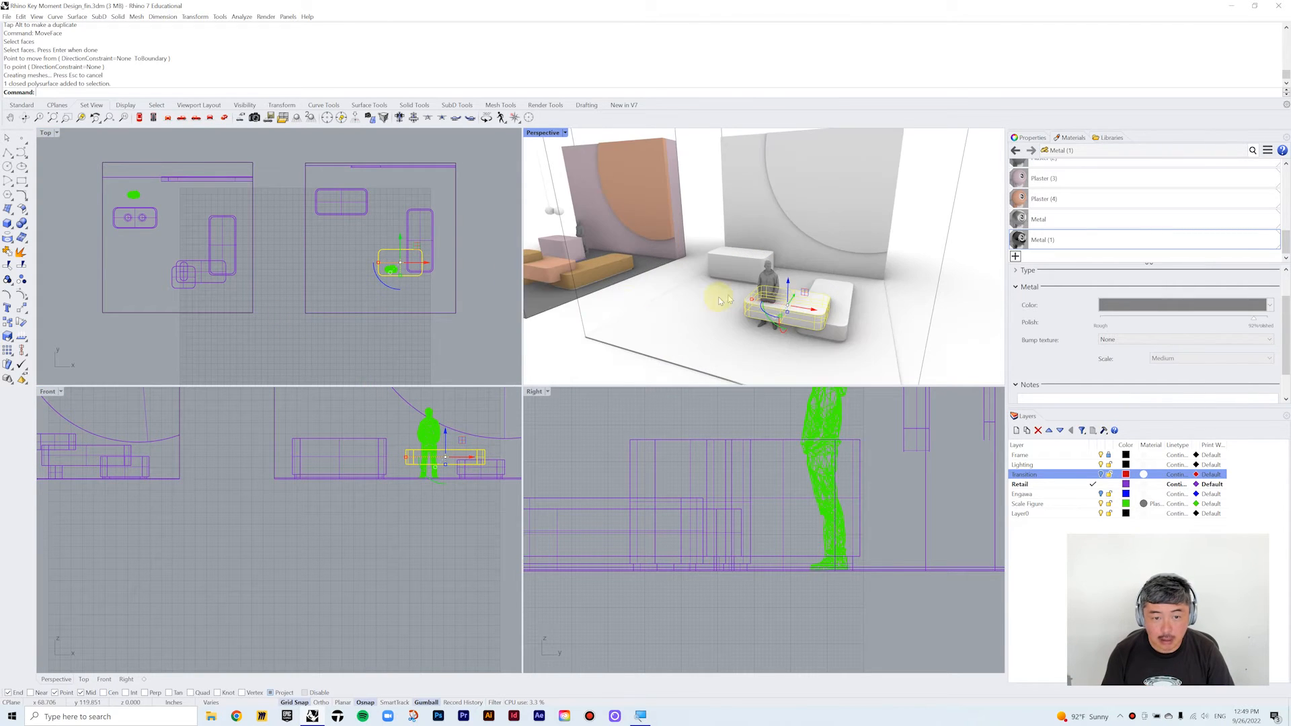
scroll(389, 272, "up", 3)
left_click(261, 263)
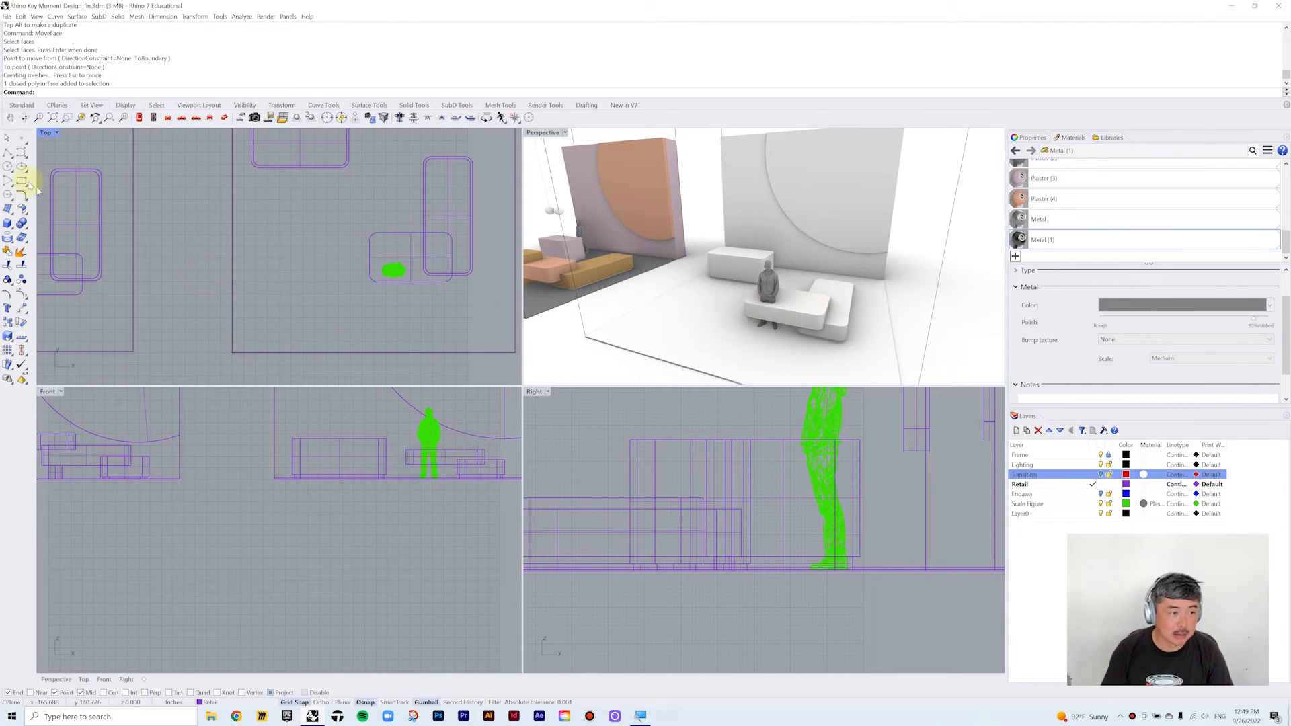
- Draw a nearly square rounded rectangle in plan overlapping the front-left corner of the raised slab
left_click_drag(27, 187, 40, 188)
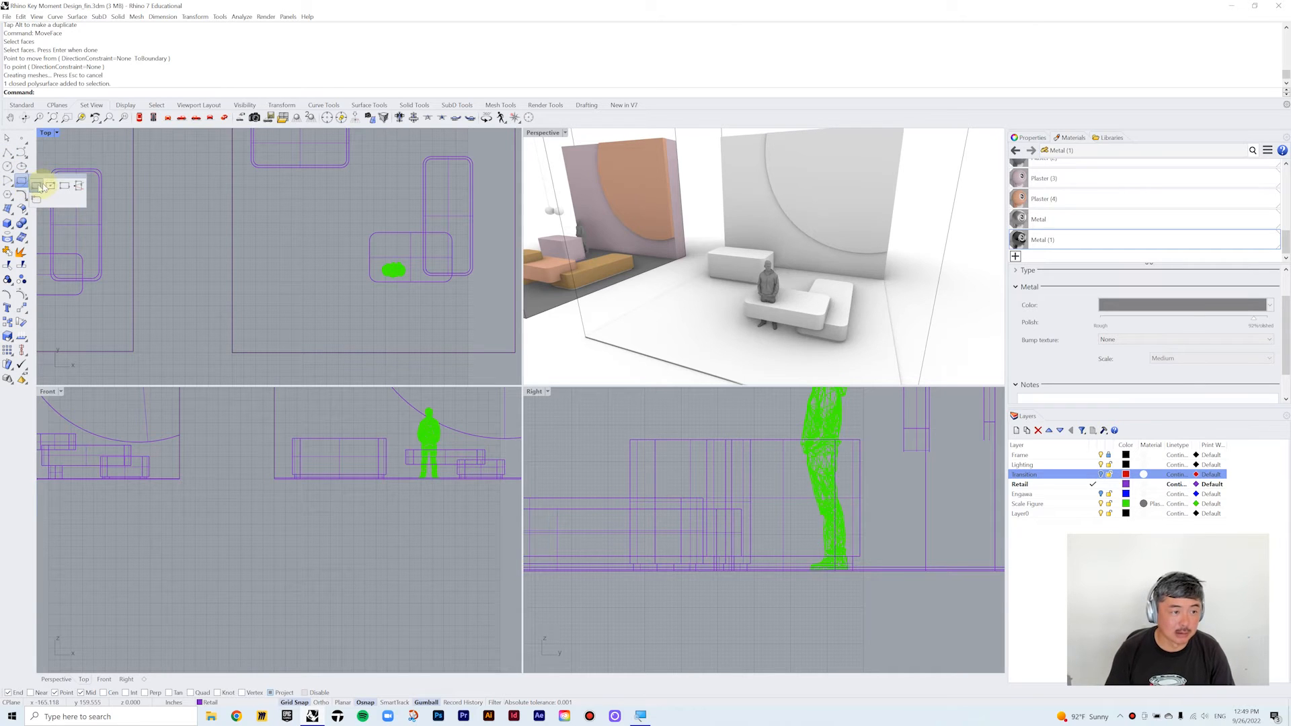
left_click(33, 201)
scroll(342, 273, "up", 3)
left_click(345, 242)
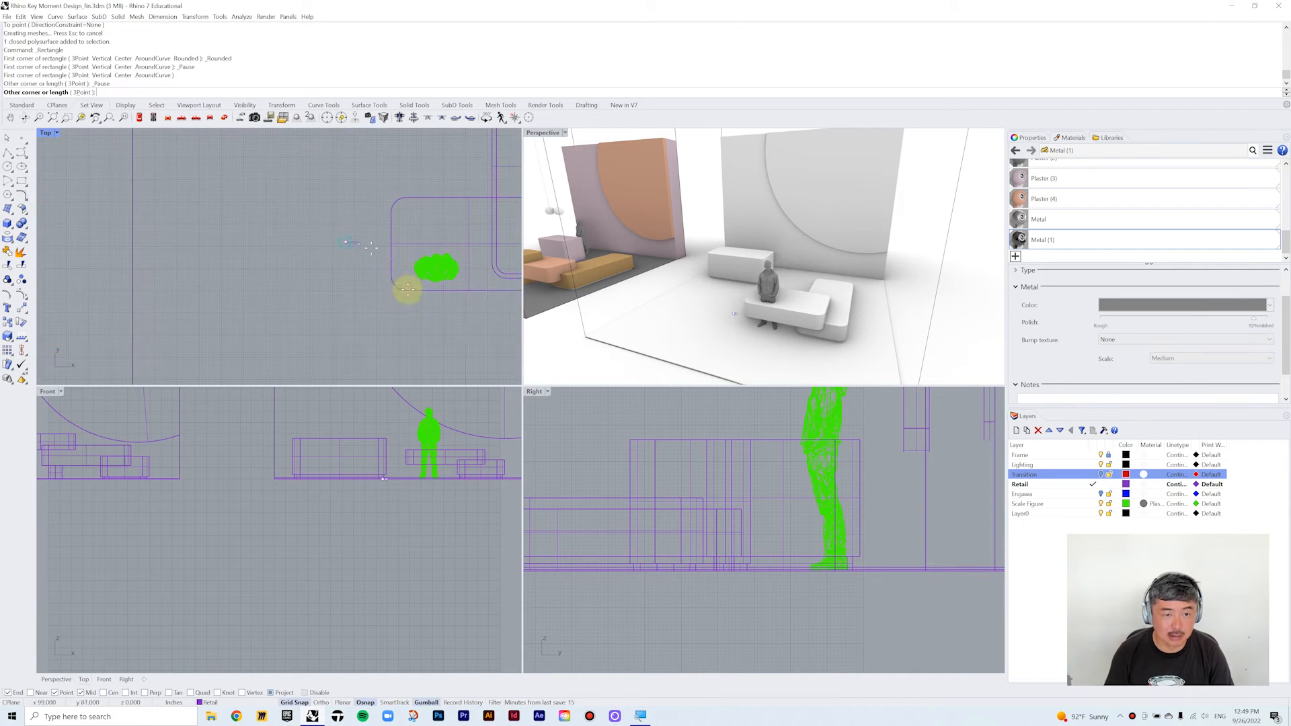
left_click(451, 345)
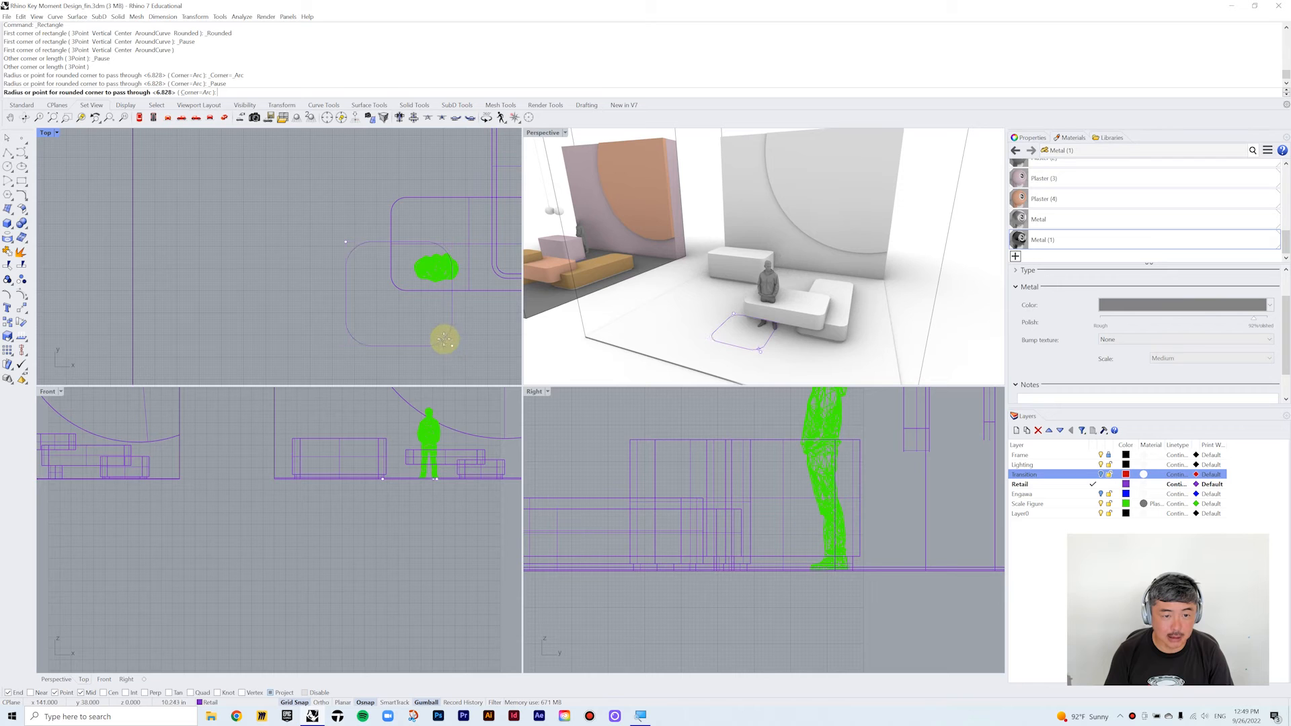
left_click(448, 344)
- Extrude the rounded square into a solid block and raise it to overlap the top of the raised slab
scroll(390, 456, "up", 3)
type("E")
key("Return")
left_click(396, 479)
left_click_drag(402, 483, 404, 436)
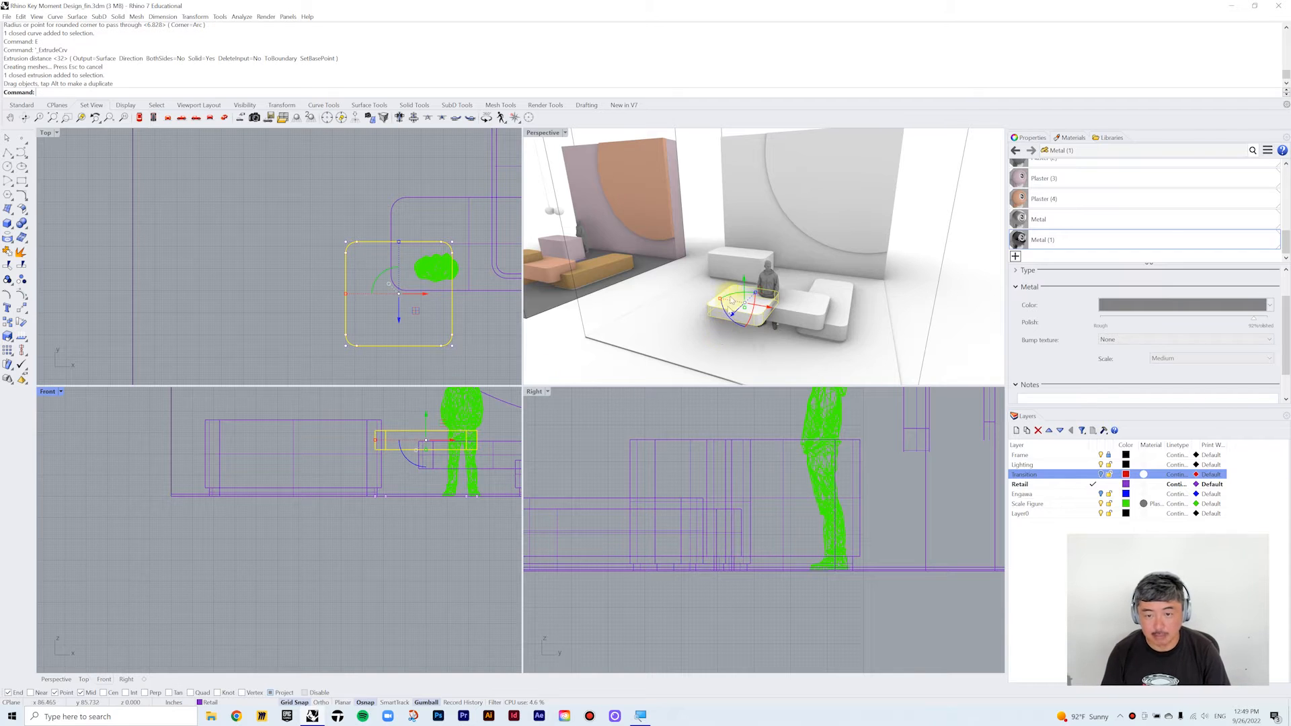
- Move the scale figure left, clear of the display blocks, onto the open floor
left_click(775, 273)
scroll(361, 277, "down", 3)
left_click_drag(395, 269, 282, 202)
left_click(332, 216)
- Scale the rounded square block vertically to make it thicker, keeping it overlapping the raised slab
right_click_drag(737, 273, 772, 289)
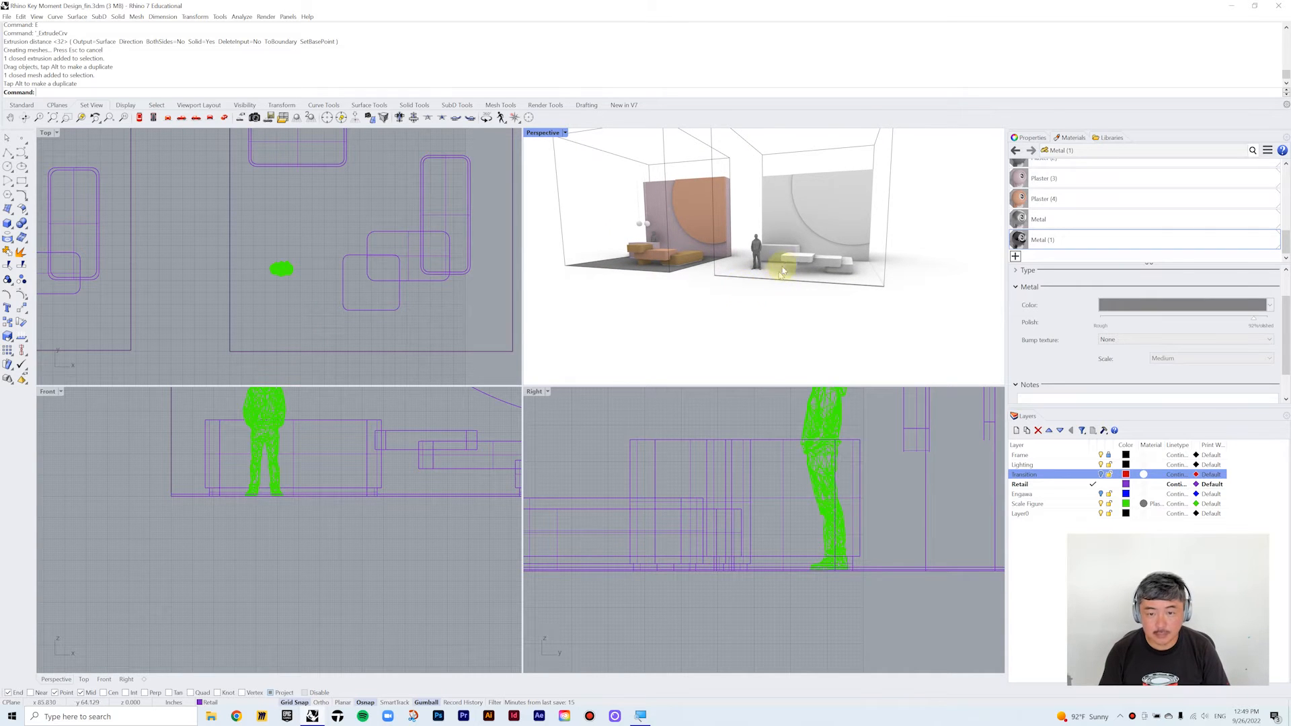
left_click(792, 261)
left_click(403, 442)
left_click_drag(425, 452, 428, 398)
left_click(455, 334)
- Draw a narrow rounded rectangle in plan running front to back across the square block and the slab, and select it
scroll(662, 268, "up", 5)
right_click_drag(663, 268, 828, 262)
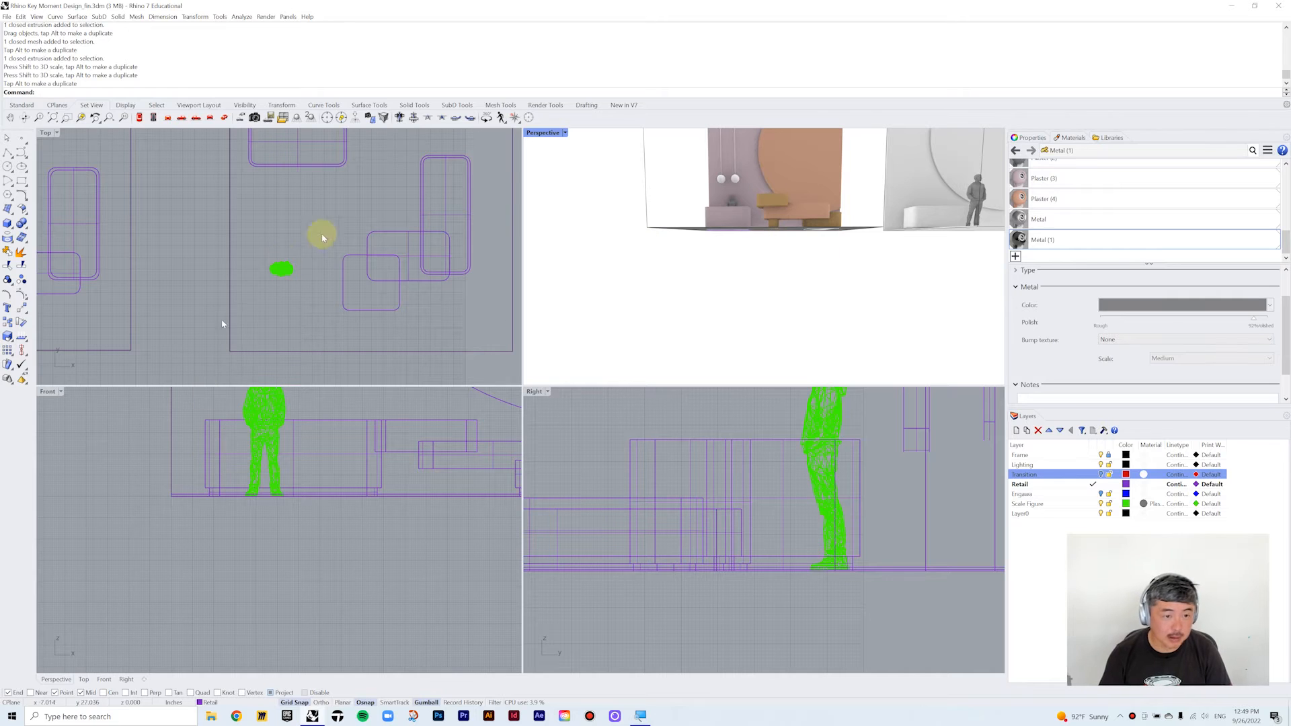
left_click(14, 232)
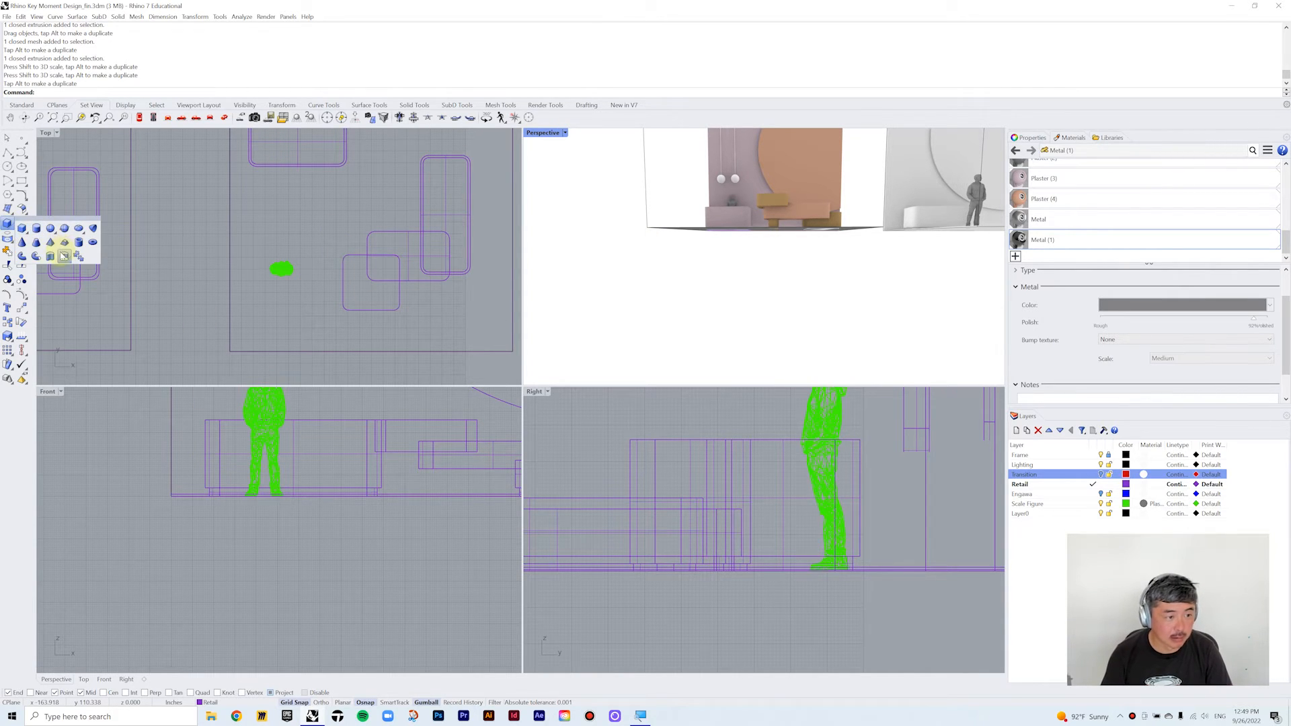
left_click(29, 190)
left_click(37, 203)
scroll(375, 255, "up", 8)
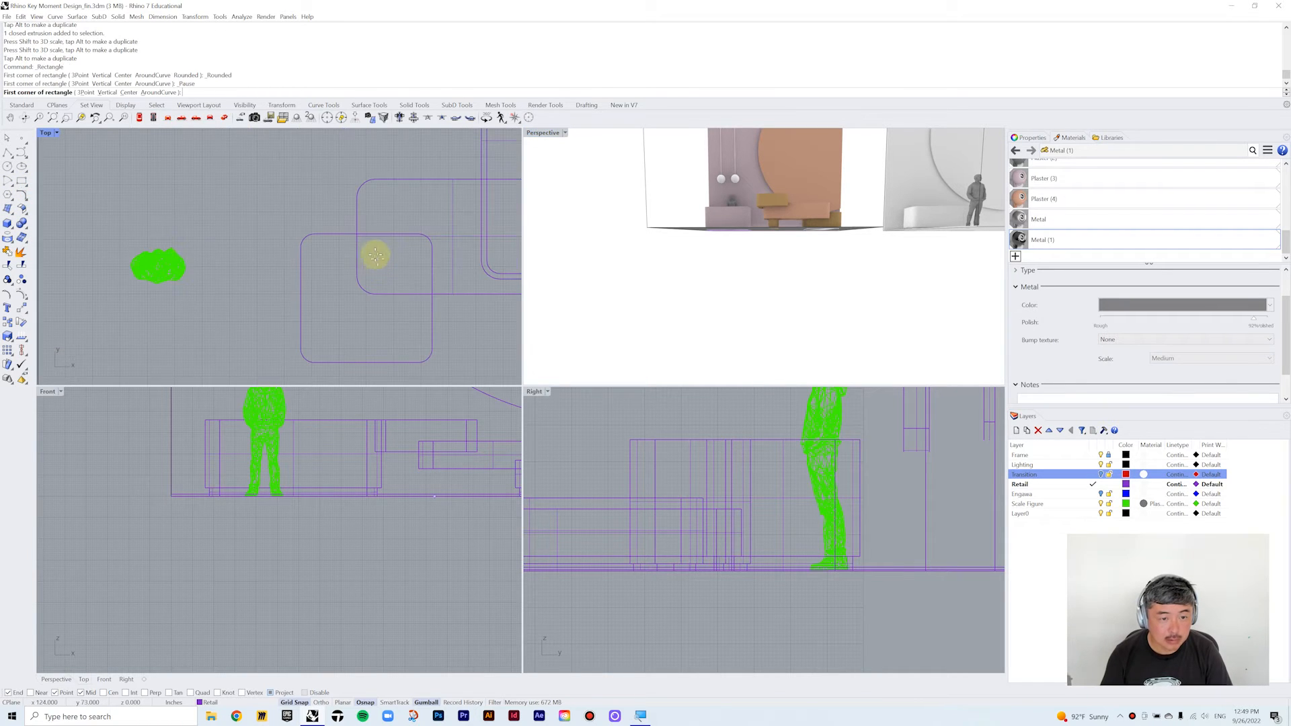
left_click(377, 202)
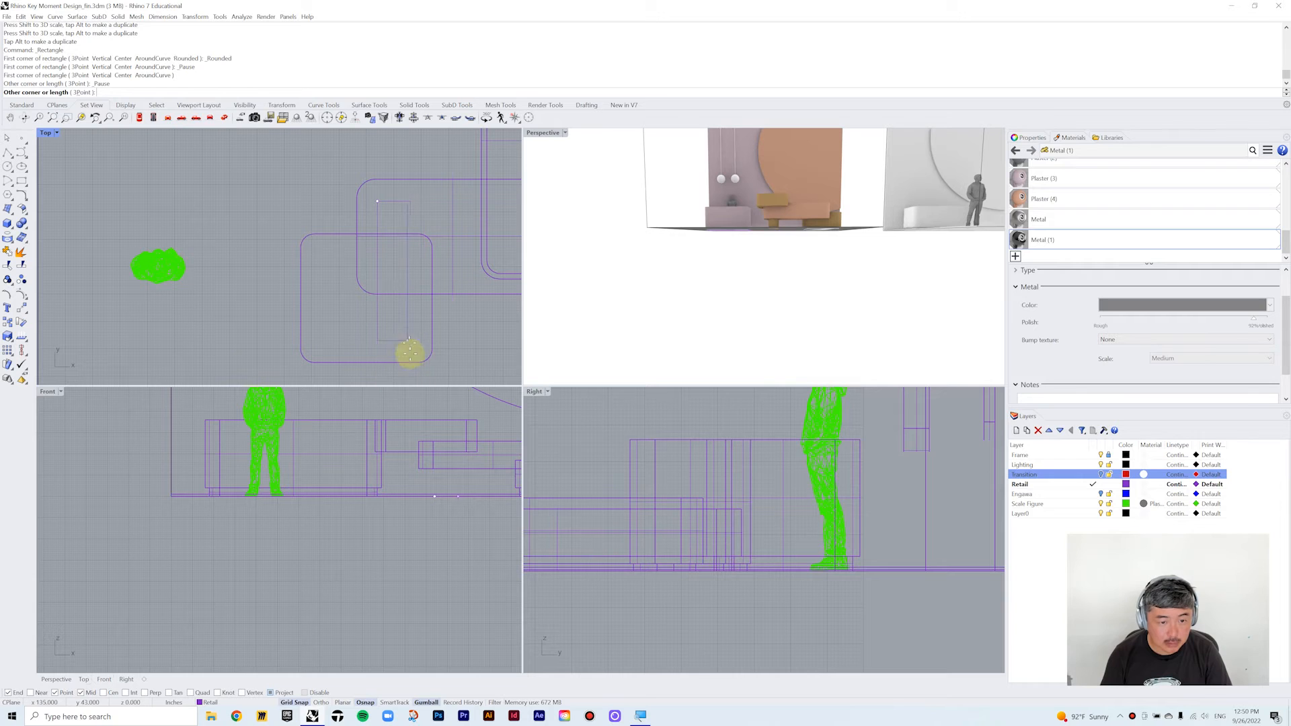
left_click(416, 354)
left_click(411, 353)
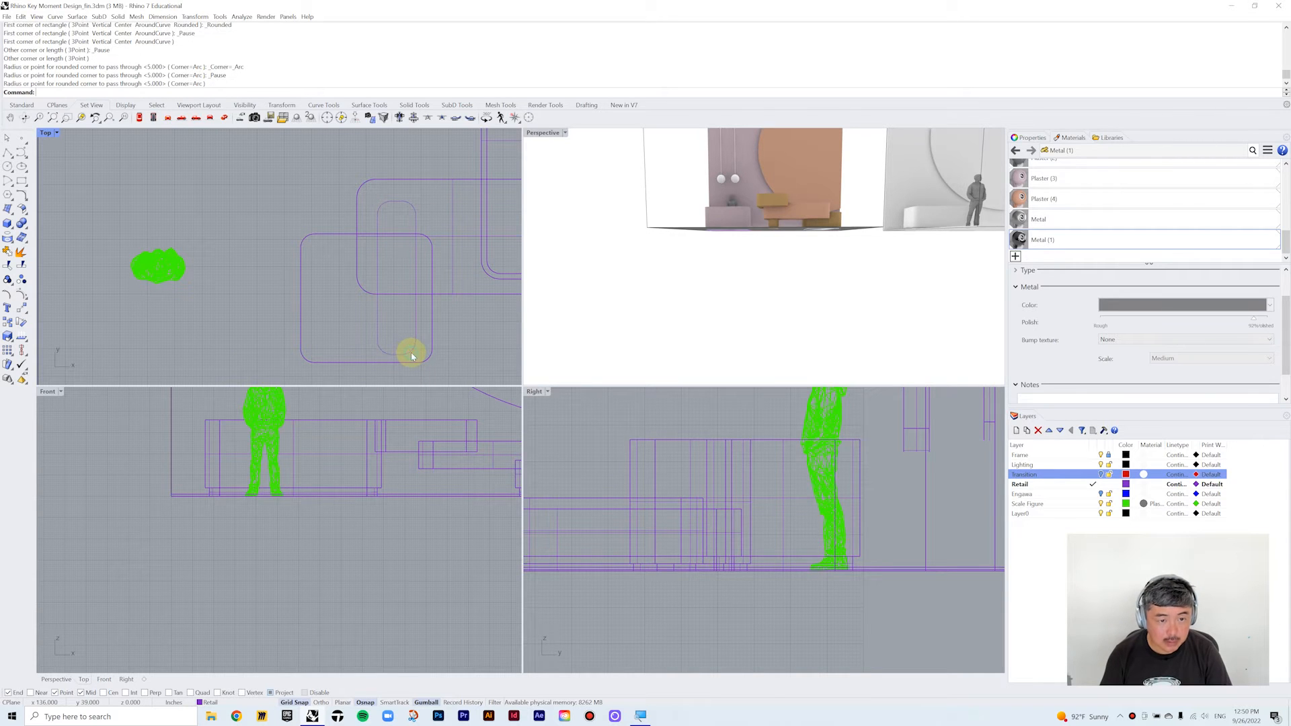
left_click(410, 354)
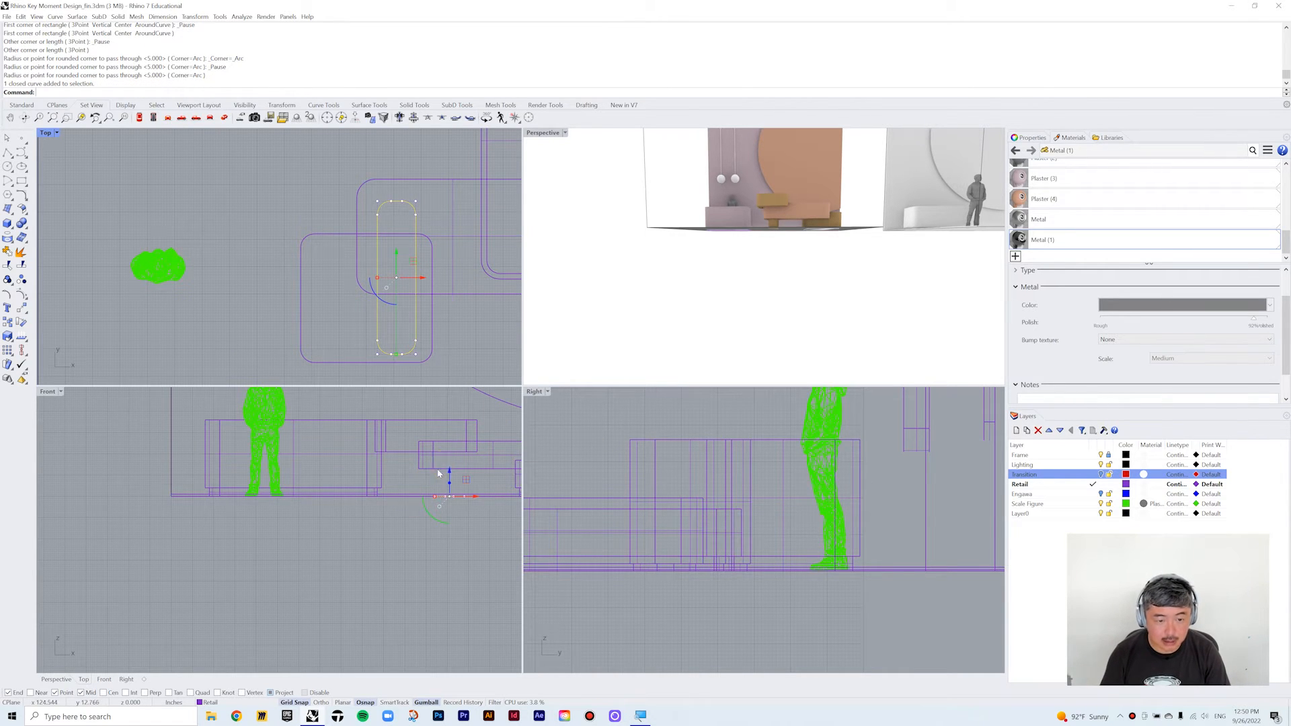
- Extrude the rounded rectangle into a solid leg under the stacked tables and shift it 4 inches in the negative X direction
type("E")
key("Return")
right_click_drag(986, 269, 867, 270)
scroll(842, 264, "up", 3)
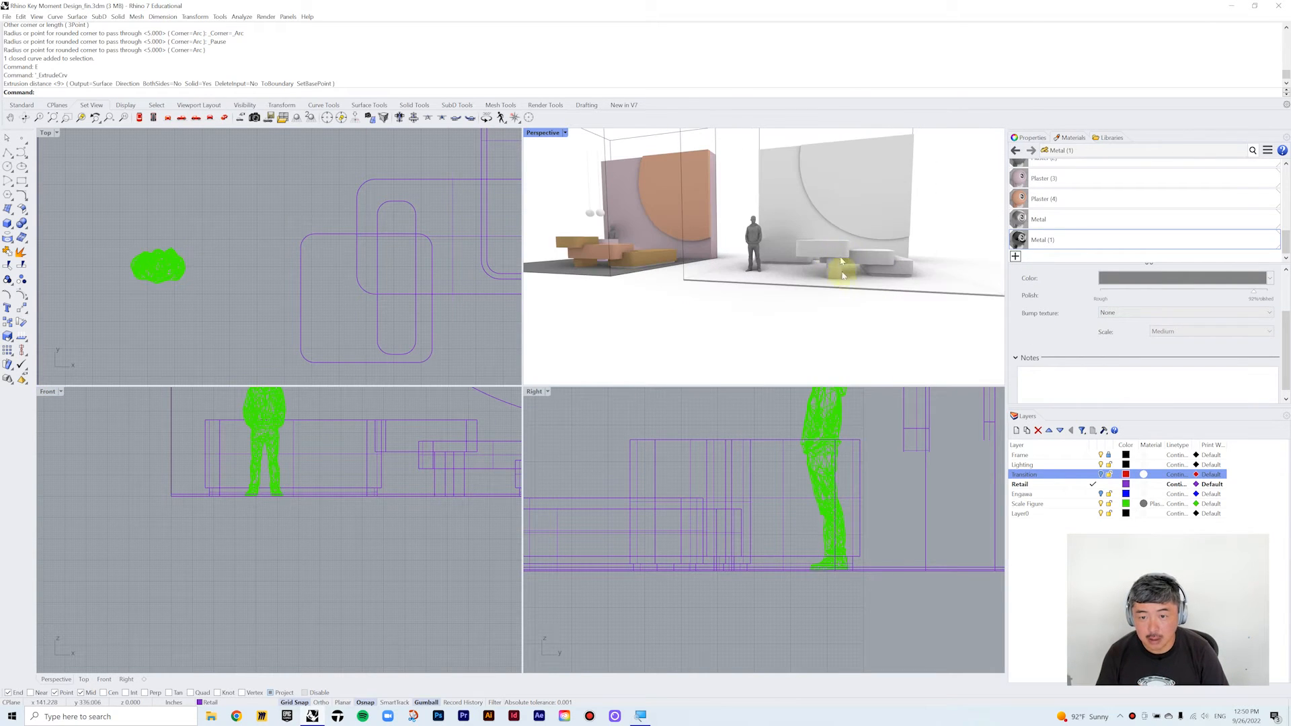
left_click(834, 274)
left_click_drag(424, 278, 415, 277)
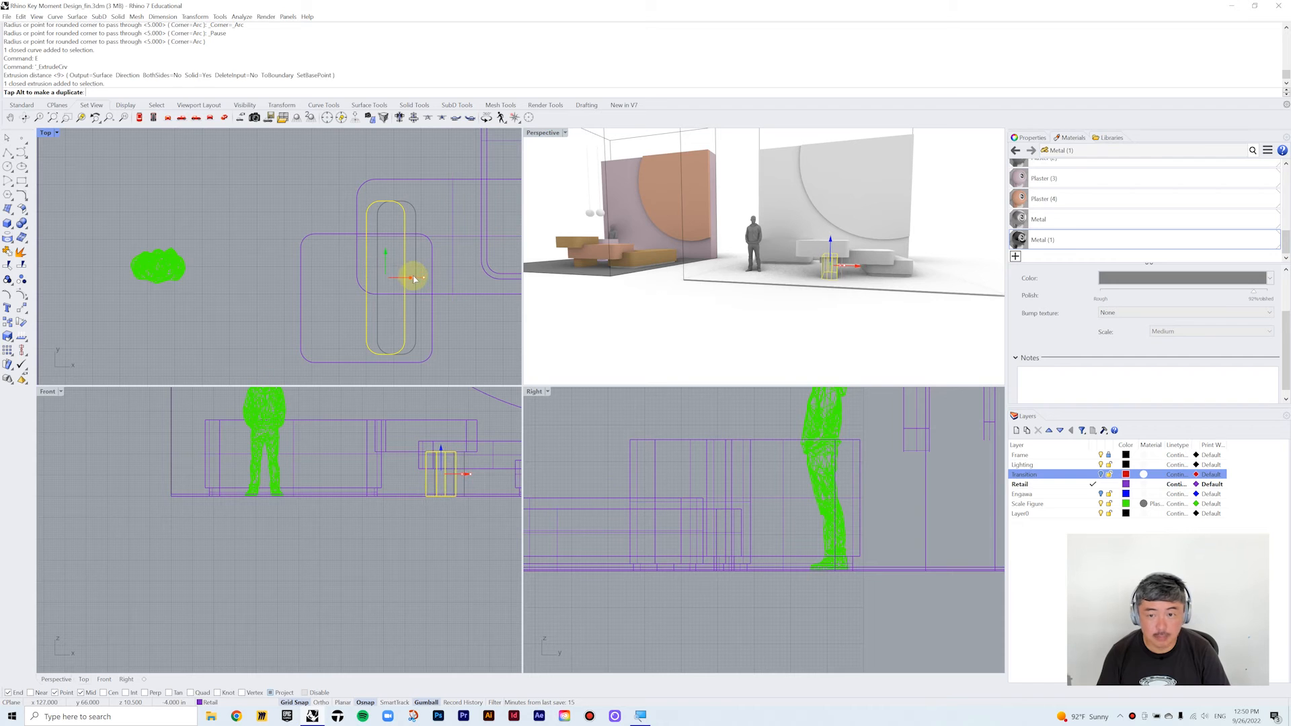
left_click(952, 230)
right_click_drag(944, 236, 911, 246)
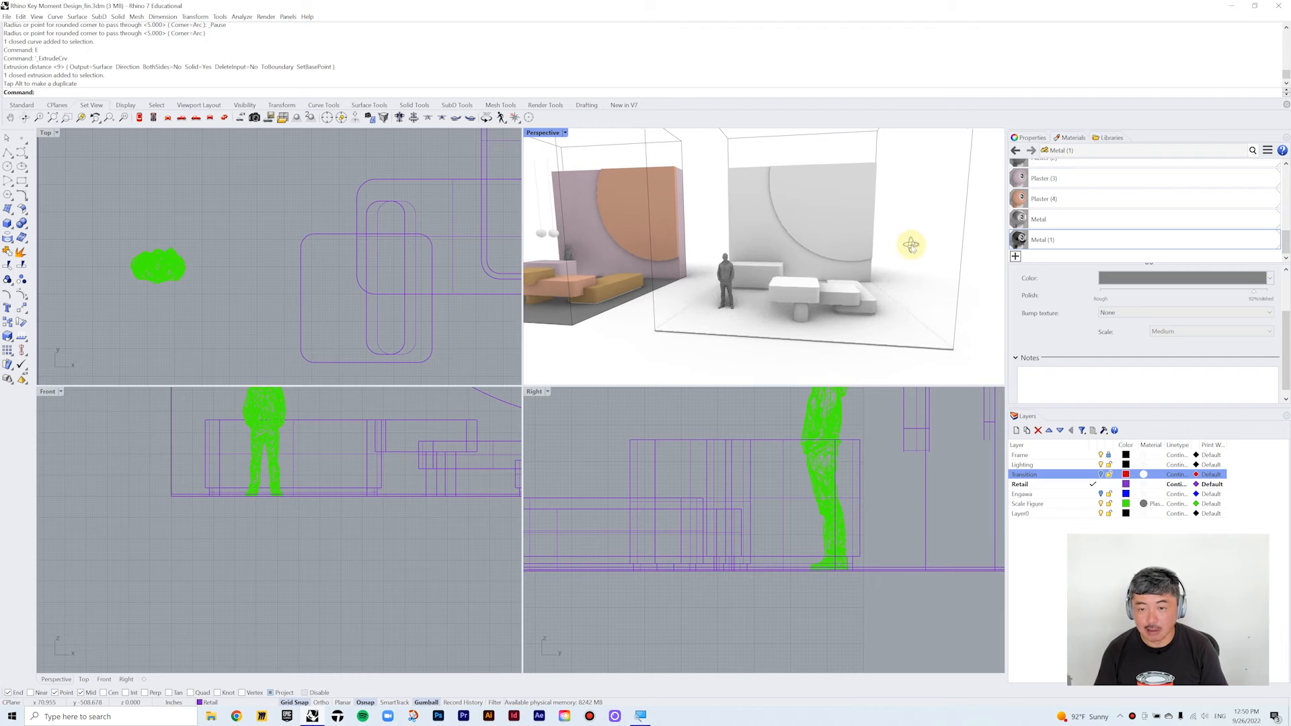
- Create a small sphere as a pendant lamp globe and position it just above the scale figure in the Front view
scroll(869, 259, "down", 4)
scroll(670, 212, "up", 5)
left_click(637, 254)
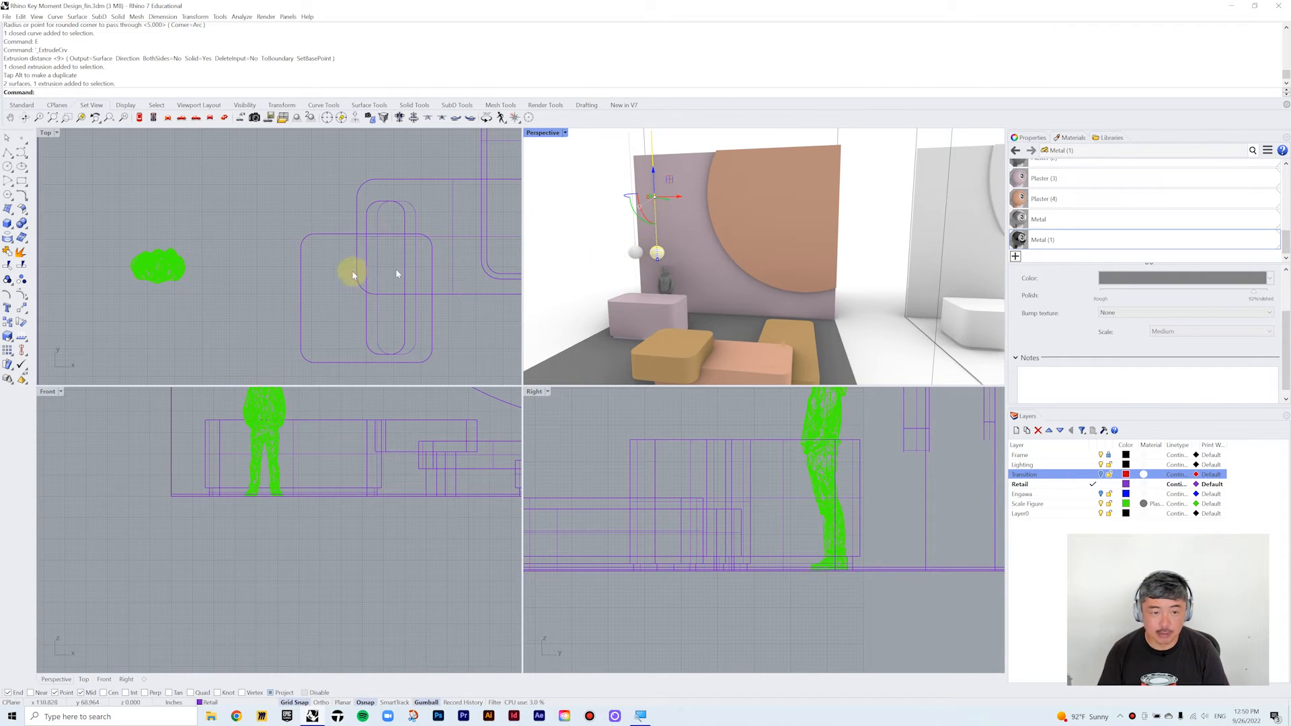
left_click(262, 322)
scroll(343, 445, "down", 6)
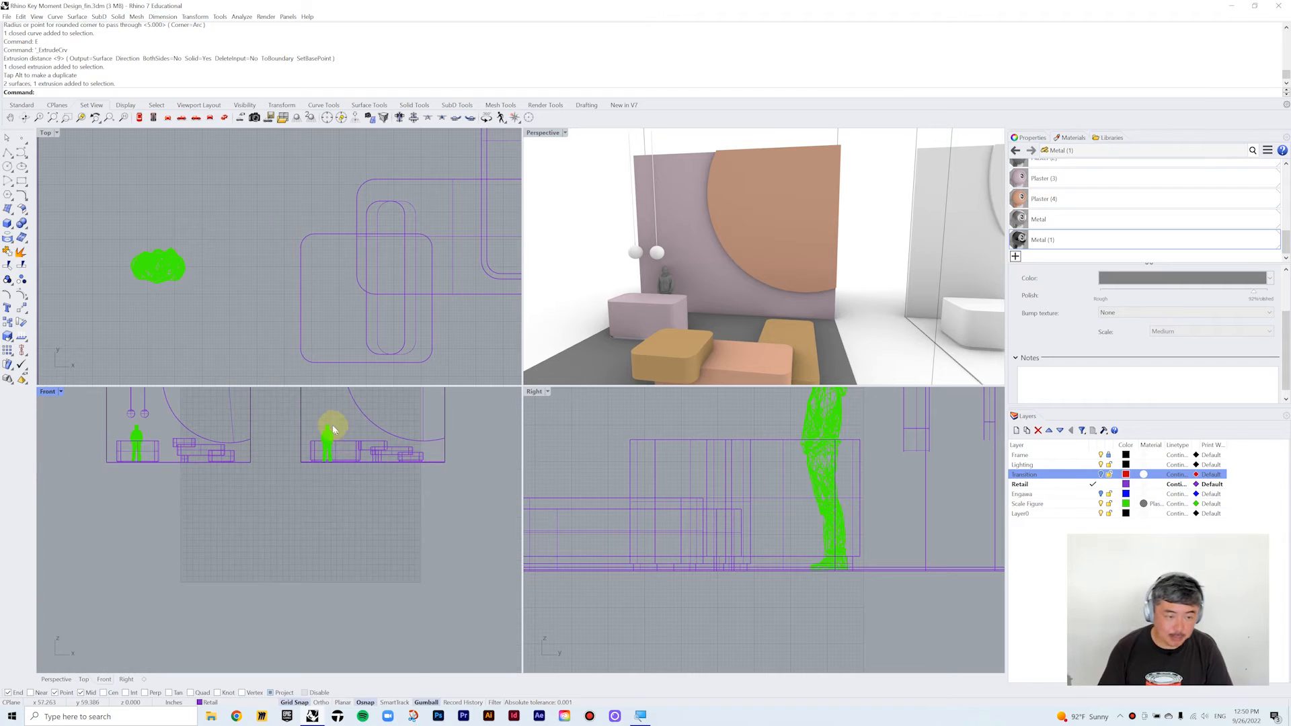
left_click(6, 227)
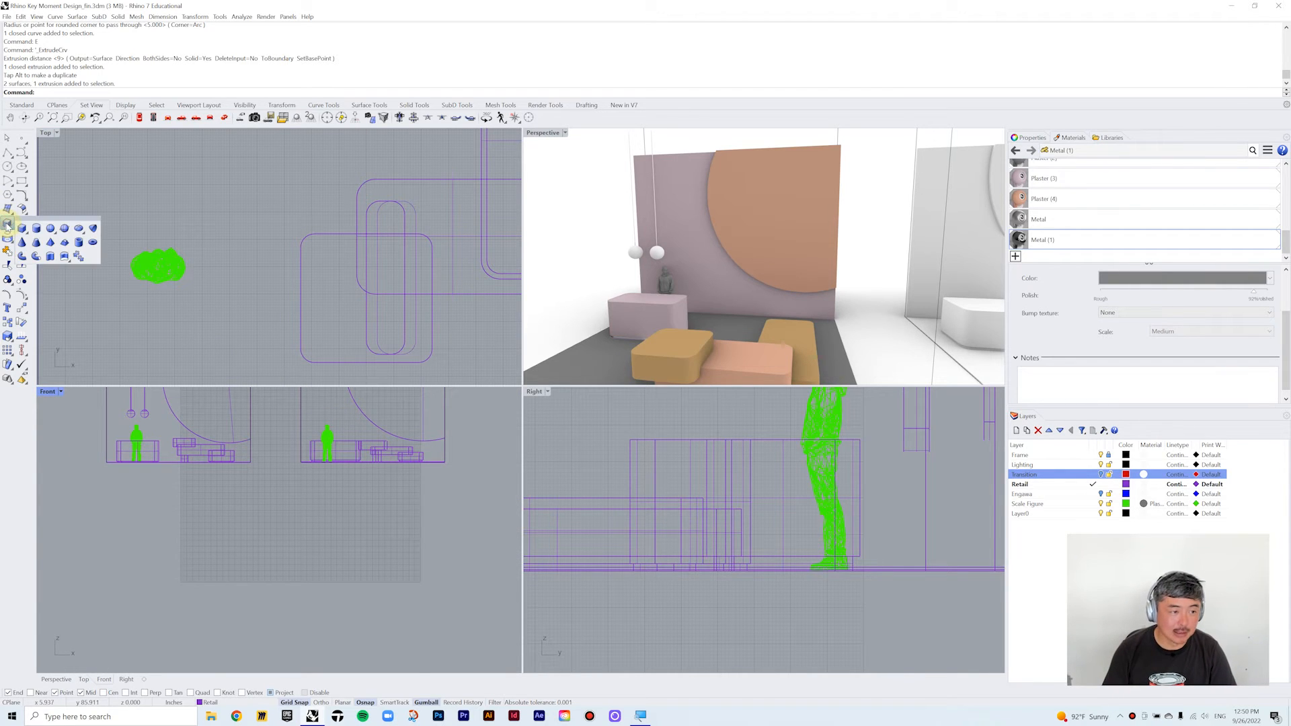
left_click(50, 229)
scroll(316, 424, "up", 5)
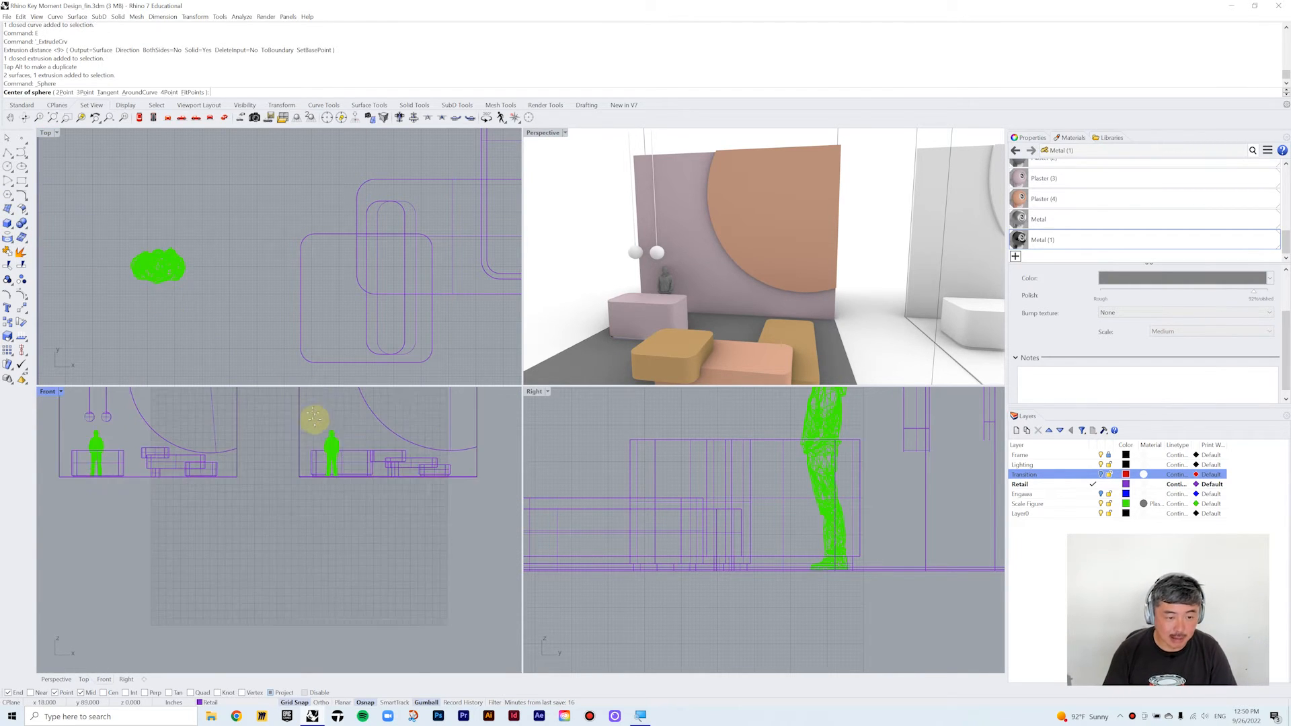
left_click(341, 430)
left_click(351, 439)
scroll(350, 440, "up", 2)
left_click_drag(356, 446, 356, 453)
scroll(354, 457, "down", 3)
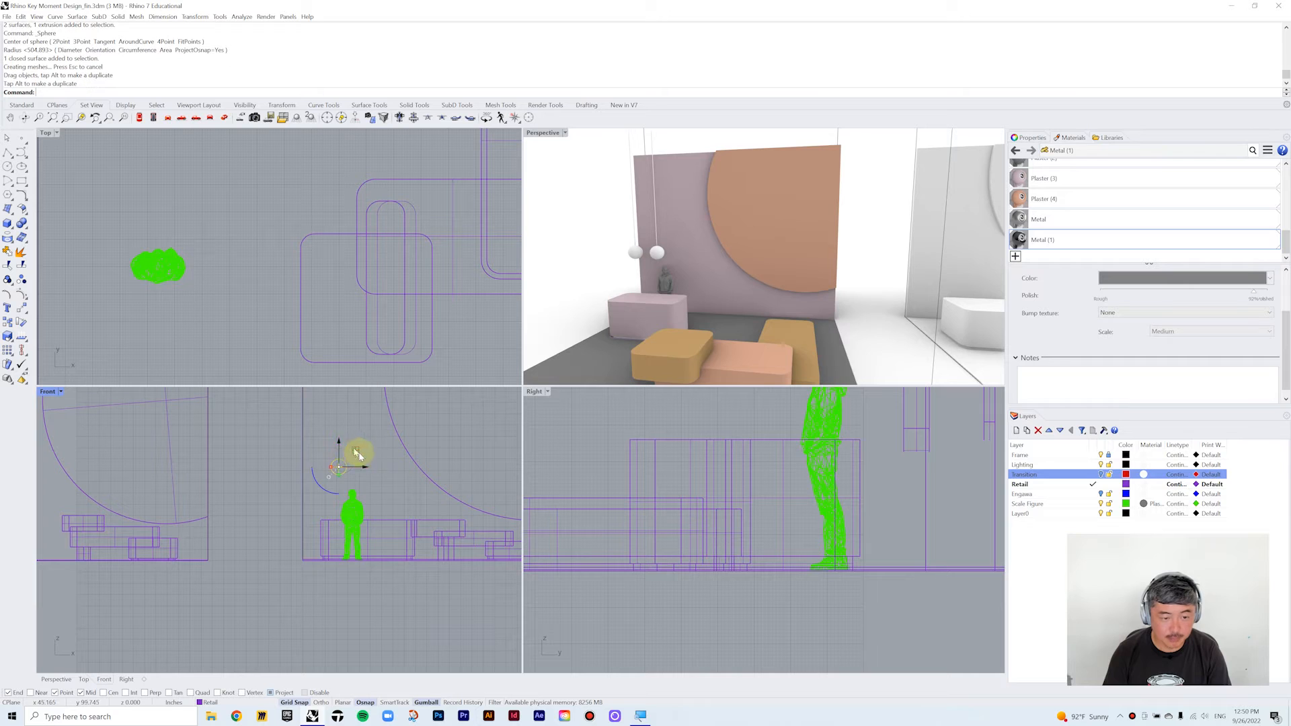
- Draw a thin vertical cylinder centred on the lamp sphere as its cord, with grid snap turned off for the diameter
left_click(12, 226)
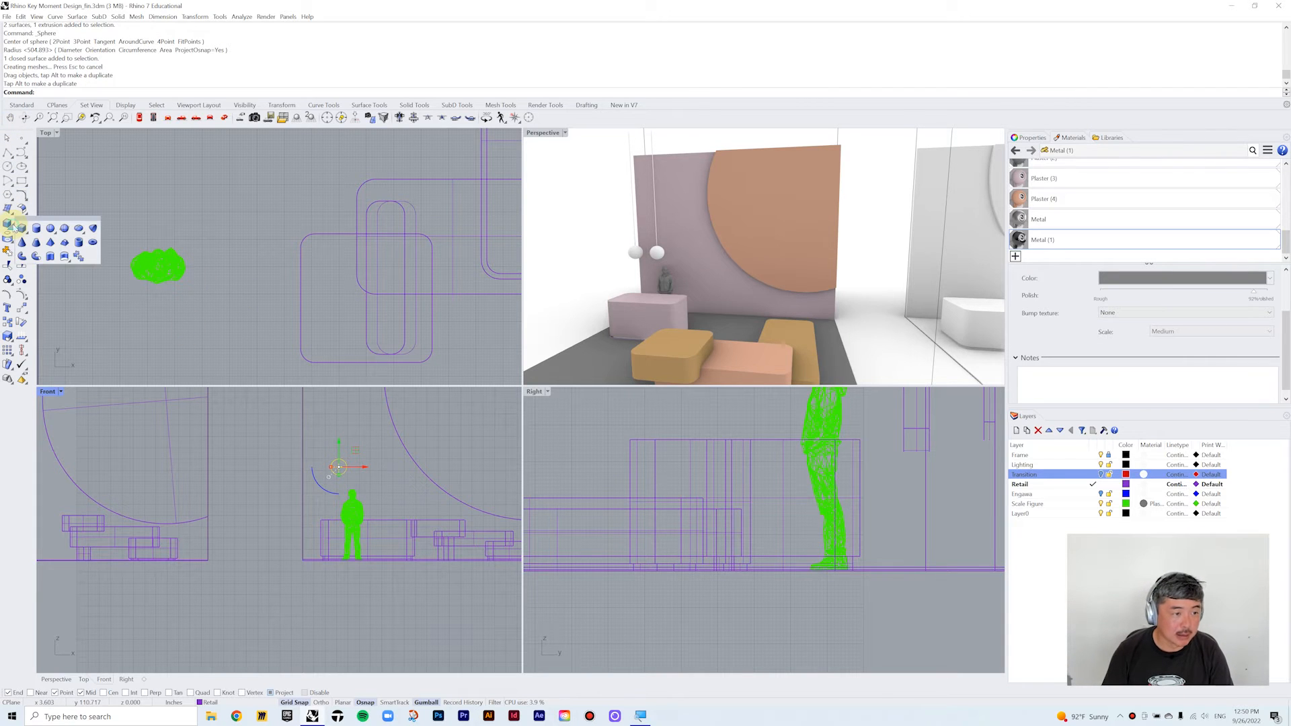
left_click(36, 229)
scroll(202, 289, "up", 4)
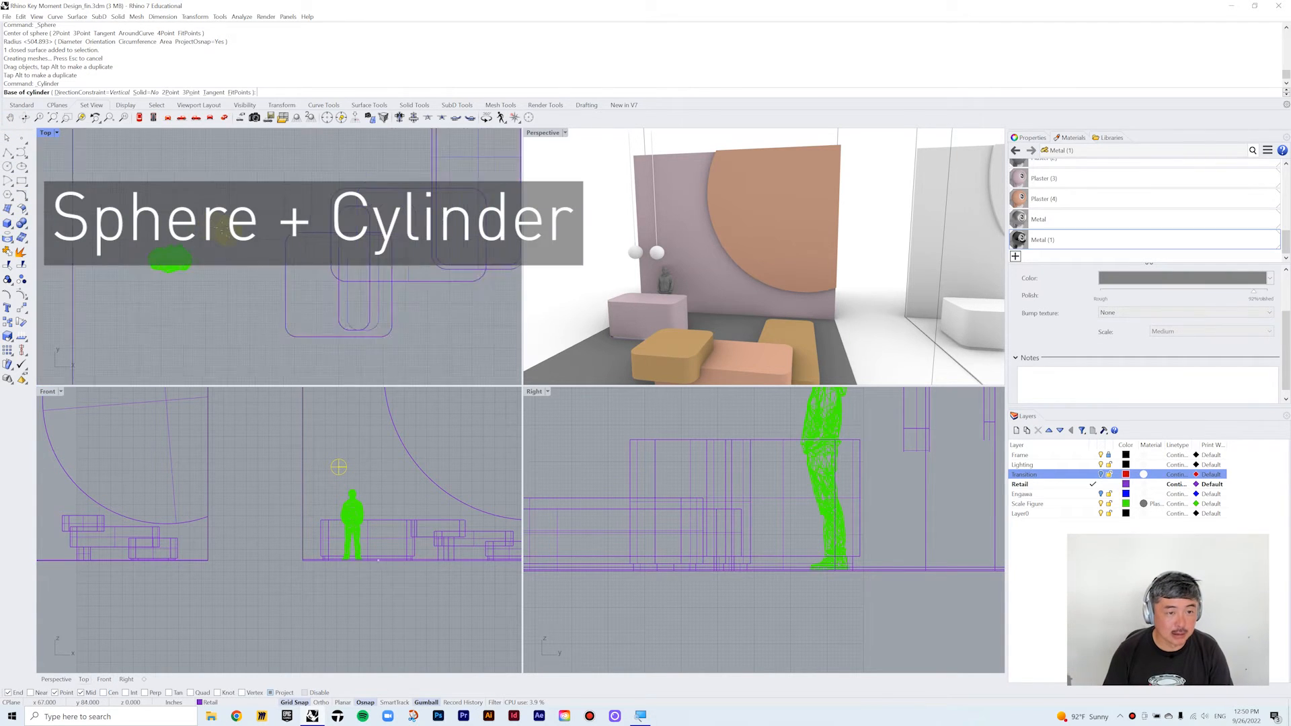
scroll(202, 303, "up", 2)
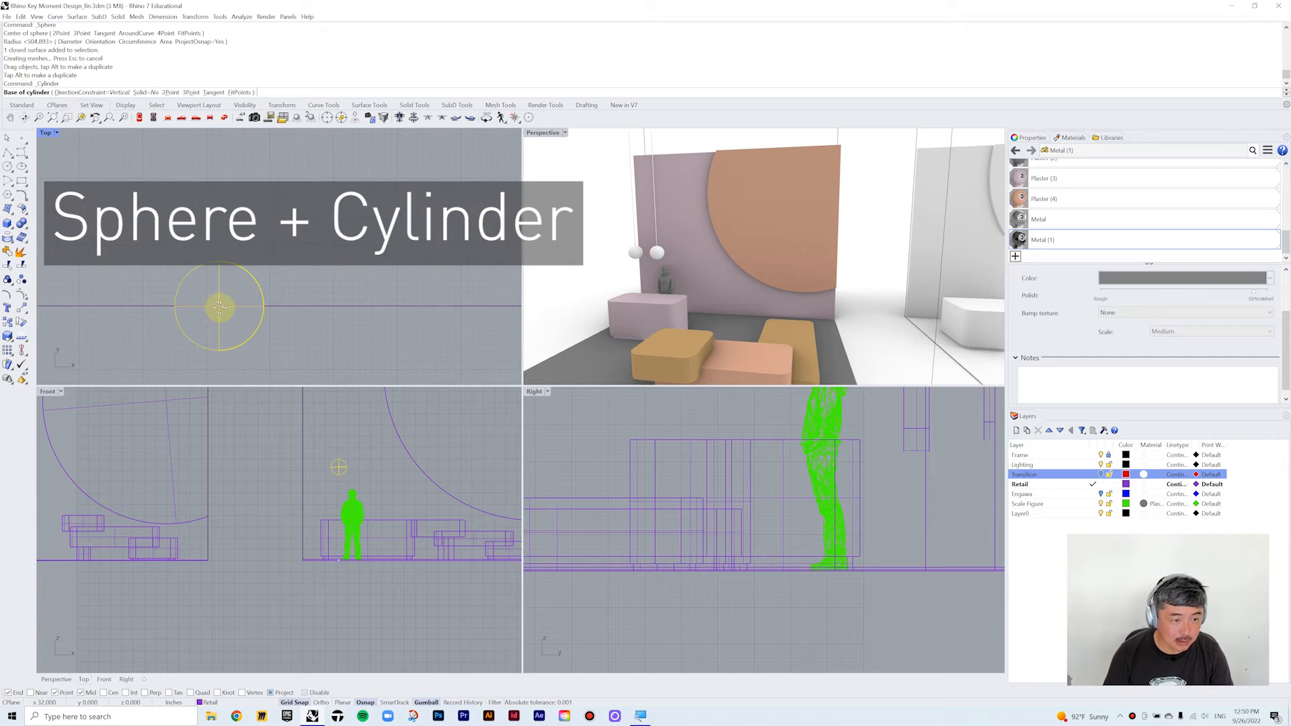
left_click(218, 308)
scroll(222, 306, "up", 3)
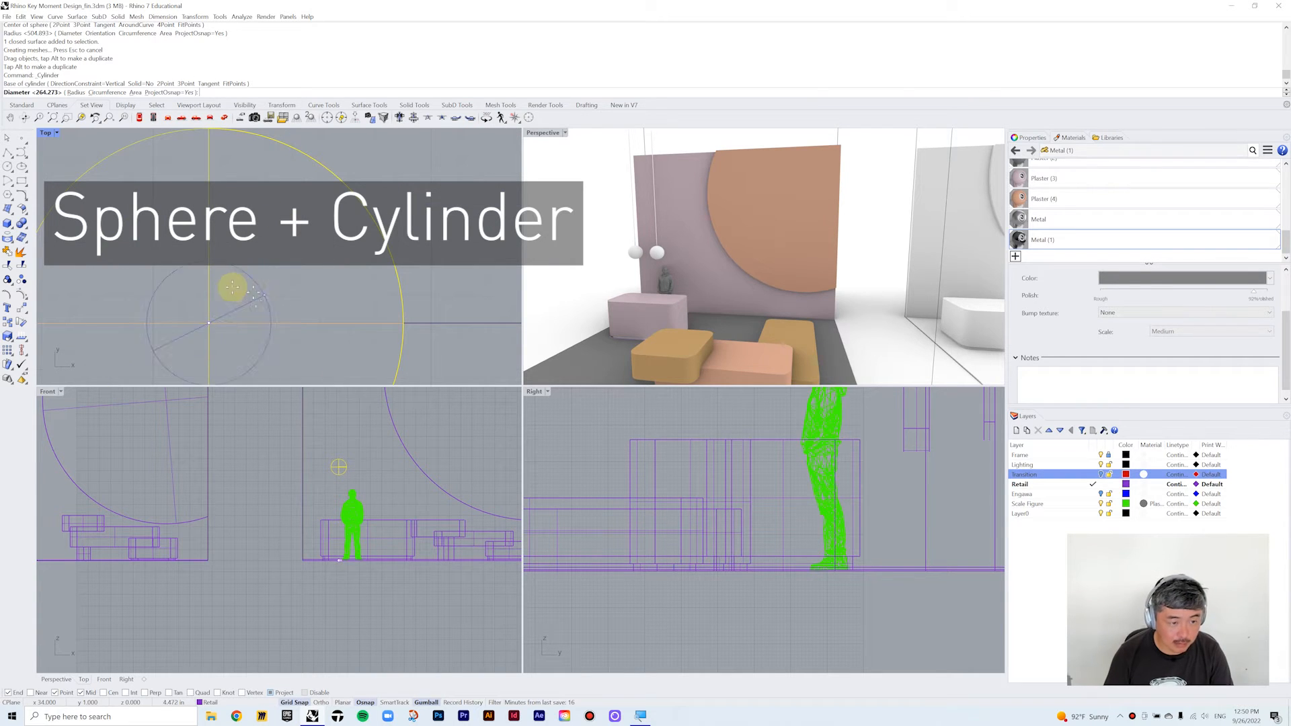
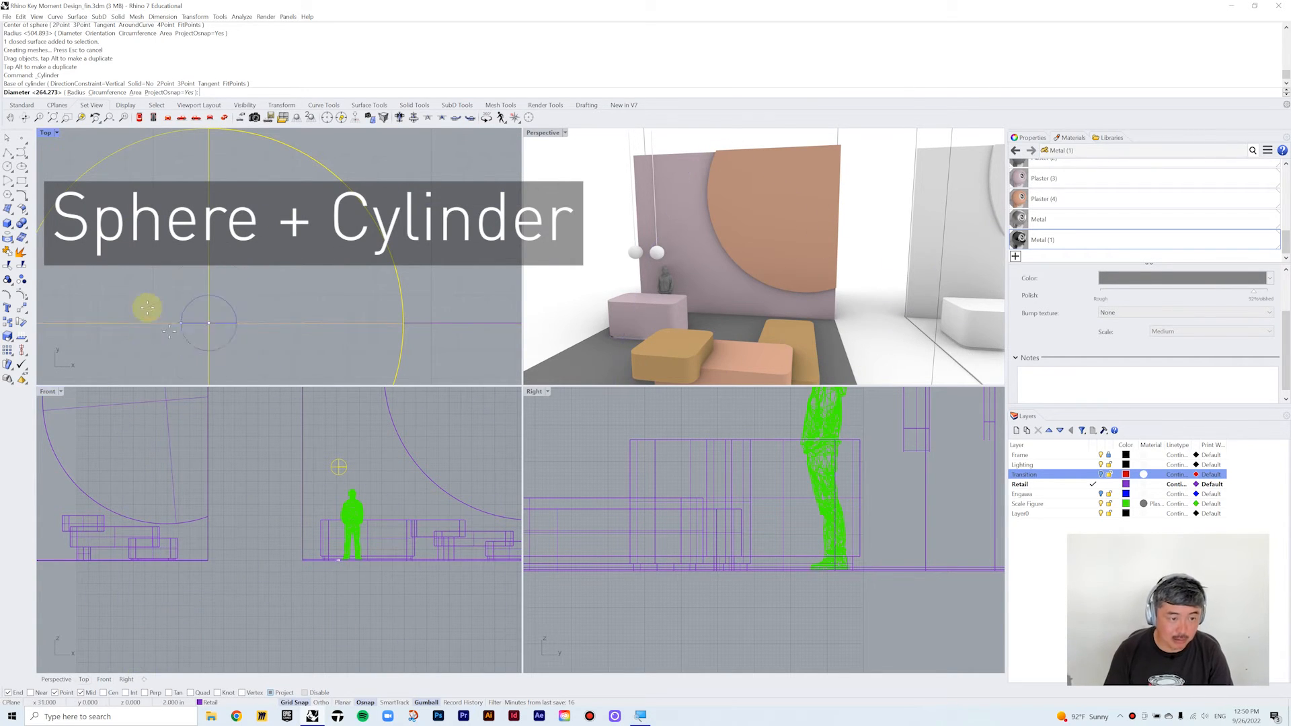
left_click(294, 702)
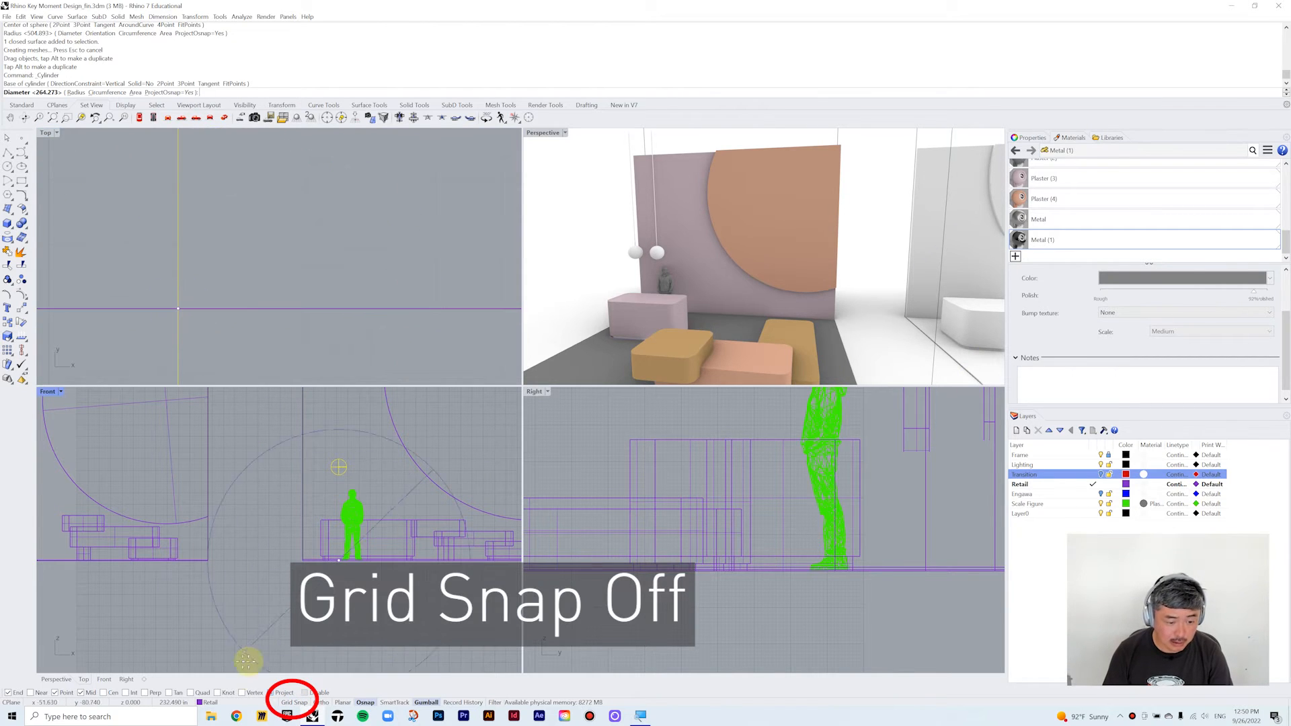
left_click(156, 306)
scroll(347, 471, "down", 3)
left_click(346, 464)
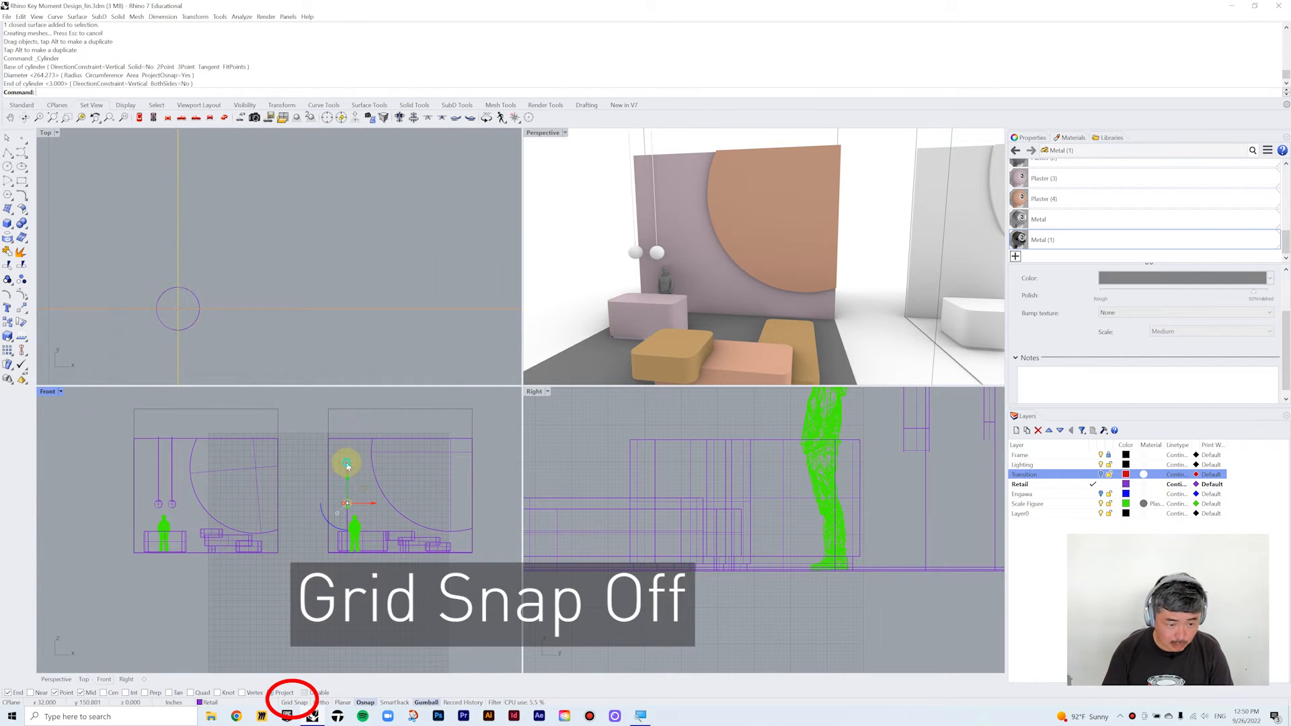
- Reposition and stretch the cord cylinder so it runs from the sphere up past the top of the back wall
left_click(347, 464)
left_click(346, 467)
left_click_drag(345, 466, 353, 421, "shift")
left_click_drag(348, 502, 348, 503)
left_click_drag(346, 433, 349, 444)
- Group the lamp sphere and its cord into a single pendant object
left_click_drag(81, 257, 228, 358)
scroll(296, 252, "down", 2)
scroll(296, 252, "up", 4)
left_click(265, 230)
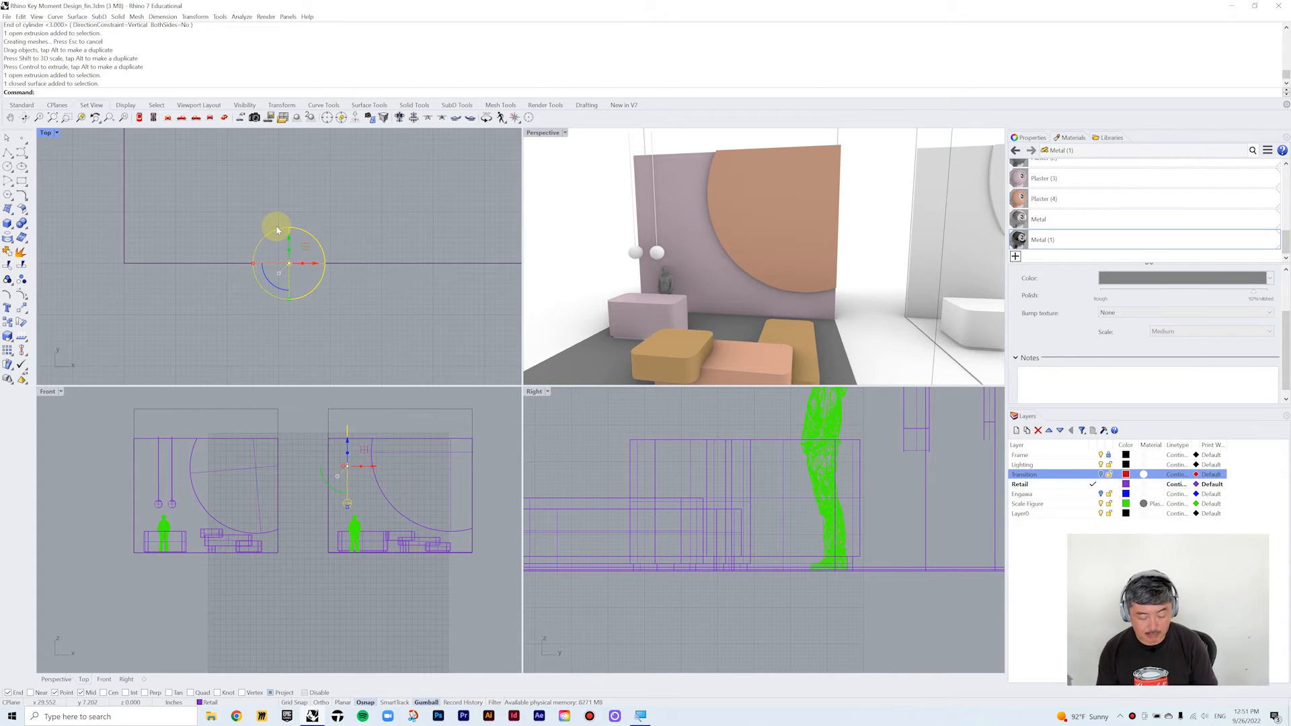
key("ctrl+g")
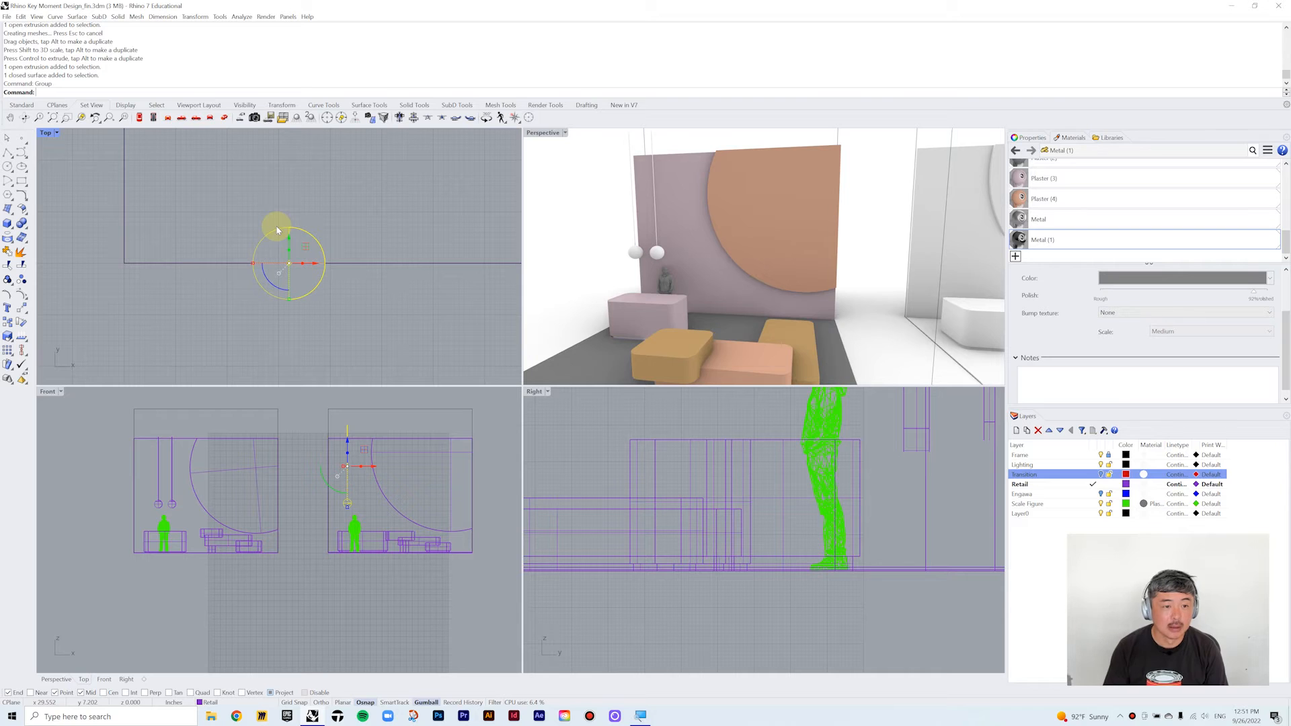
- Copy the pendant lamp over the rear counter in the Top view and move the copy onto the counter's centreline
left_click(288, 288)
scroll(384, 273, "down", 1)
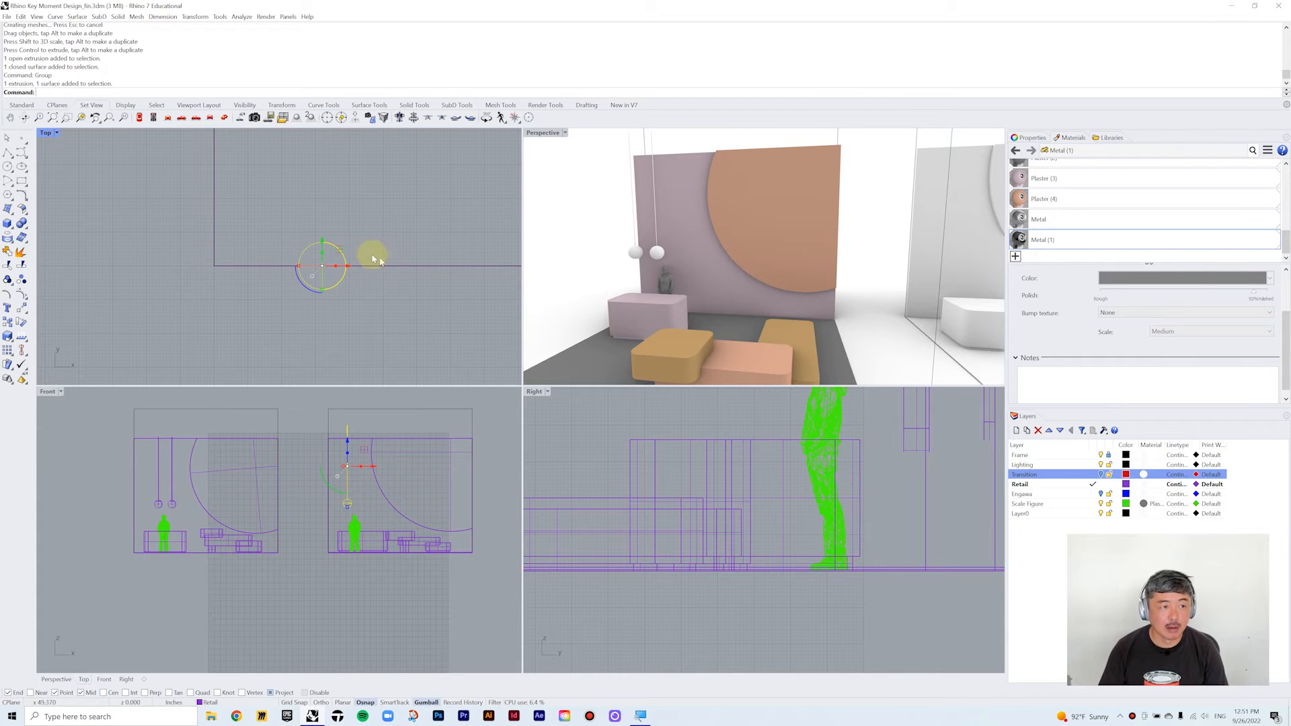
type("c")
key("Return")
scroll(390, 269, "down", 3)
left_click(384, 303)
left_click(375, 233)
key("Return")
left_click(401, 241)
left_click_drag(401, 240, 389, 283)
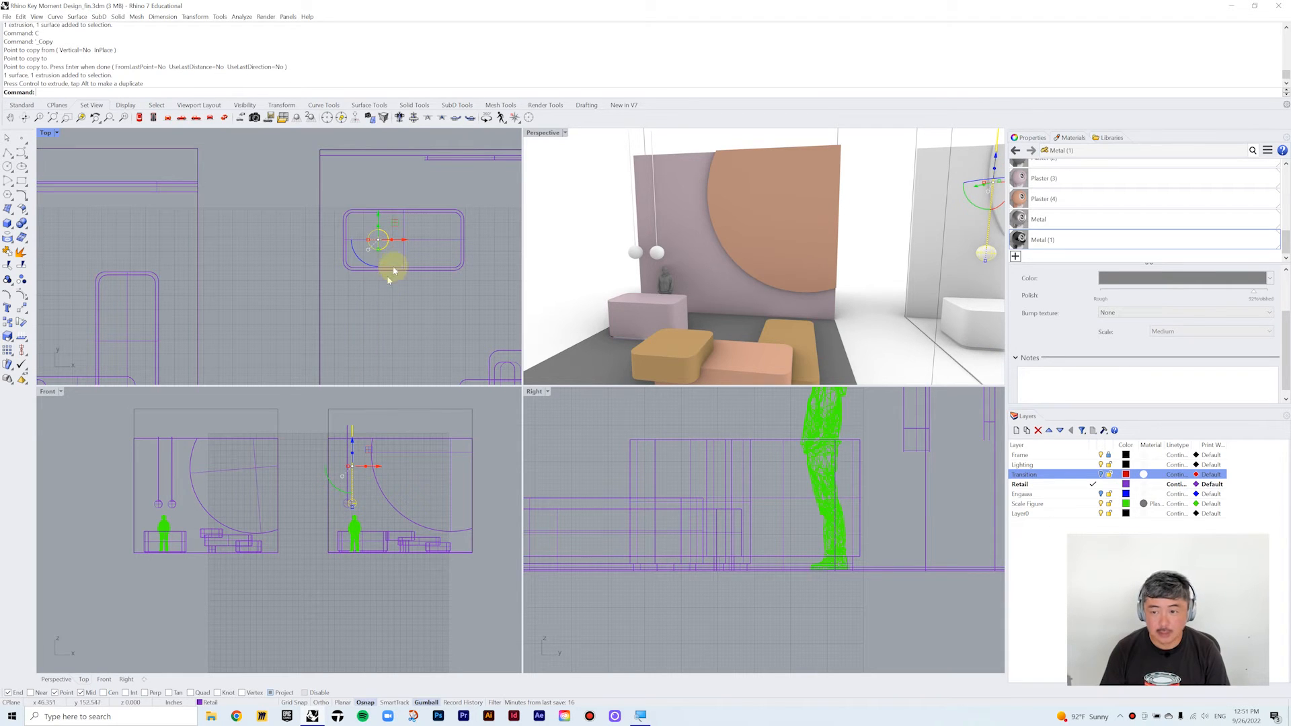
- Copy the pendant over the counter again, placing a second lamp beside it in the positive X direction
type("c")
key("Return")
left_click(386, 254)
left_click(436, 251)
key("Return")
- Delete the original pendant lamp left at the front edge of the room
scroll(427, 300, "down", 4)
scroll(885, 300, "down", 5)
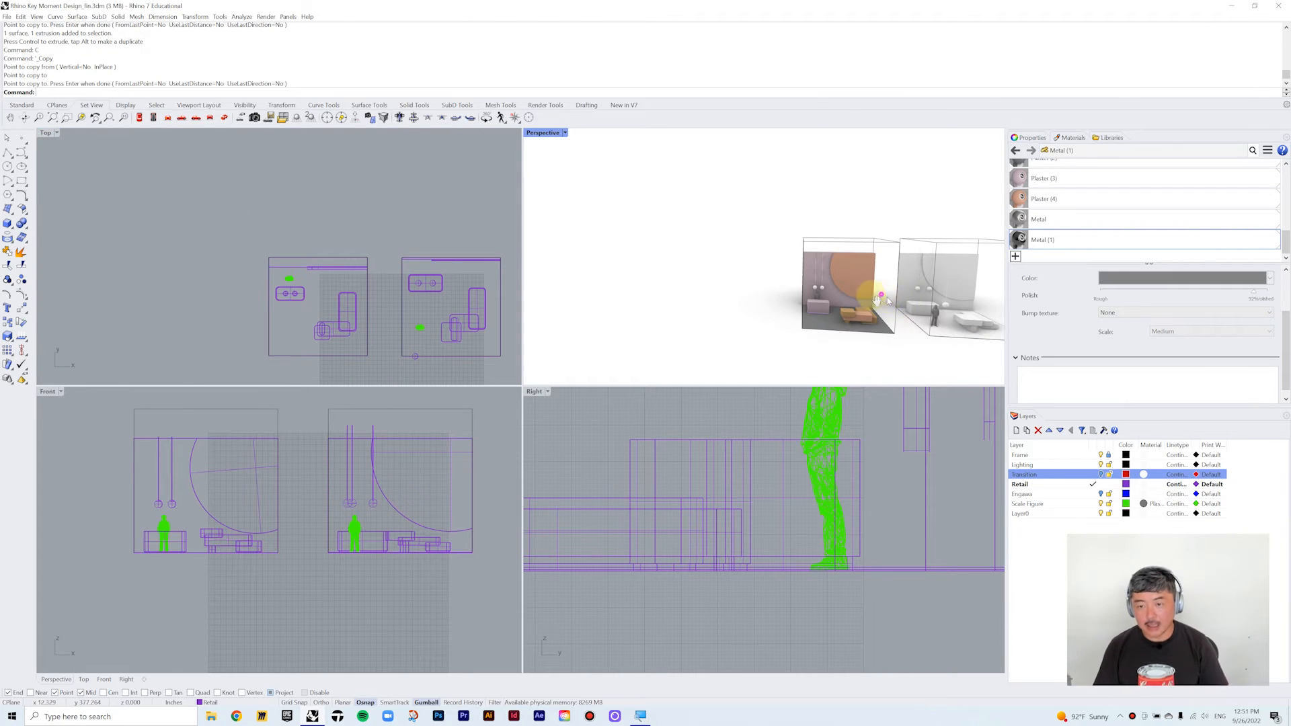
scroll(885, 301, "up", 6)
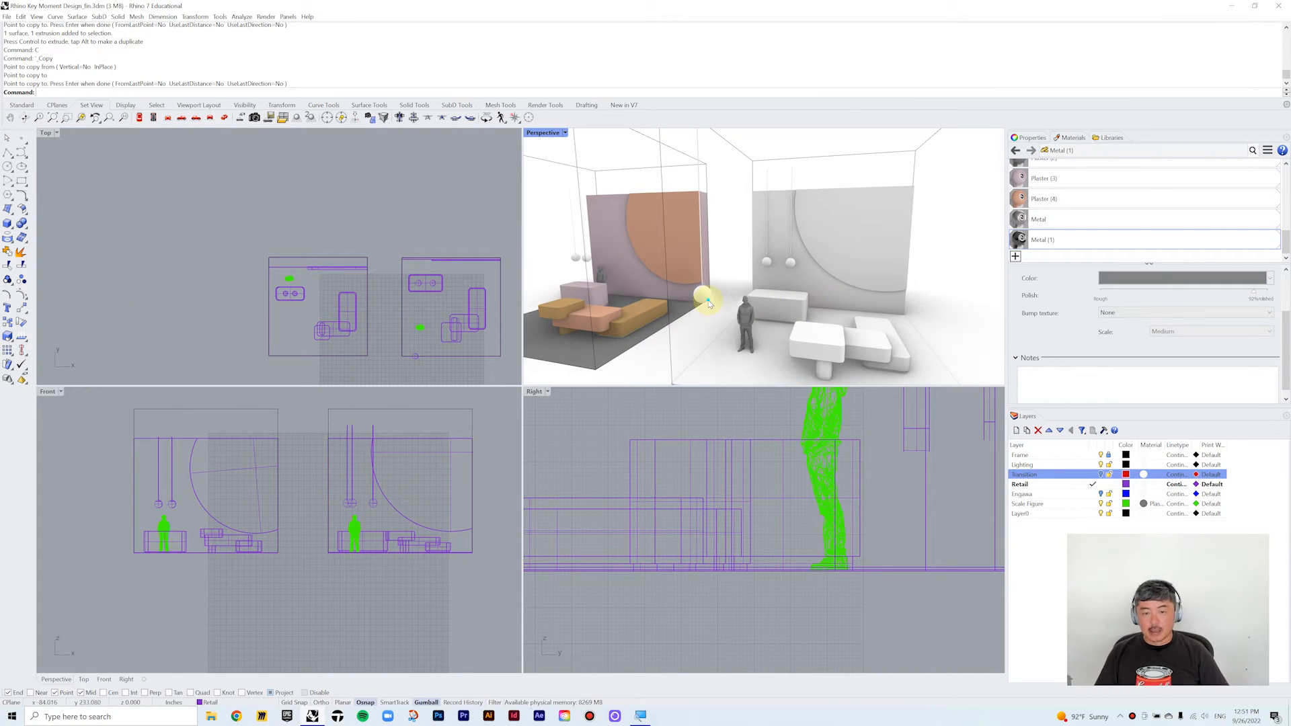
left_click(709, 303)
key("Delete")
- Create a terracotta-brown Plaster material and assign it to the curved wall panel and the uppermost table block
right_click_drag(743, 258, 868, 273)
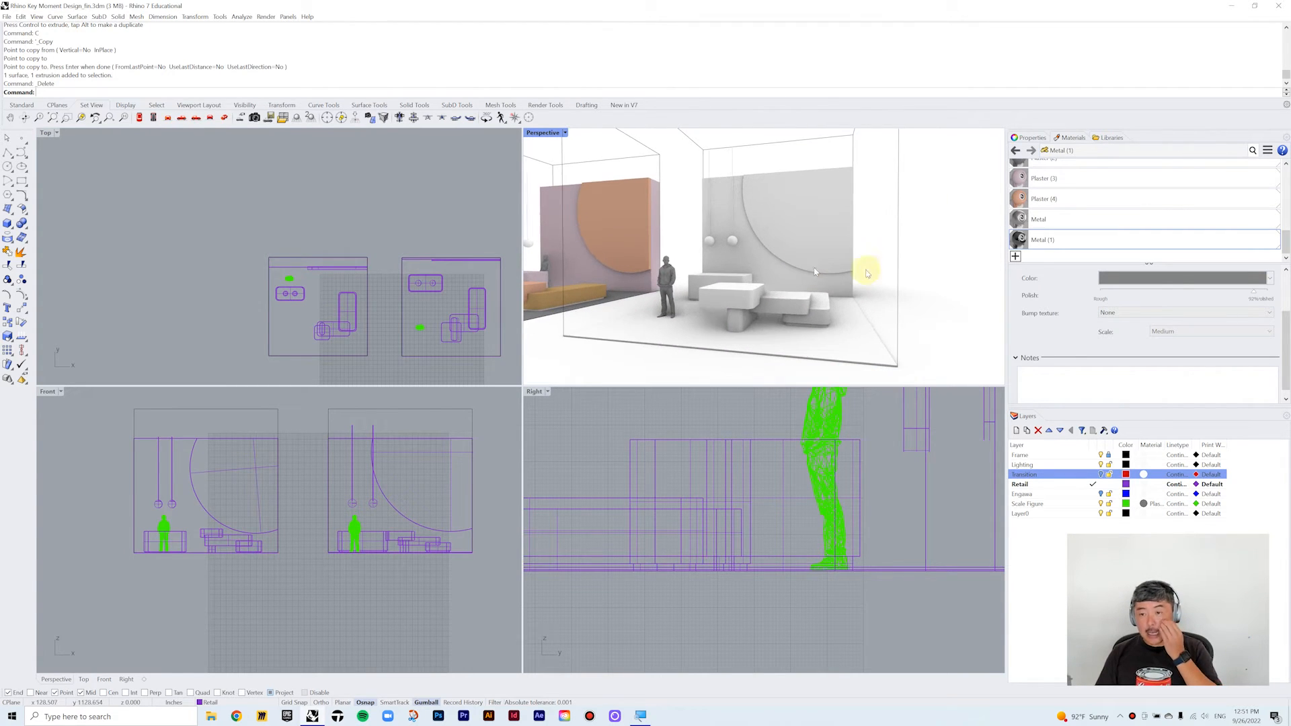
right_click_drag(864, 271, 866, 259)
left_click(865, 253)
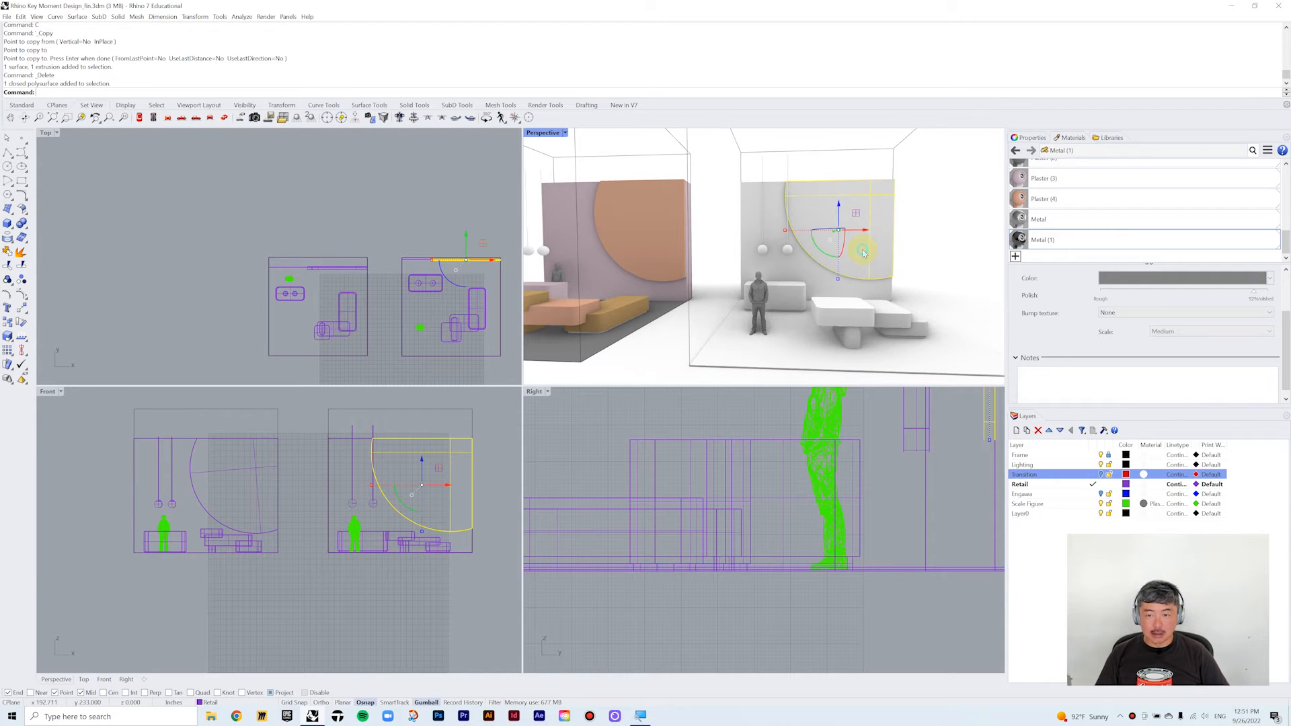
left_click(826, 323, "shift")
right_click_drag(826, 322, 861, 313)
left_click(1024, 138)
left_click(1069, 137)
right_click(1110, 139)
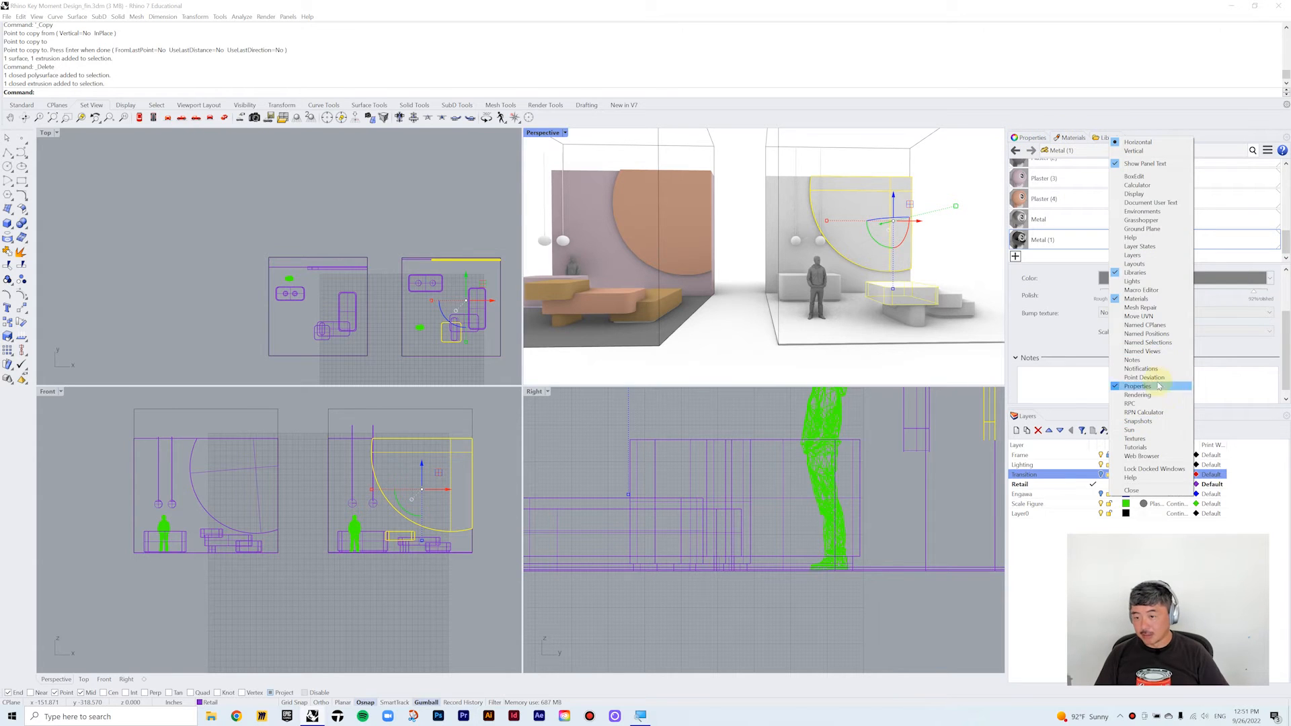
left_click(1089, 229)
left_click(1015, 257)
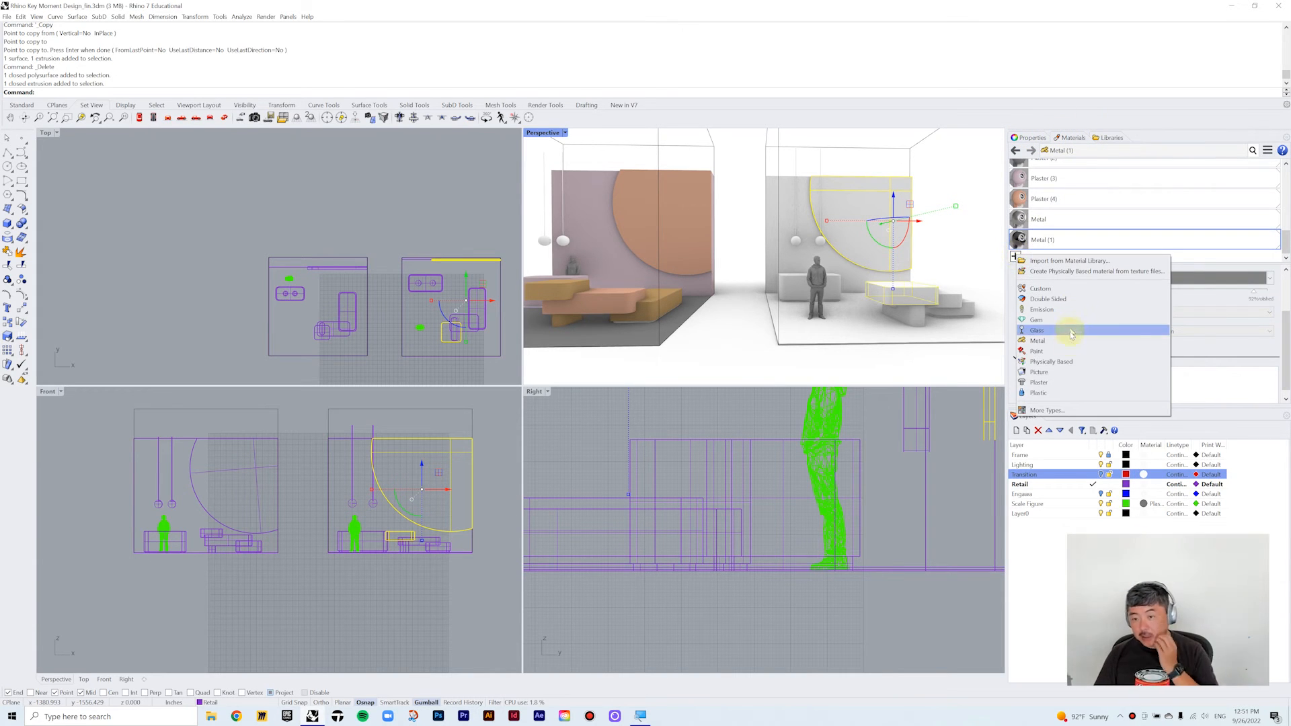
left_click(1049, 382)
left_click(1116, 345)
left_click_drag(565, 234, 552, 233)
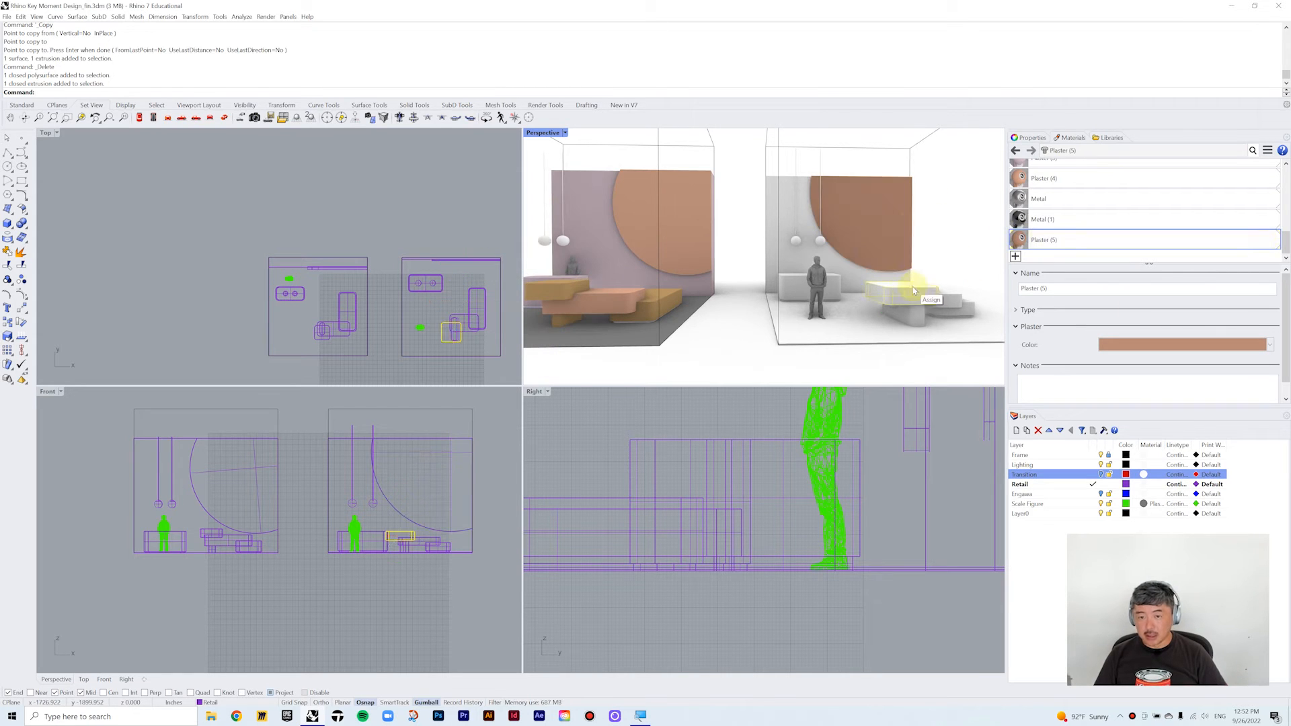
- Create a mauve-pink Plaster material and assign it to the back wall and the middle table block
left_click(1016, 256)
left_click(1055, 381)
left_click(1146, 344)
left_click(536, 210)
left_click(559, 232)
left_click(549, 327)
left_click_drag(1091, 244, 858, 269)
left_click(918, 297)
- Create a khaki Plaster material and assign it to the rear counter and the remaining table pieces
left_click(1016, 256)
left_click(1116, 332)
left_click(1134, 336)
left_click(551, 239)
left_click(549, 327)
left_click(838, 299)
key("Escape")
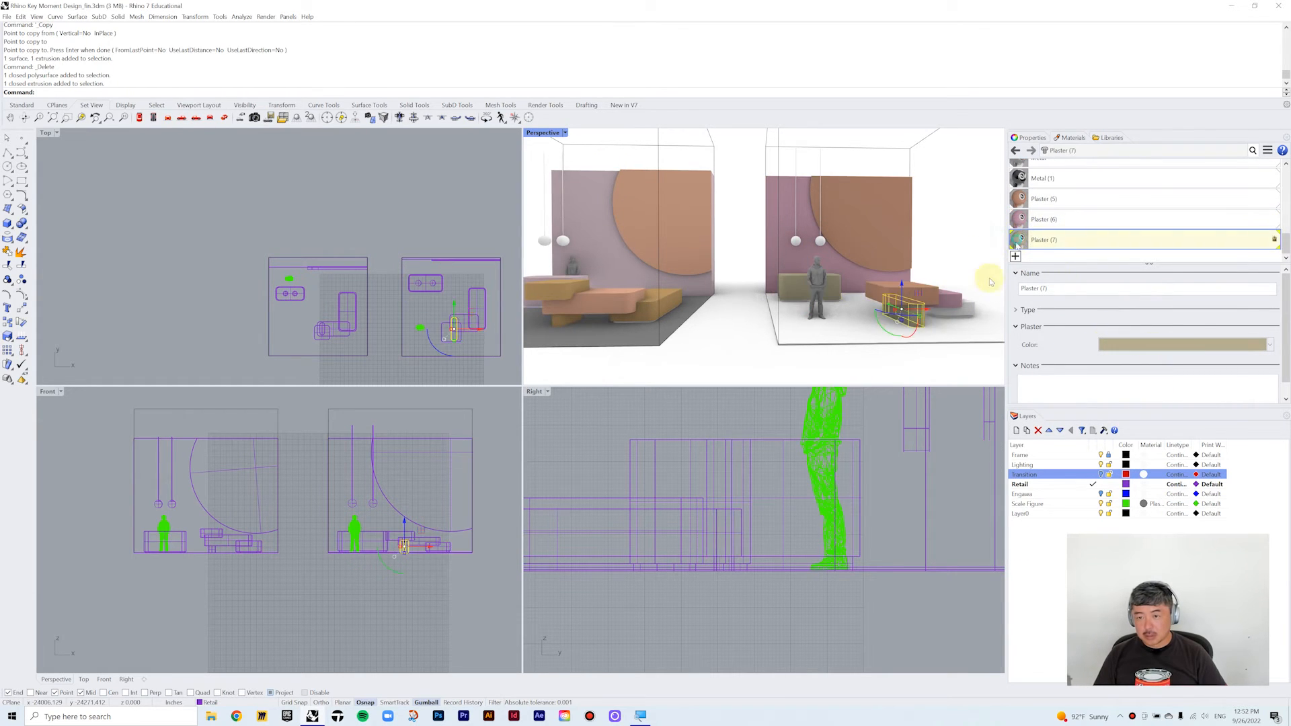
- Recolour Plaster (6) to a pale greyish mauve and Plaster (5) to a muted beige-brown
left_click(1043, 220)
left_click(1183, 345)
left_click(561, 236)
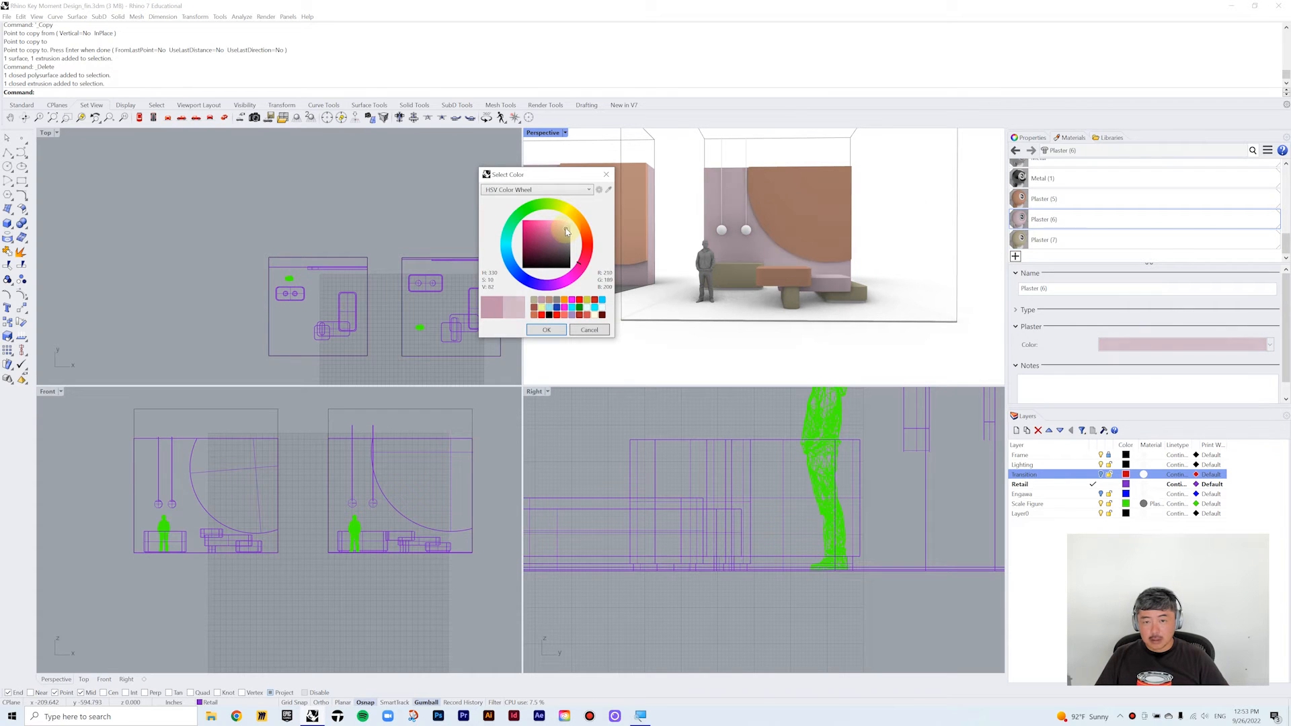
left_click(547, 329)
left_click(1044, 199)
left_click(1182, 394)
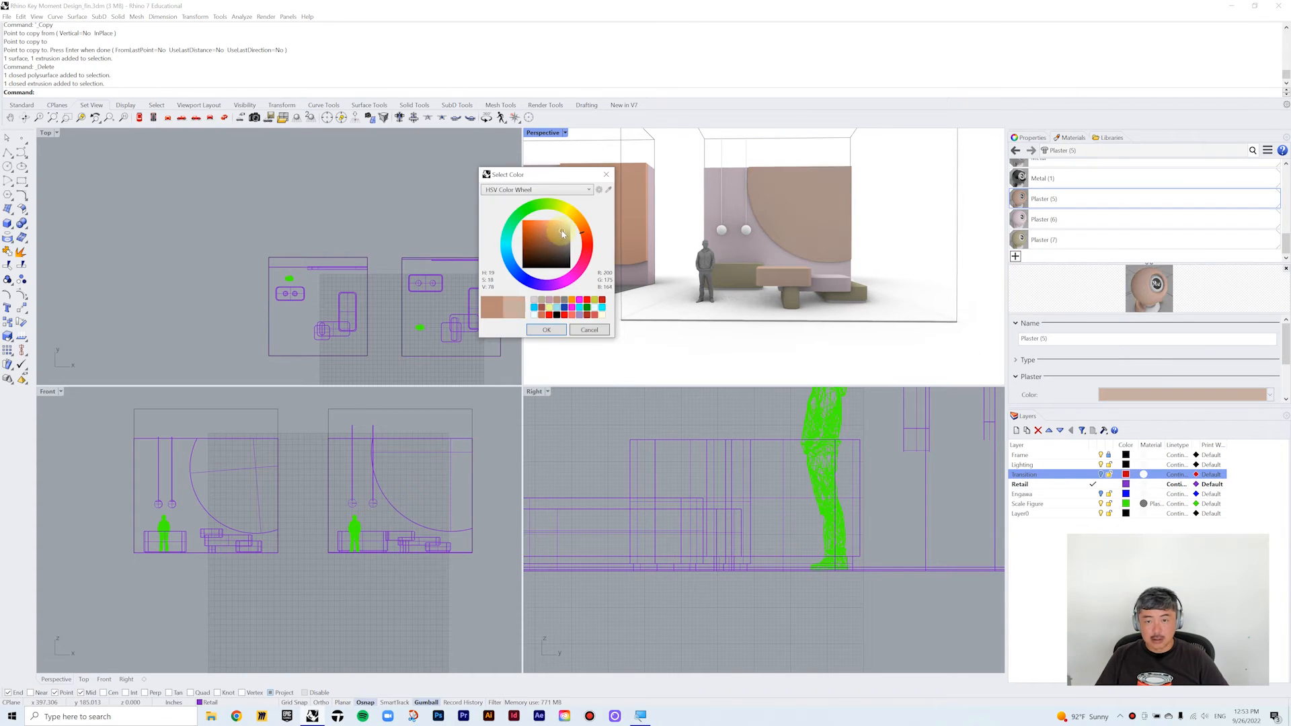
left_click(547, 329)
- Recolour Plaster (7), the rear counter's material, to a pale cream yellow
left_click(425, 283)
left_click(1182, 395)
left_click(562, 229)
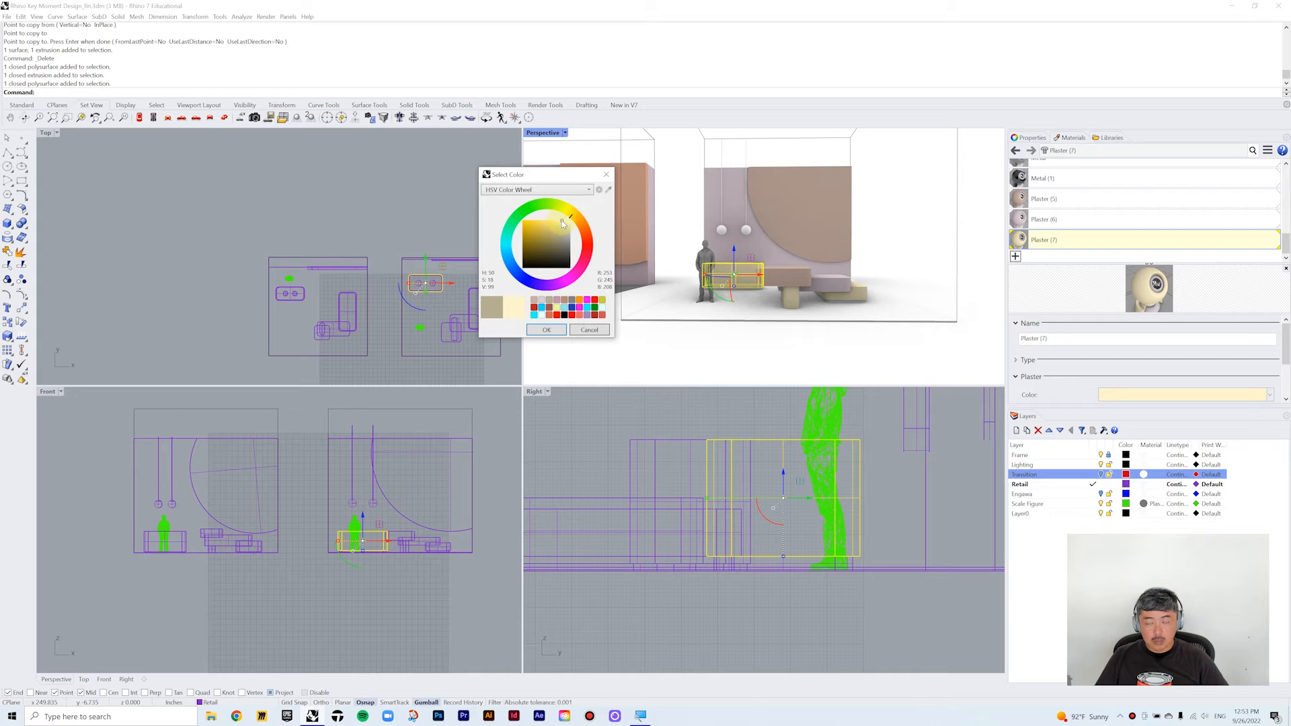
left_click(547, 329)
left_click(666, 195)
- Make the Engawa layer current and hide the Retail layer
scroll(811, 260, "up", 5)
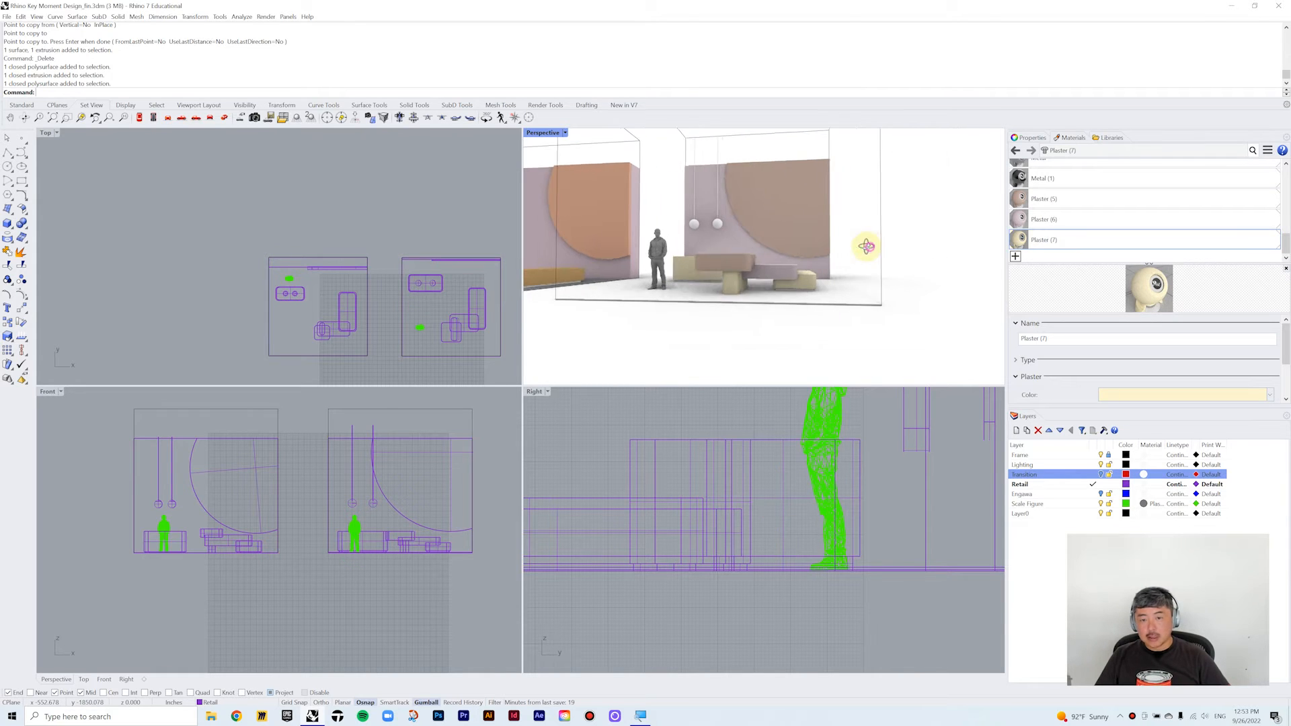
scroll(807, 271, "down", 5)
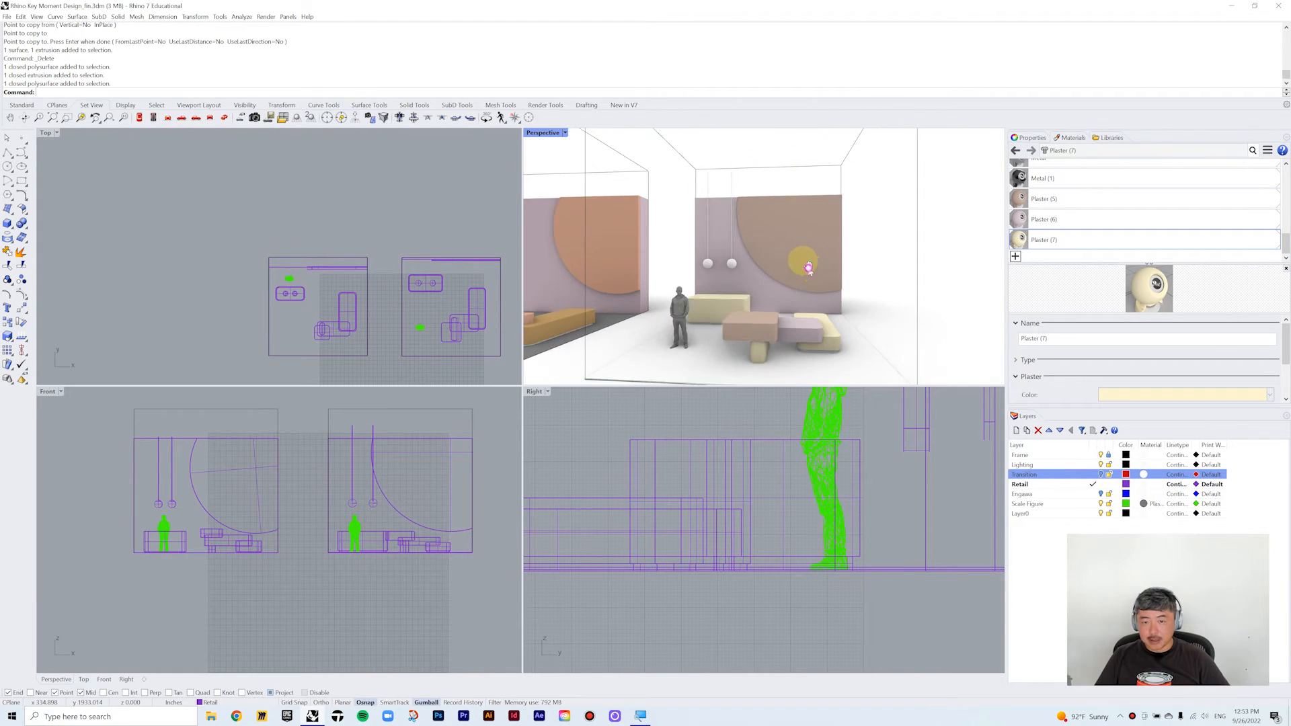
right_click_drag(809, 293, 794, 301)
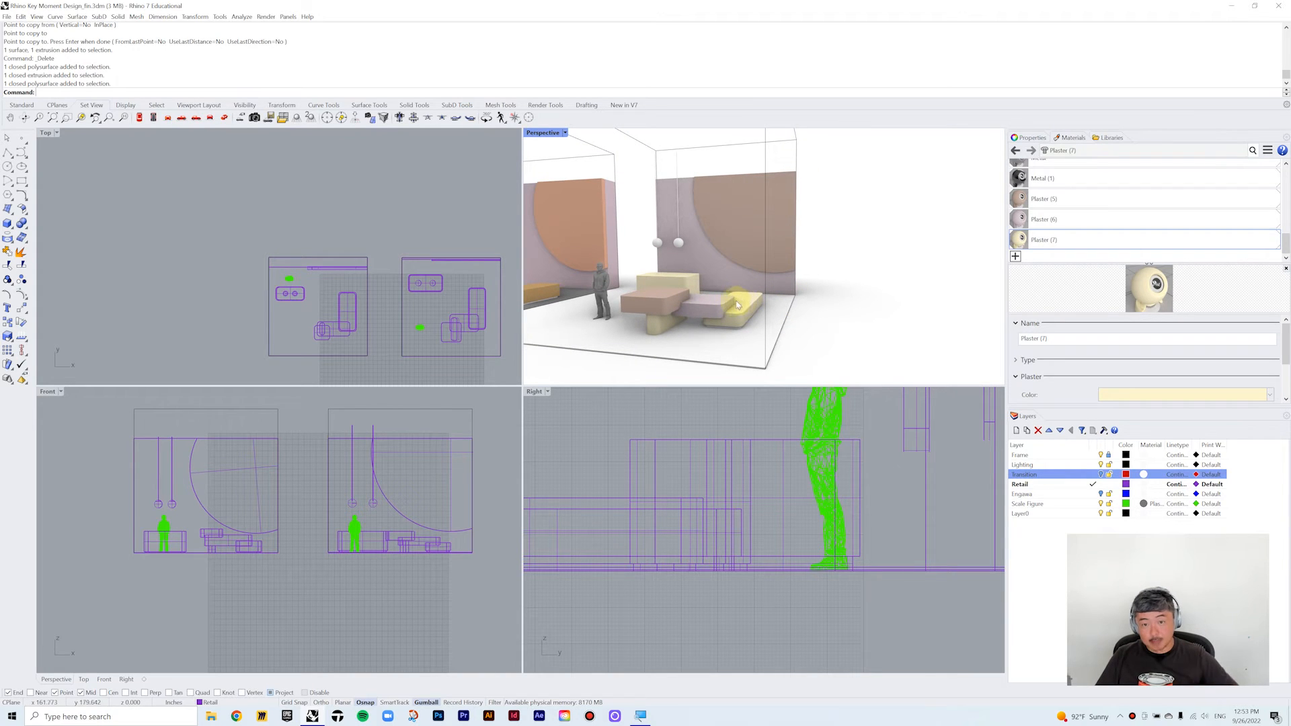
right_click_drag(764, 295, 869, 274)
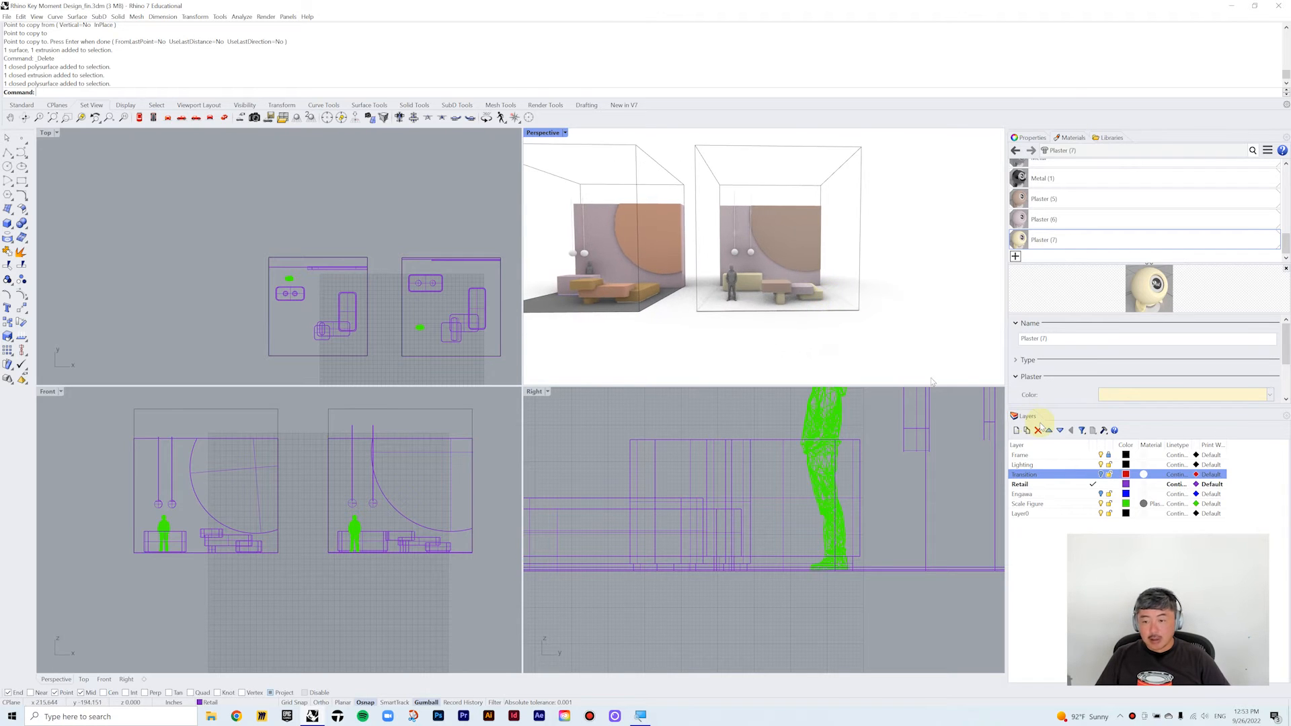
left_click(1095, 494)
left_click(1101, 485)
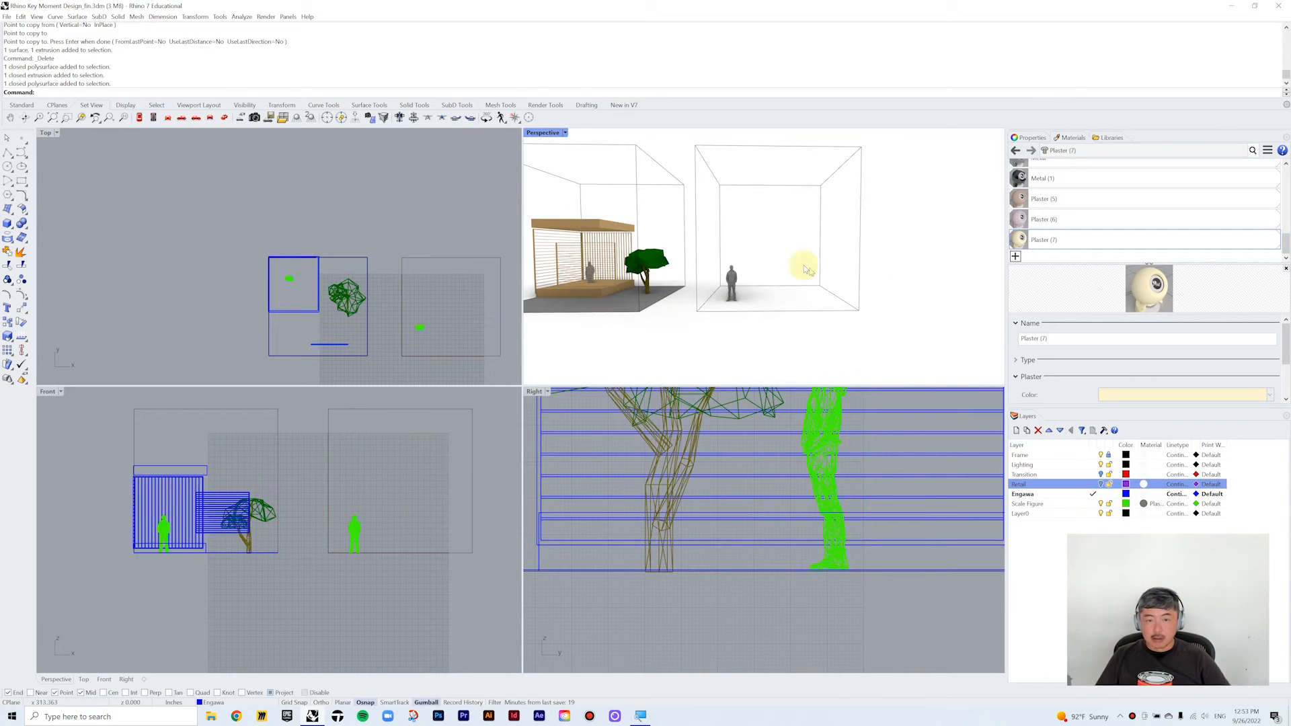
- Move the scale figure in the reference Engawa scene off the platform and onto the ground in front of it
scroll(751, 291, "up", 5)
left_click(749, 296)
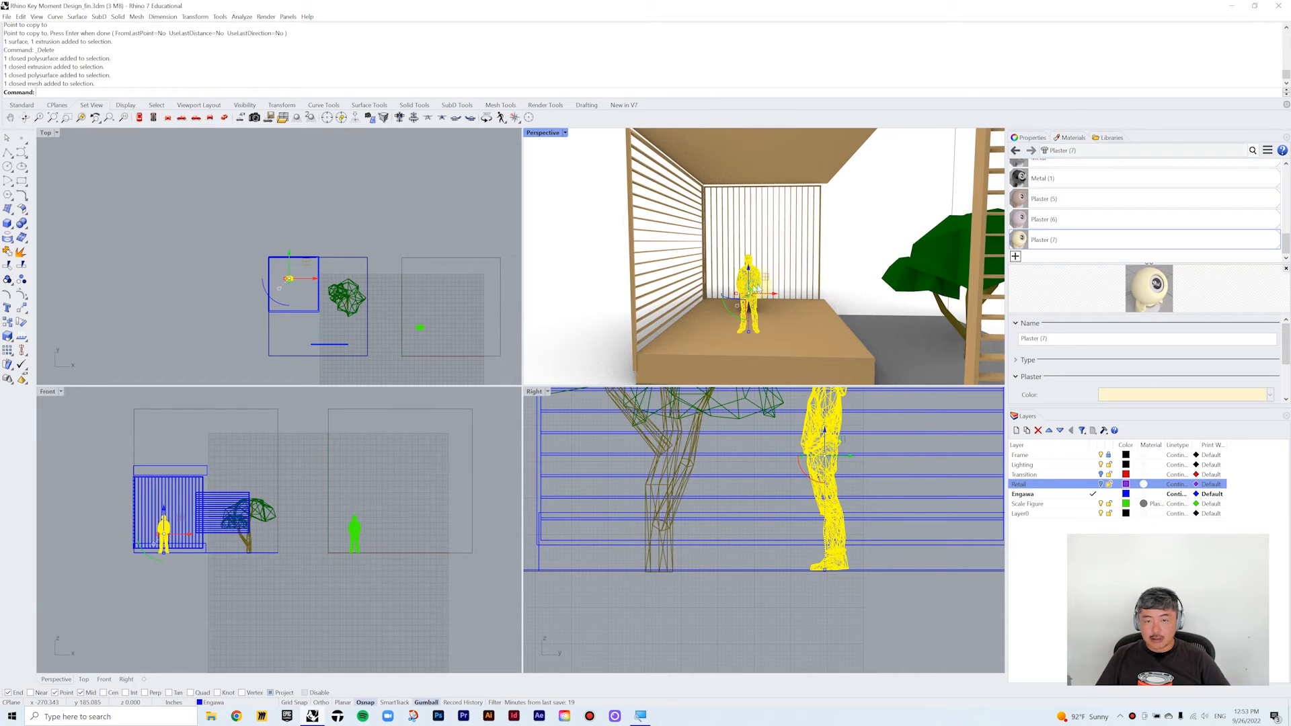
scroll(758, 288, "down", 5)
left_click_drag(290, 279, 290, 334)
left_click(642, 208)
- Examine the reference Engawa pavilion's roof, raised platform, slatted walls, freestanding screen and tree in the enlarged perspective view
right_click_drag(853, 294, 841, 267)
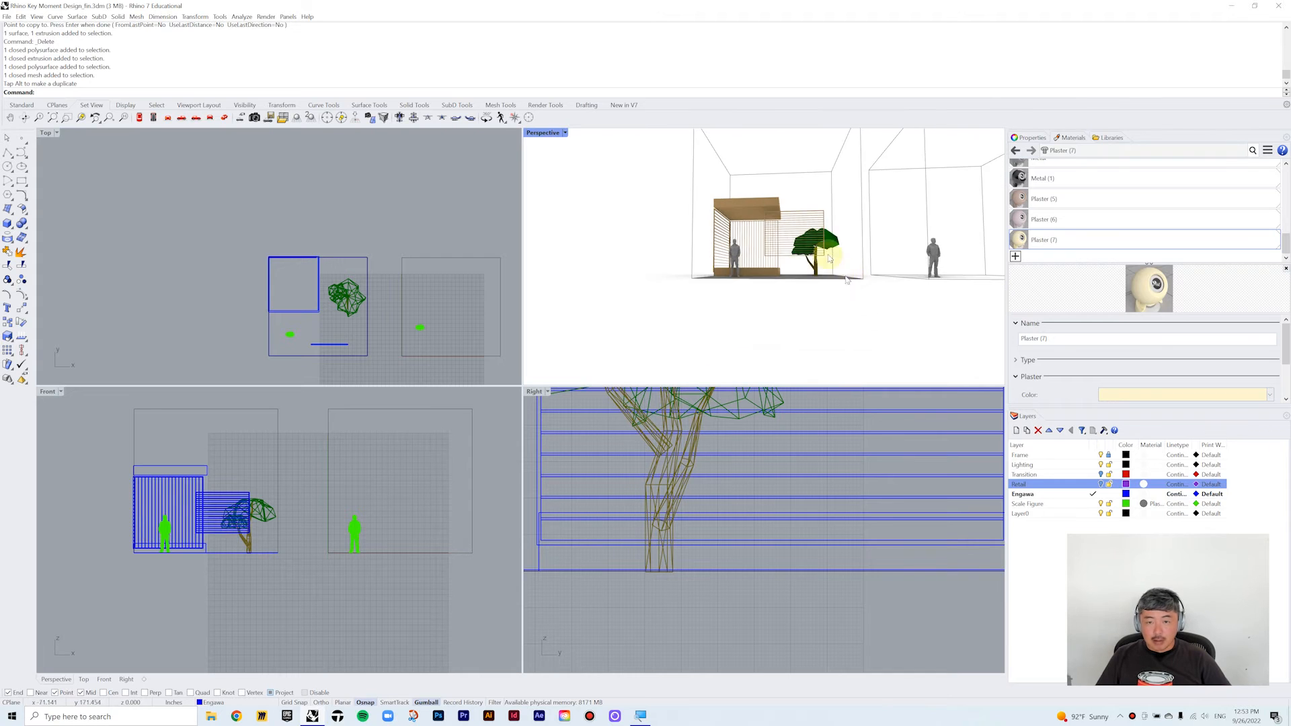
scroll(822, 267, "up", 5)
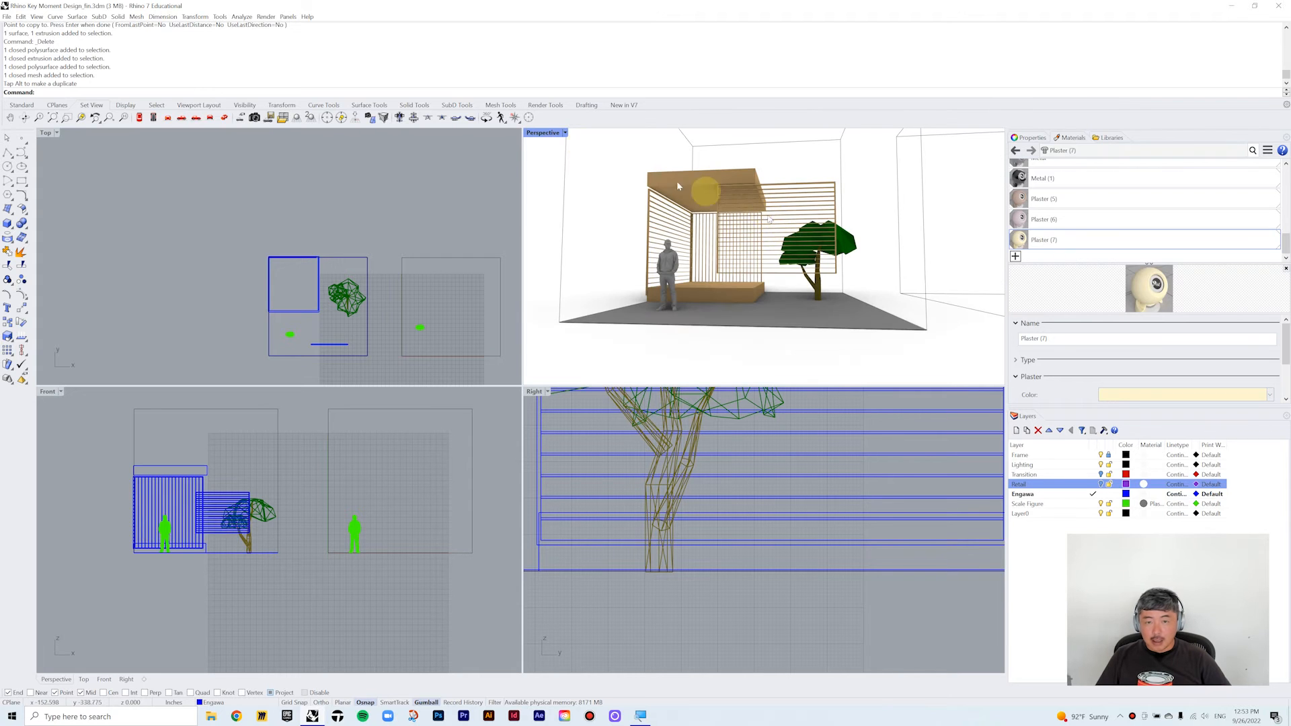
double_click(532, 133)
right_click_drag(583, 341, 583, 355)
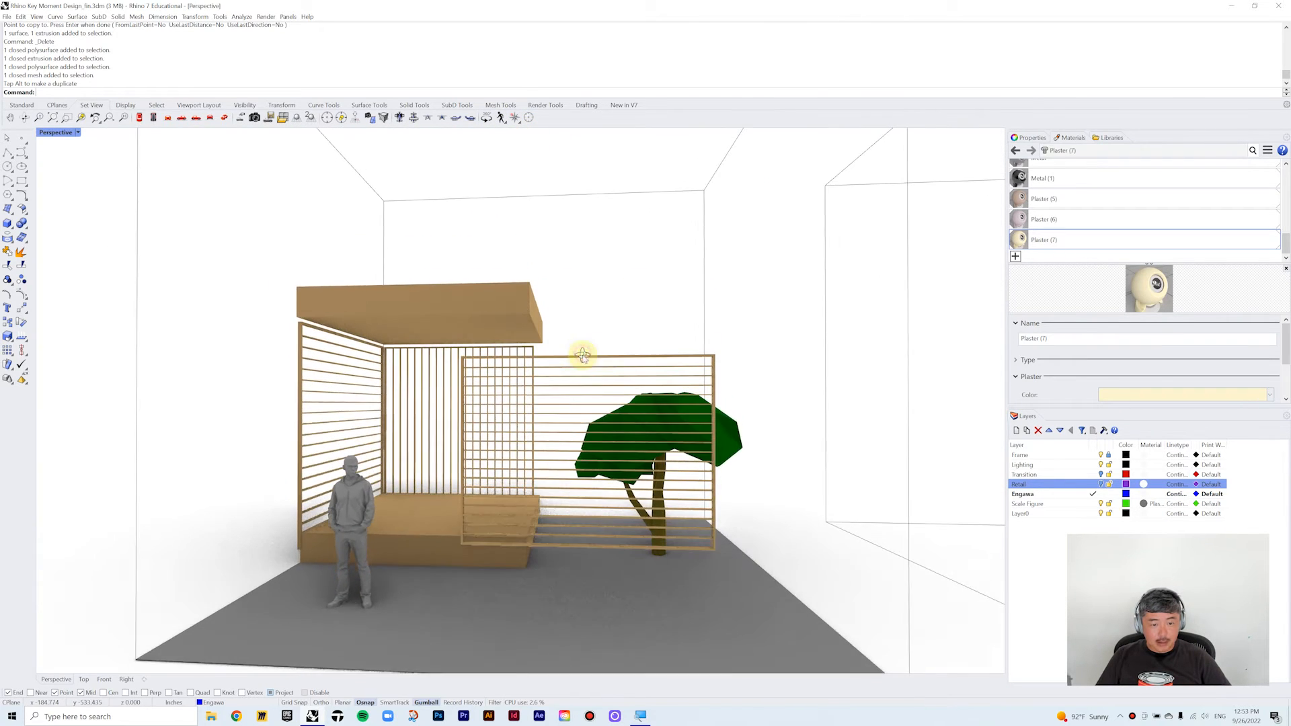
right_click_drag(468, 526, 467, 523)
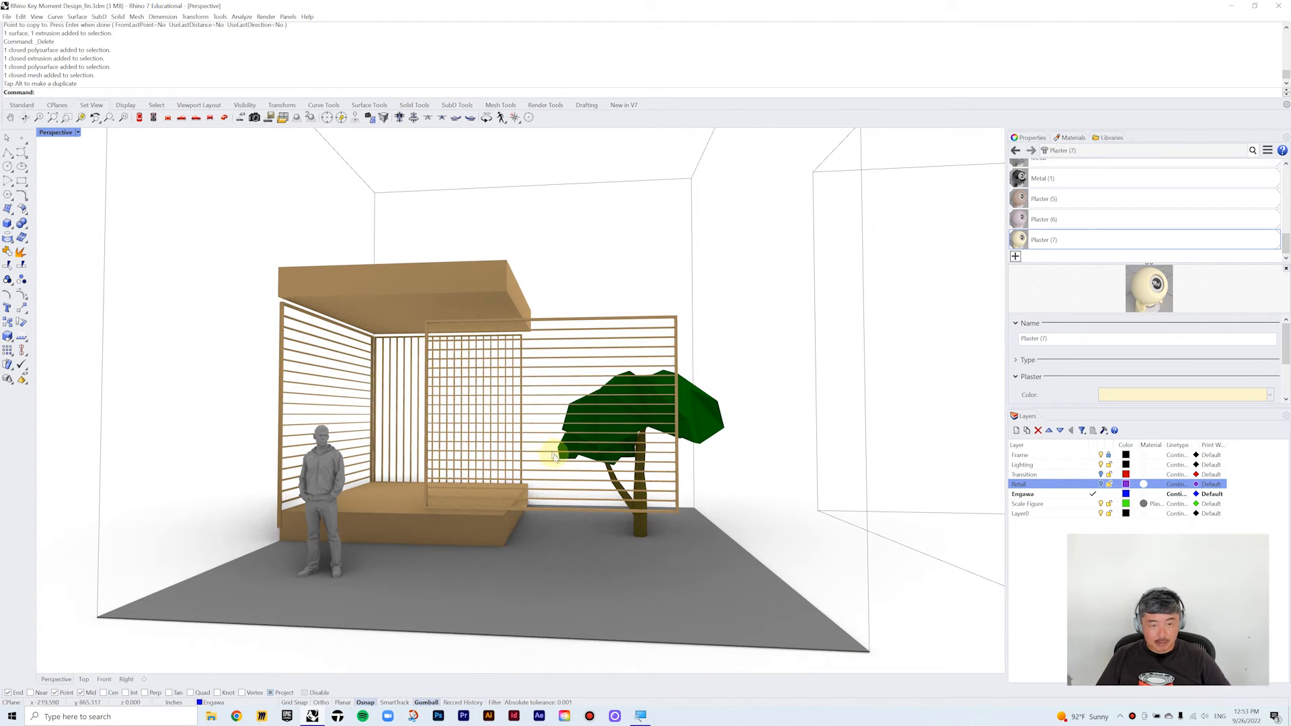
right_click_drag(603, 459, 605, 456)
left_click(597, 374)
right_click_drag(604, 365, 245, 474)
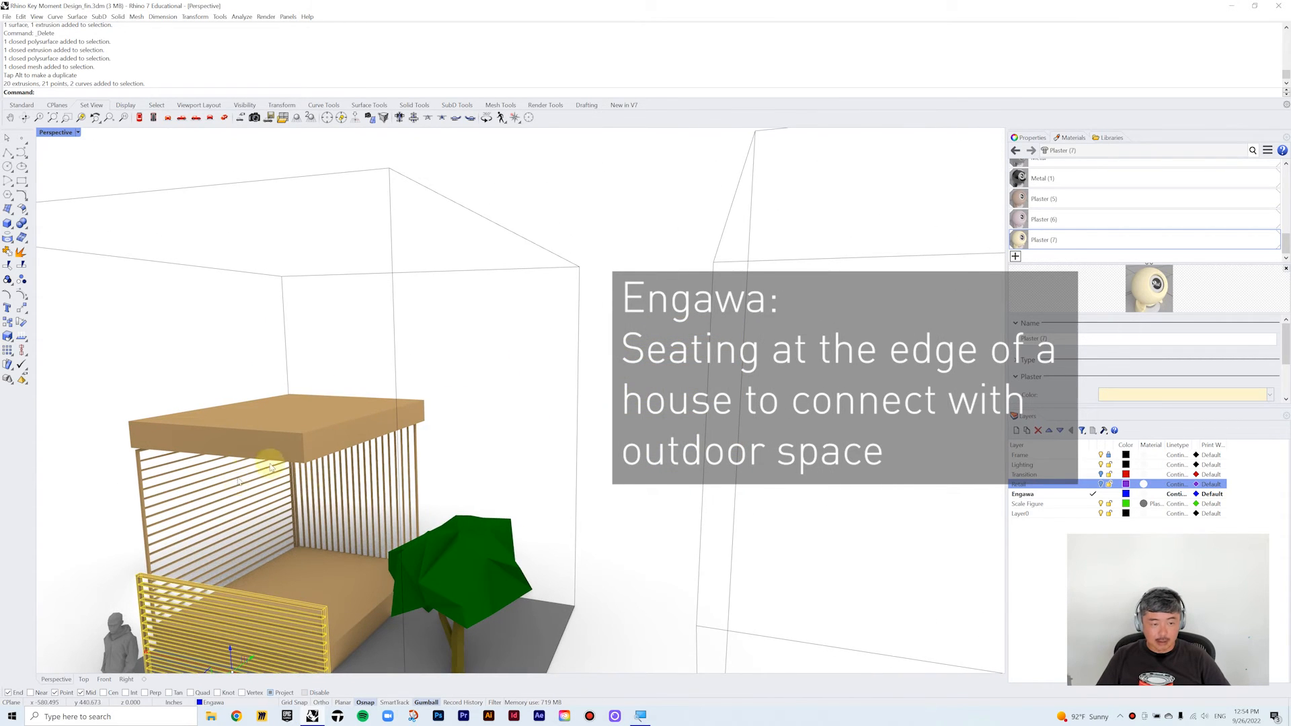
right_click_drag(426, 518, 462, 497)
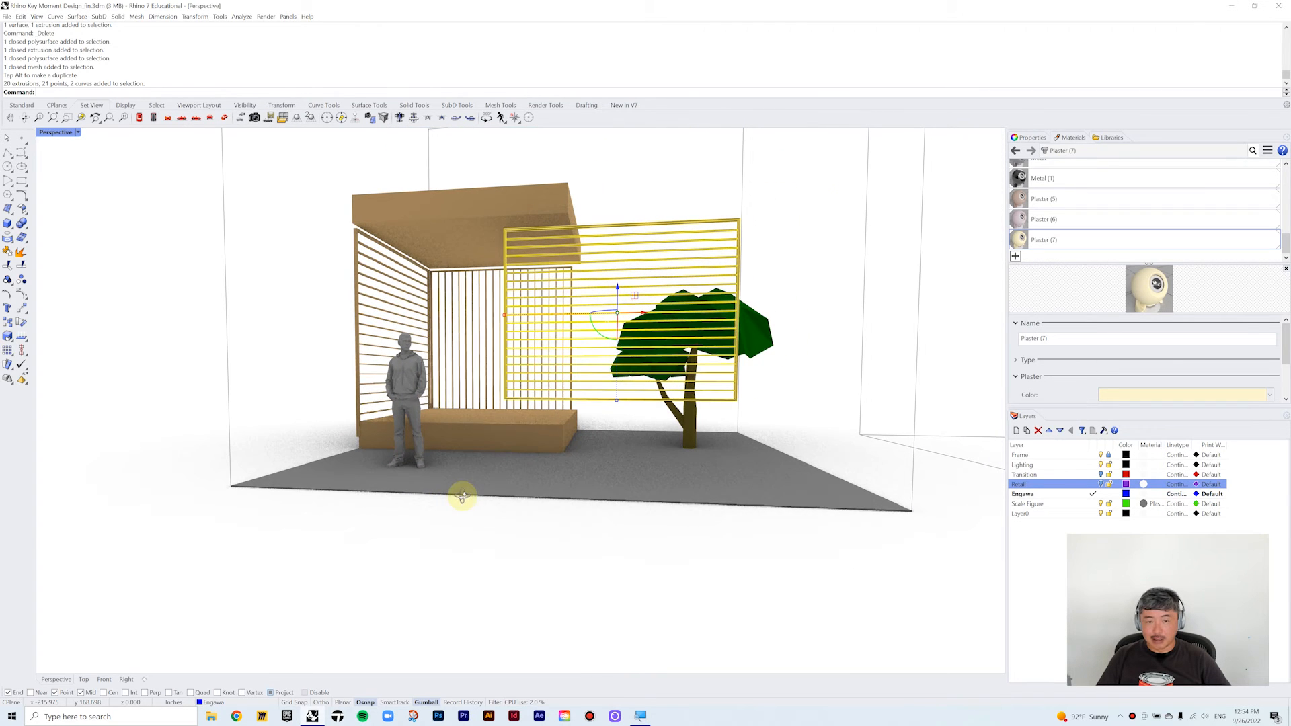
right_click_drag(586, 433, 513, 438)
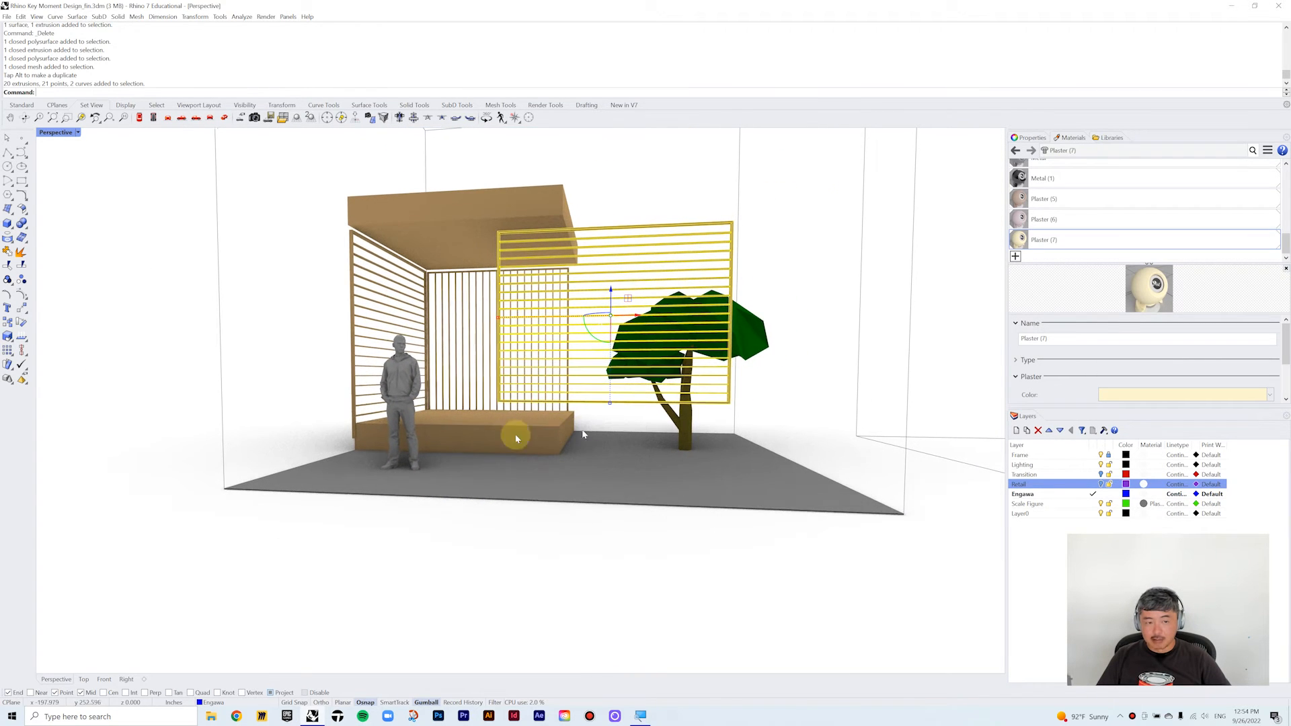
- Shift the reference scene's scale figure sideways toward the freestanding slatted screen, then restore the four-viewport layout
left_click(400, 440)
left_click_drag(428, 406, 528, 408)
left_click(251, 382)
scroll(602, 412, "up", 6)
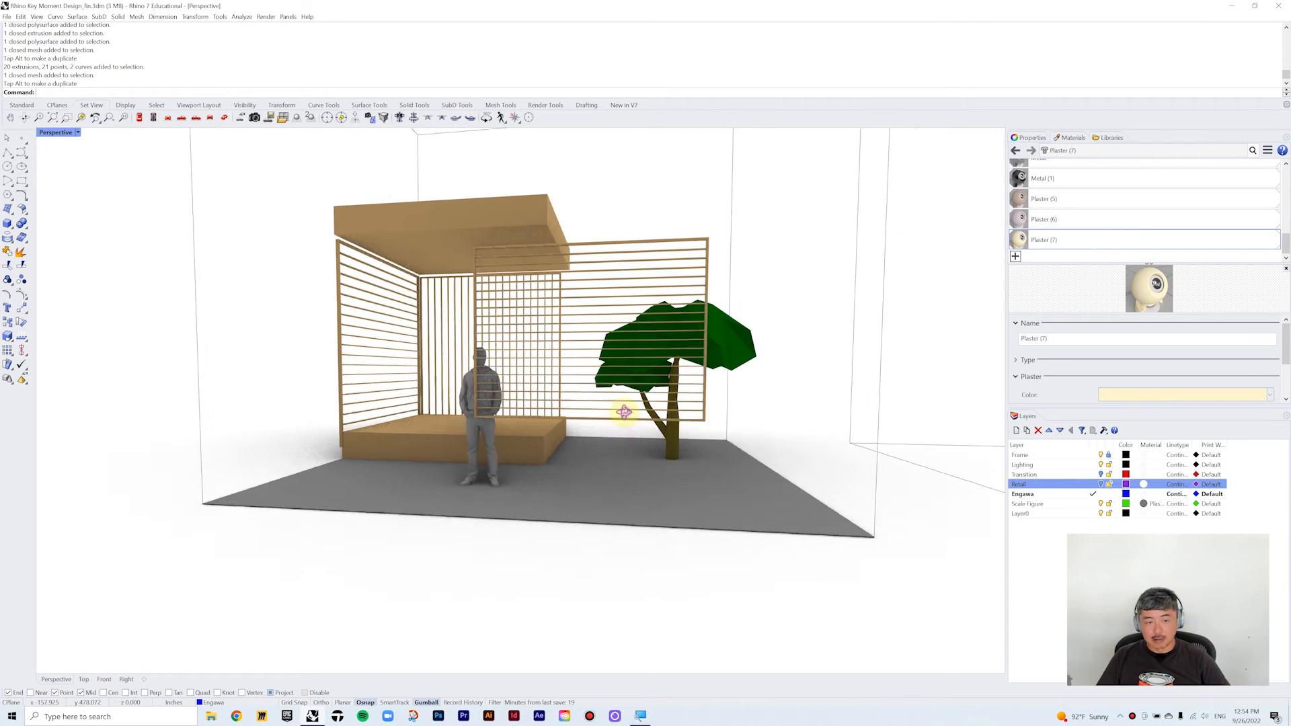
scroll(600, 417, "down", 5)
right_click_drag(634, 406, 603, 438)
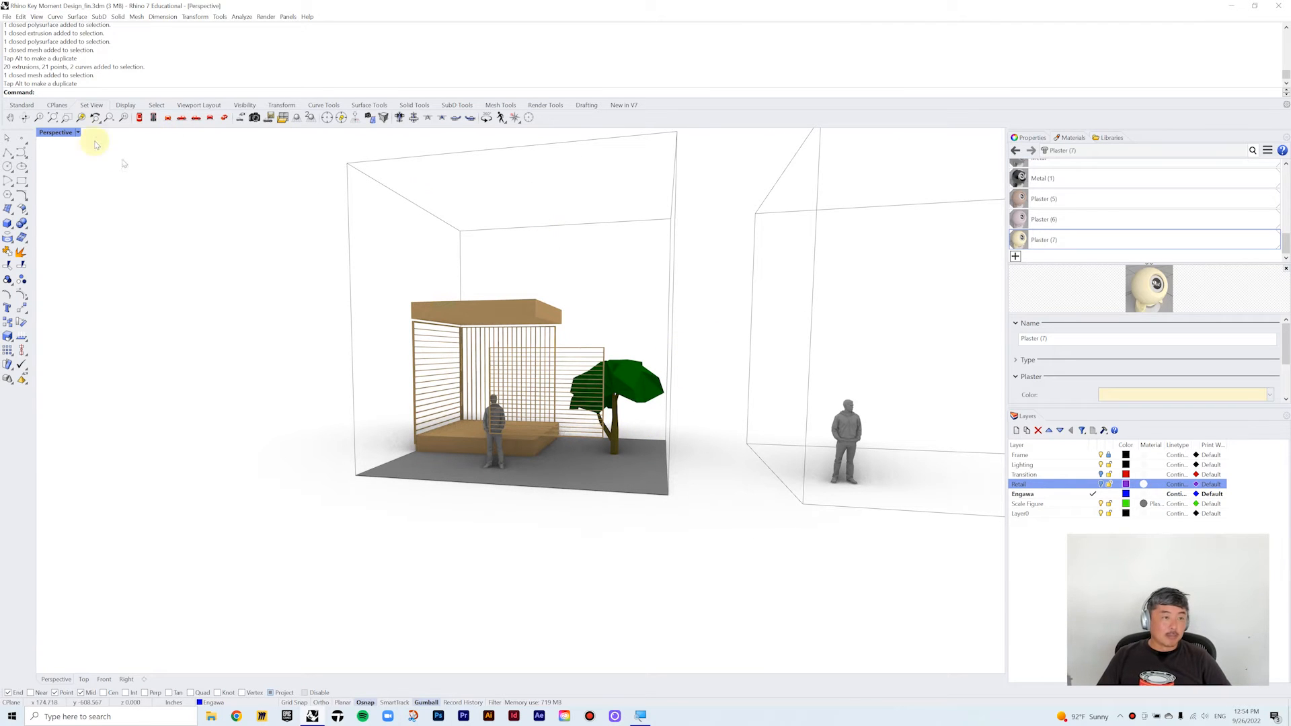
double_click(62, 133)
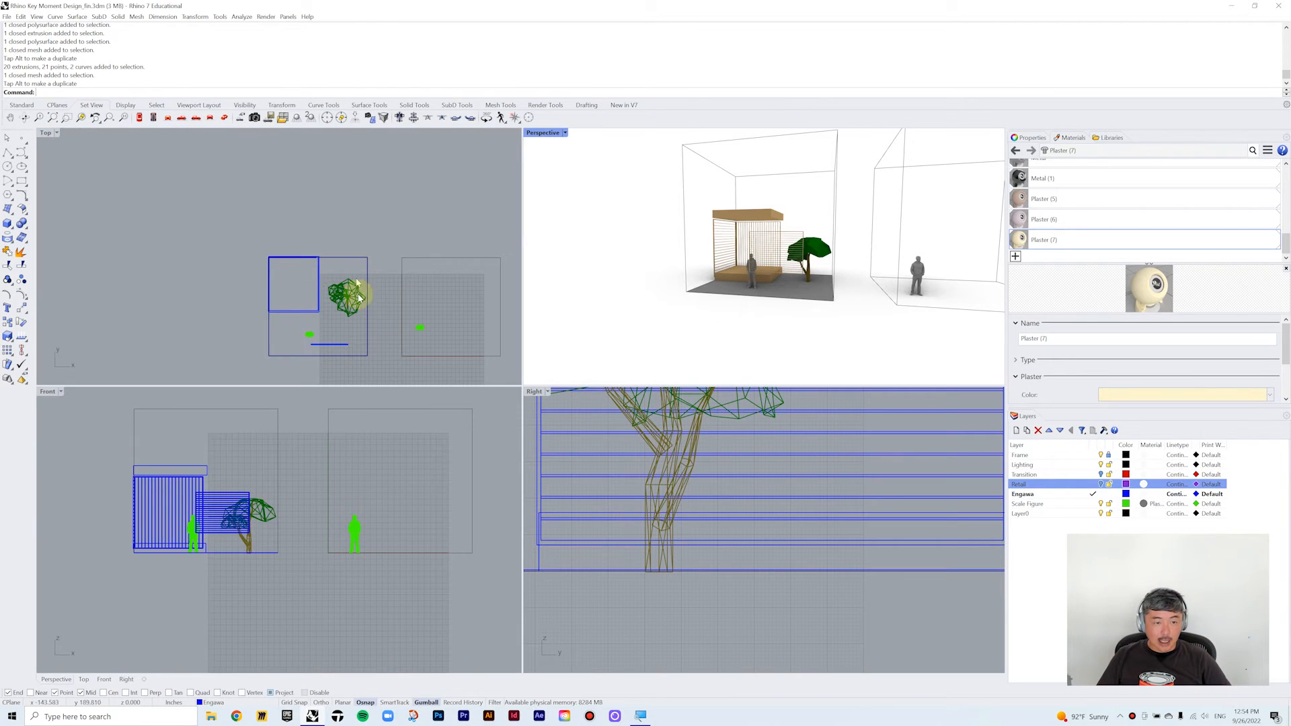
- Create a 16-inch-high platform box starting at the empty frame's back corner and ending short of its scale figure
scroll(323, 296, "up", 3)
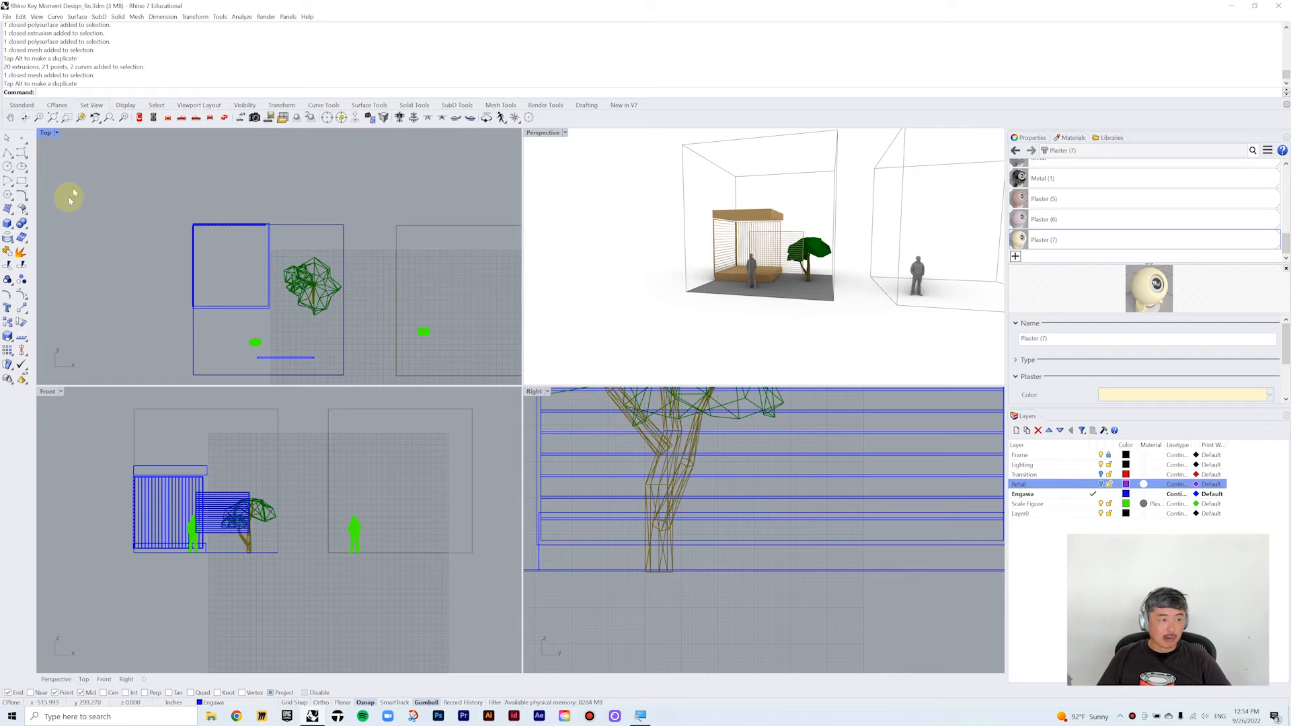
right_click_drag(441, 262, 343, 259)
left_click(7, 224)
left_click(298, 222)
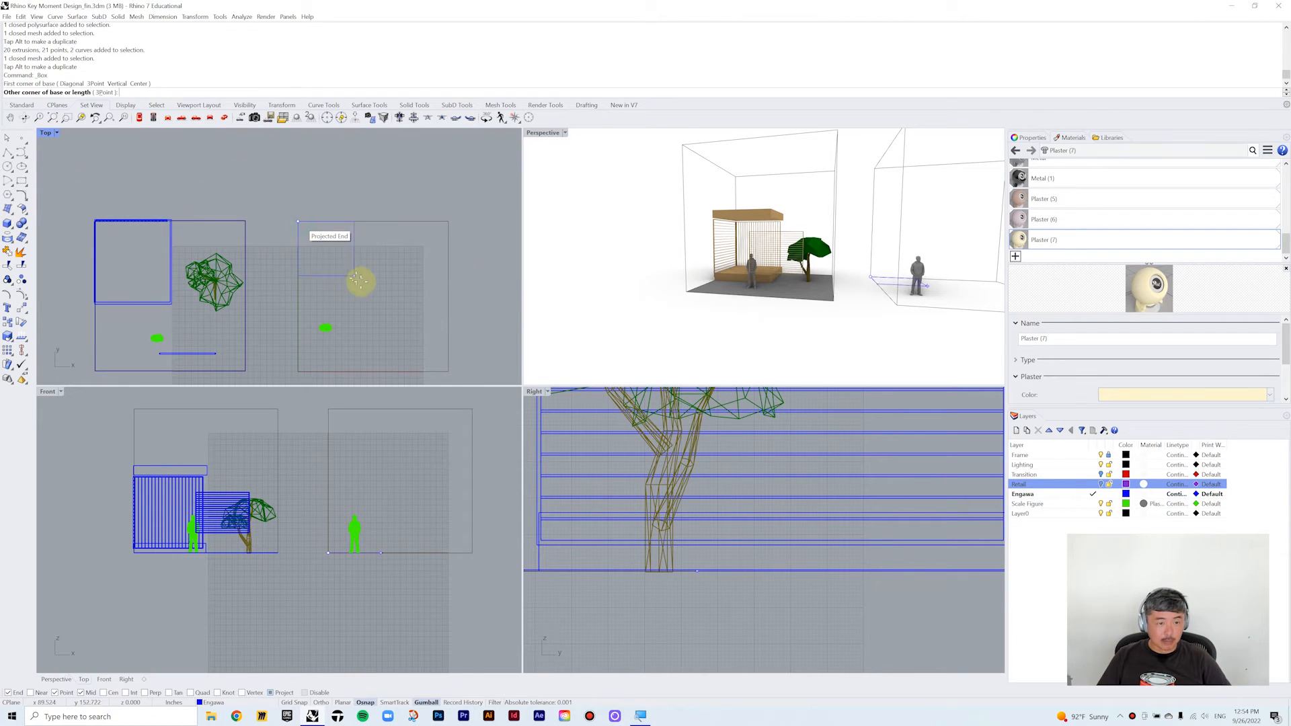
scroll(373, 299, "up", 3)
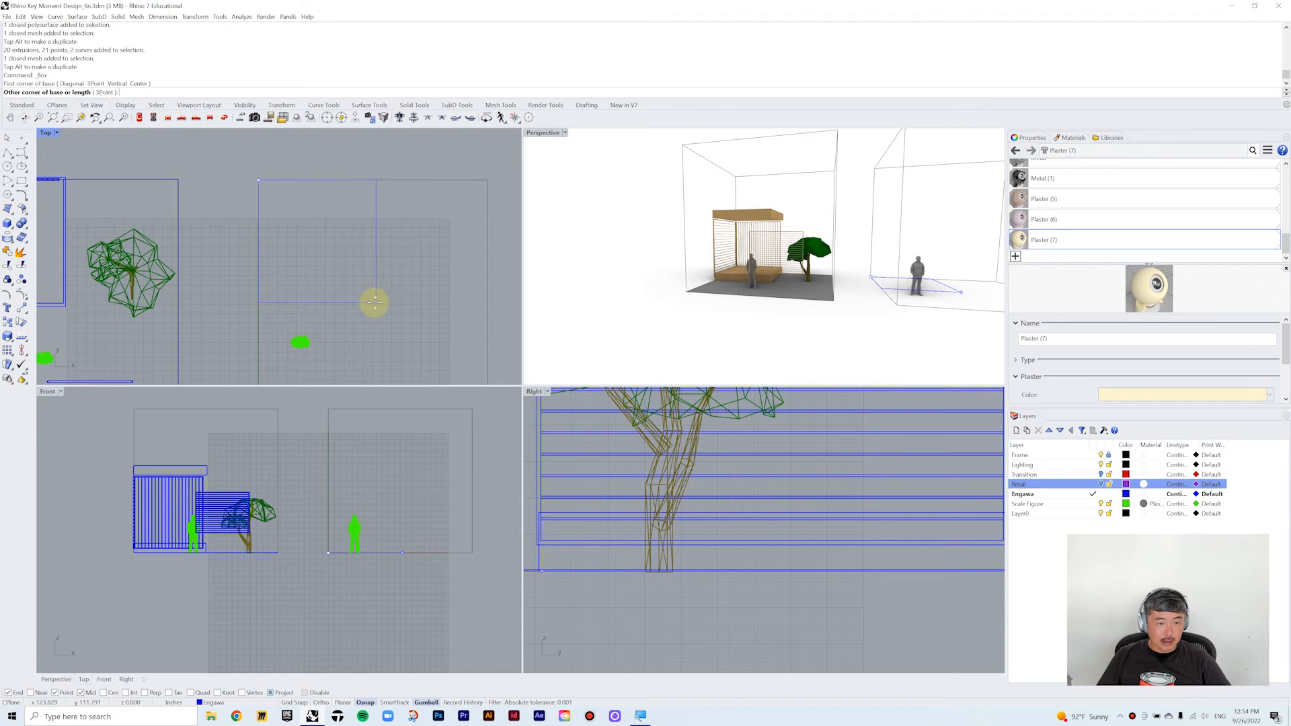
left_click(375, 302)
scroll(400, 548, "up", 2)
scroll(401, 548, "up", 4)
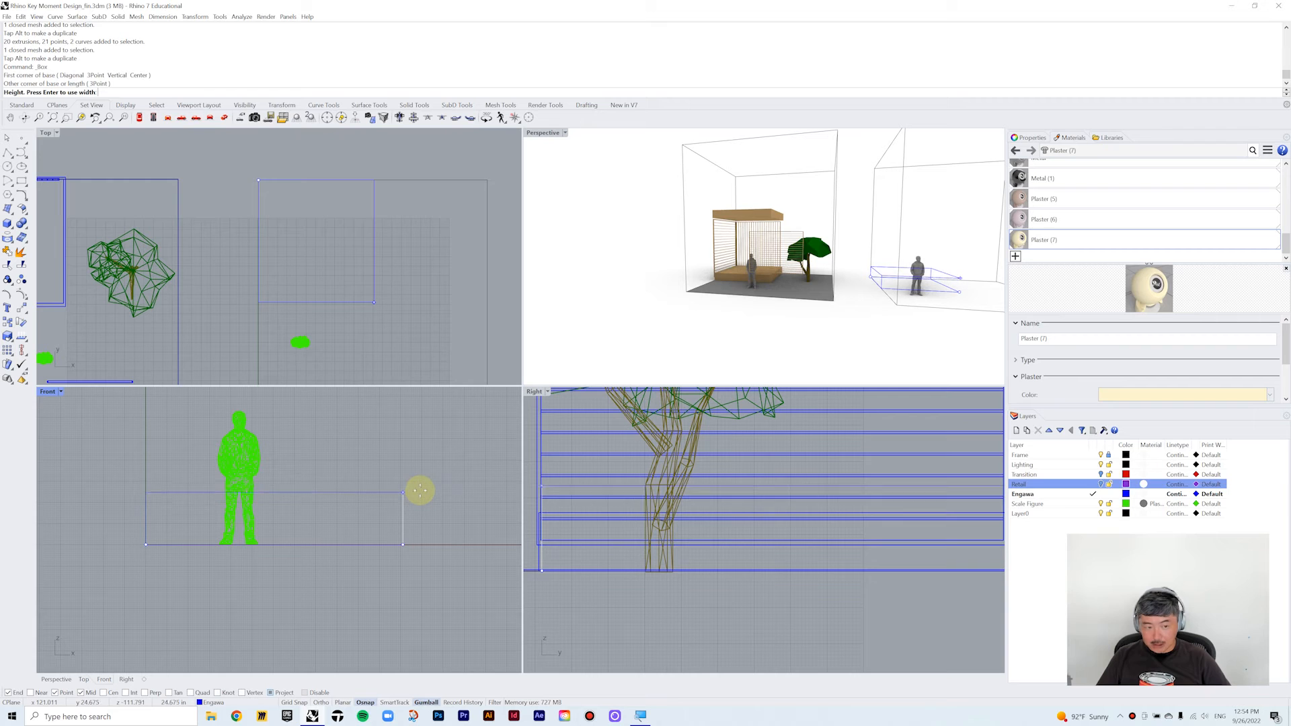
type("16")
key("Return")
- Copy the platform box straight up above the scale figure's head as the roof slab
scroll(438, 491, "down", 4)
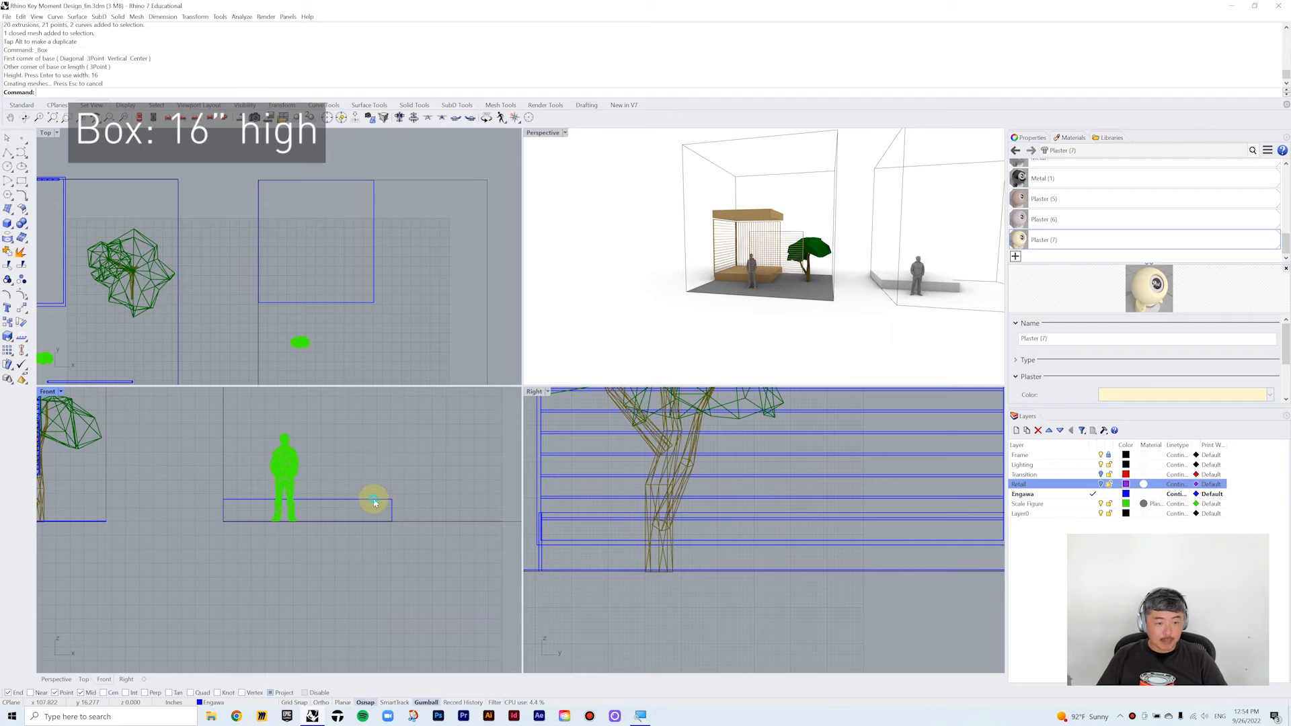
left_click(375, 503)
scroll(388, 453, "down", 3)
right_click_drag(388, 453, 387, 515)
type("c")
key("Return")
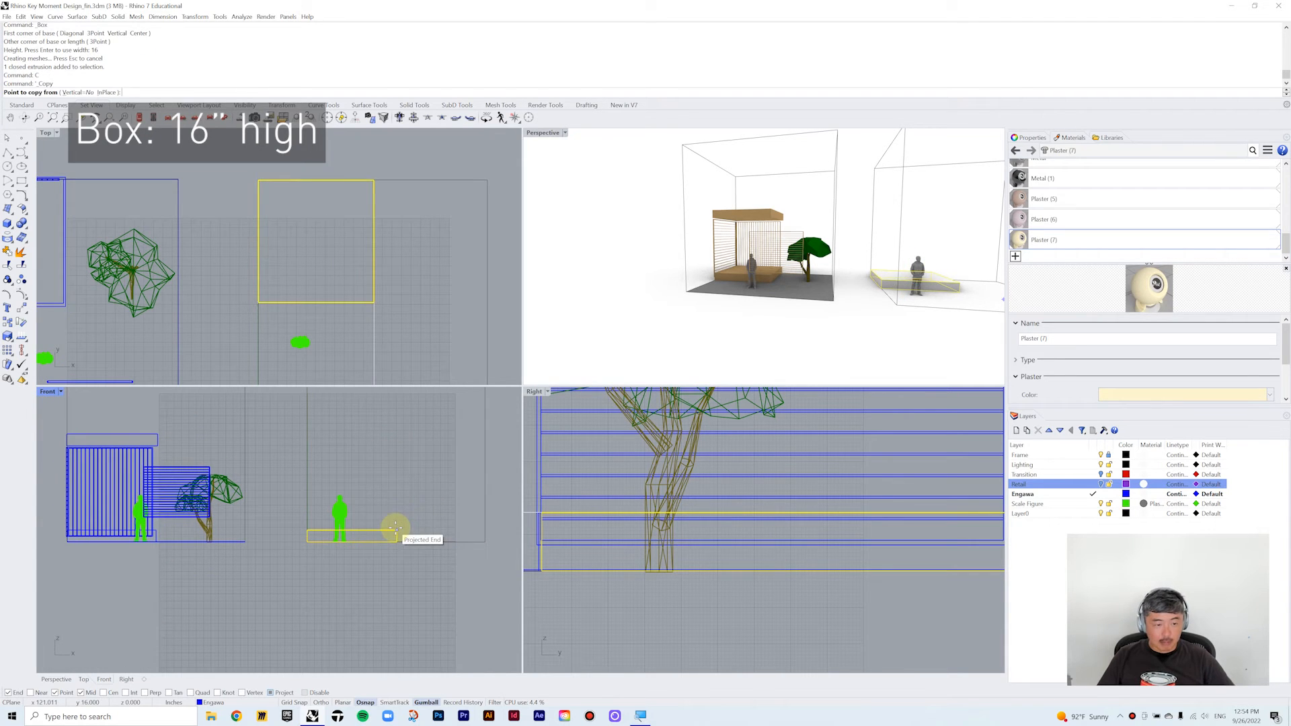
left_click(395, 527)
left_click(377, 438)
key("Return")
- Scale the roof slab vertically to make it thinner than the platform
left_click(373, 441)
scroll(370, 454, "up", 4)
left_click_drag(373, 451, 372, 448)
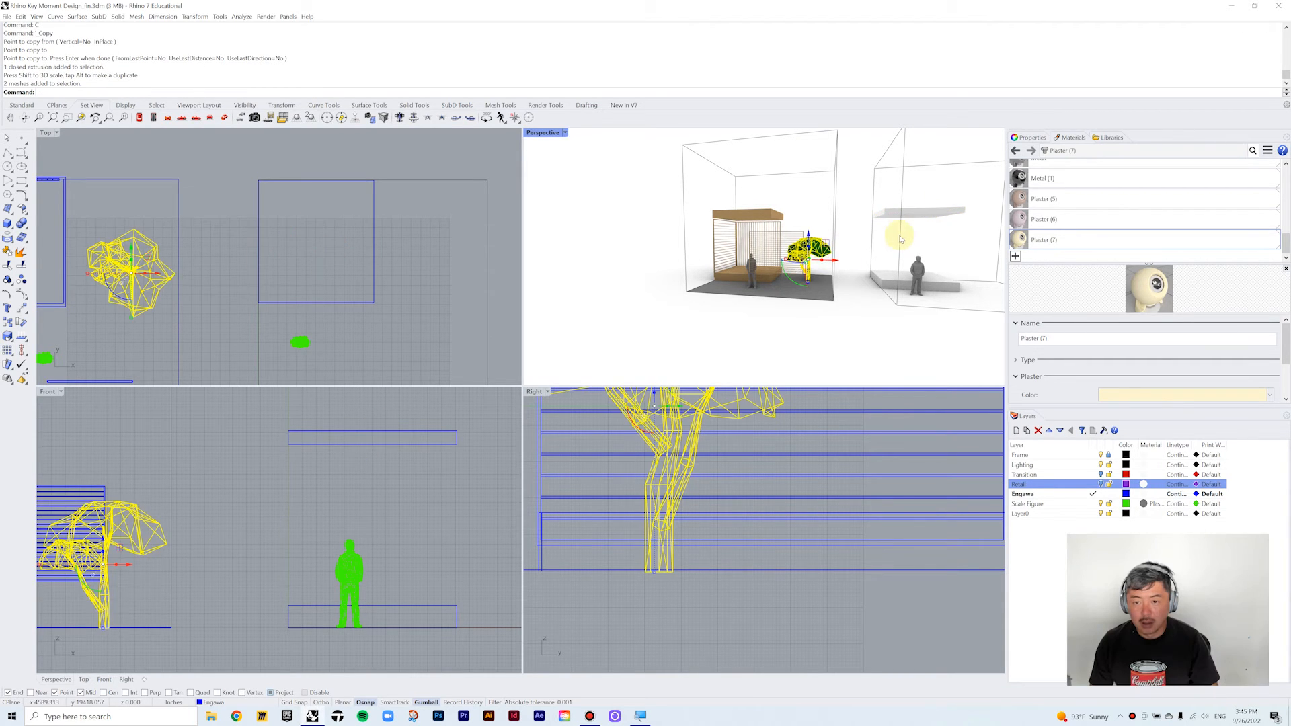
- Compare the new roof and platform with the reference pavilion and its slatted screen
key("Escape")
mouse_move(908, 235)
right_mouse_down()
mouse_move(900, 242)
mouse_move(912, 243)
right_mouse_up()
left_click(821, 220)
right_click_drag(811, 239, 849, 259)
scroll(868, 276, "up", 5)
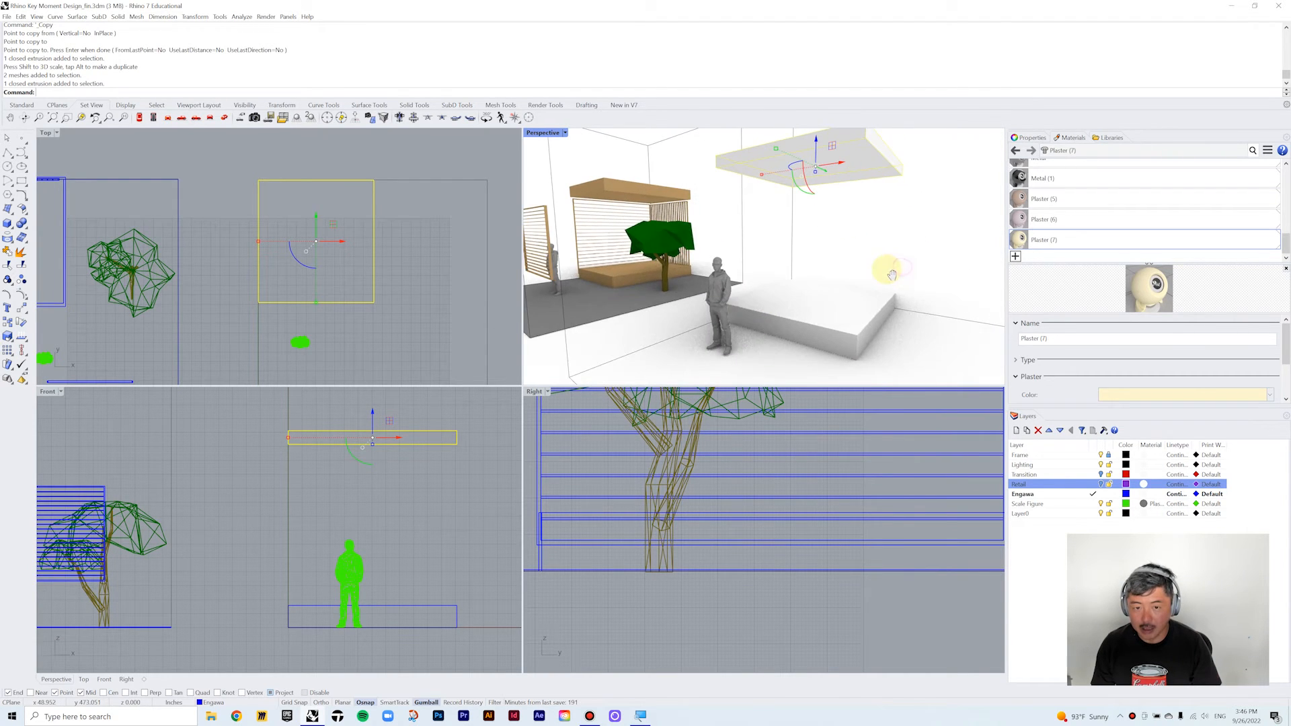
left_click(677, 206)
left_click(446, 304)
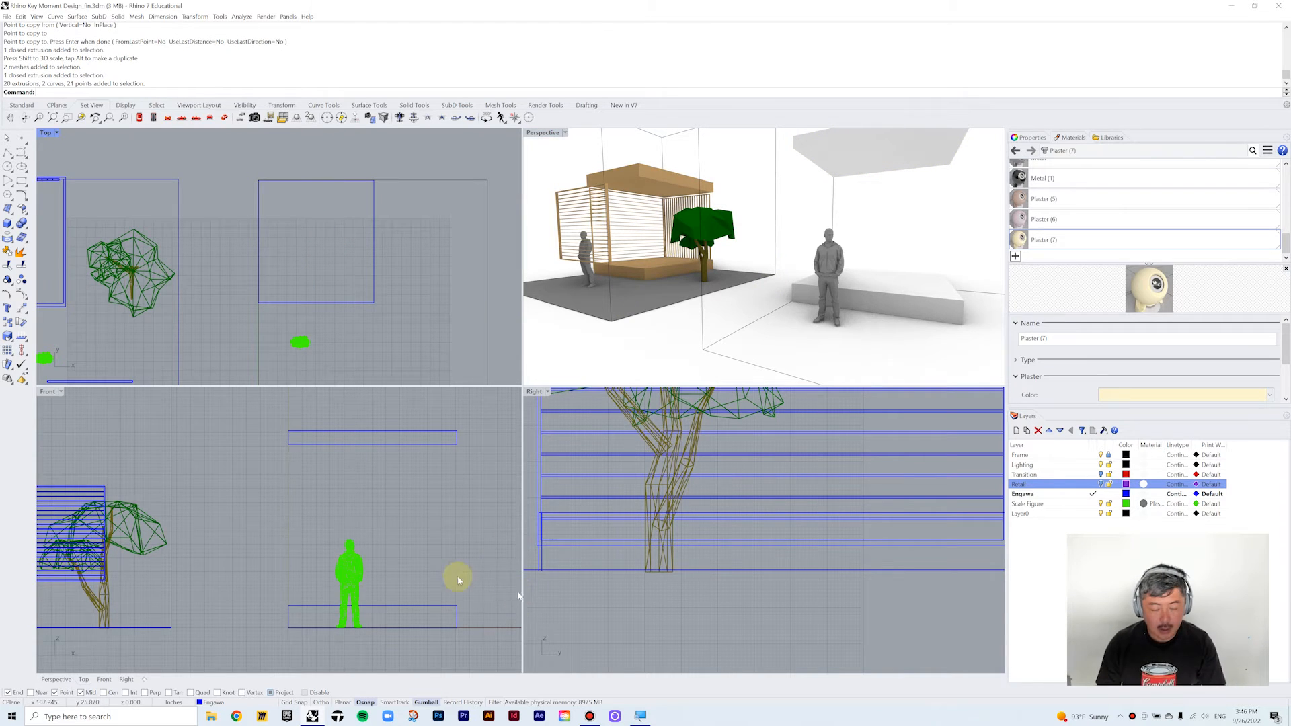
scroll(351, 542, "down", 4)
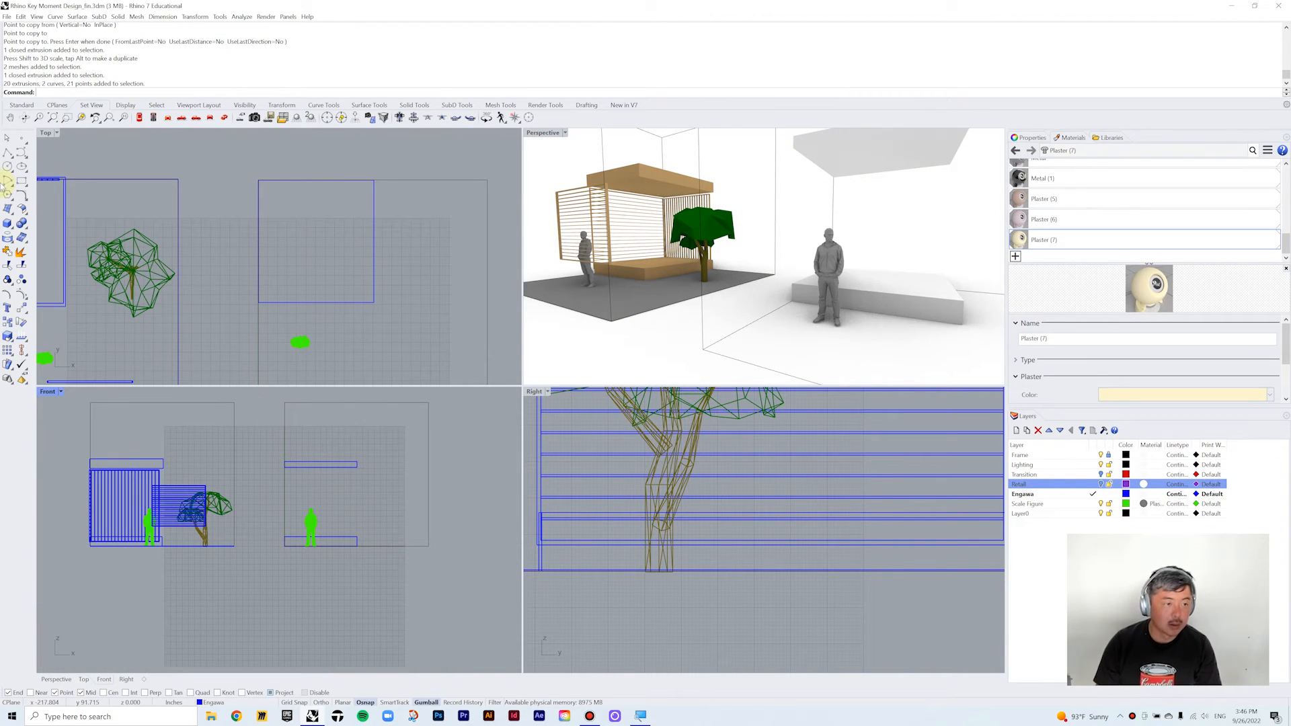
- Draw a rectangle in the front view from the roof's lower corner to the platform's opposite upper corner
left_click(21, 183)
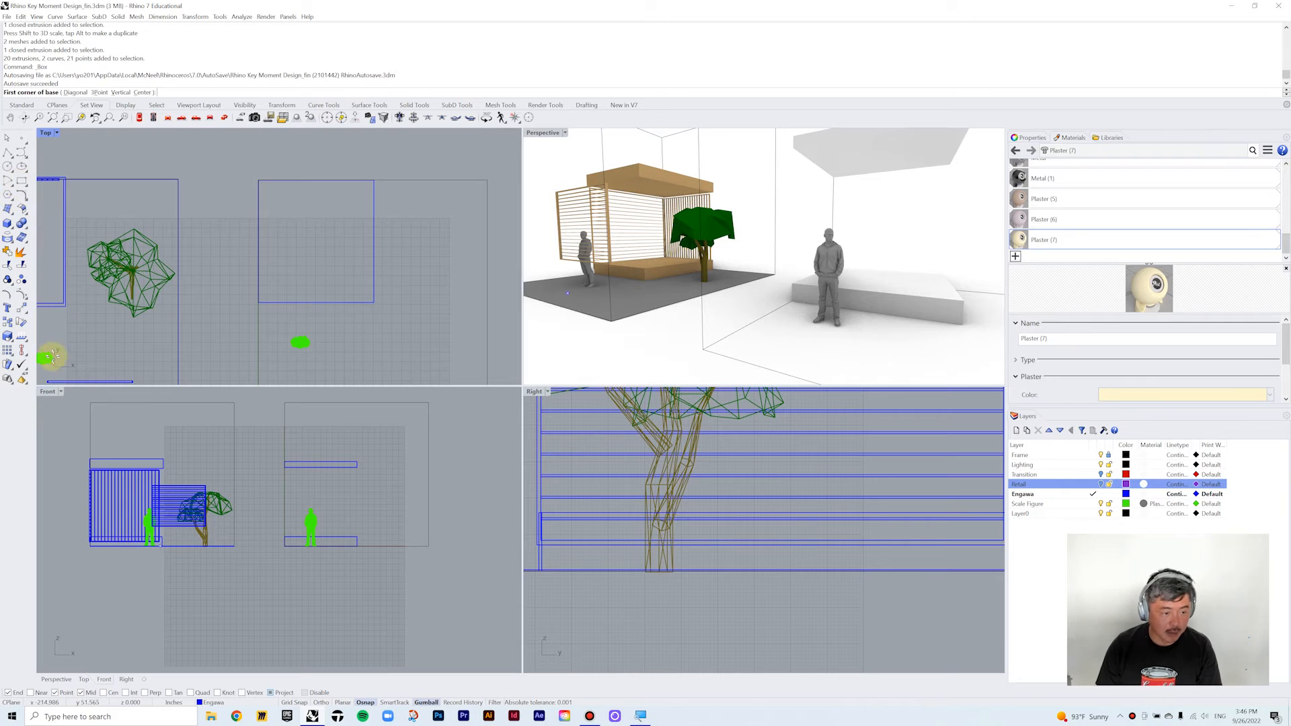
left_click(22, 181)
scroll(321, 475, "up", 3)
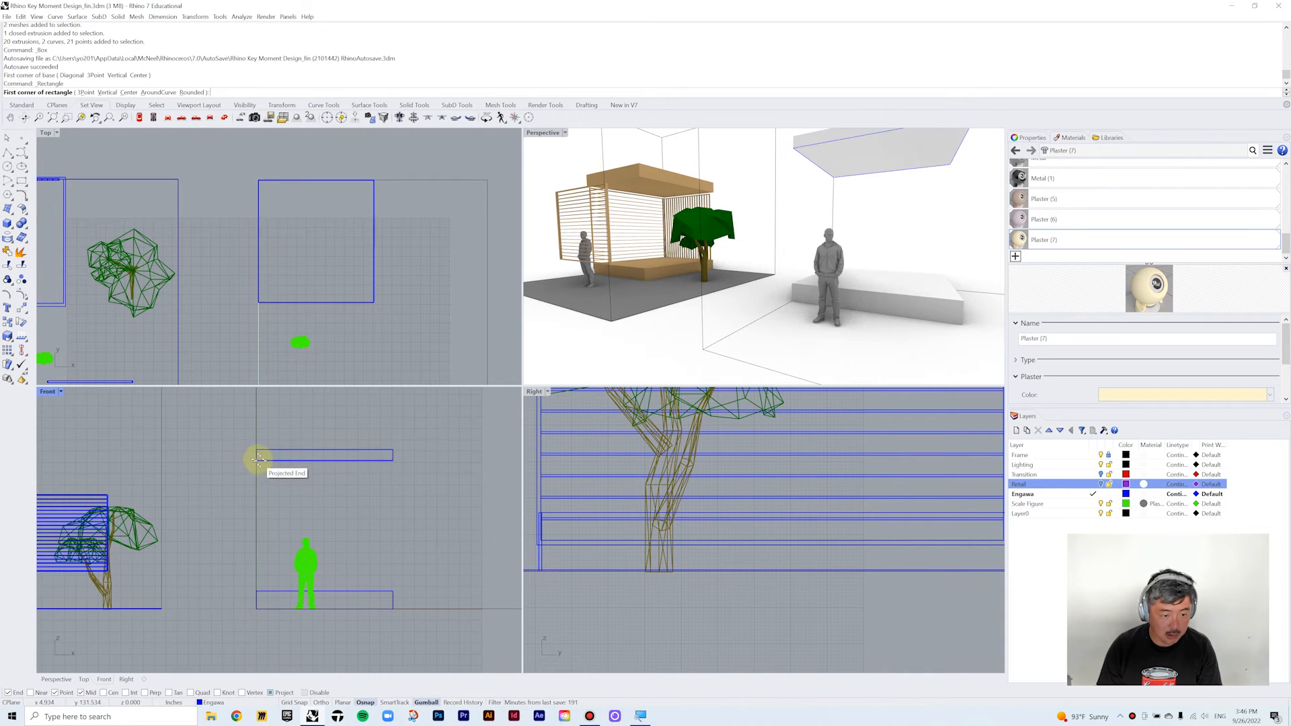
left_click(256, 459)
left_click(392, 591)
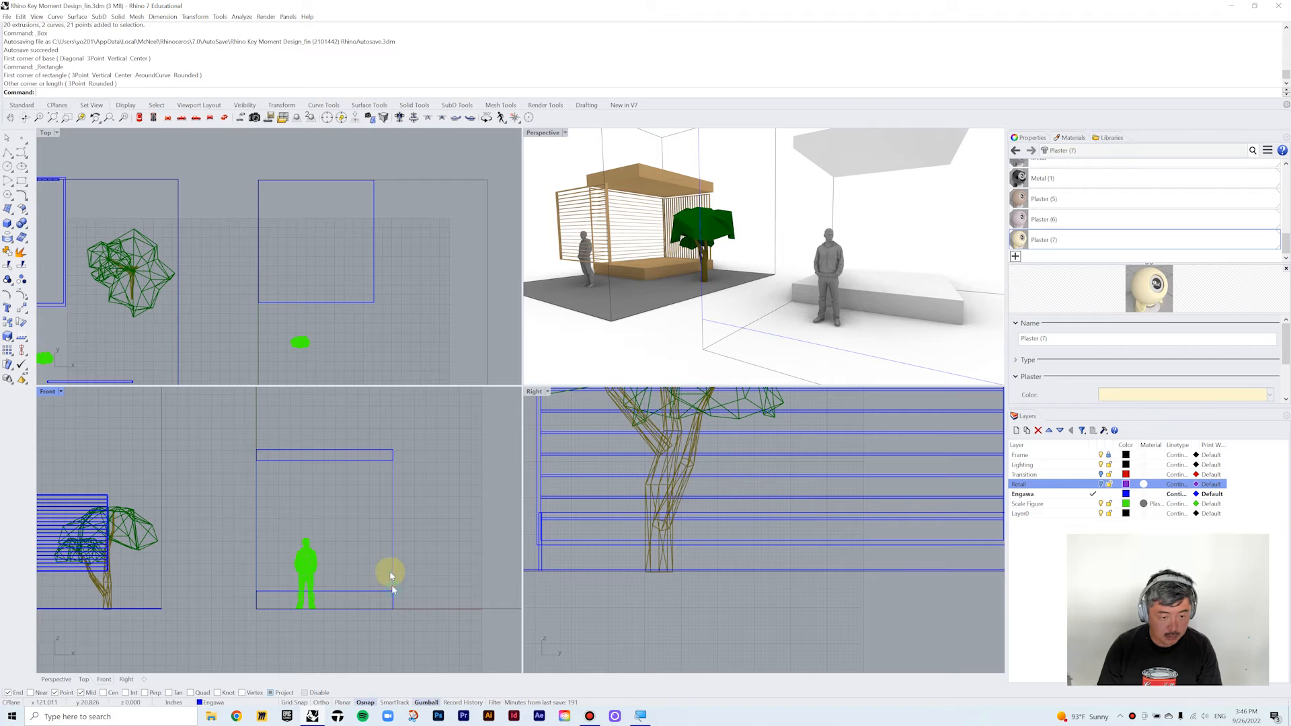
- Offset the wall opening rectangle inward to form the inner edge of a thin frame
scroll(373, 501, "up", 3)
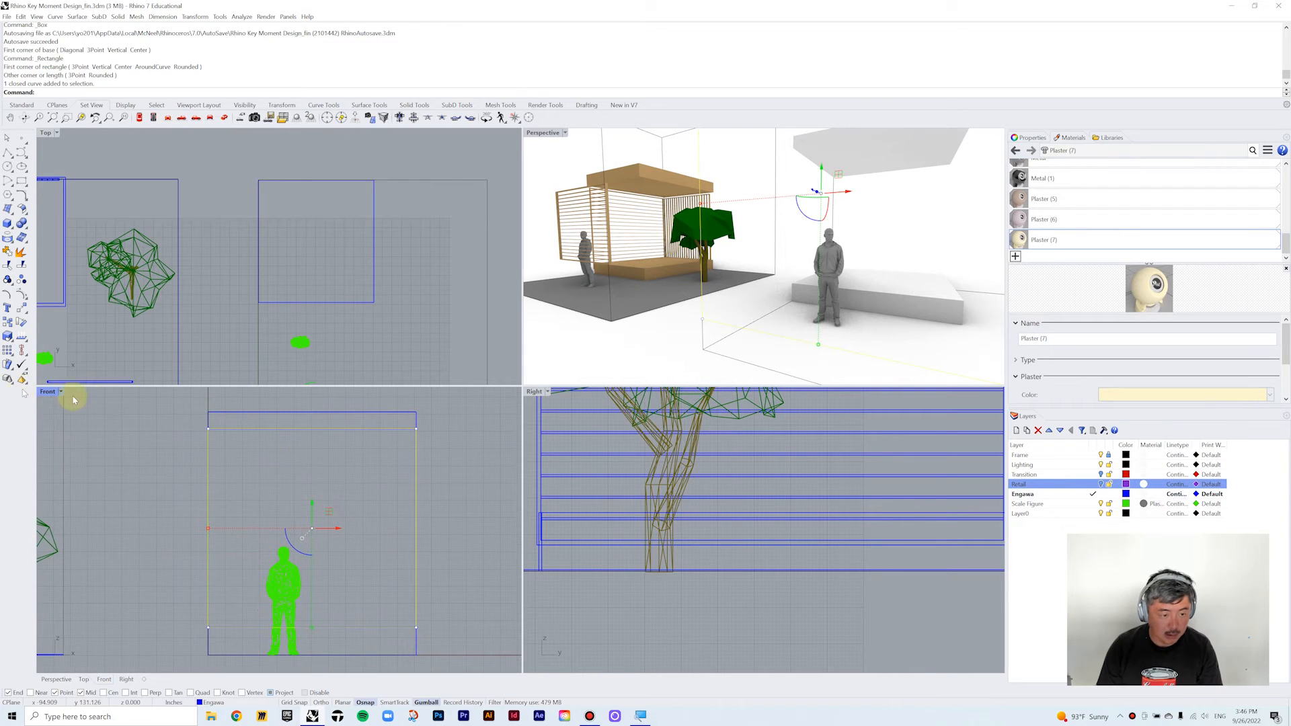
double_click(45, 392)
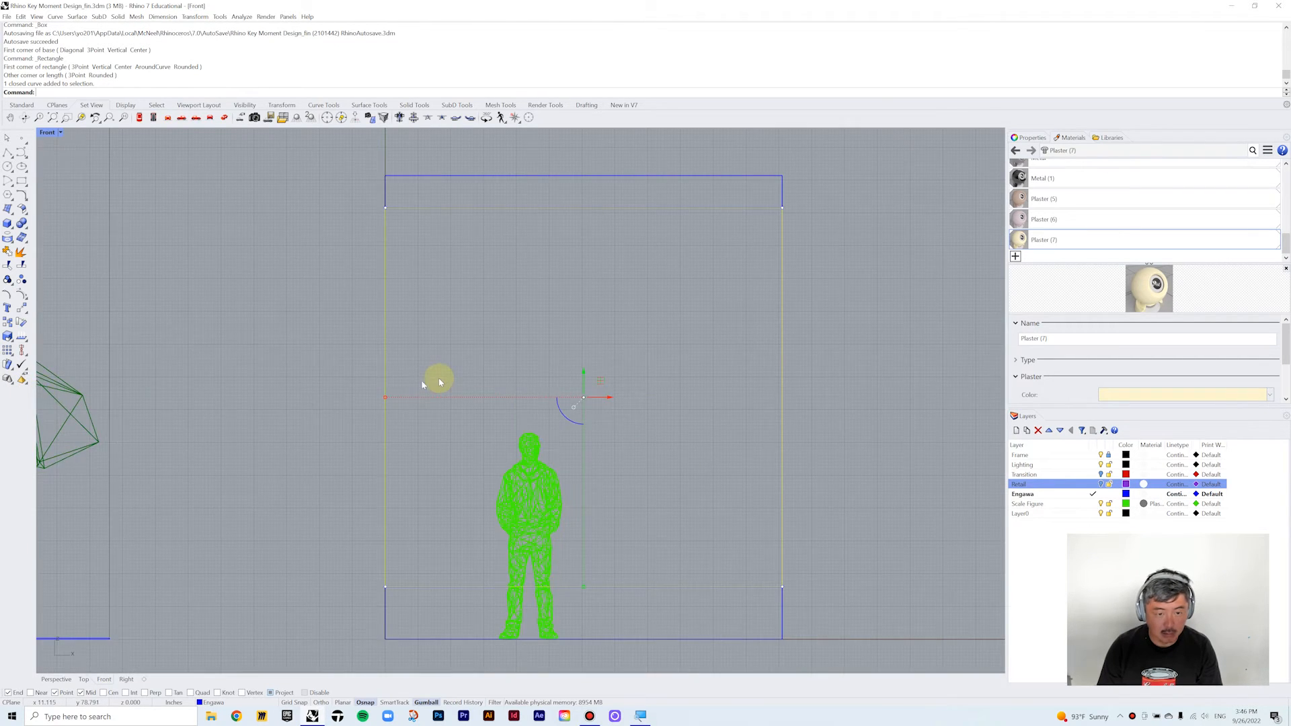
type("set")
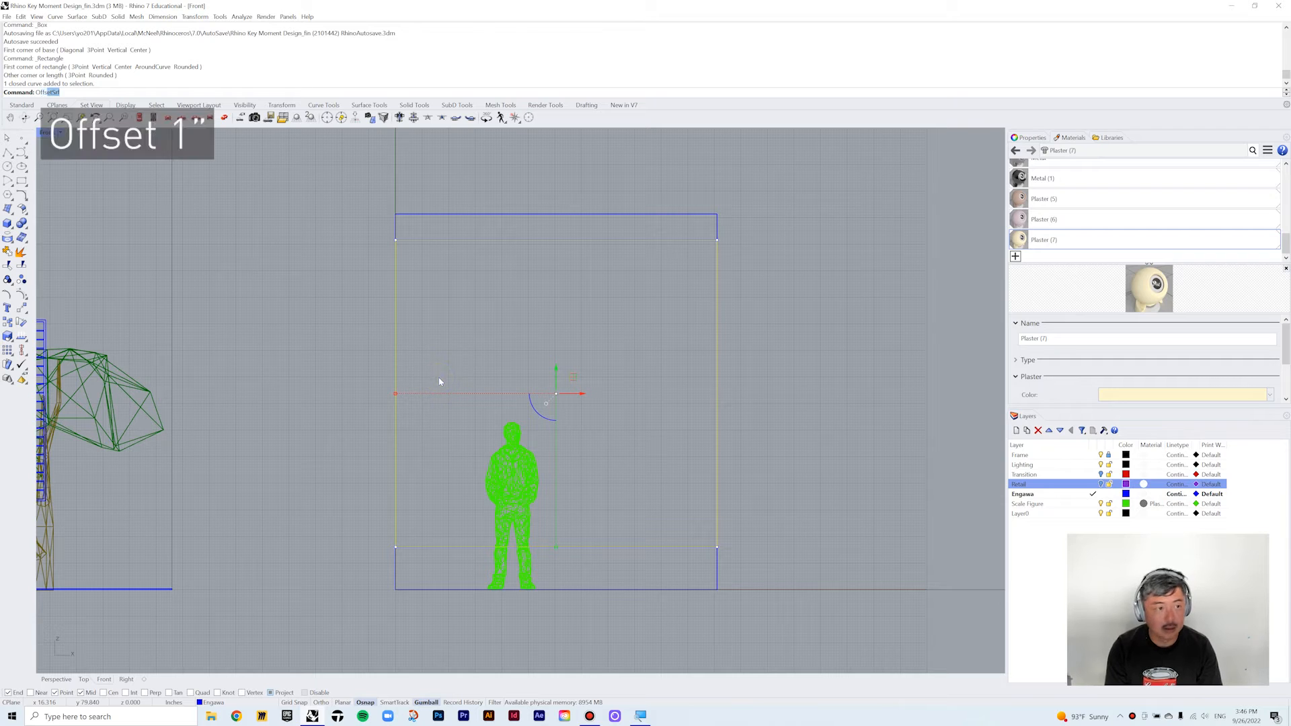
right_click(439, 378)
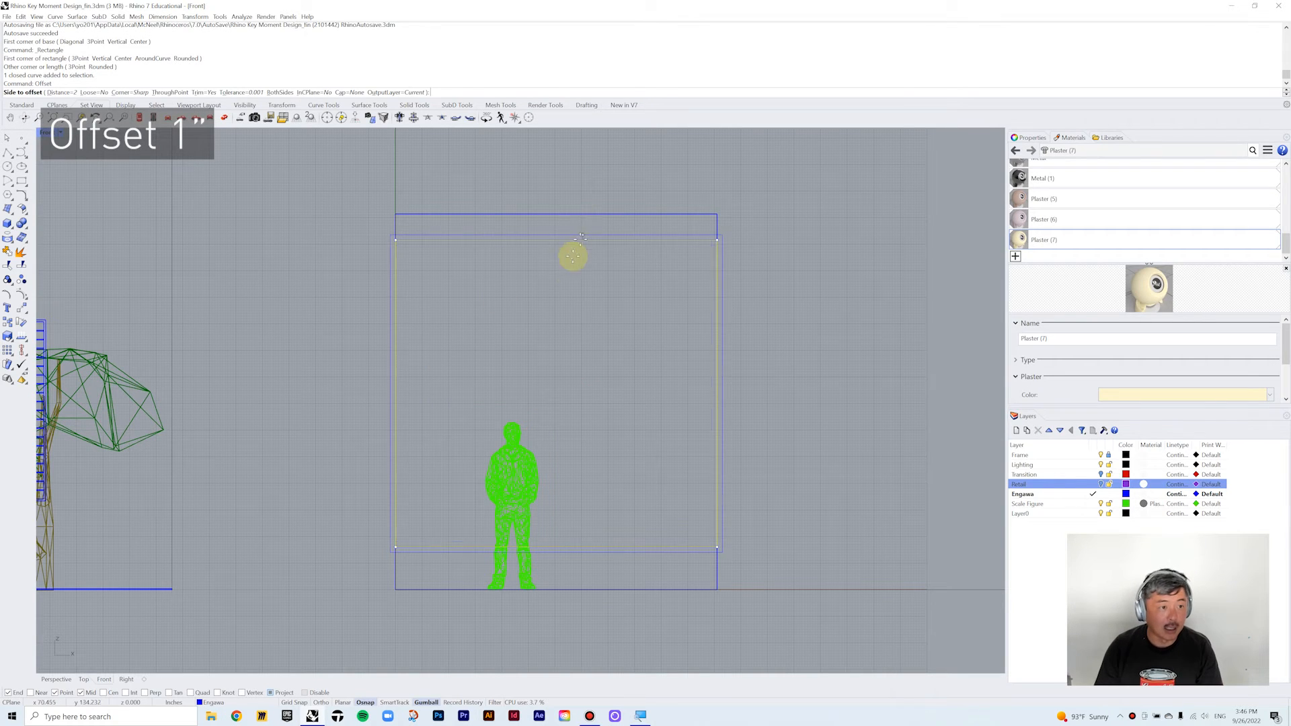
left_click(585, 355)
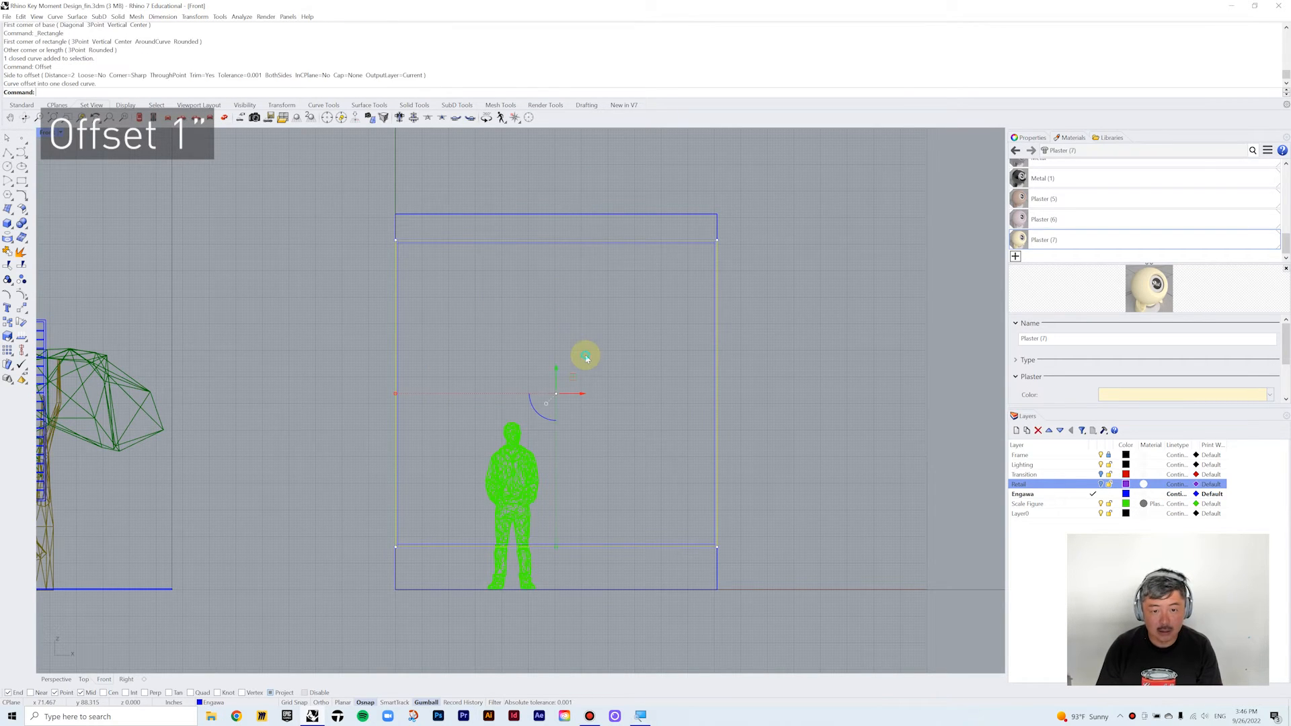
- Extrude the outer and inner rectangles together as a solid frame 2 inches deep
left_click(565, 246)
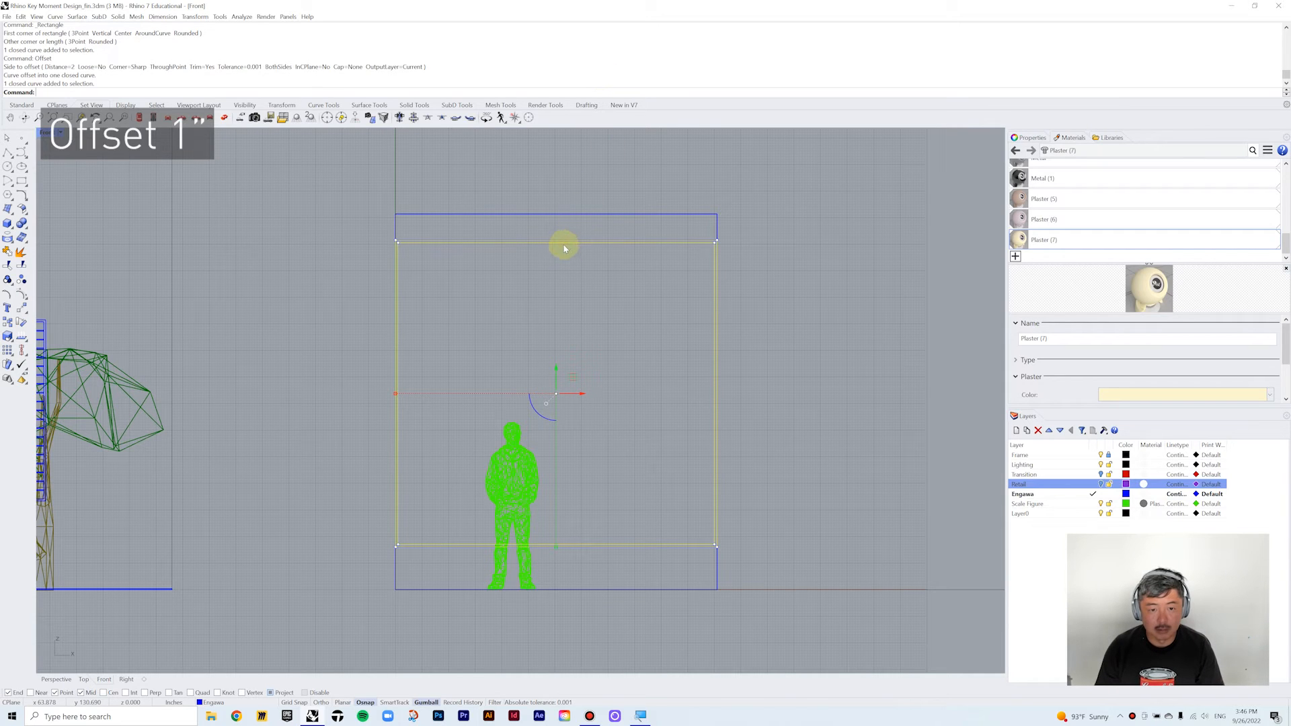
double_click(40, 132)
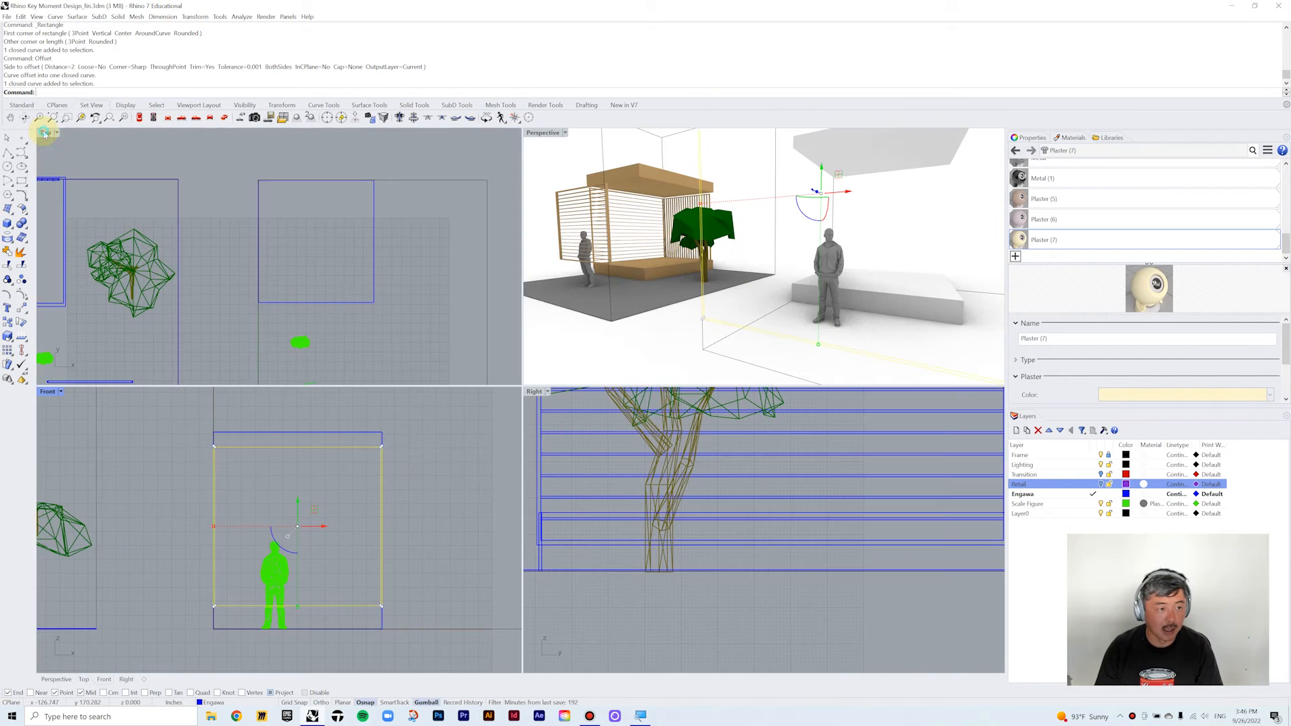
left_click(7, 227)
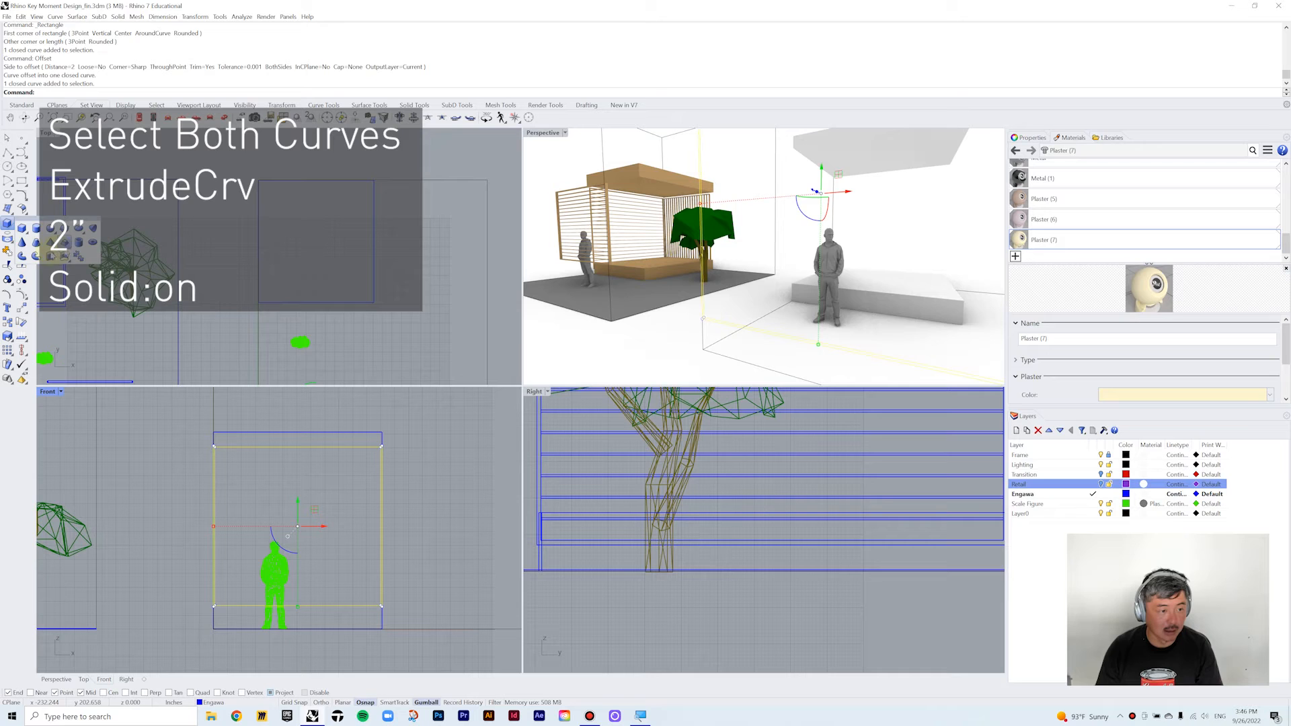
left_click(52, 257)
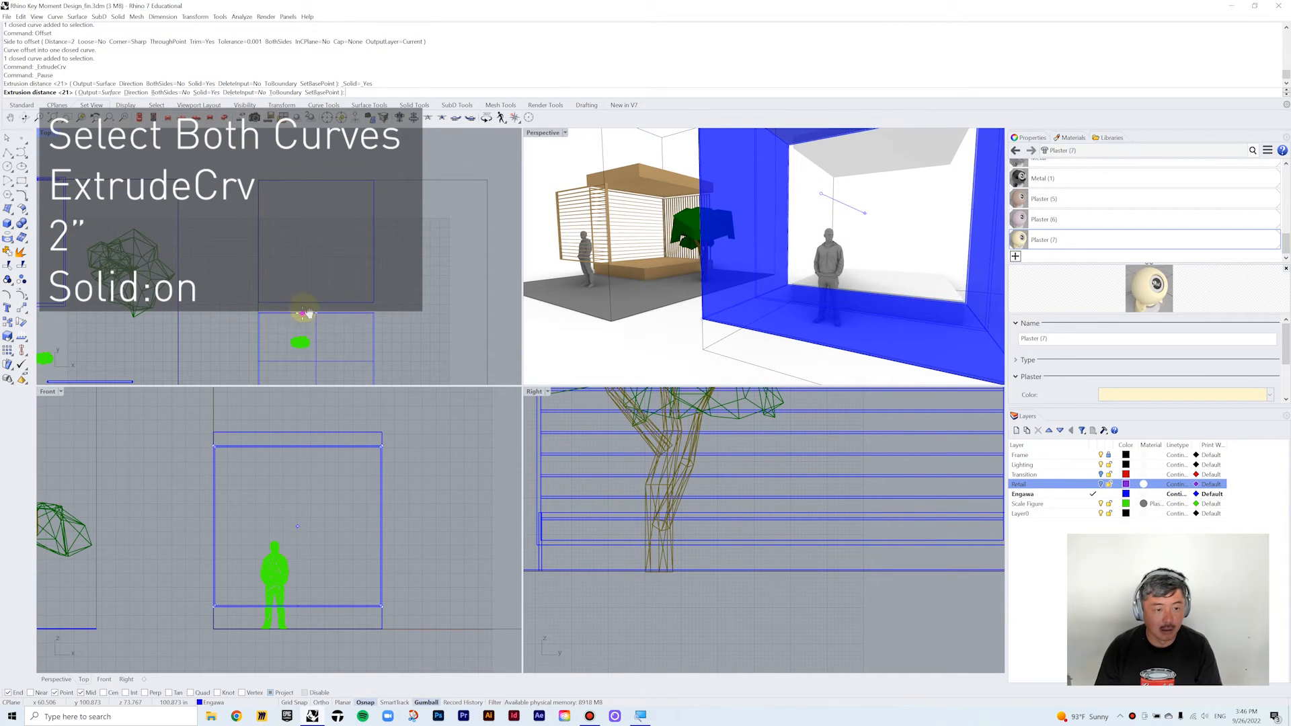
right_click_drag(300, 311, 308, 218)
scroll(298, 310, "up", 4)
scroll(297, 309, "up", 2)
right_click_drag(297, 309, 296, 289)
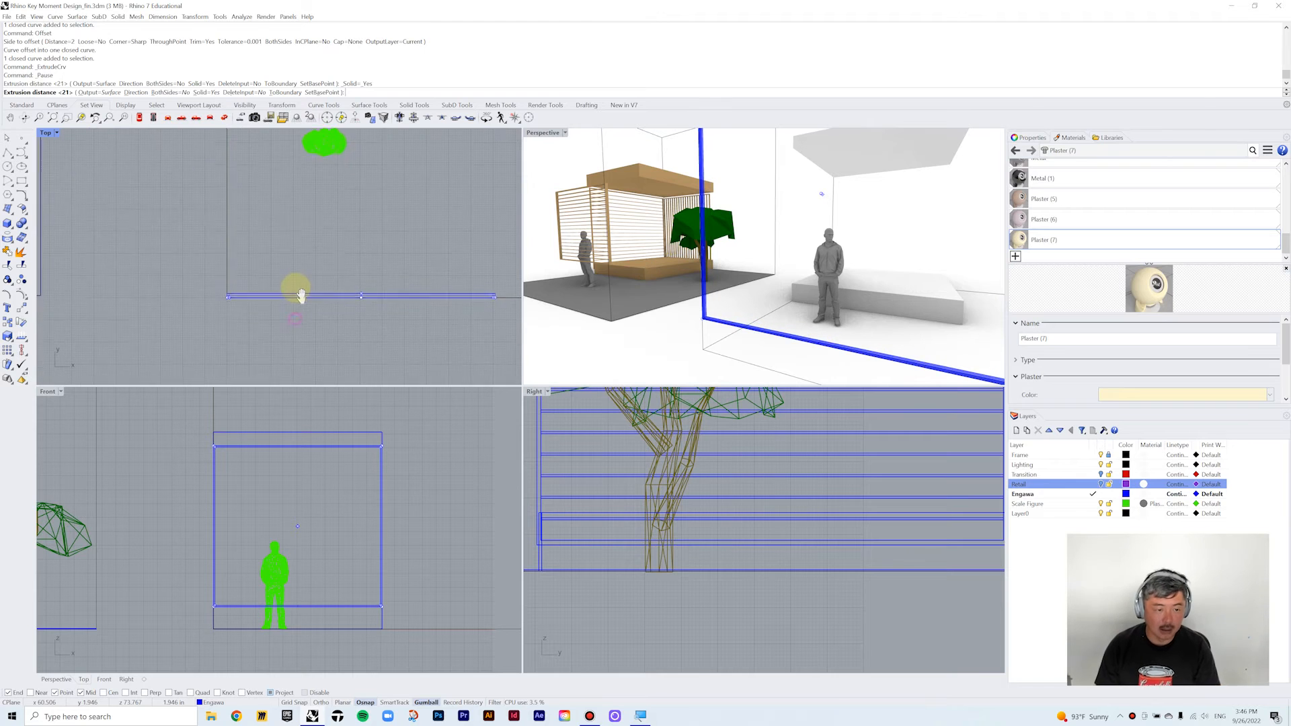
type("2")
right_click(293, 291)
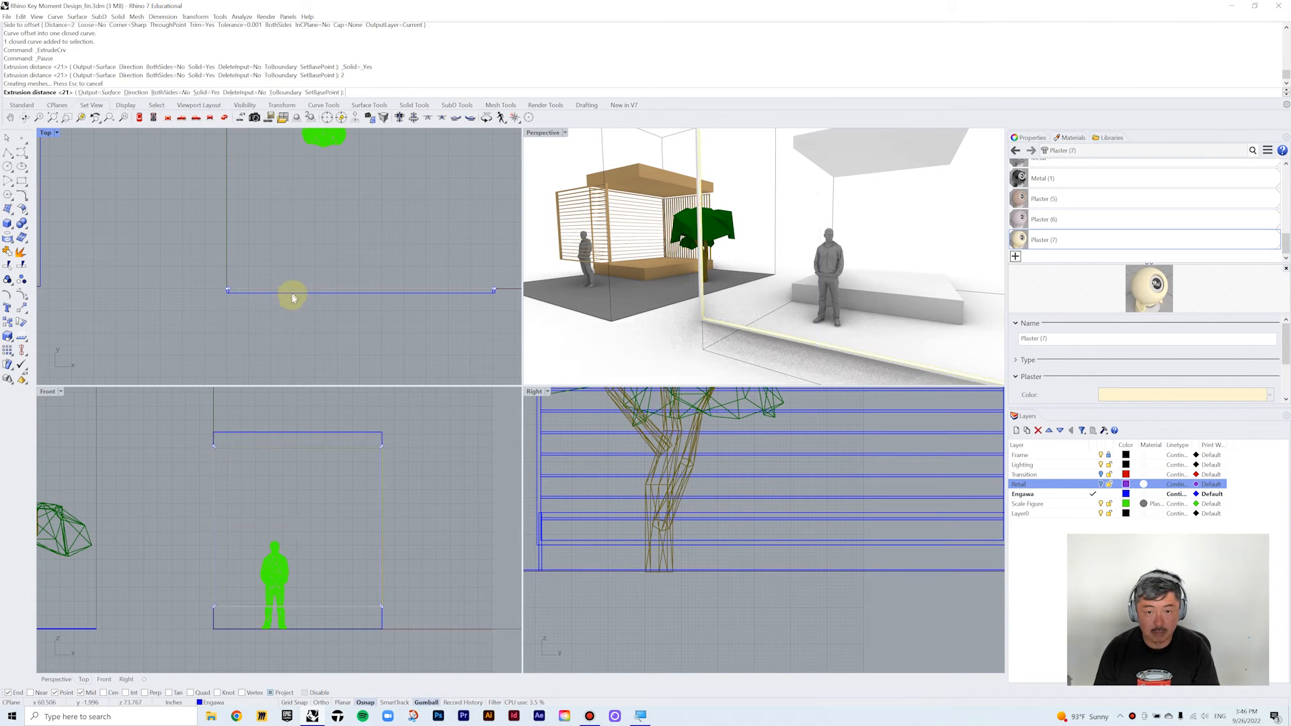
- Finish the frame extrusion and select the solid frame instead of its overlapping curve in the front view
left_click(284, 232)
scroll(311, 399, "up", 1)
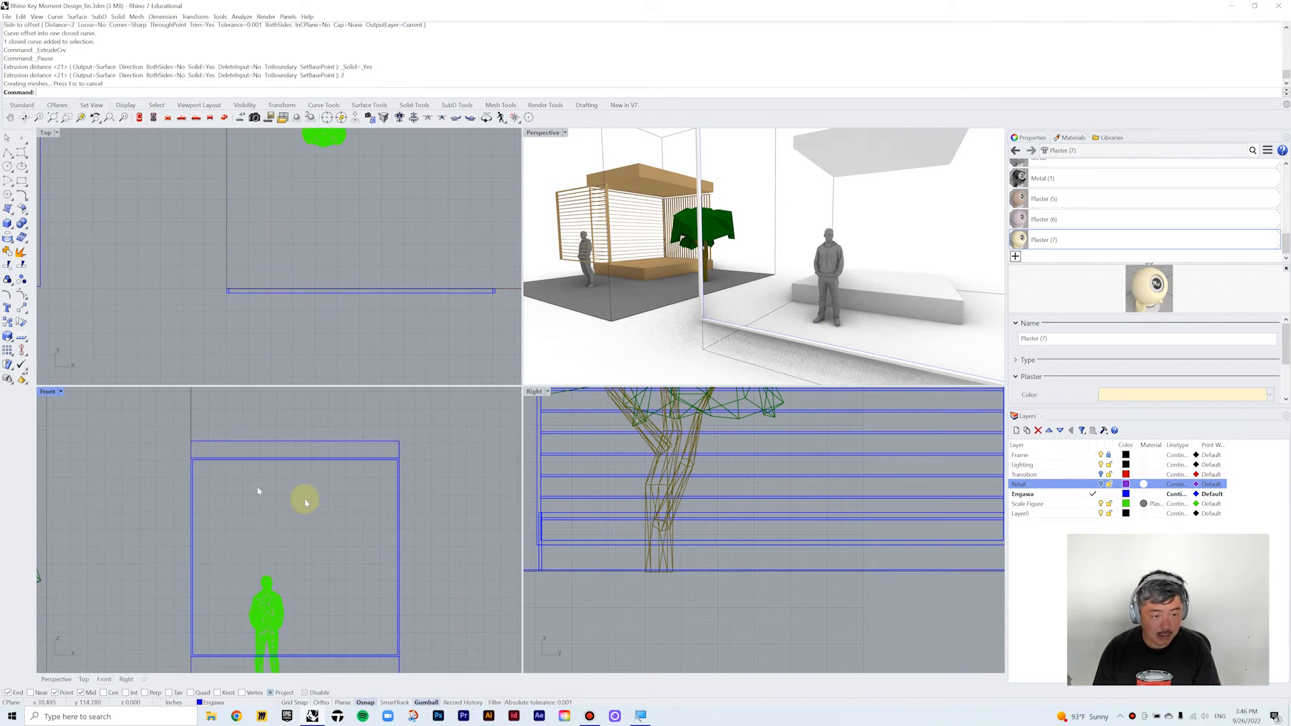
left_click(398, 494)
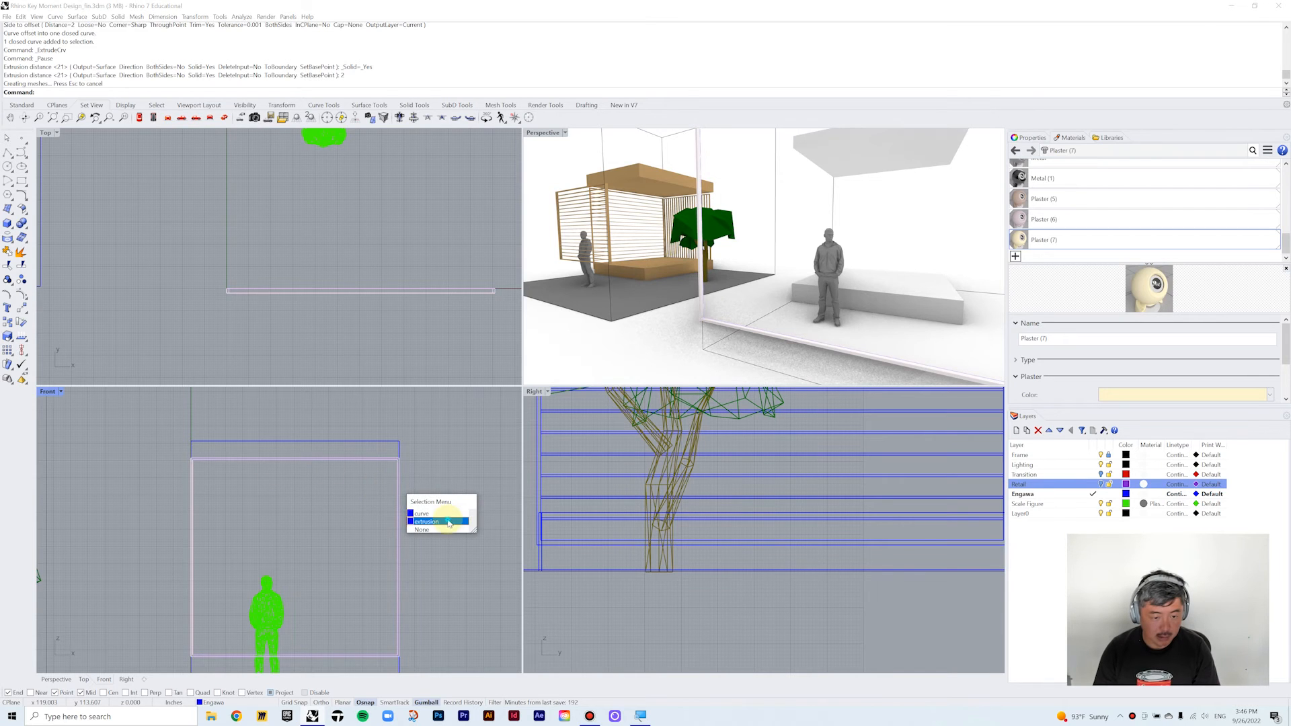
left_click(427, 522)
scroll(242, 462, "up", 2)
scroll(156, 461, "up", 4)
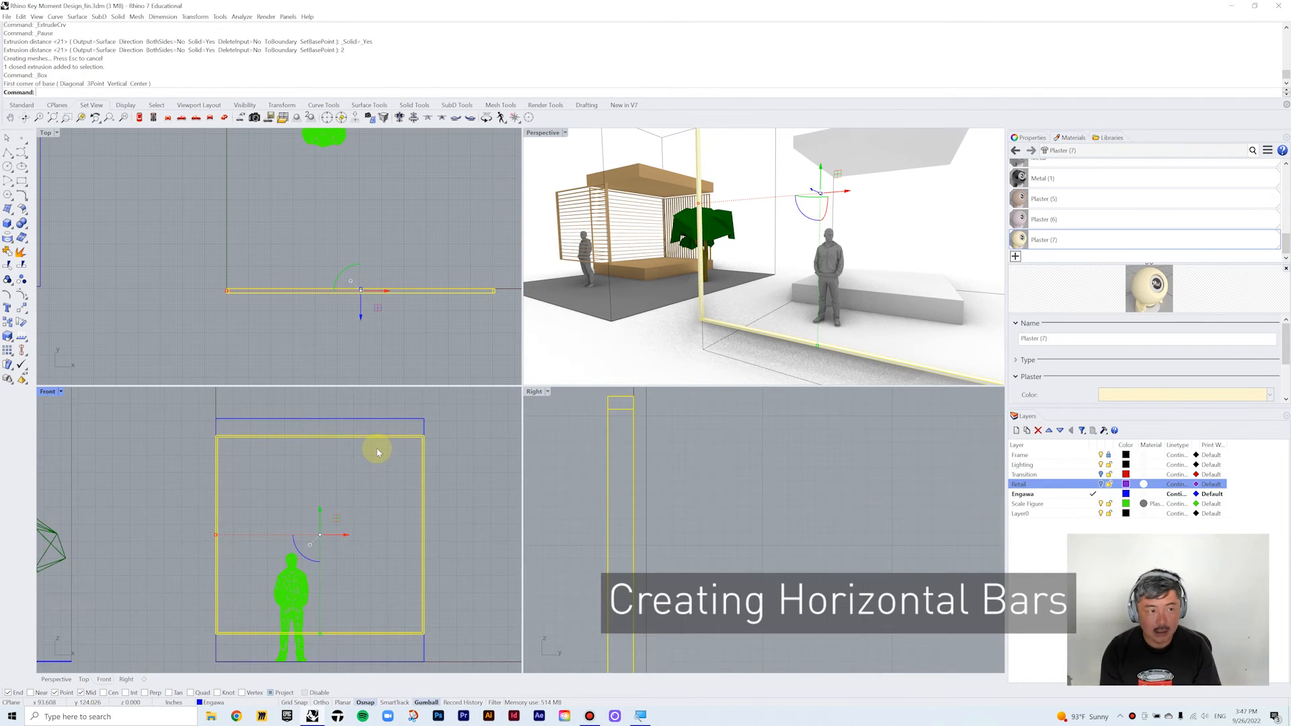
- Divide the frame's inner vertical edge on the side away from the reference pavilion into 20 segments
key("Return")
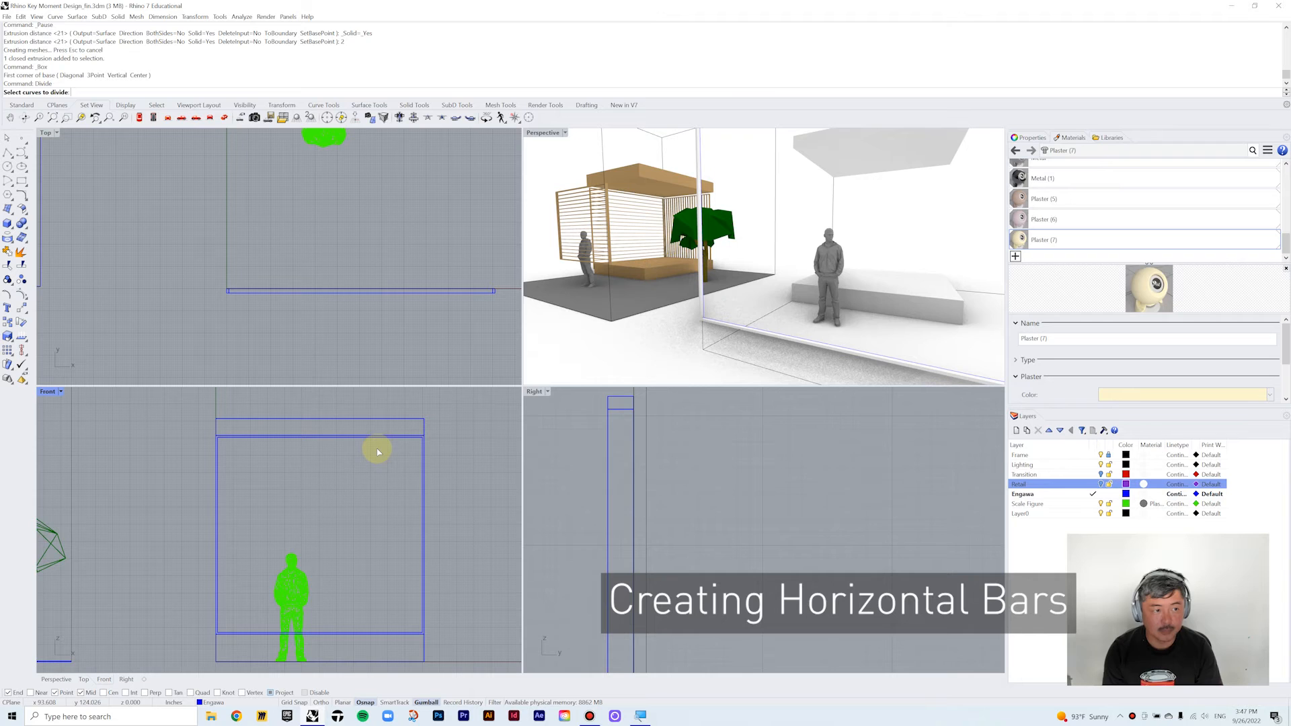
scroll(413, 444, "up", 3)
left_click(417, 448)
left_click(458, 483)
scroll(463, 474, "down", 3)
key("Return")
type("20")
key("Return")
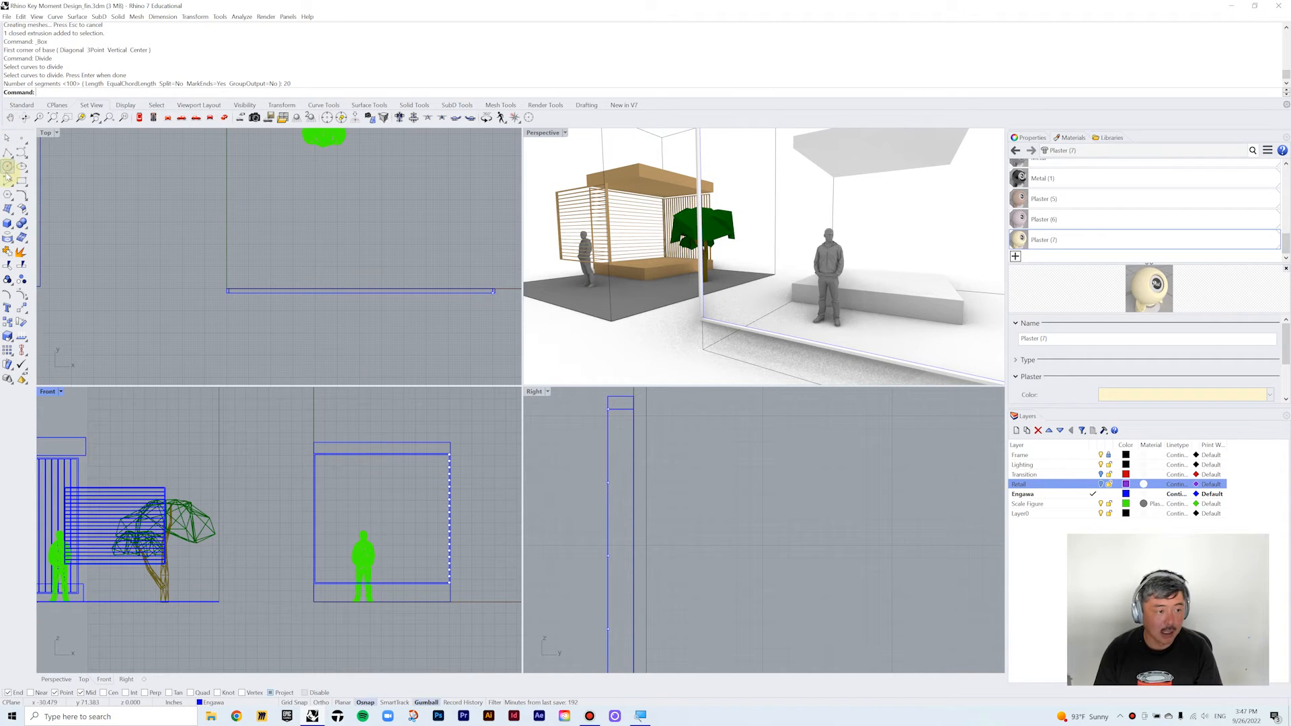
- Draw a horizontal bar as a 2 by 0.5 inch box from the uppermost interior division point, spanning the frame's width
left_click(7, 222)
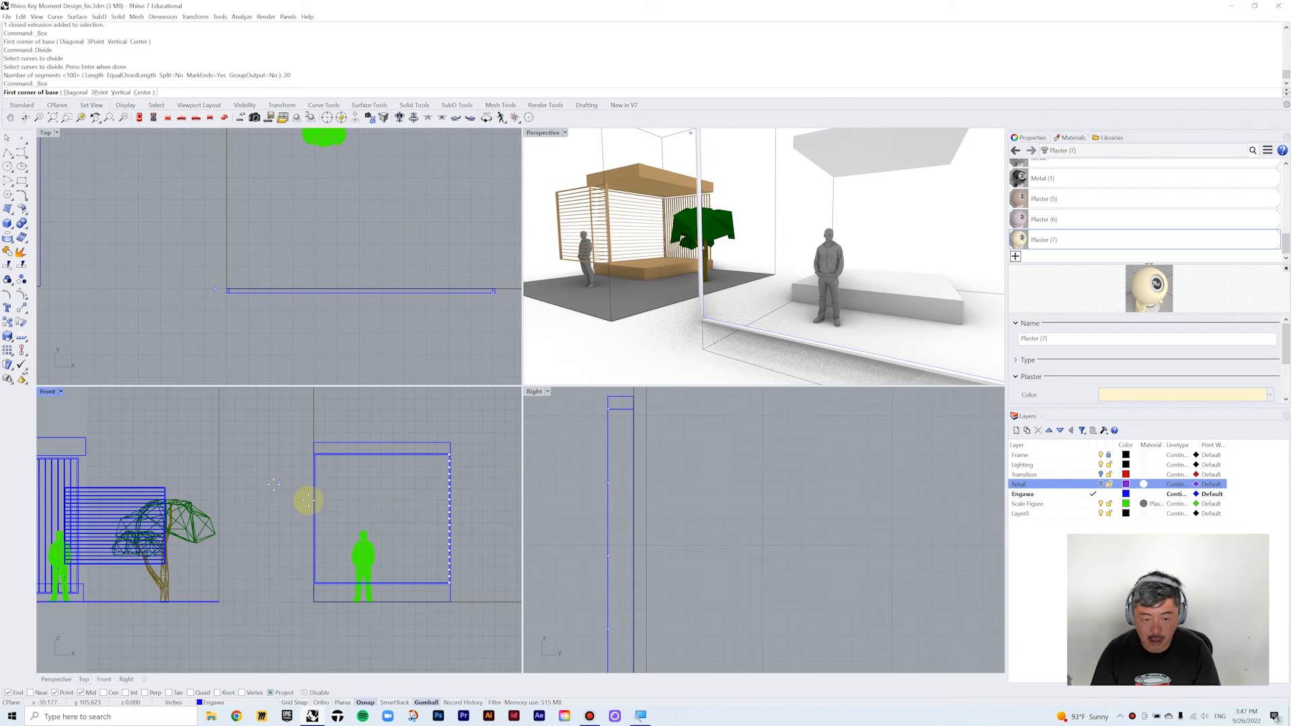
scroll(602, 534, "up", 3)
left_click(610, 496)
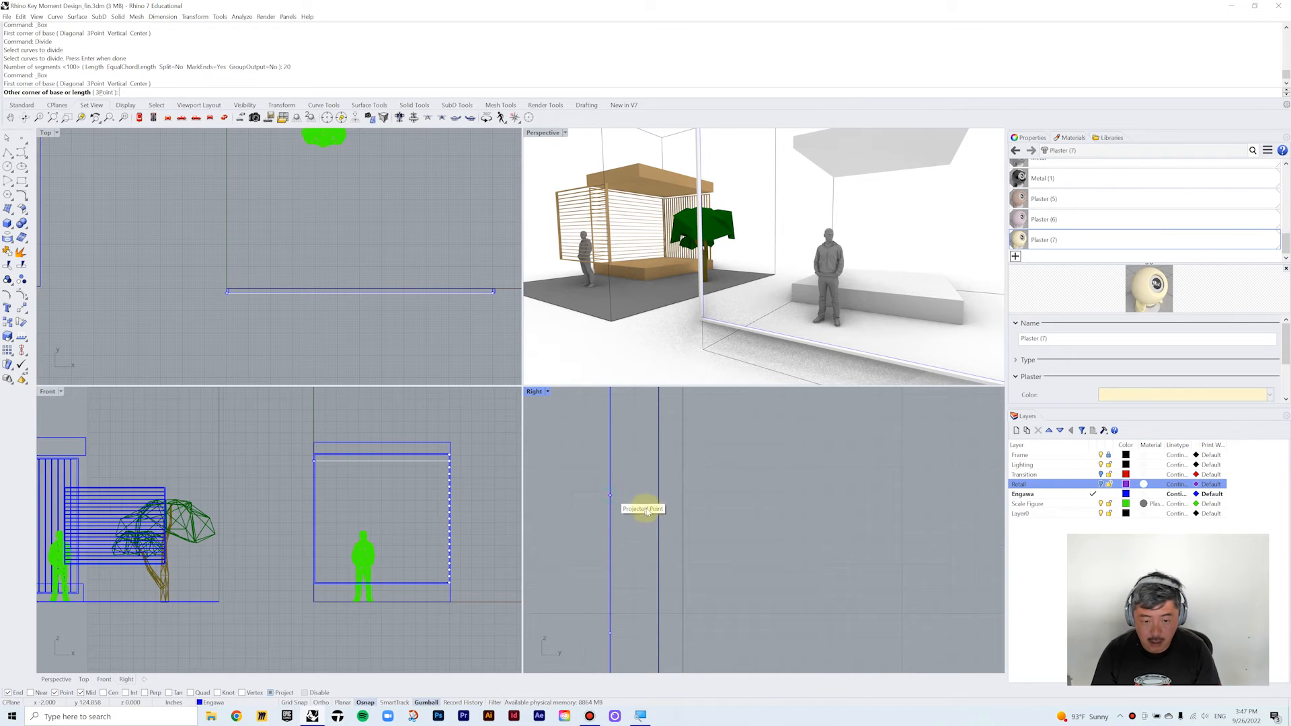
scroll(656, 508, "up", 1)
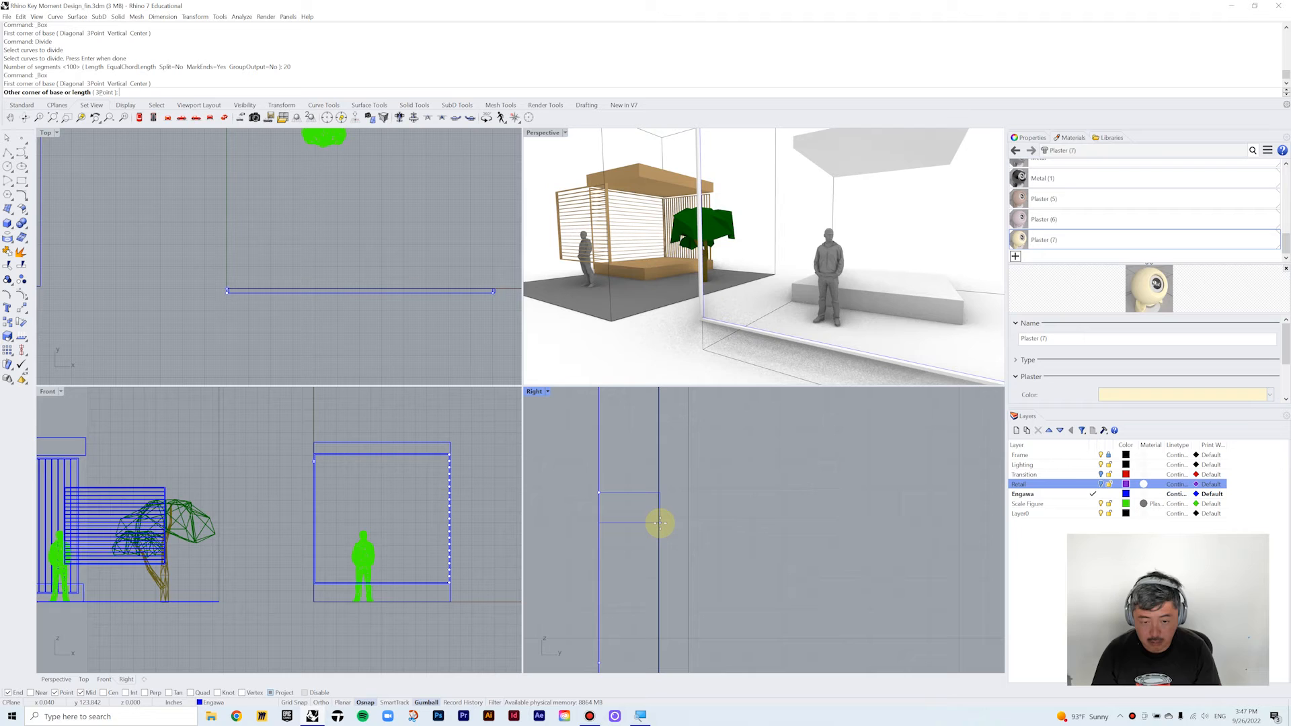
type("2")
key("Return")
left_click(659, 524)
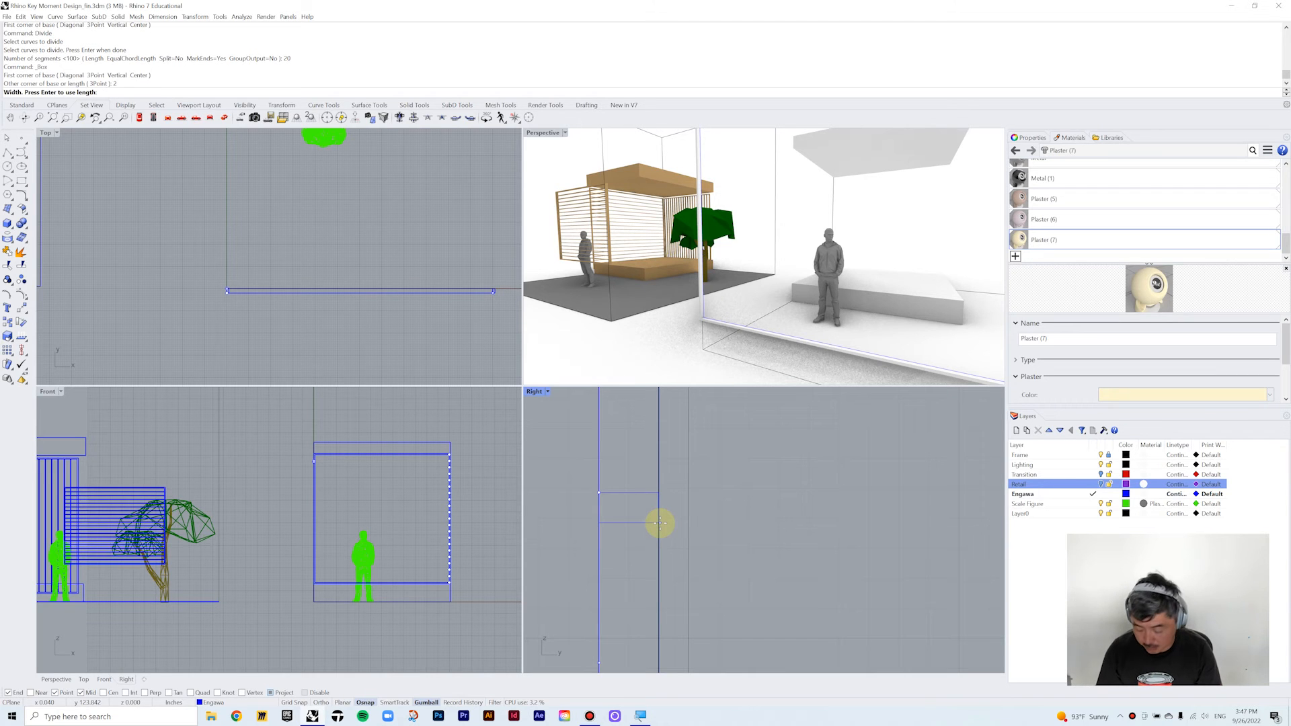
type("0.5")
key("Return")
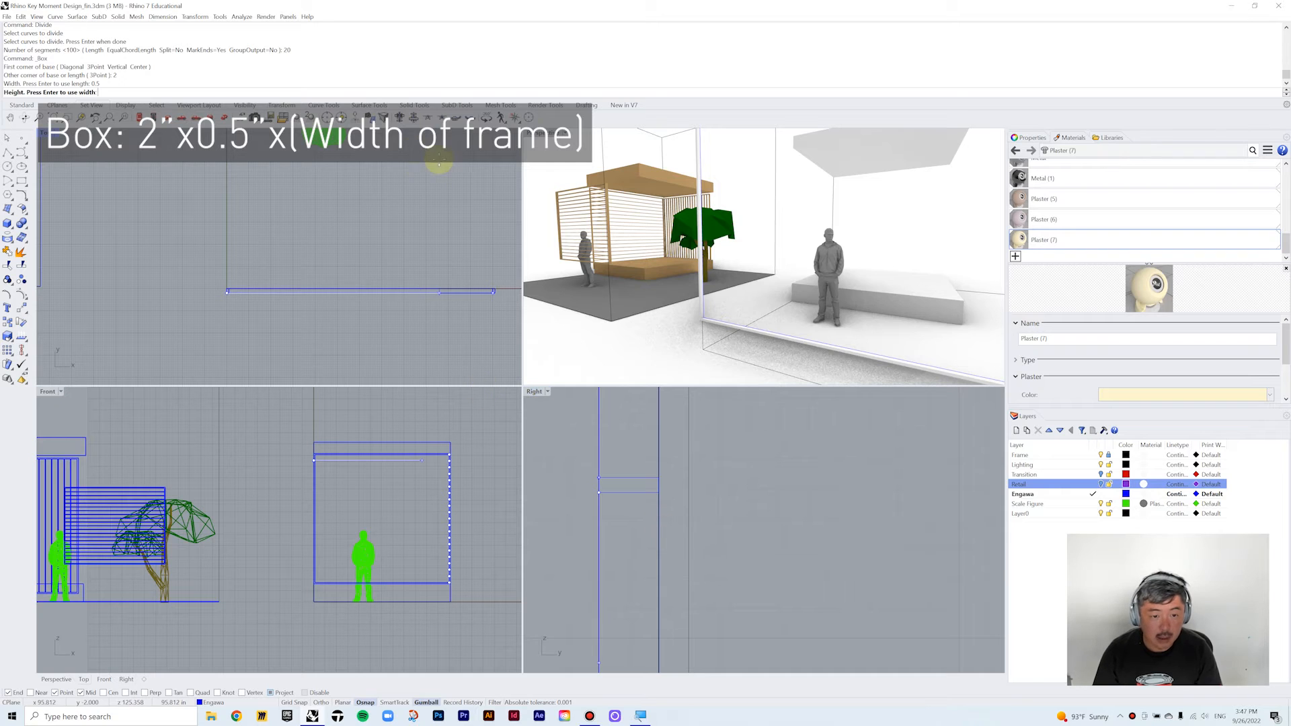
right_click_drag(505, 190, 459, 261)
scroll(464, 328, "up", 9)
left_click(486, 314)
- Fit the bar between the frame's inner edges with Scale1D, using the Intersection snap for the target at its far end
left_click(321, 458)
scroll(302, 458, "up", 5)
scroll(323, 463, "down", 2)
right_click_drag(330, 464, 269, 454)
scroll(222, 450, "up", 5)
scroll(345, 461, "down", 3)
scroll(394, 471, "down", 1)
type("S")
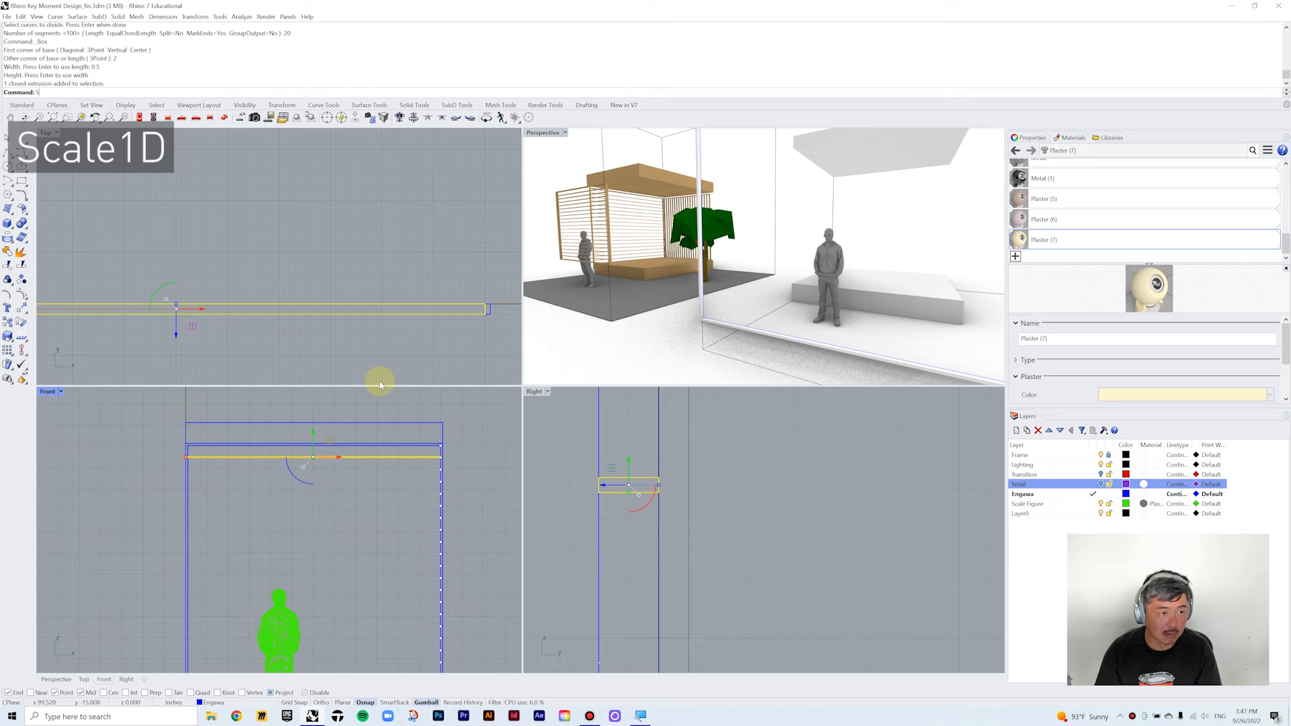
type("Cale1D")
key("Return")
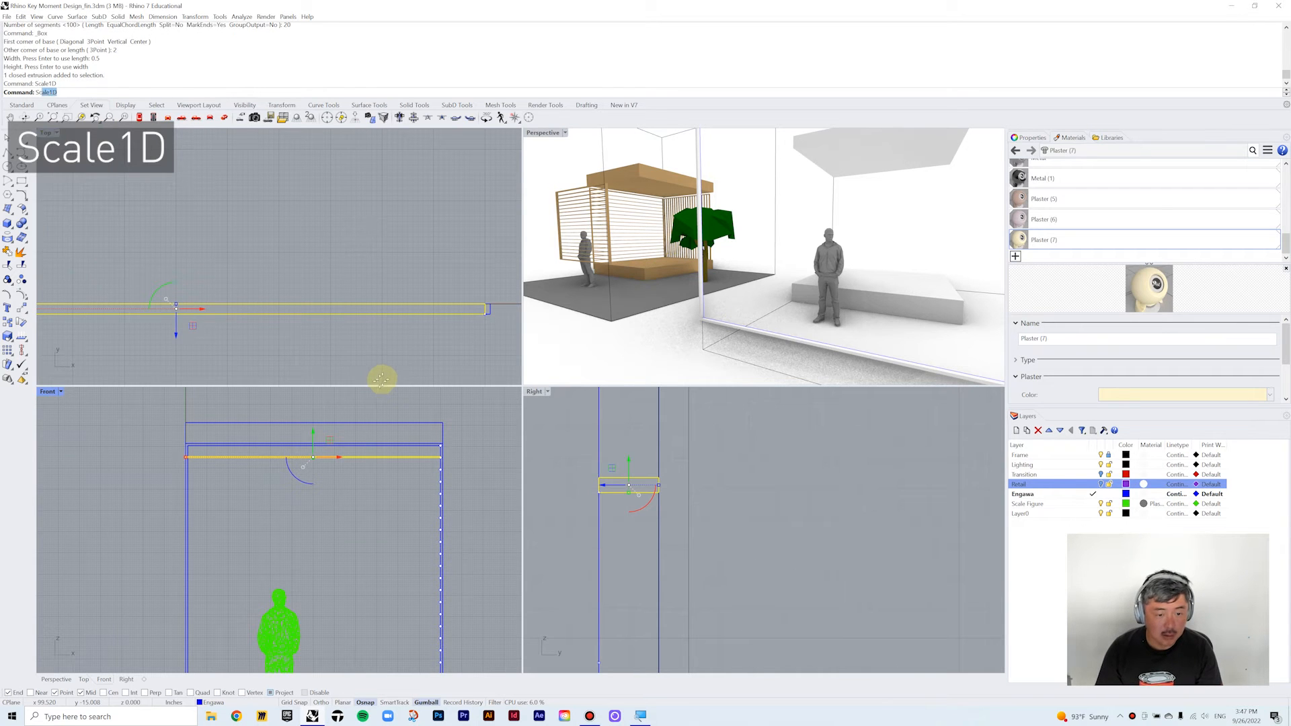
scroll(444, 454, "up", 2)
left_click(428, 452)
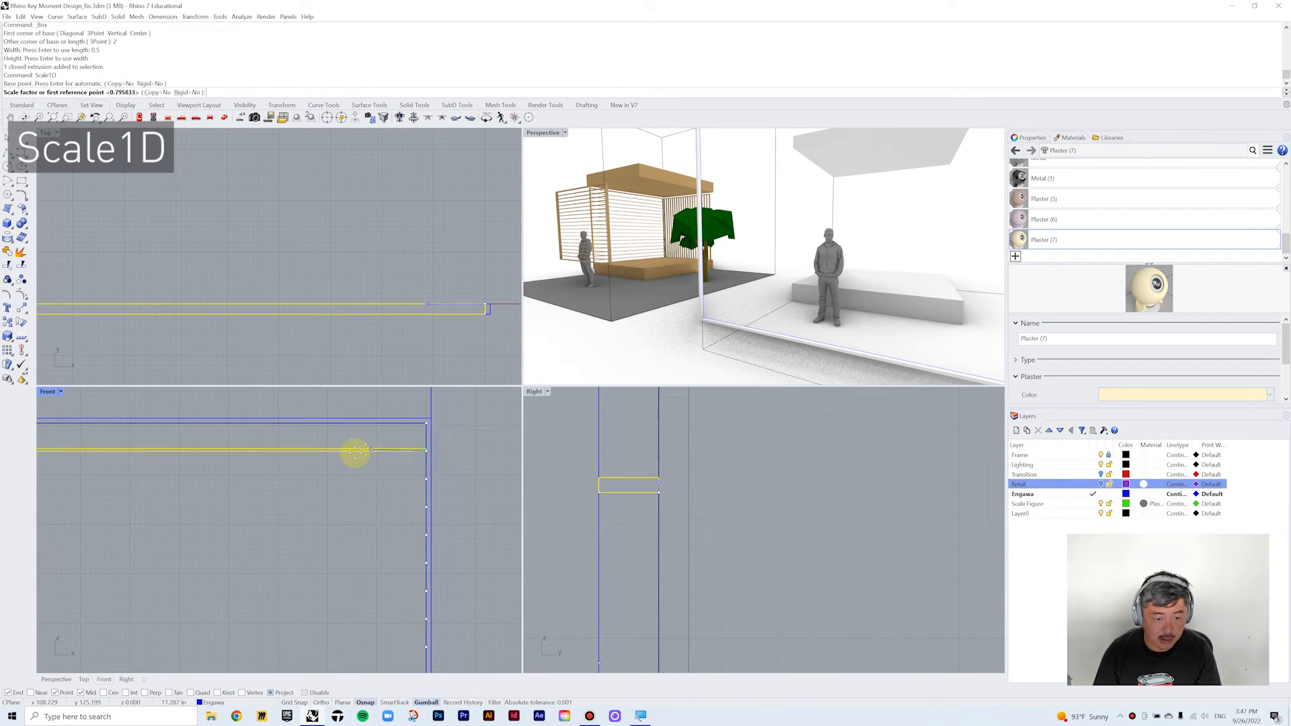
scroll(242, 476, "down", 3)
scroll(254, 464, "up", 4)
left_click(357, 439)
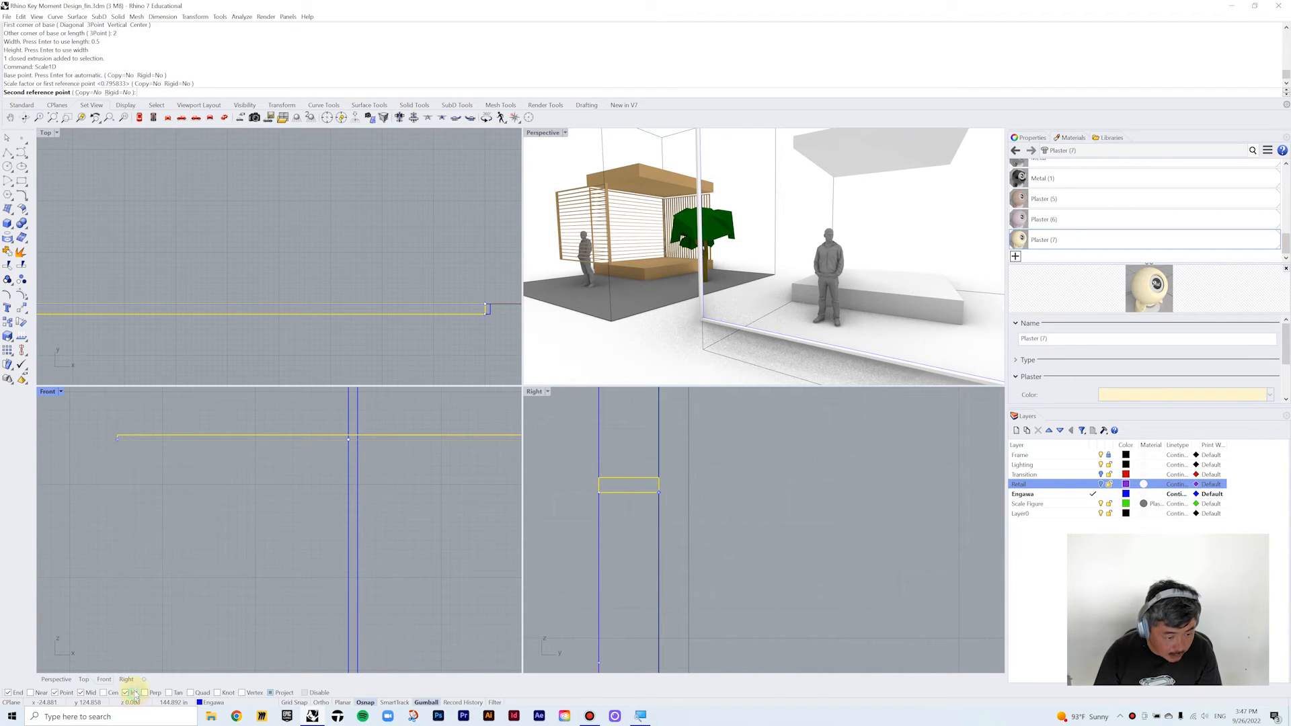
left_click(355, 438)
right_click_drag(424, 461, 407, 474)
scroll(408, 474, "down", 2)
scroll(384, 452, "up", 3)
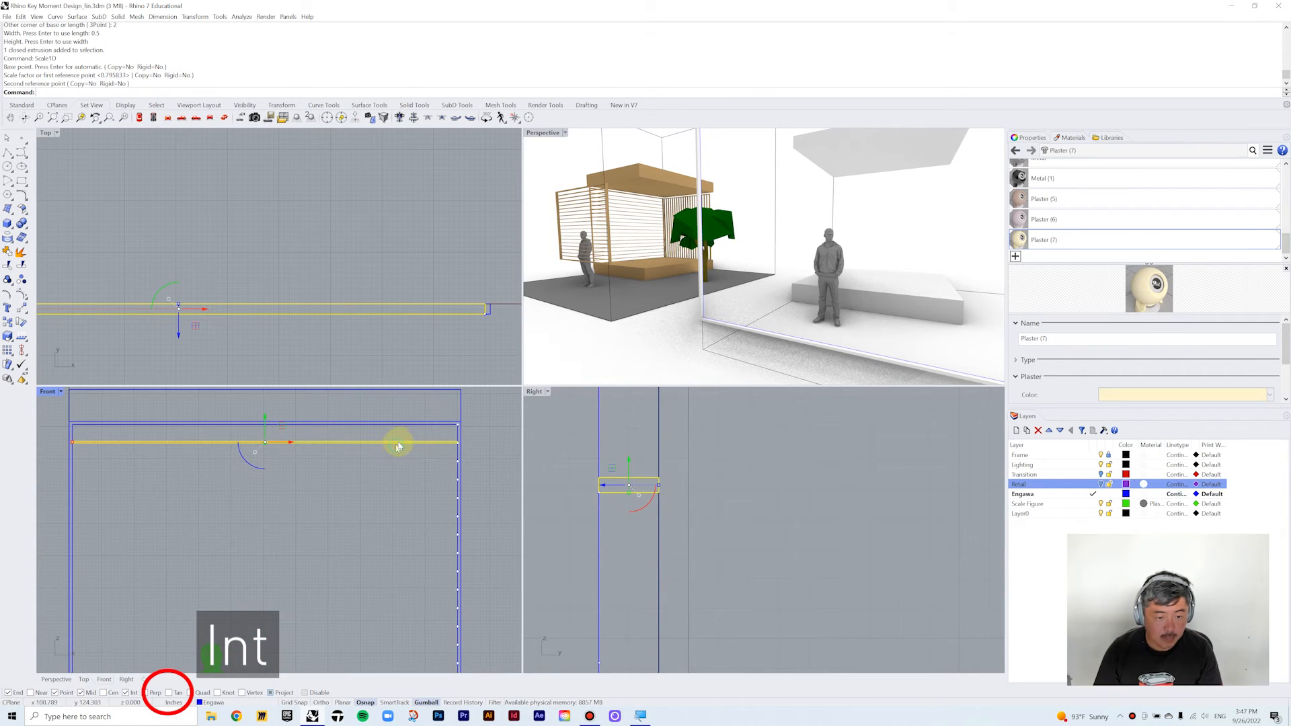
- Copy the horizontal bar down to the next five division points
scroll(460, 446, "up", 2)
type("C")
key("Return")
left_click(456, 446)
left_click(455, 498)
left_click(455, 550)
left_click(451, 605)
scroll(450, 578, "down", 3)
left_click(445, 565)
left_click(438, 591)
key("Return")
- Copy a set of four bars down the frame four times, snapping each set to the division points
scroll(403, 602, "down", 3)
left_click_drag(357, 493, 297, 536)
scroll(427, 522, "up", 3)
type("C")
key("Return")
left_click(449, 493)
scroll(441, 528, "down", 2)
scroll(417, 528, "up", 3)
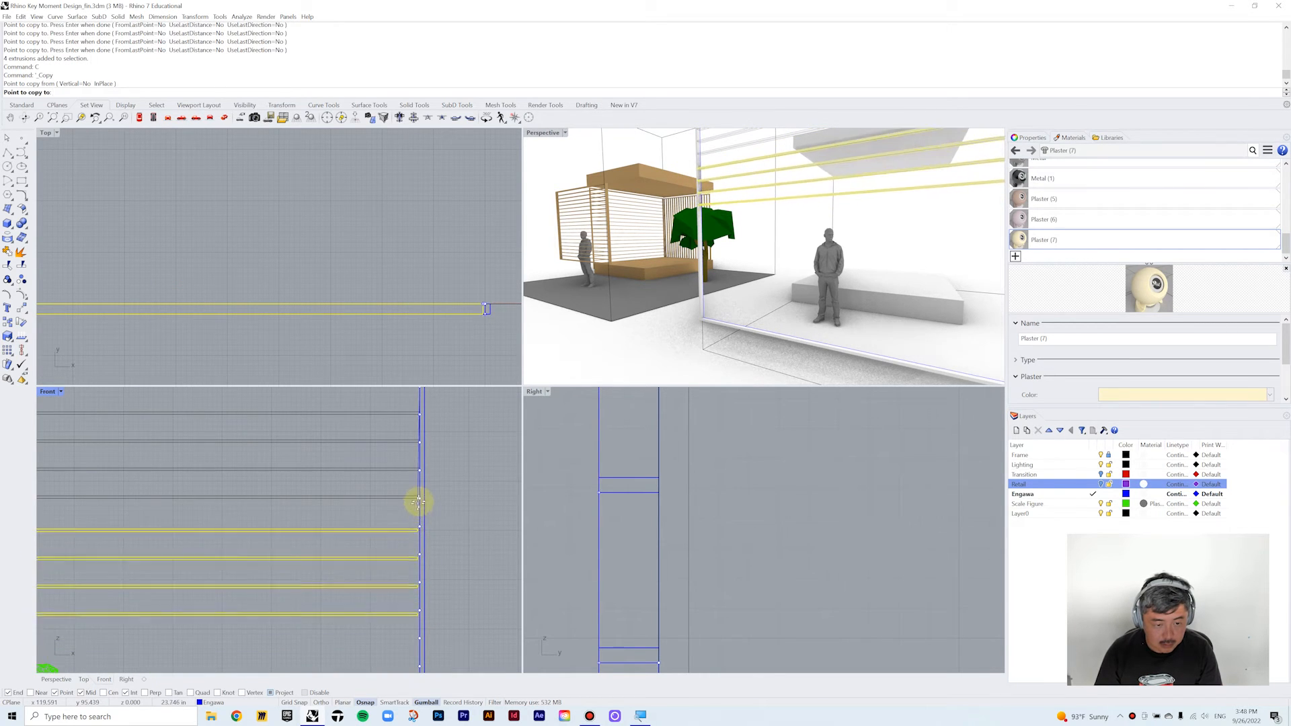
left_click(408, 551)
scroll(414, 545, "up", 4)
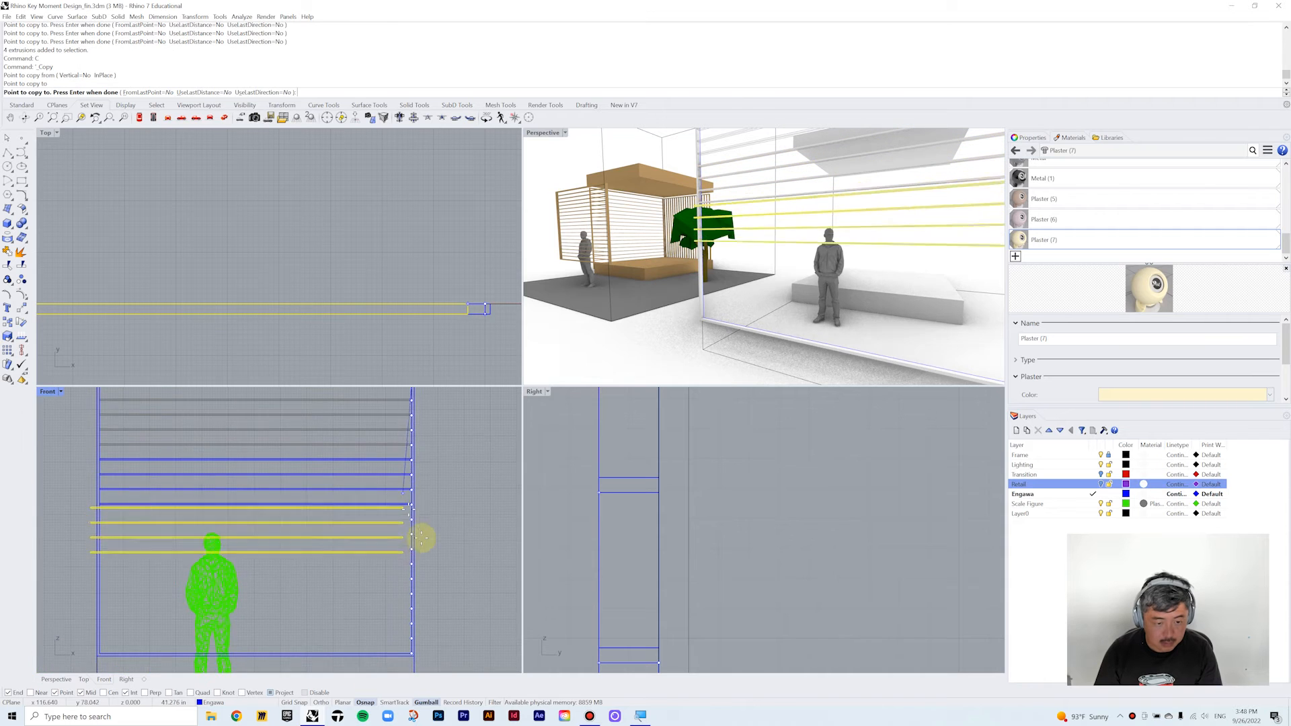
left_click(401, 473)
scroll(392, 512, "up", 2)
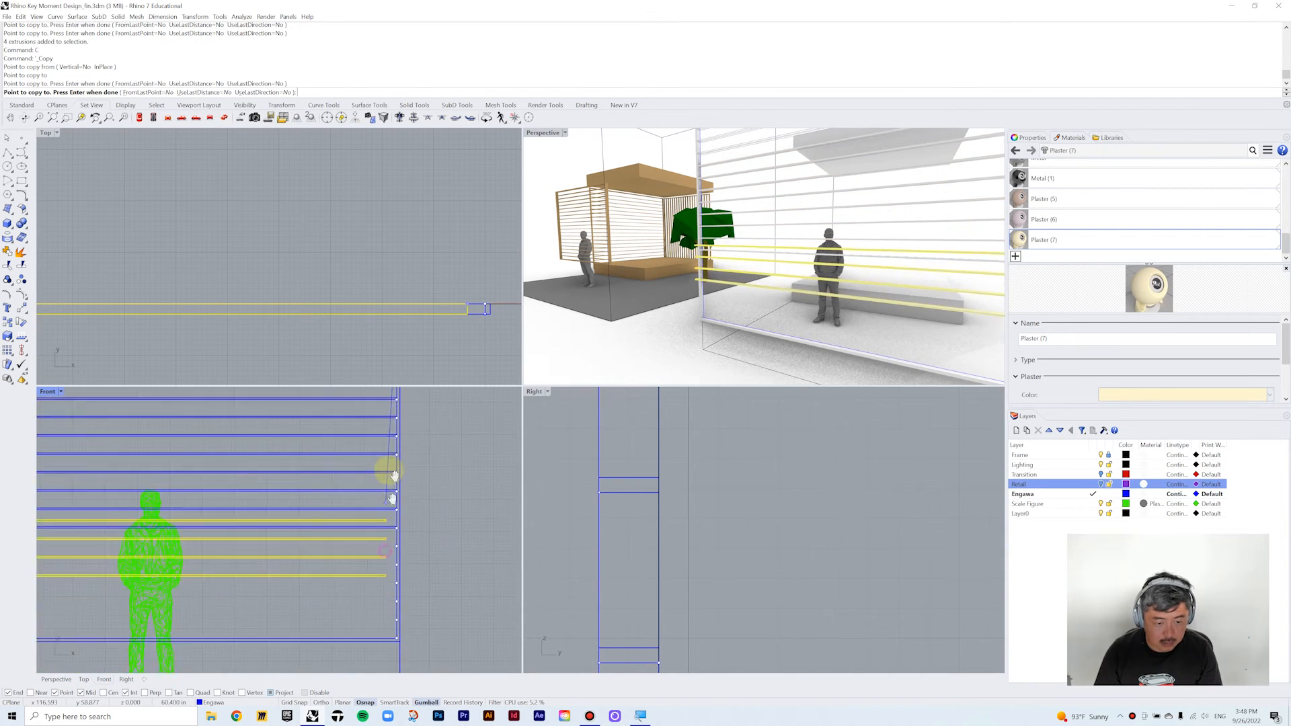
left_click(402, 498)
scroll(405, 501, "down", 6)
right_click_drag(409, 537, 409, 486)
scroll(410, 585, "up", 5)
left_click(404, 524)
key("Return")
- Delete the three surplus bars at and below the frame's lower edge
key("Escape")
left_click(392, 591)
left_click(421, 625)
key("Delete")
scroll(387, 594, "down", 4)
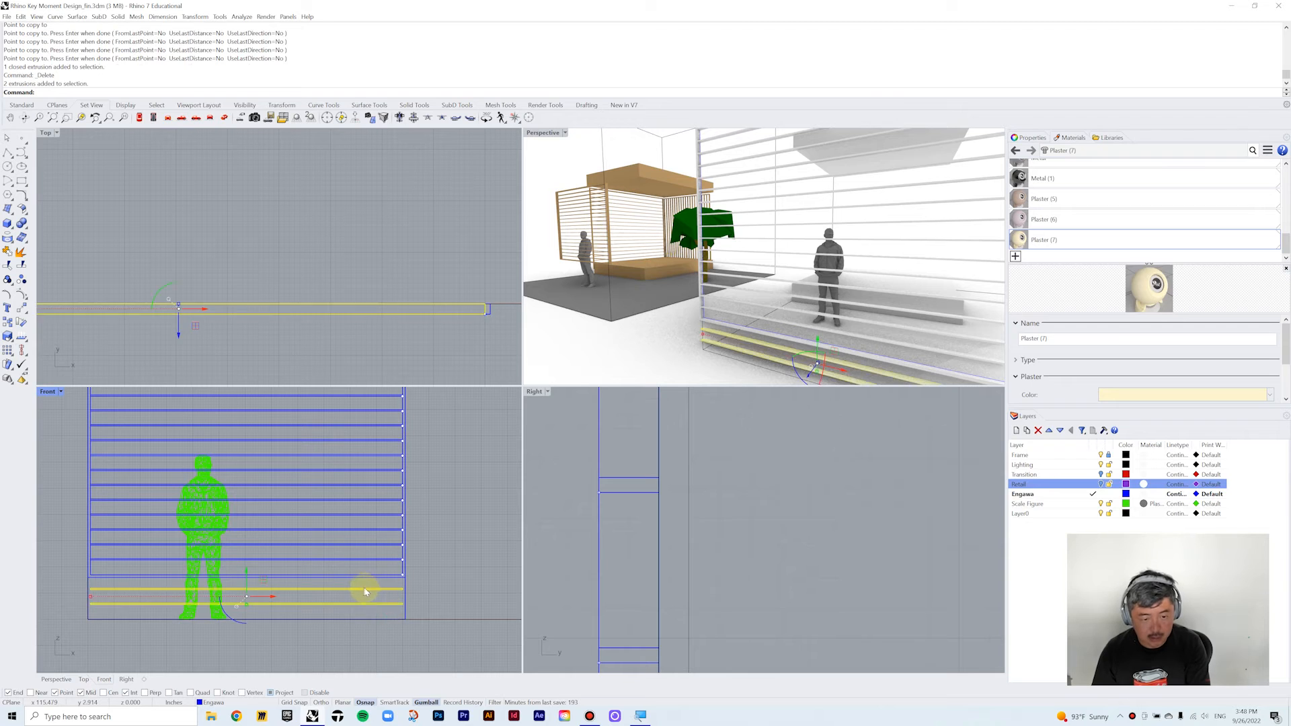
left_click_drag(365, 591, 364, 590)
key("Delete")
- Select and delete all division points with SelPt and the leftover frame curves with SelCrv
scroll(908, 254, "down", 8)
right_click_drag(897, 259, 865, 274)
scroll(387, 499, "down", 5)
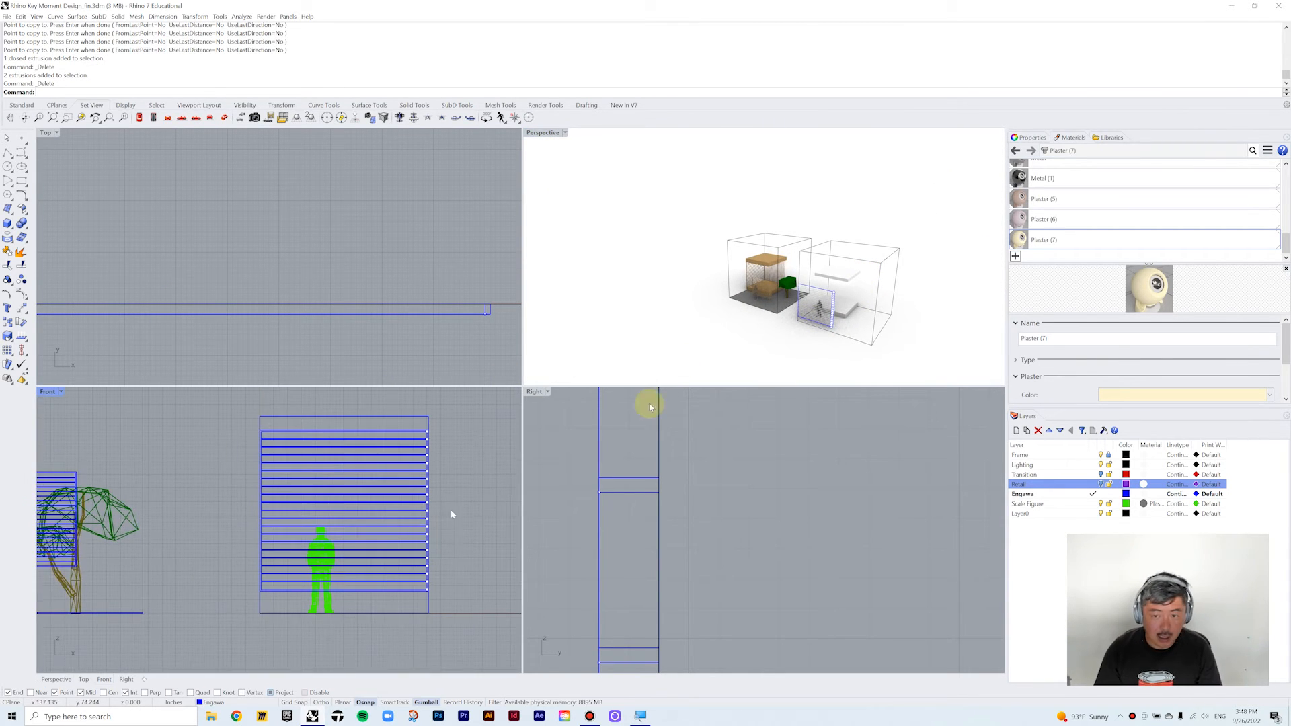
scroll(832, 303, "up", 10)
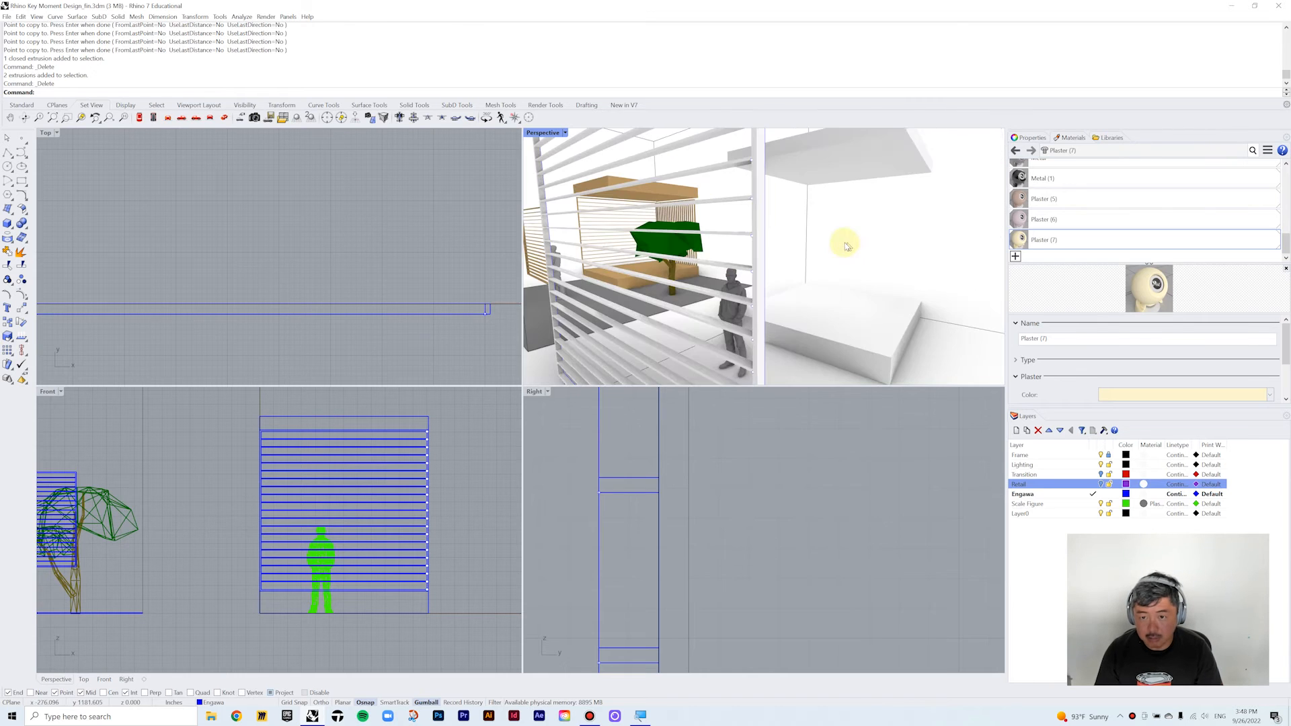
scroll(769, 209, "down", 10)
double_click(541, 133)
scroll(522, 242, "up", 6)
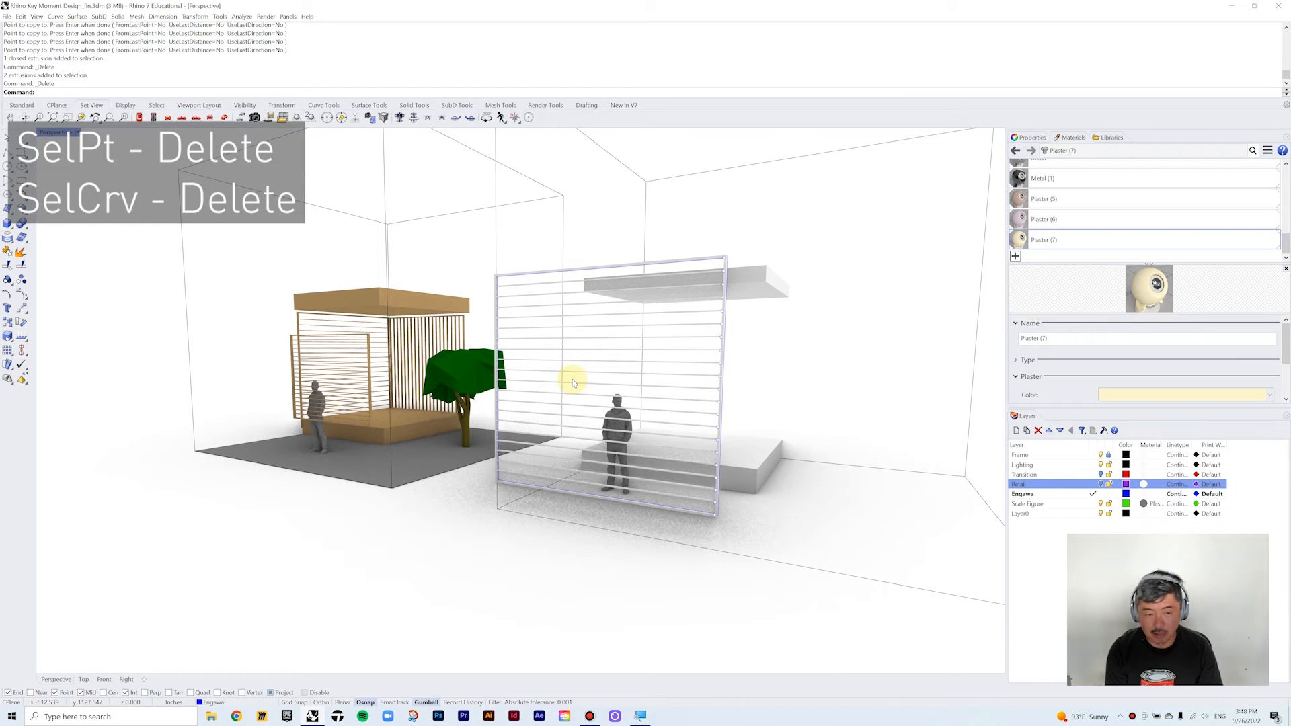
type("SelPt")
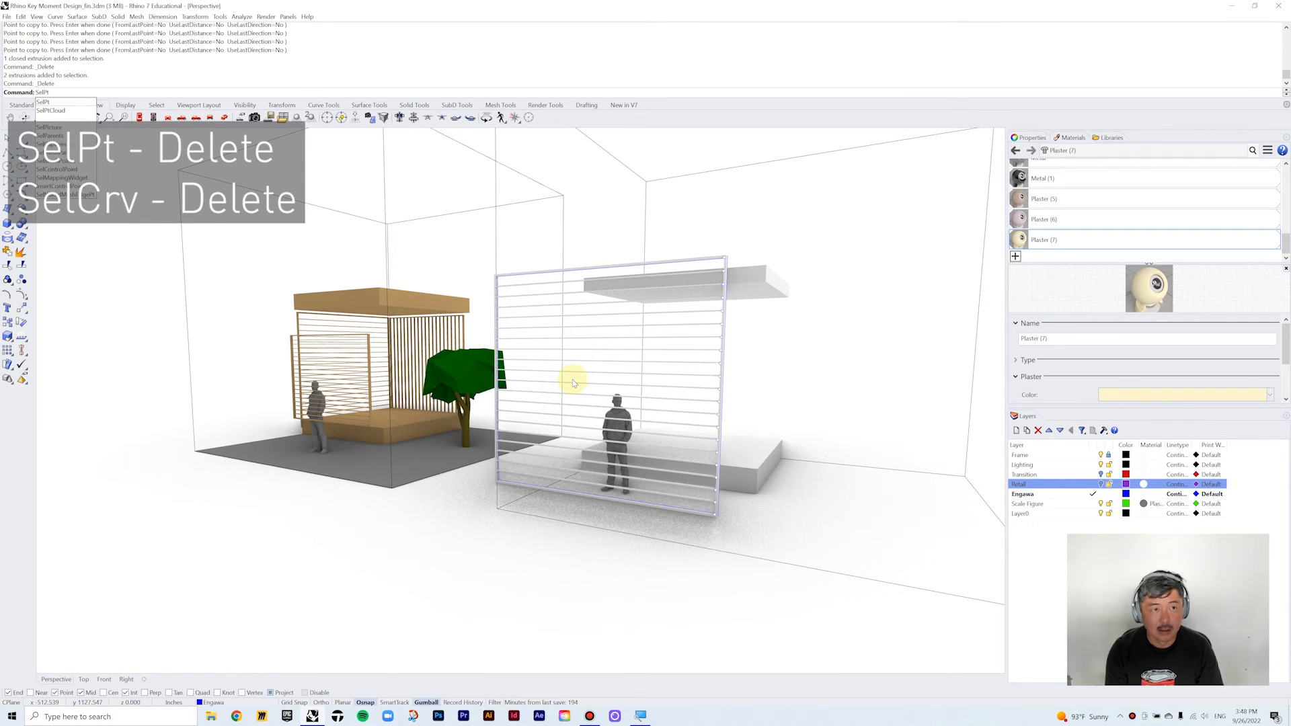
key("Return")
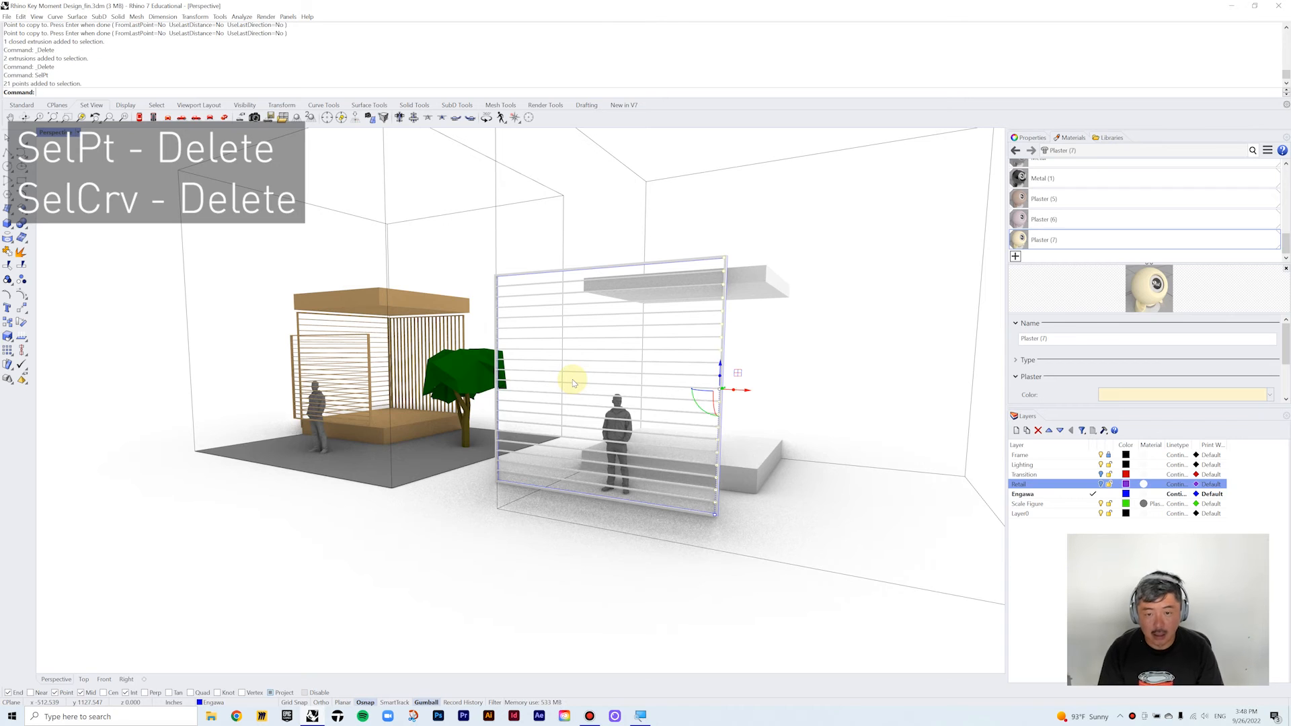
key("Delete")
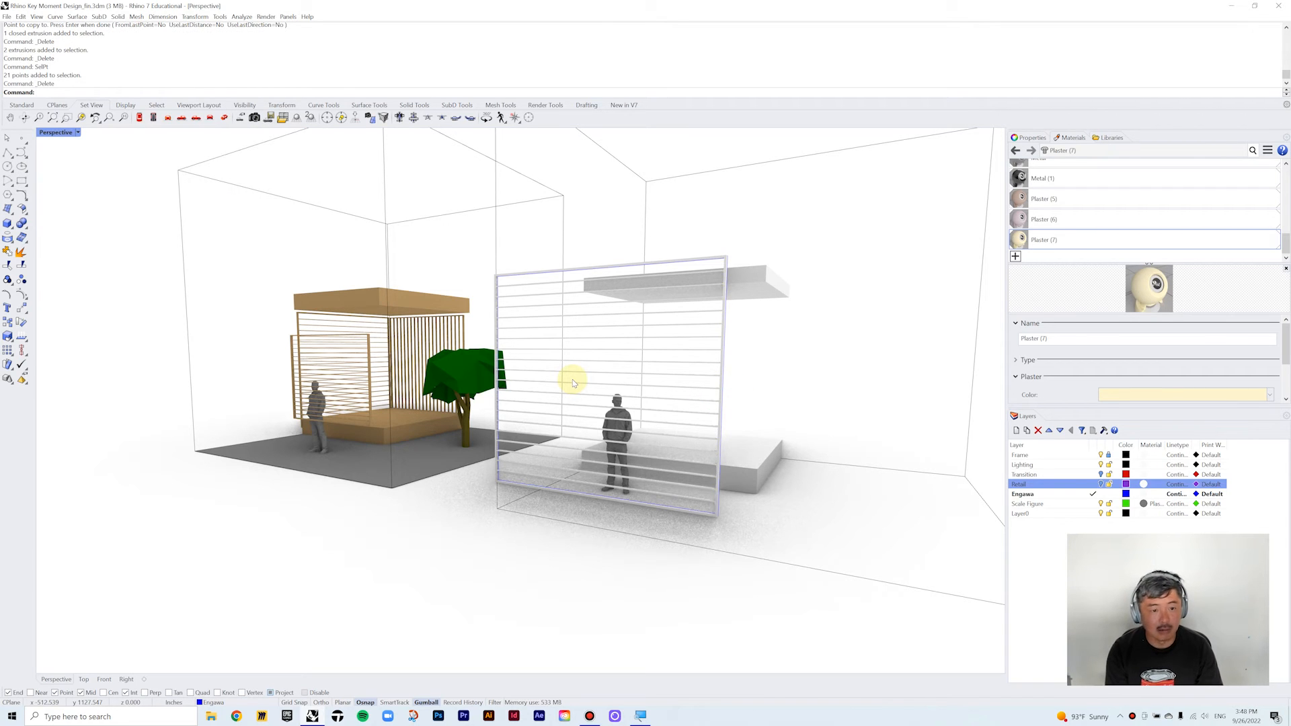
type("SelCrv")
key("Return")
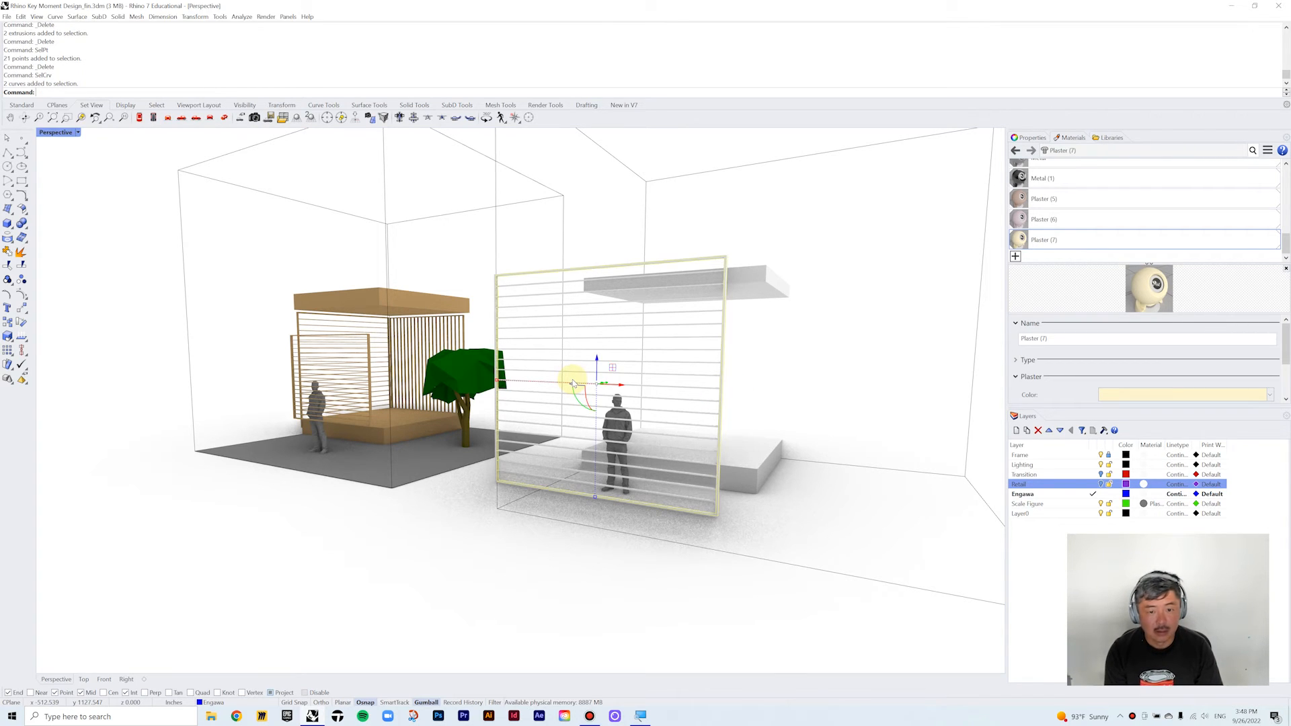
key("Delete")
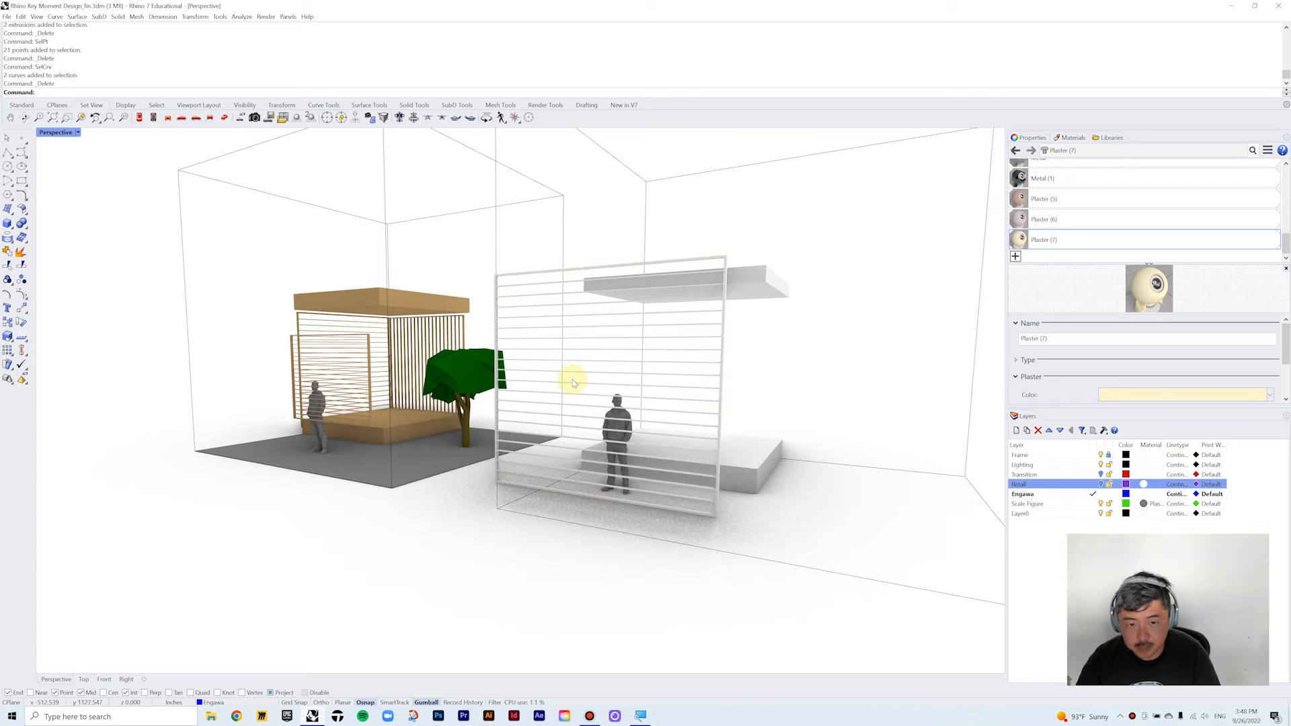
- Select the frame with all its horizontal bars in the top view and group them
double_click(57, 133)
scroll(283, 313, "down", 3)
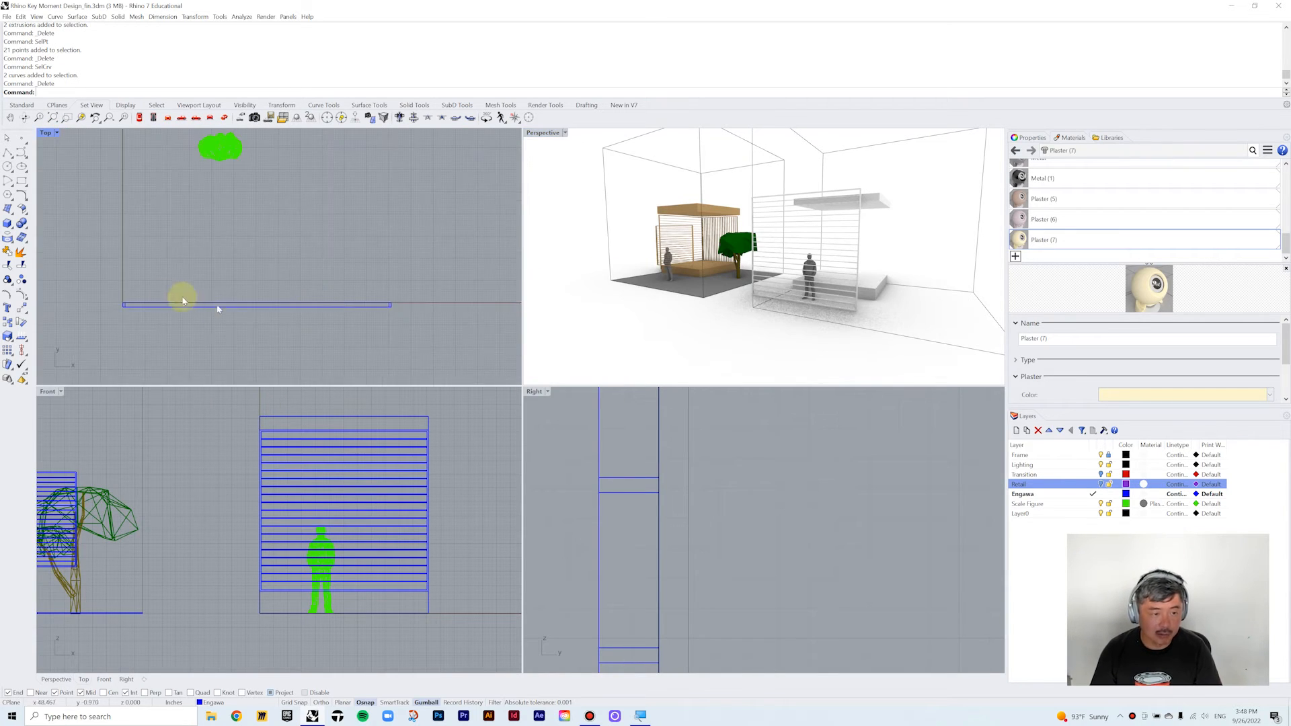
left_click_drag(173, 309, 422, 345)
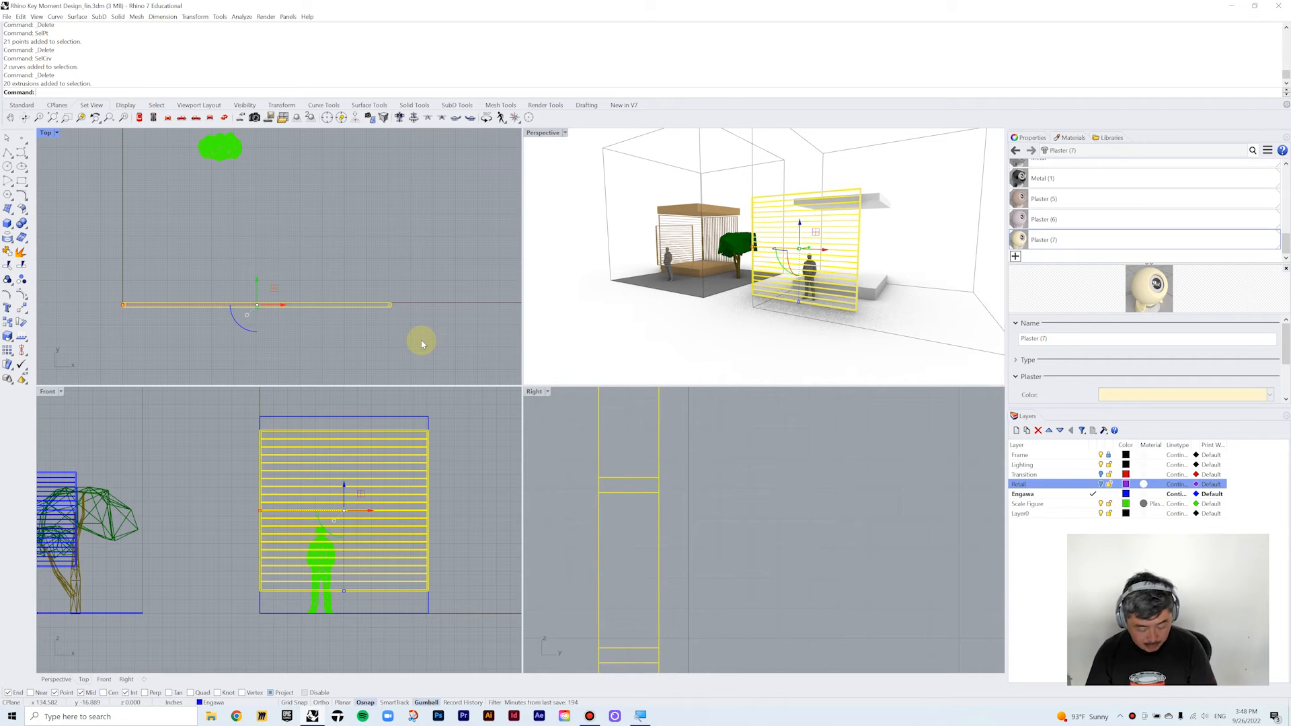
key("ctrl+g")
- Move the grouped screen in the top view to the platform's back edge
scroll(380, 276, "down", 4)
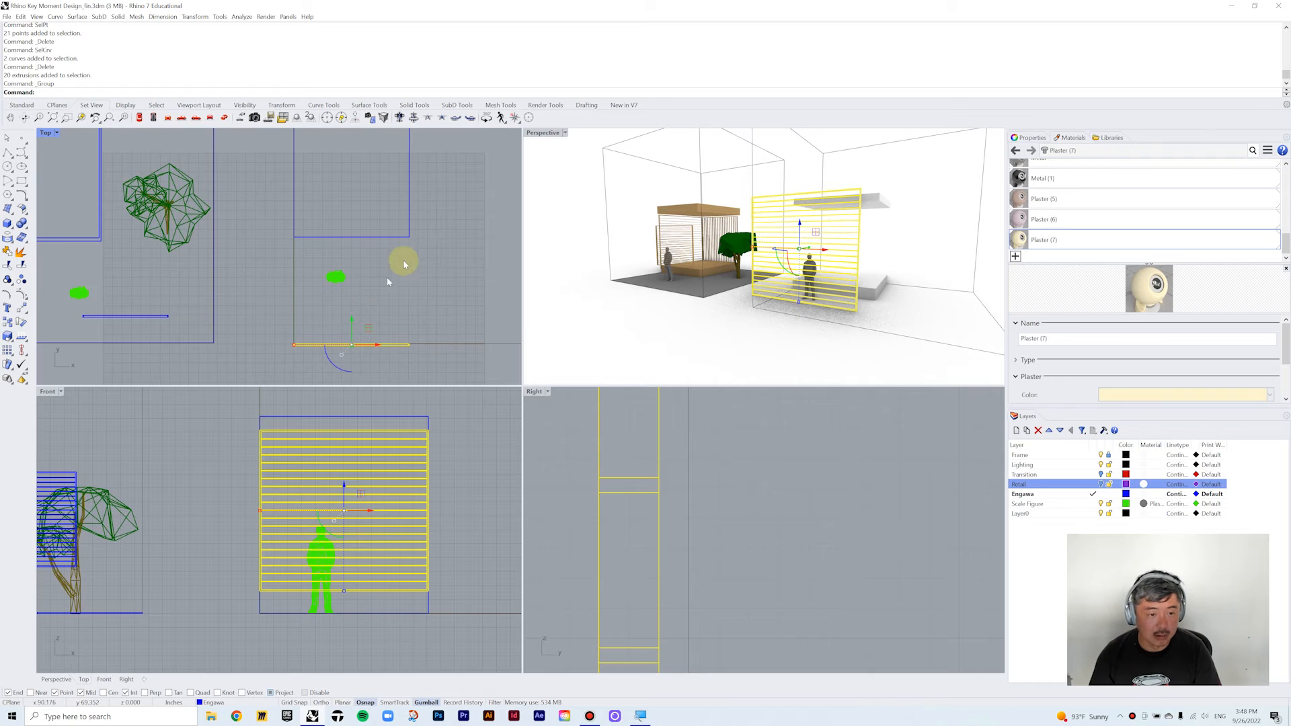
right_click_drag(399, 269, 397, 293)
left_click_drag(350, 345, 357, 164)
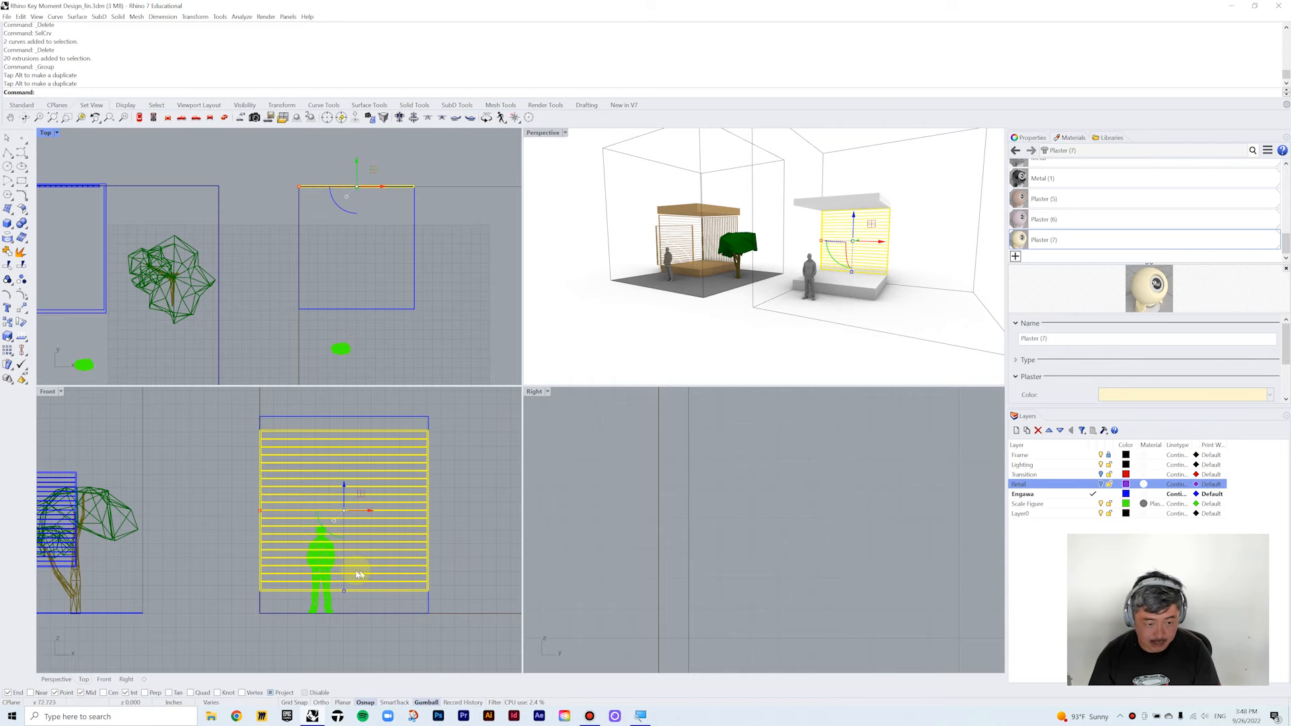
- Rotate the screen a quarter turn in the front view for vertical slats, and scale its height and width to fit between roof and platform
left_click_drag(330, 536, 413, 501)
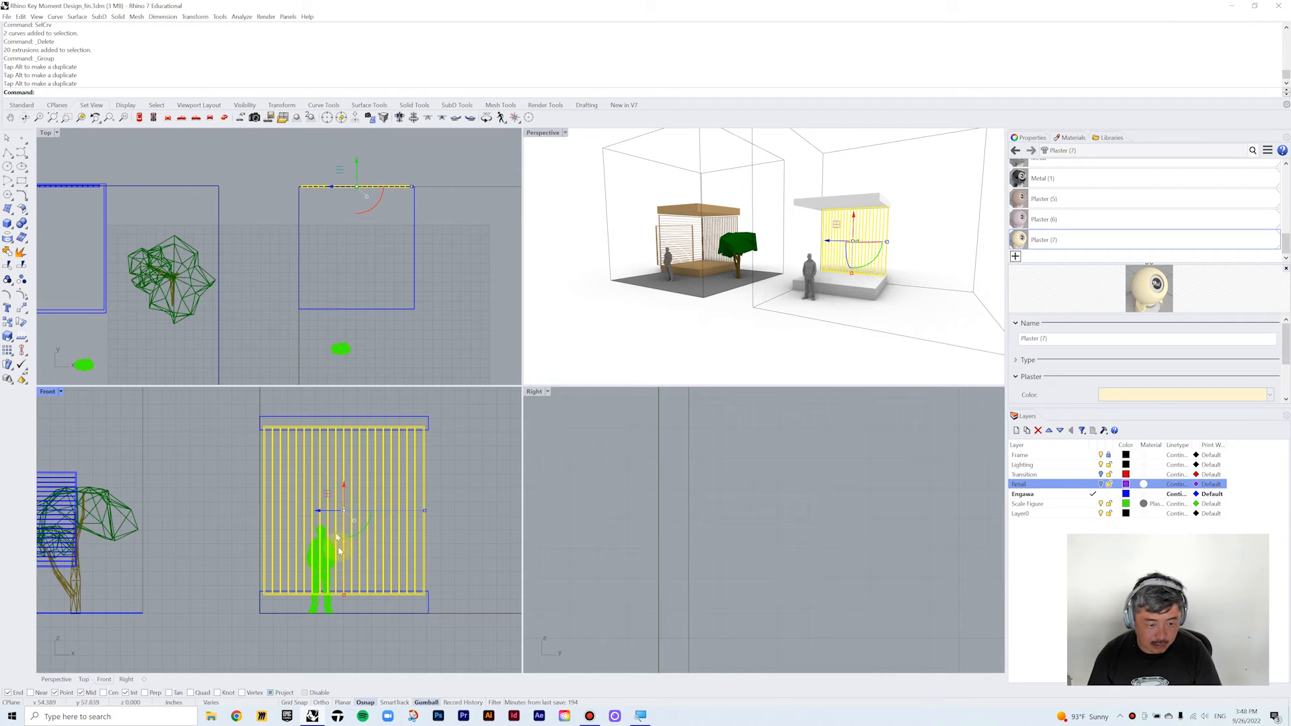
left_click_drag(344, 597, 346, 591)
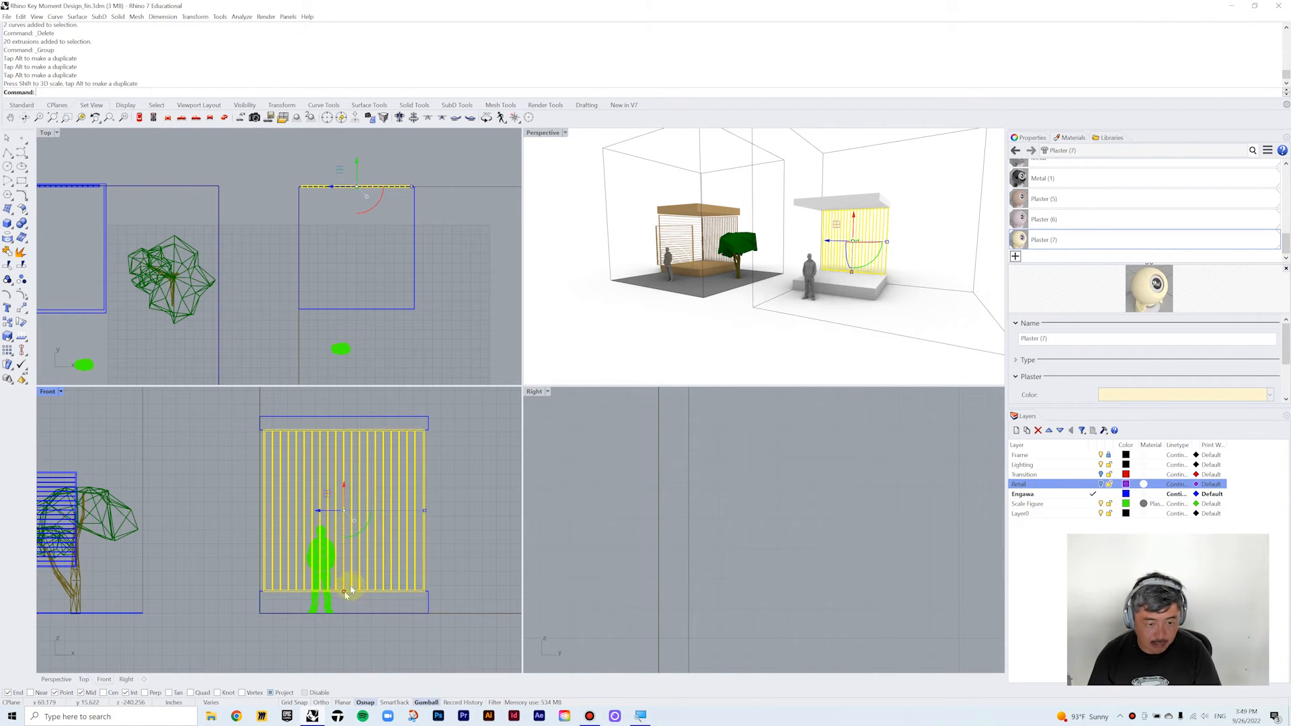
left_click_drag(424, 512, 426, 509)
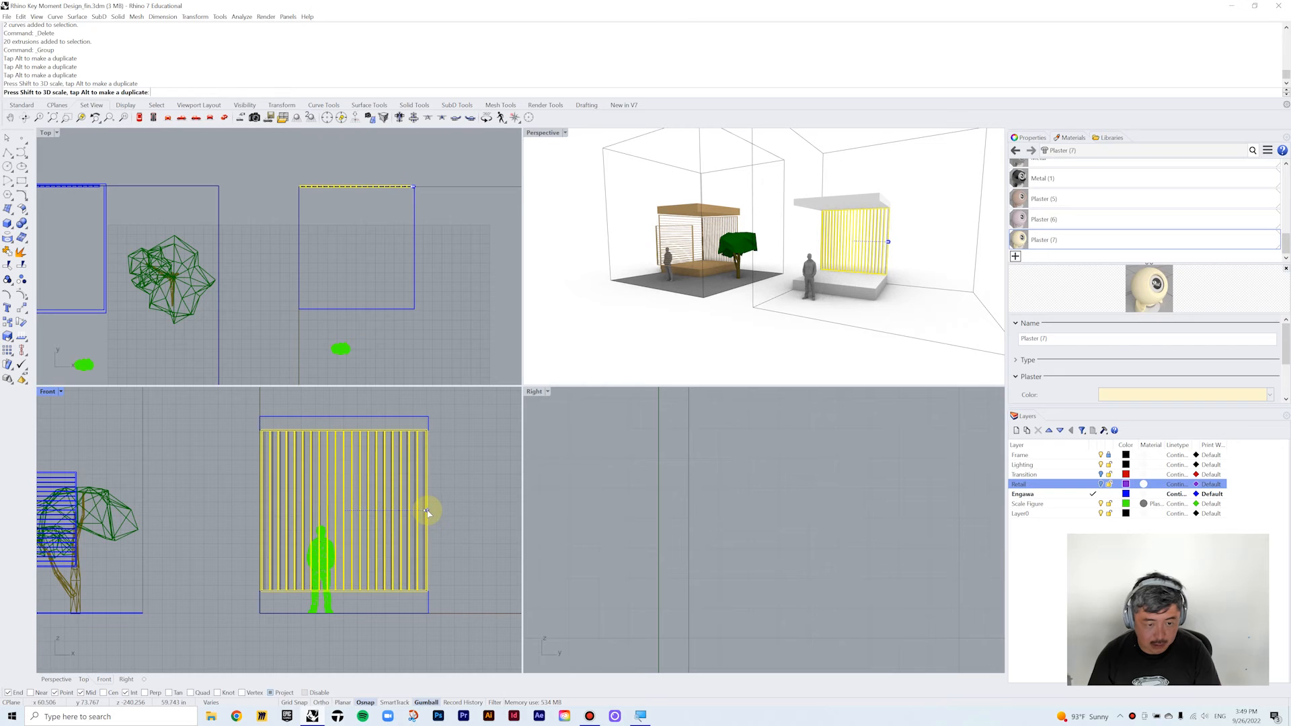
left_click(490, 447)
- Copy the vertical-slat screen in the top view from its end on the platform's back edge to a spot in front of it
left_click(855, 234)
type("c")
key("Return")
left_click(300, 189)
scroll(299, 191, "up", 4)
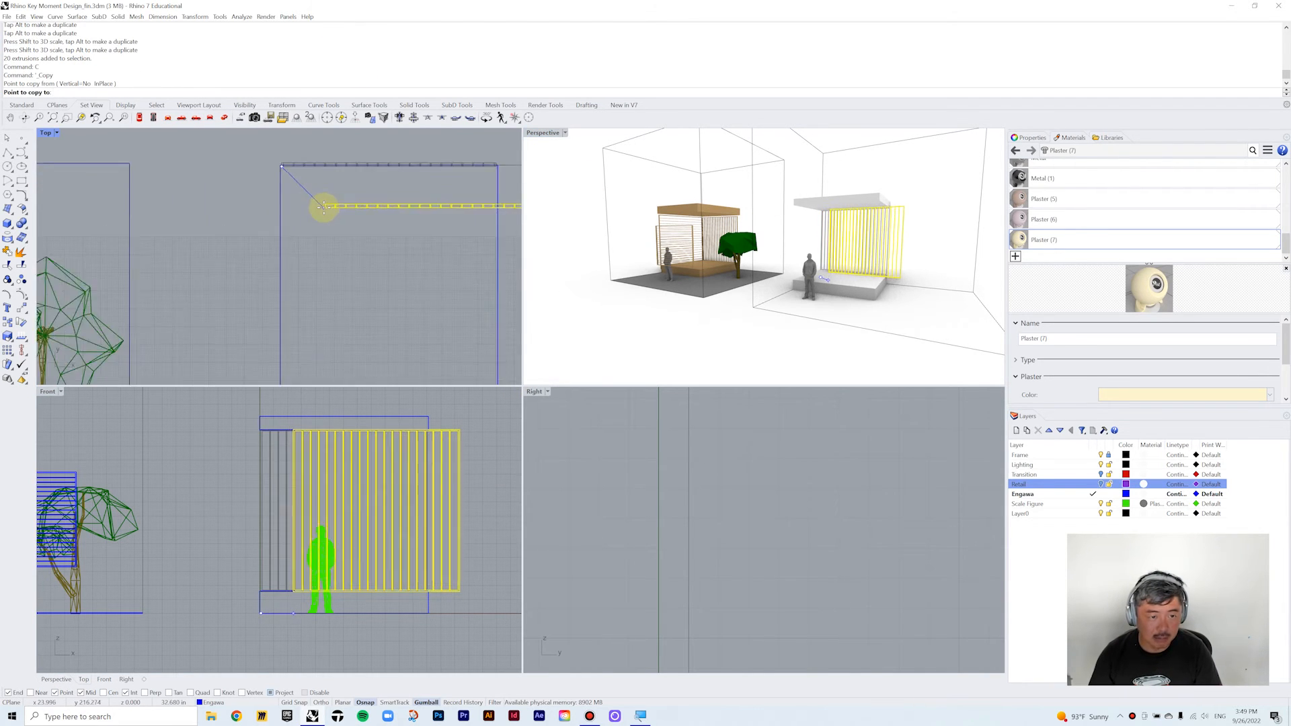
left_click(302, 228)
key("Return")
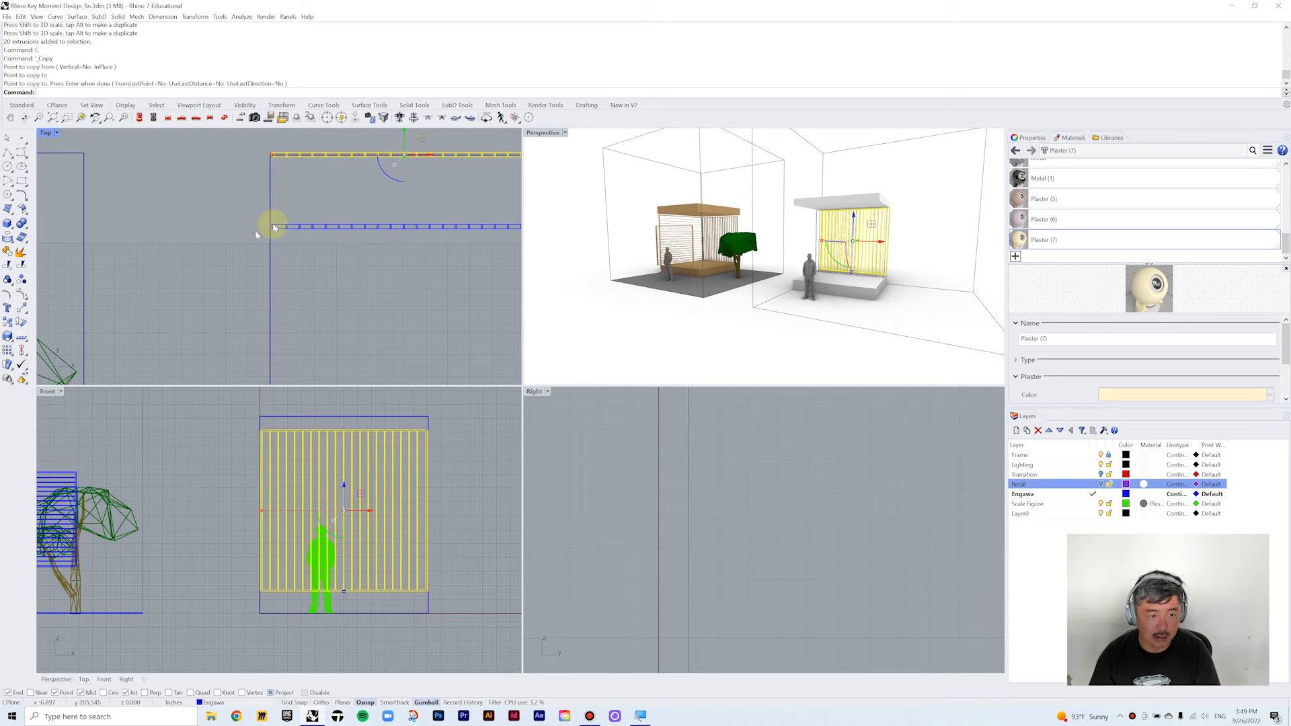
- Rotate the copied screen a quarter turn in the top view and move it onto the platform's left edge
left_click(292, 227)
scroll(308, 222, "down", 3)
left_click_drag(330, 235, 292, 227)
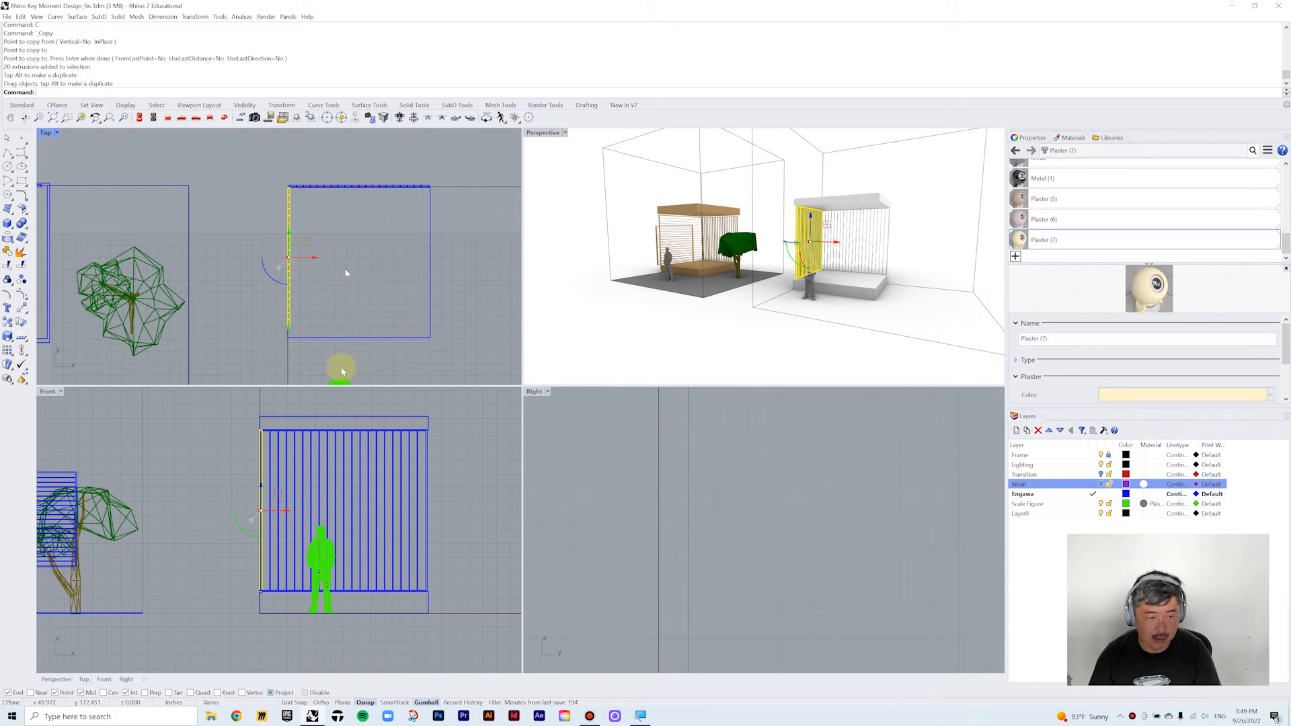
- Rotate the side screen a quarter turn in the right view so its slats run horizontally
scroll(744, 568, "down", 5)
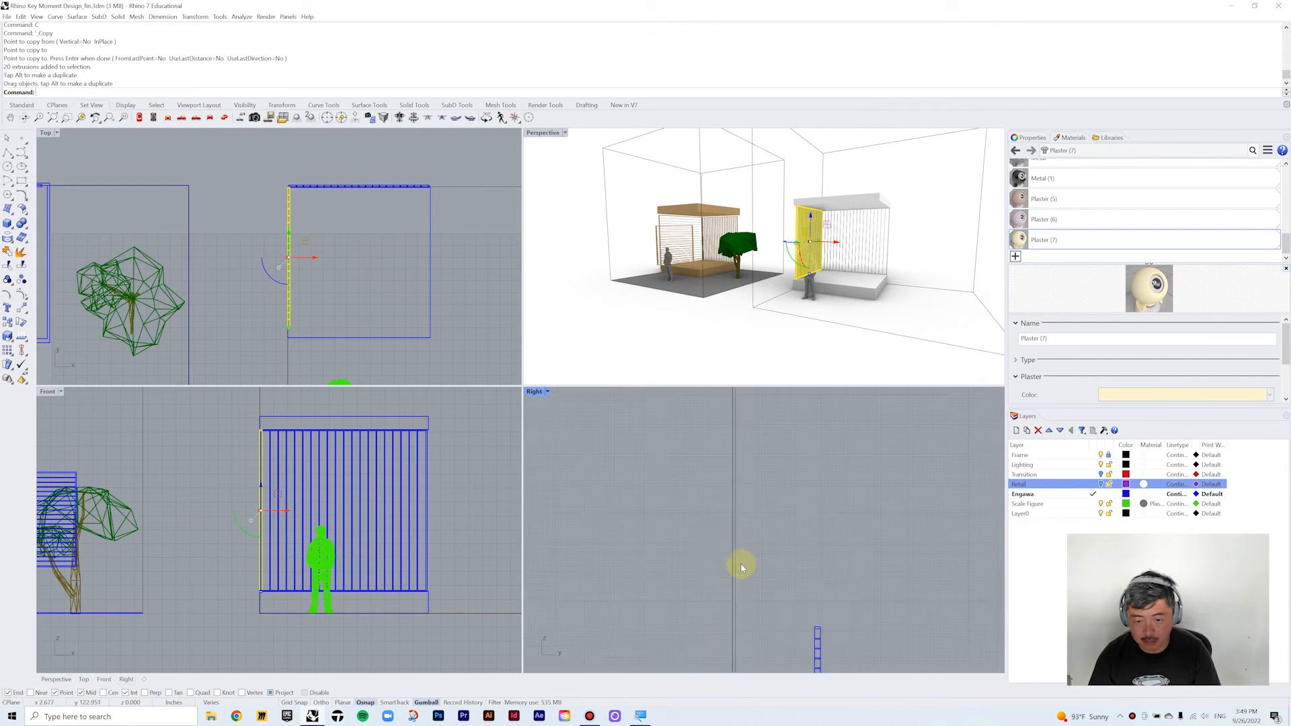
scroll(772, 575, "up", 5)
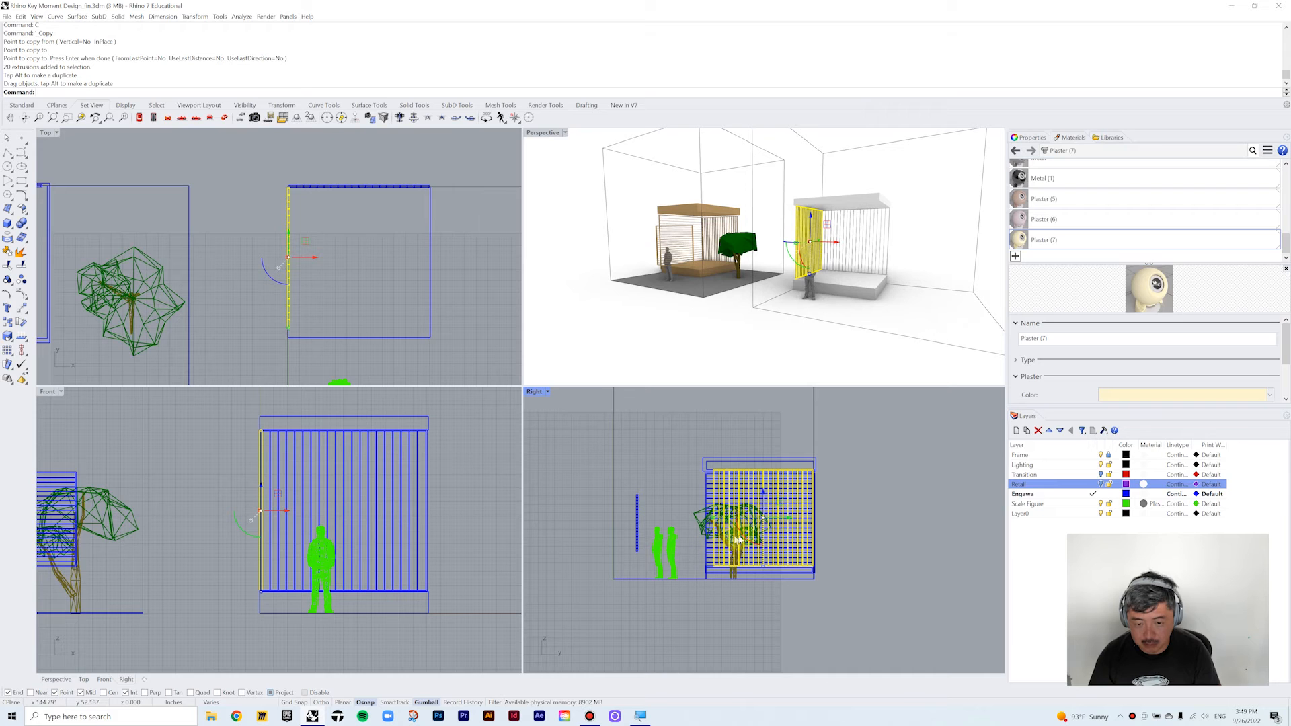
left_click_drag(749, 539, 822, 486)
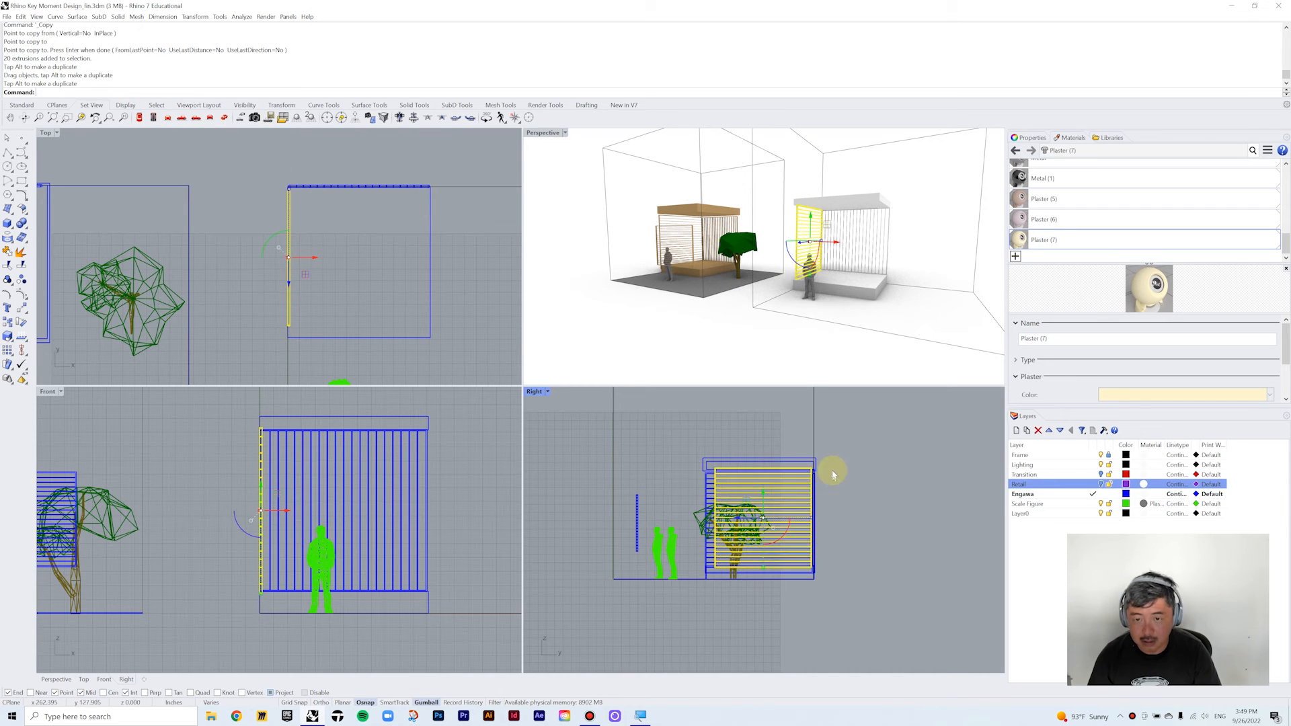
left_click(910, 298)
right_click_drag(910, 298, 768, 194)
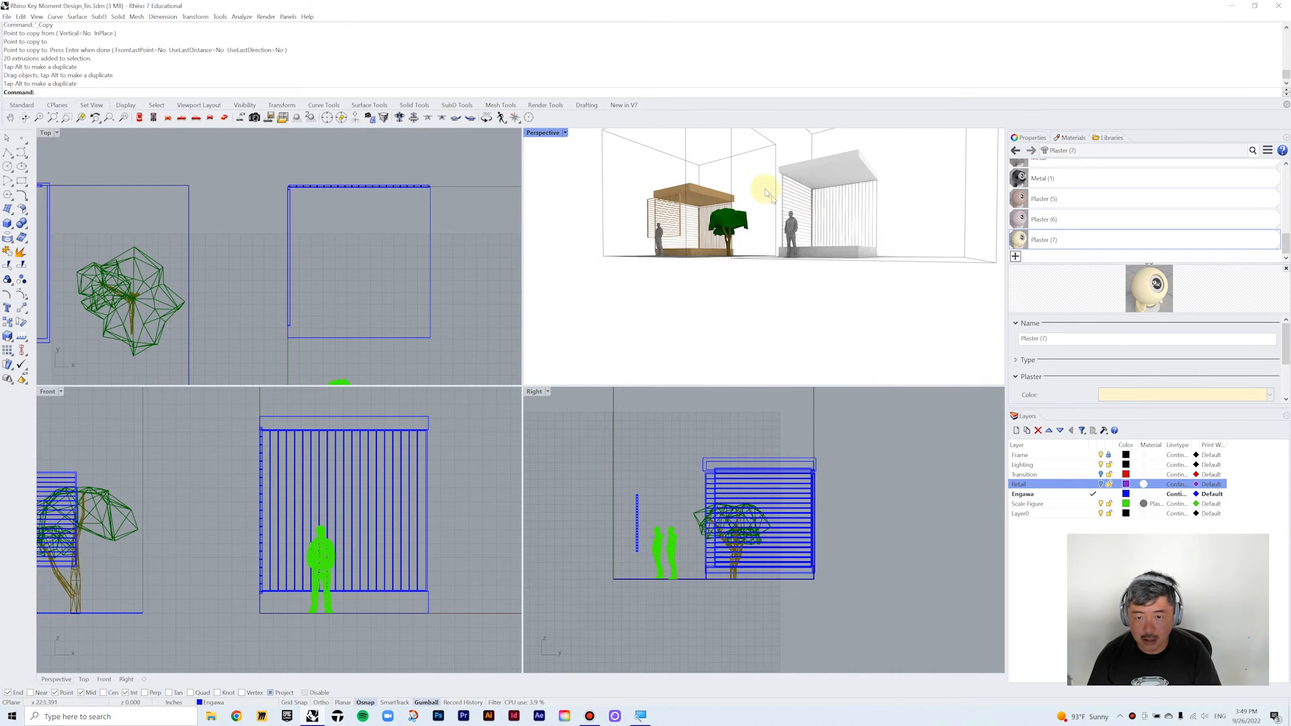
- Scale and shift the side screen in the top view so it spans the platform's full depth
left_click(787, 190)
left_click(291, 327)
left_click_drag(290, 243, 288, 239)
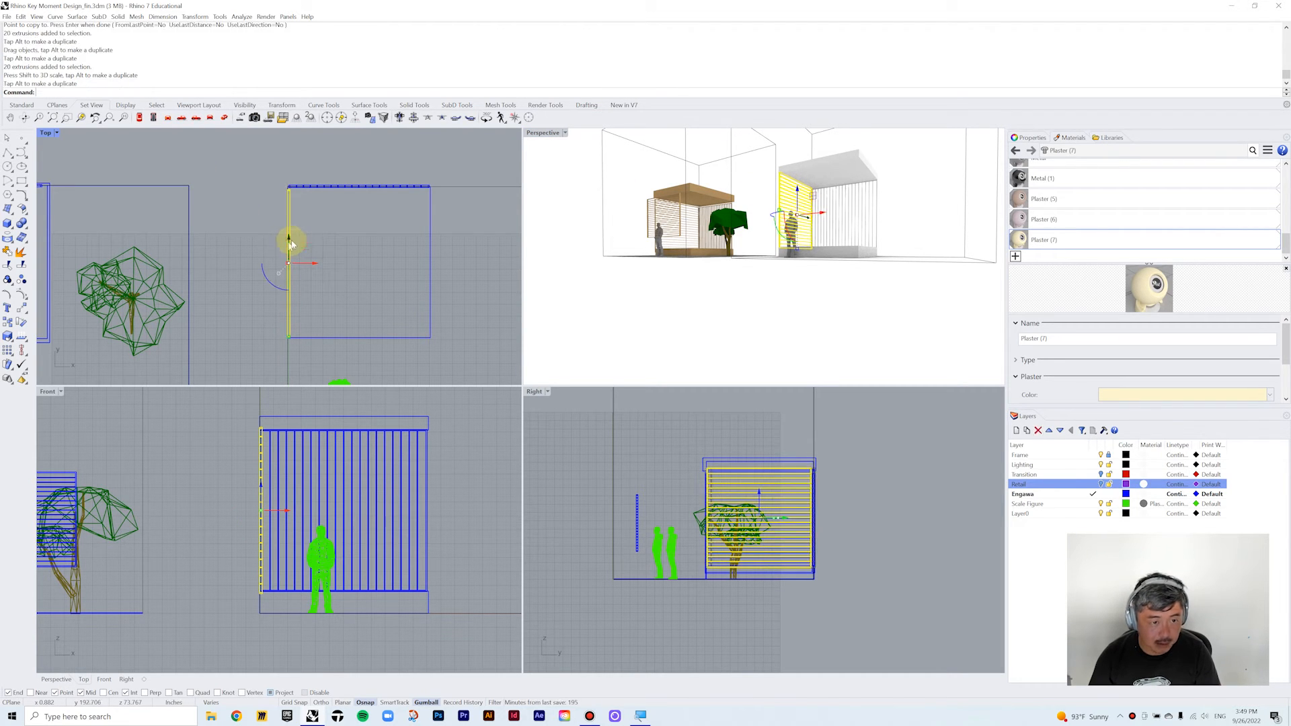
left_click(375, 254)
right_click_drag(876, 307, 583, 276)
- Copy the horizontal-slat side screen in the top view to the open area in front of the platform
left_click(765, 257)
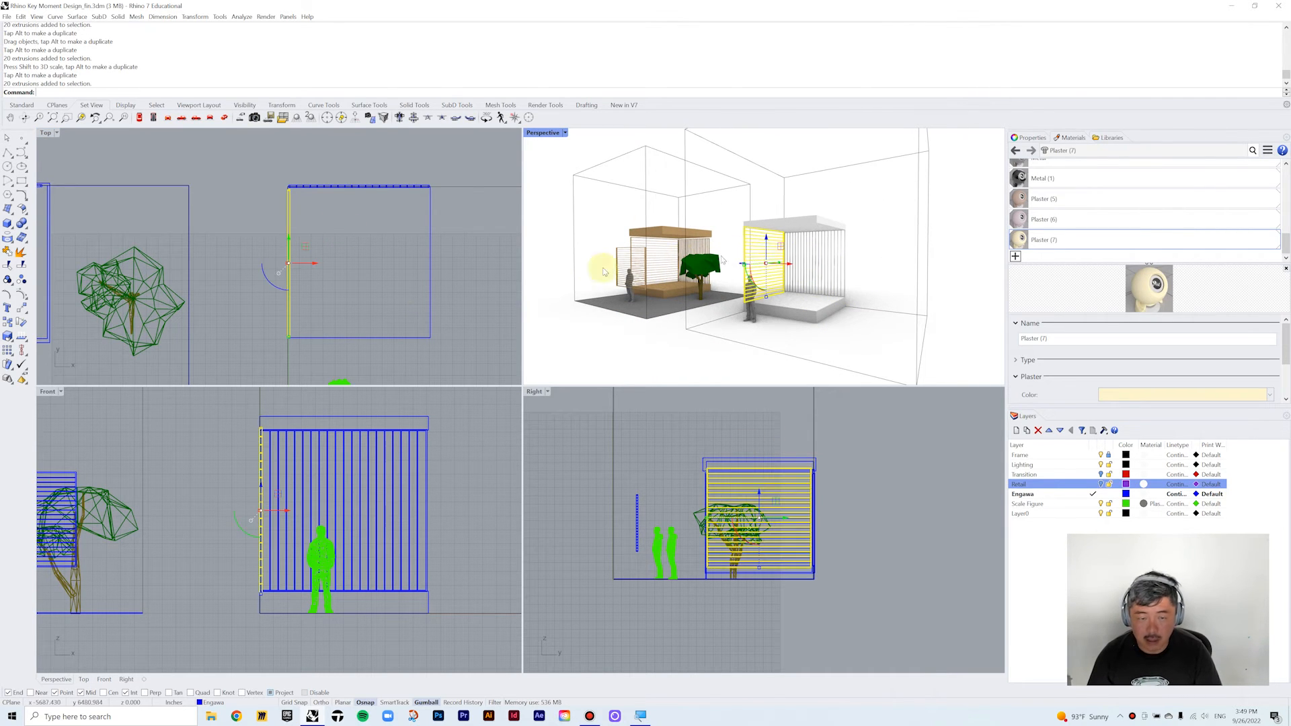
scroll(357, 272, "down", 4)
type("C")
key("Return")
left_click(293, 238)
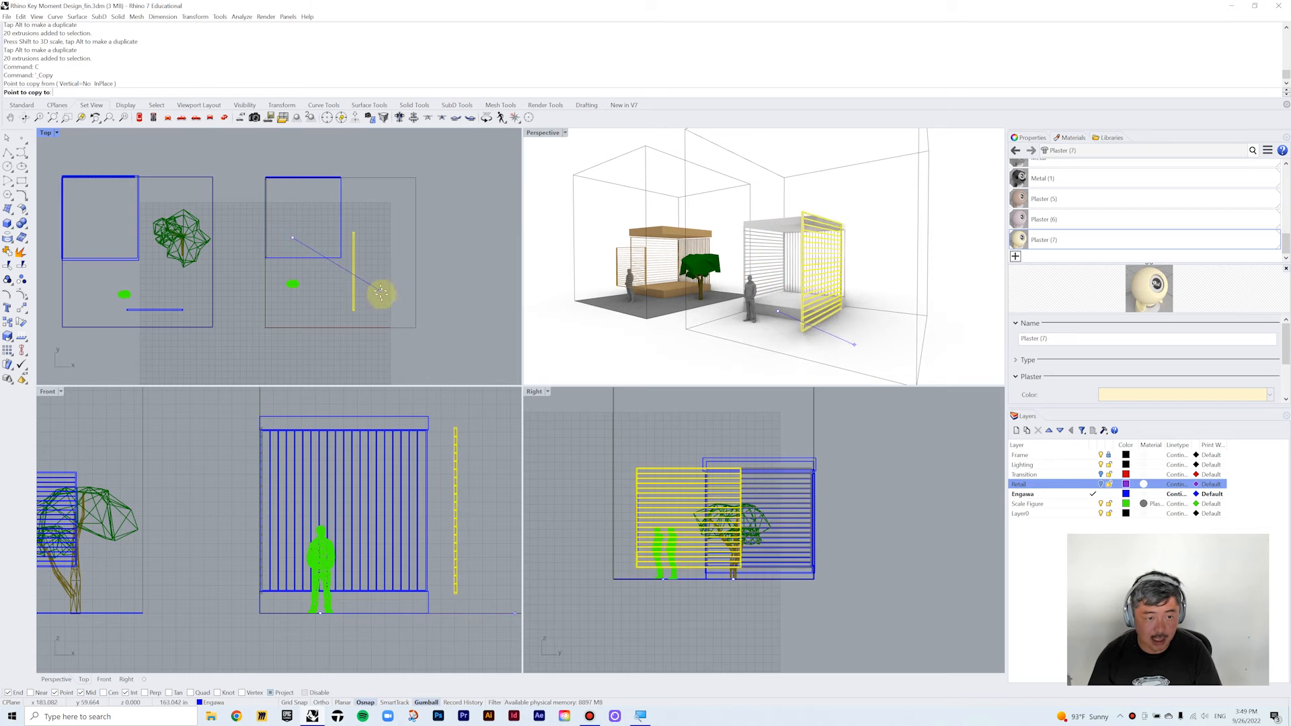
left_click(390, 304)
key("Return")
- Rotate the freestanding screen a quarter turn parallel to the platform's front, and reduce its height in the front view
left_click_drag(343, 306, 398, 293)
scroll(380, 558, "down", 3)
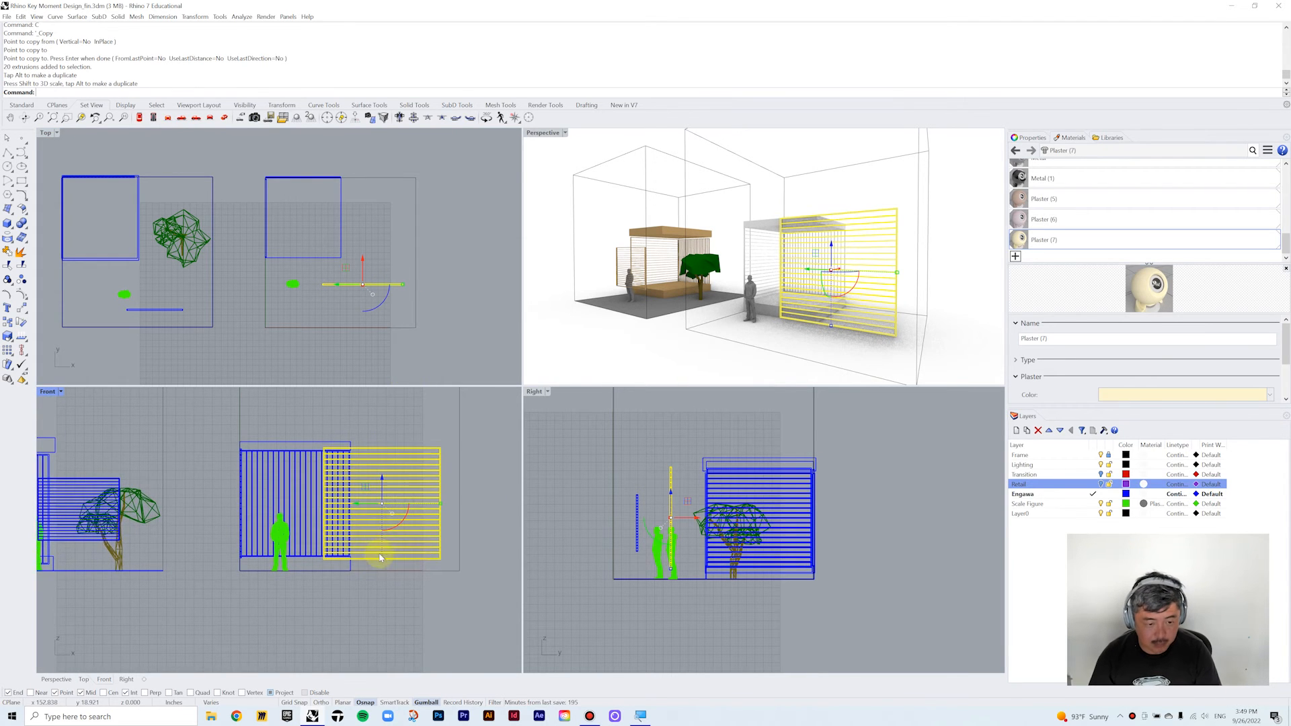
left_click_drag(381, 563, 335, 503)
- Move the scale figure closer to the platform and shift the freestanding screen toward the scene's front corner
right_click_drag(876, 322, 810, 313)
left_click(739, 312)
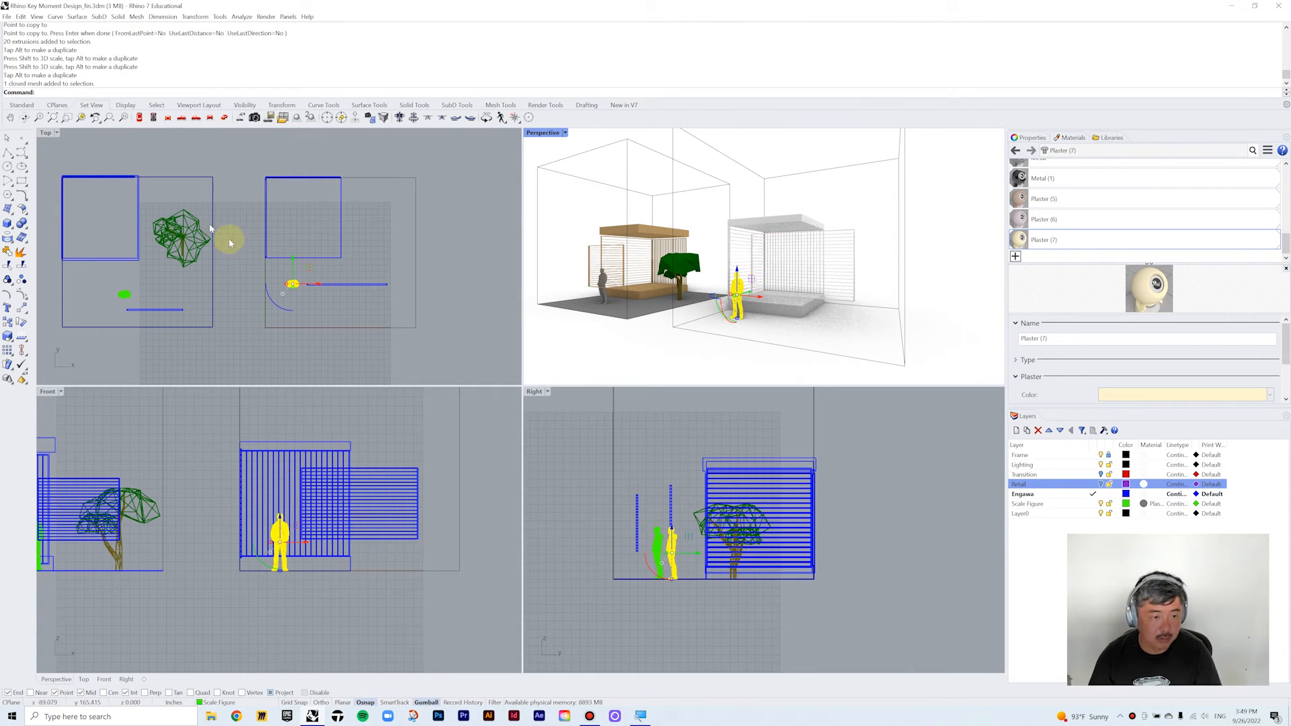
left_click_drag(296, 282, 387, 304)
left_click(309, 283)
left_click_drag(311, 281, 317, 275)
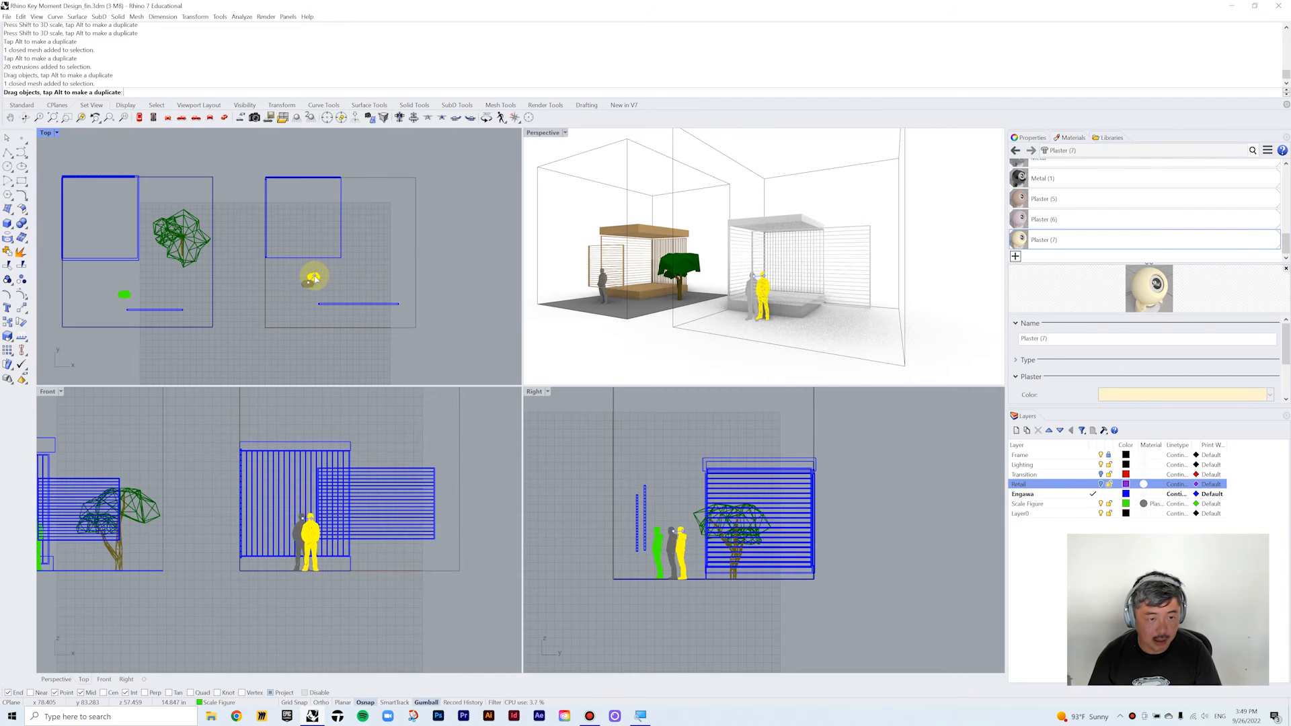
- Narrow the freestanding screen slightly and shift it toward the front edge in the top view
left_click(398, 237)
right_click_drag(768, 297, 868, 291)
left_click(869, 291)
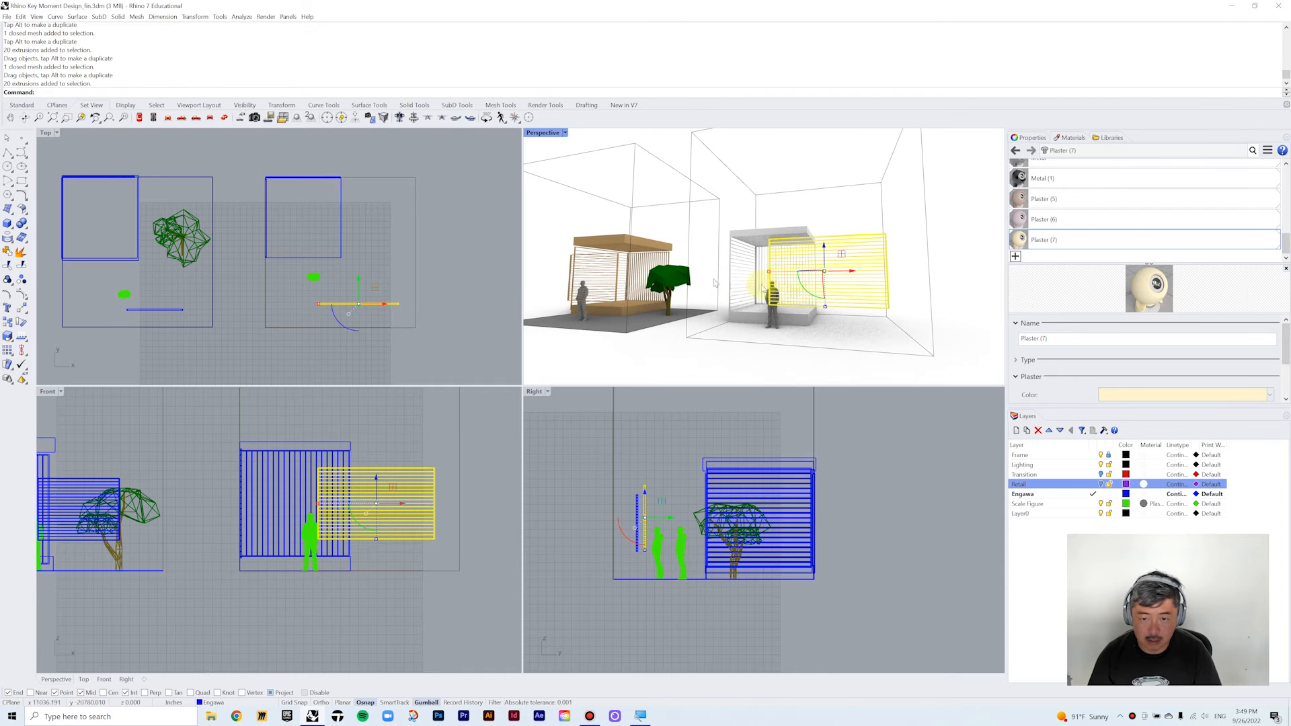
left_click_drag(396, 503, 391, 504)
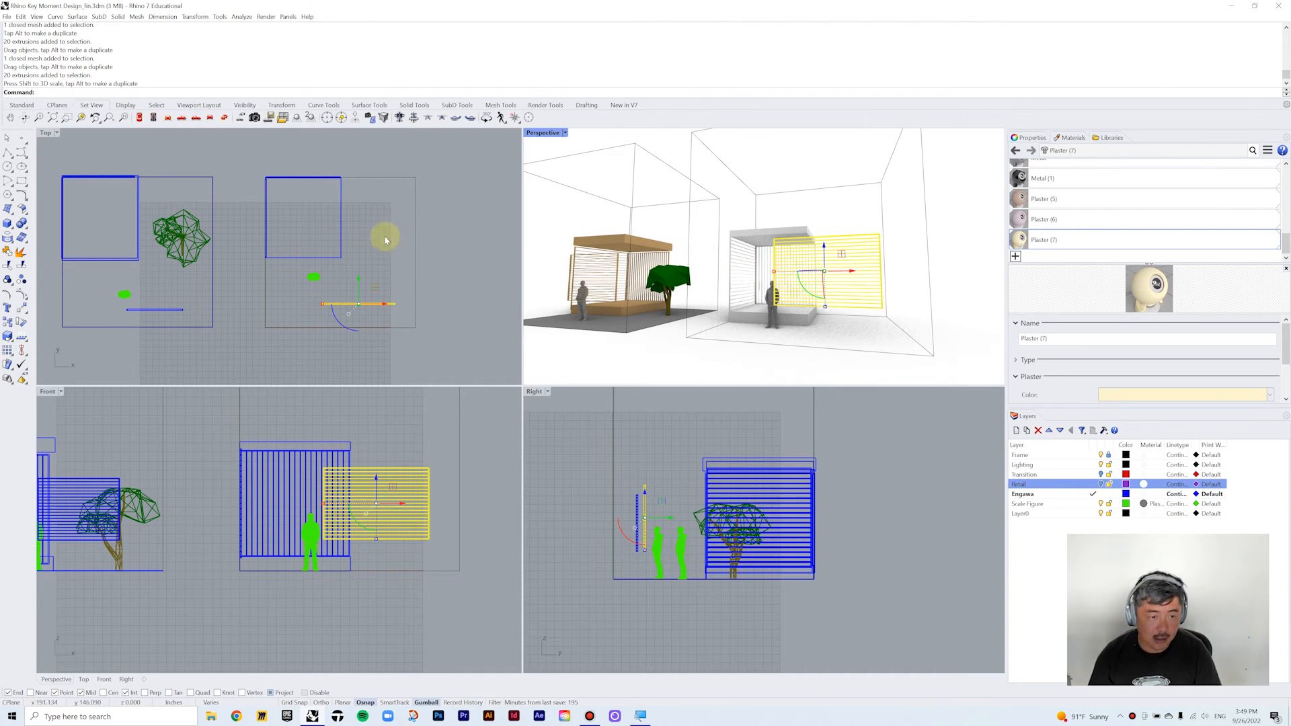
left_click(383, 274)
left_click(375, 304)
left_click_drag(375, 289, 370, 293)
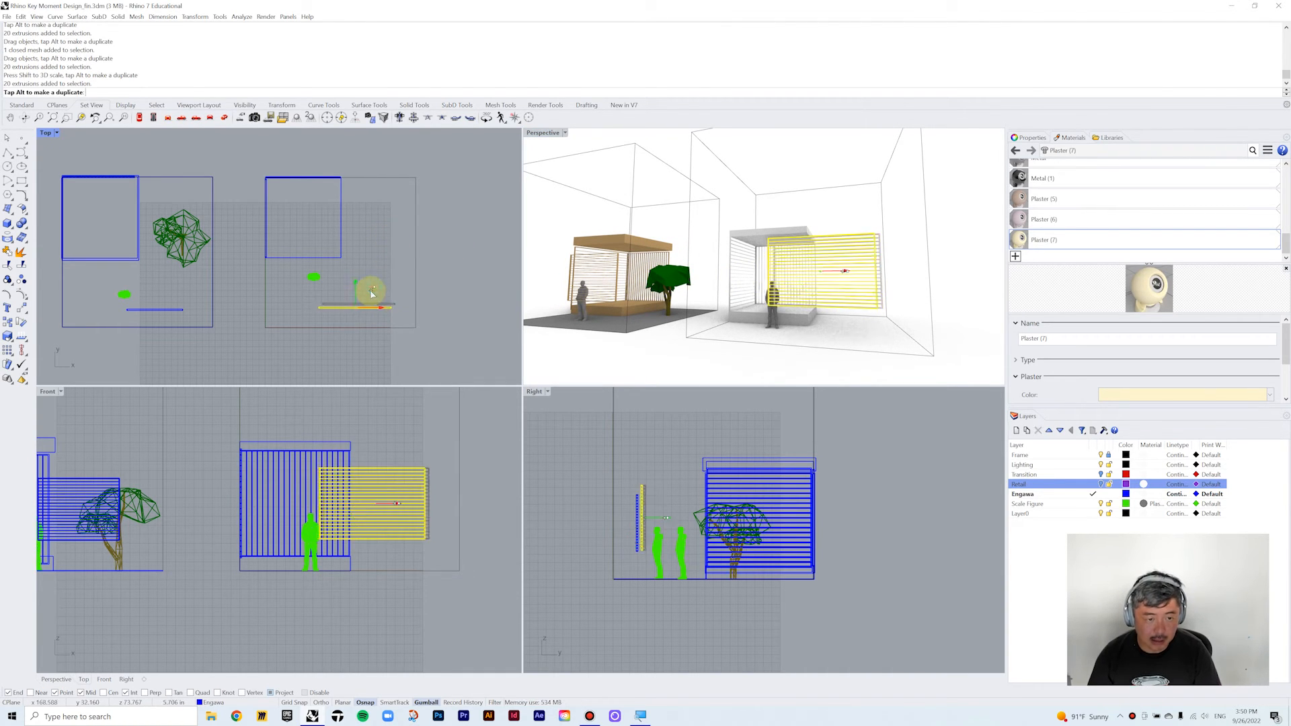
left_click(444, 246)
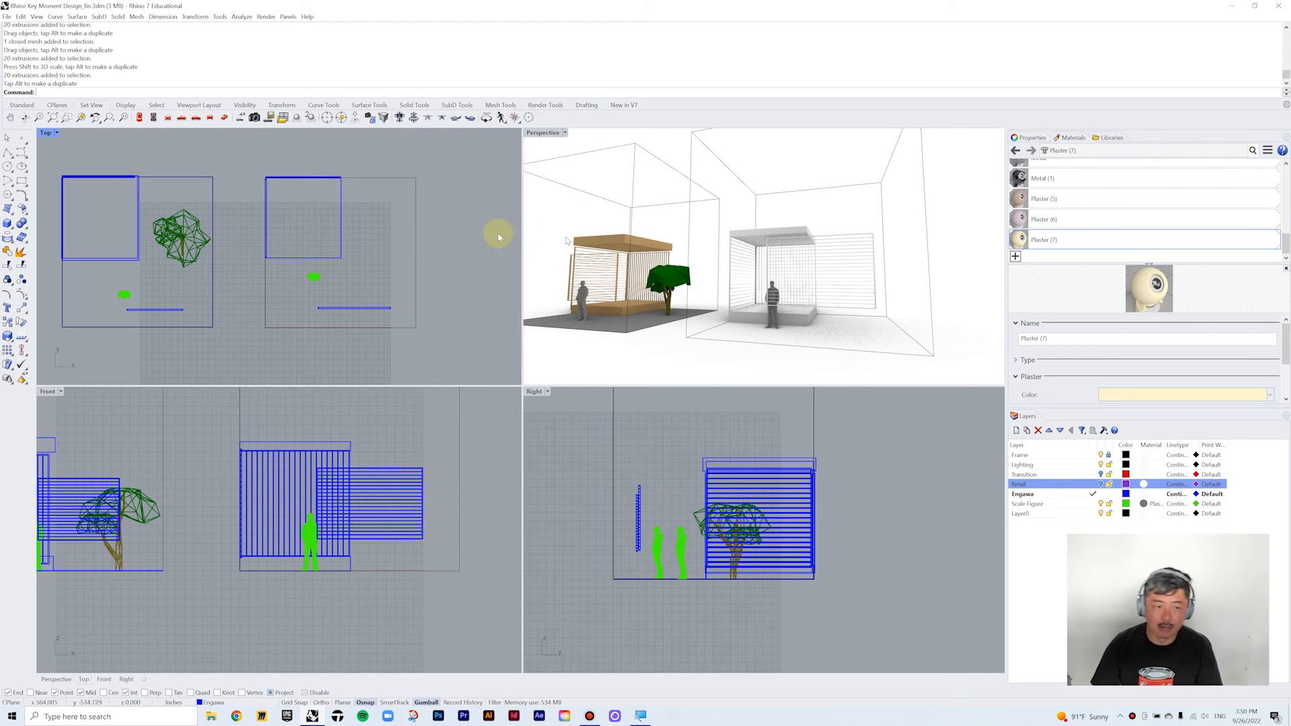
- Select the reference scene's tree in the top view
mouse_move(369, 265)
right_mouse_down()
mouse_move(338, 259)
mouse_move(376, 261)
right_mouse_up()
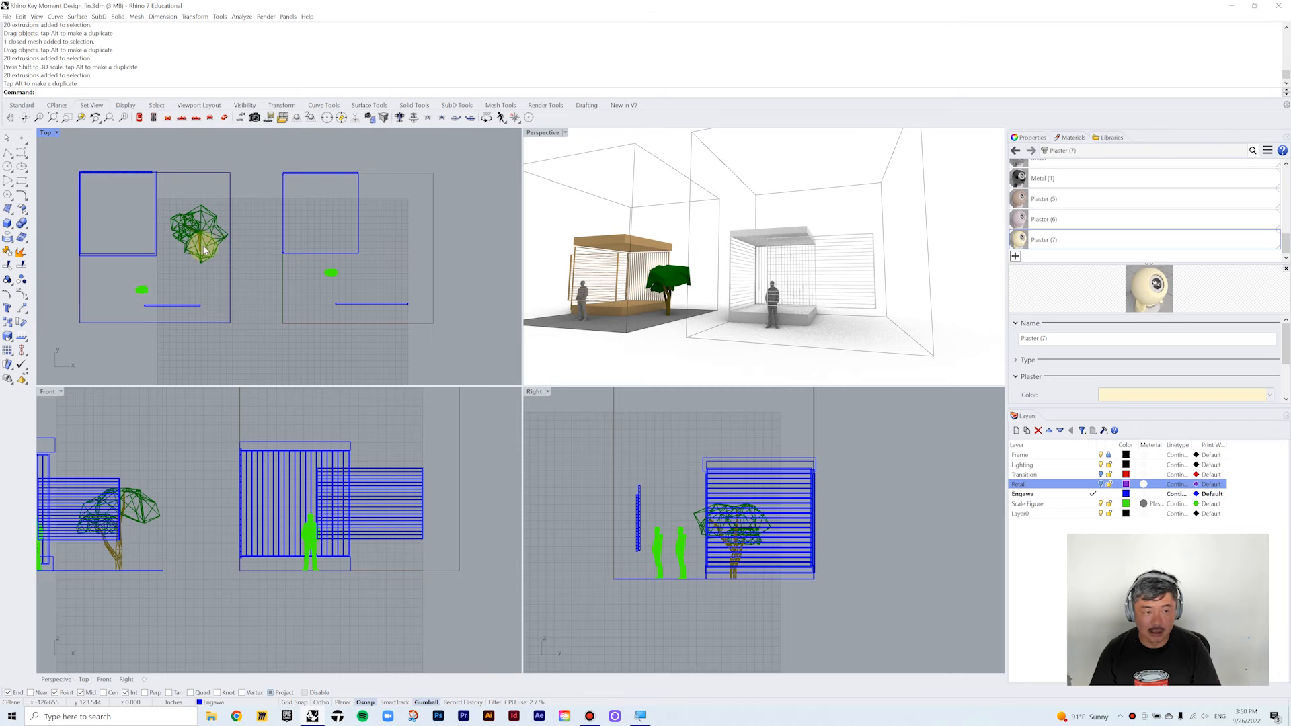
scroll(204, 249, "up", 5)
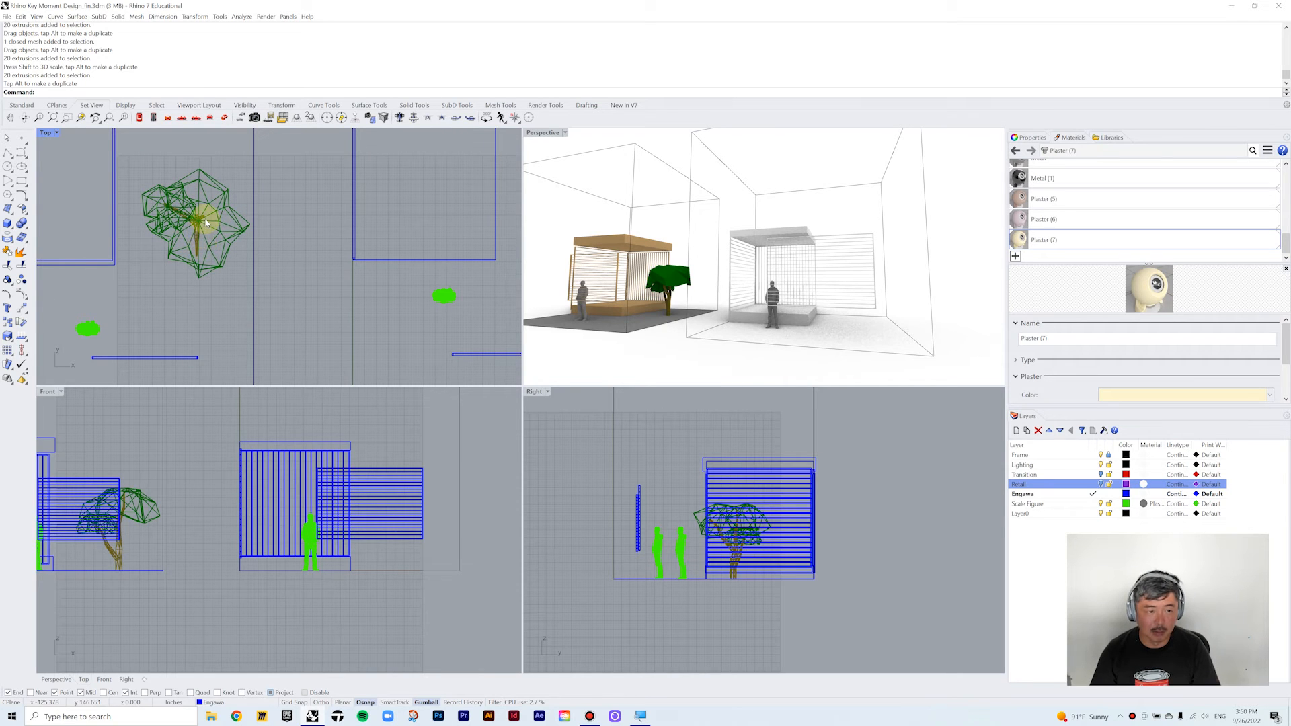
left_click(205, 224)
scroll(205, 226, "down", 5)
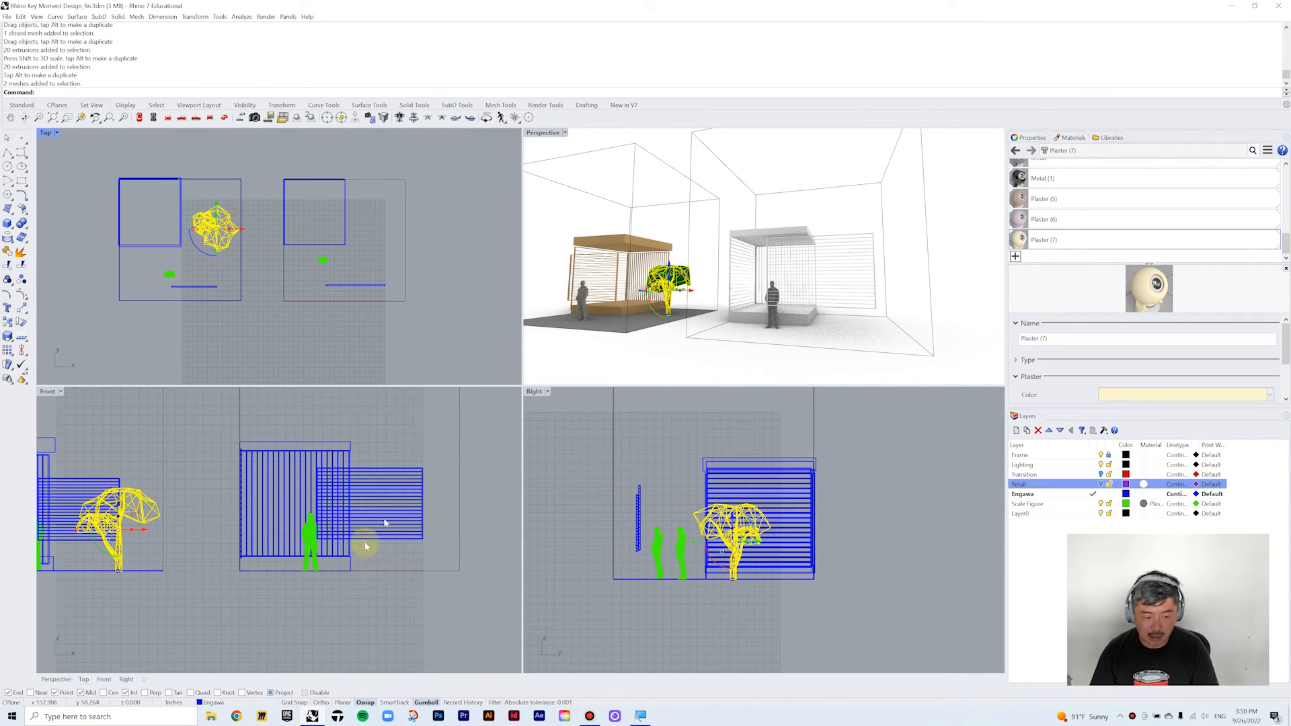
- Switch to Chrome, enlarge the 3D Warehouse window and search its models for "tree"
left_click(236, 717)
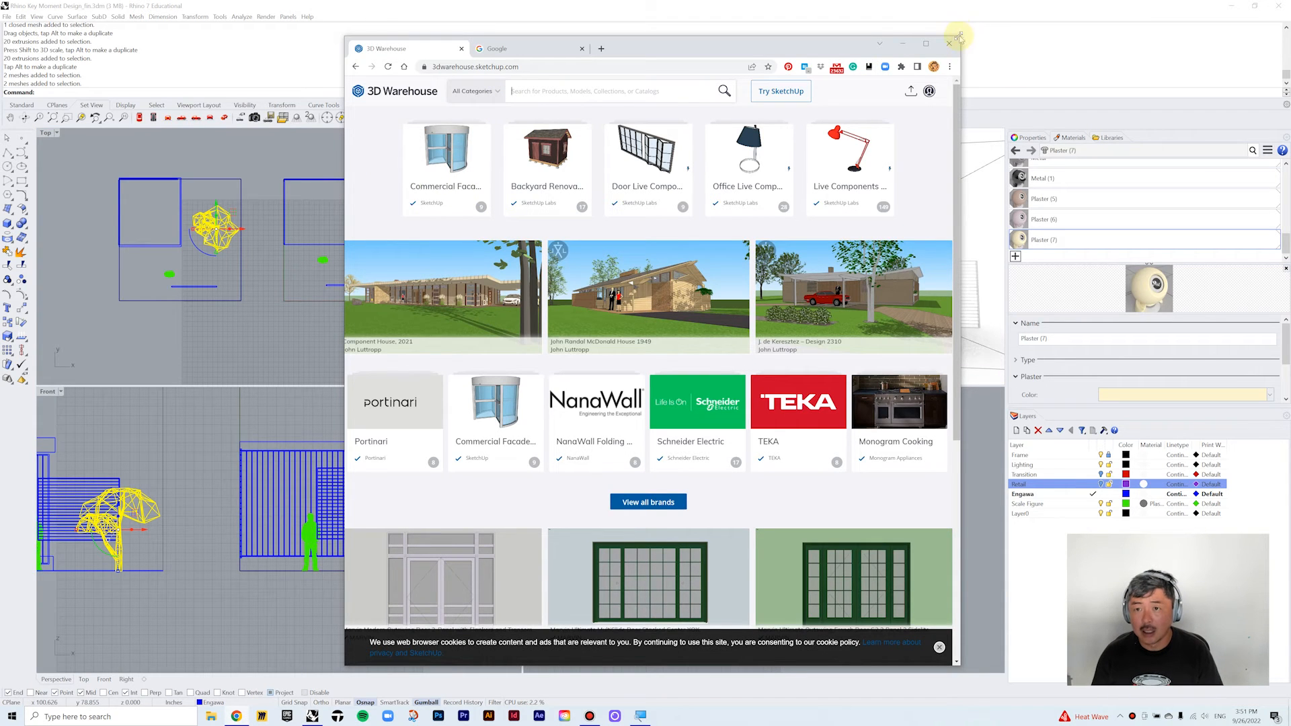
left_click_drag(959, 36, 1273, 5)
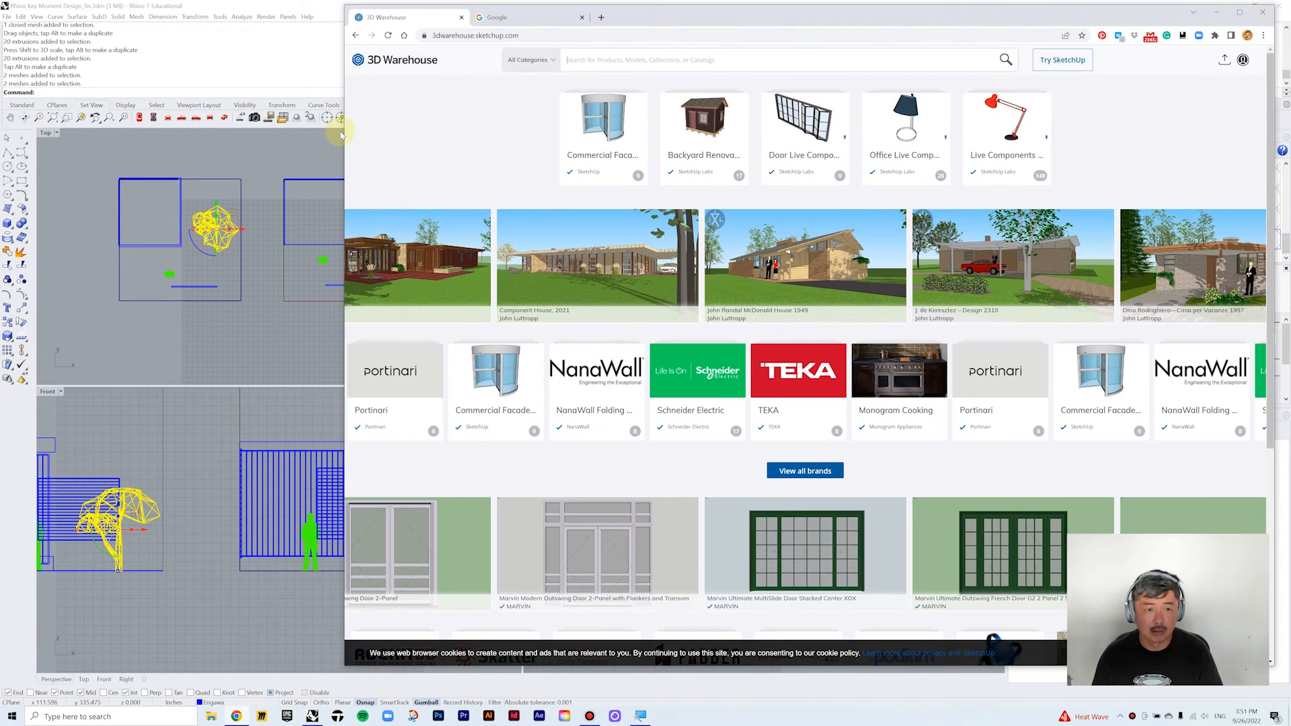
left_click_drag(343, 135, 52, 134)
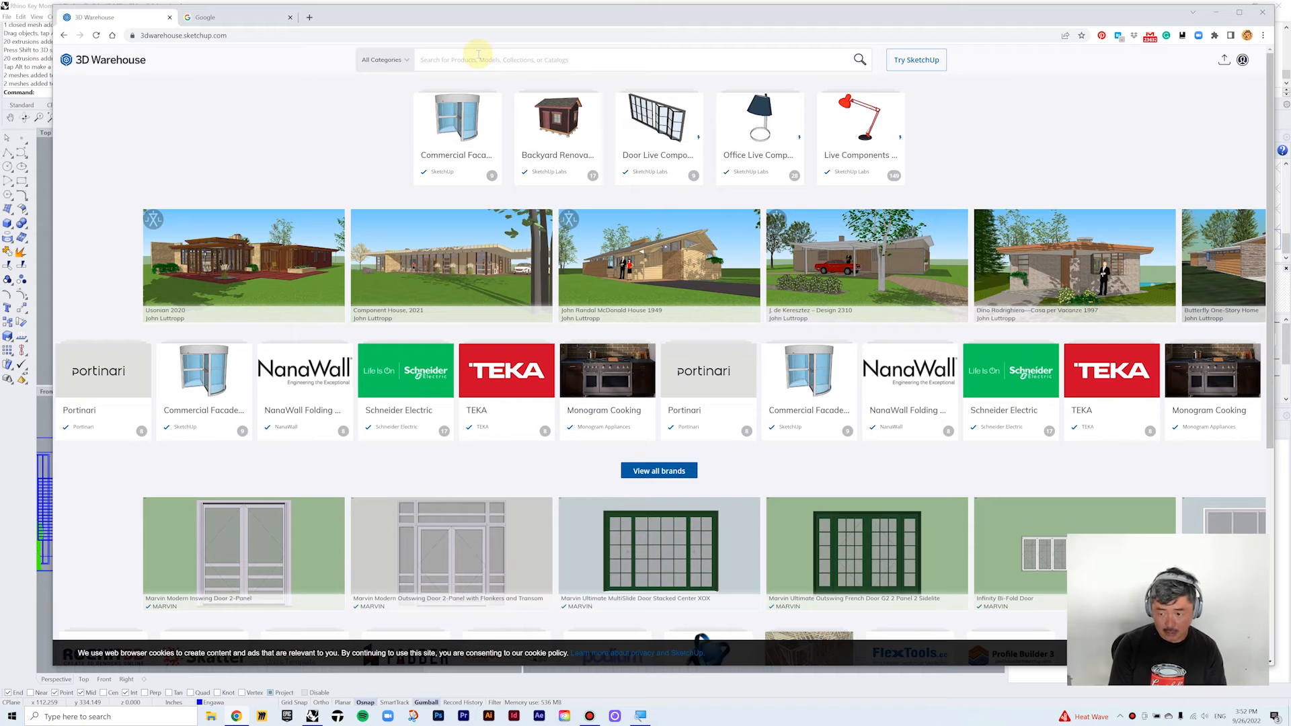
type("ee")
key("Return")
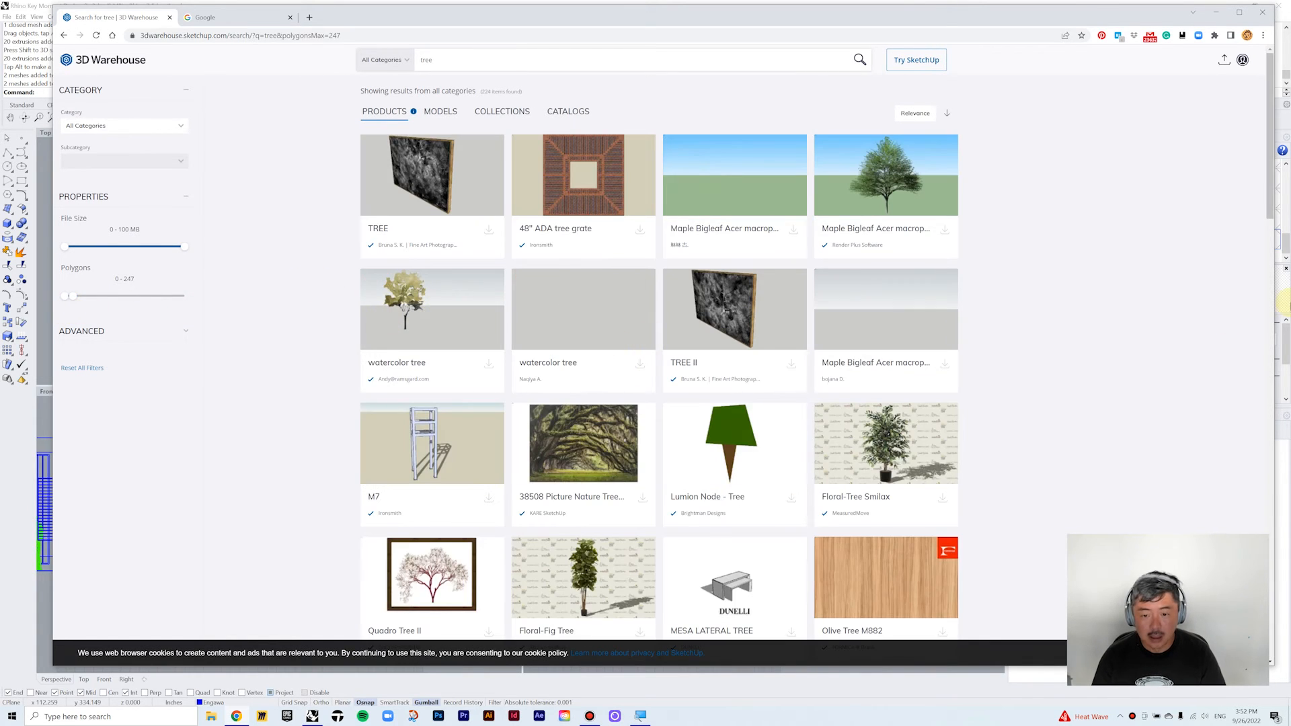
- Browse the tree models and try to download the dark green Tree_2D_Schematic model
scroll(1076, 360, "down", 8)
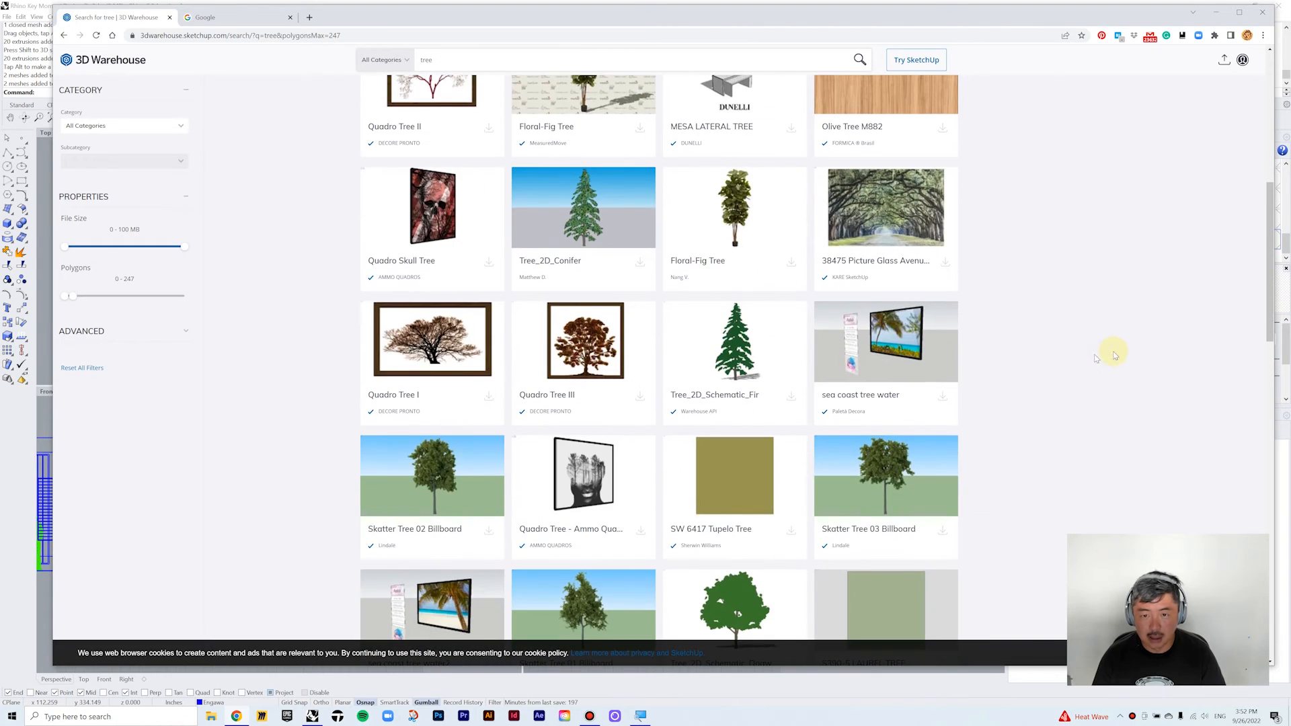
scroll(719, 219, "down", 5)
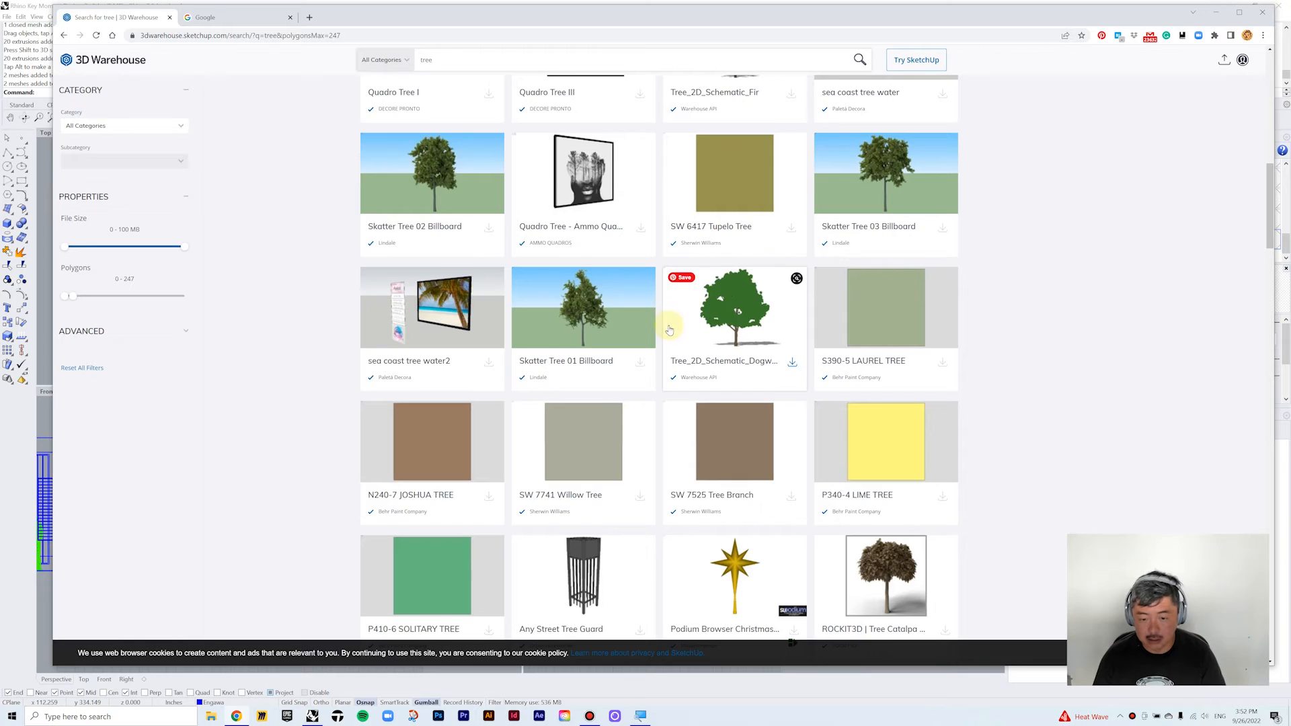
scroll(670, 330, "down", 3)
scroll(670, 332, "down", 5)
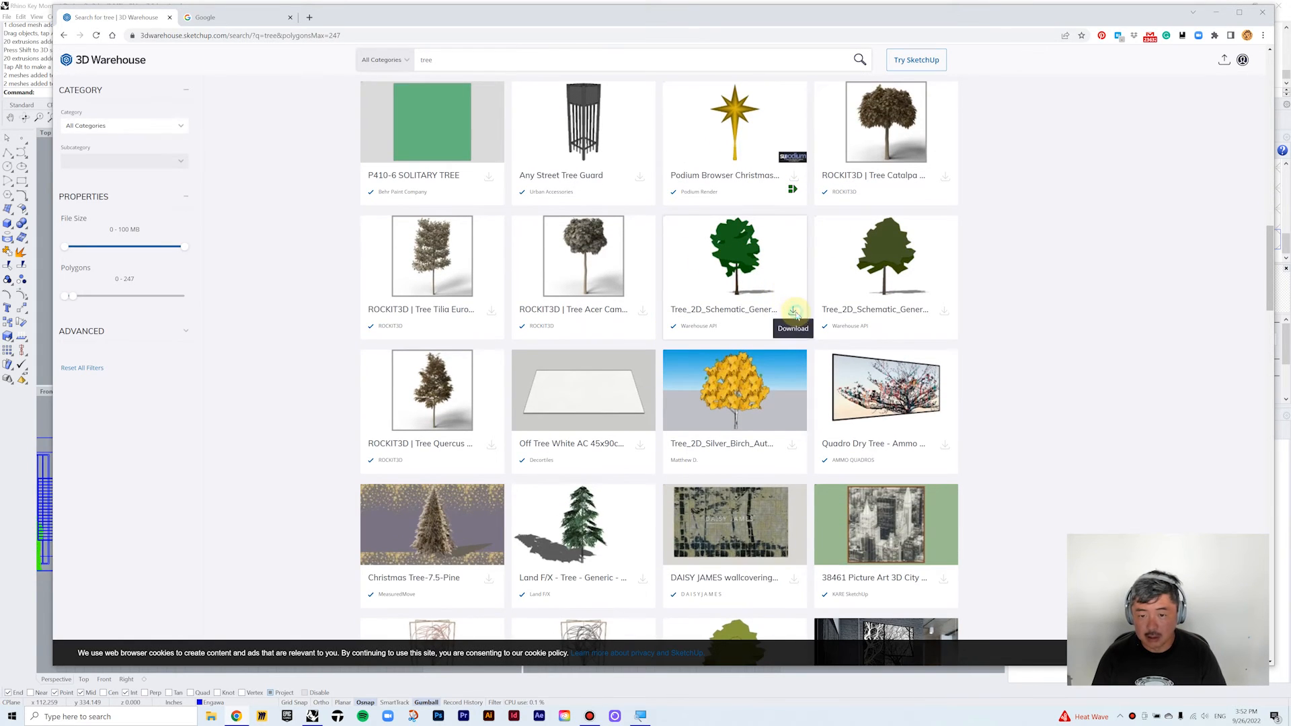
left_click(795, 315)
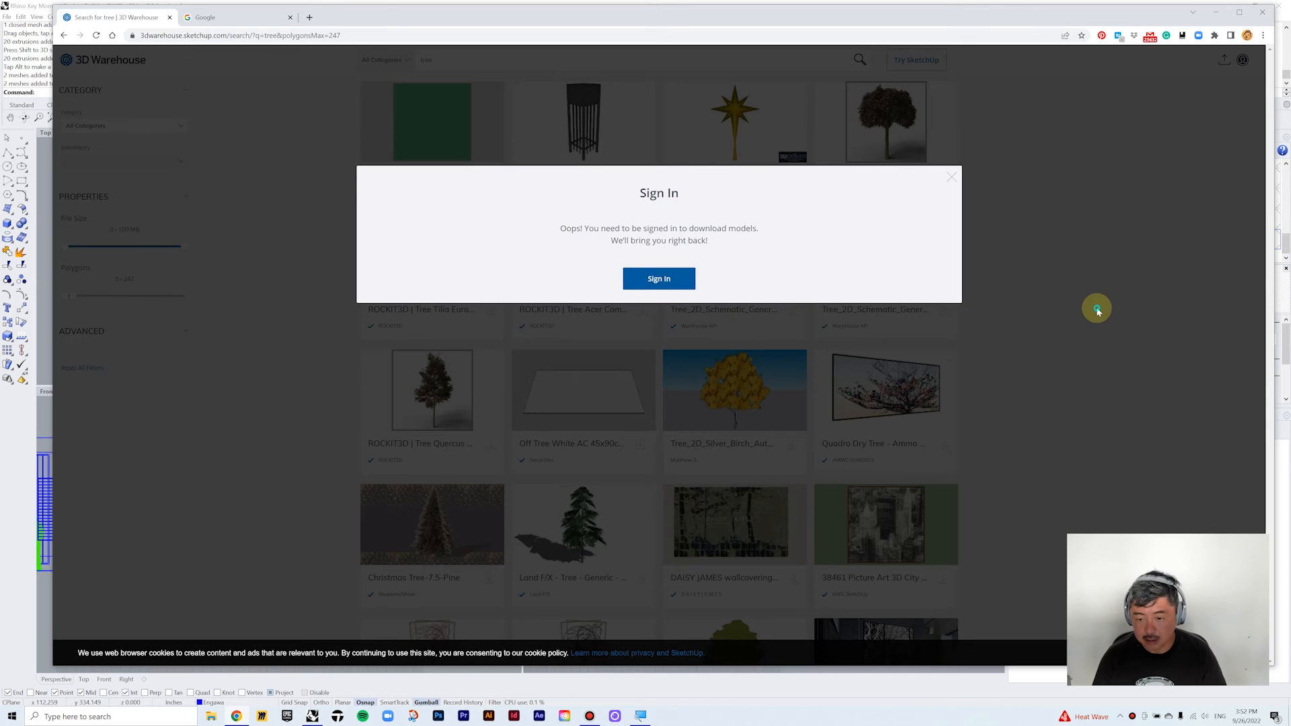
left_click(1099, 306)
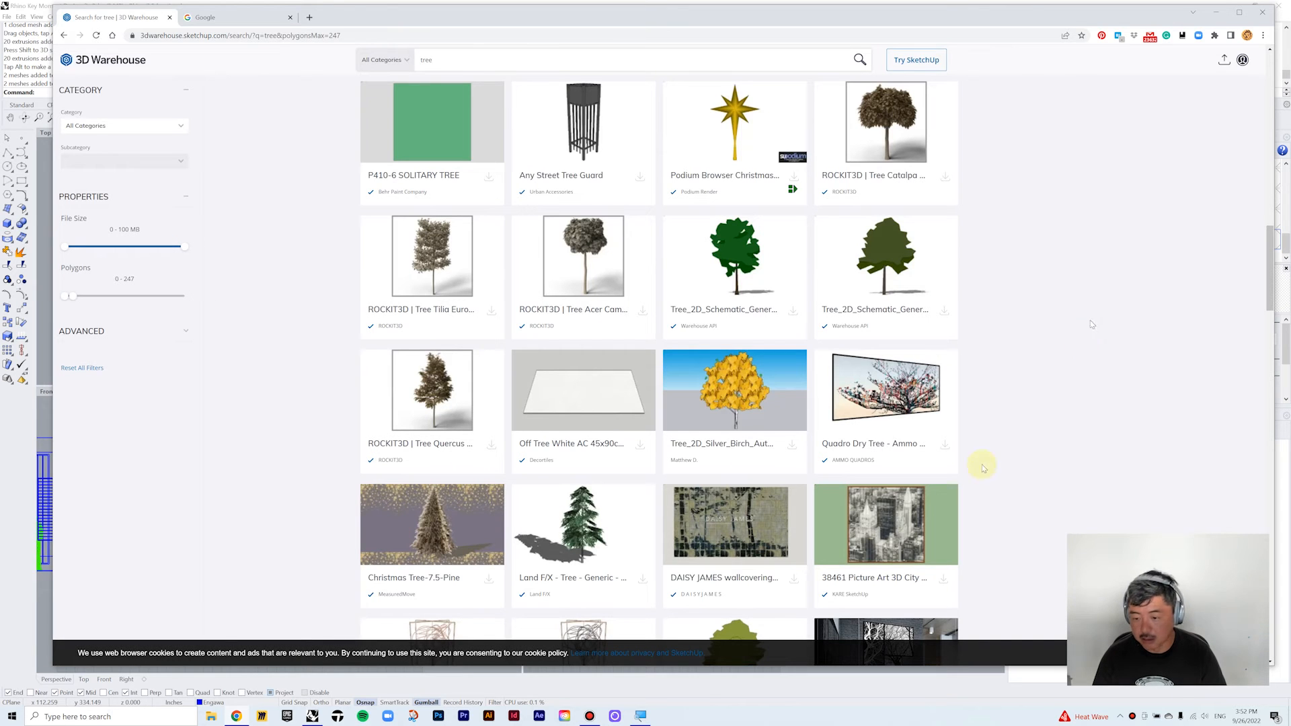
- Switch back to Rhino and copy the reference tree horizontally in the top view to the matching spot beside the new platform
left_click(312, 717)
left_click(874, 210)
left_click(718, 288)
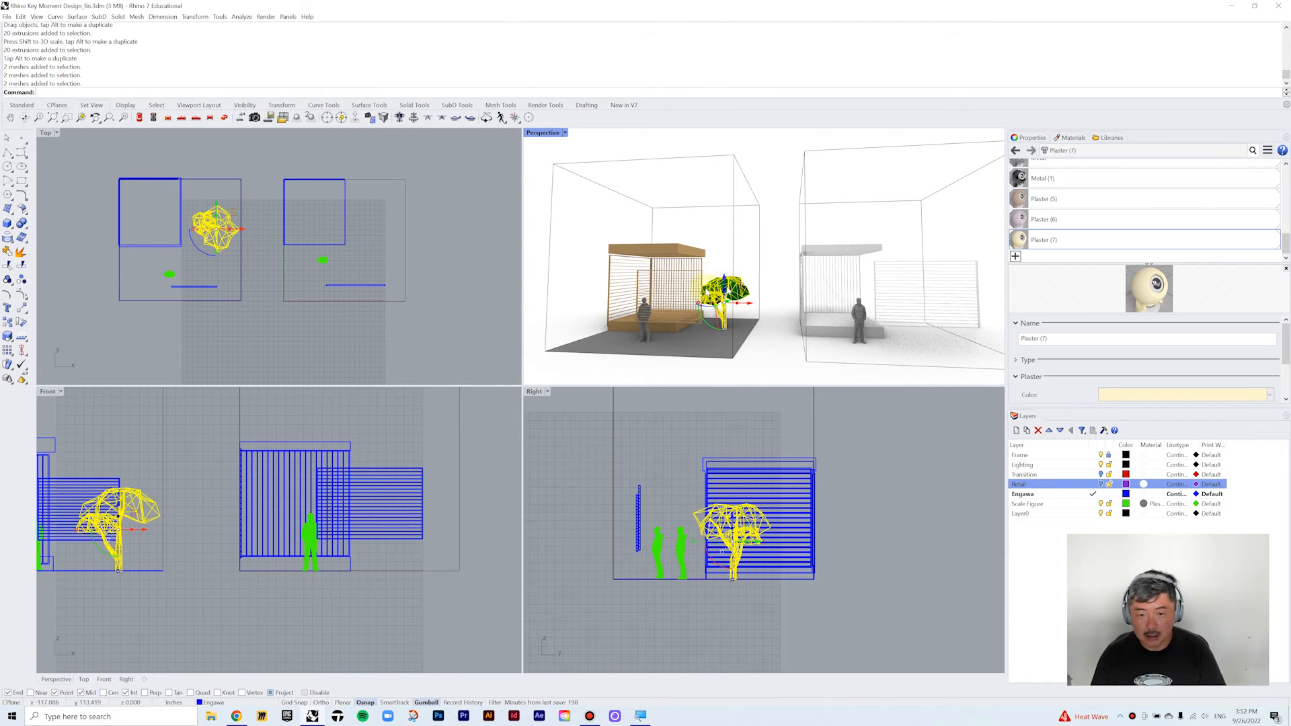
type("c")
key("Return")
left_click(204, 224)
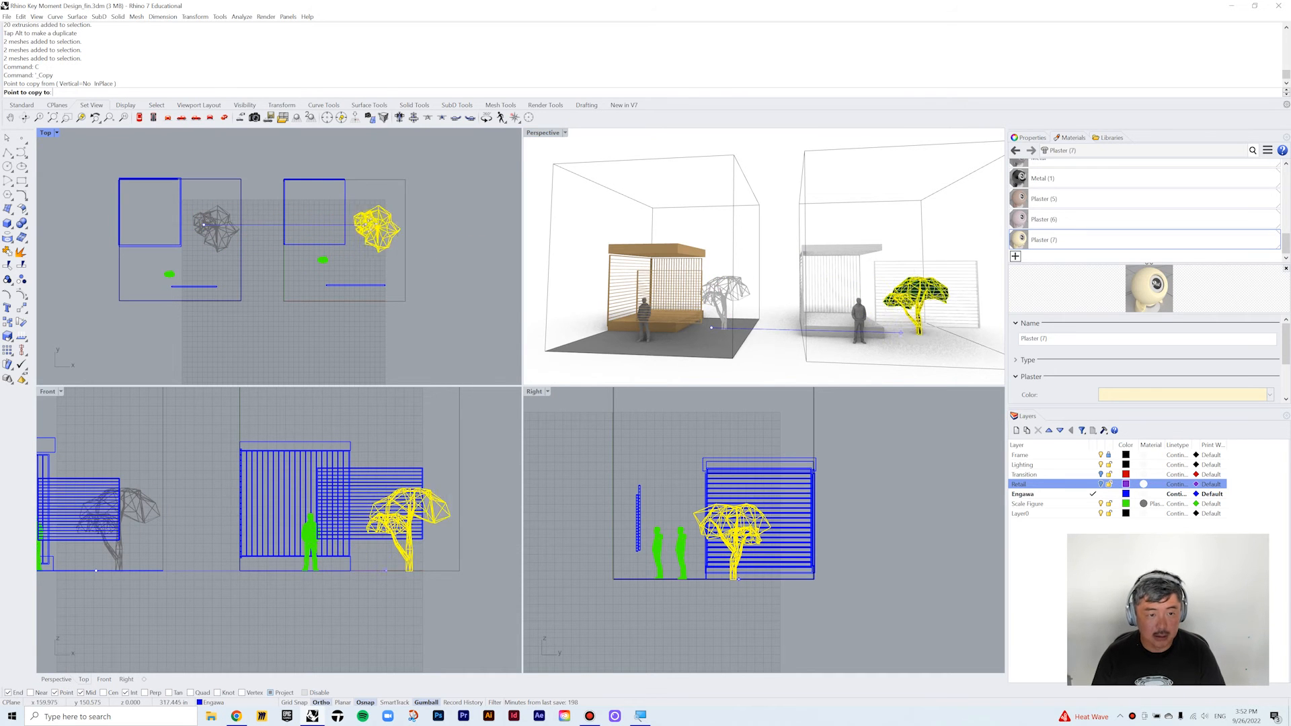
left_click(364, 224)
key("Escape")
right_click_drag(890, 225, 828, 290)
scroll(827, 291, "up", 2)
scroll(774, 243, "down", 4)
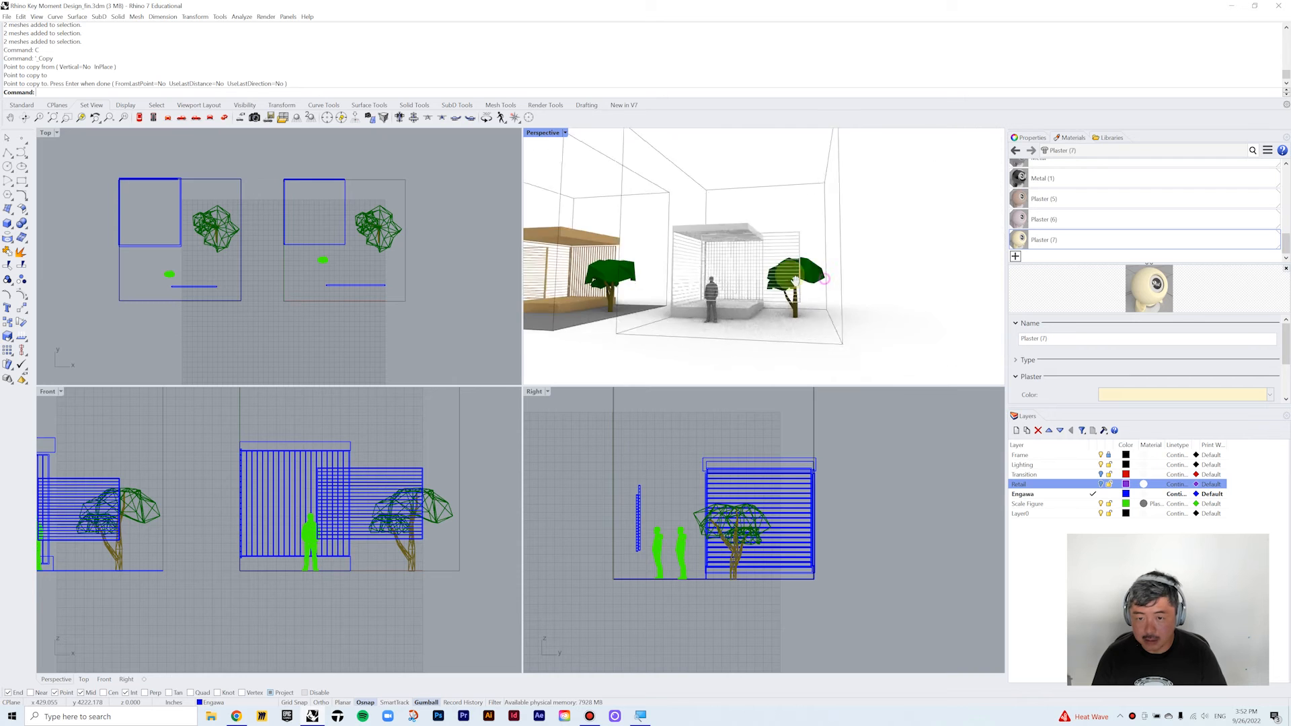
type("c")
key("Return")
left_click(721, 221)
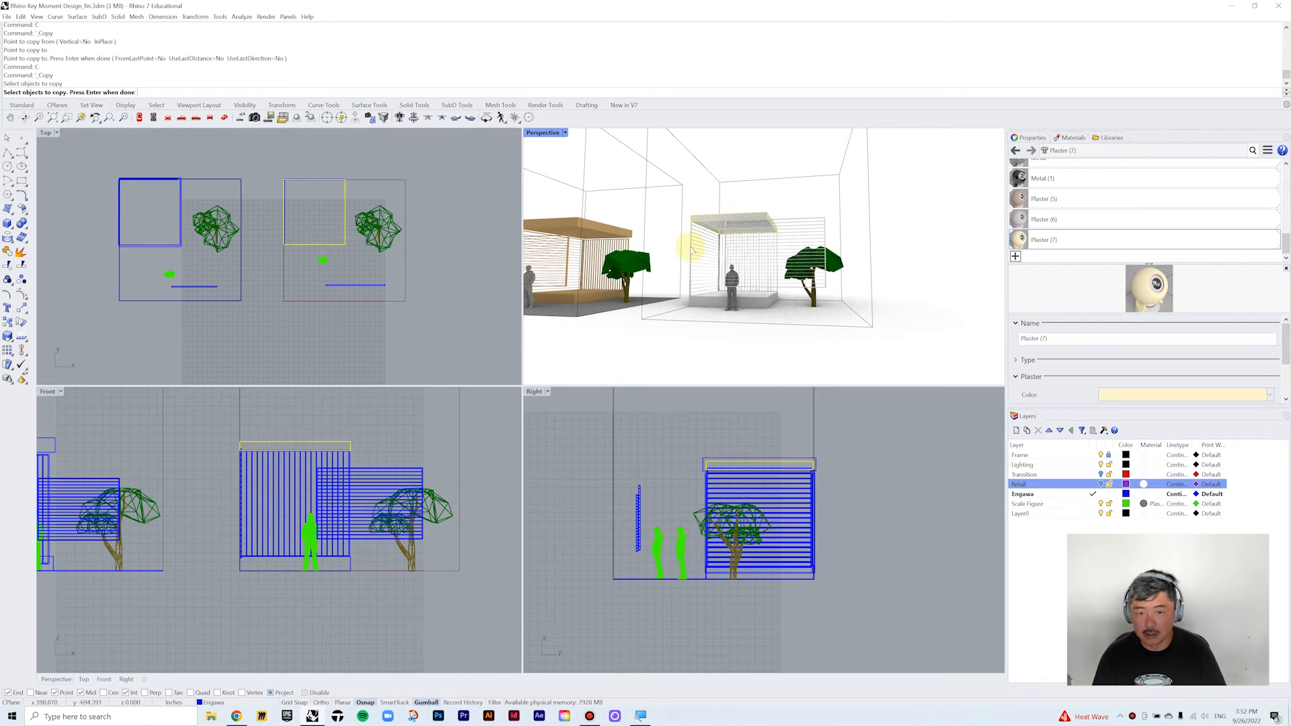
left_click(804, 254)
left_click(780, 250)
left_click(761, 270)
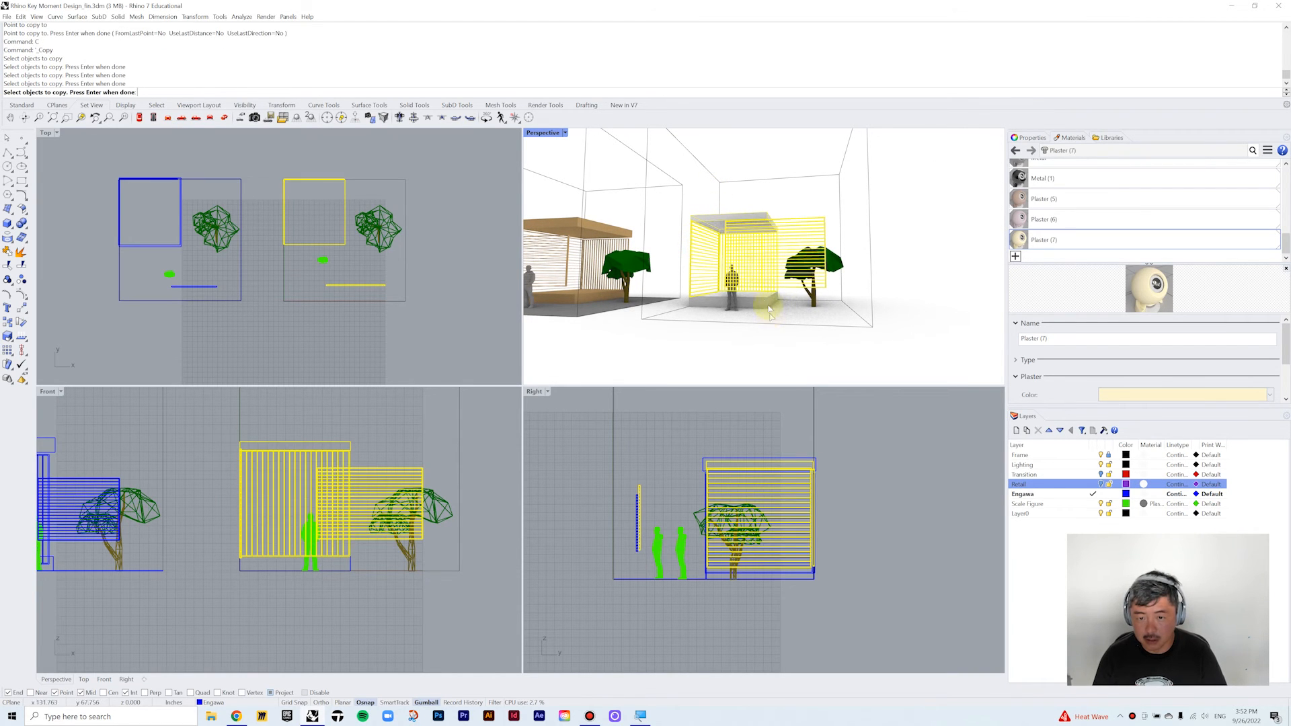
left_click(763, 305)
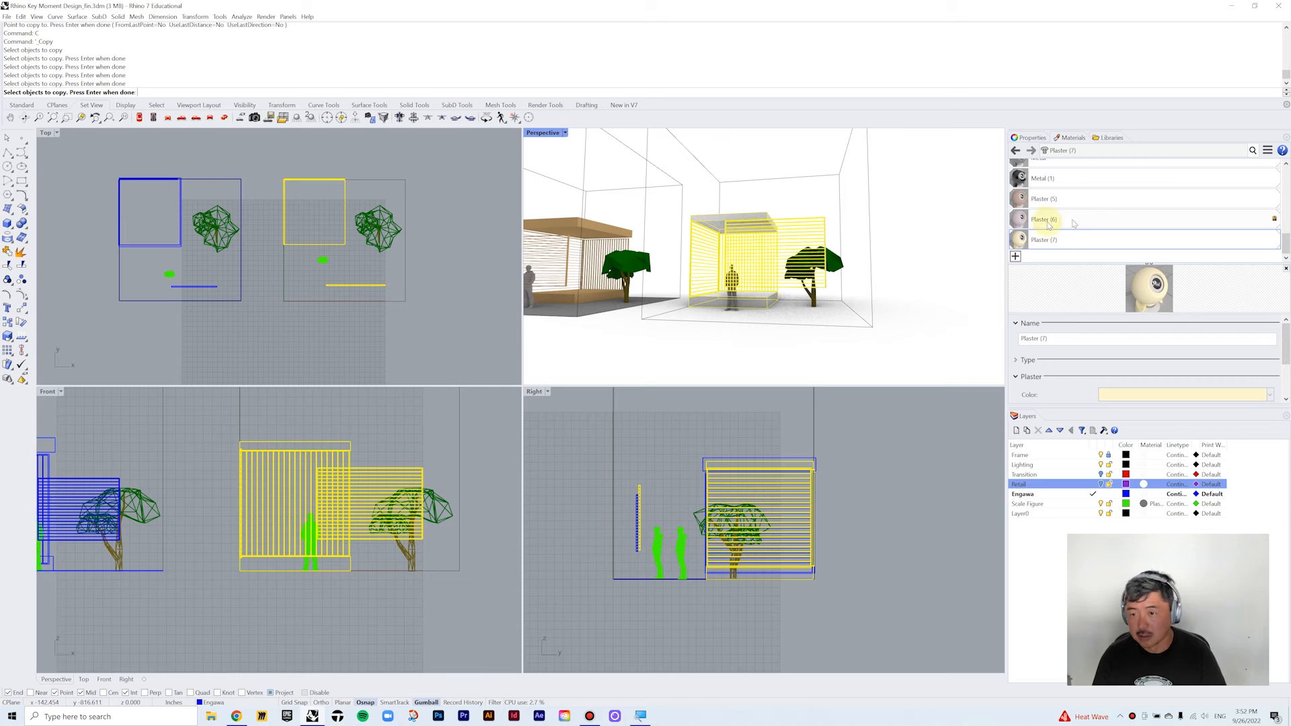
- Create a new Plaster material and set its color to a golden brown
left_click(1016, 257)
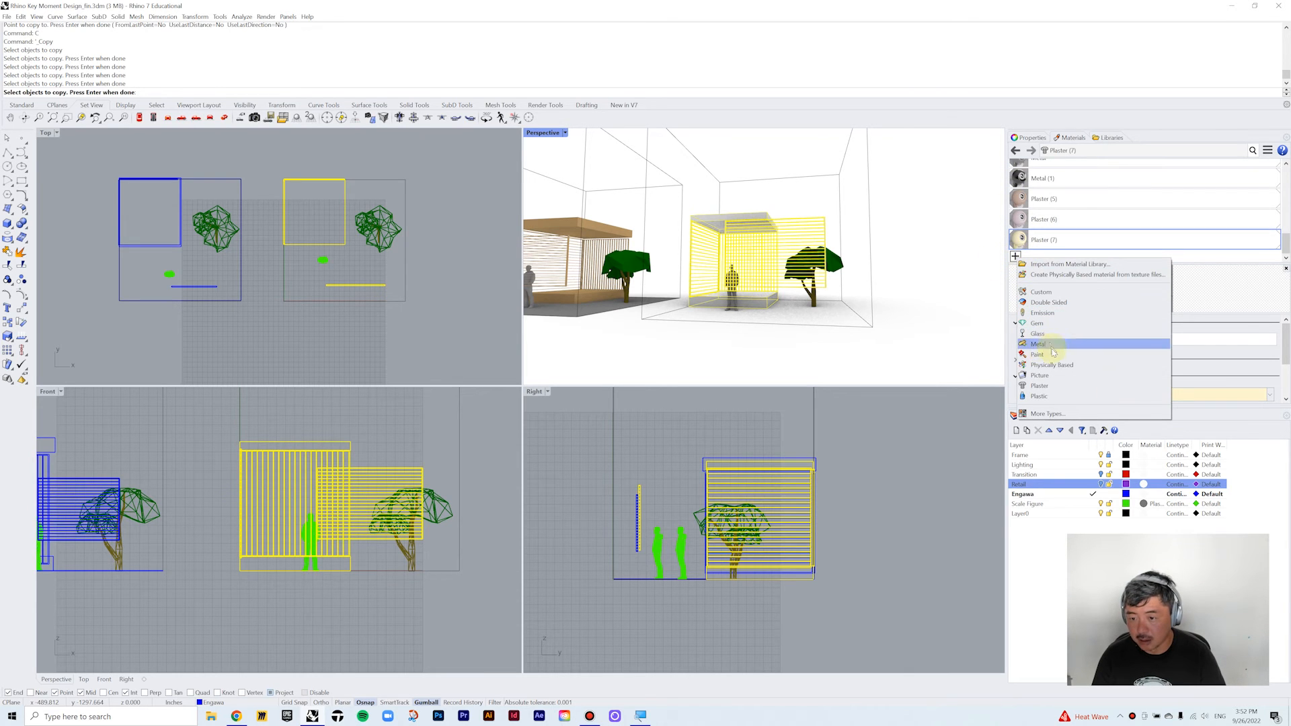
left_click(1040, 386)
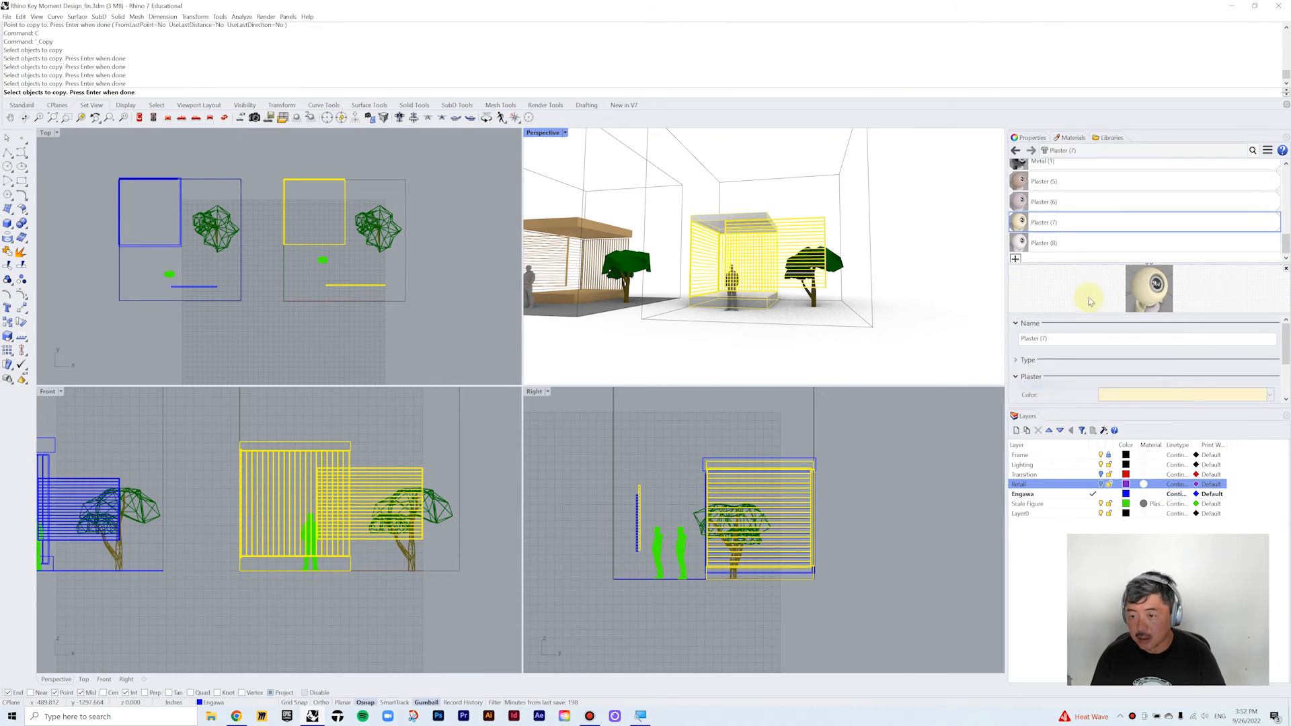
left_click(1118, 395)
mouse_move(573, 230)
left_mouse_down()
mouse_move(572, 217)
mouse_move(554, 242)
left_mouse_up()
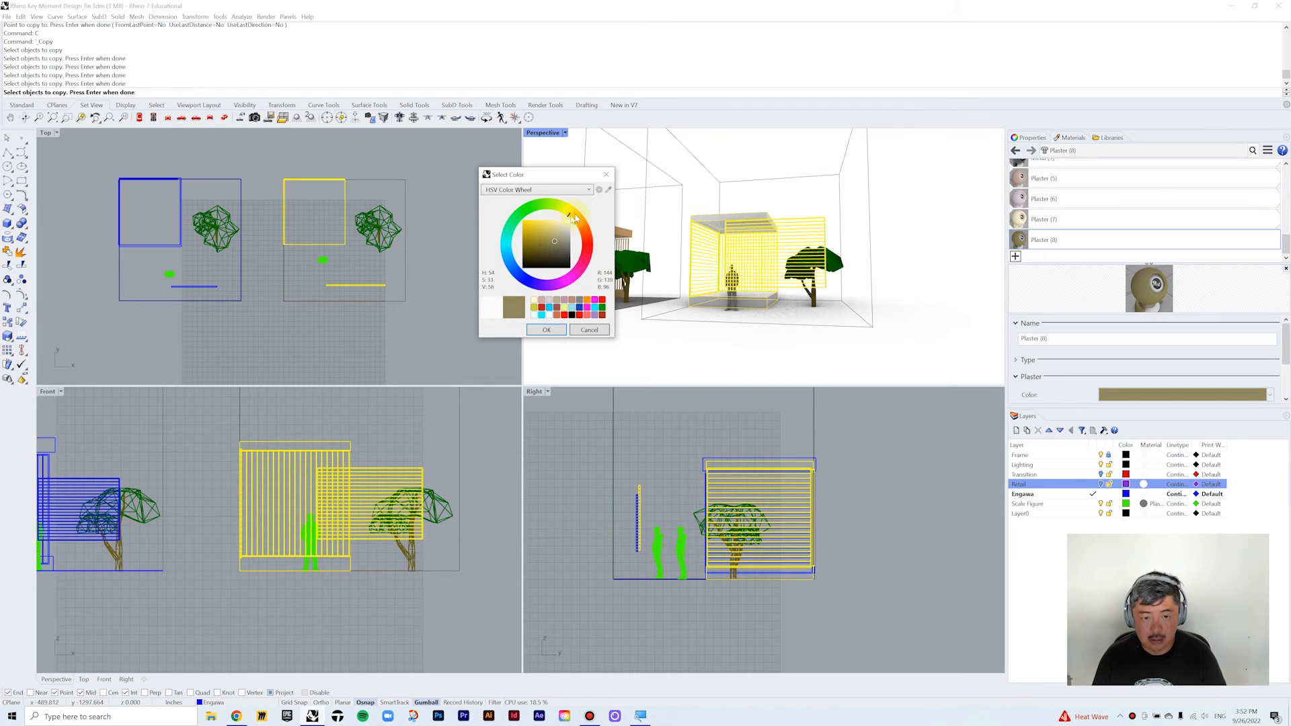
left_click_drag(558, 241, 546, 245)
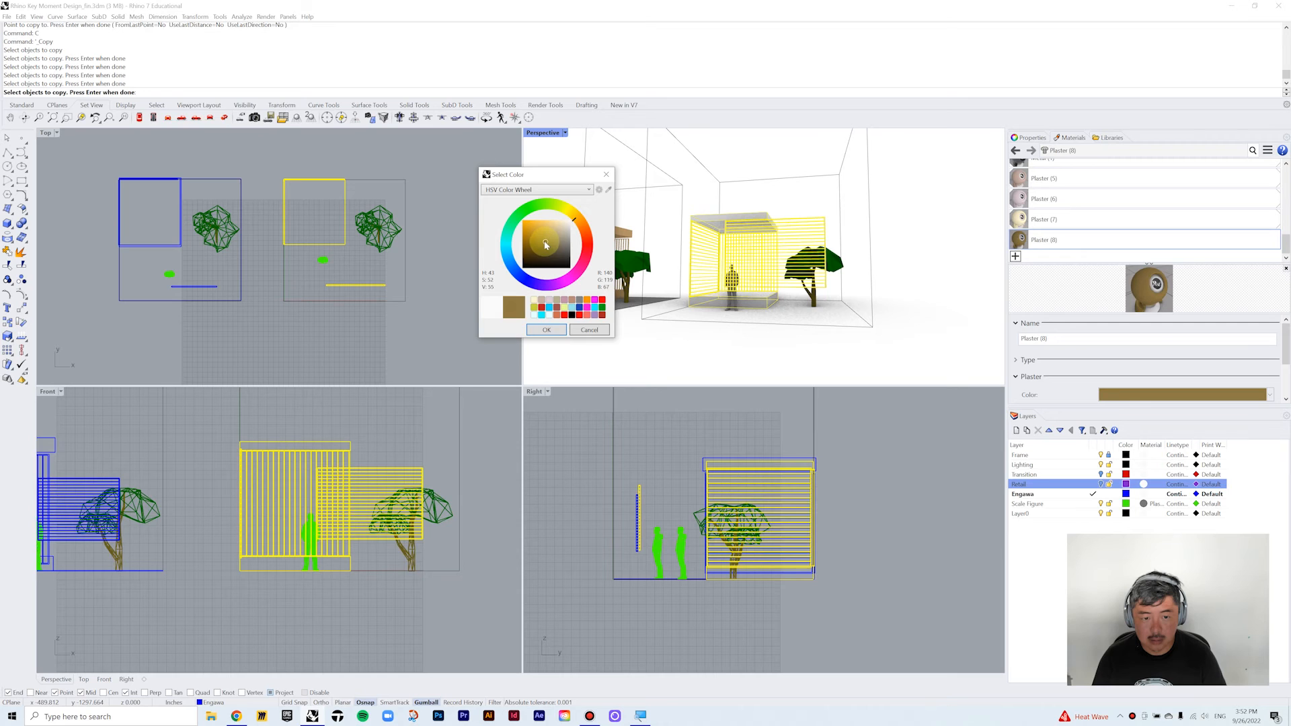
left_click(547, 329)
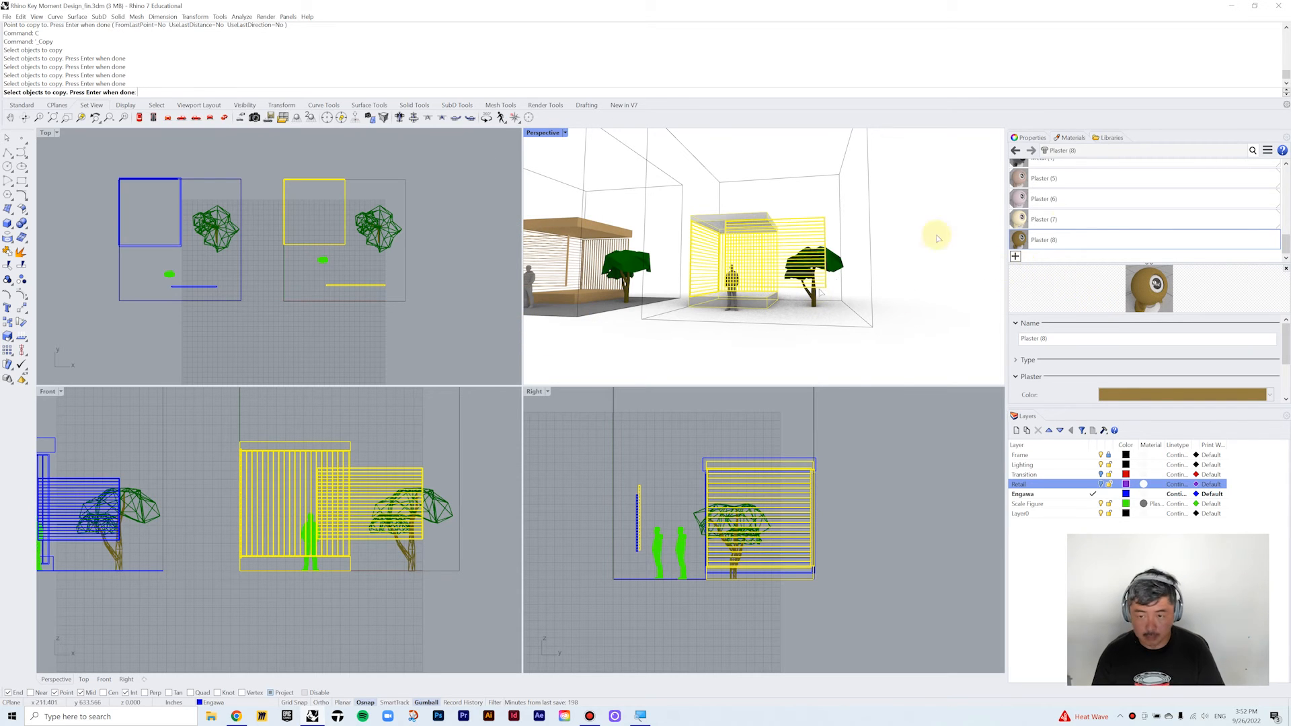
- Try to assign the brown plaster material to the selected roof, screens and platform, and leave the copy command
left_click_drag(1018, 244, 796, 246)
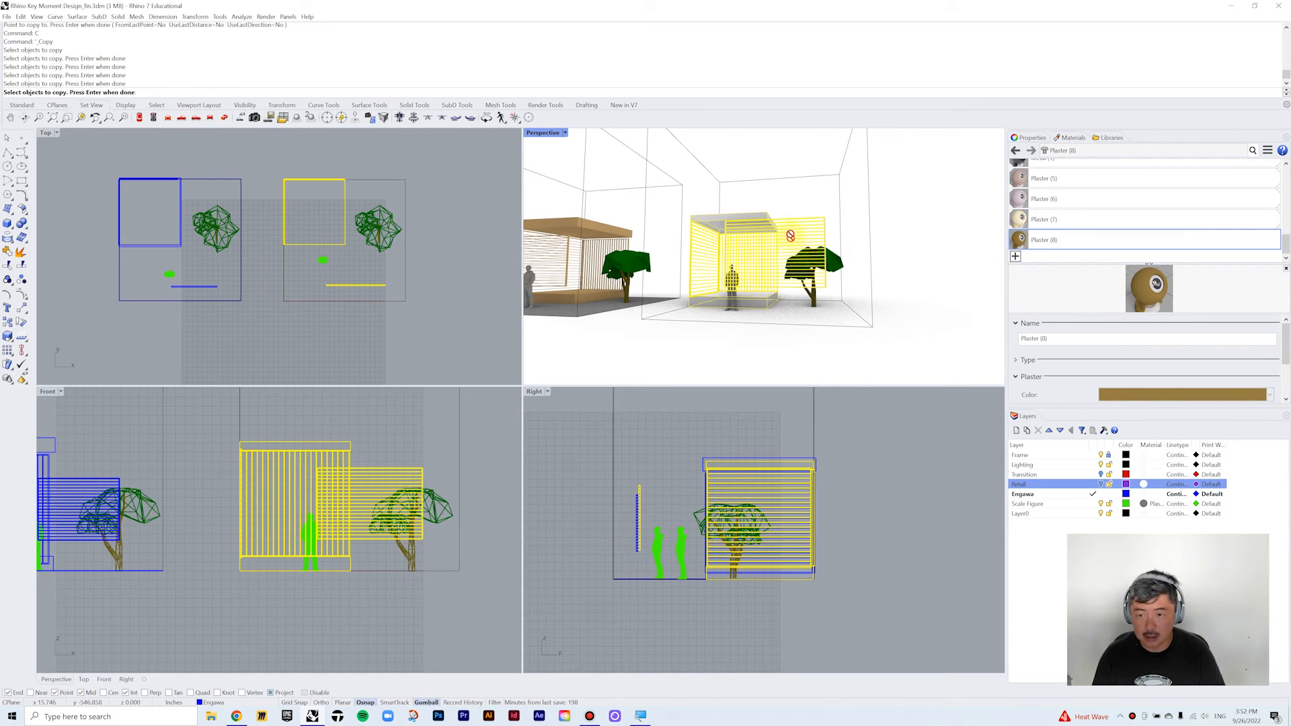
left_click_drag(1015, 239, 699, 203)
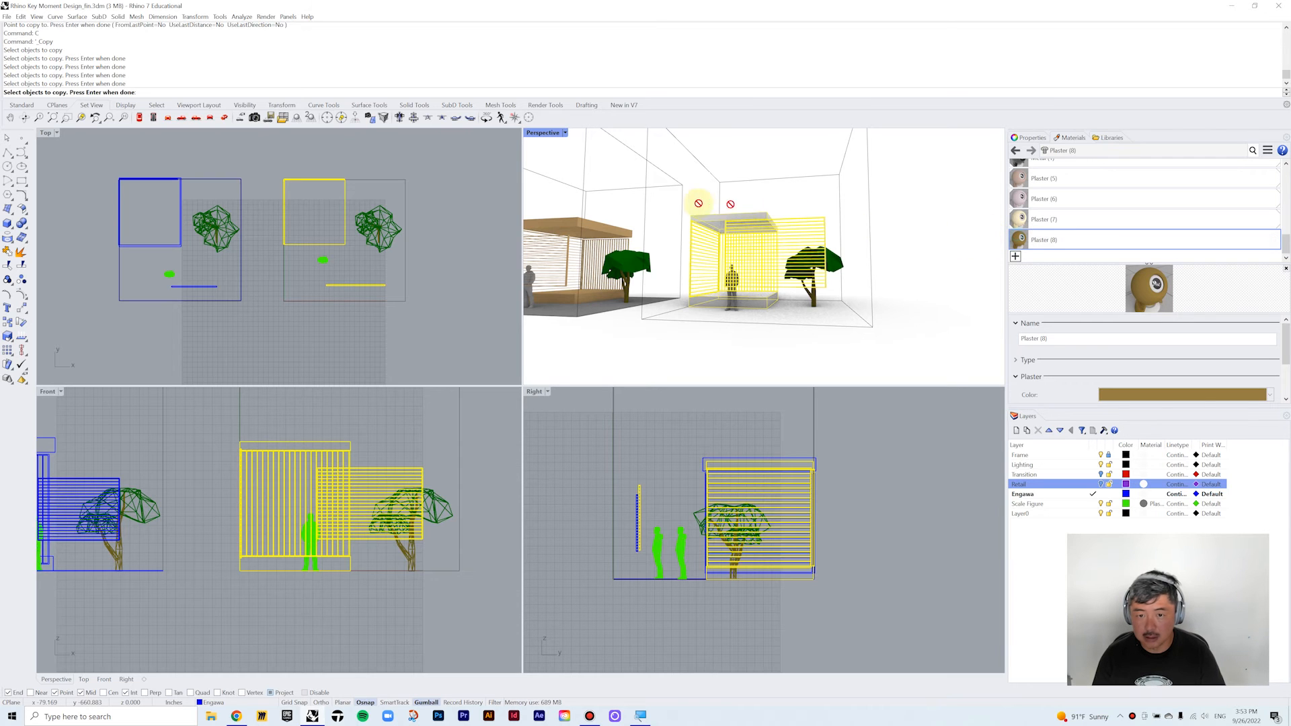
right_click_drag(893, 210, 891, 213)
right_click(892, 213)
left_click(873, 278)
right_click(827, 286)
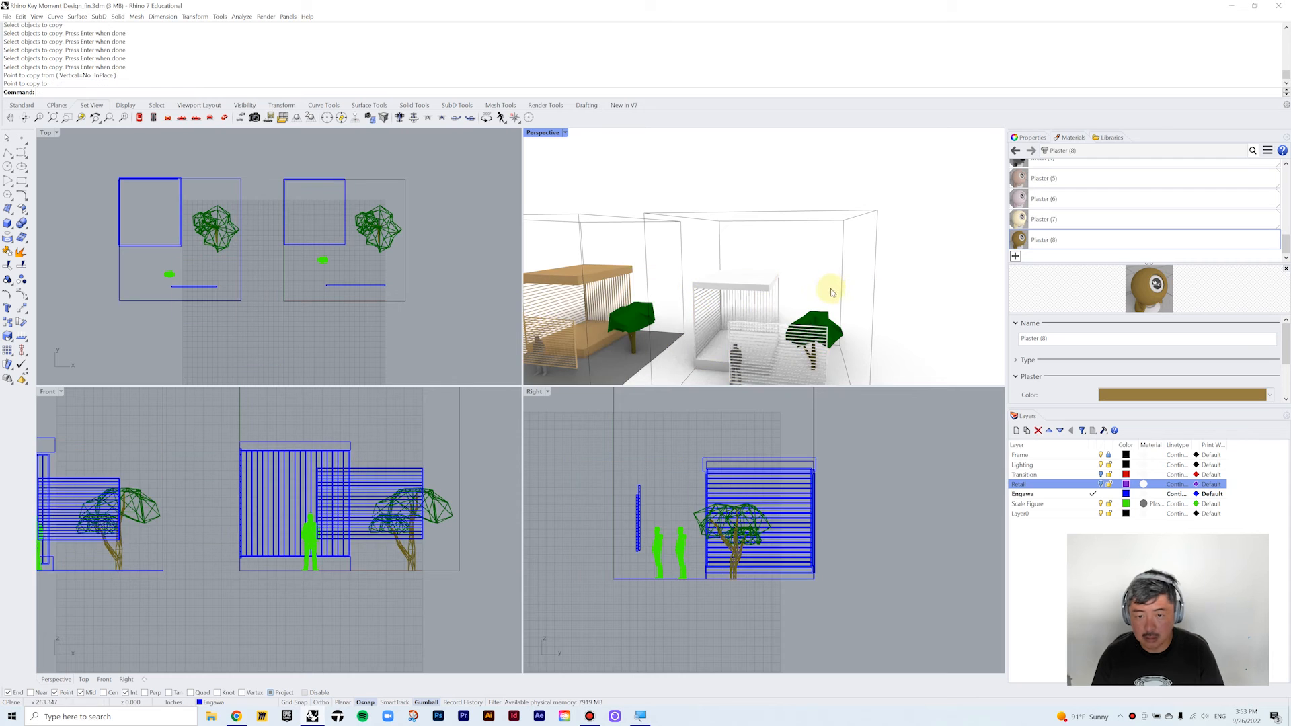
- Assign the brown plaster material to the new pavilion's roof, back and side screens, platform and freestanding slatted screen
right_click_drag(893, 276, 1002, 250)
left_click_drag(1022, 242, 742, 250)
left_click_drag(886, 270, 778, 291)
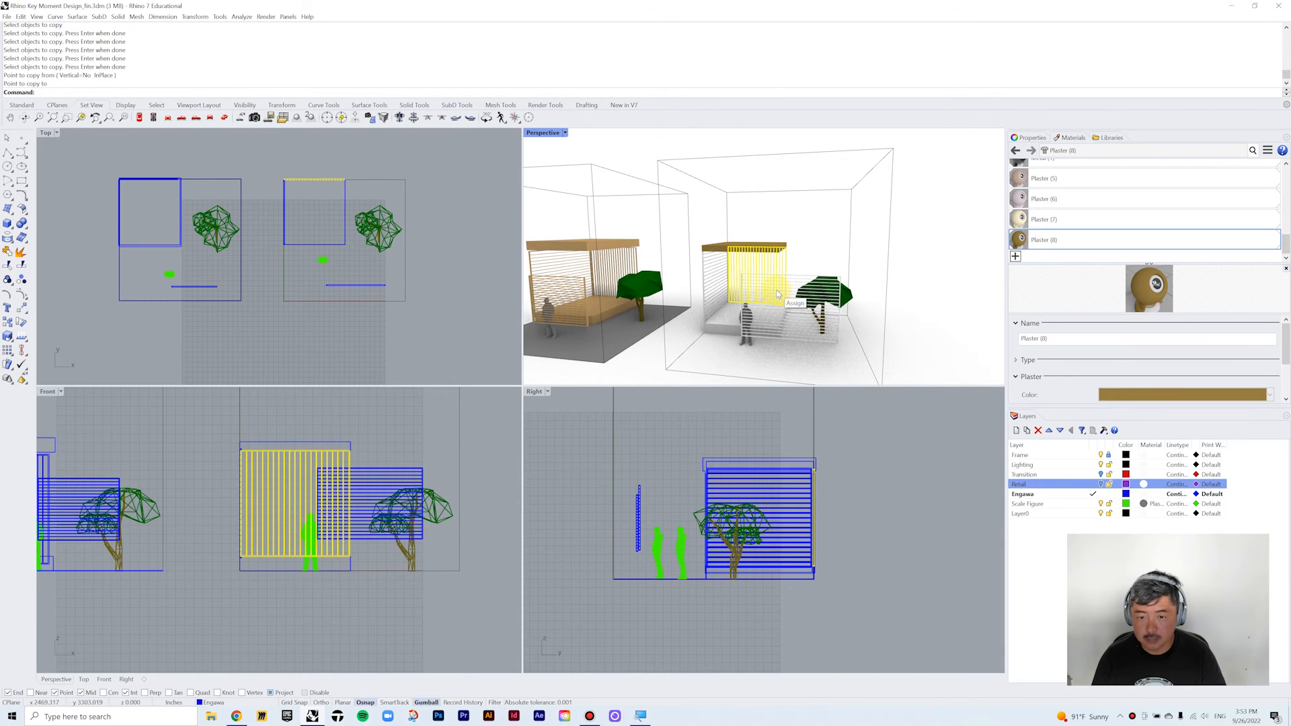
left_click_drag(1015, 242, 793, 332)
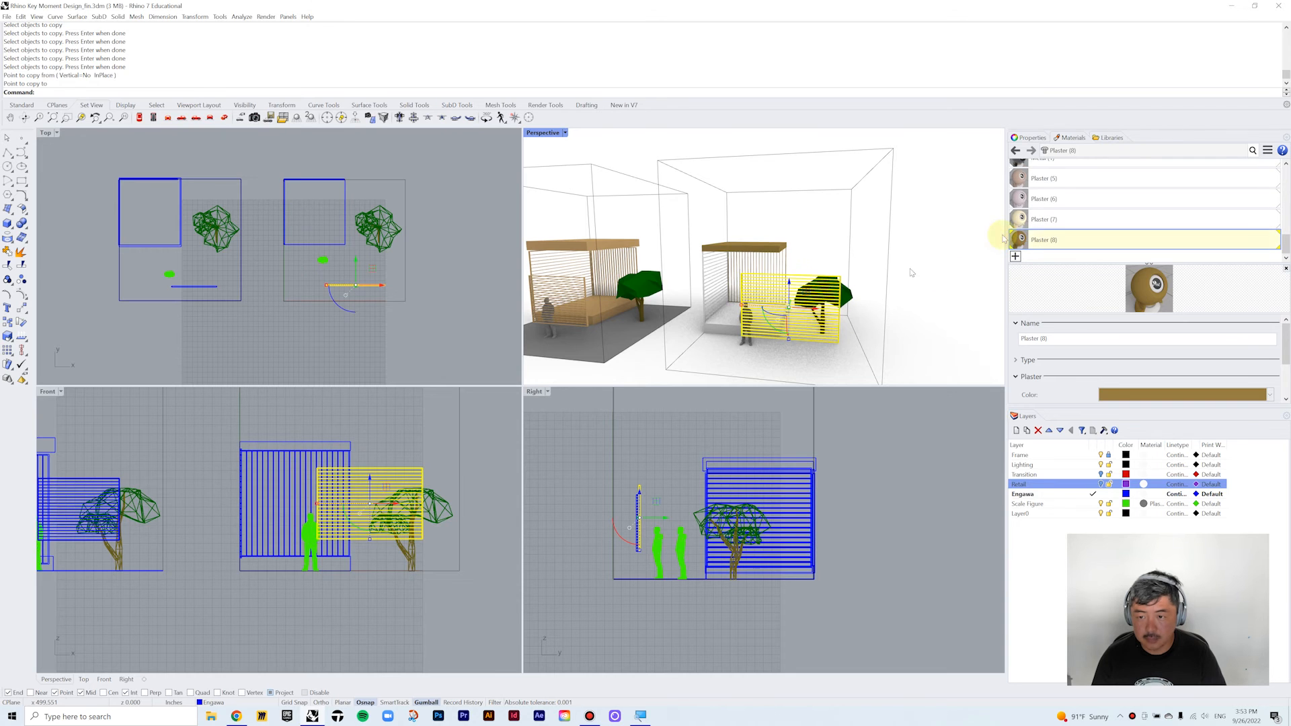
left_click_drag(1021, 240, 724, 321)
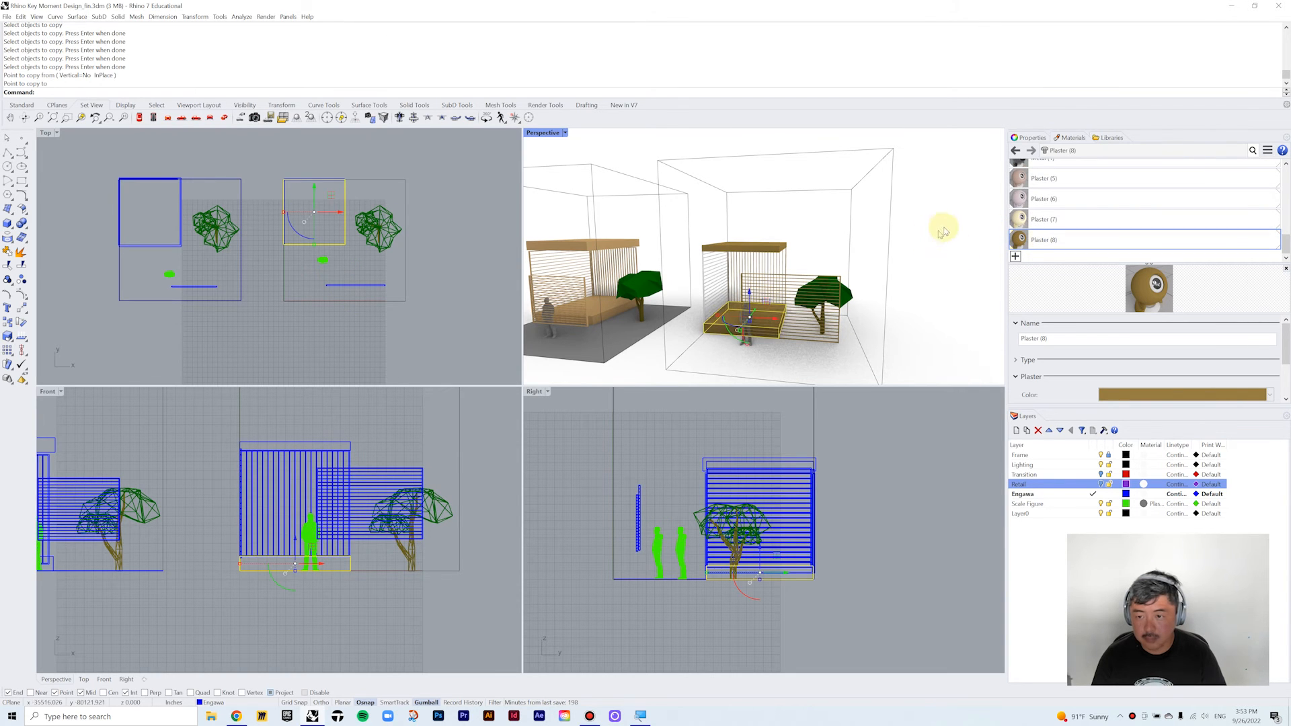
left_click_drag(1020, 240, 715, 278)
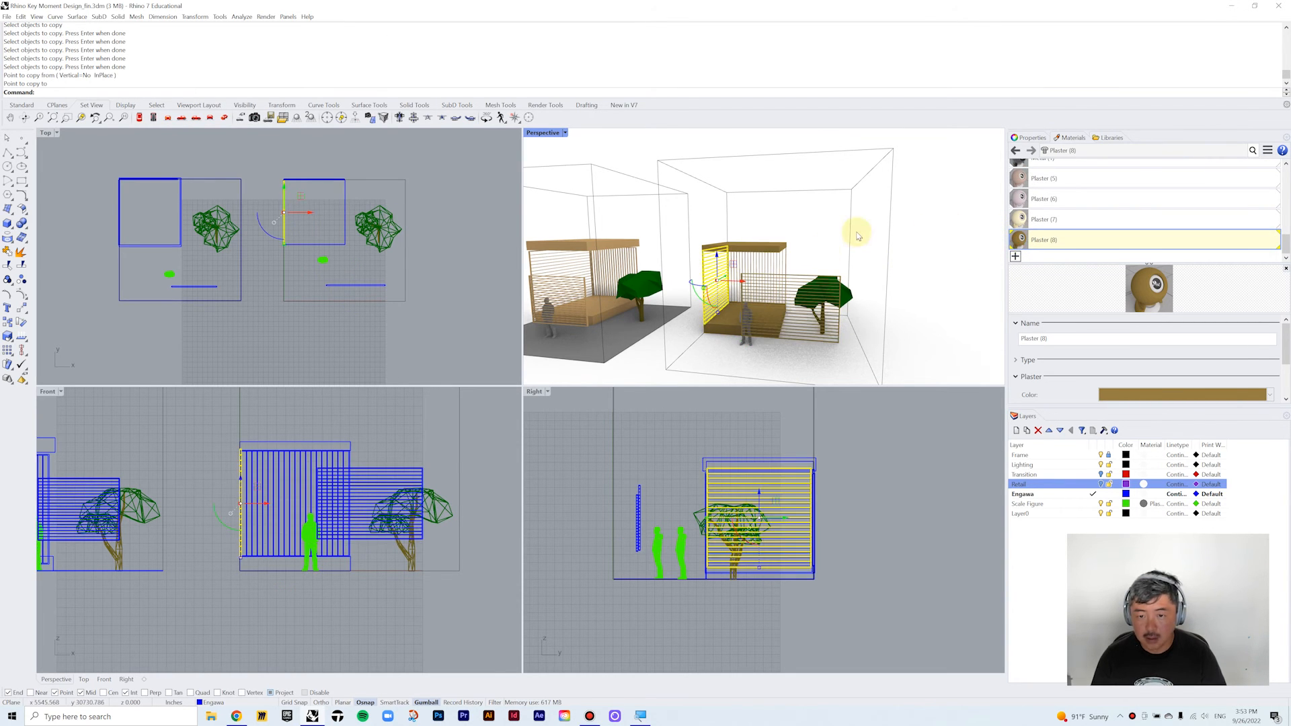
left_click(859, 234)
- Examine the new pavilion's brown material on the slats, roof and platform from close up in the perspective view
right_click_drag(858, 282, 800, 232)
scroll(801, 235, "up", 5)
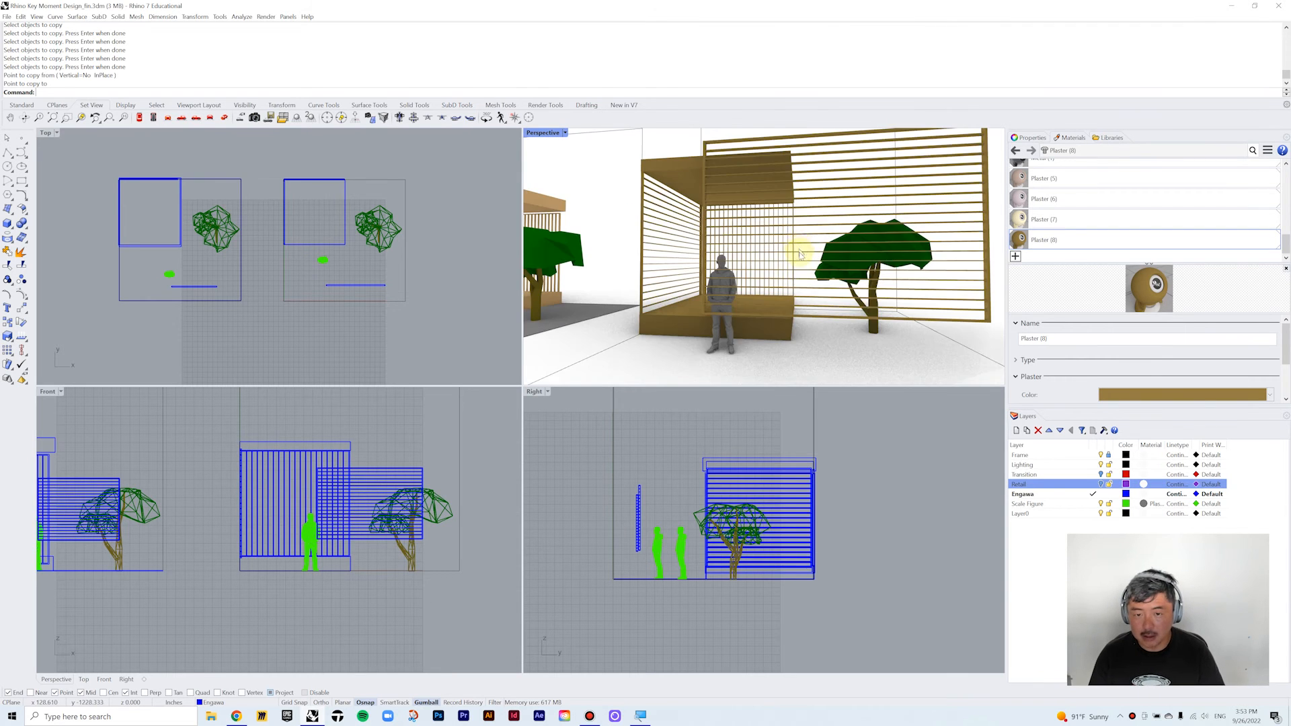
scroll(756, 276, "up", 3)
scroll(756, 276, "down", 6)
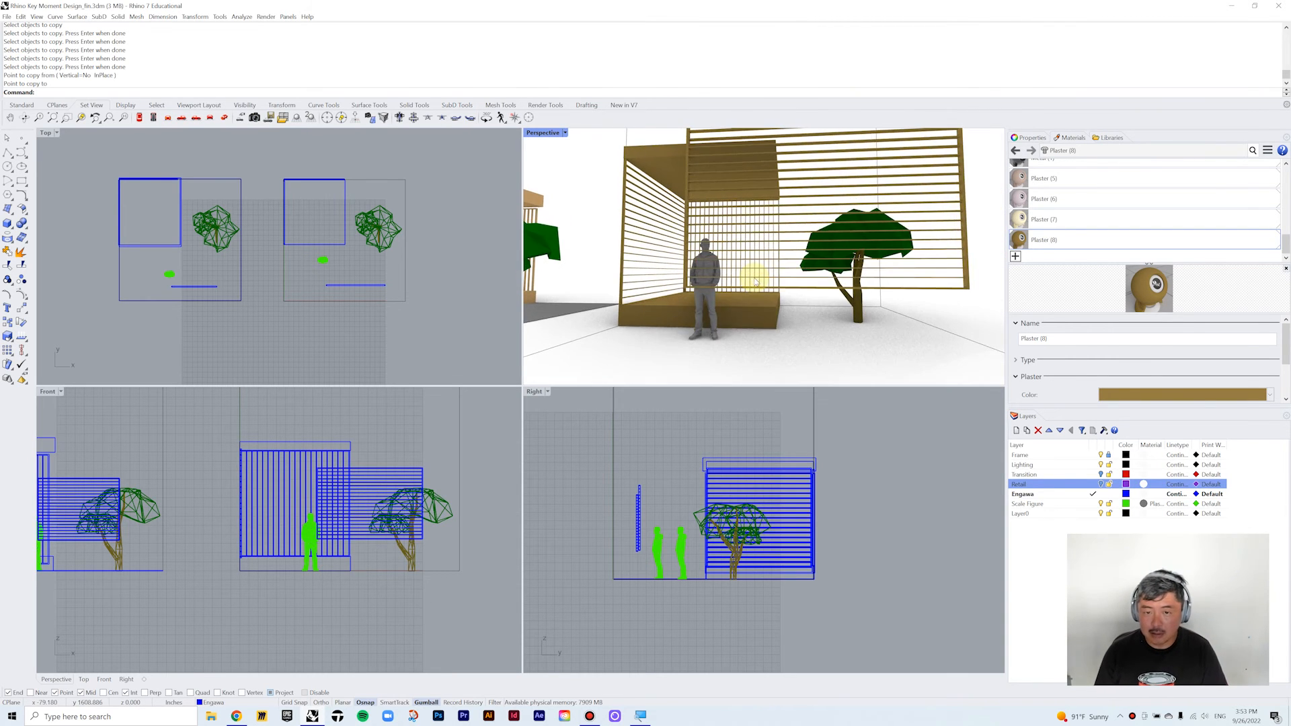
scroll(761, 292, "up", 4)
scroll(760, 296, "down", 4)
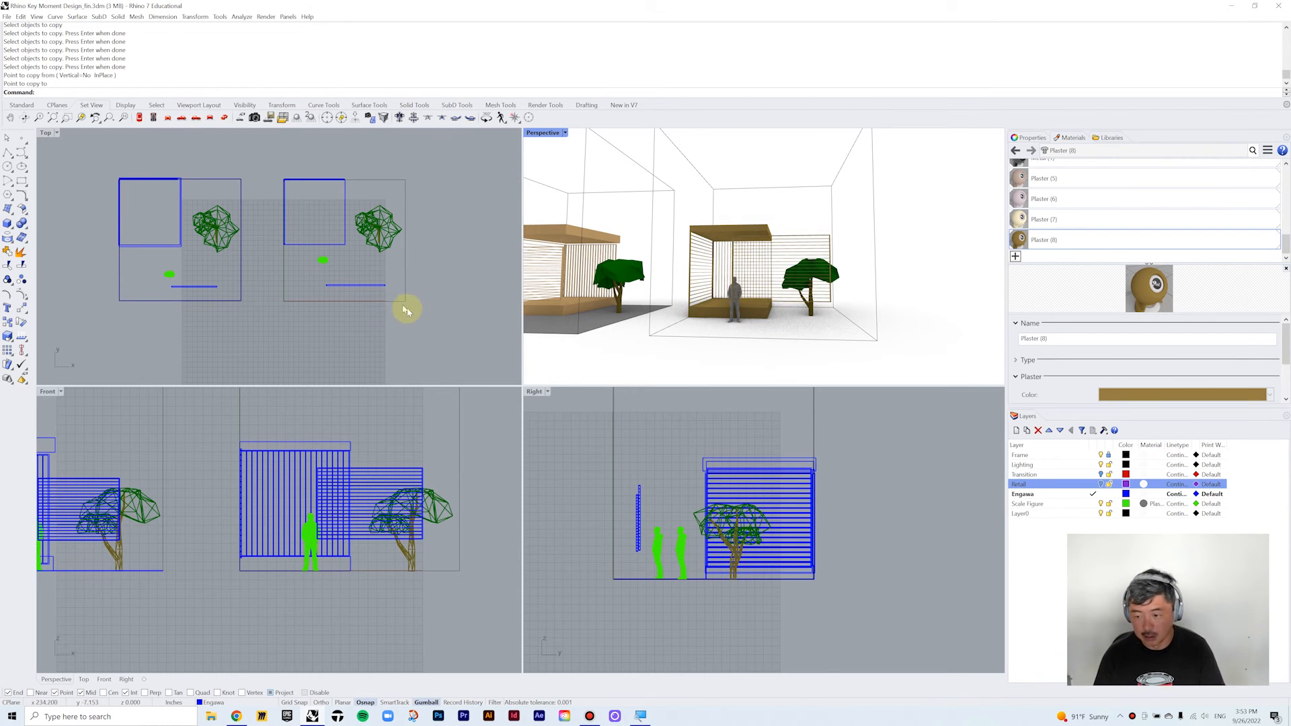
left_click(428, 320)
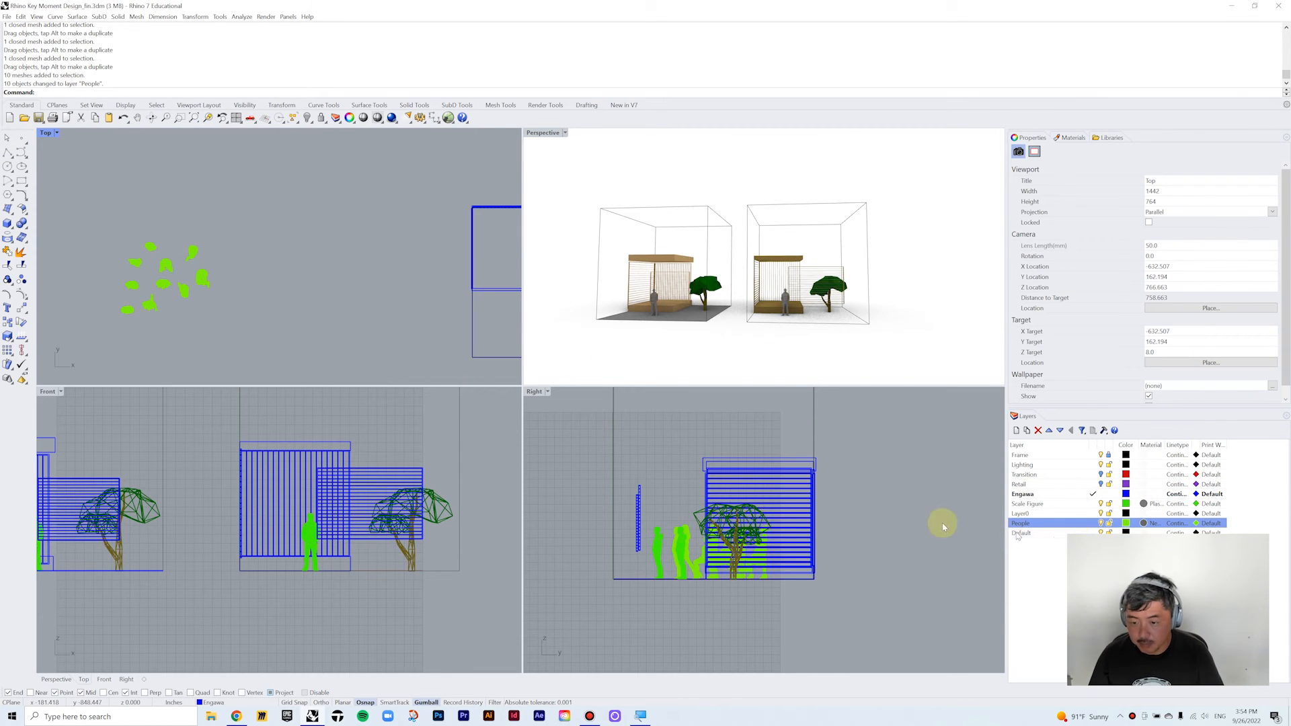
- Move the sitting woman figure from the people group to the reference platform's tree-side edge in the top view and turn her outward
left_click(1101, 524)
left_click(1101, 524)
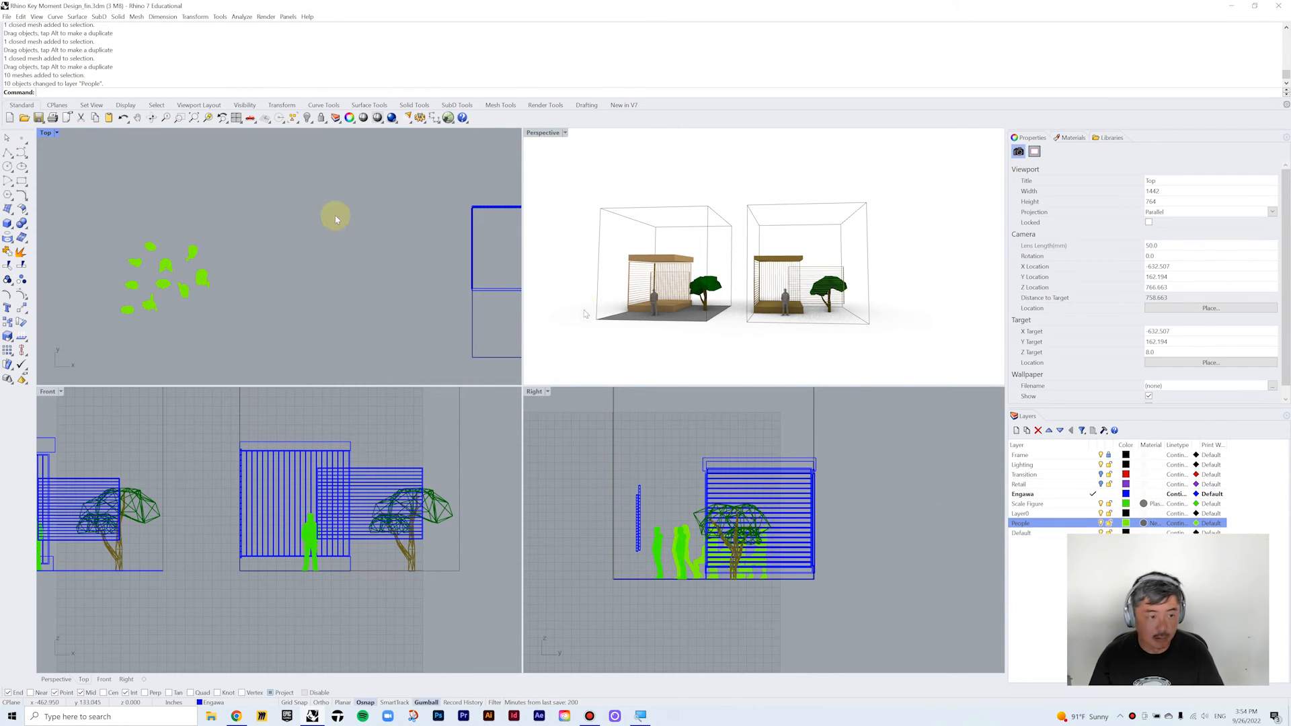
right_click_drag(187, 308, 232, 291)
scroll(210, 253, "up", 7)
scroll(235, 251, "down", 3)
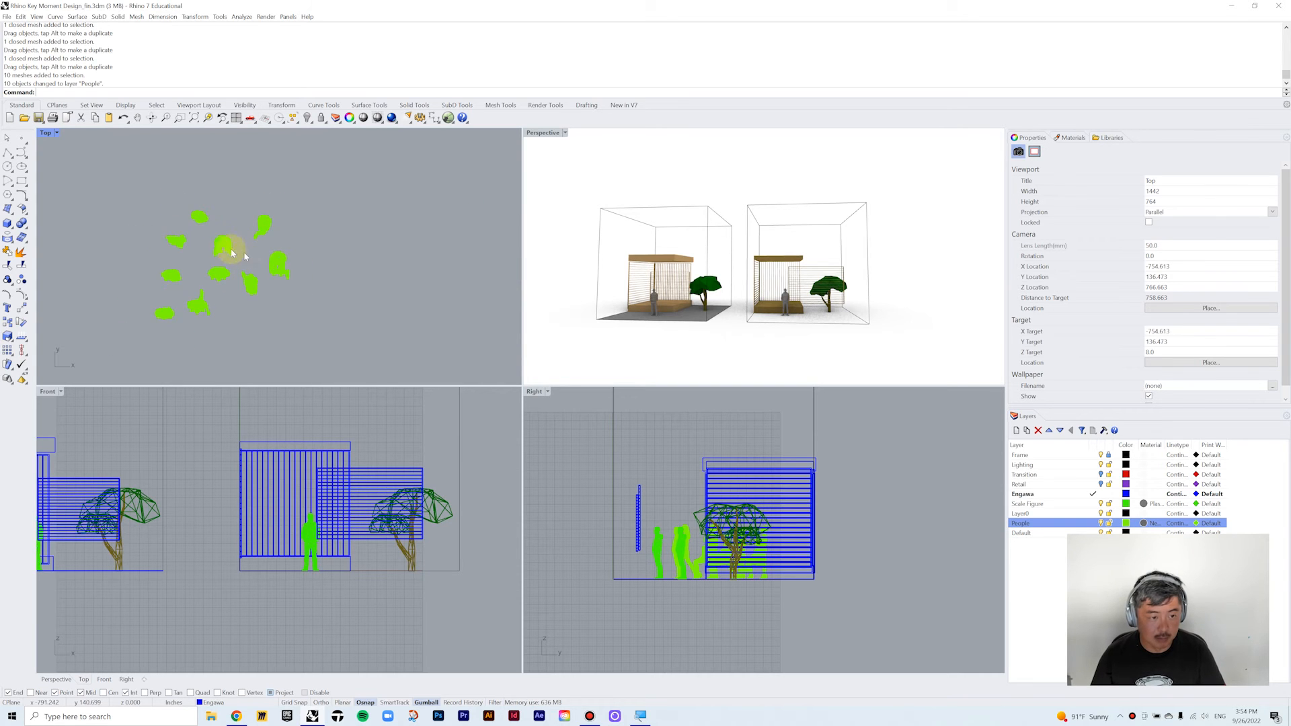
left_click(264, 226)
left_click_drag(266, 230, 453, 251)
scroll(361, 267, "down", 2)
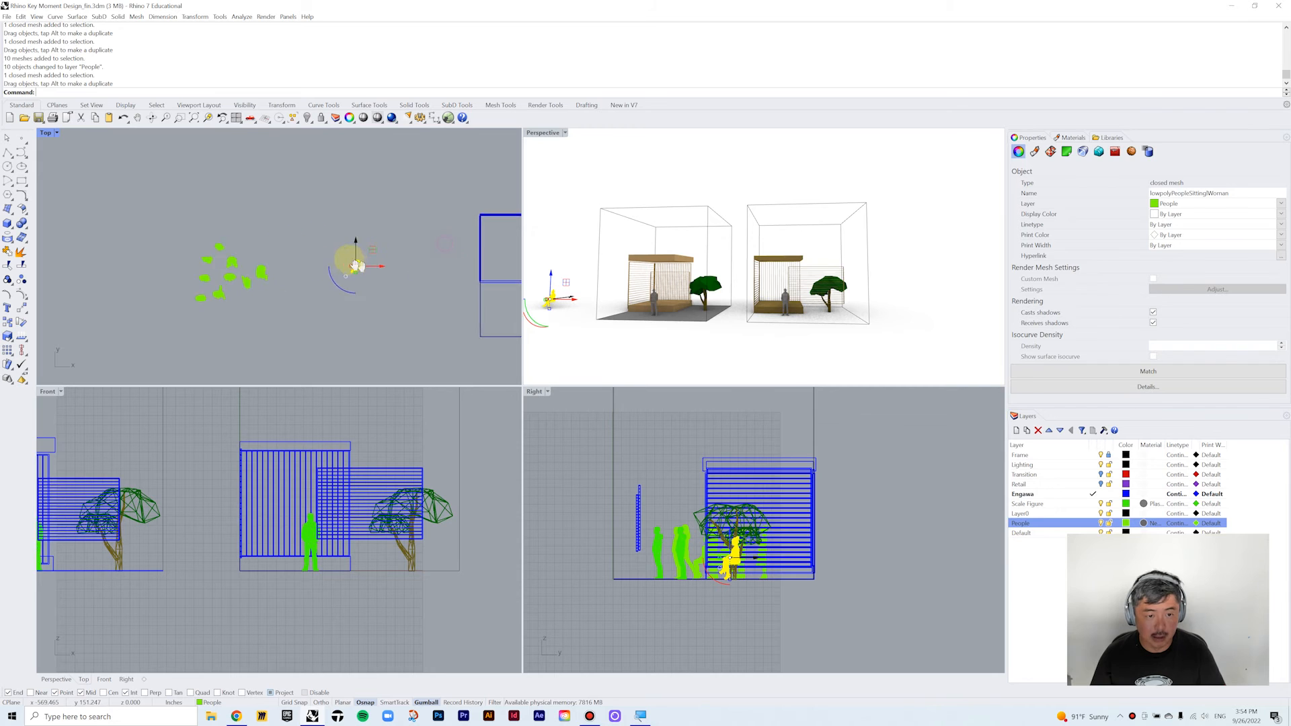
right_click_drag(361, 267, 263, 261)
left_click_drag(263, 261, 438, 243)
scroll(439, 244, "up", 4)
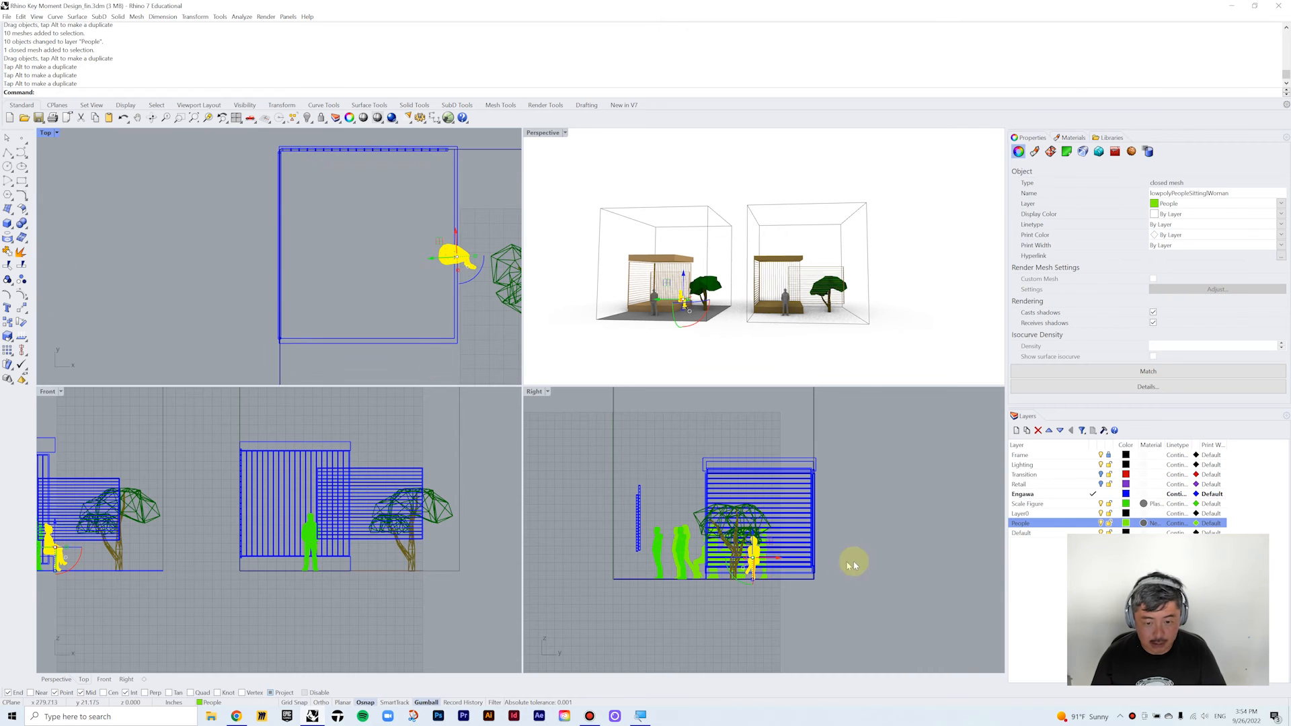
- Move the sitting woman horizontally in the front view to the matching platform edge of the new pavilion
scroll(305, 476, "down", 4)
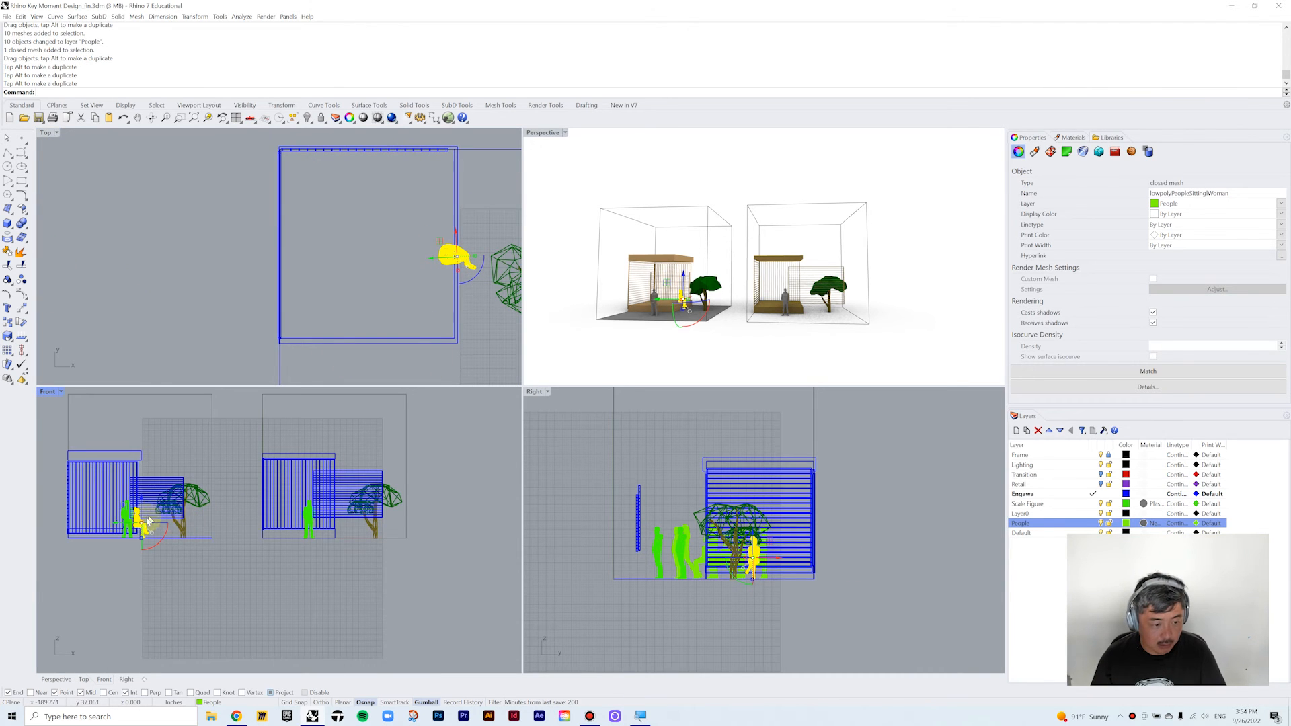
left_click_drag(137, 518, 333, 518, "shift")
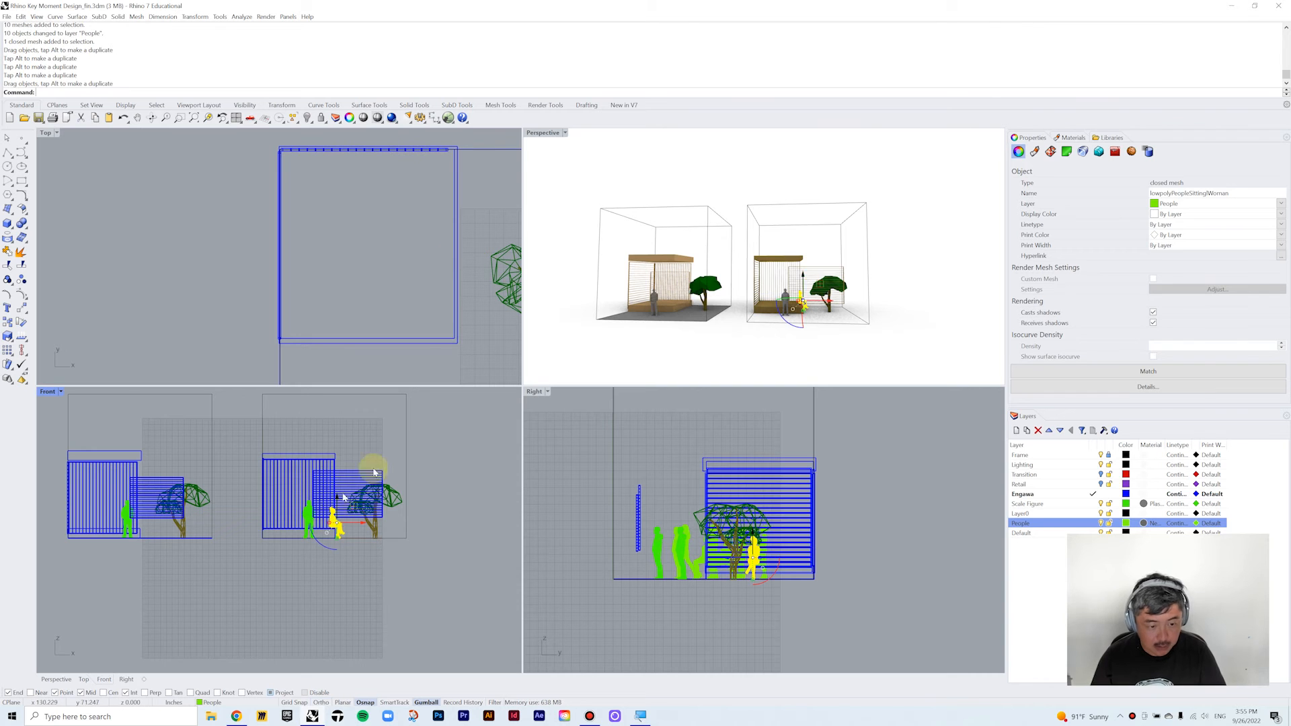
left_click(906, 308)
- Select the whole reference scene in the perspective view and hide it
scroll(875, 310, "up", 3)
scroll(821, 316, "down", 3)
scroll(812, 291, "up", 2)
scroll(812, 292, "up", 3)
scroll(810, 296, "down", 2)
scroll(809, 303, "up", 2)
scroll(809, 307, "down", 4)
scroll(679, 212, "up", 2)
left_click_drag(684, 210, 505, 372)
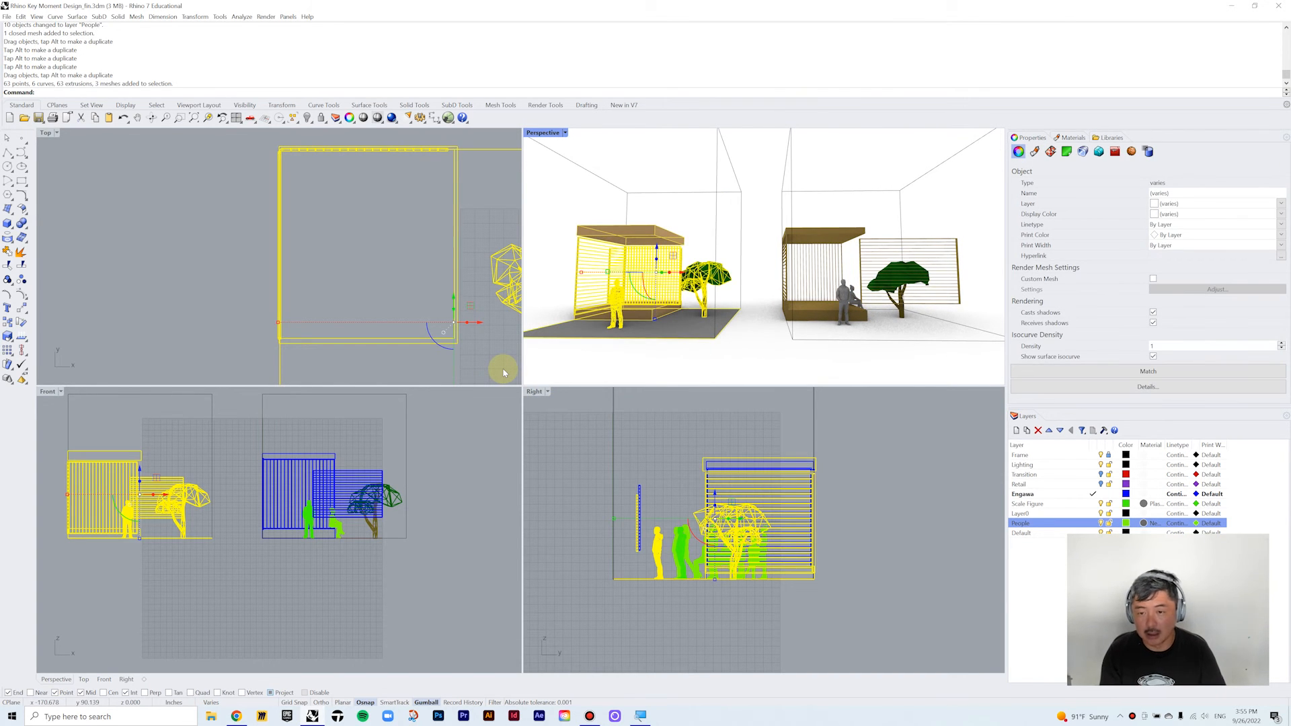
key("ctrl+h")
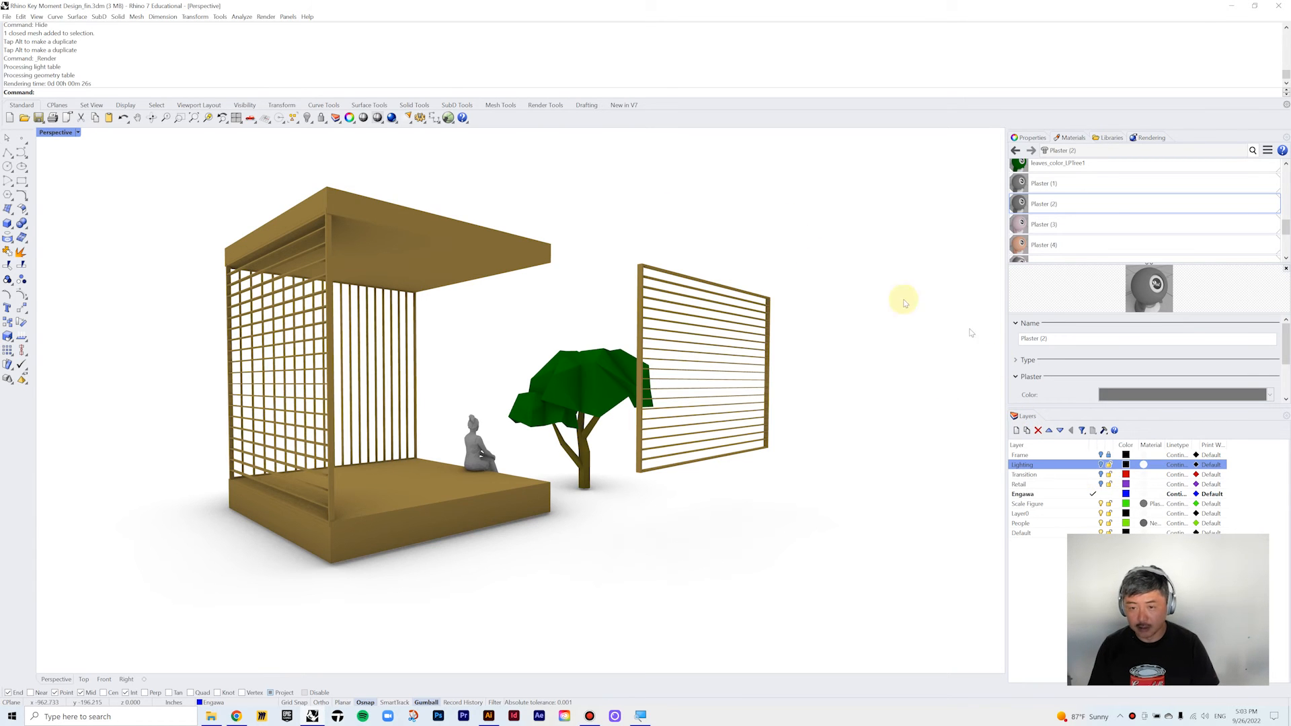
- Frame the pavilion from its slatted side corner and set the render quality to Draft quality in the Rendering settings
right_click_drag(768, 348, 718, 341)
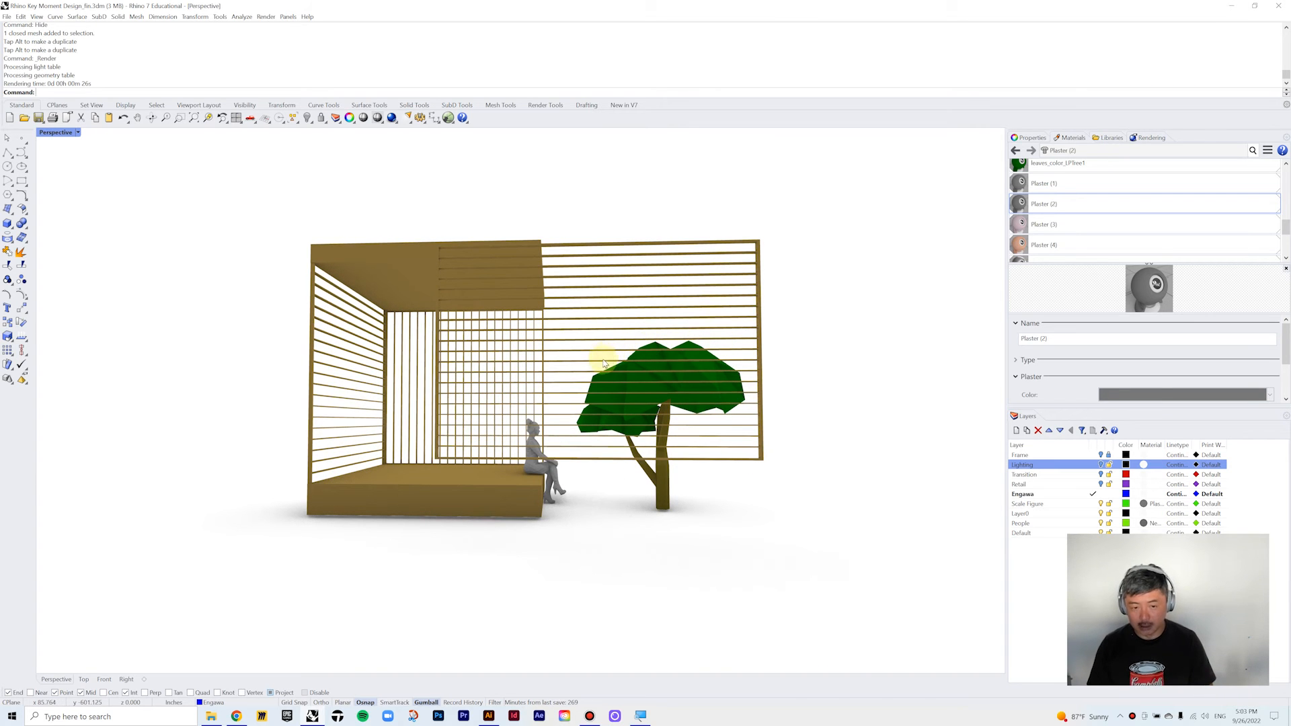
right_click_drag(599, 355, 613, 402)
scroll(612, 402, "up", 3)
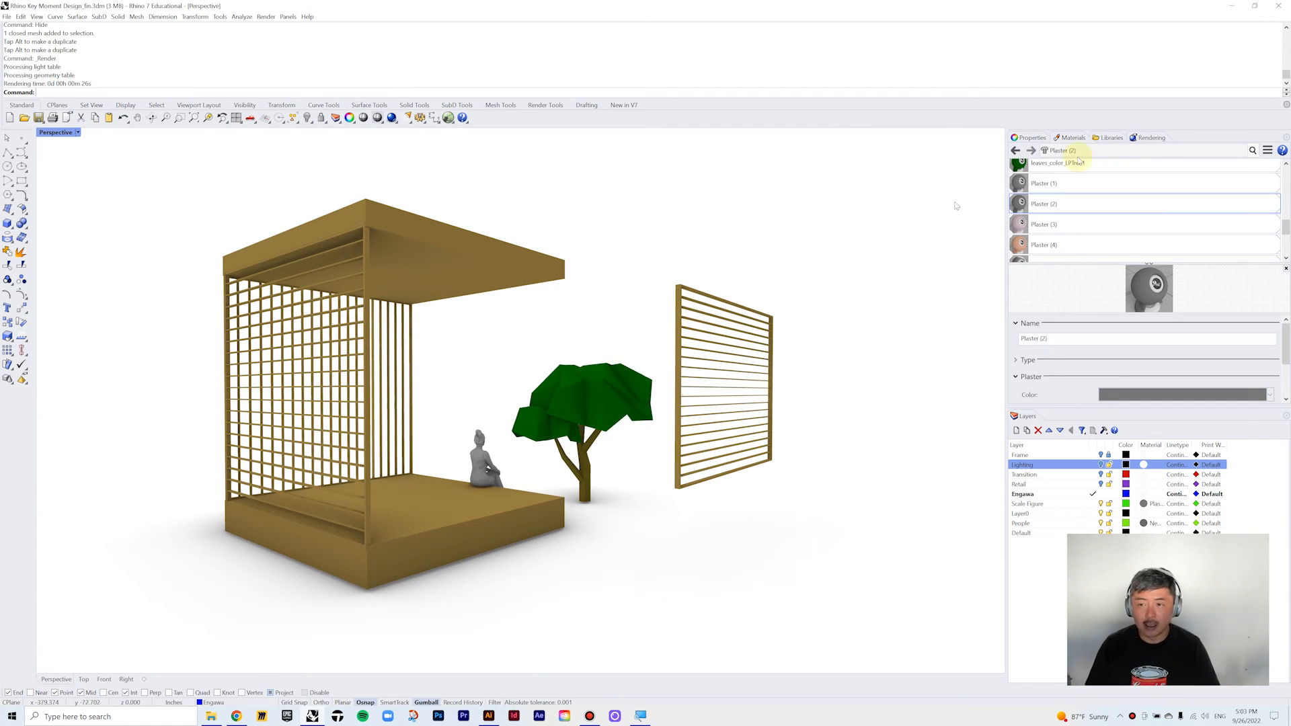
right_click(1185, 138)
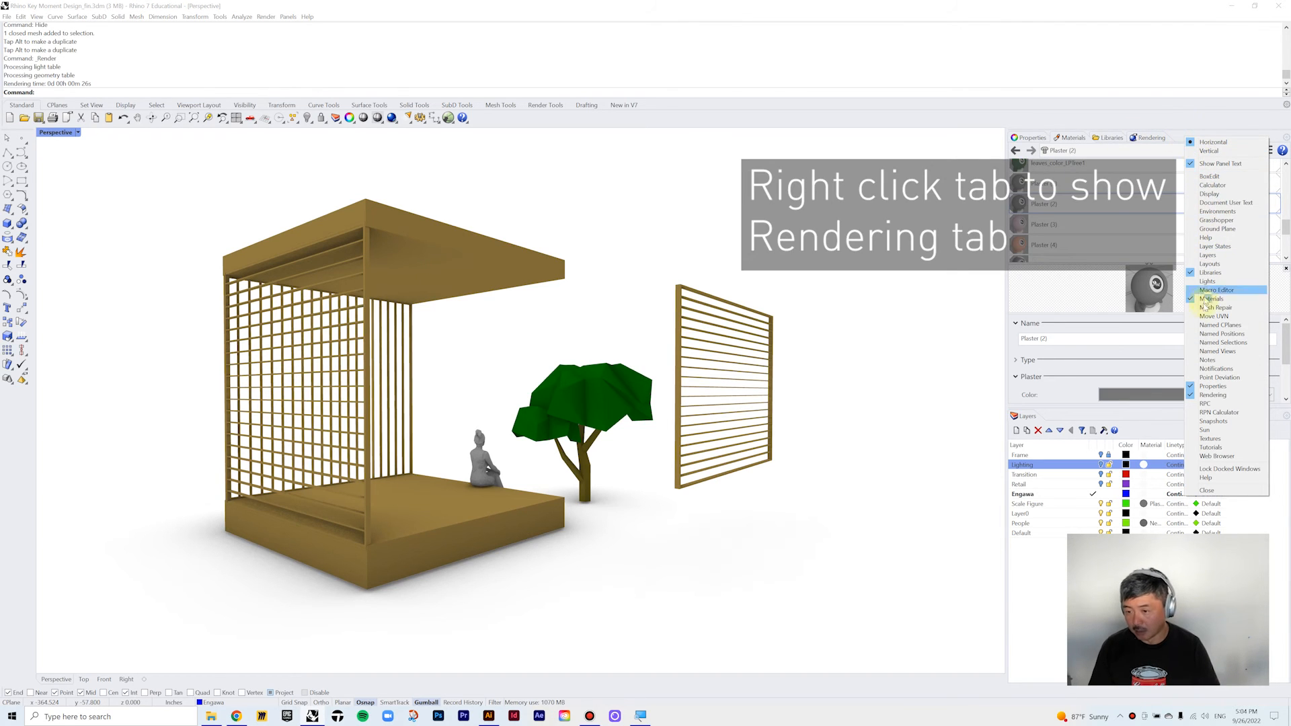
left_click(1146, 138)
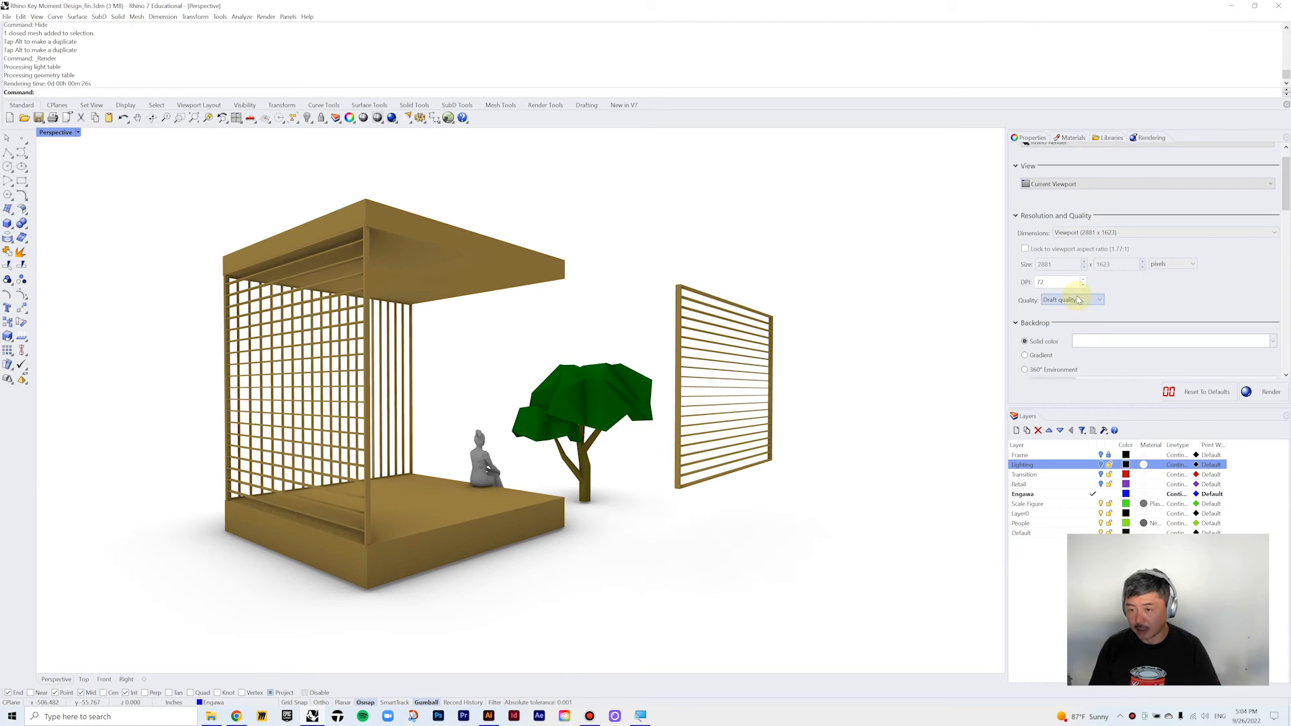
left_click(1076, 319)
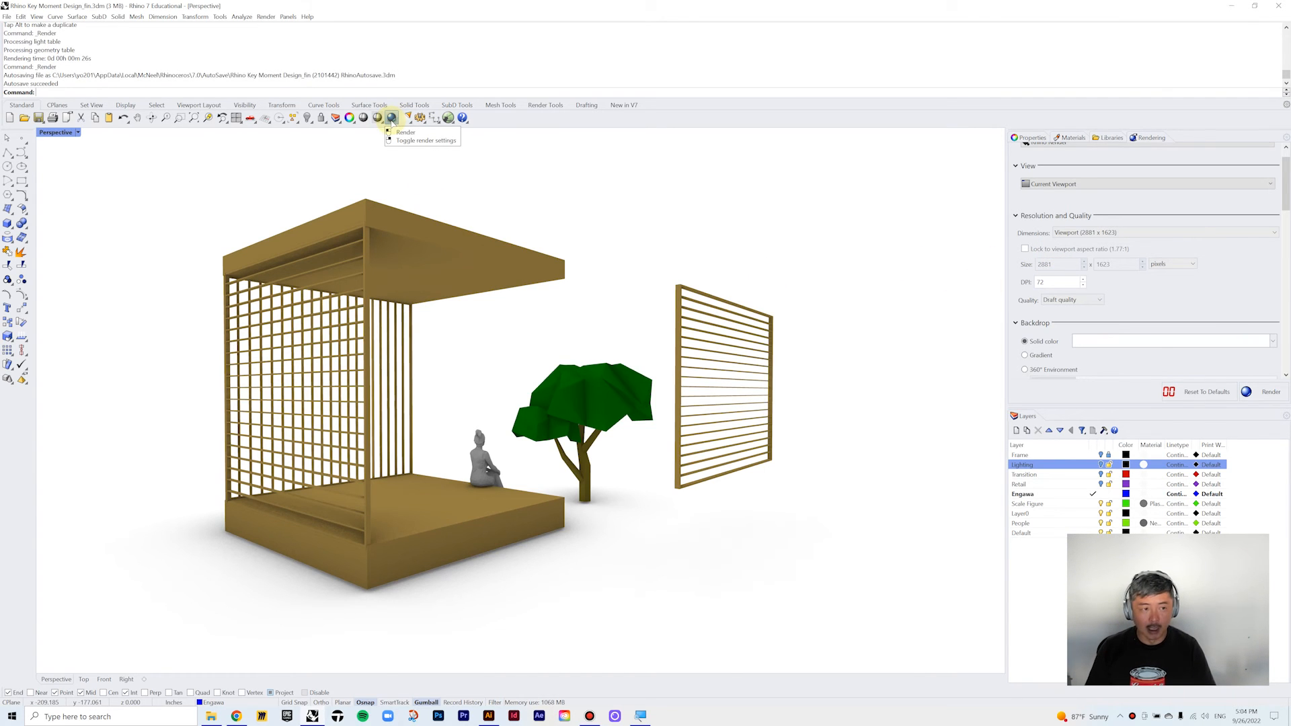
- Render the pavilion perspective, open its image save dialog, and close the render window without saving the image
left_click(392, 120)
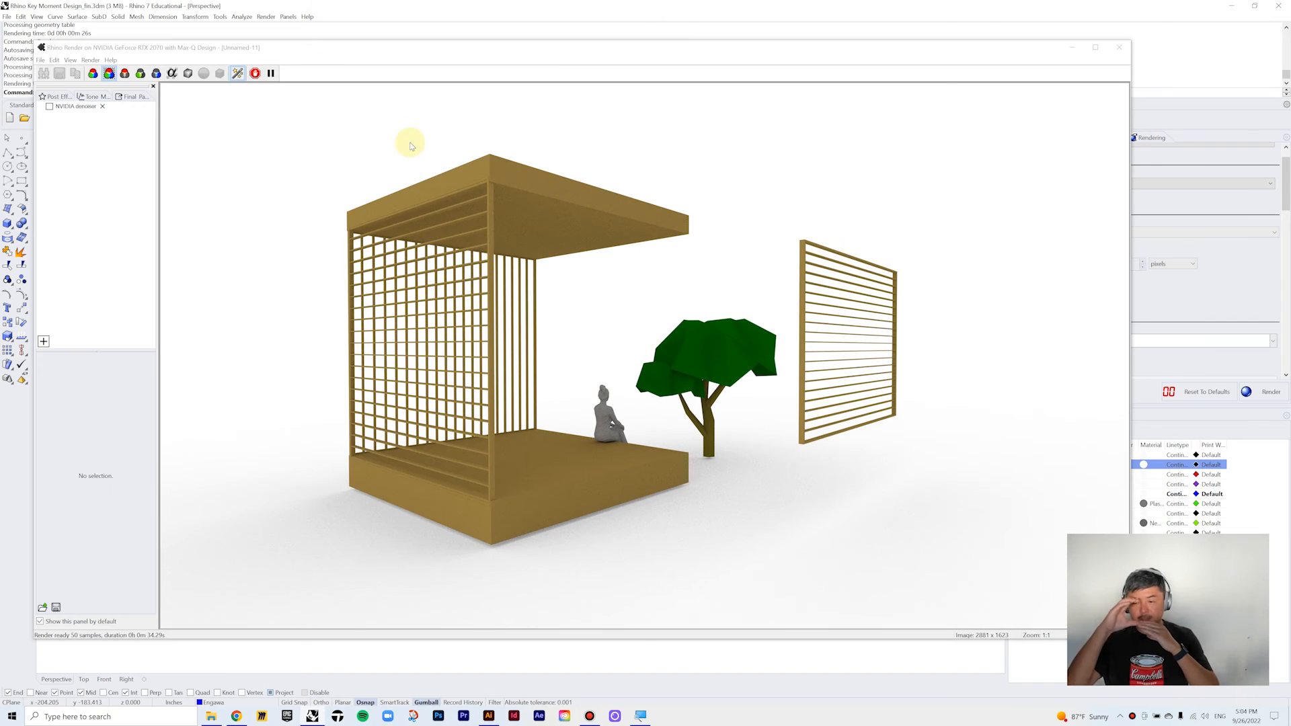
left_click(60, 74)
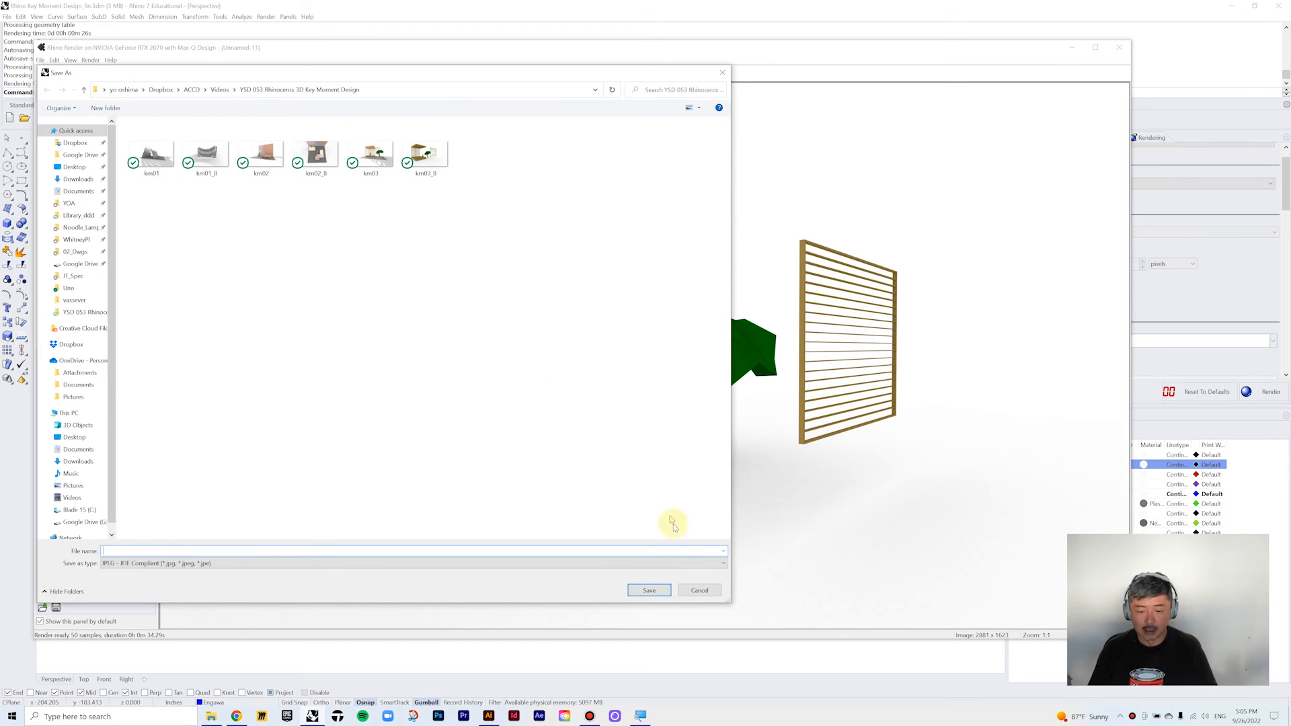
left_click(698, 591)
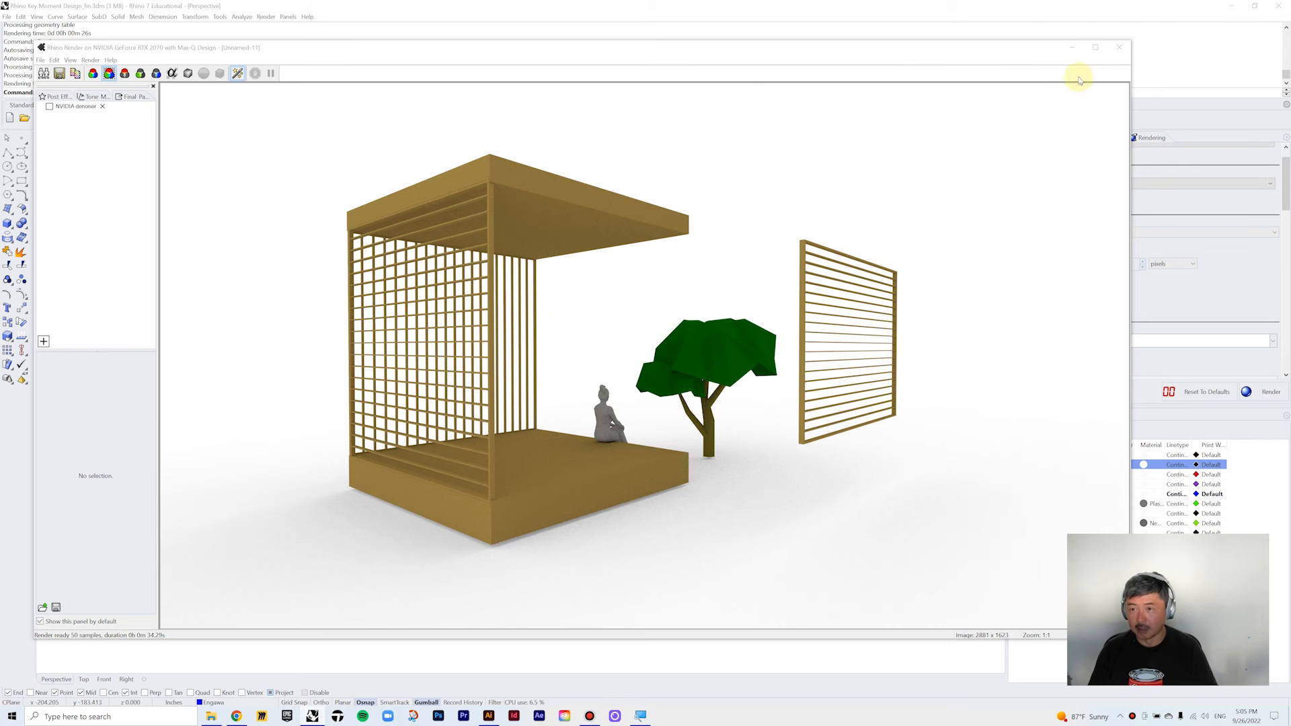
left_click(1119, 48)
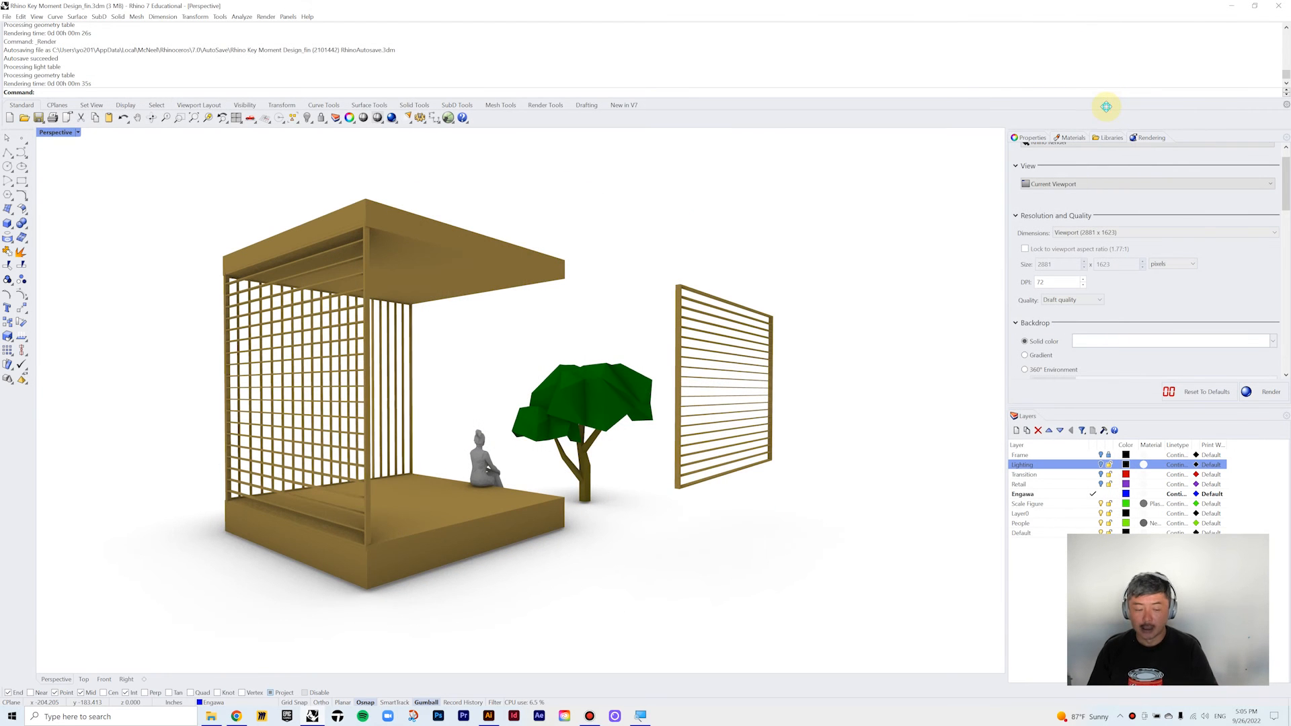
- Switch to Illustrator, close the Artboards panel and examine the Entry Tunnel board with its two renders and dimension labels
left_click(489, 717)
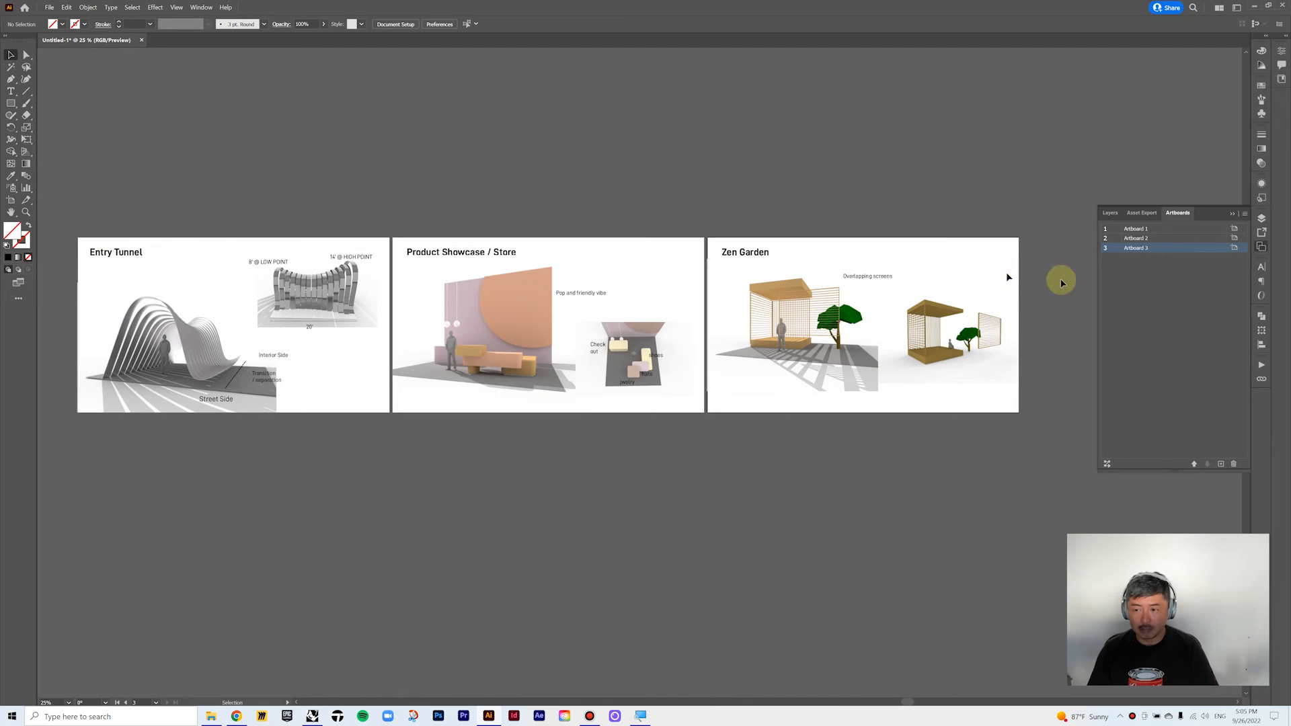
left_click(1235, 217)
left_click_drag(178, 274, 481, 260)
scroll(555, 263, "up", 1, "alt")
key("super")
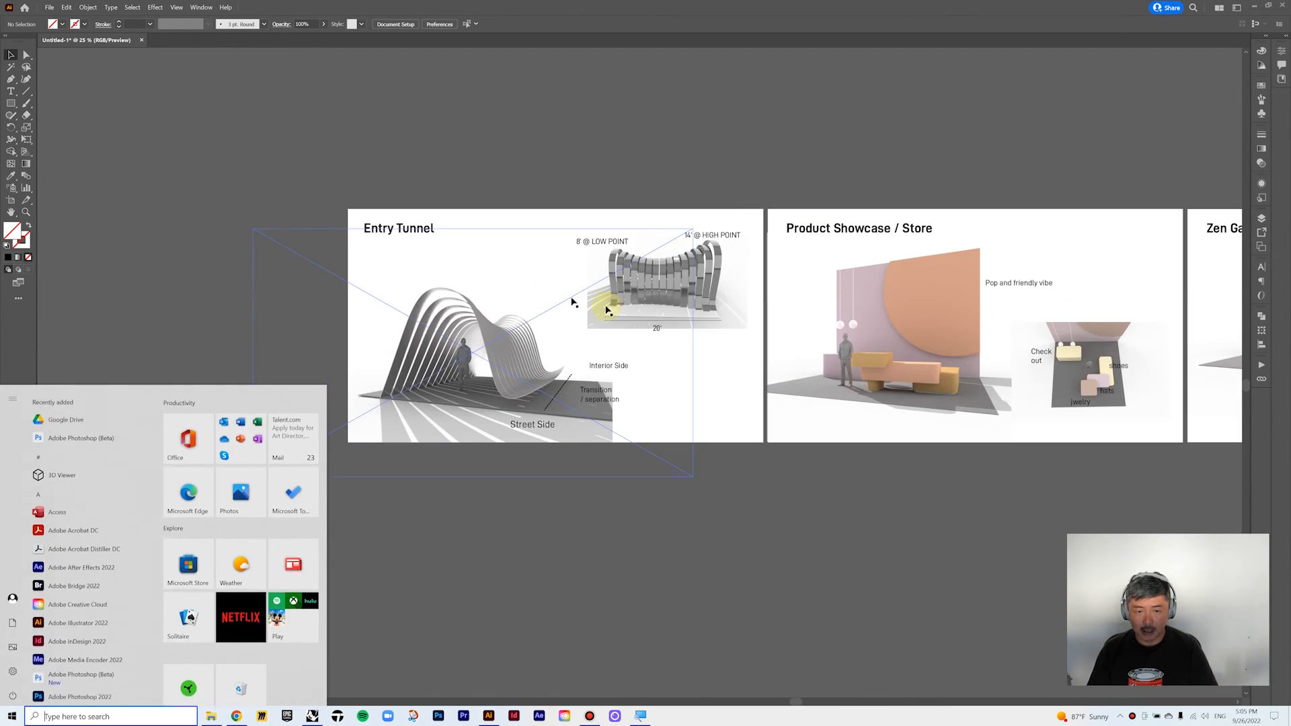
key("super")
scroll(590, 326, "up", 1, "alt")
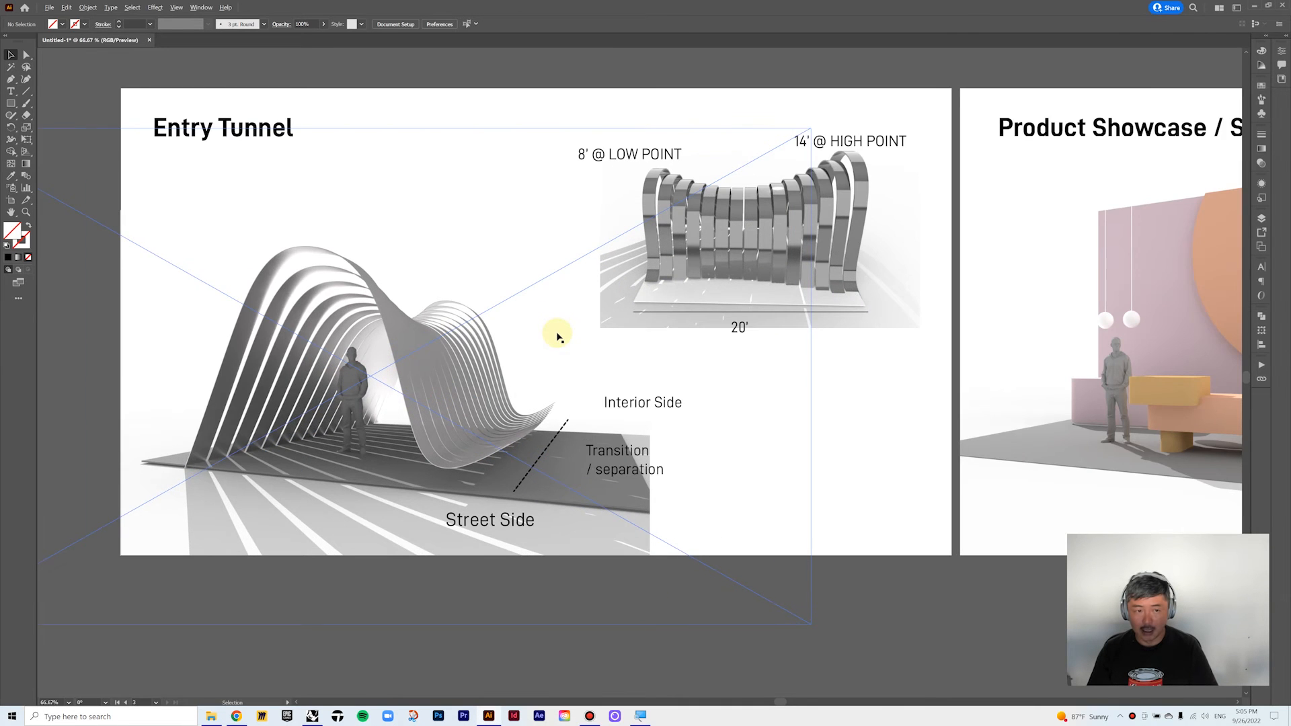
scroll(558, 335, "down", 1, "alt")
left_click(663, 306)
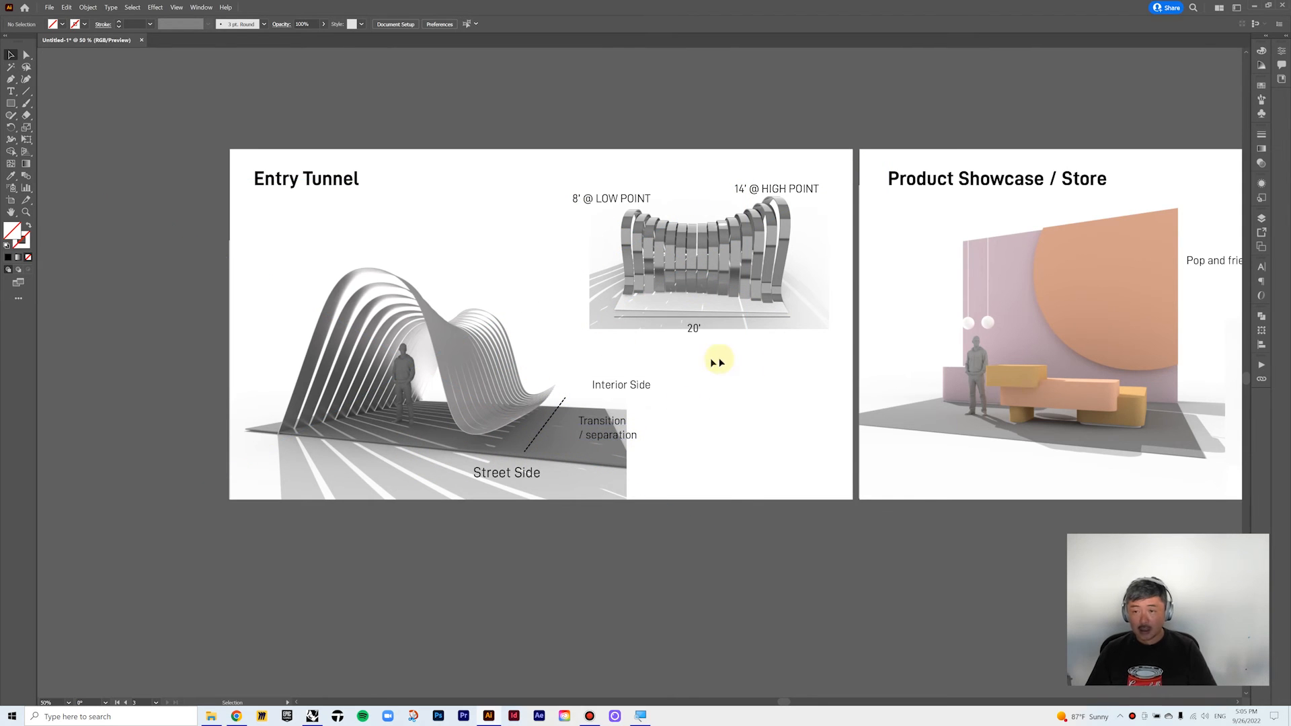
- Examine the images and labels on the Product Showcase / Store and Zen Garden boards
scroll(740, 302, "right", 5)
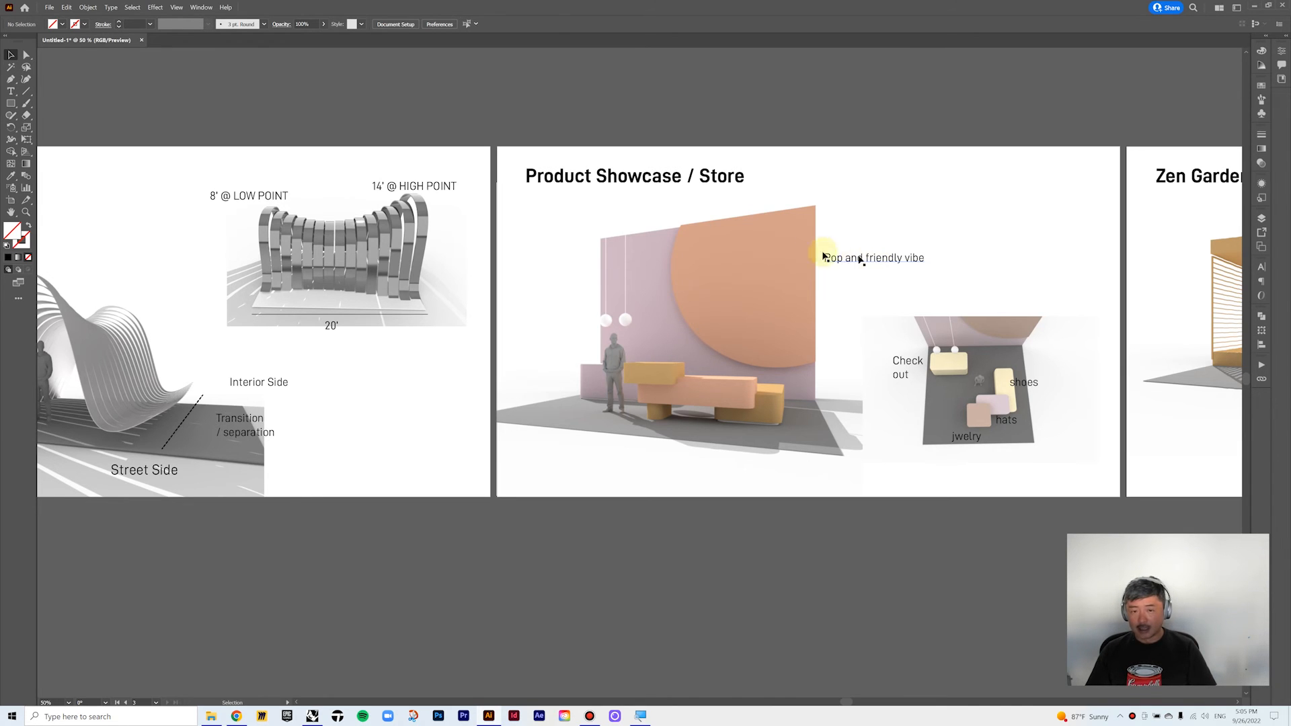
scroll(902, 300, "up", 1, "alt")
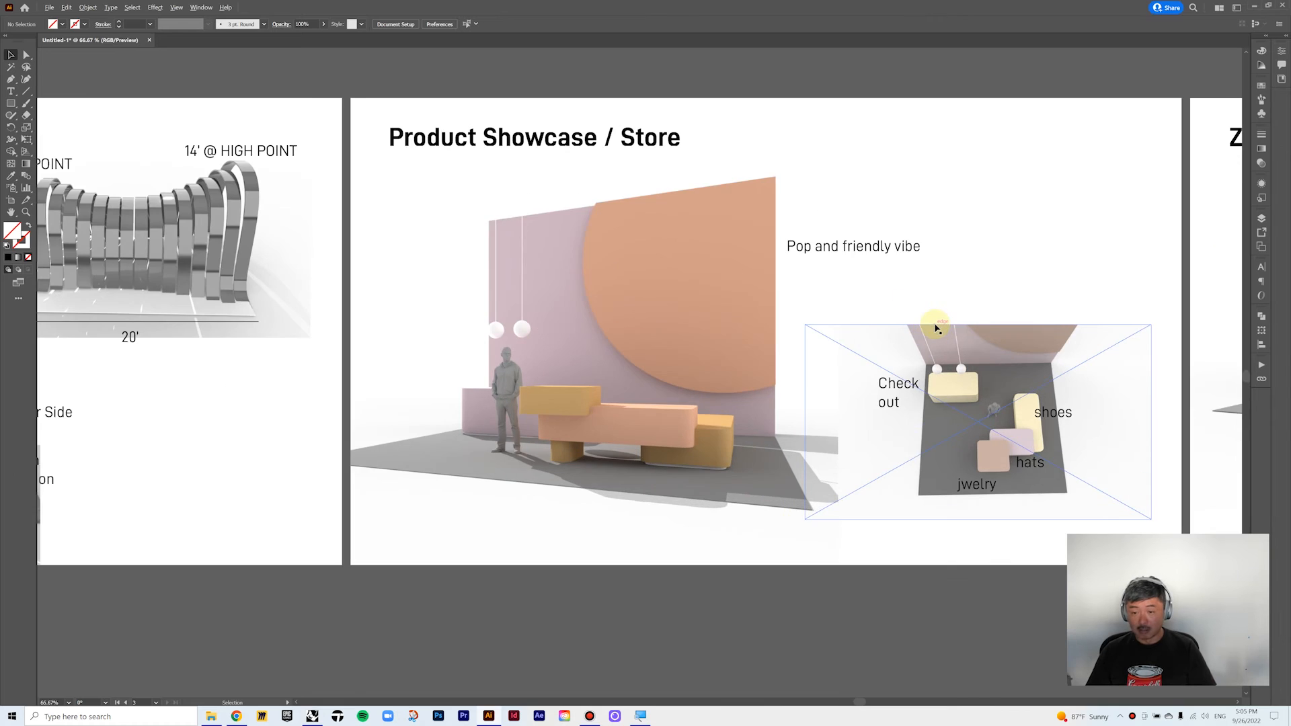
left_click_drag(894, 424, 856, 351)
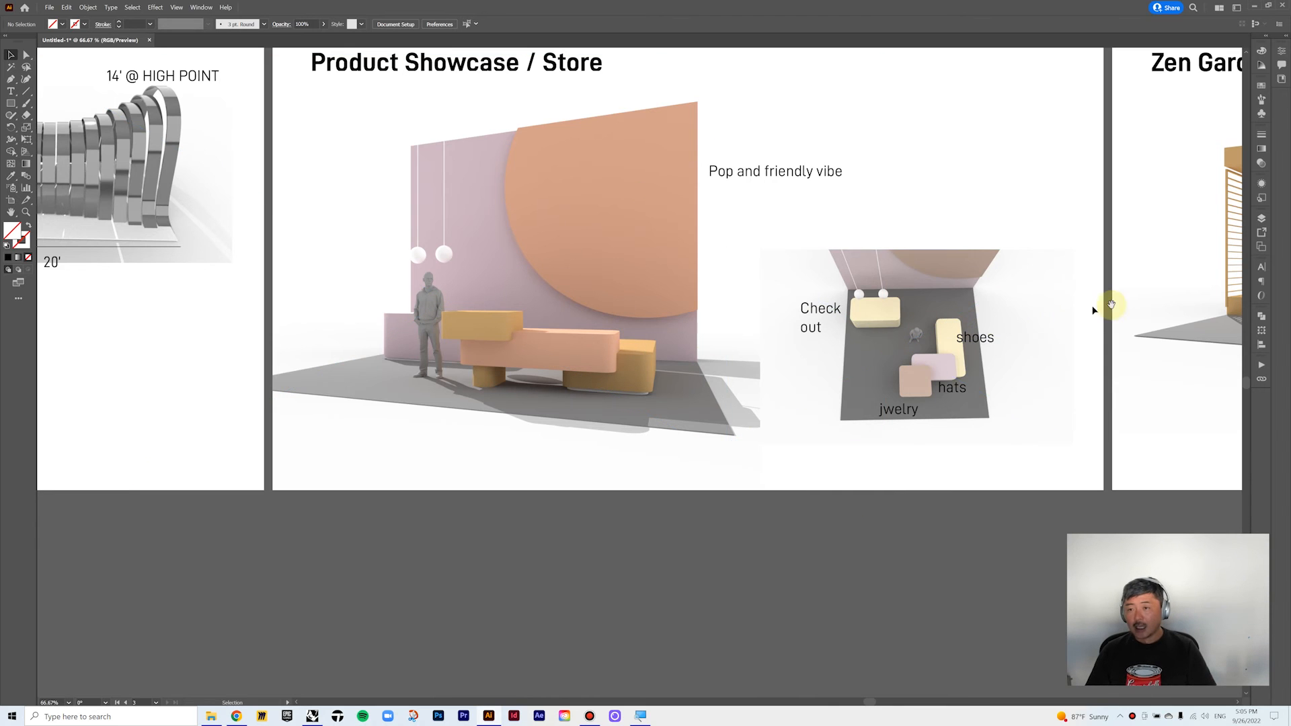
left_click_drag(1111, 304, 634, 366)
left_click_drag(1044, 313, 745, 360)
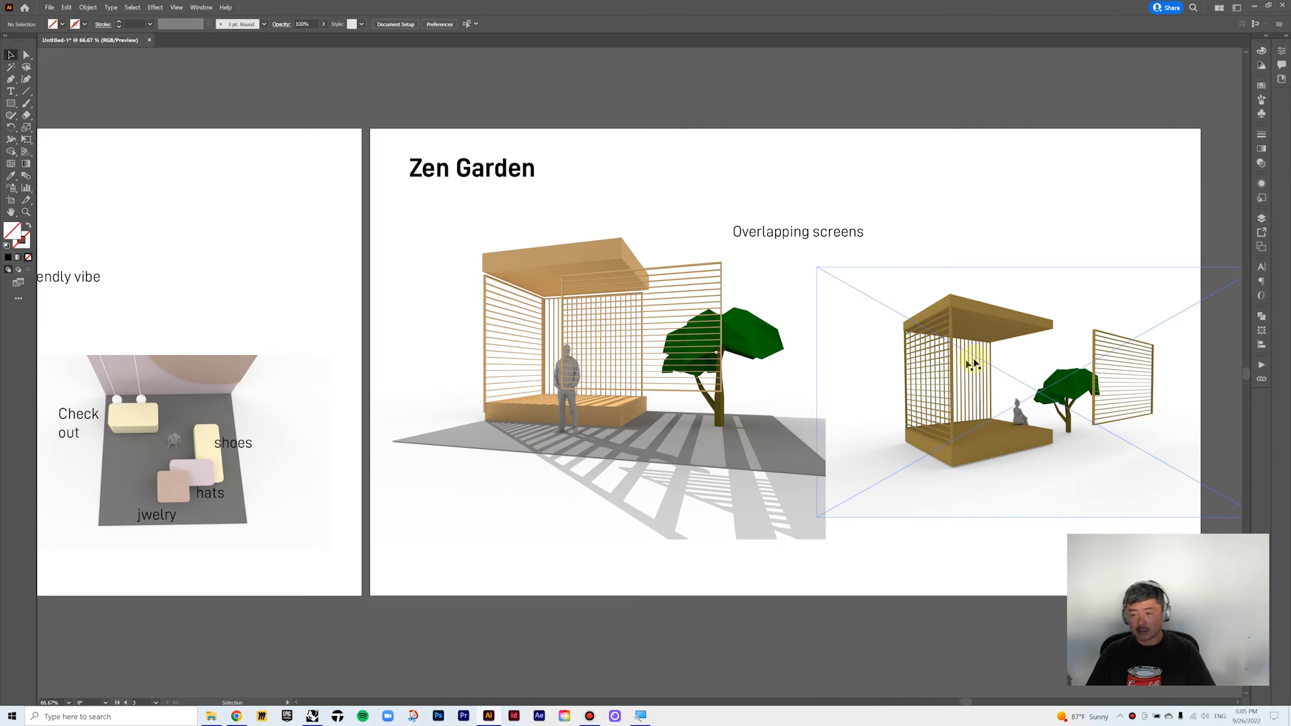
scroll(973, 364, "down", 1, "alt")
scroll(979, 363, "up", 1, "alt")
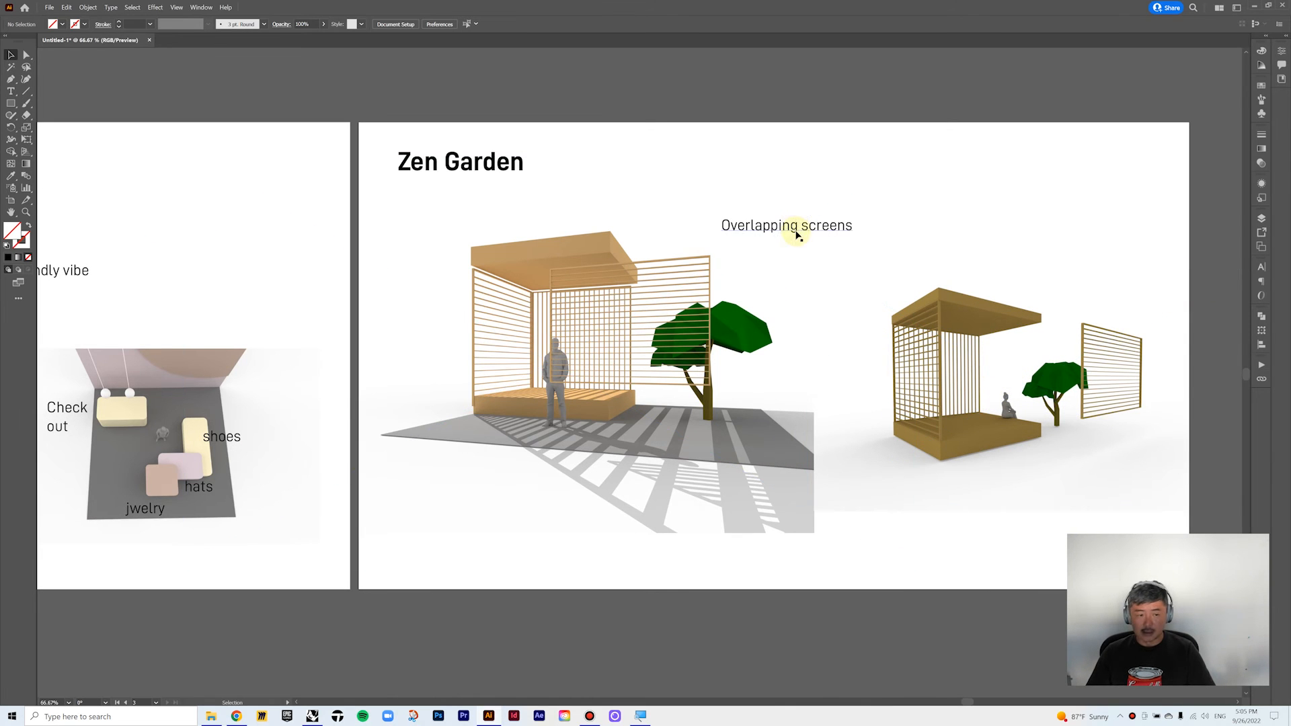
- Restore the "10'x10' engawa seating" label beneath the second pavilion image on the Zen Garden board by undoing recent changes
left_click_drag(786, 225, 988, 481)
key("ctrl+z")
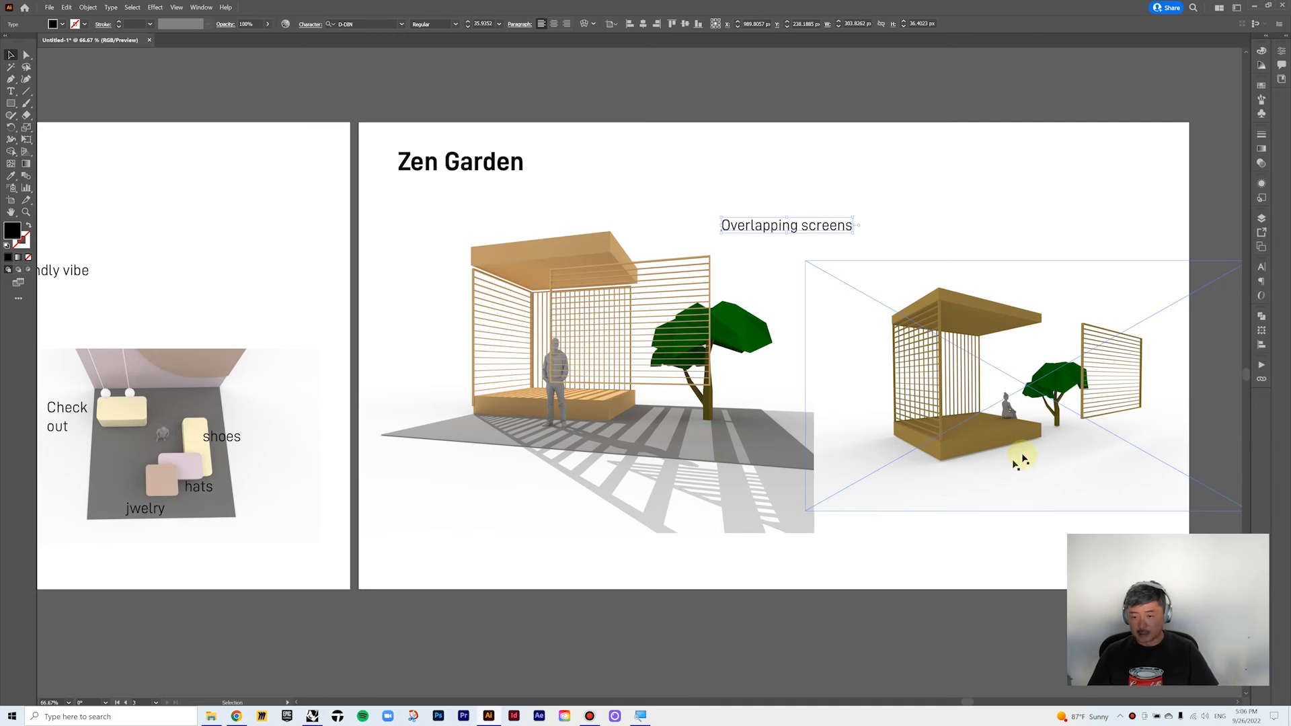
left_click(1019, 462)
key("ctrl+z")
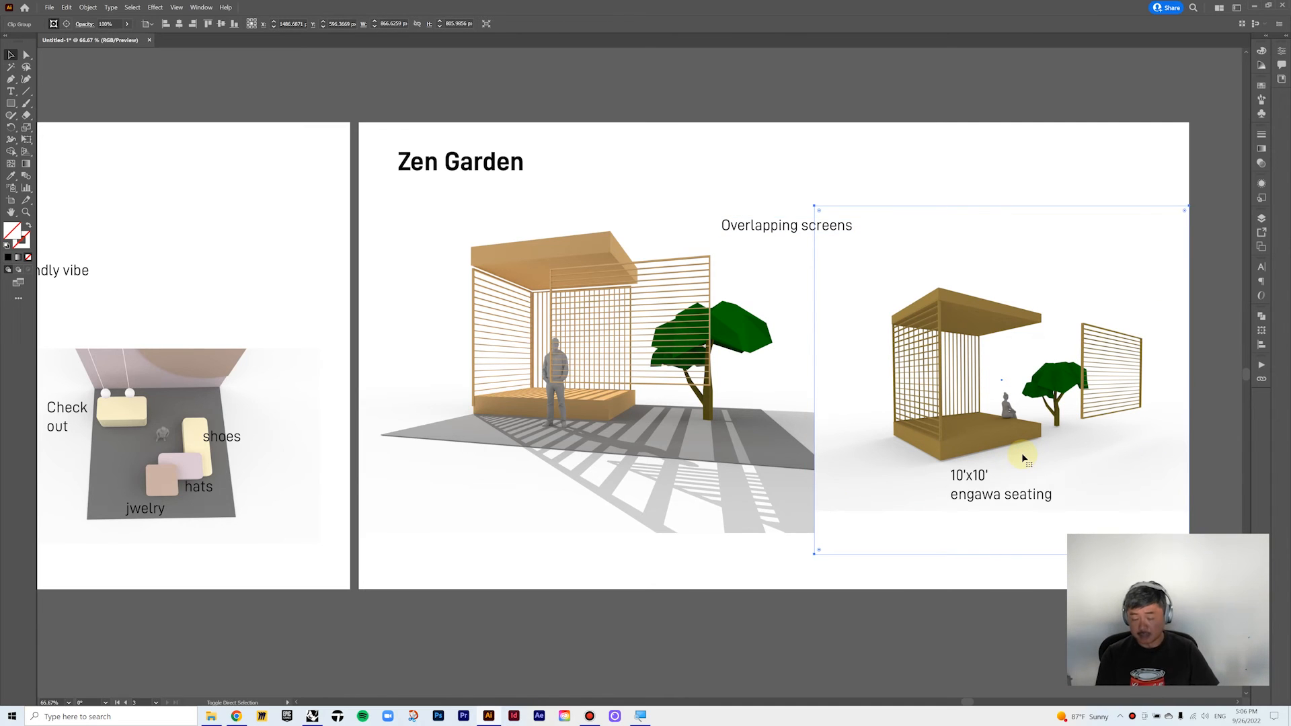
scroll(1022, 458, "up", 1)
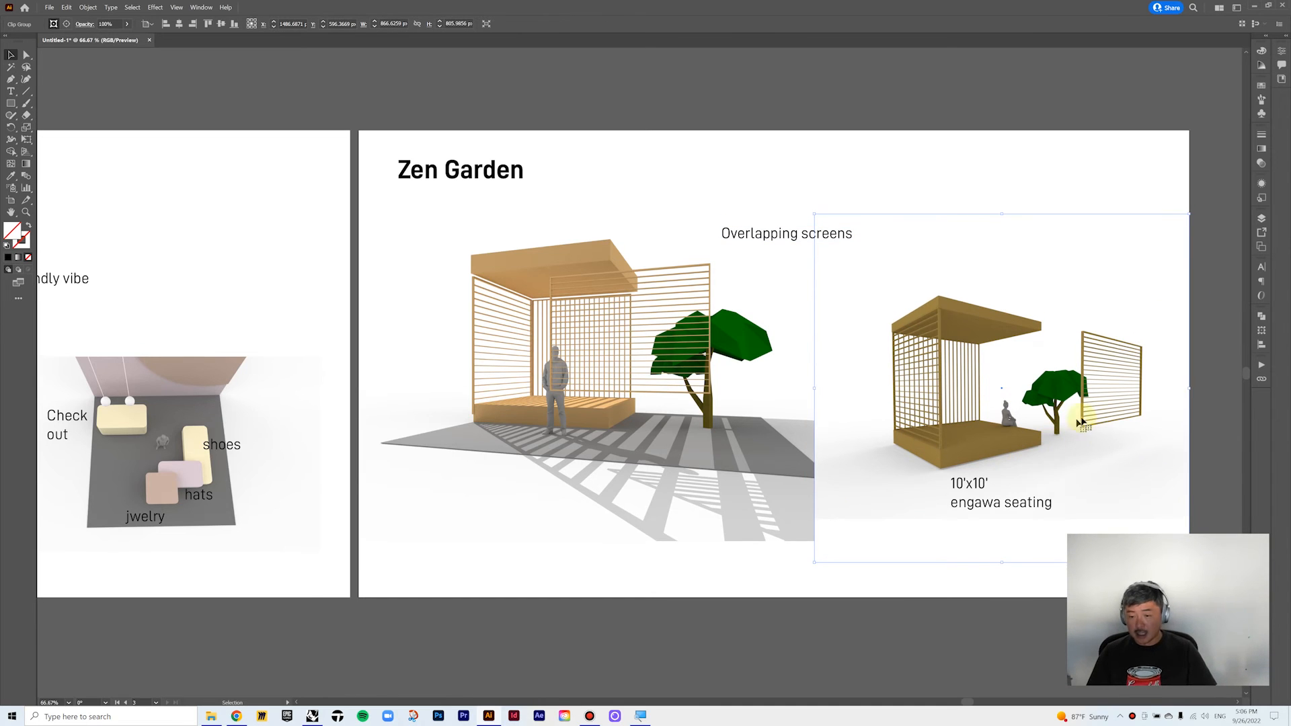
left_click(958, 617)
- Create a new Illustrator document from the Web preset of 1920 x 1080 px
scroll(878, 489, "down", 1, "alt")
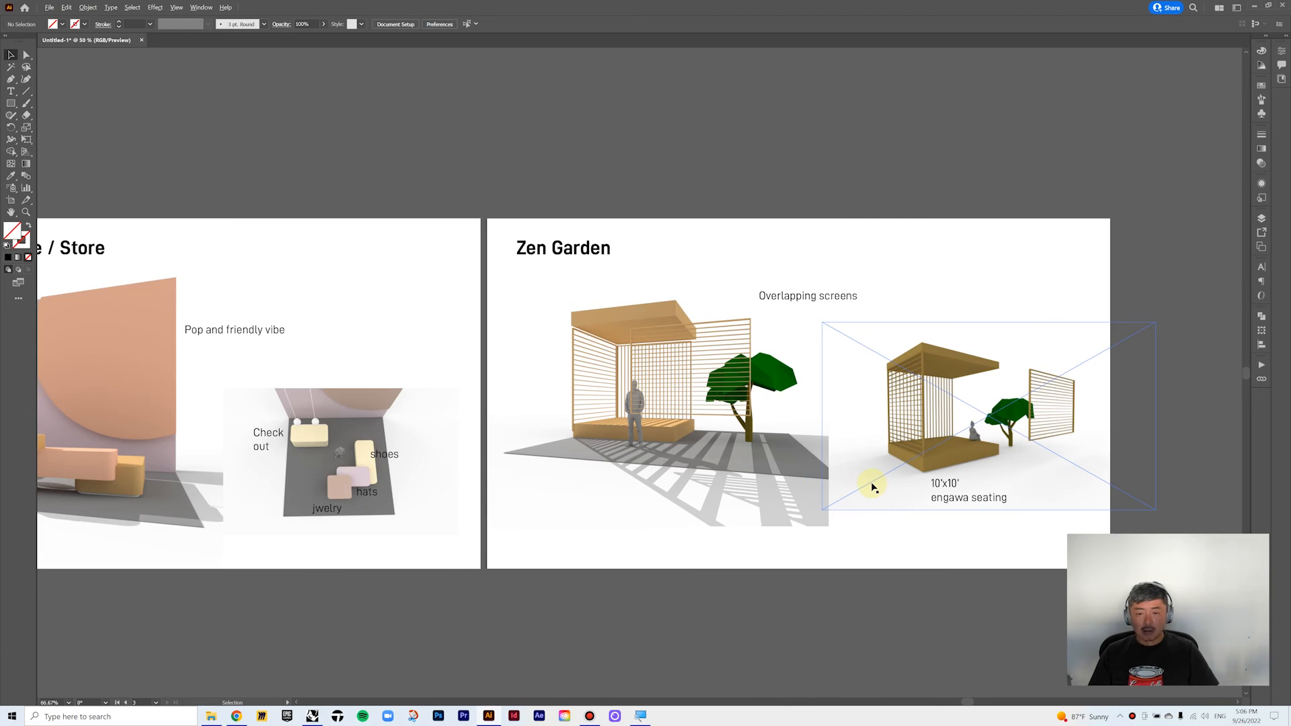
scroll(801, 490, "down", 3, "alt")
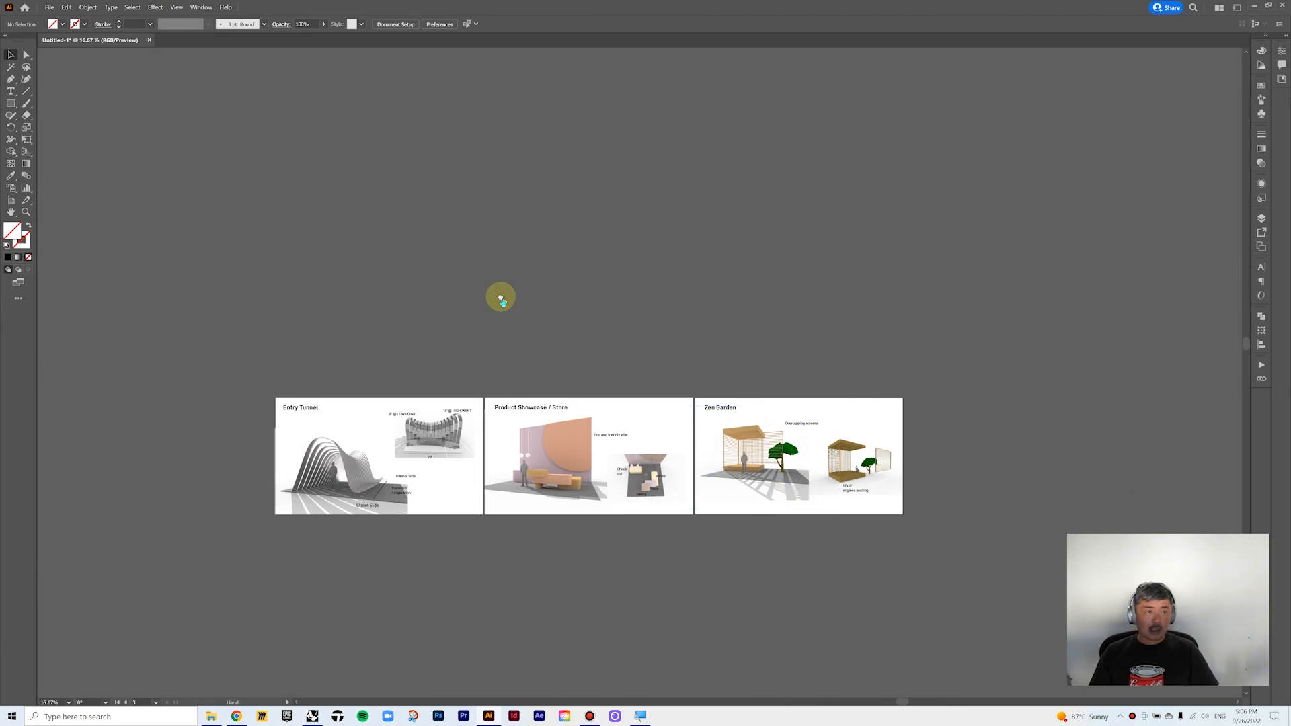
left_click_drag(502, 302, 415, 201)
left_click(50, 7)
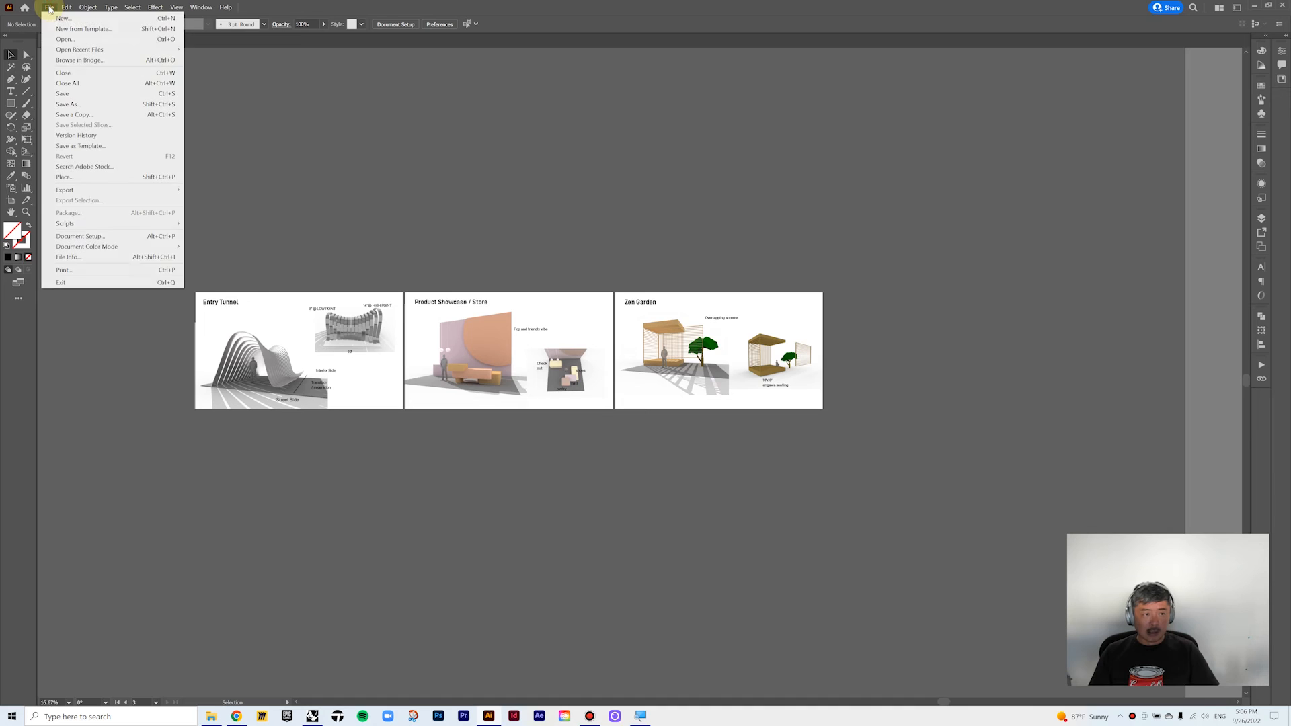
left_click(60, 18)
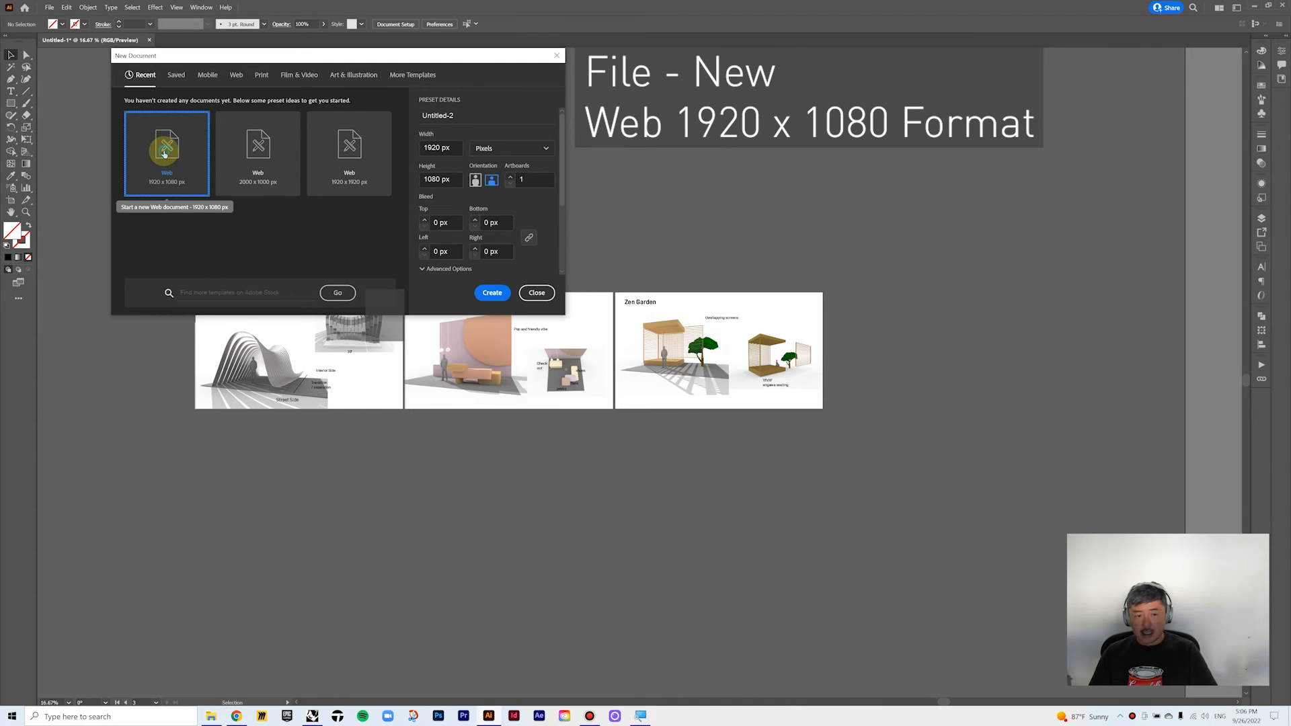
double_click(164, 153)
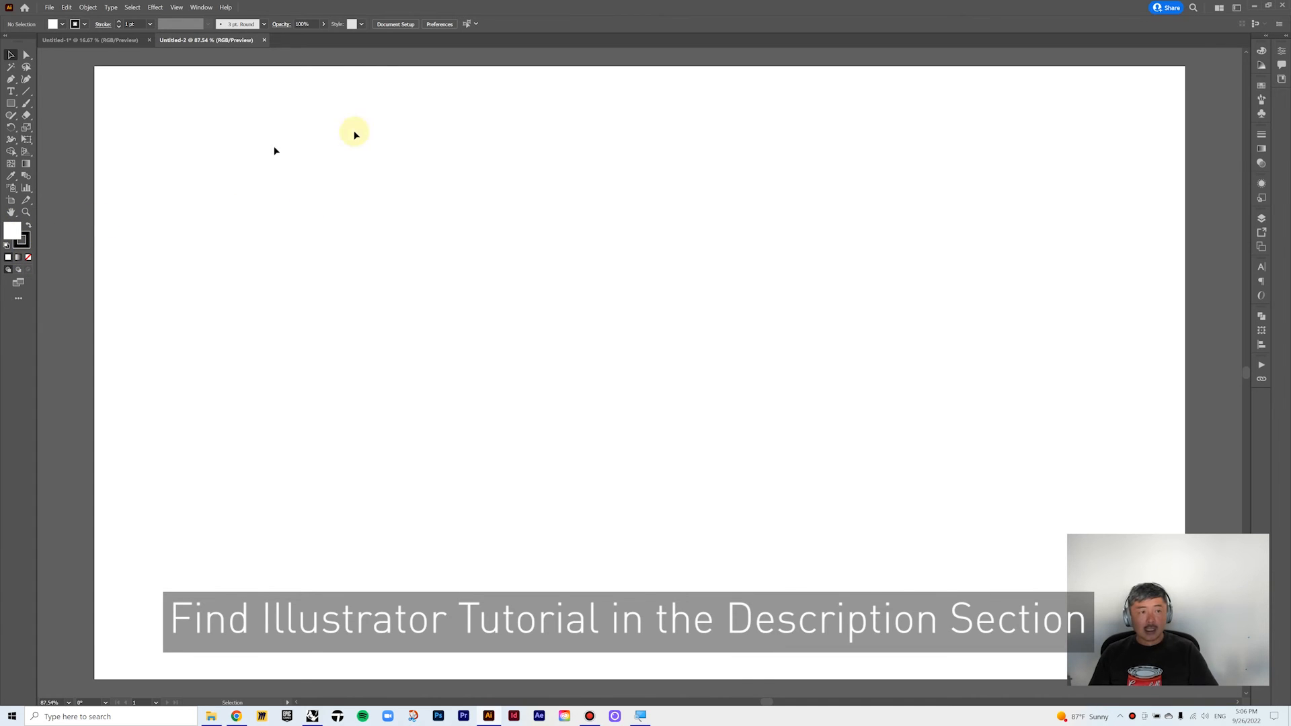
- Place the tunnel renders km01 and km01_B from the Key Moment Design project folder into the new document
left_click(210, 717)
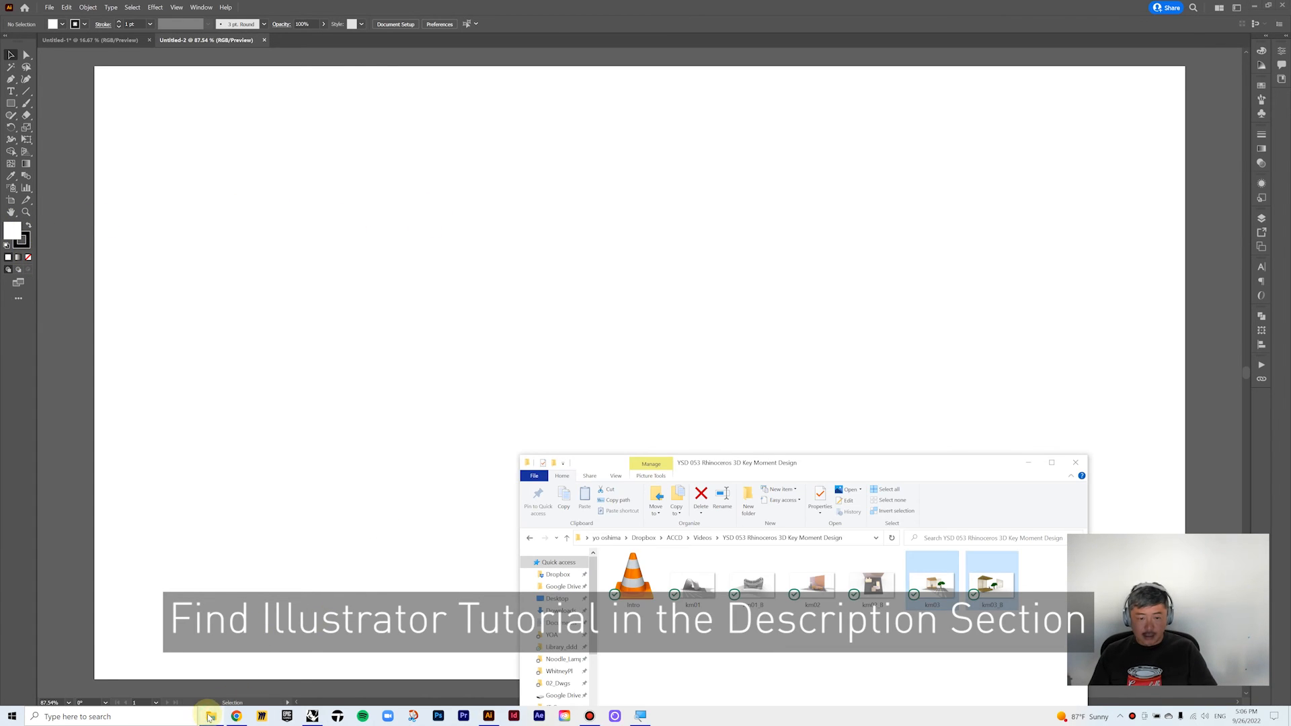
left_click(696, 584)
left_click(747, 575, "ctrl")
left_click_drag(691, 590, 308, 203)
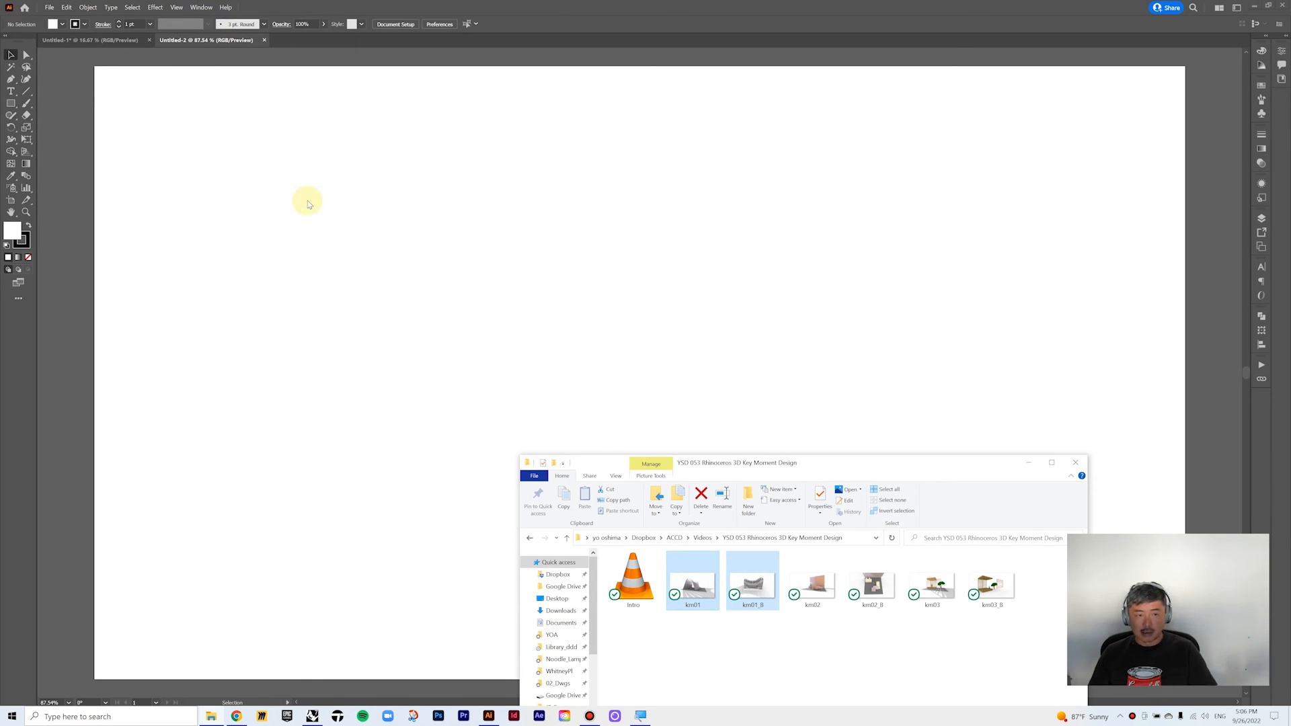
scroll(461, 224, "down", 4, "alt")
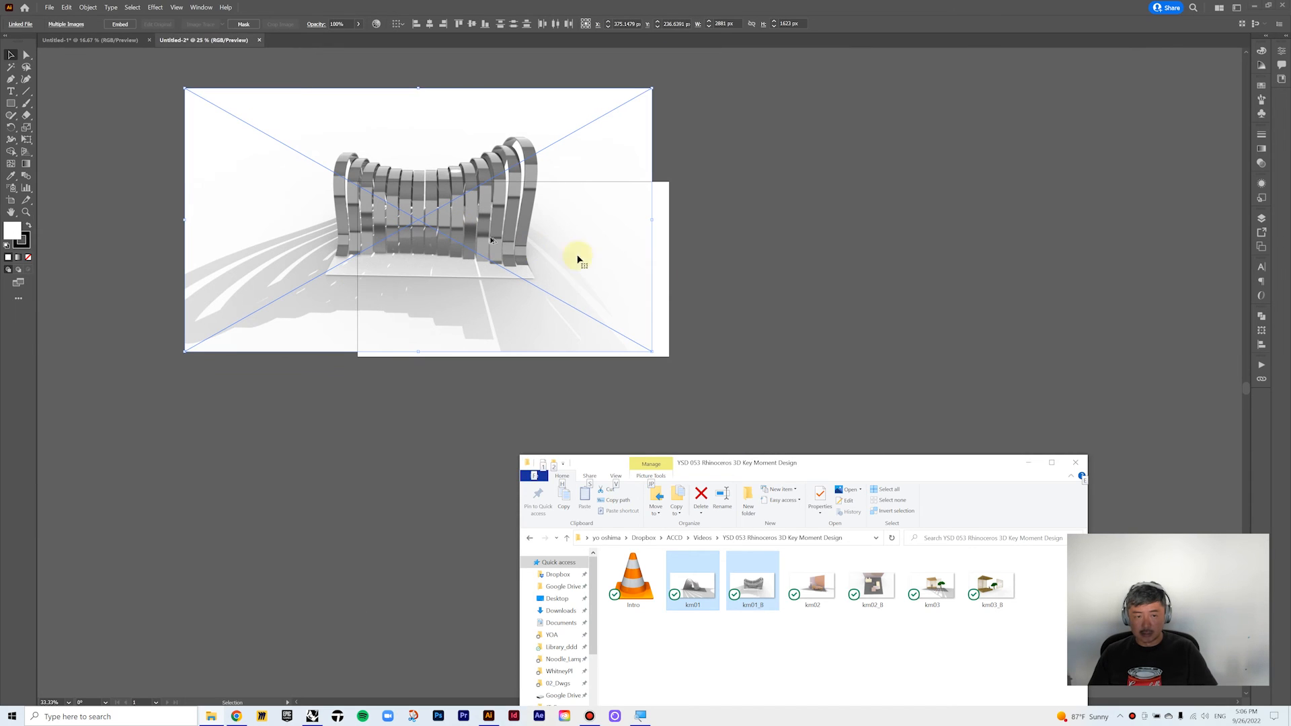
left_click(766, 297)
left_click_drag(434, 266, 664, 329)
scroll(707, 297, "up", 1)
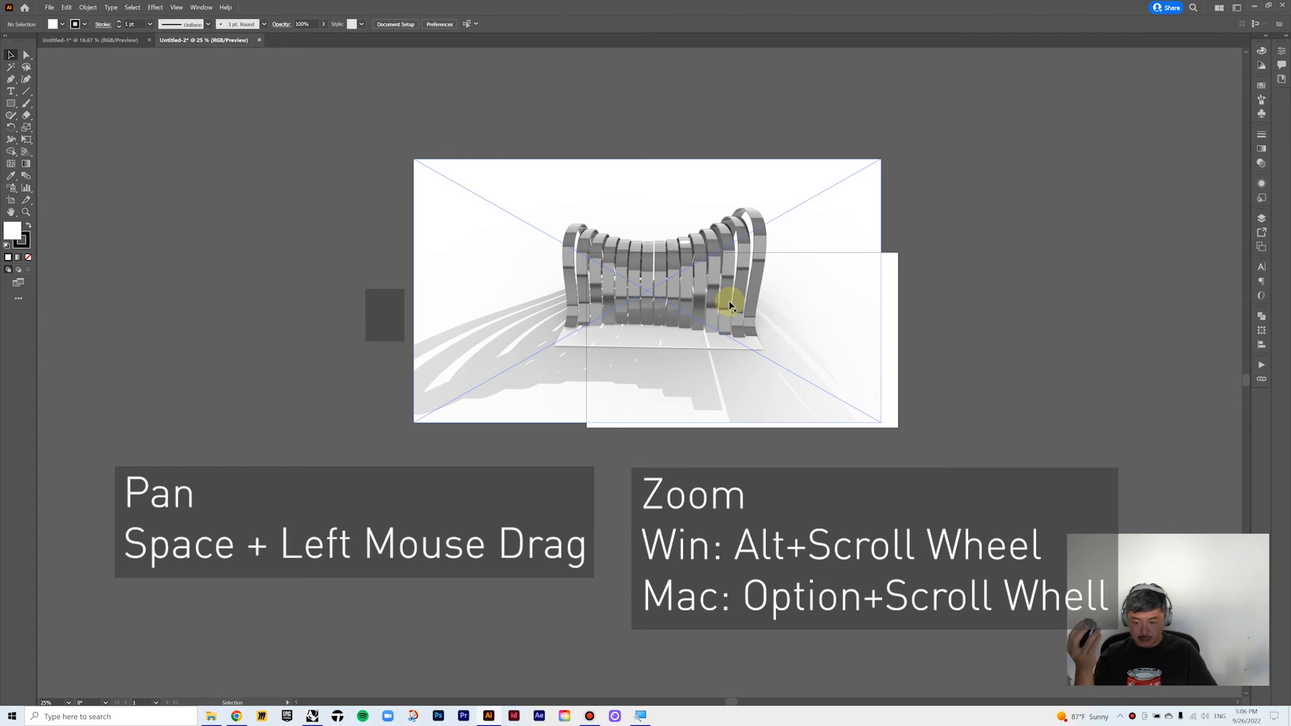
scroll(731, 306, "down", 1)
scroll(731, 306, "up", 4)
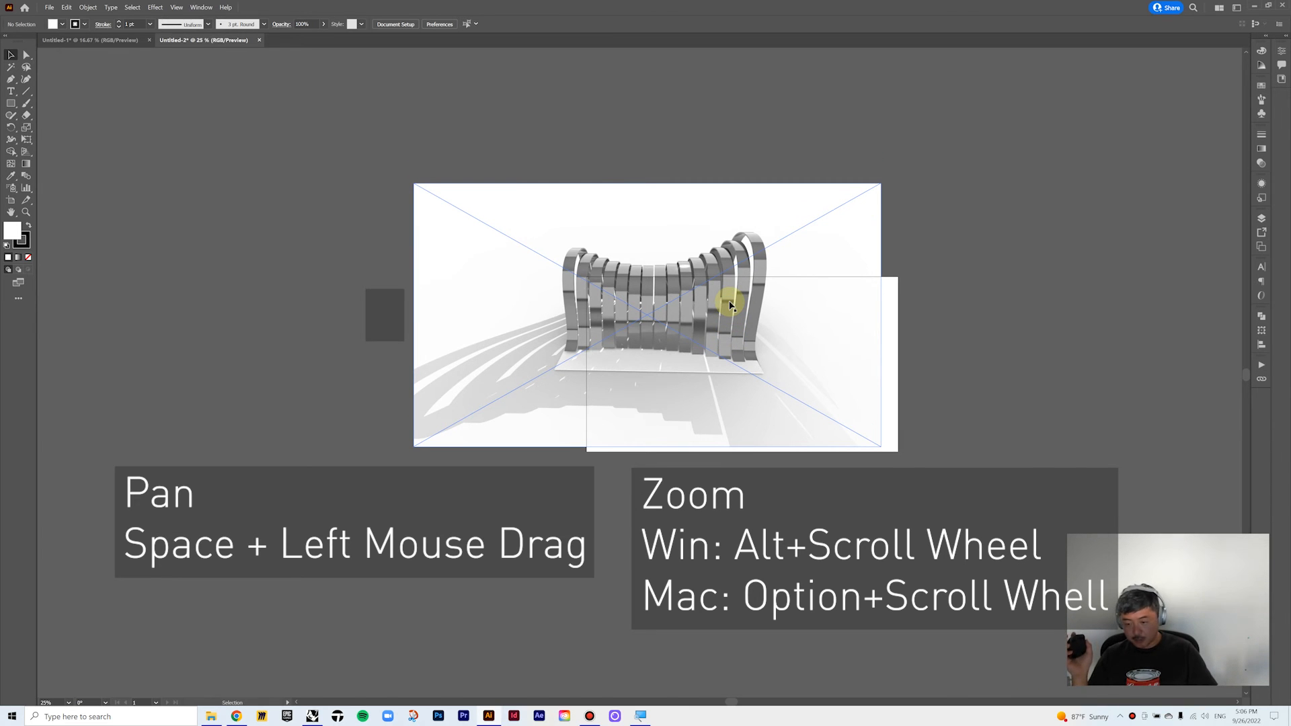
scroll(731, 306, "up", 5, "alt")
scroll(731, 306, "down", 5, "alt")
scroll(731, 306, "up", 1, "alt")
scroll(731, 306, "up", 1, "alt")
scroll(731, 306, "down", 2, "alt")
scroll(731, 306, "up", 2, "alt")
scroll(731, 306, "down", 2, "alt")
scroll(731, 306, "up", 2, "alt")
scroll(731, 306, "down", 2, "alt")
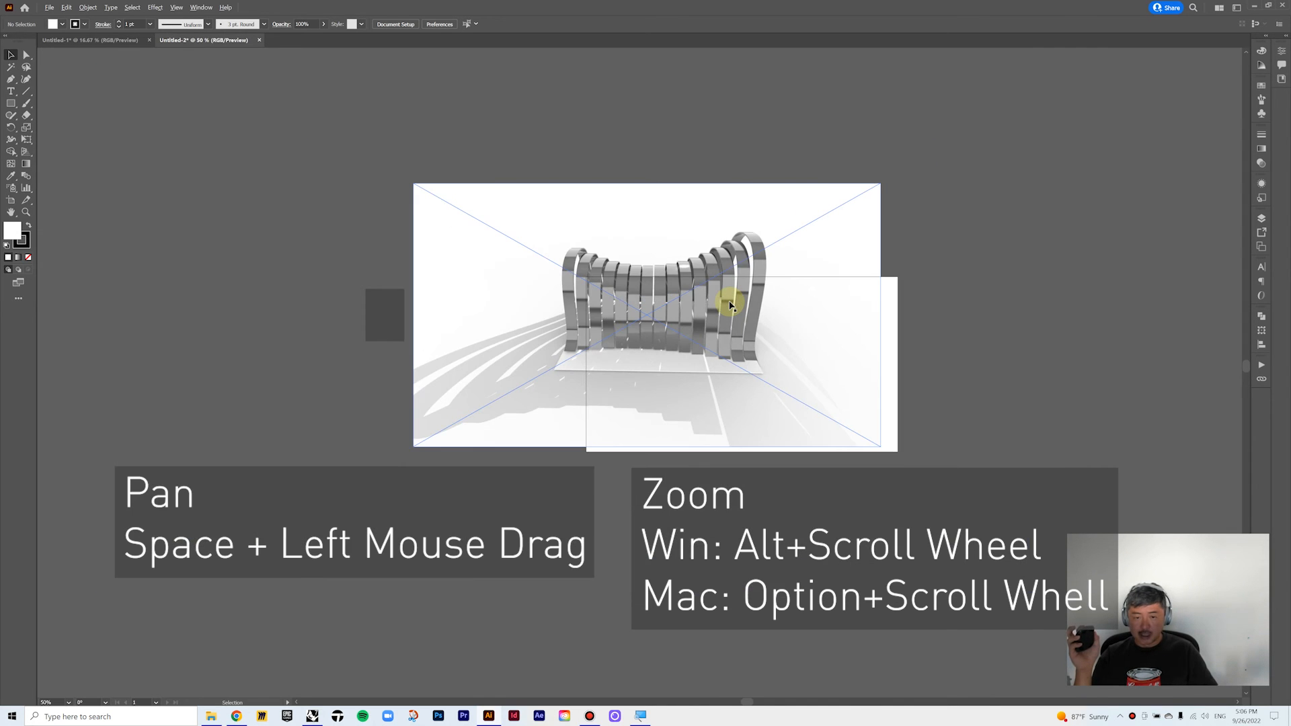
scroll(731, 306, "up", 2, "alt")
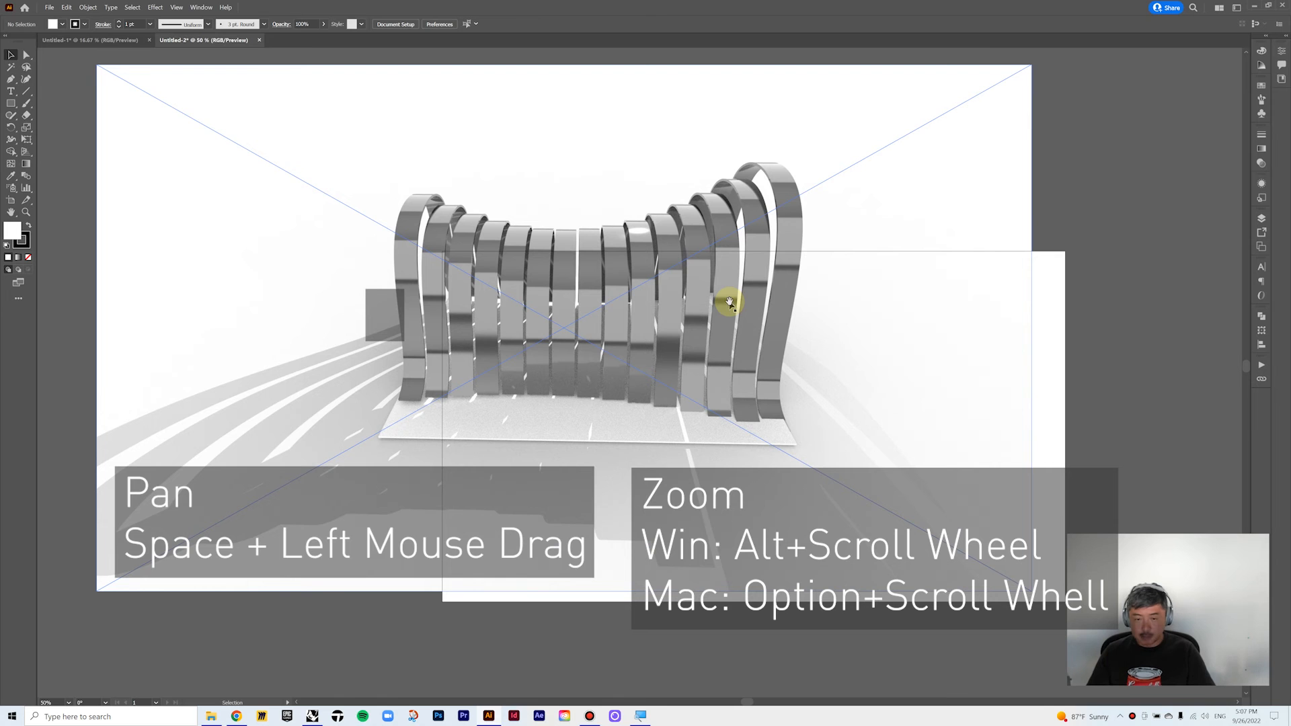
- Scale down the km01_B front-view render and move it to the lower right part of the artboard
left_click_drag(566, 429, 647, 482)
left_click(683, 363)
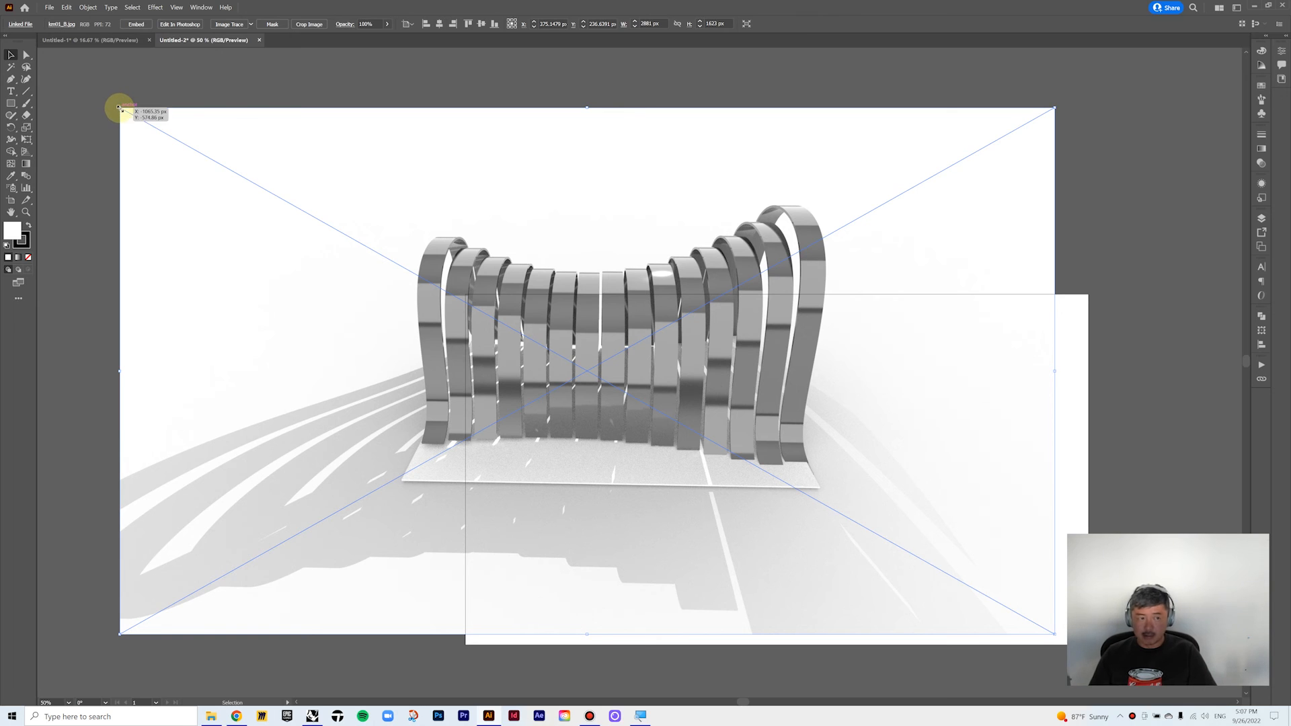
left_click_drag(119, 107, 828, 507)
left_click_drag(894, 548, 917, 458)
- Scale the km01 tunnel render to about 1843 px wide, move it onto the artboard and adjust the small km01_B render beside it
left_click(879, 340)
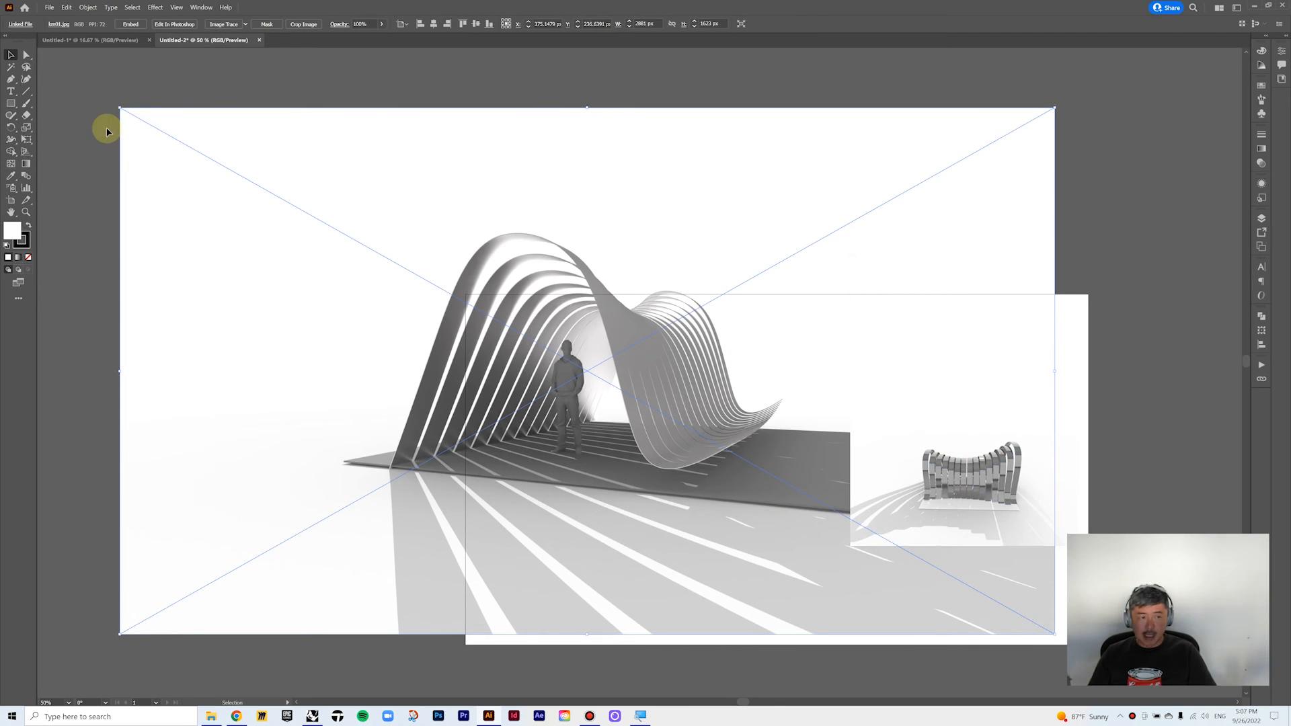
left_click_drag(118, 108, 437, 404)
left_click_drag(700, 517, 438, 406)
left_click_drag(771, 522, 962, 636)
left_click_drag(977, 513, 966, 504)
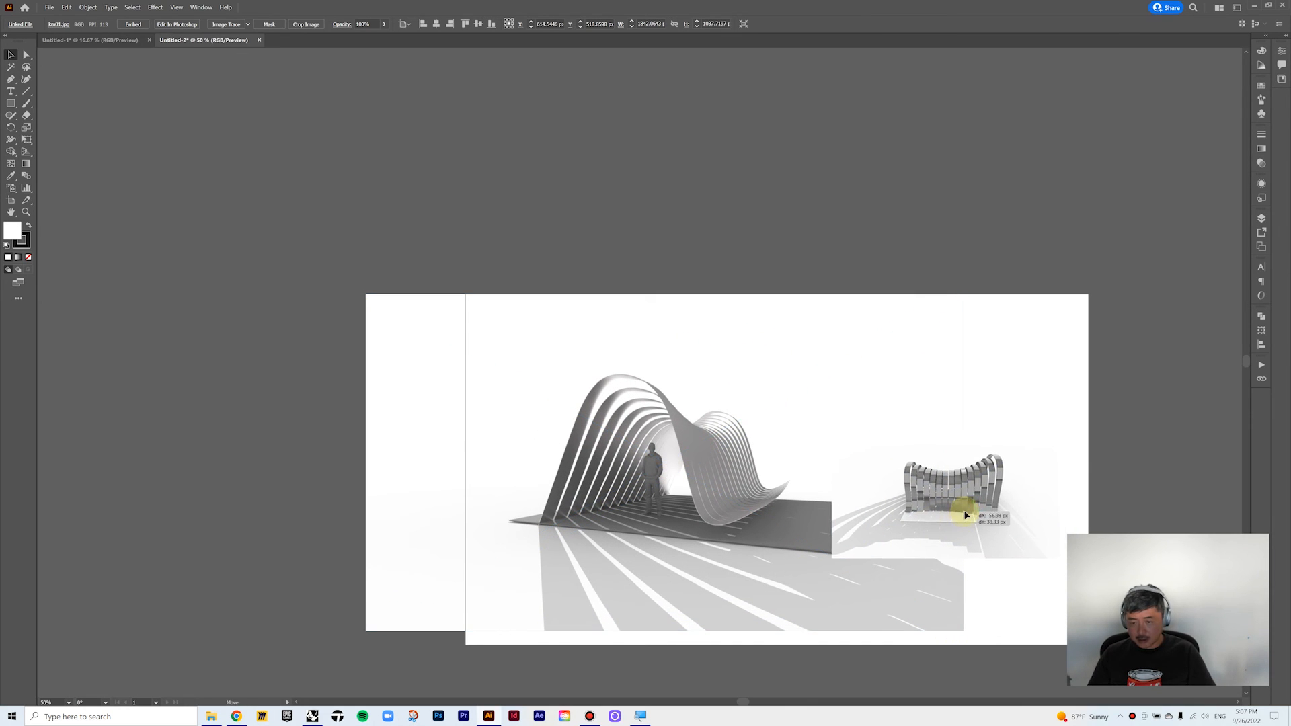
- Nudge both renders and enlarge the km01 tunnel render to about 1930 px wide, aligning it with the artboard's top and bottom edges
left_click_drag(807, 382, 748, 277)
left_click_drag(911, 398, 923, 404)
left_click_drag(437, 234, 432, 248)
left_click_drag(300, 205, 269, 185)
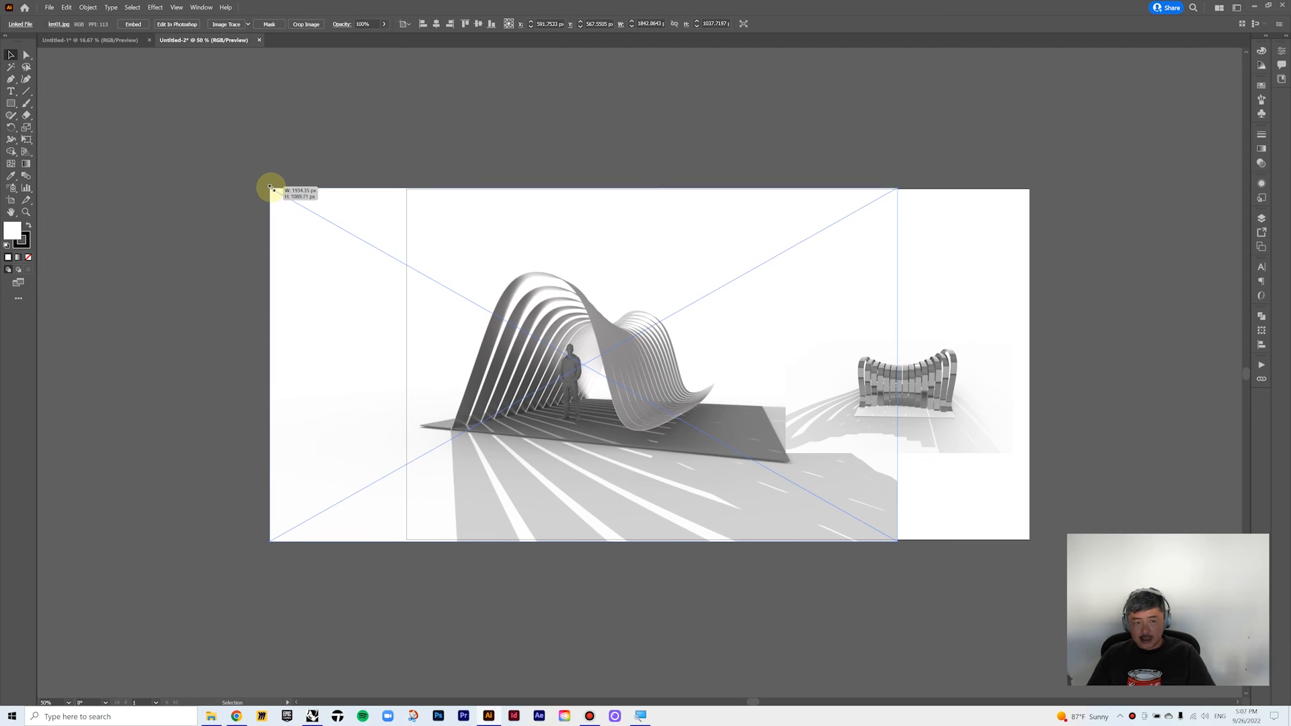
left_click(370, 139)
- Clip the km01 tunnel render with a full-height rectangular clipping mask about 1288 px wide, starting at the artboard's left edge
left_click(379, 239)
left_click(11, 103)
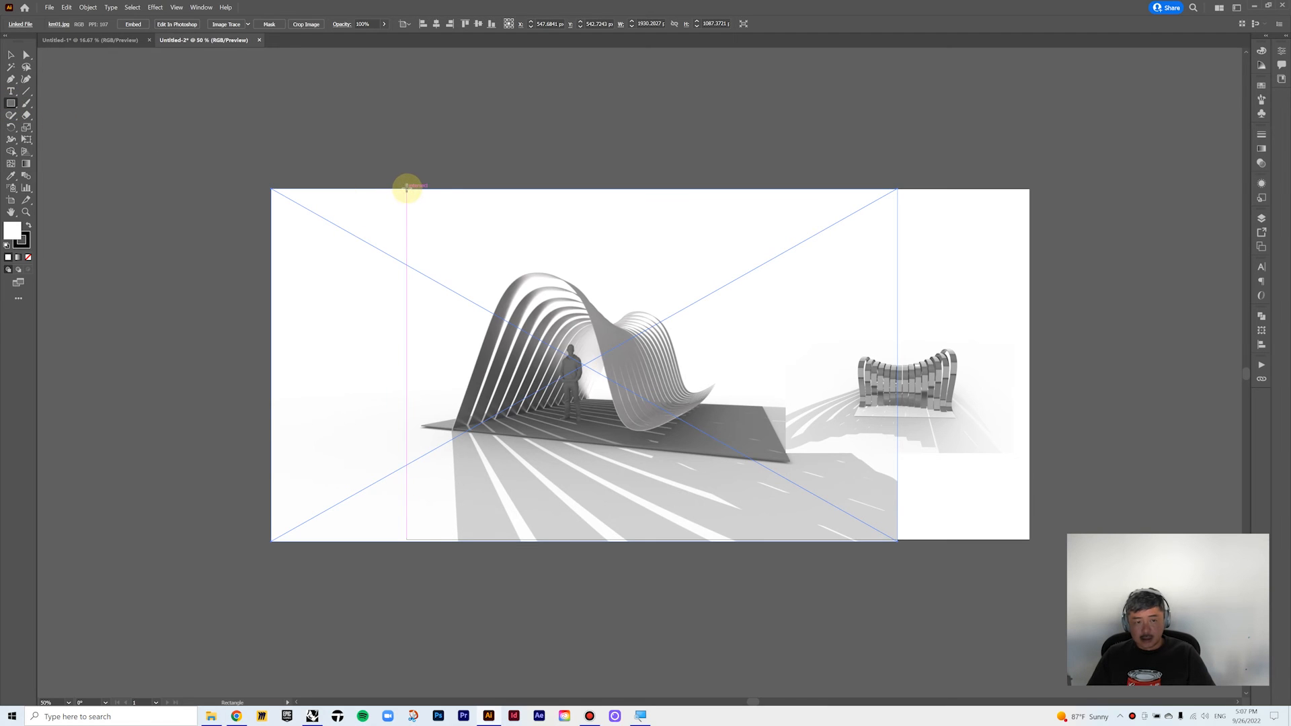
left_click_drag(407, 188, 825, 541)
left_click(11, 54)
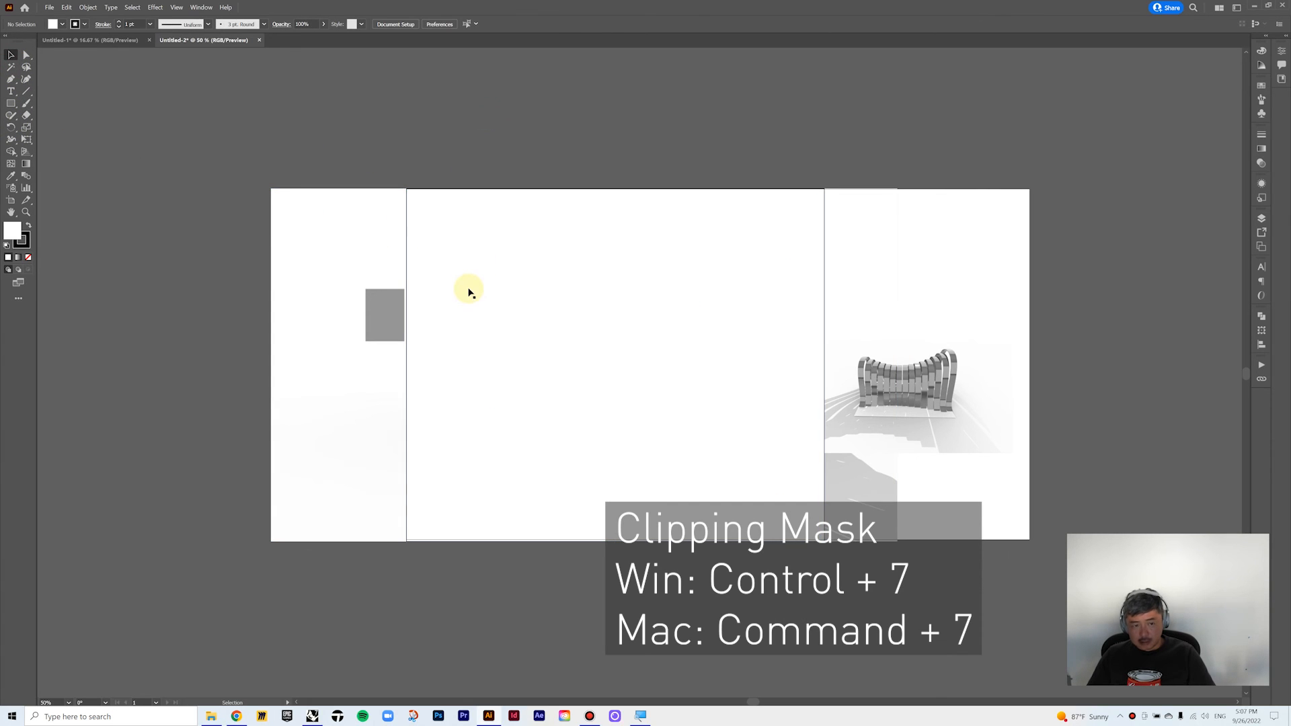
left_click(315, 297, "shift")
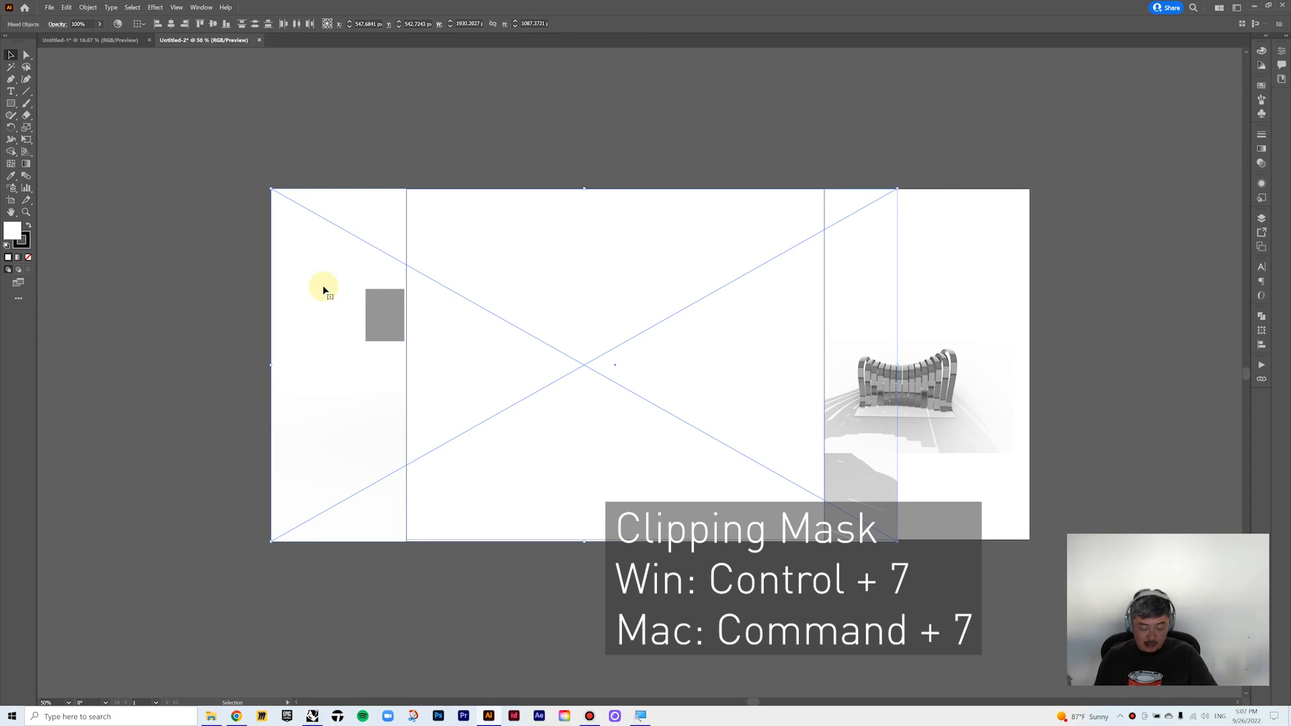
key("ctrl+7")
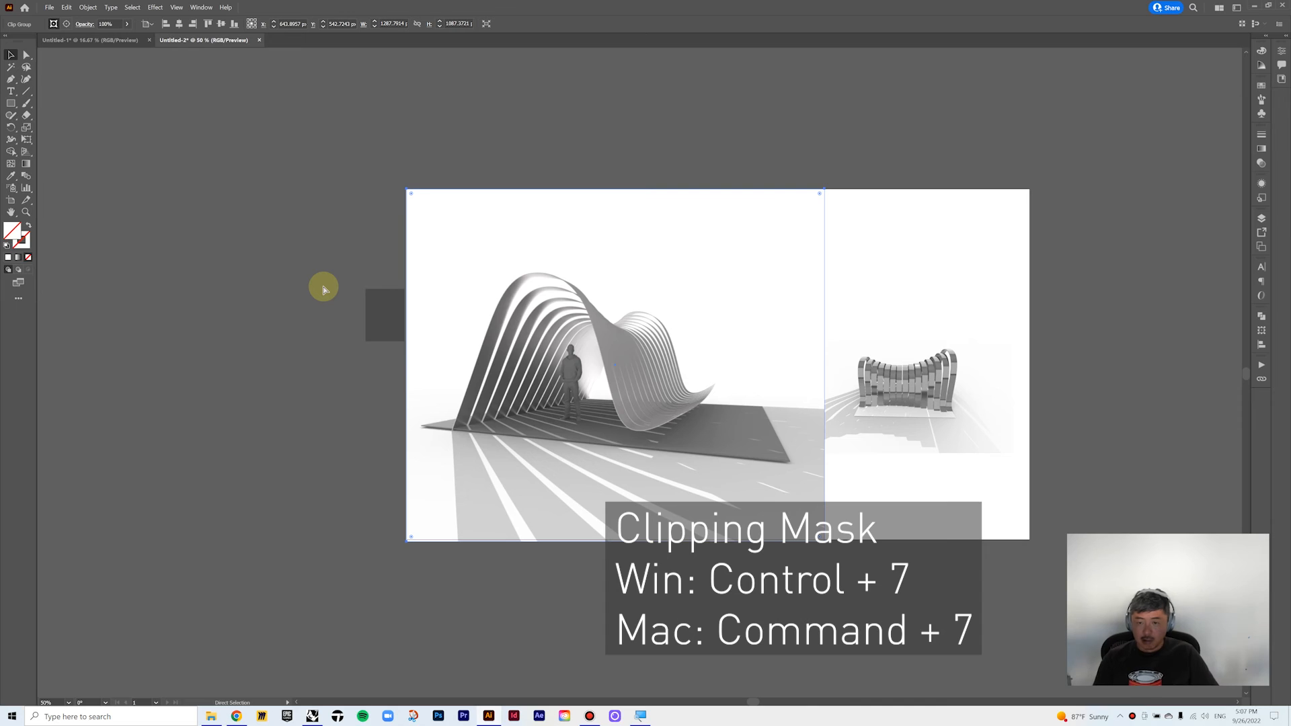
- Try narrowing the tunnel render's clipping mask by moving its right edge inward, and undo the change
left_click(26, 54)
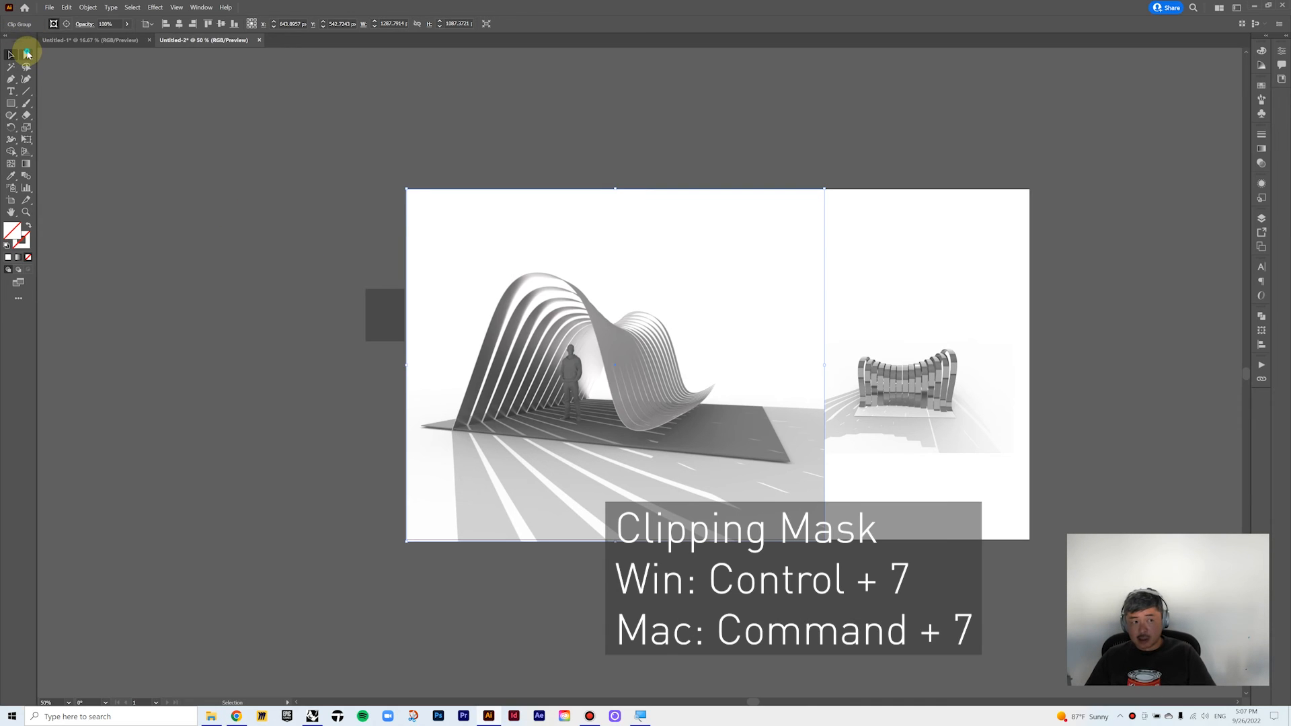
left_click_drag(825, 210, 769, 217)
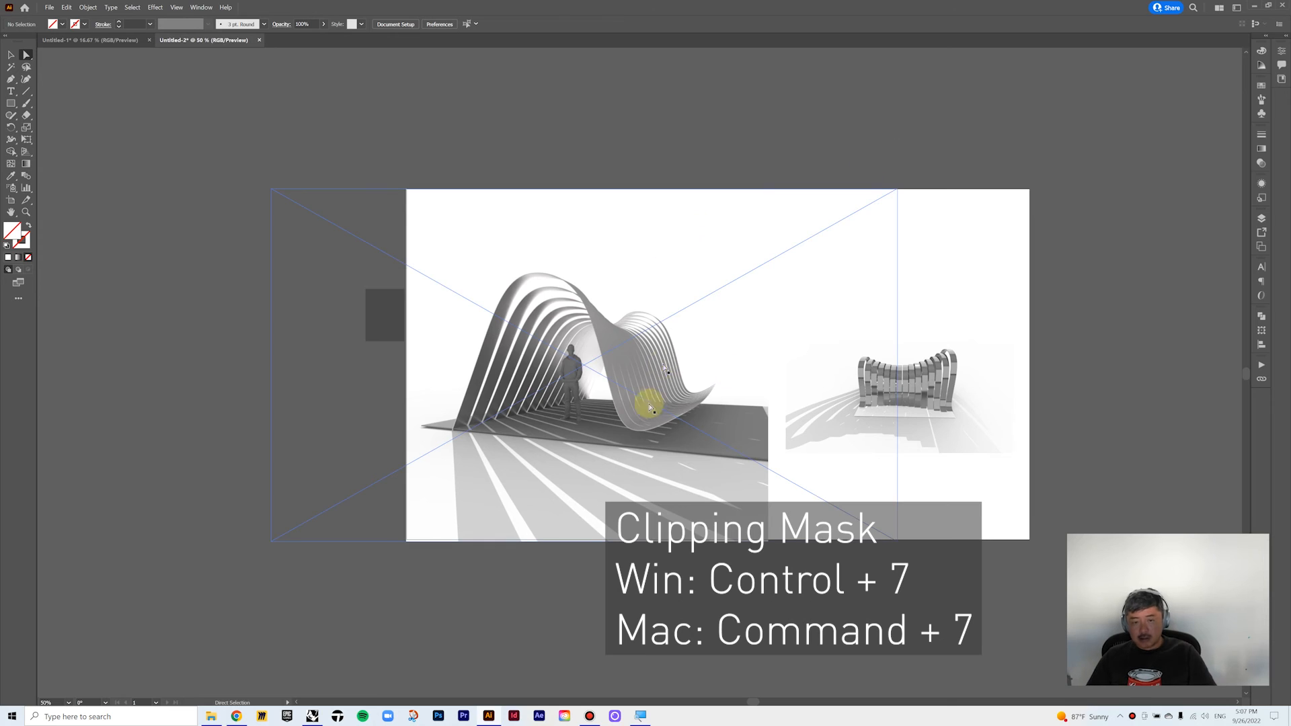
left_click(784, 356)
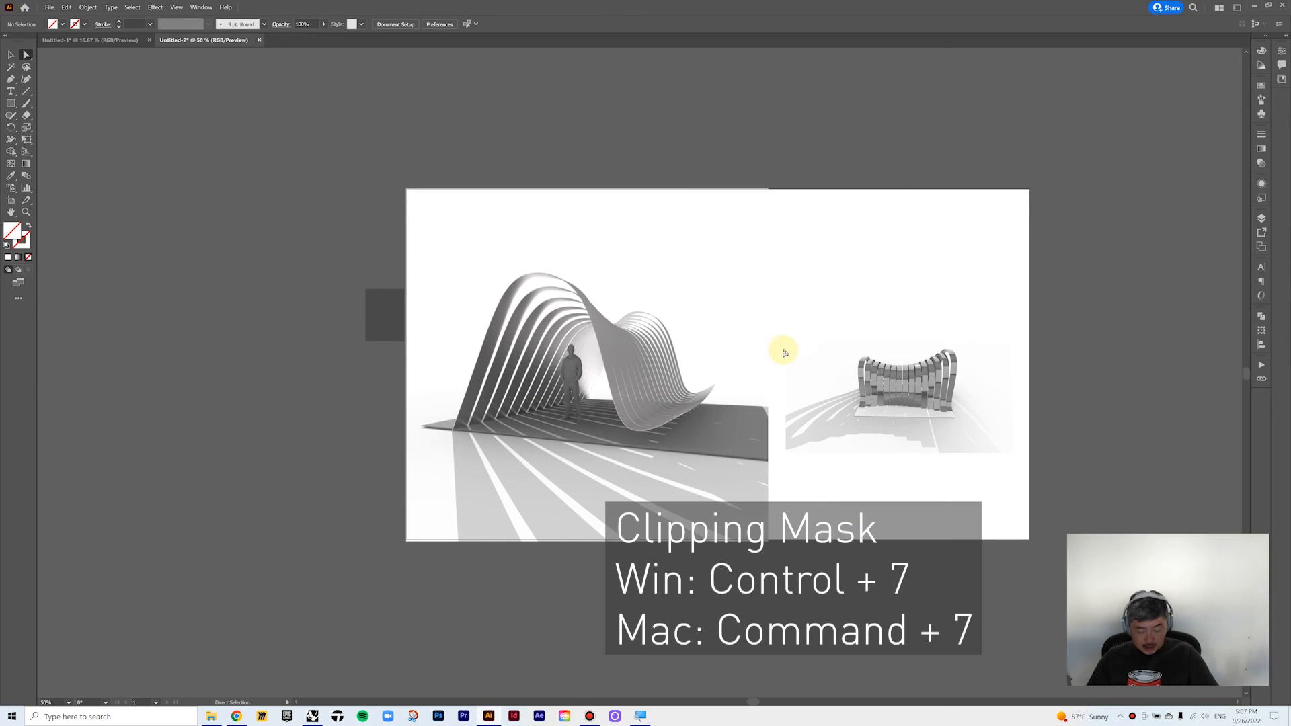
key("ctrl+z")
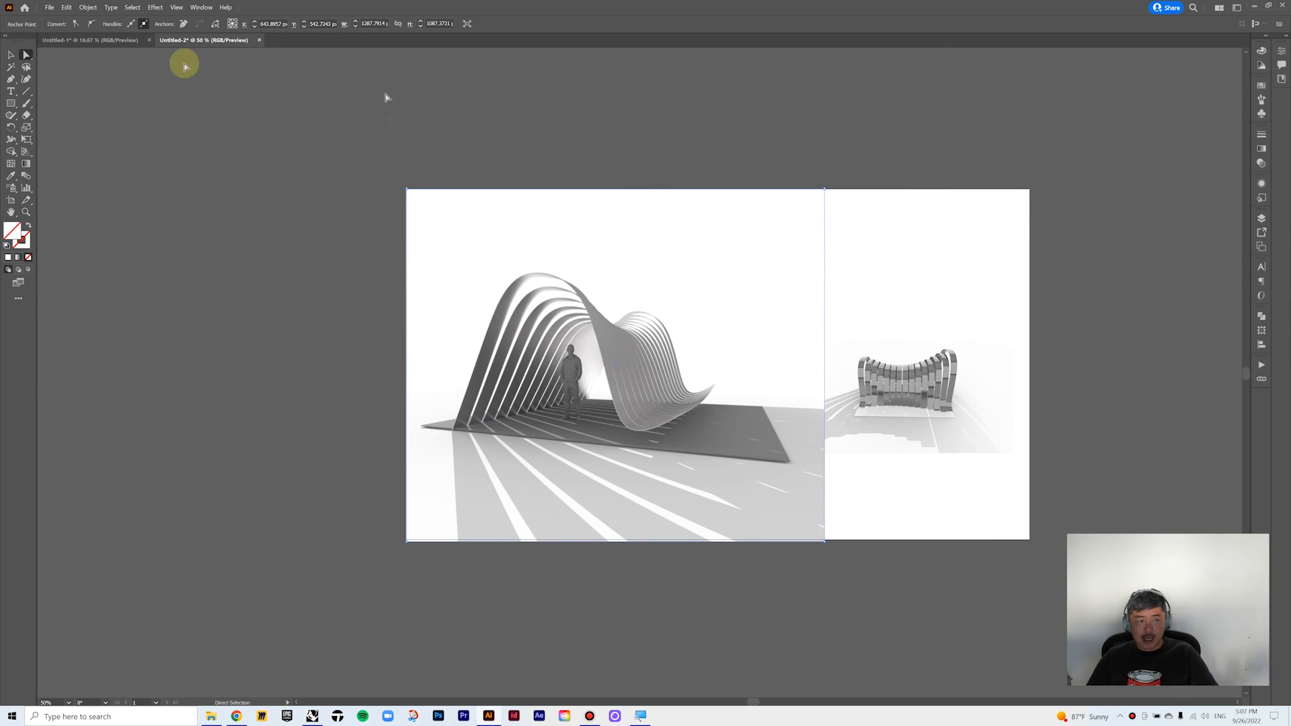
- Narrow the tunnel render's clipping mask to about 1113 px wide from its right edge and shift the clipped render slightly to the right
left_click(82, 107)
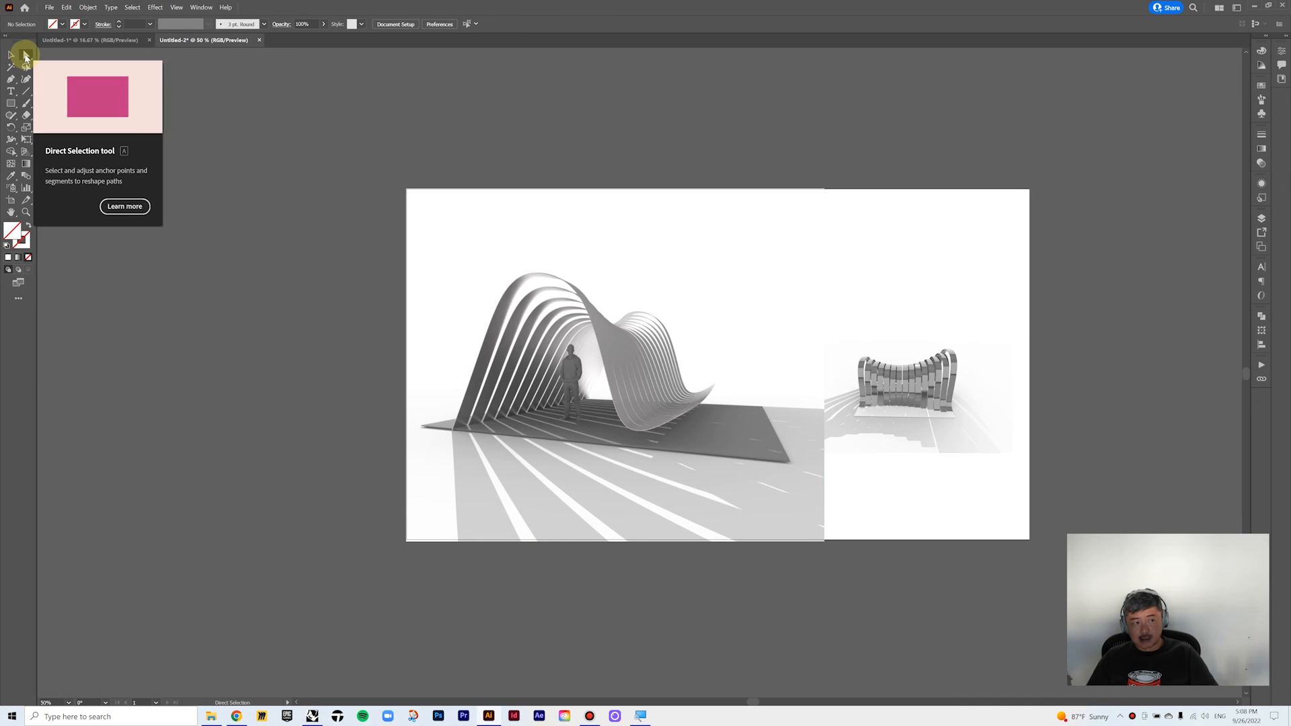
left_click_drag(825, 240, 767, 242)
left_click(13, 50)
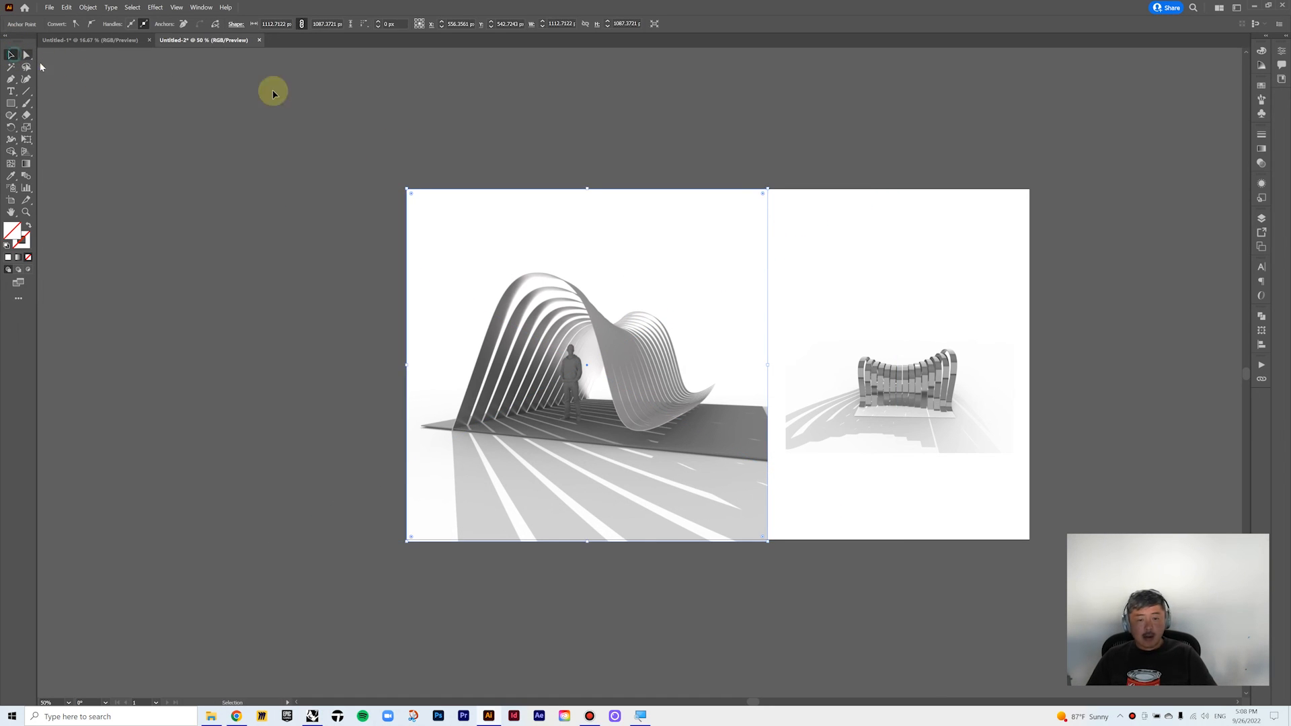
left_click_drag(614, 264, 623, 270, "shift")
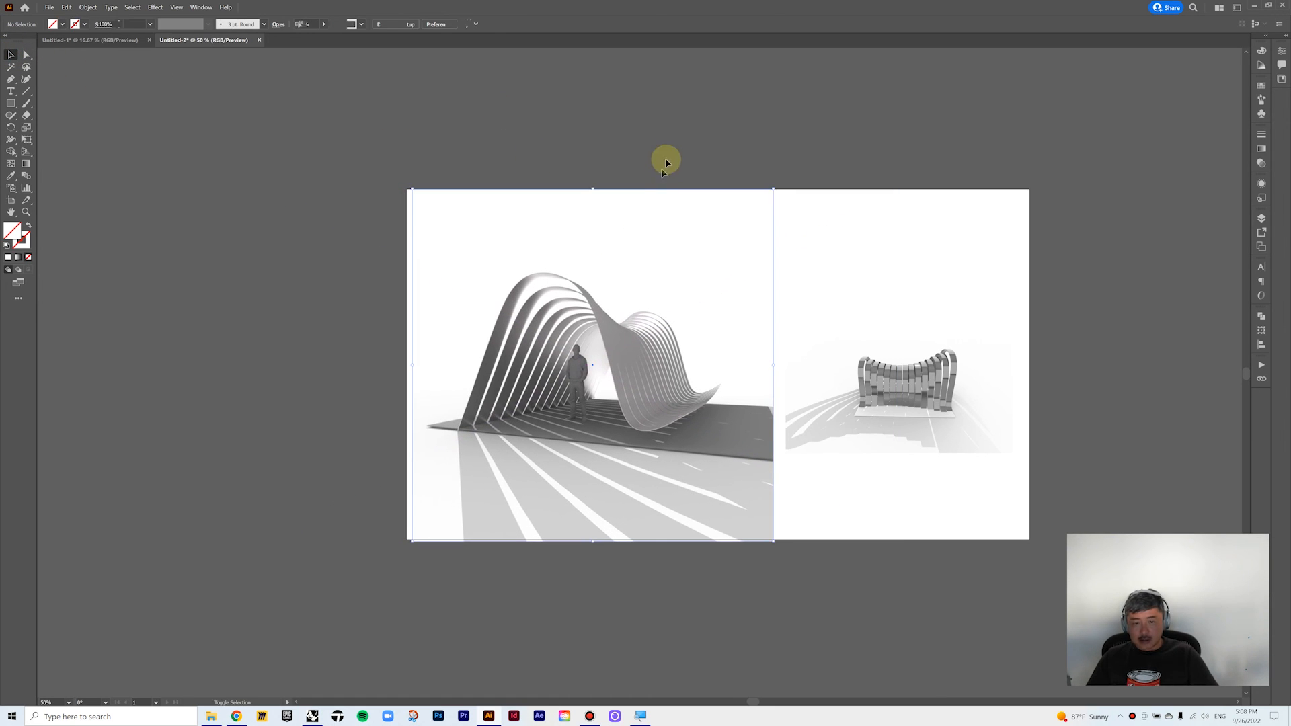
- Add the title "Entry Tunnel" above the tunnel render and scale it up to about 79 pt
left_click(13, 92)
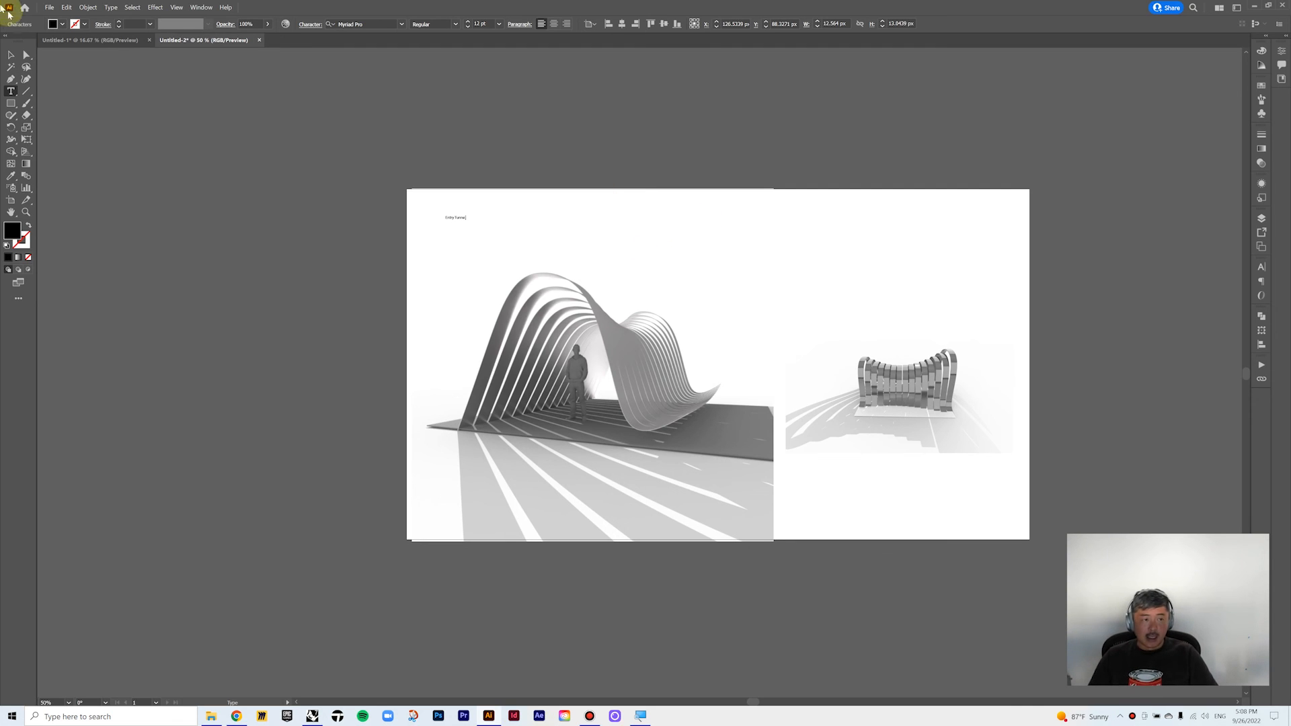
left_click(11, 54)
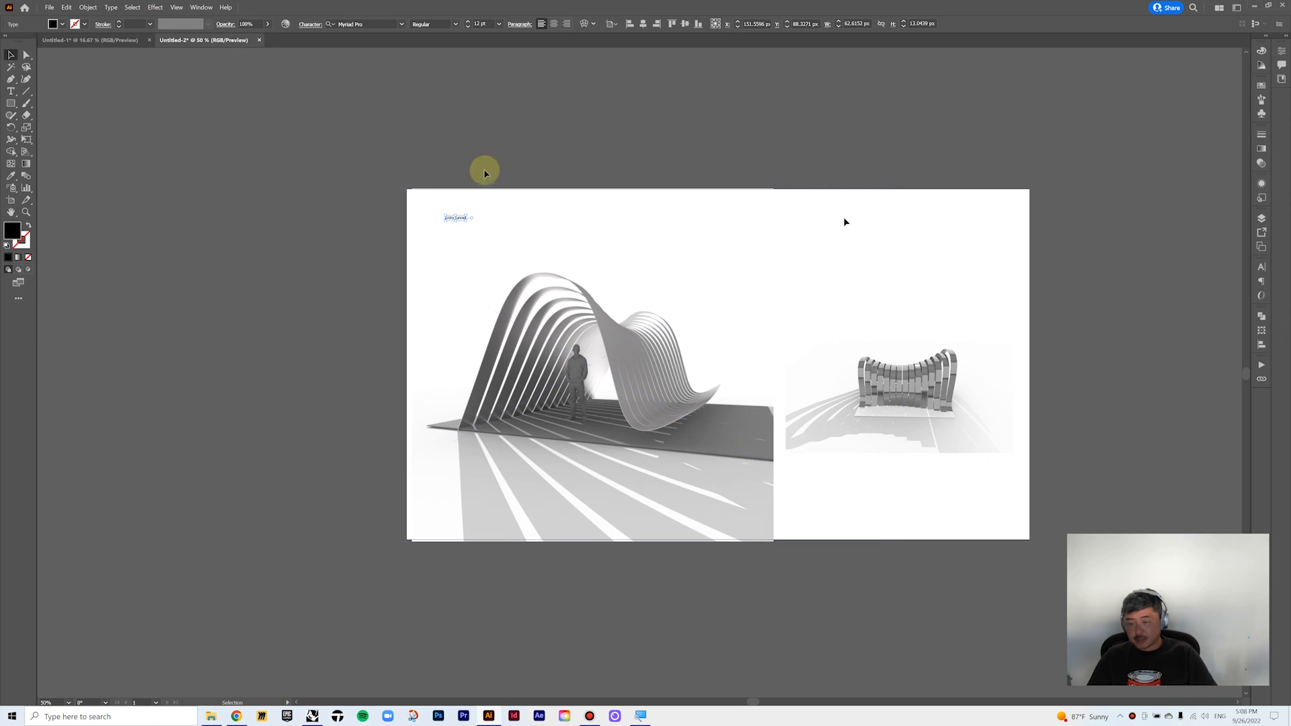
left_click_drag(470, 224, 580, 272, "shift")
- Set the "Entry Tunnel" title in D-DIN Bold and scale it to about 66 pt
left_click(1261, 267)
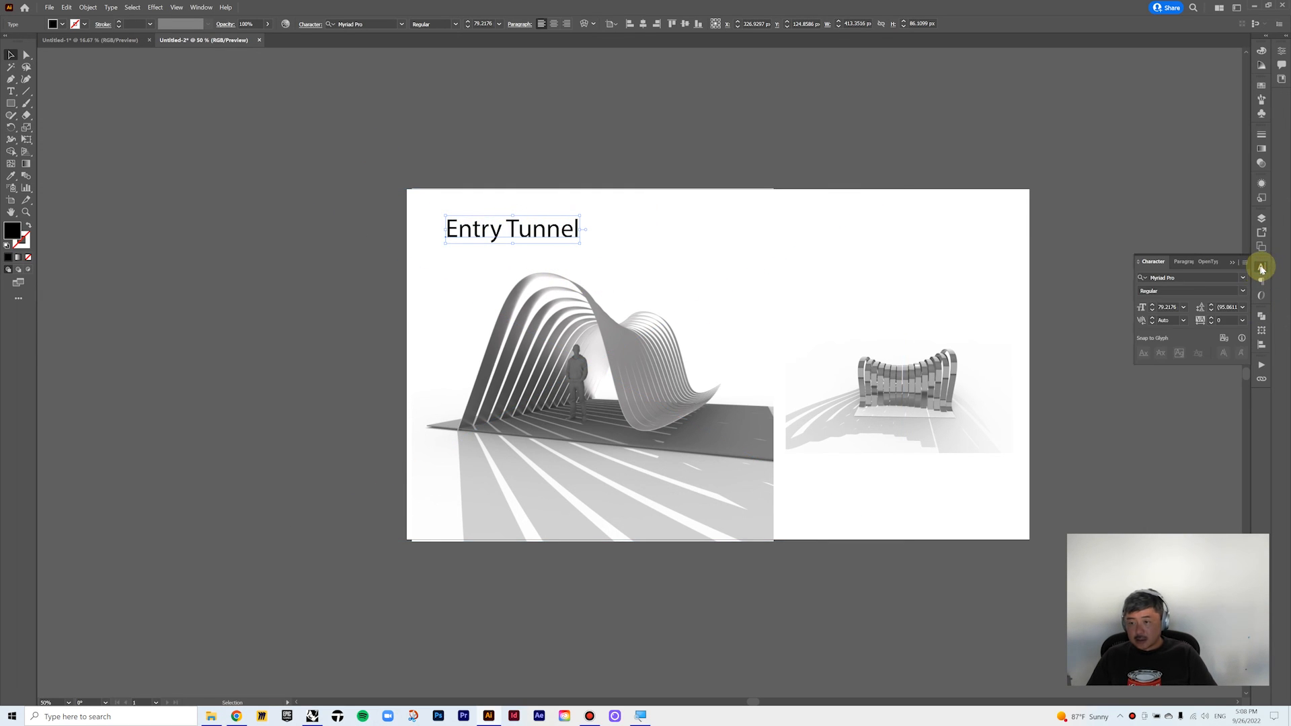
left_click(1243, 278)
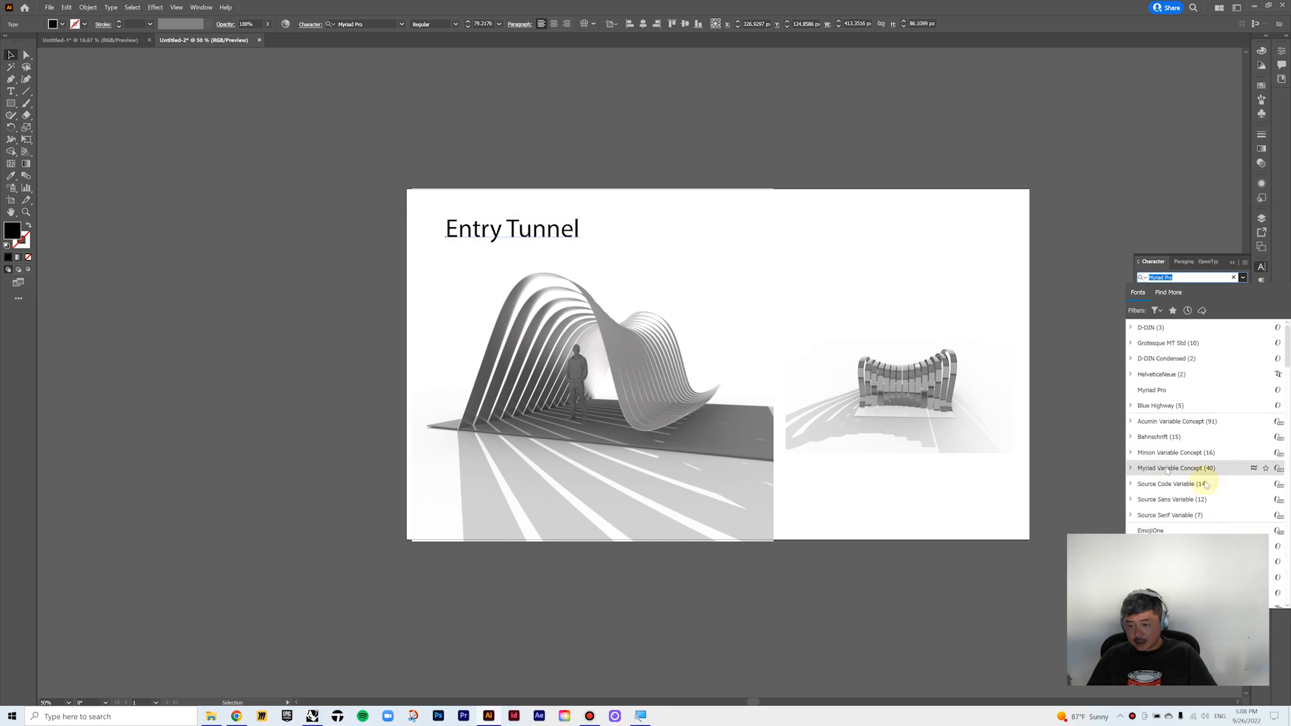
scroll(1193, 529, "down", 1)
scroll(1192, 525, "down", 3)
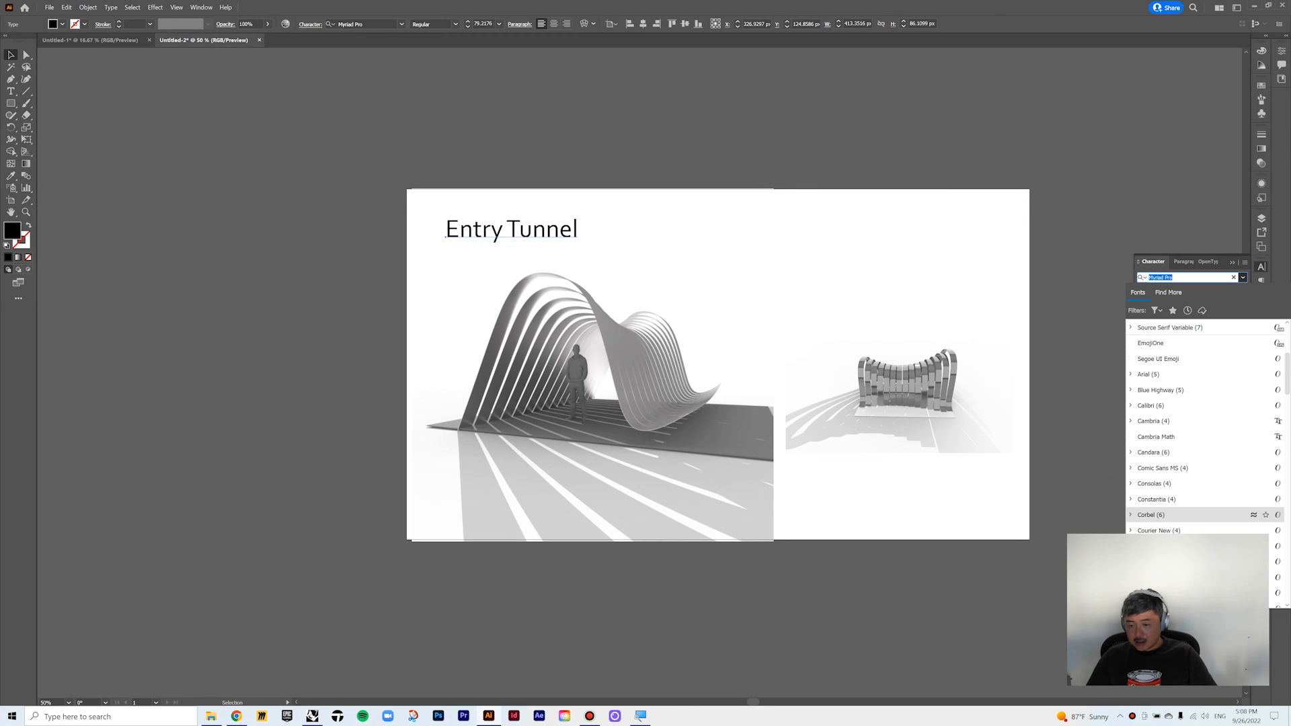
left_click(1180, 515)
left_click(1244, 291)
scroll(579, 228, "down", 1)
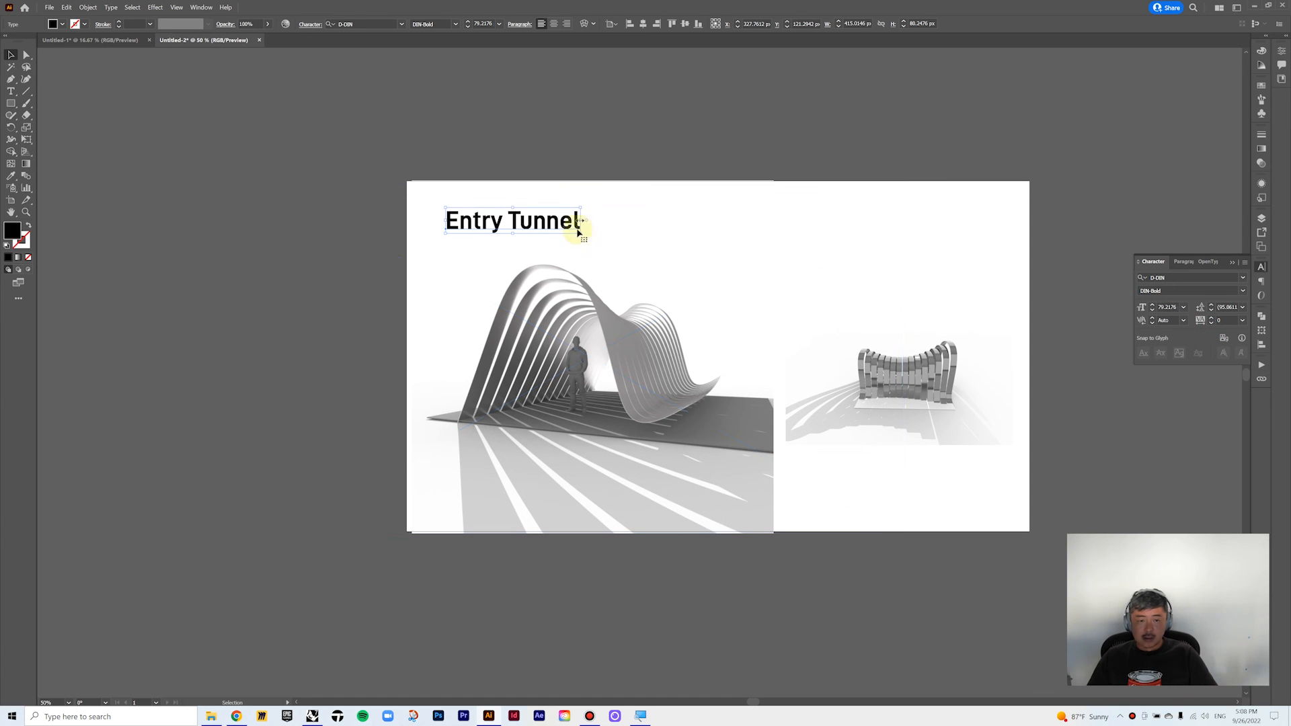
left_click_drag(580, 235, 573, 231, "shift")
left_click(586, 194)
- Copy the title to the lower part of the board and replace its text with "Entry tunnel experience which will divide the reality and fantasy worlds."
left_click_drag(547, 219, 740, 456)
double_click(741, 456)
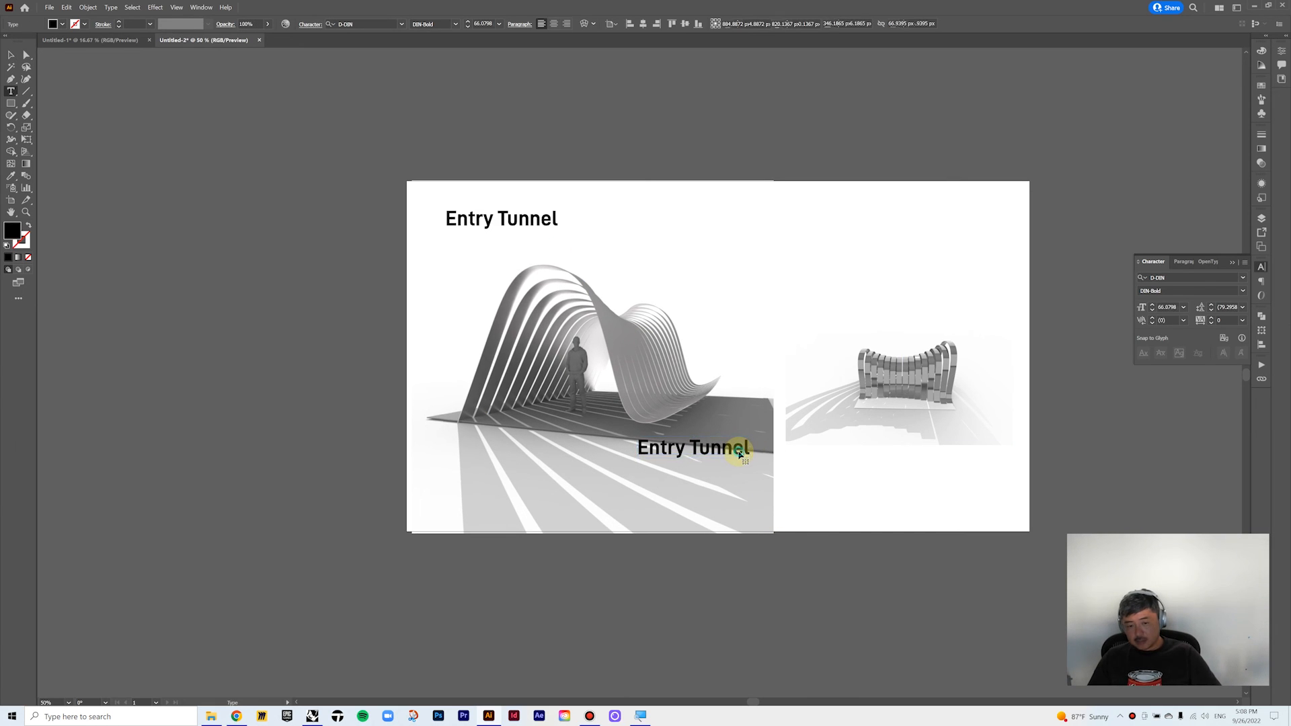
key("ctrl+a")
type("N")
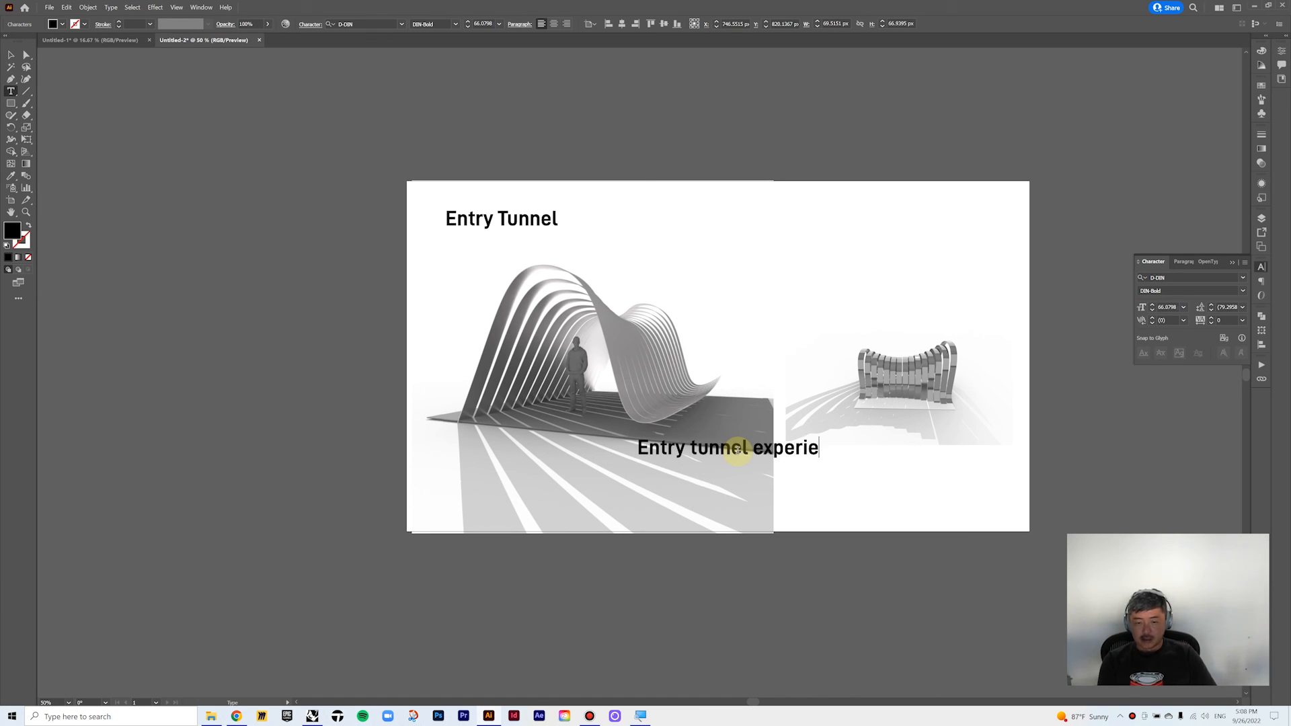
key("Return")
type("which will divide the reality")
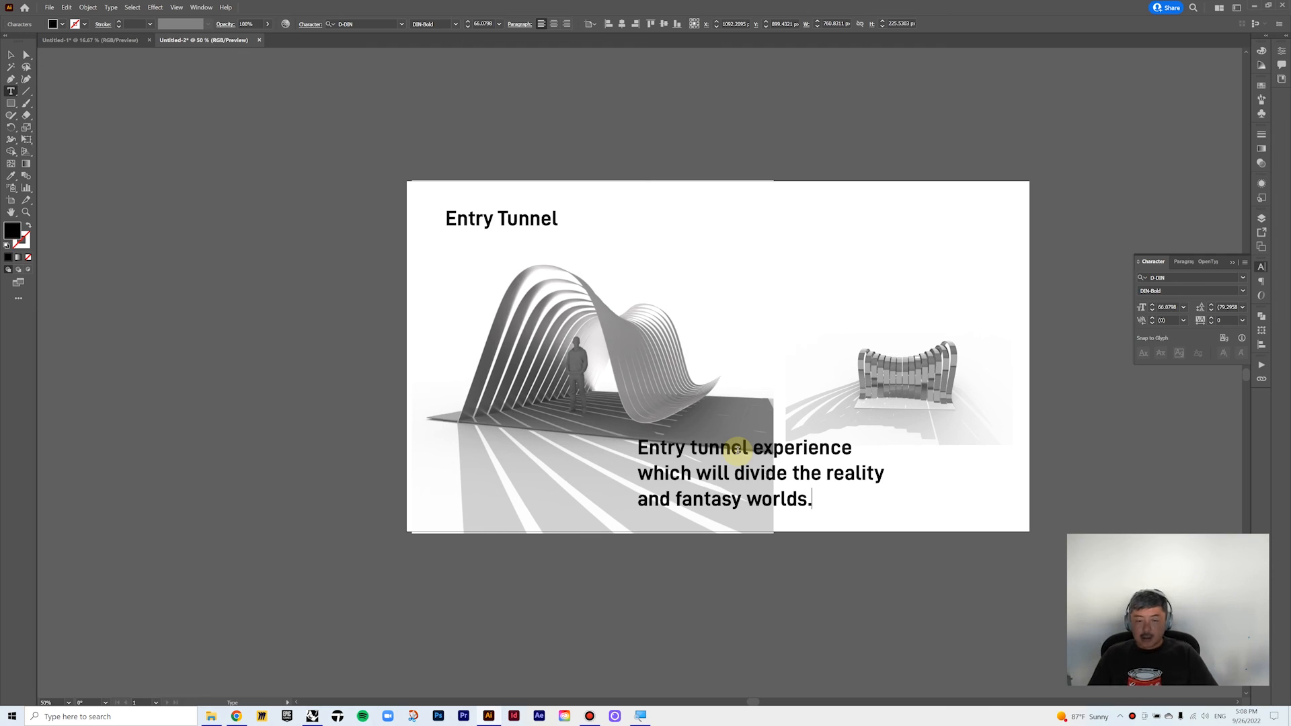
left_click(11, 54)
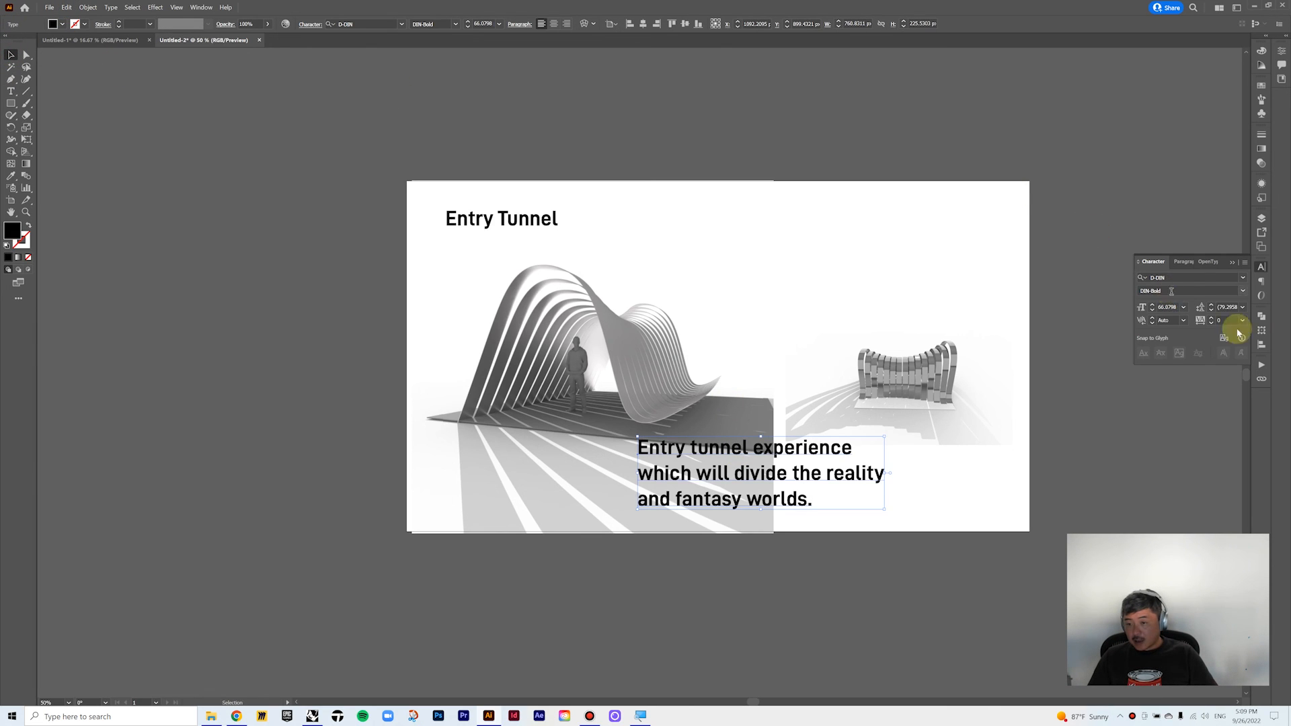
- Set the description text to Regular style at 36 pt and position it over the lower right of the tunnel render
left_click(1243, 291)
left_click(1160, 315)
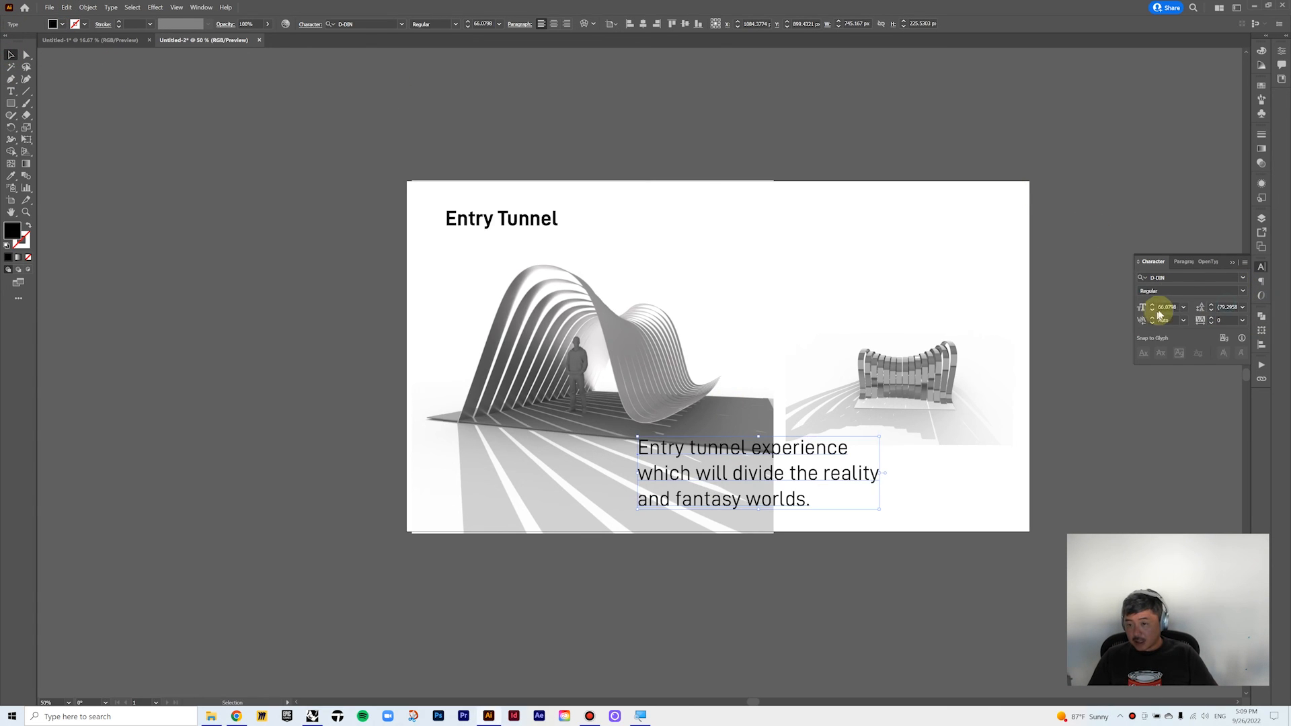
left_click(1151, 311)
left_click(1151, 310)
left_click(1152, 311)
left_click(1152, 311)
left_click(1152, 311)
left_click(1152, 311)
left_click(1184, 308)
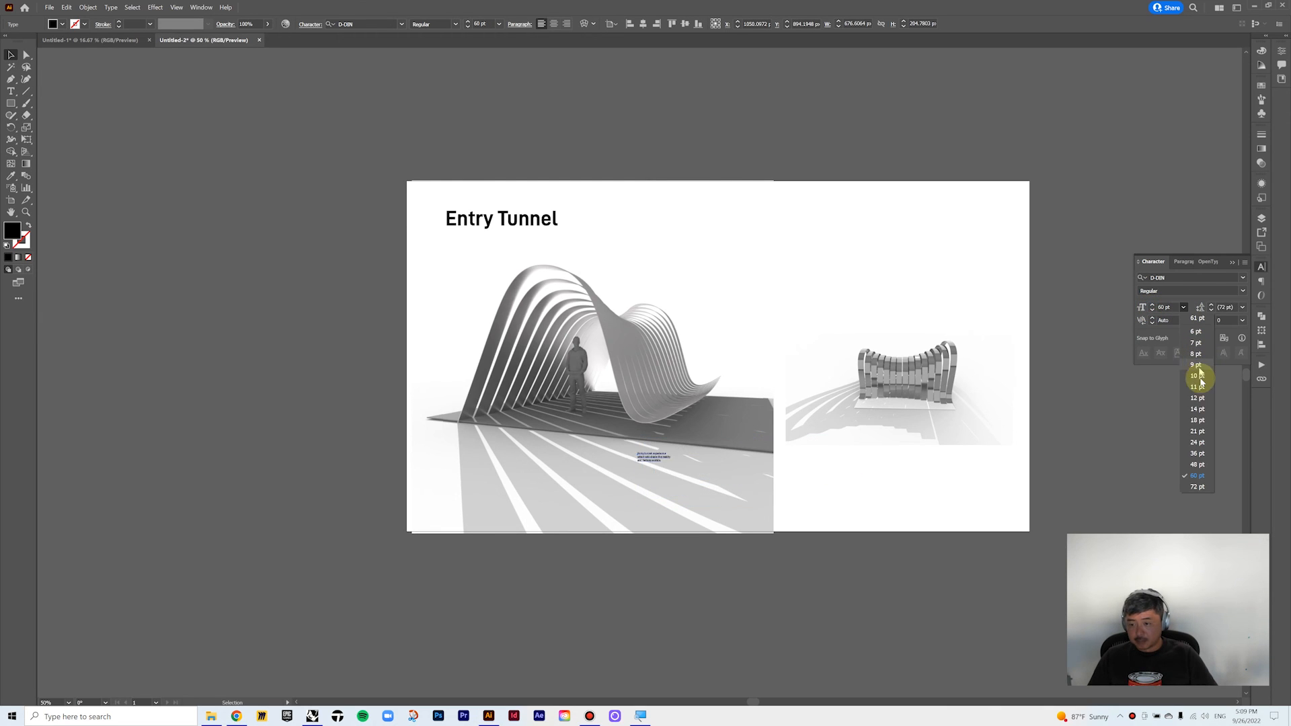
left_click(1197, 454)
left_click_drag(720, 469, 709, 482)
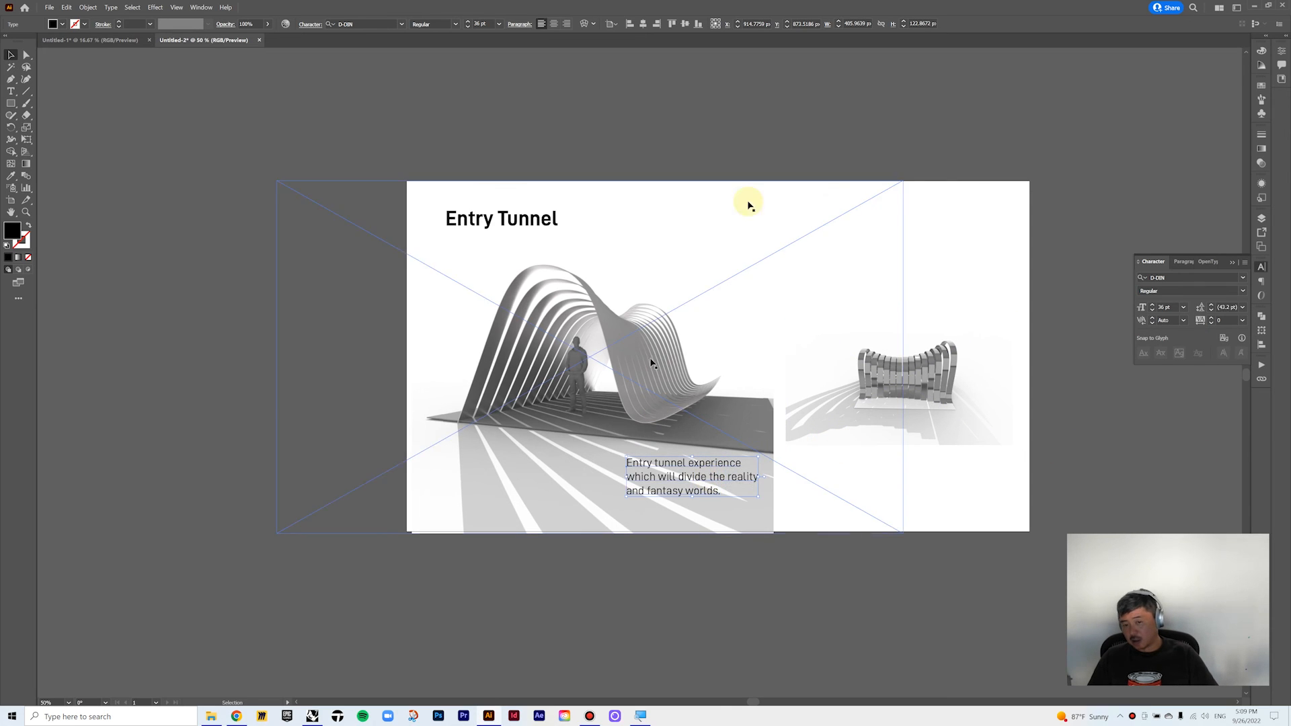
- Copy the description to the upper left of the tunnel and replace its text with "Dramatic lighting through the gaps of panels" on four lines
left_click_drag(698, 478, 496, 294, "alt")
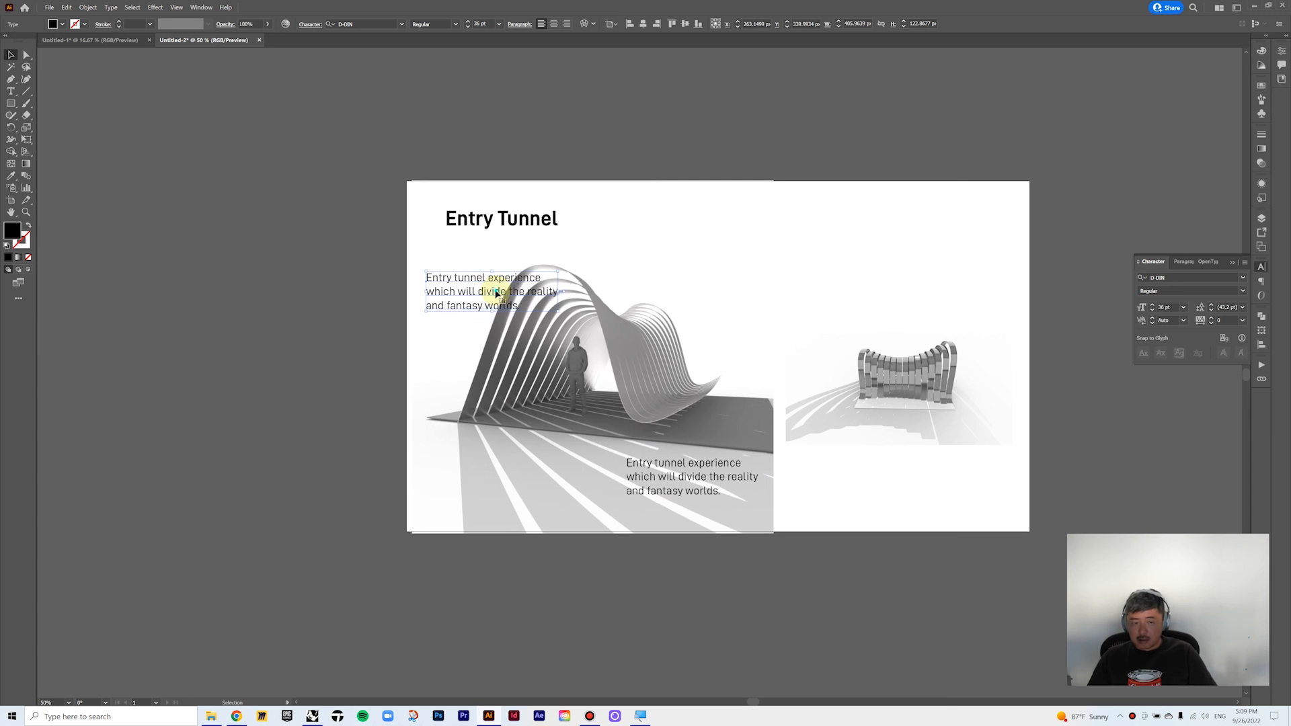
triple_click(496, 293)
key("super+a")
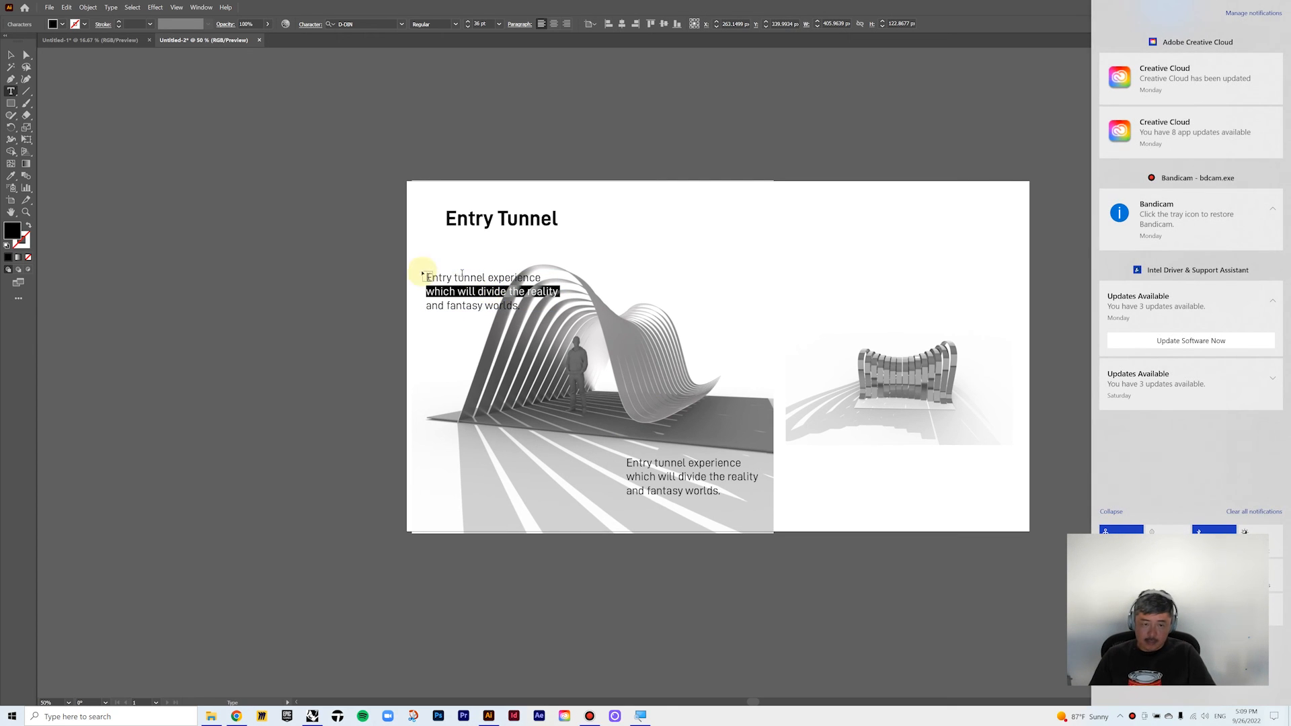
left_click(452, 287, "ctrl")
key("ctrl+a")
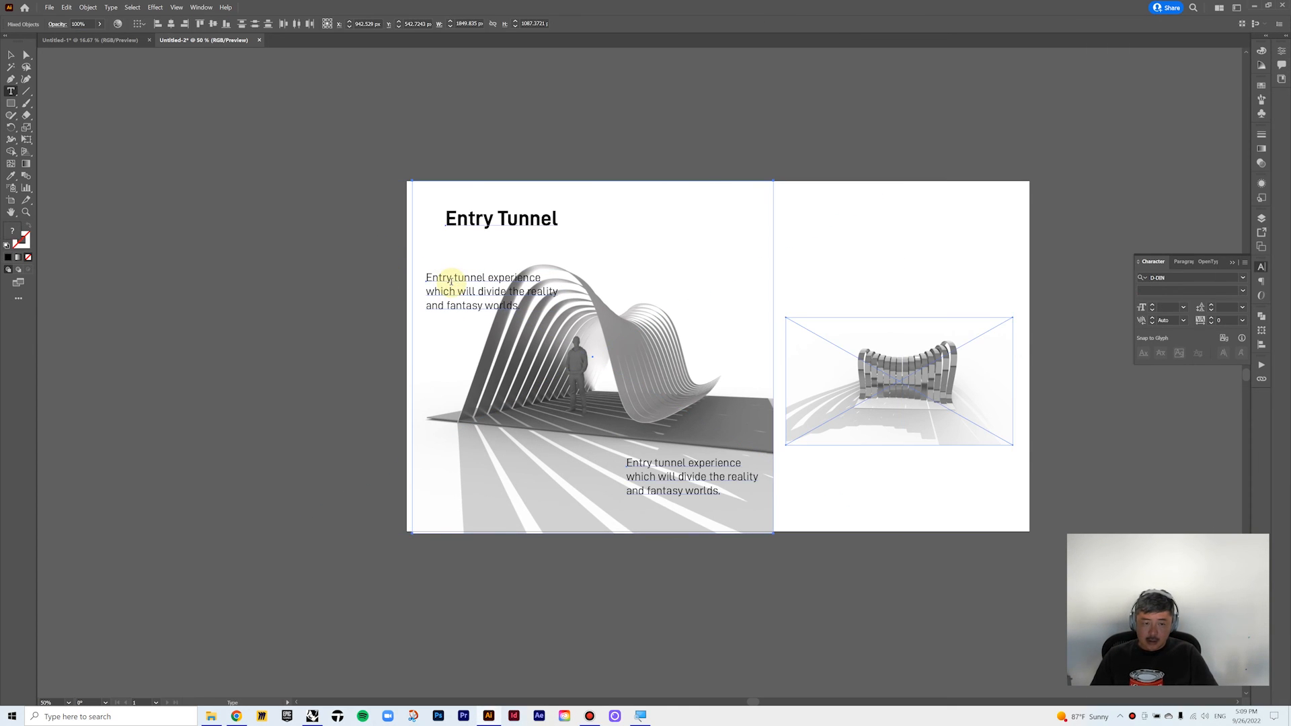
triple_click(451, 281)
key("ctrl+a")
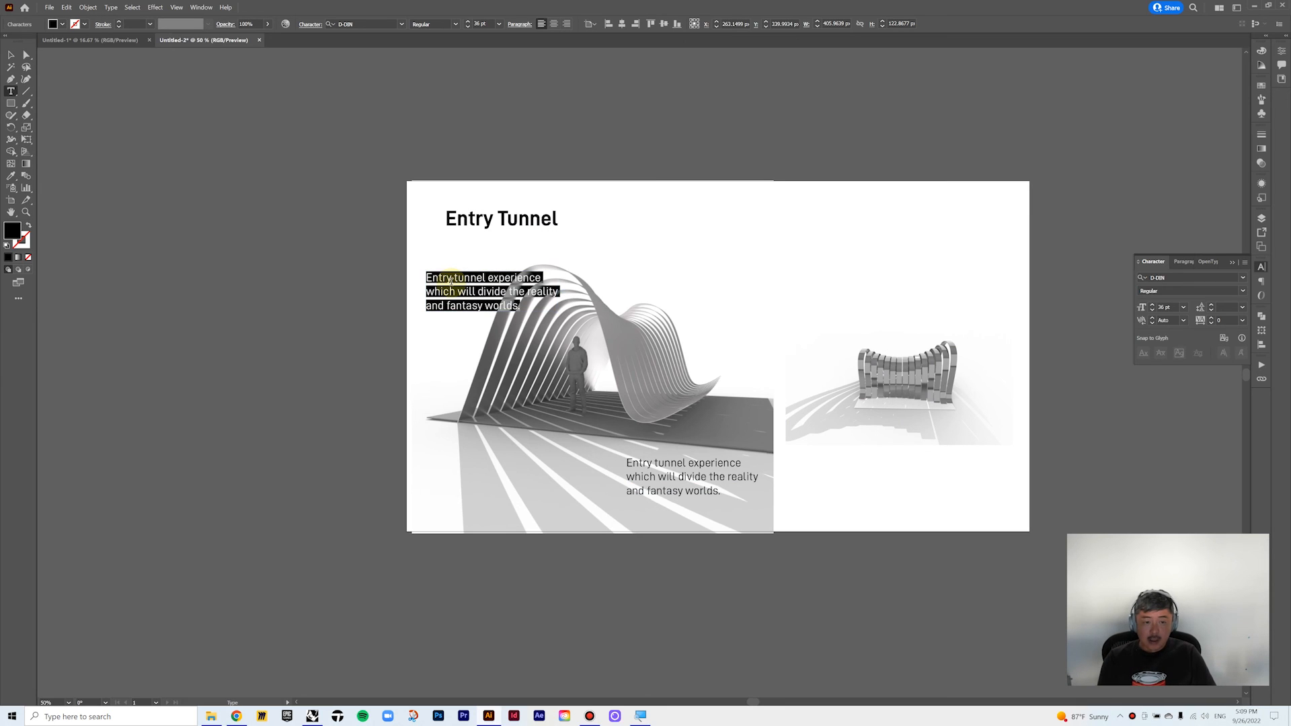
type("Dramatic lighting")
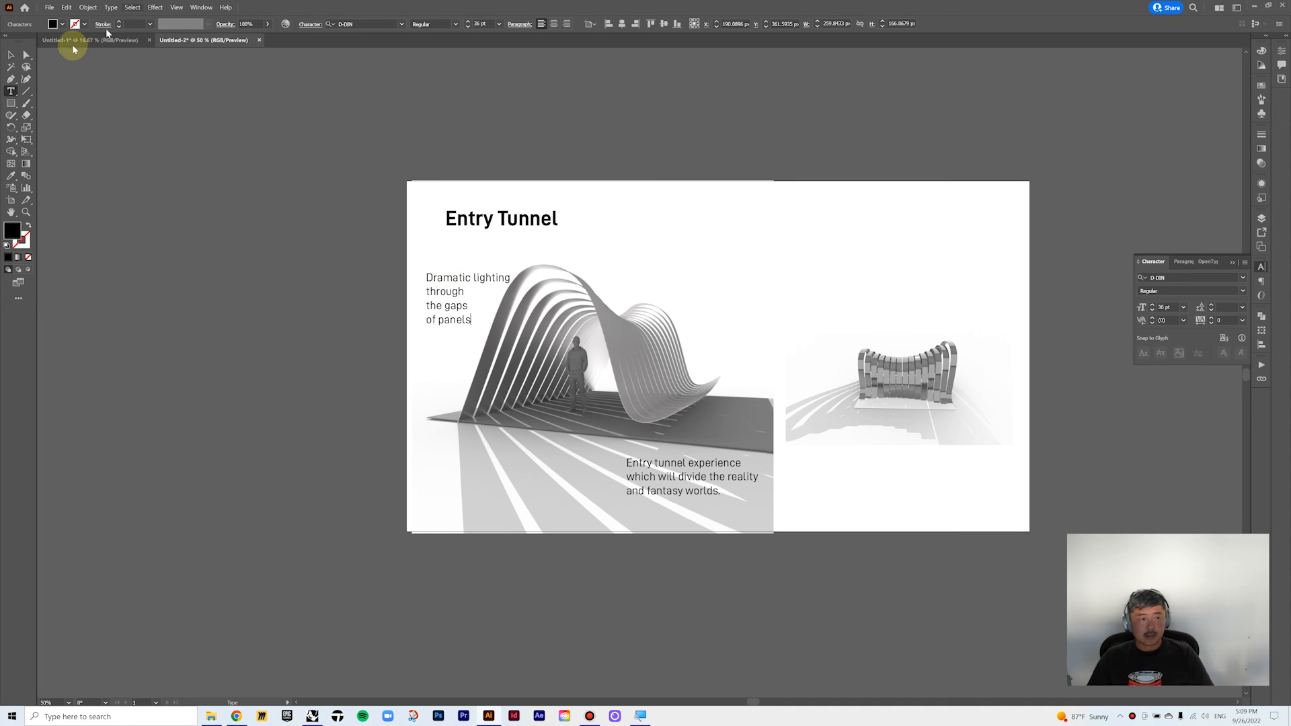
left_click(10, 55)
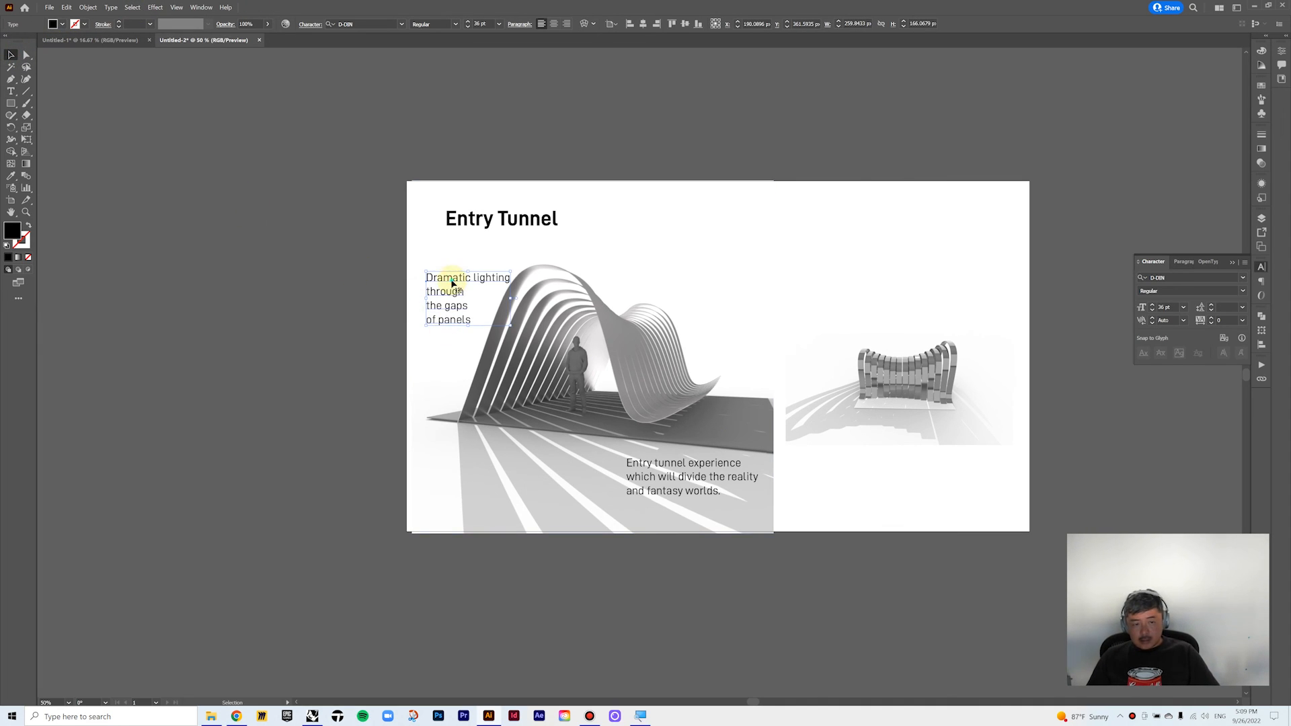
- Copy the lighting note to the tunnel's right side and replace its text with "Moulded aluminum panels 14" wide" on two lines
left_click_drag(451, 281, 730, 336)
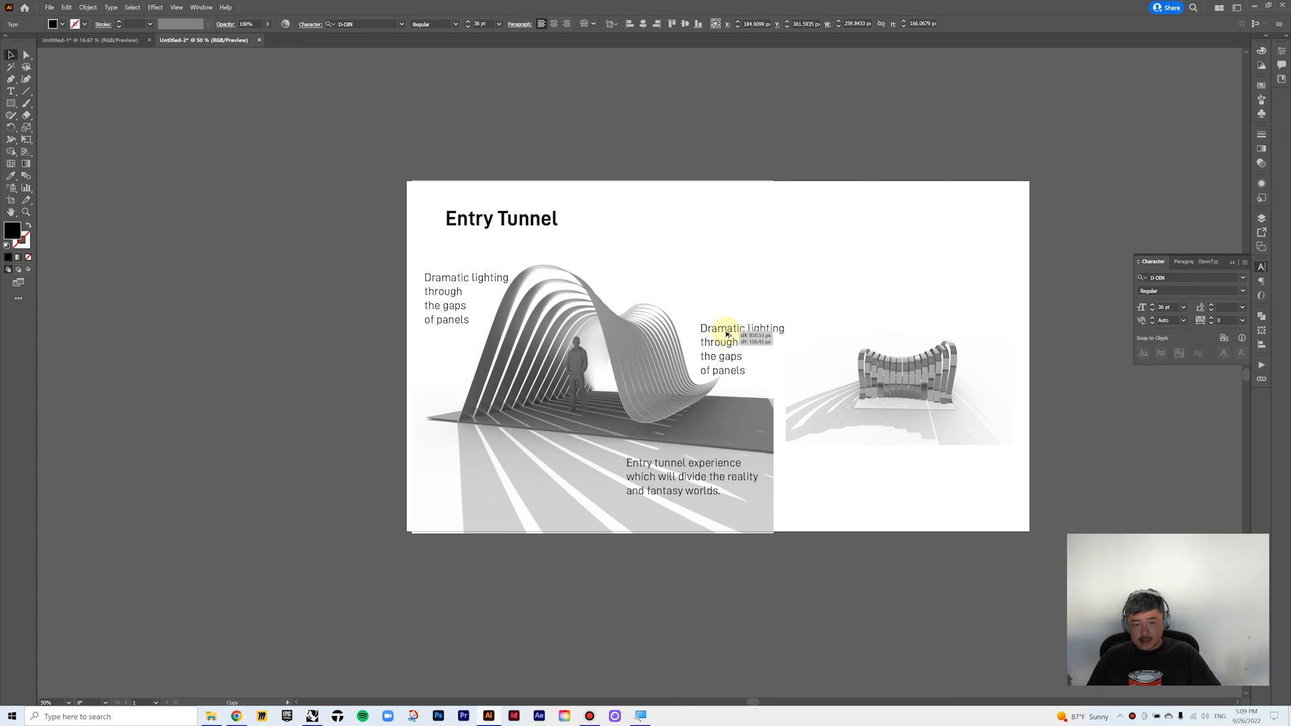
double_click(738, 360)
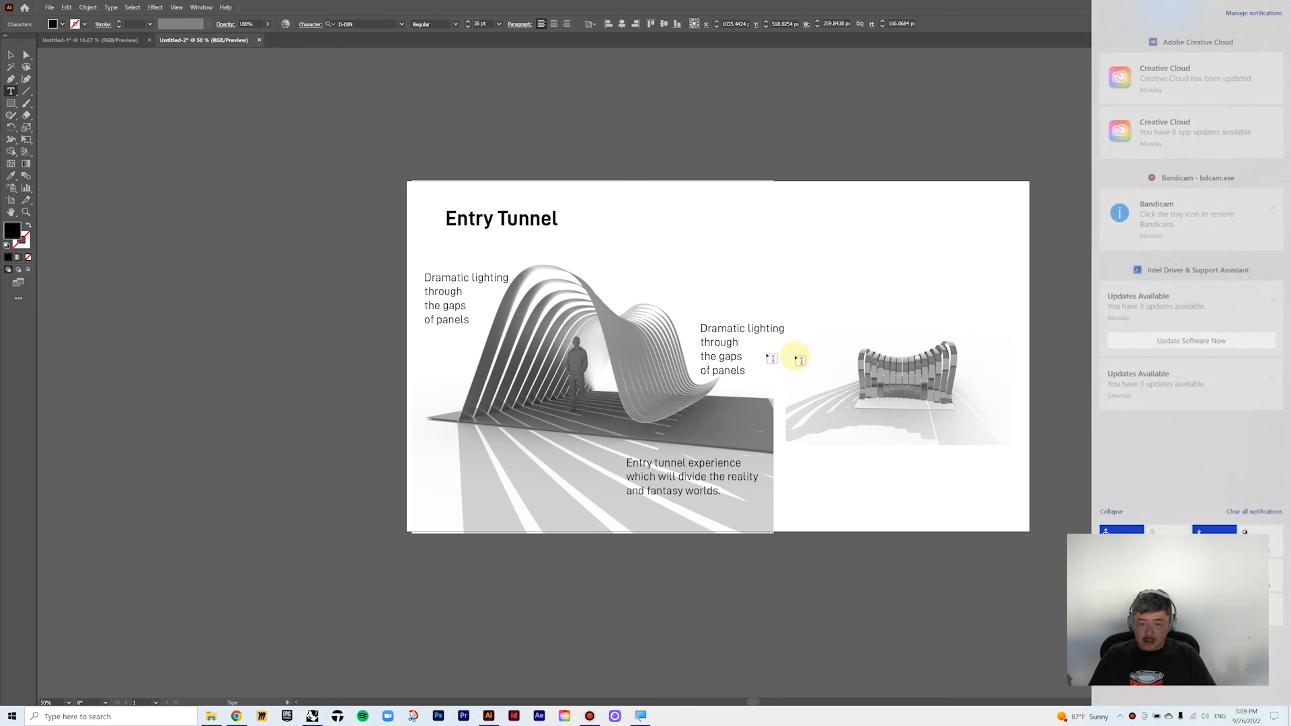
key("Escape")
double_click(723, 360)
key("ctrl+a")
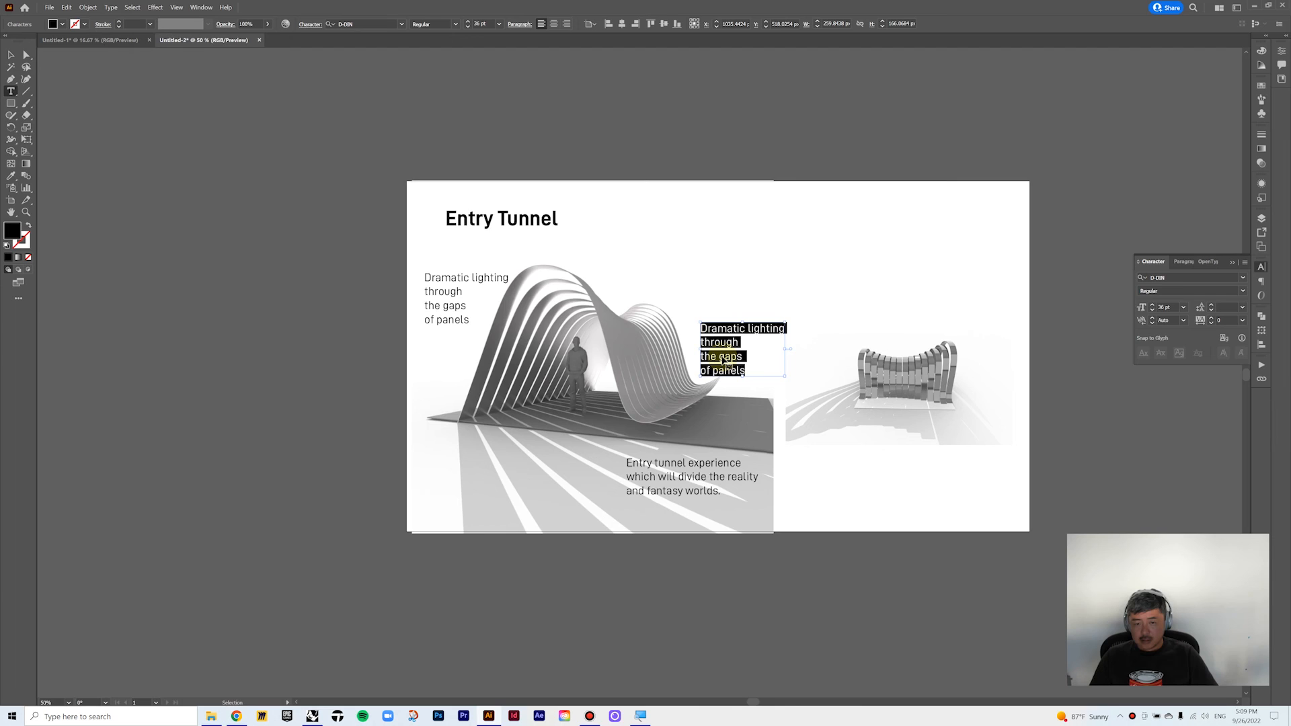
type("Moulded aluminum")
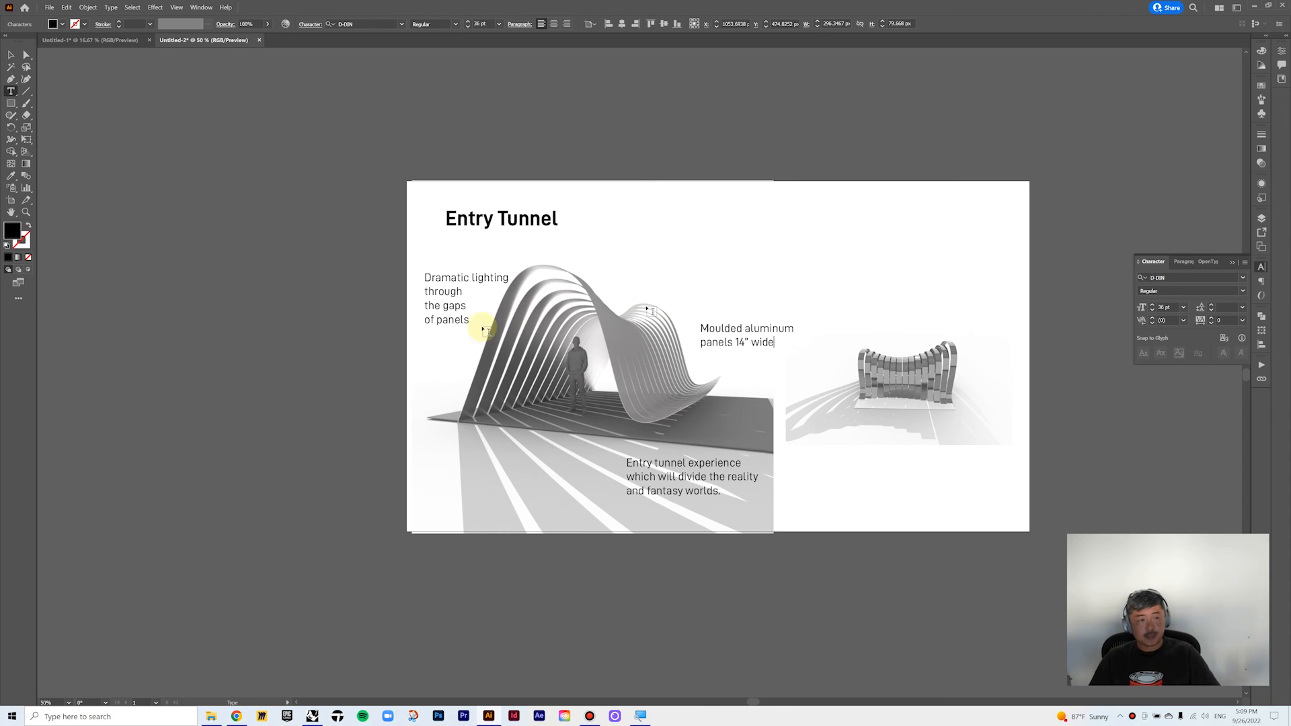
left_click(10, 54)
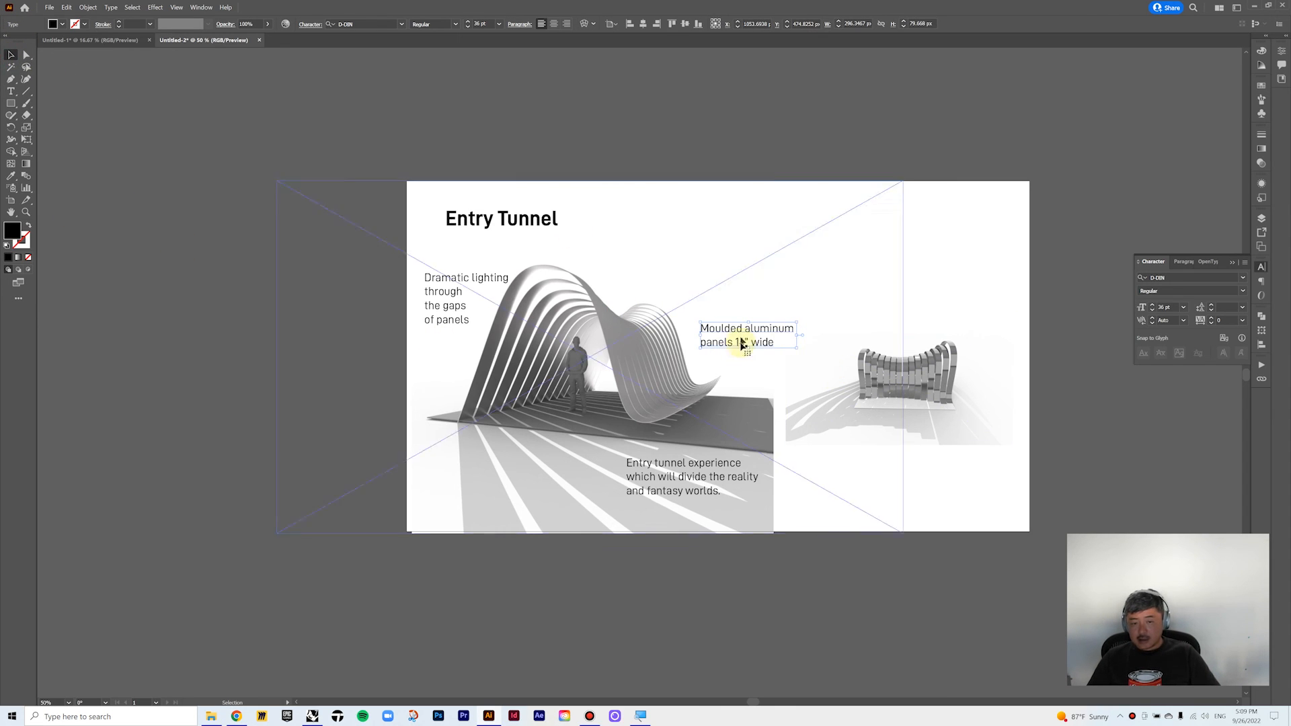
- Copy the moulded aluminum panels note onto the lower part of the small front-view tunnel render
left_click_drag(726, 329, 902, 433, "alt")
double_click(901, 429)
left_click(901, 449)
left_click(908, 426)
double_click(924, 499)
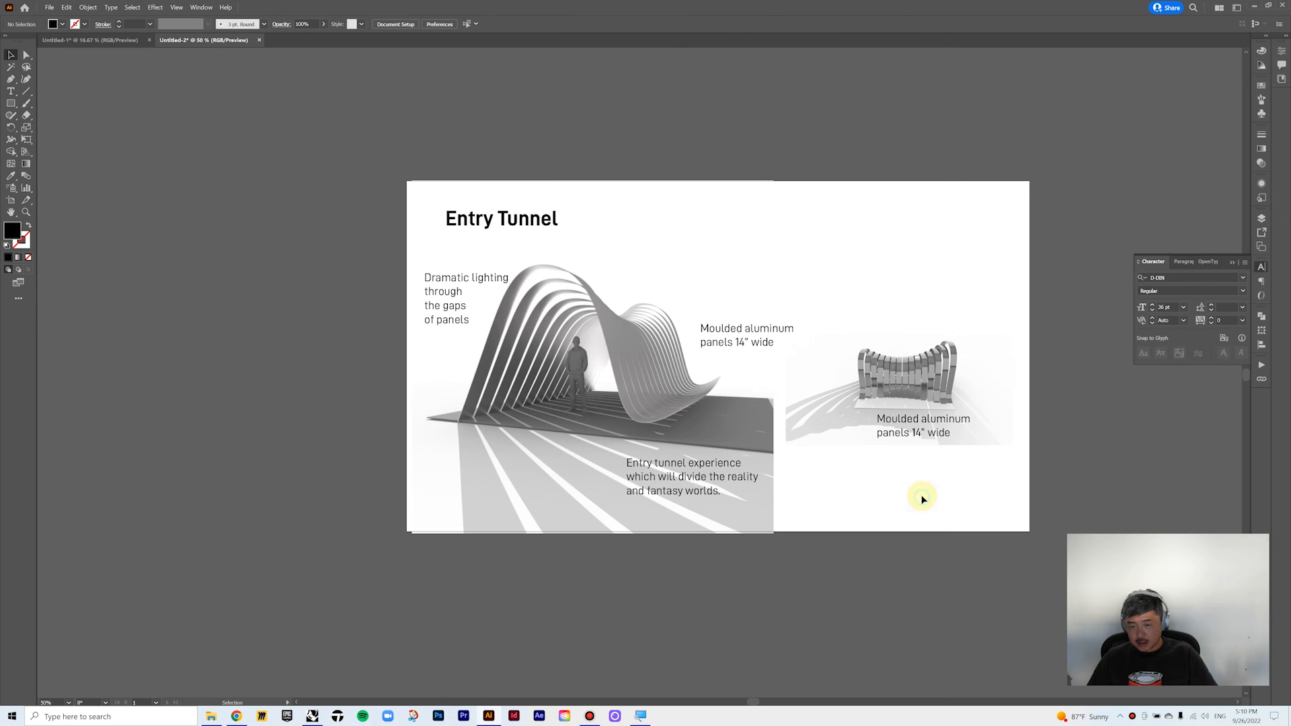
- Replace the copied note's text with "20' wide", "8' low point" and "14' high point" on three separate lines
triple_click(916, 434)
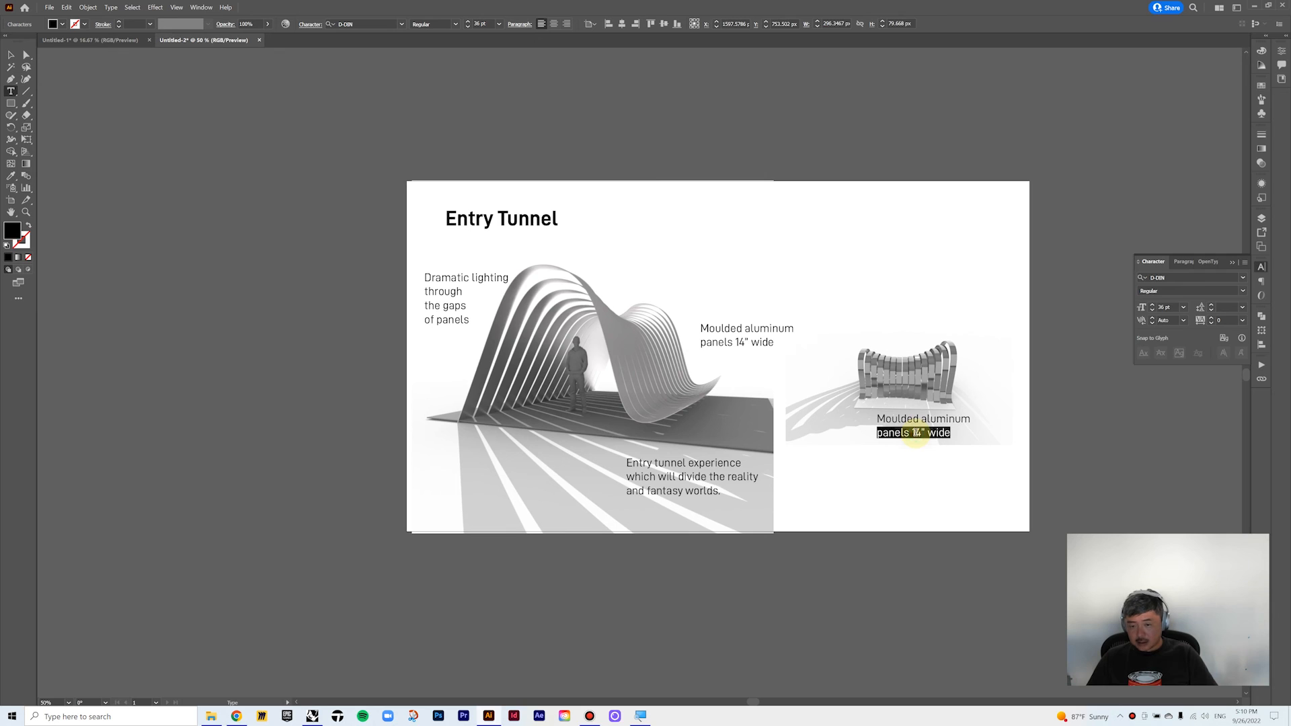
left_click_drag(917, 434, 915, 425)
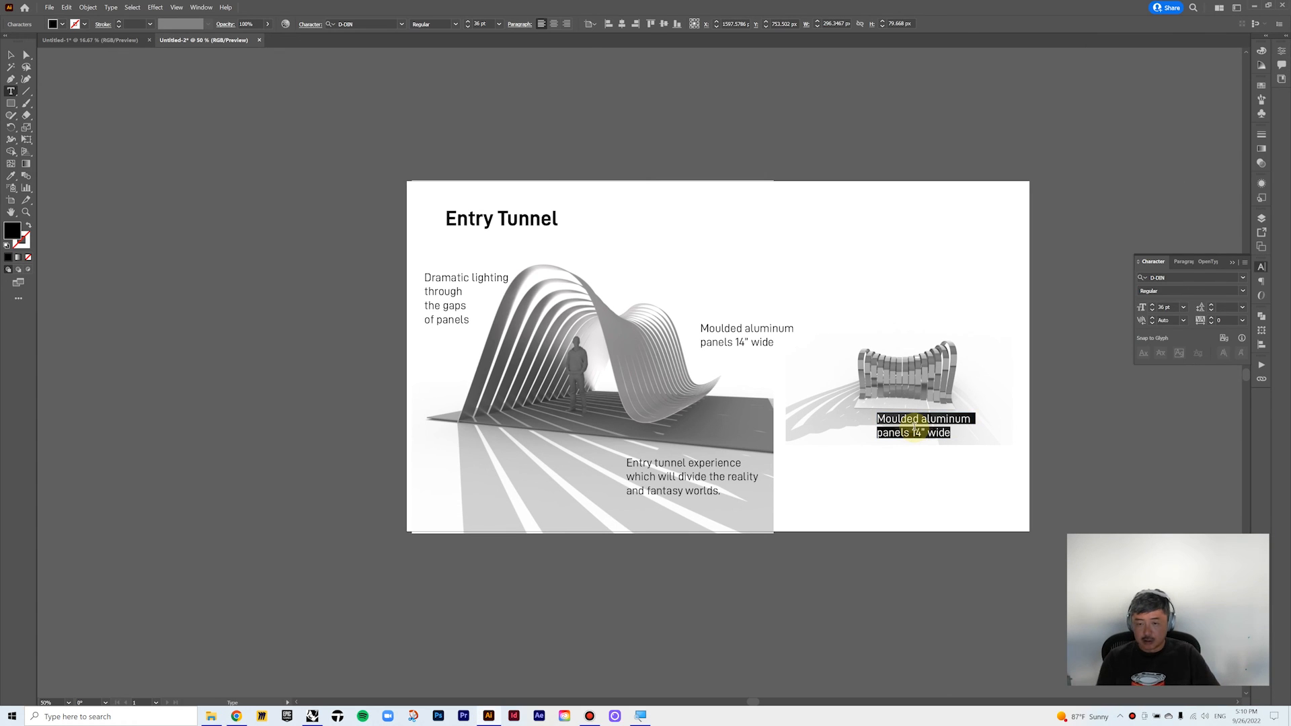
type("20")
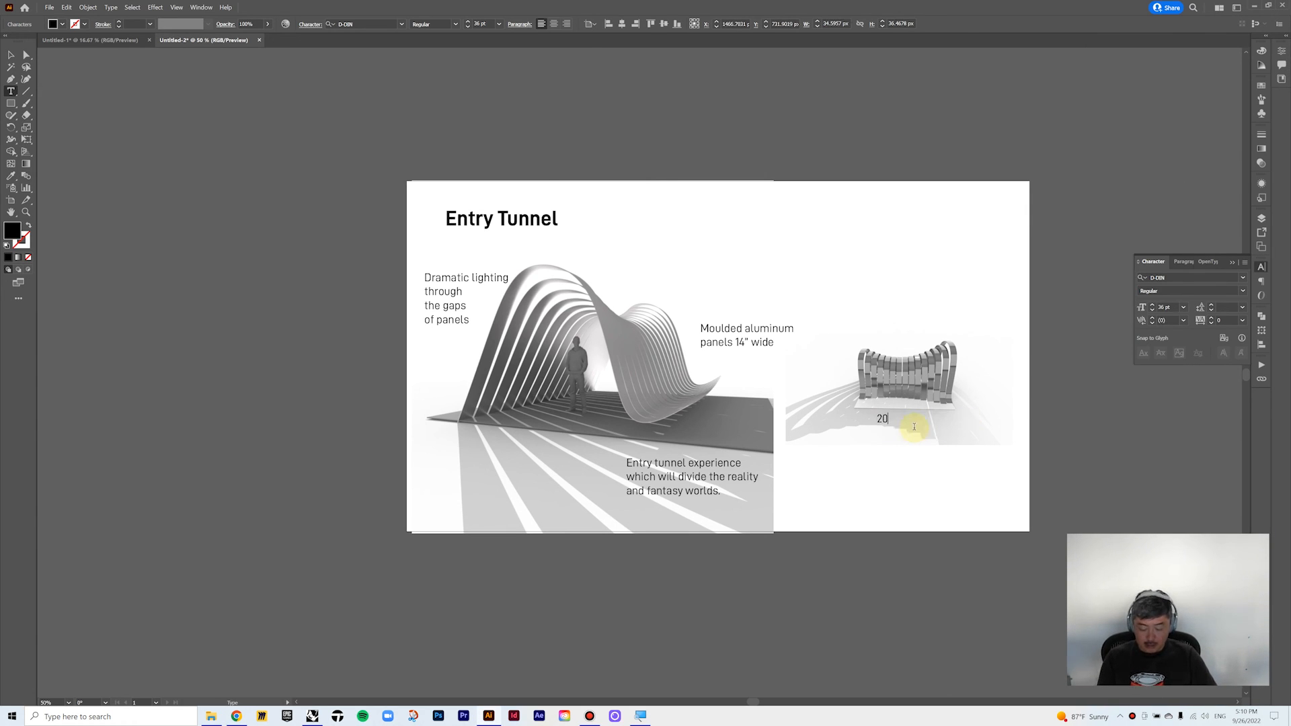
type("' wid")
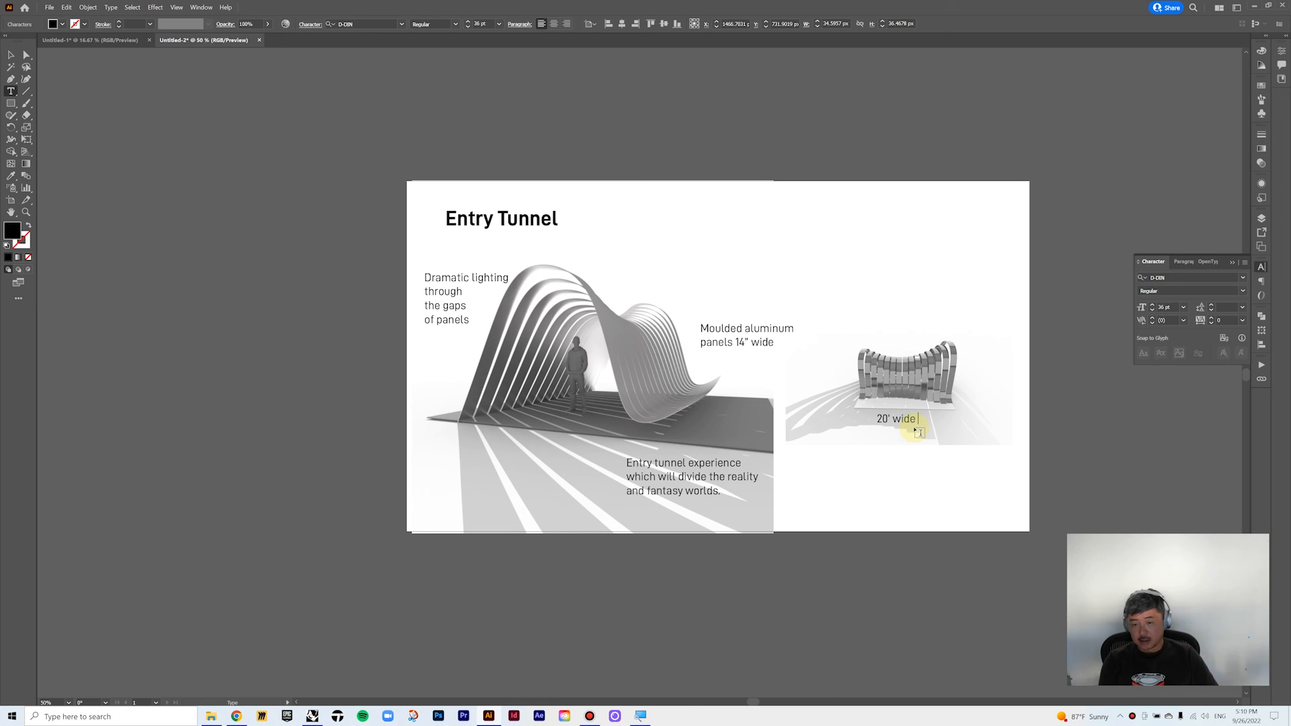
type("e")
key("Return")
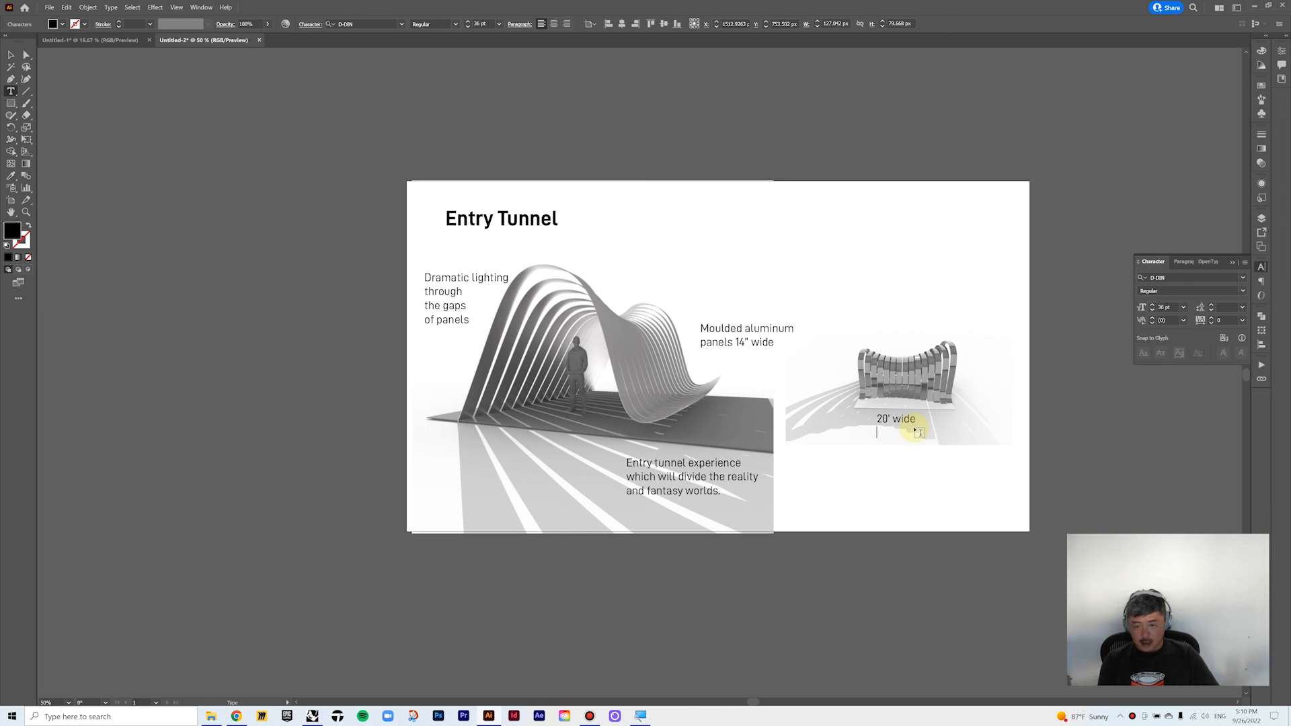
type("8' low point")
key("Return")
type("14' high point")
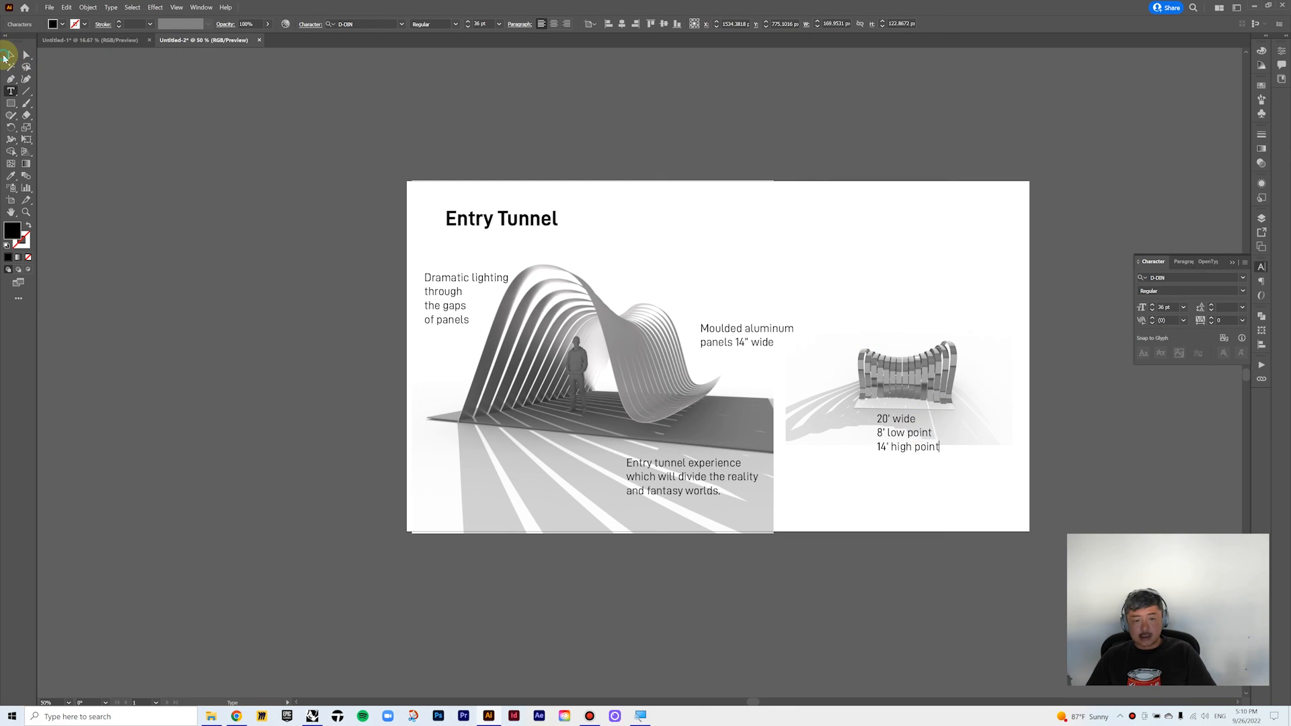
left_click(10, 54)
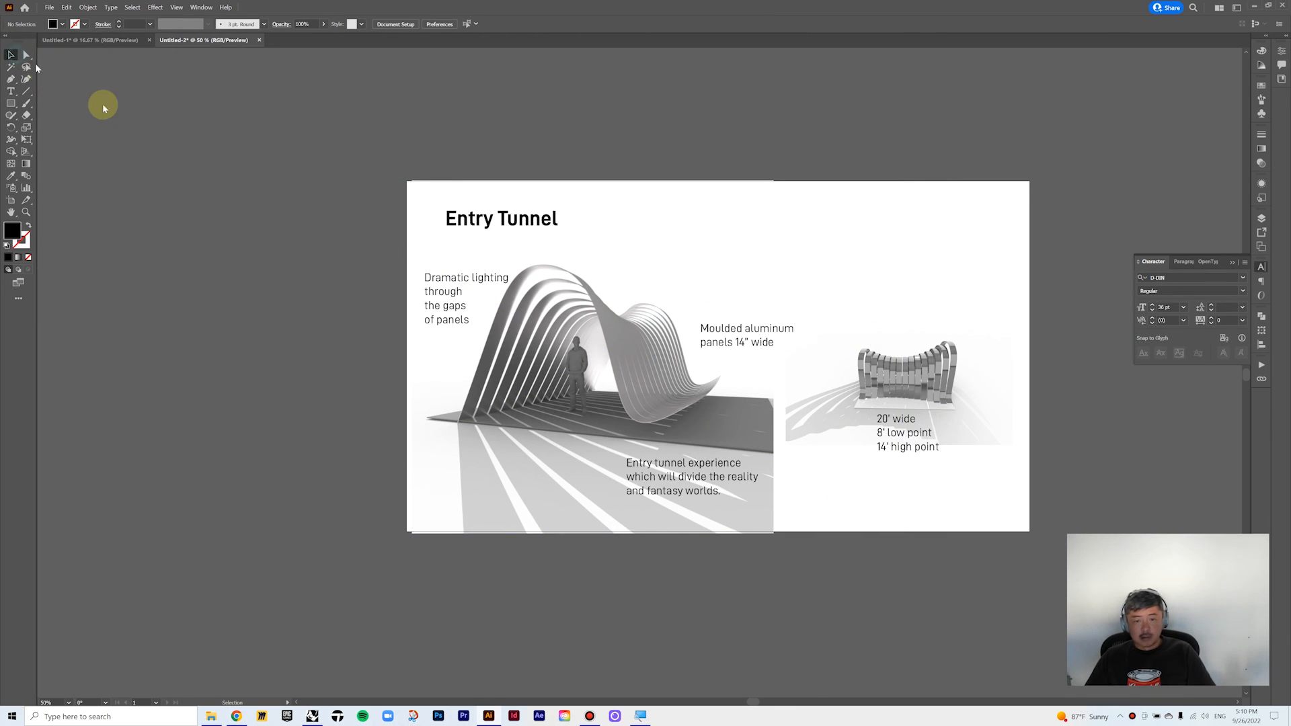
- Nudge the dimension note slightly down and enlarge the front-view tunnel render to about 964 x 543 px
left_click(911, 452)
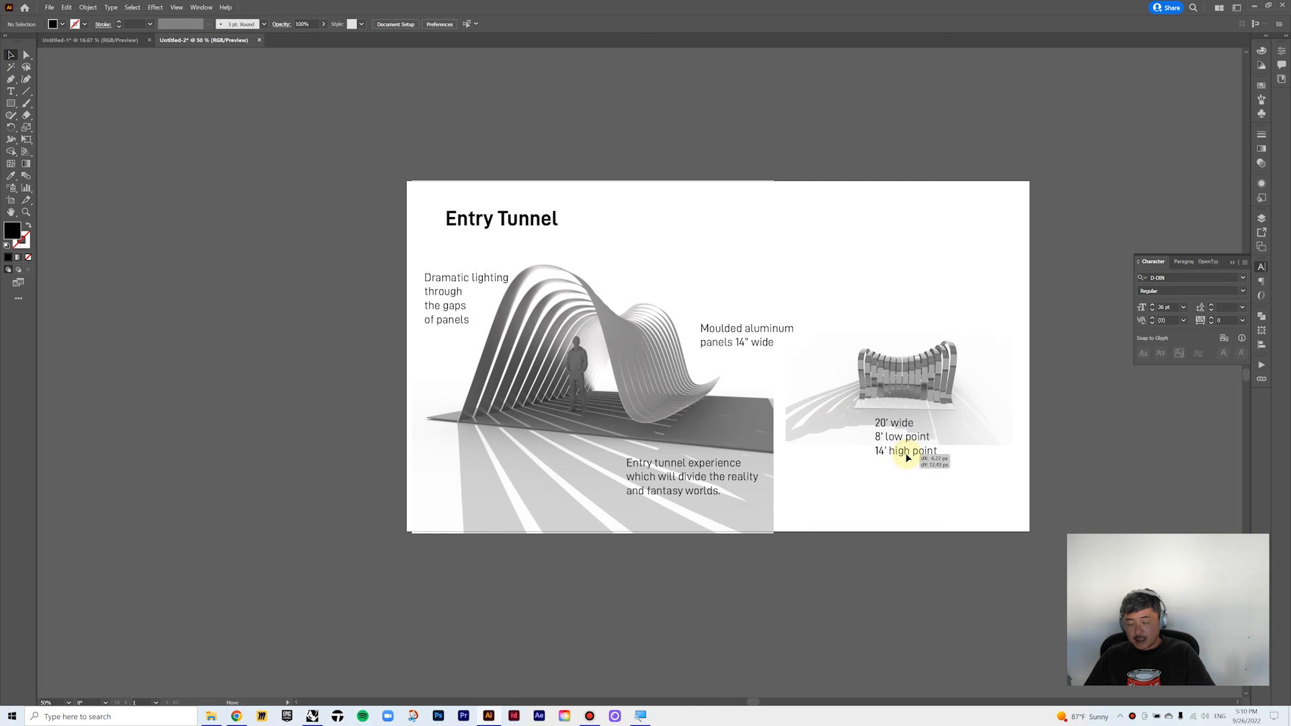
left_click(898, 374)
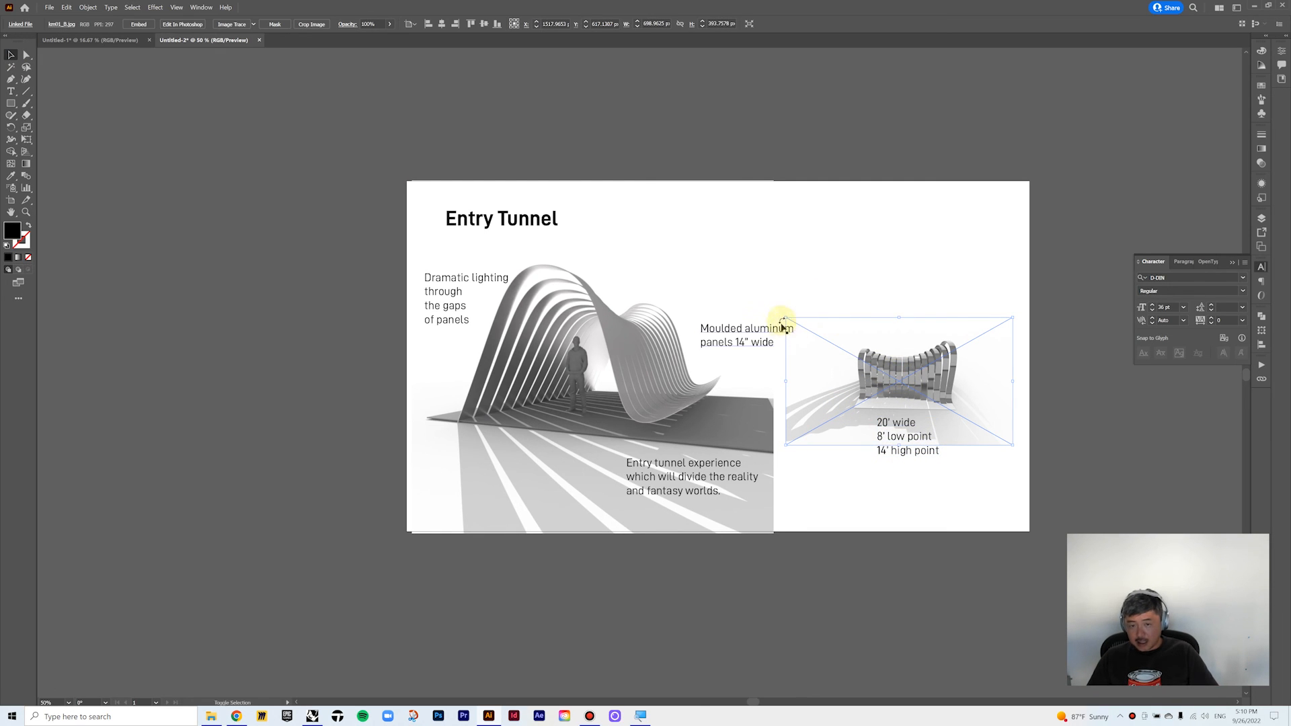
left_click_drag(785, 316, 712, 276)
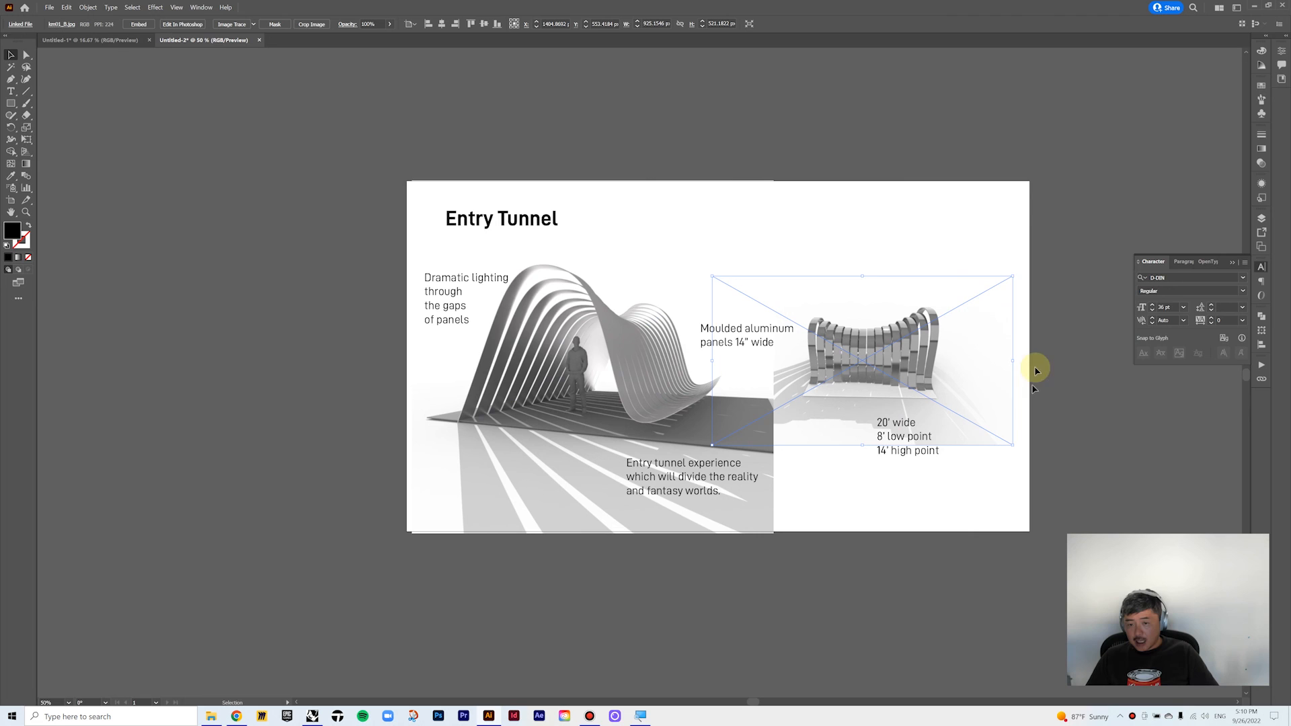
left_click_drag(1018, 274, 1028, 267)
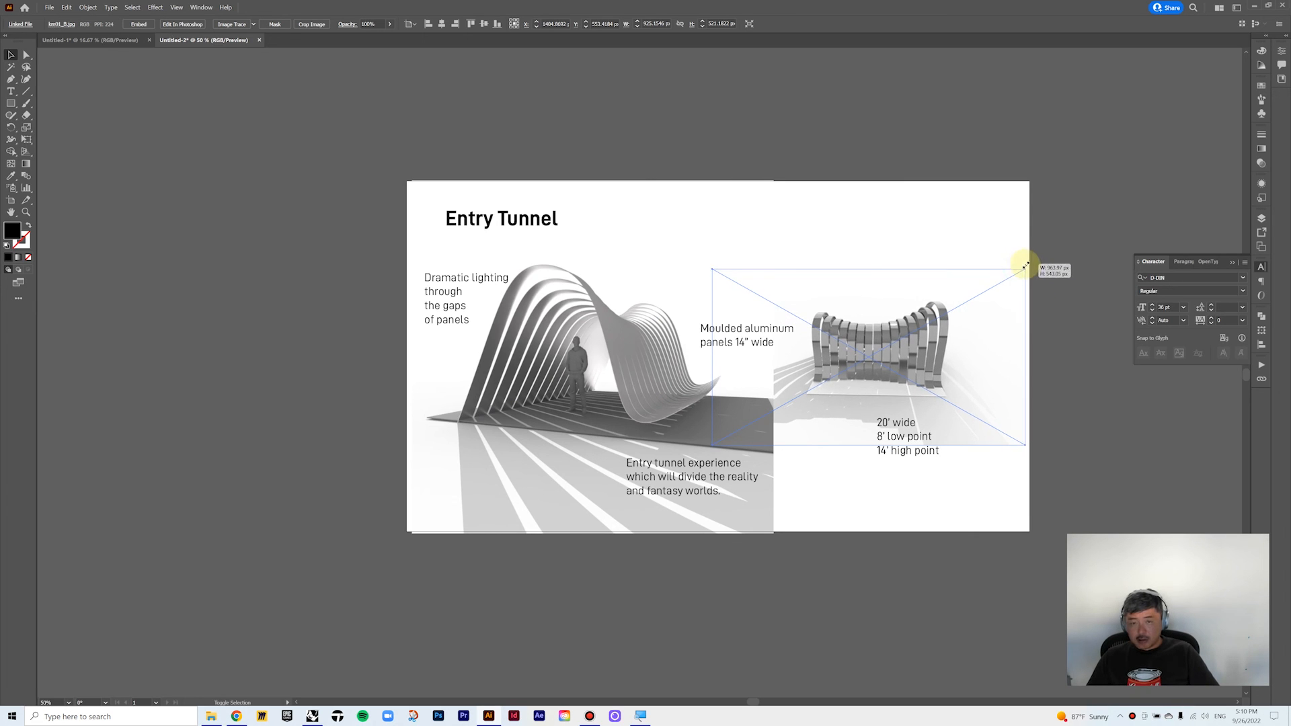
- Examine the Entry Tunnel, Product Showcase / Store and Zen Garden boards in the Untitled-1 document, and switch to the Rhino model
left_click(127, 40)
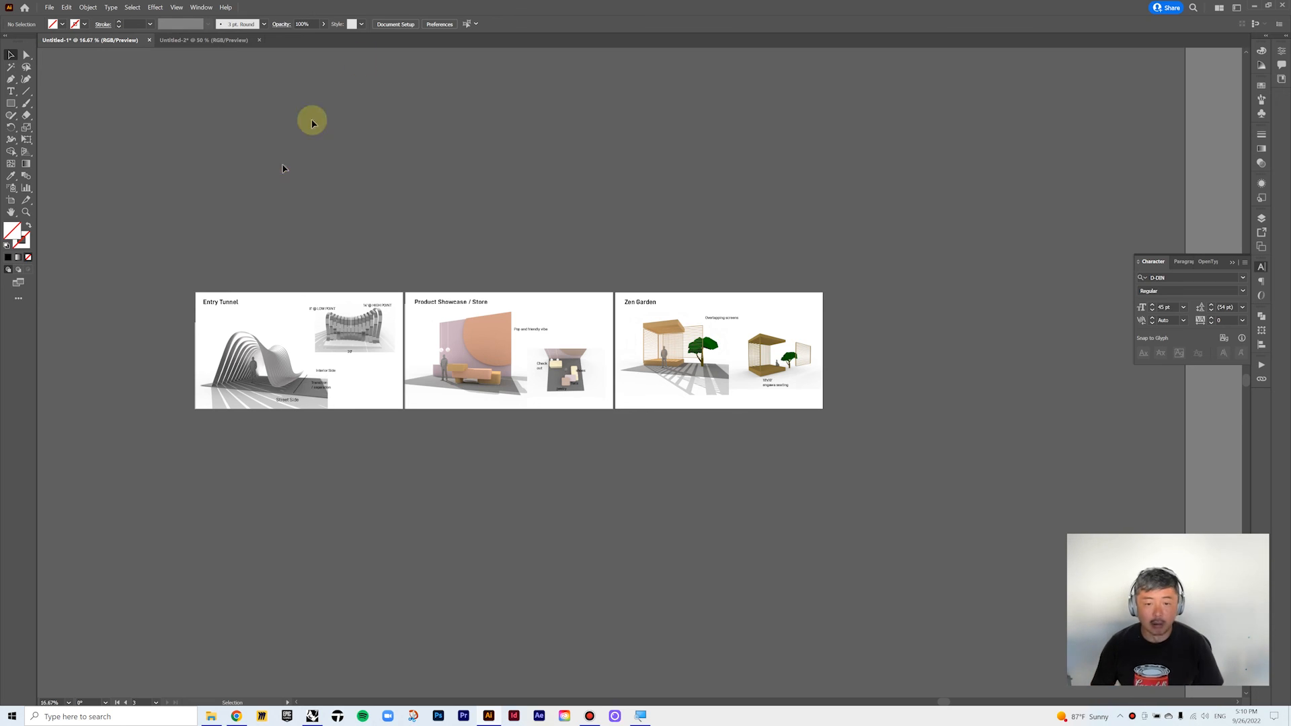
scroll(283, 326, "up", 3, "alt")
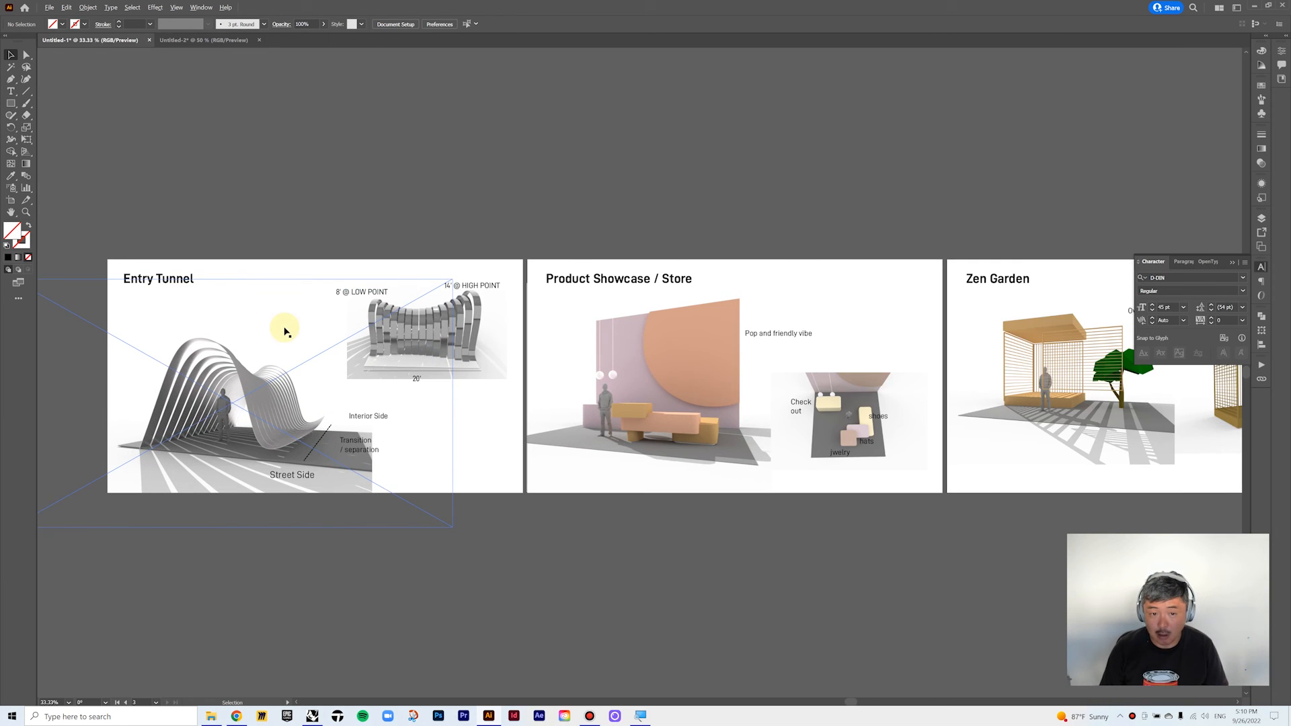
scroll(558, 318, "up", 2, "alt")
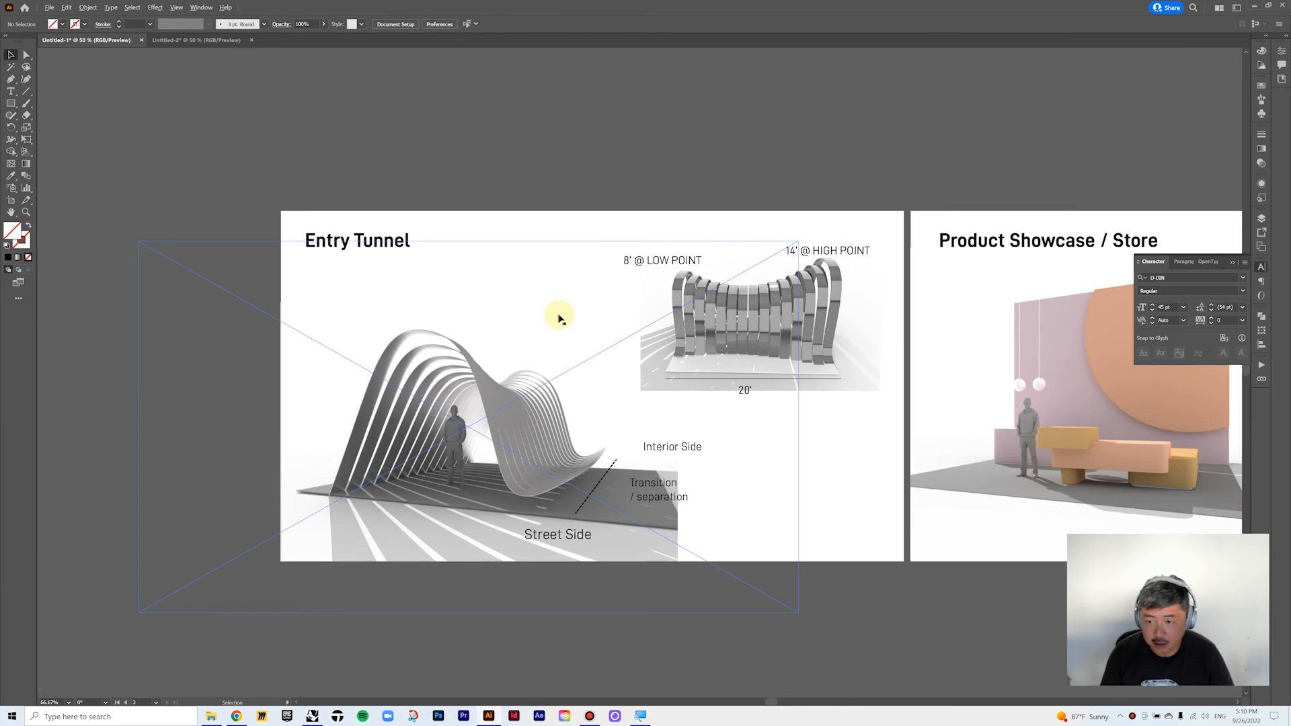
left_click_drag(902, 348, 619, 348)
left_click_drag(860, 342, 664, 349)
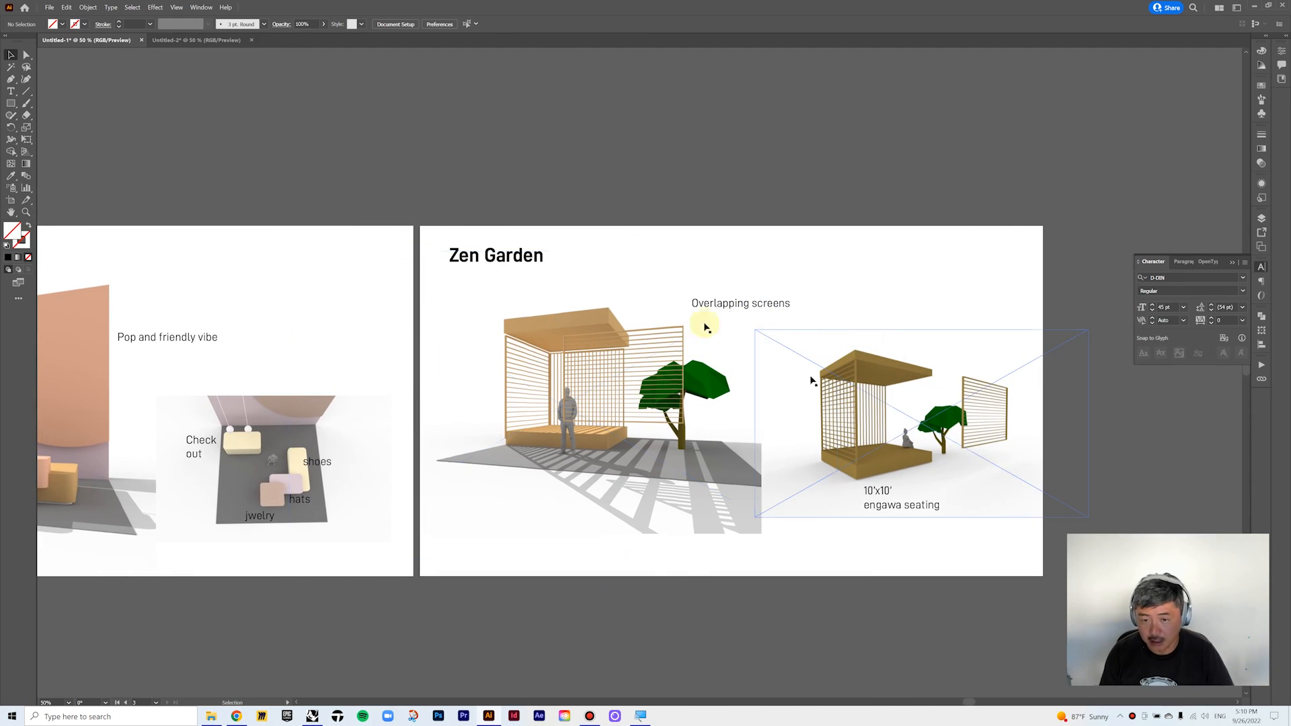
left_click_drag(446, 378, 649, 378)
left_click_drag(444, 404, 571, 407)
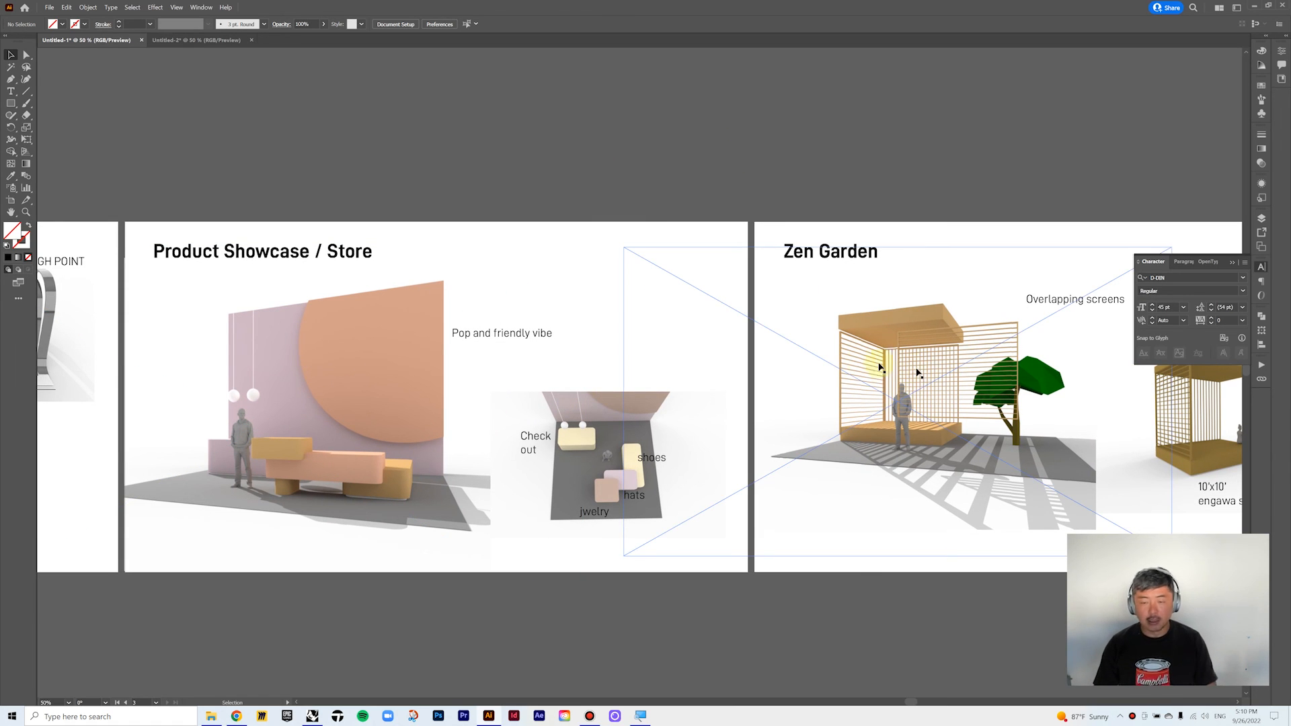
left_click(311, 717)
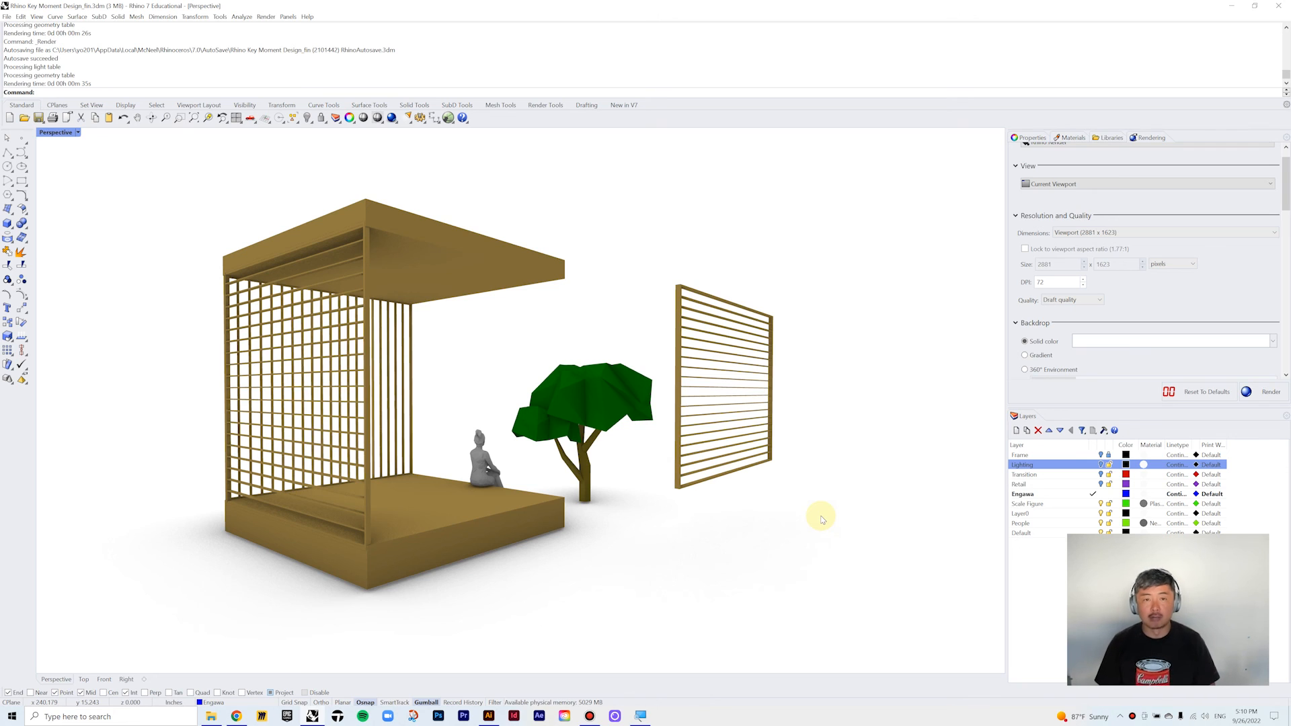